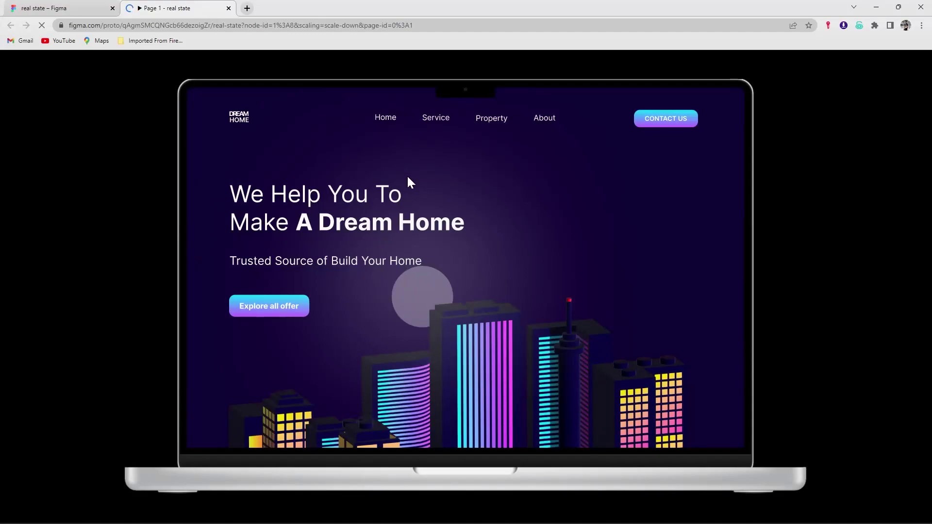
Scroll down through the real state design file showing the 1728 × 1615 city-illustration frame.
scroll(408, 177, "down", 3)
scroll(410, 180, "down", 3)
scroll(409, 182, "down", 3)
scroll(411, 184, "down", 3)
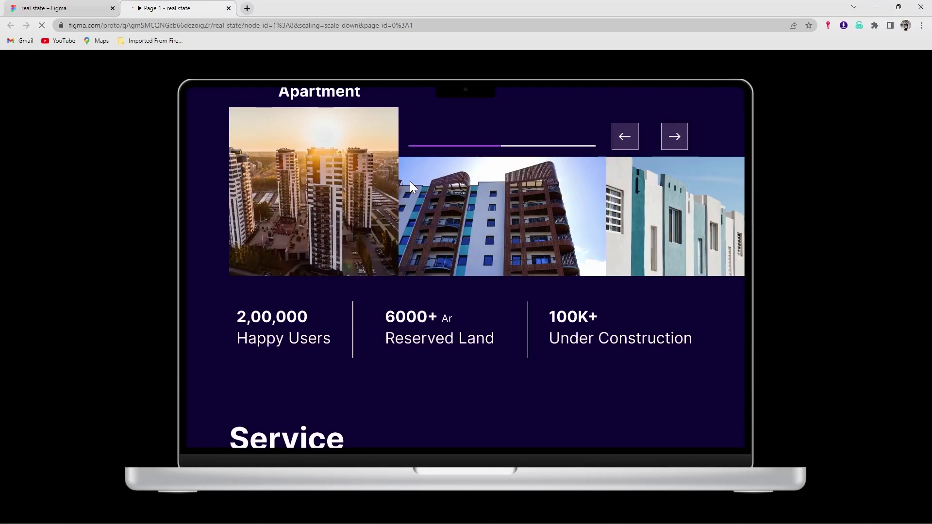
scroll(411, 185, "down", 3)
scroll(412, 186, "down", 4)
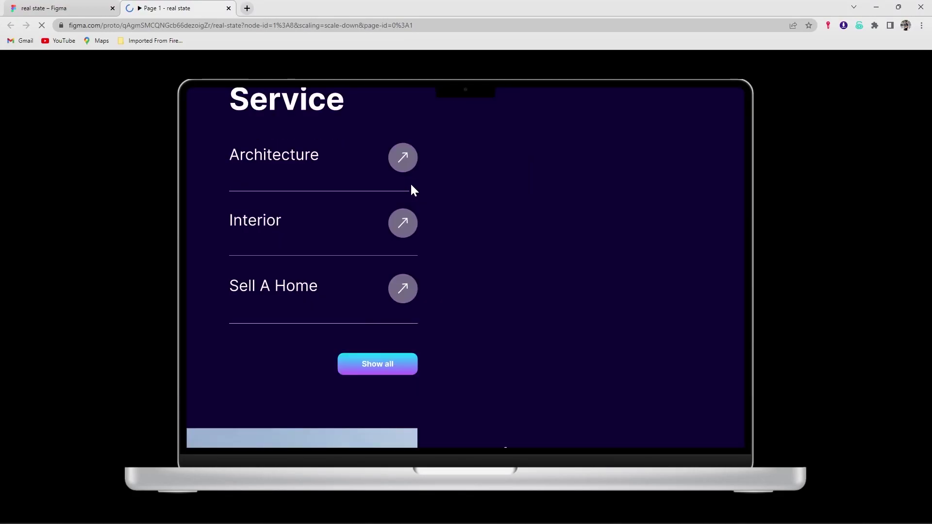
scroll(411, 186, "down", 4)
scroll(411, 186, "down", 3)
scroll(411, 186, "down", 1)
scroll(412, 186, "down", 3)
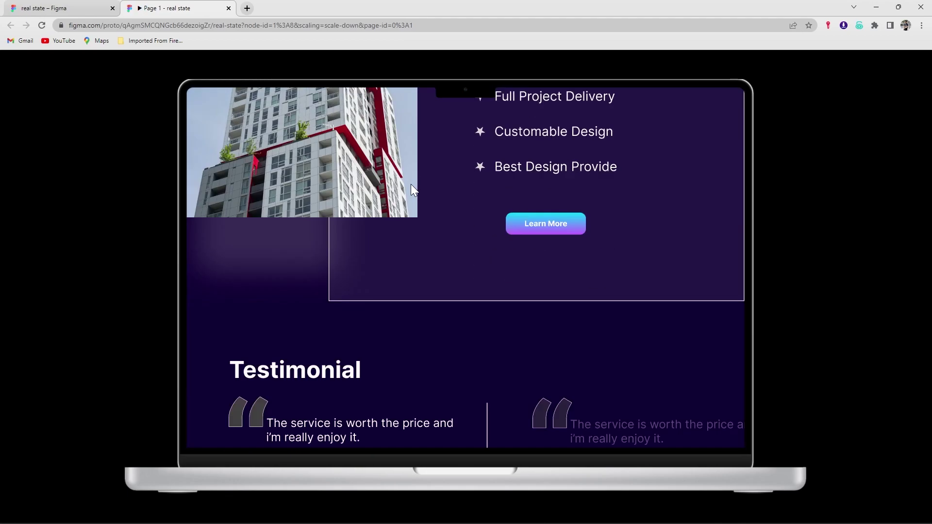
scroll(411, 185, "down", 3)
scroll(410, 183, "down", 3)
scroll(410, 182, "down", 3)
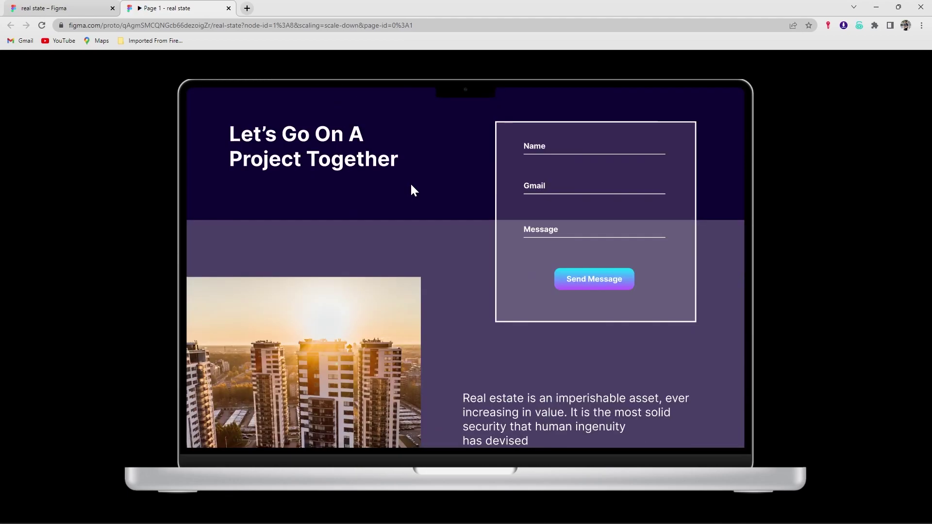
scroll(410, 185, "down", 4)
scroll(410, 185, "down", 1)
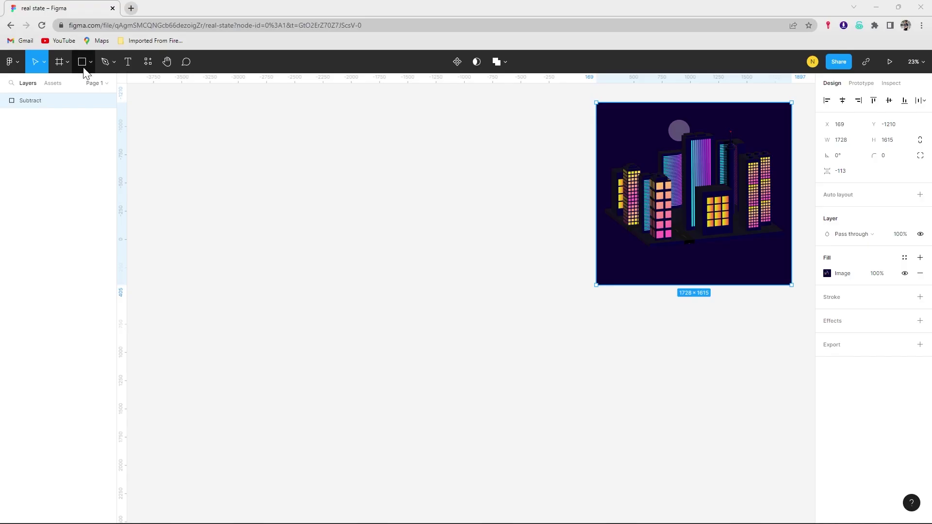
Add a MacBook Pro 16" frame, move it up-left and stretch its height to 5911.
left_click(59, 62)
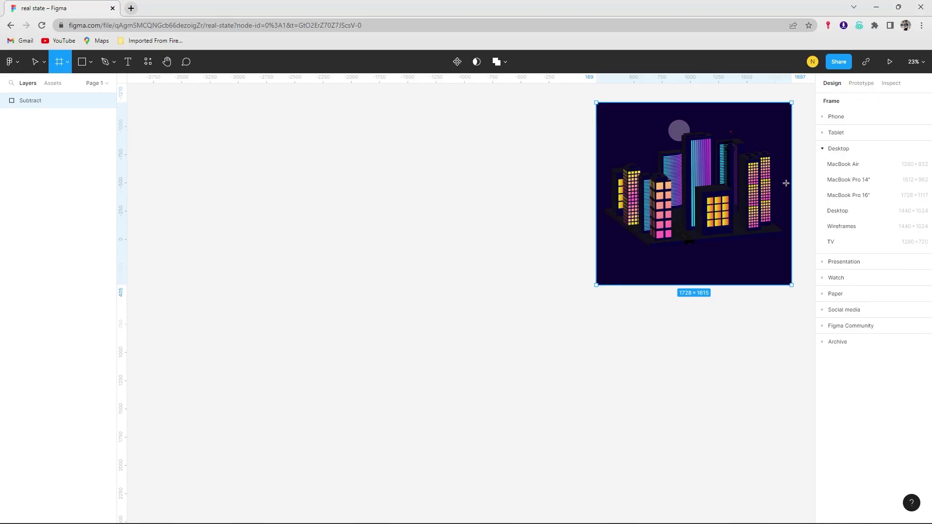
left_click(866, 196)
left_click_drag(394, 235, 339, 109)
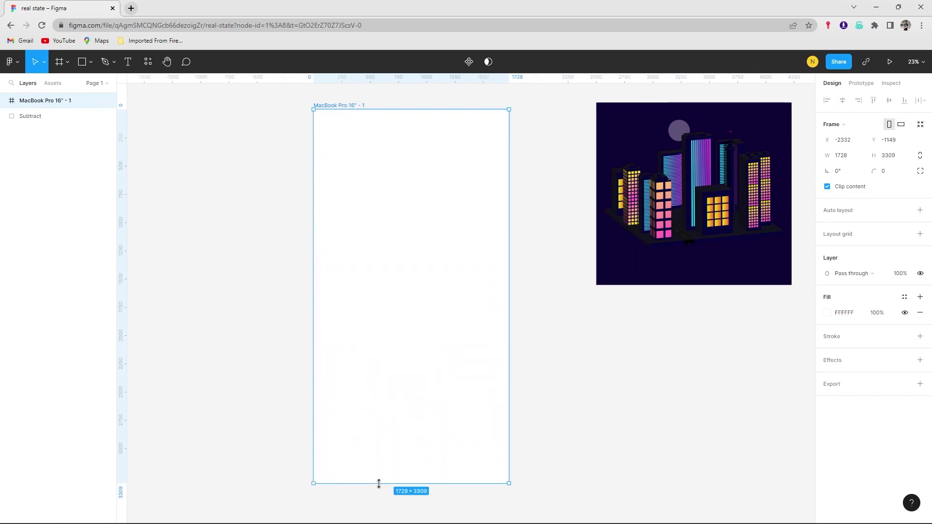
left_click_drag(339, 232, 376, 517)
scroll(434, 328, "up", 5)
scroll(614, 306, "up", 5)
Place the city illustration centred inside the MacBook Pro frame.
left_click_drag(612, 305, 340, 327)
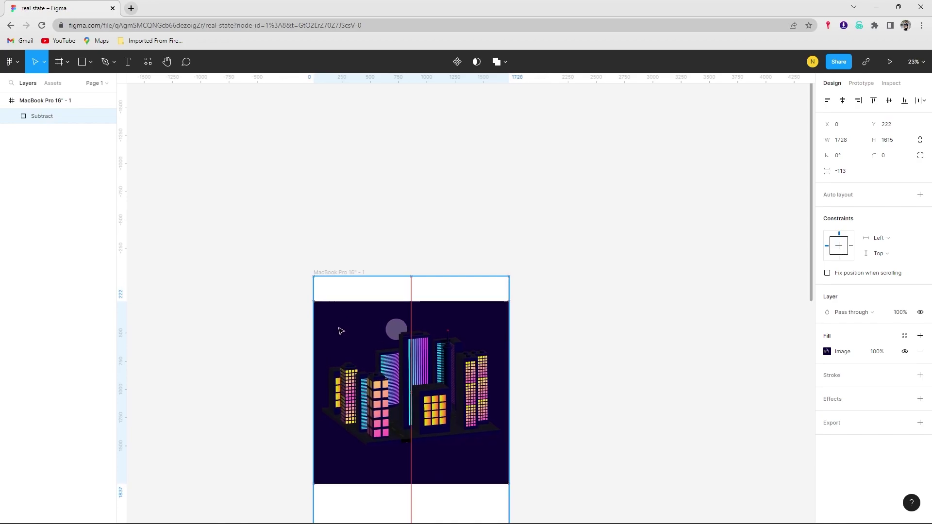
scroll(416, 293, "up", 3)
scroll(416, 293, "up", 2)
left_click(736, 154)
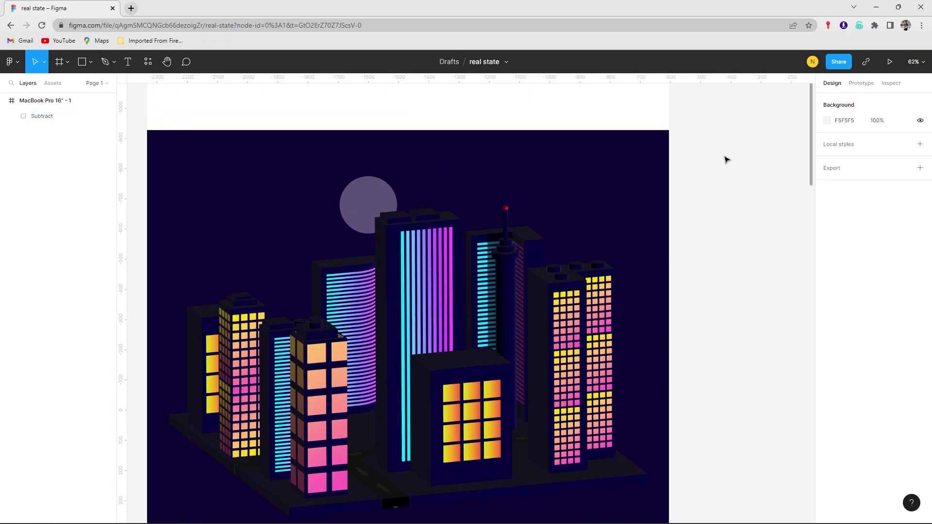
scroll(320, 165, "up", 5)
Fill the frame with the dark navy sampled from the illustration.
left_click(177, 272)
left_click(828, 328)
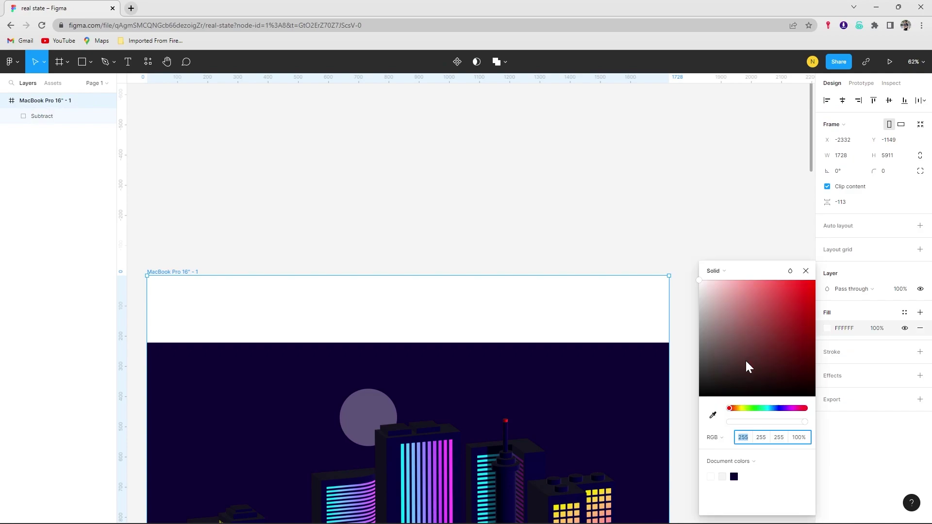
left_click(711, 415)
left_click(651, 354)
left_click(807, 271)
left_click(749, 232)
Lock the city illustration layer in place.
scroll(749, 233, "down", 5)
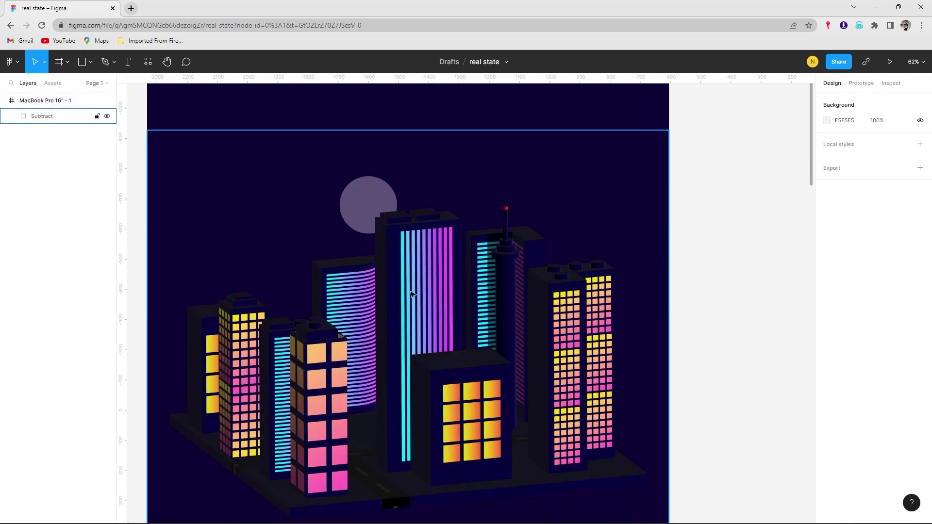
scroll(753, 195, "down", 5)
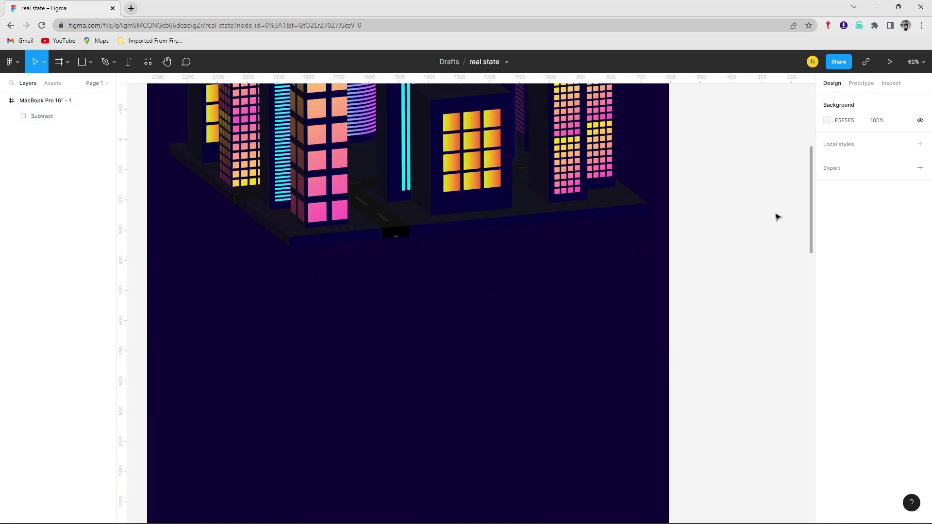
scroll(485, 248, "up", 6)
scroll(231, 223, "up", 2)
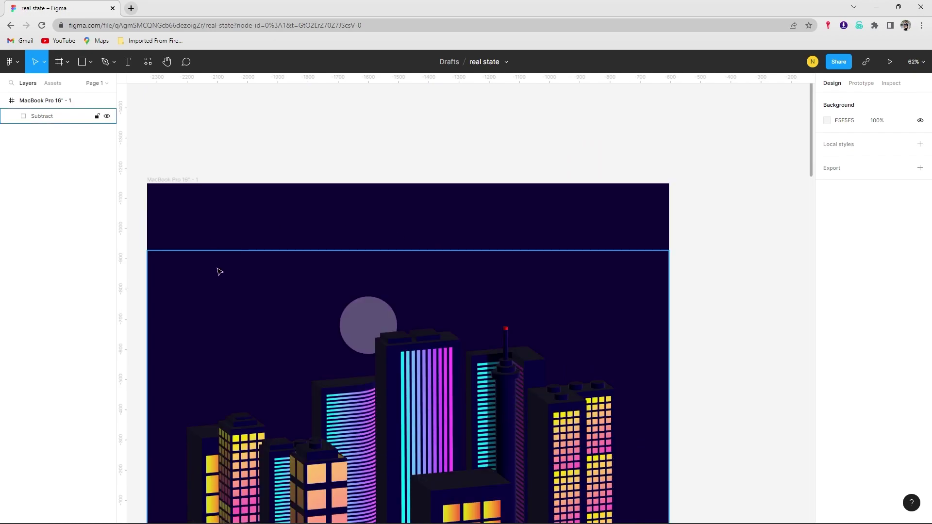
left_click(220, 273)
left_click(97, 116)
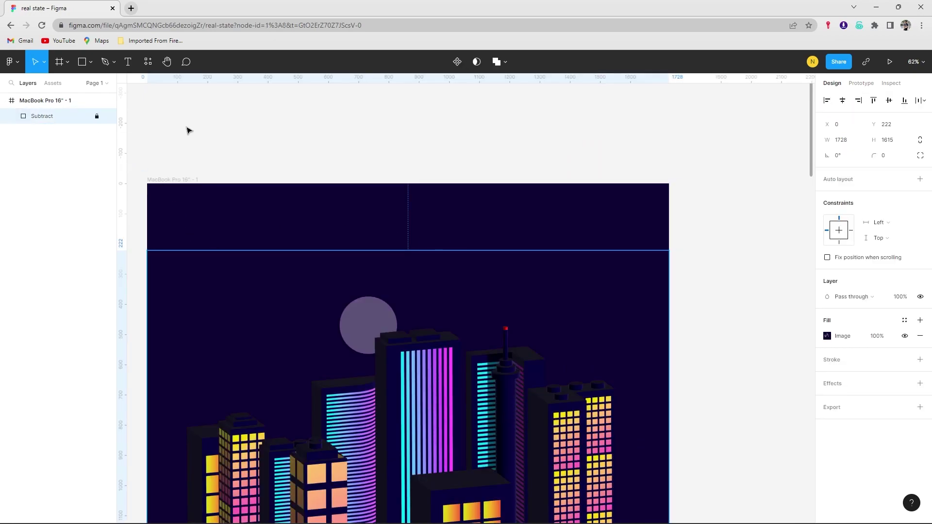
left_click(187, 129)
scroll(189, 218, "down", 1)
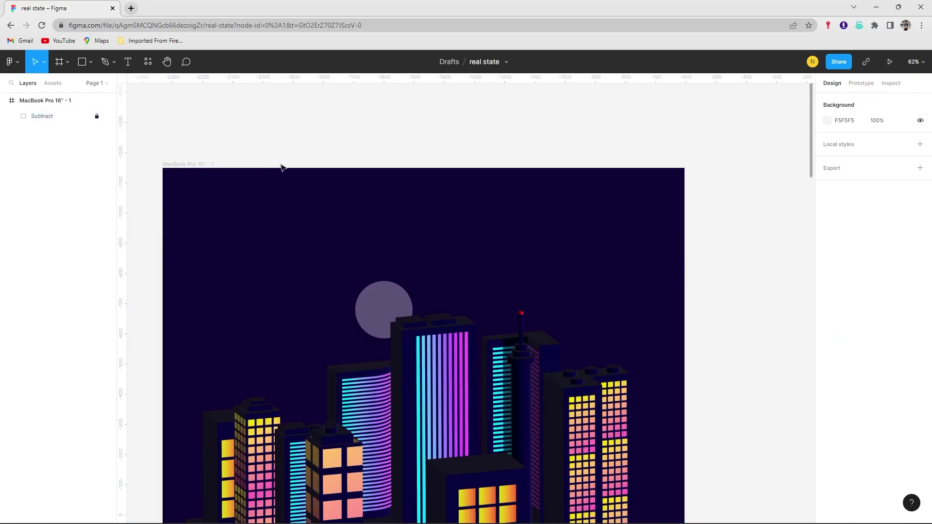
Add white DREAM and HOME text layers near the frame's top-left.
key("t")
left_click(200, 191)
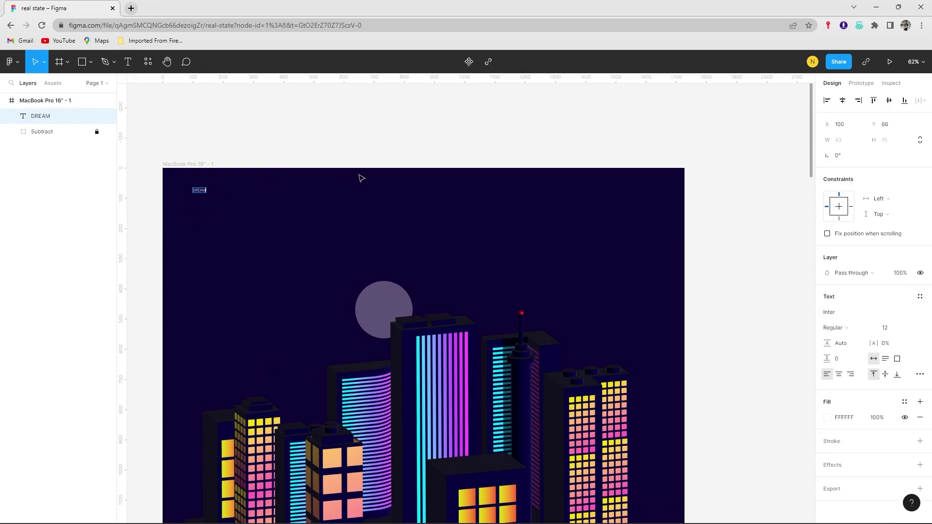
key("Escape")
key("t")
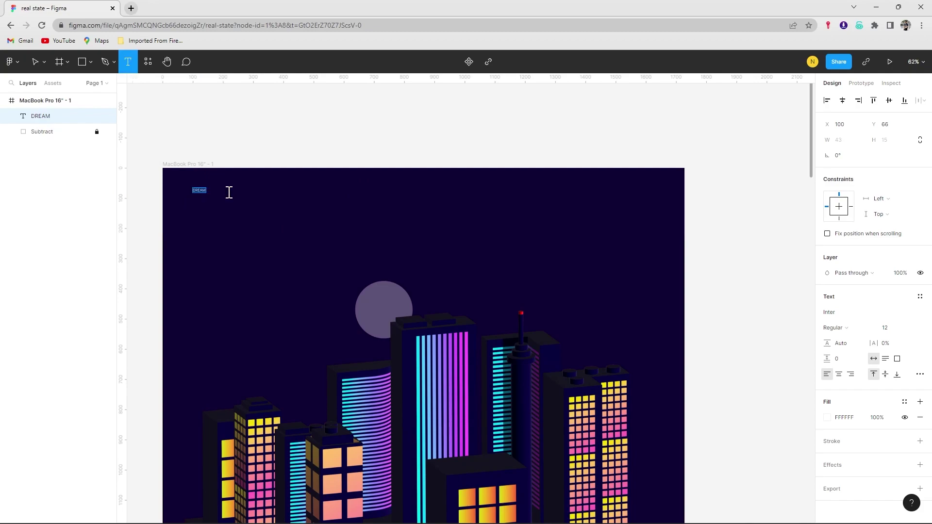
left_click(228, 193)
type("E")
key("Escape")
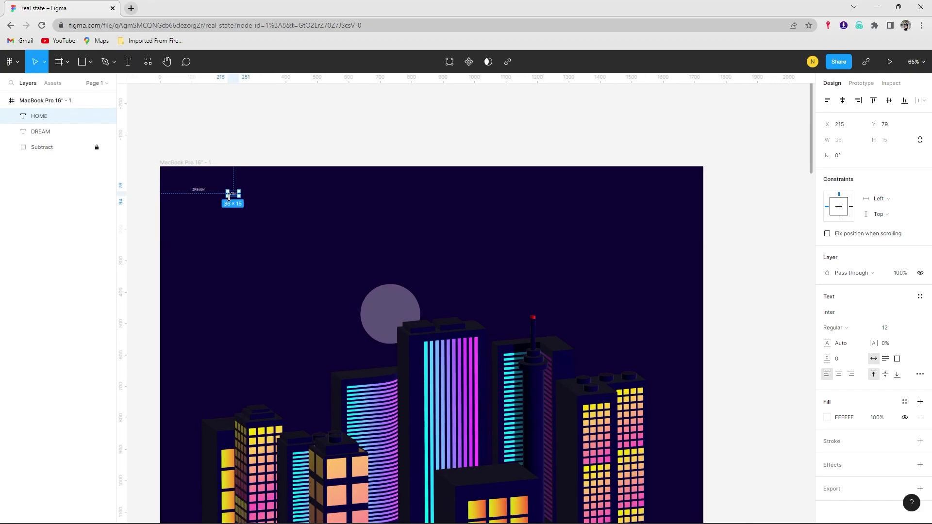
Position the DREAM text at X 111, Y 64.
scroll(219, 197, "up", 5)
scroll(198, 203, "left", 5)
left_click(41, 132)
left_click_drag(306, 175, 316, 171)
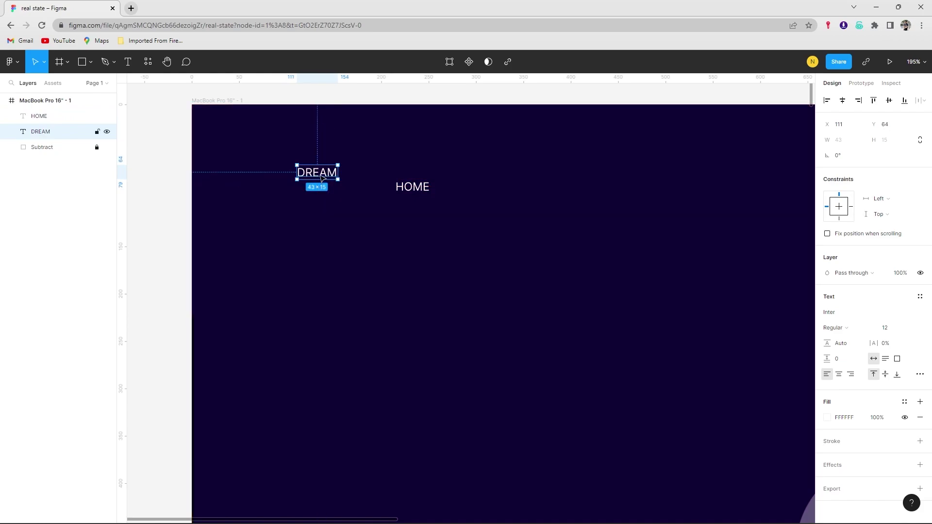
Add guides for the left margin, the text's top edge and the right margin.
scroll(321, 179, "down", 1)
scroll(325, 165, "down", 4)
scroll(340, 160, "right", 2)
scroll(341, 167, "down", 3)
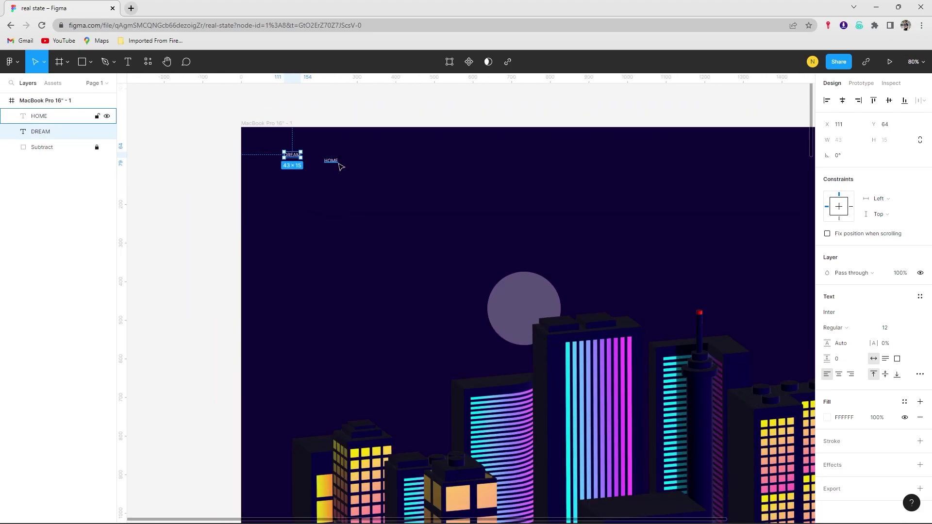
left_click_drag(121, 172, 294, 179)
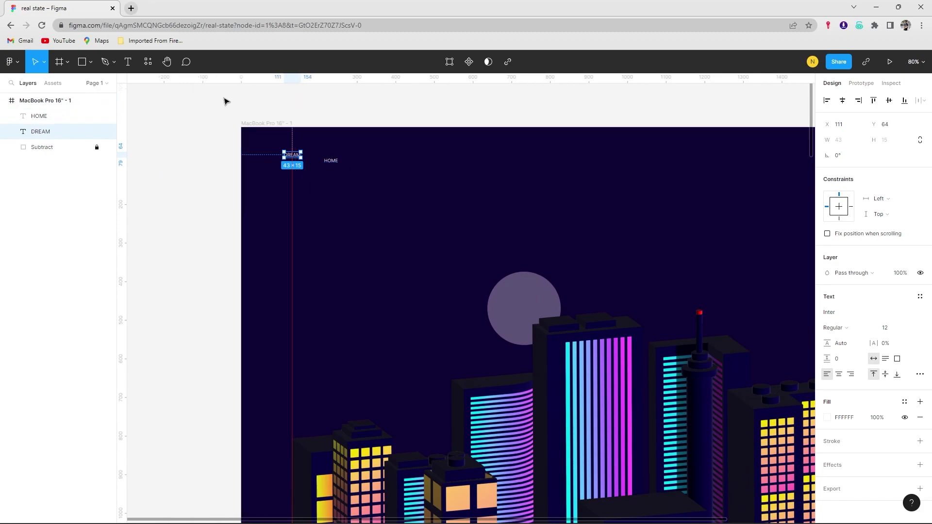
left_click_drag(244, 79, 264, 155)
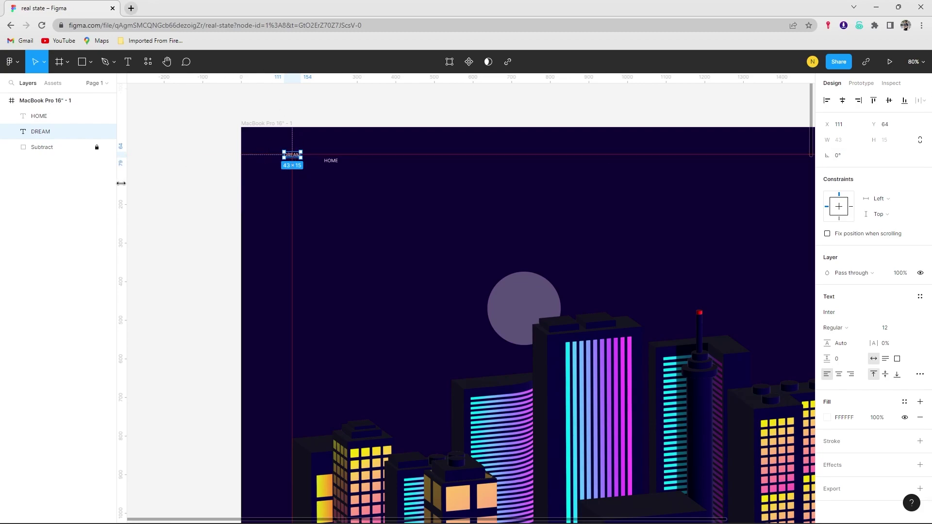
mouse_move(121, 183)
left_mouse_down()
mouse_move(787, 235)
mouse_move(686, 236)
mouse_move(725, 237)
mouse_move(718, 240)
left_mouse_up()
scroll(776, 235, "down", 3)
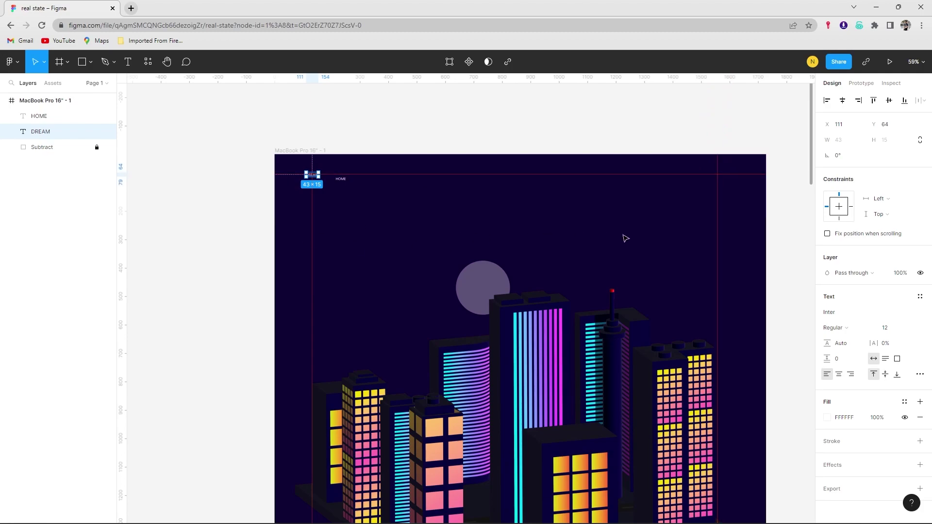
scroll(323, 171, "up", 3)
Move DREAM onto the margin guides and place HOME directly under it.
scroll(309, 185, "up", 5)
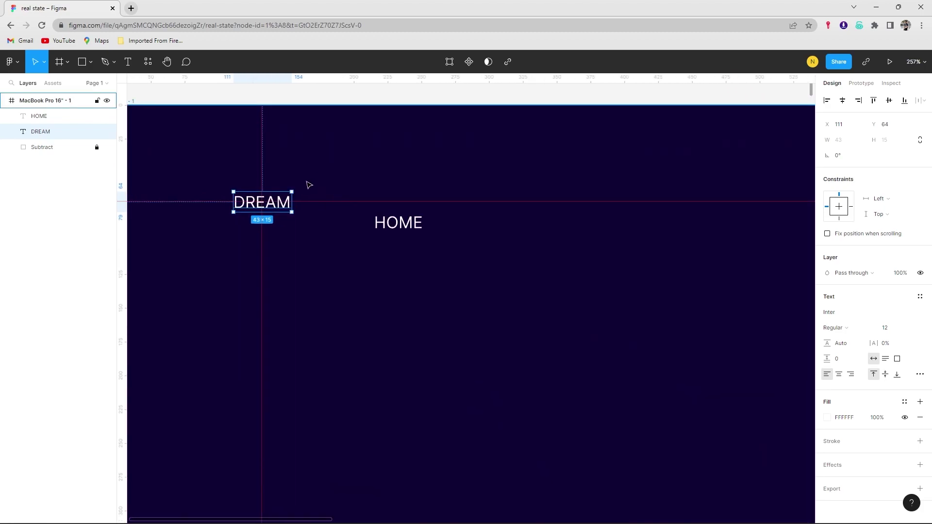
left_click_drag(247, 199, 276, 206)
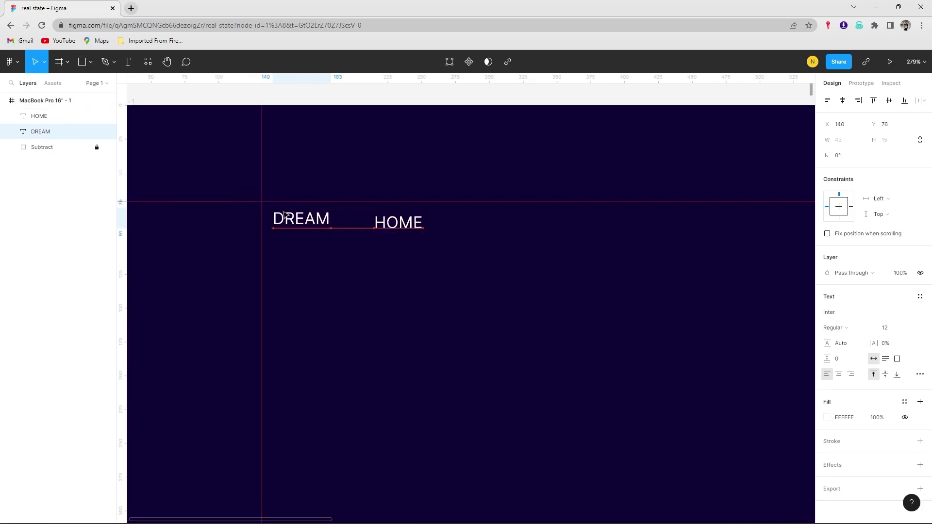
left_click(360, 229)
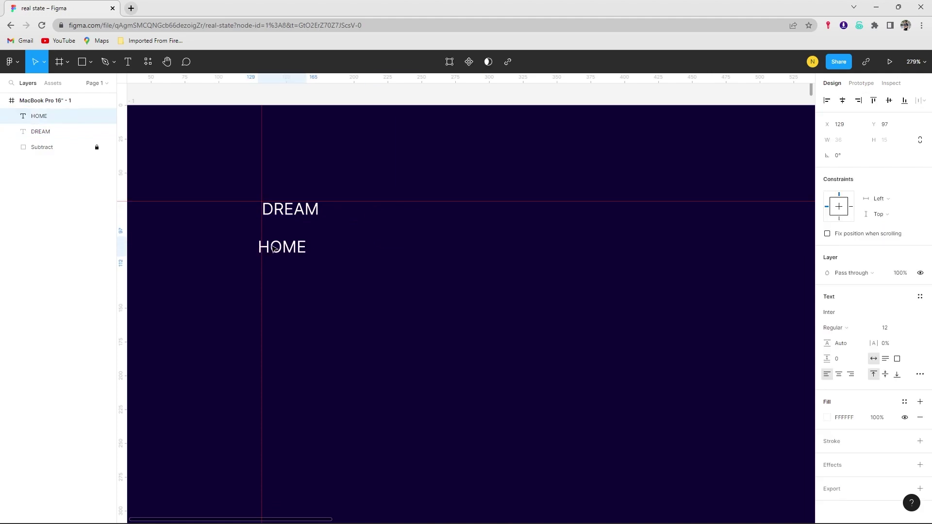
left_click_drag(379, 222, 267, 222)
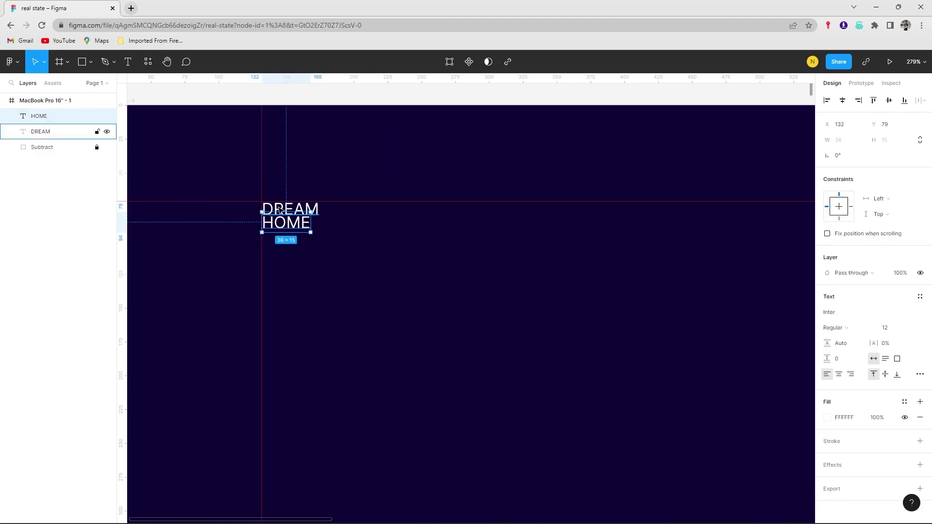
Make DREAM bold and widen its letter spacing to 14%.
left_click(283, 209)
left_click(845, 331)
left_click(851, 351)
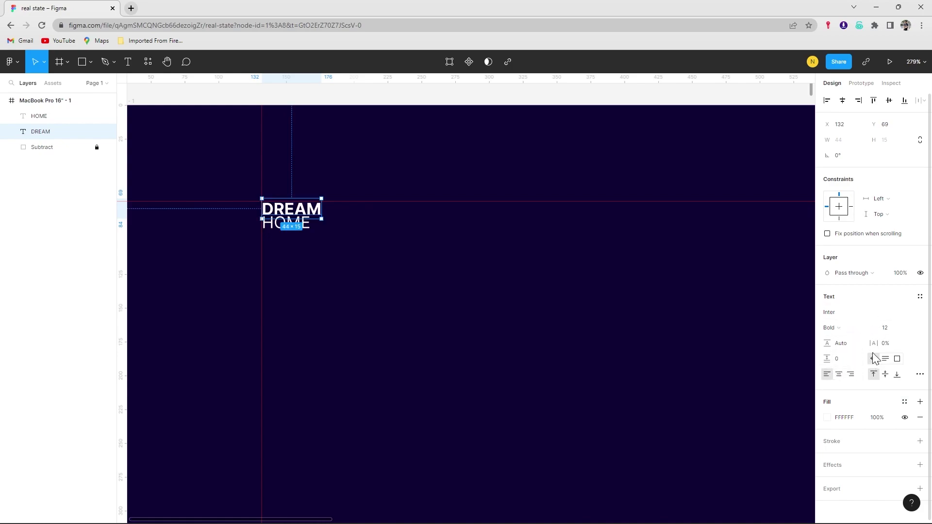
left_click_drag(892, 347, 898, 347)
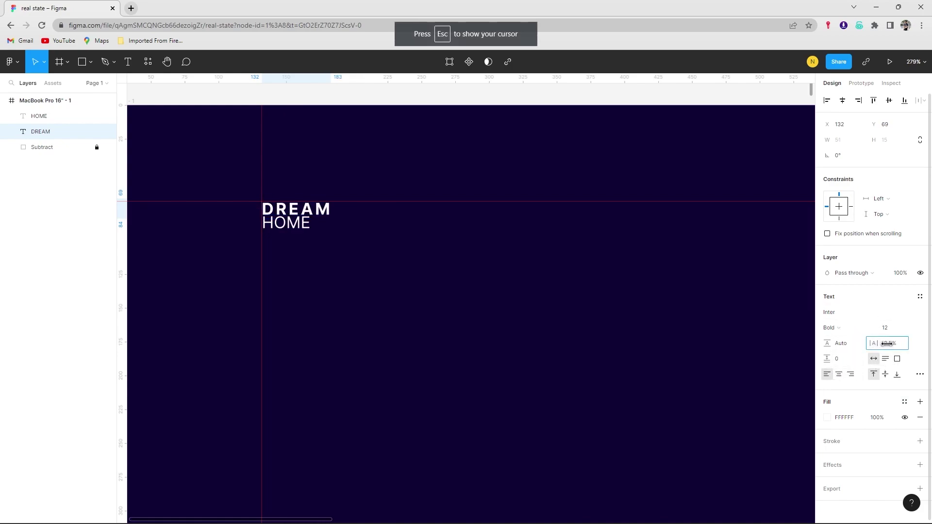
Centre HOME under DREAM and set it to Bold.
mouse_move(275, 222)
left_mouse_down()
mouse_move(285, 226)
mouse_move(279, 230)
left_mouse_up()
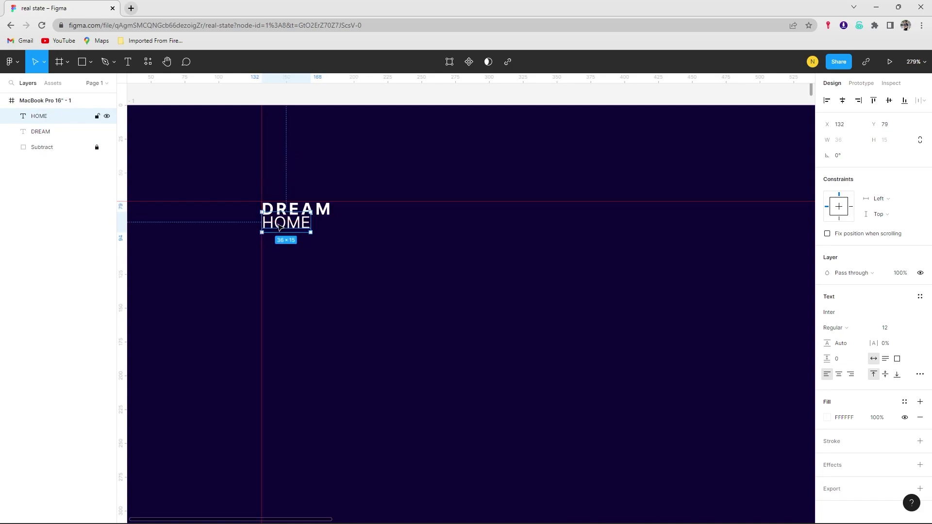
left_click(836, 328)
left_click(849, 341)
left_click(284, 173)
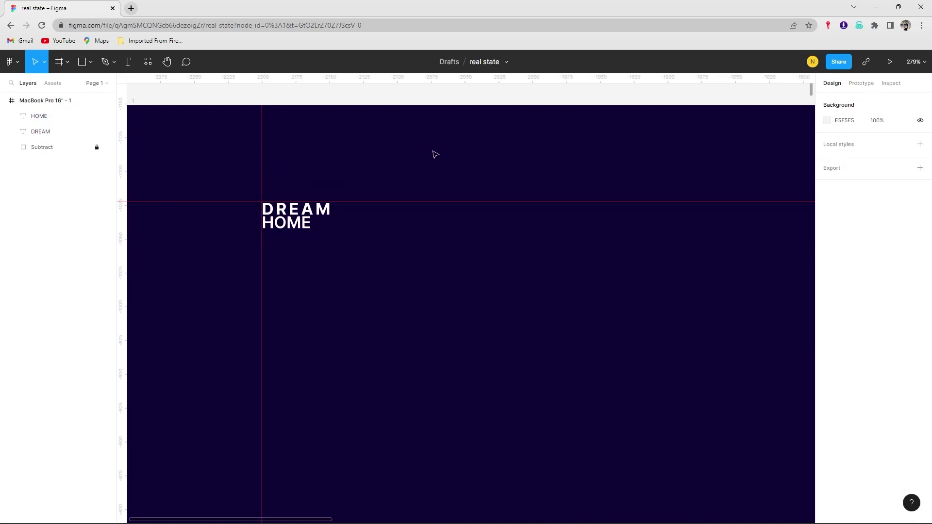
Tighten DREAM's letter spacing down to -14%.
scroll(364, 216, "down", 2)
scroll(365, 217, "right", 2)
left_click(39, 116)
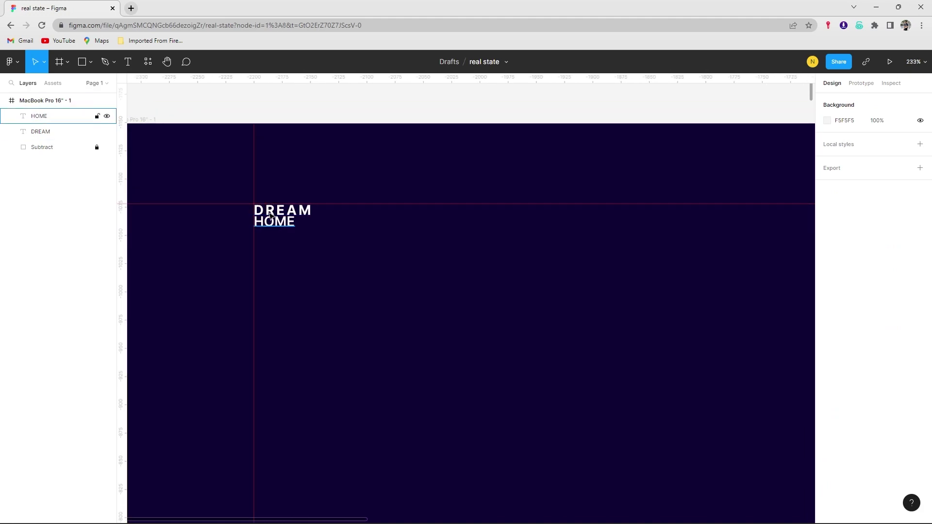
left_click(298, 212)
left_click_drag(873, 343, 847, 345)
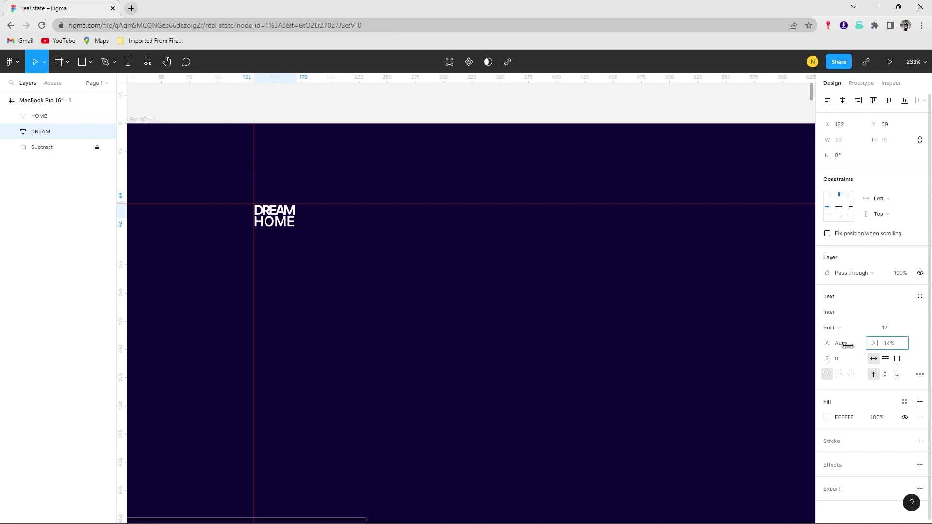
left_click(410, 233)
scroll(409, 233, "up", 2)
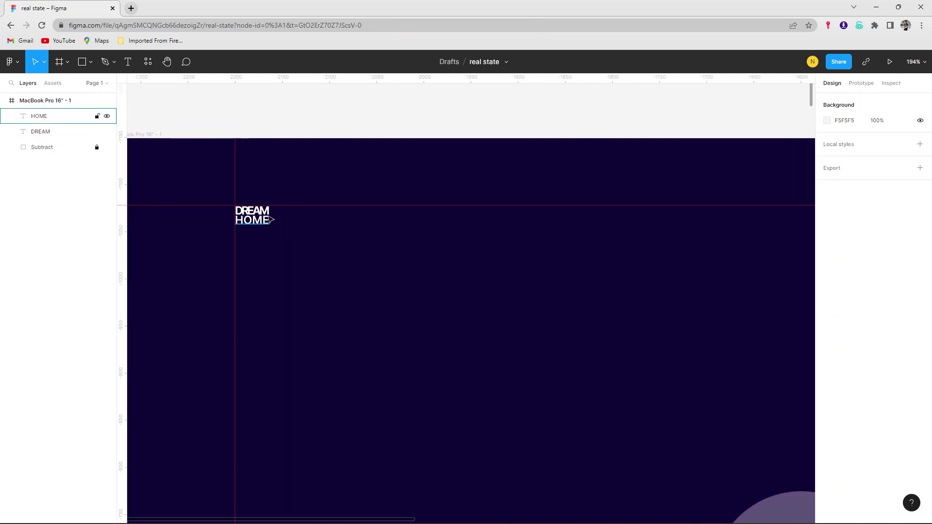
scroll(271, 219, "up", 3)
scroll(271, 219, "down", 5)
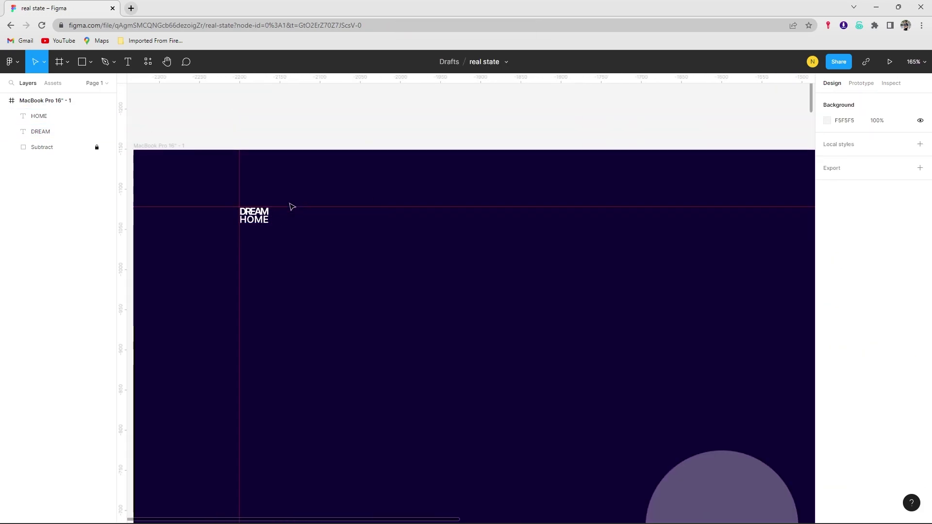
Add a 'Home' text label right of the logo in Regular weight.
key("t")
left_click(329, 214)
type("Home")
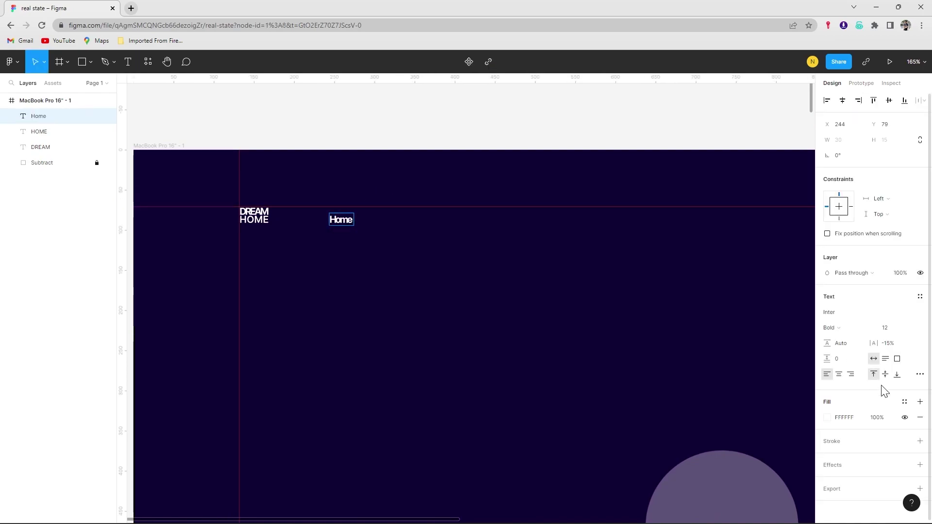
key("Escape")
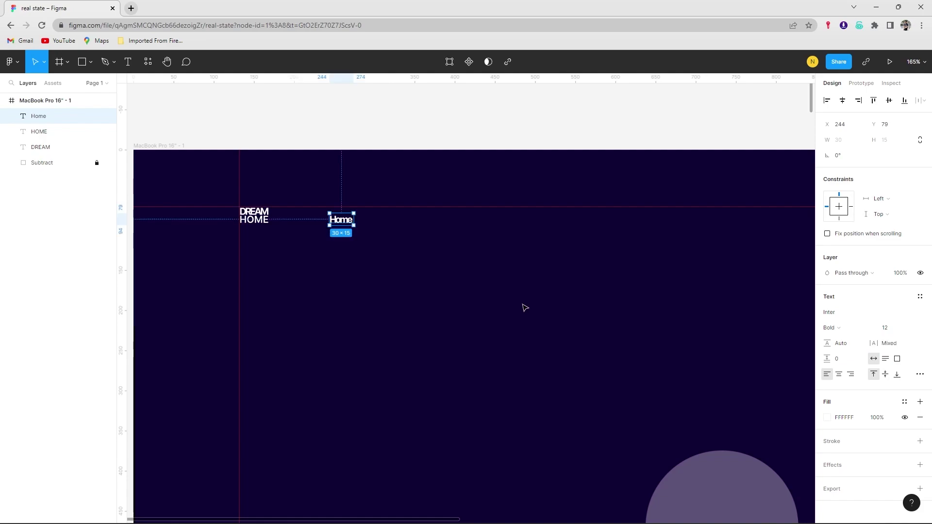
left_click(889, 344)
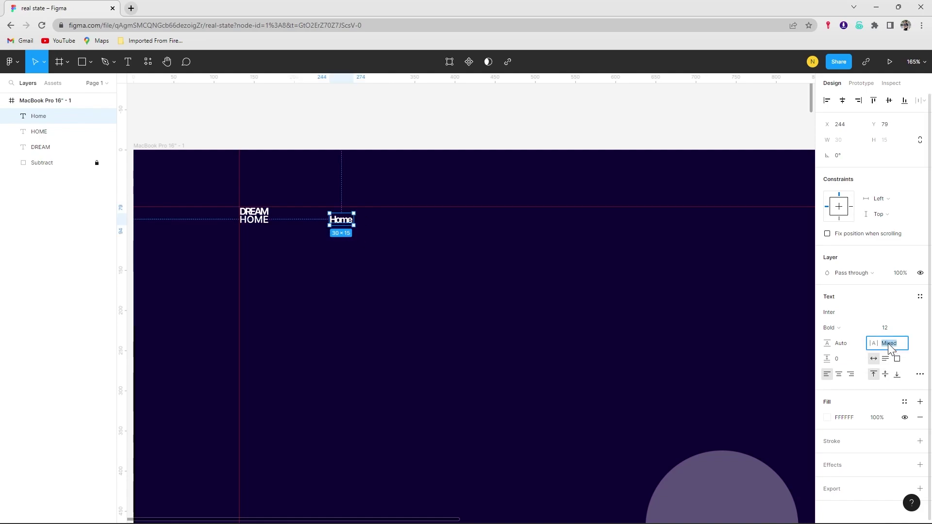
left_click(835, 328)
left_click(864, 293)
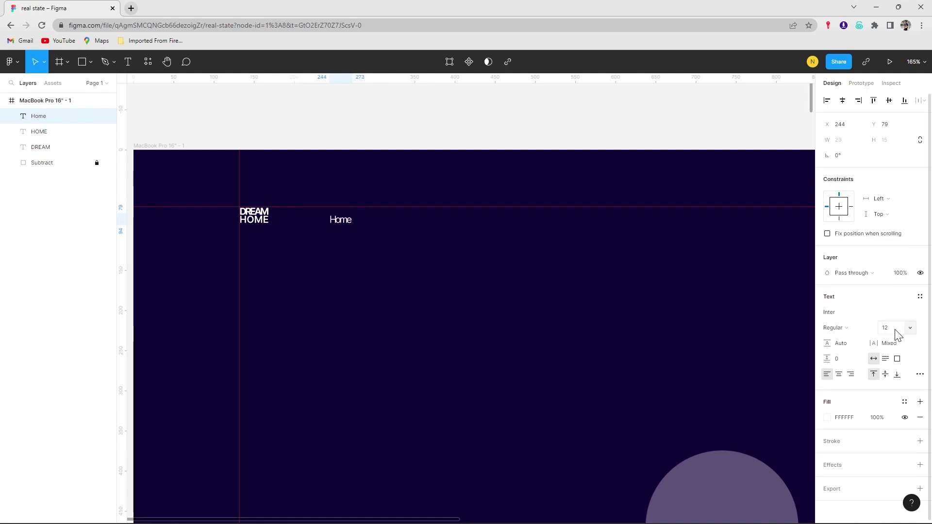
Set Home's letter spacing to 0% and move it further right in the header.
left_click(413, 250)
left_click(342, 220)
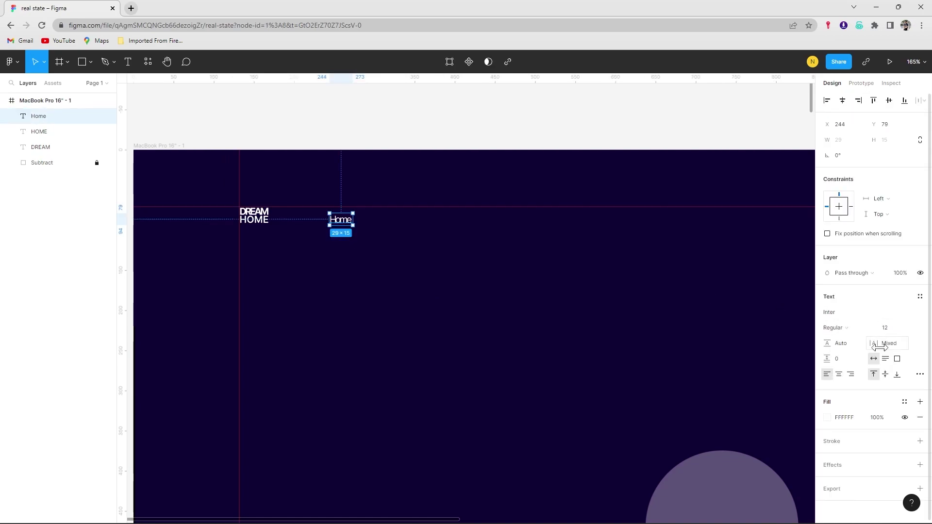
type("0")
key("Return")
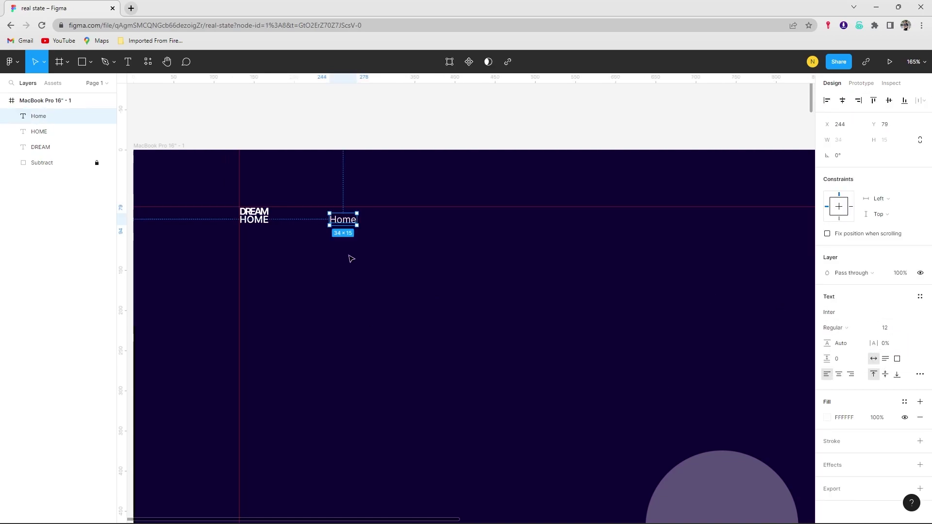
left_click(350, 260)
left_click_drag(347, 221, 503, 215)
Retype duplicated labels as Service, Property and About along the nav row.
key("Return")
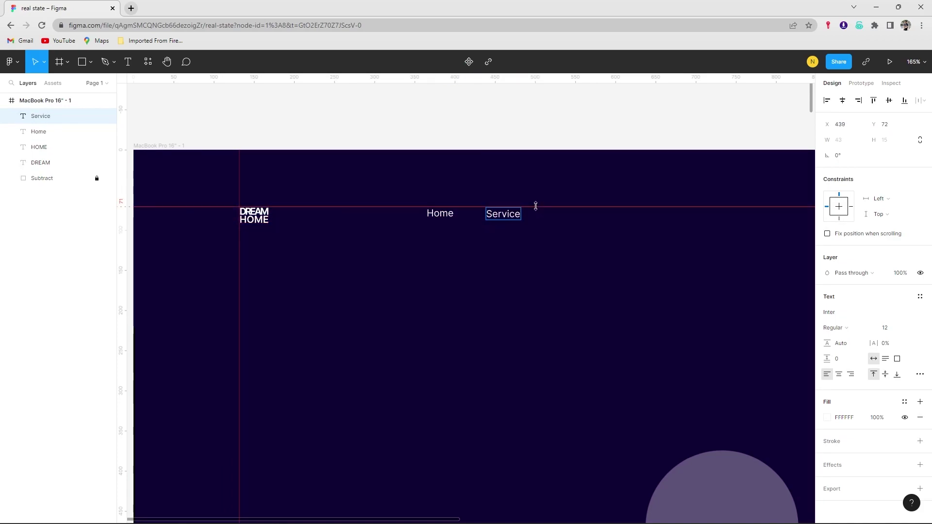
key("Escape")
left_click_drag(502, 218, 589, 220)
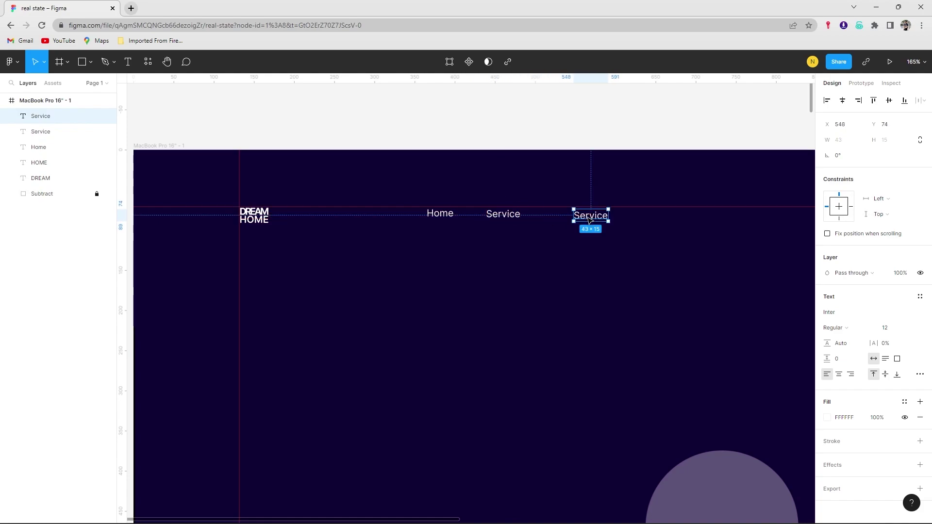
key("Return")
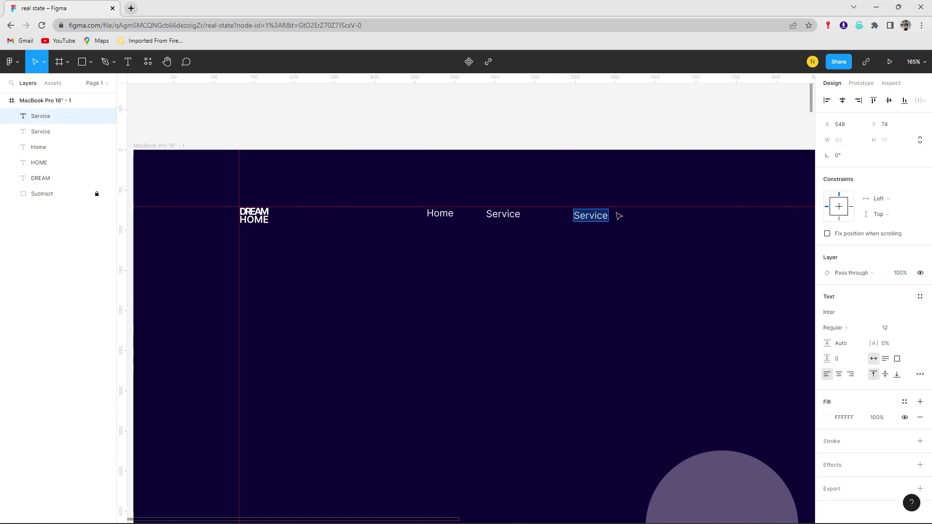
type("Property")
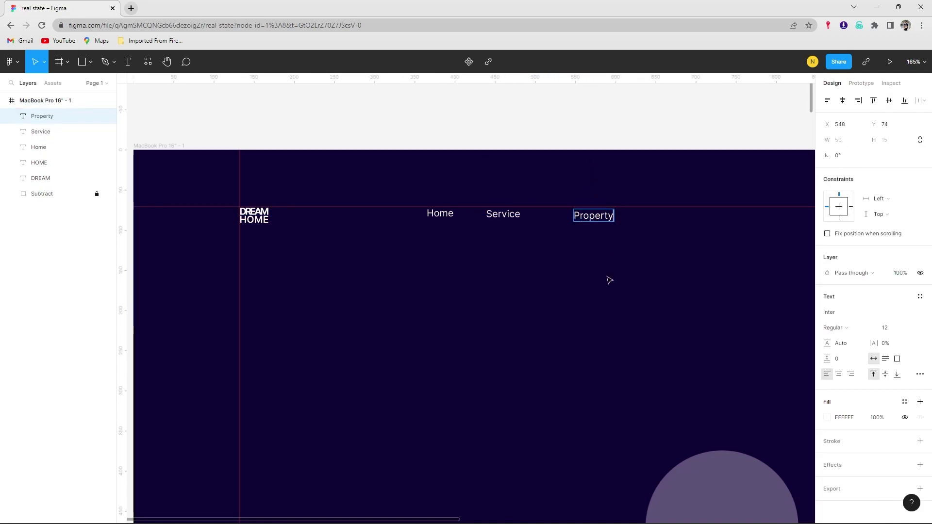
key("Escape")
left_click_drag(597, 219, 652, 220)
key("Return")
type("About")
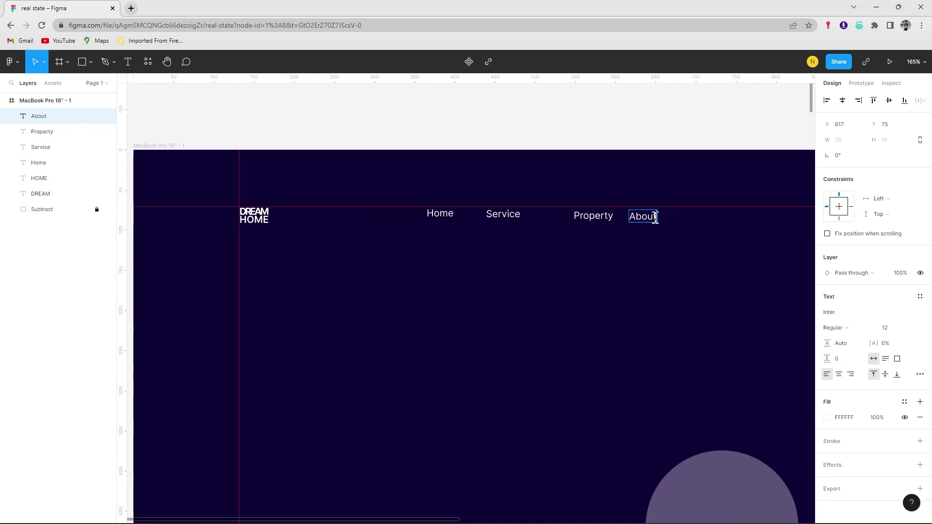
key("Escape")
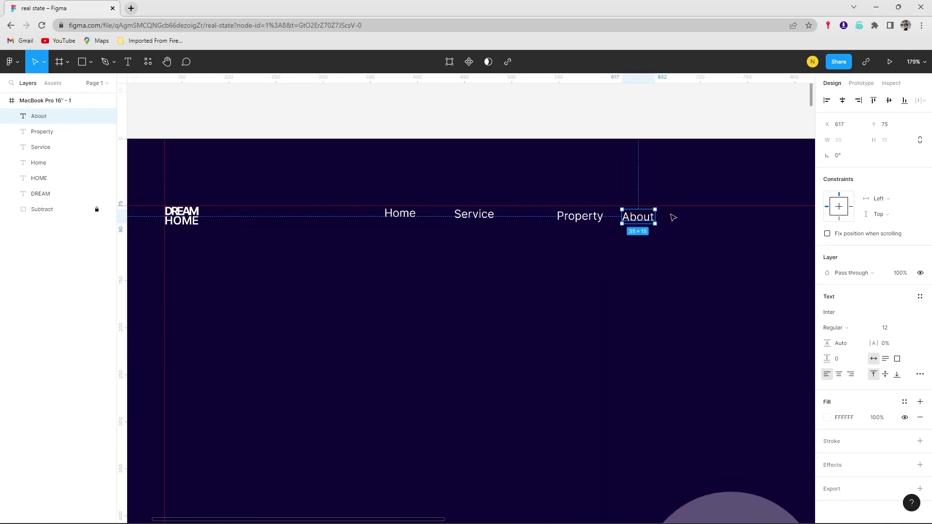
Set DREAM and HOME to font size 20 and restack HOME beneath DREAM.
scroll(672, 216, "up", 3)
scroll(554, 246, "down", 5)
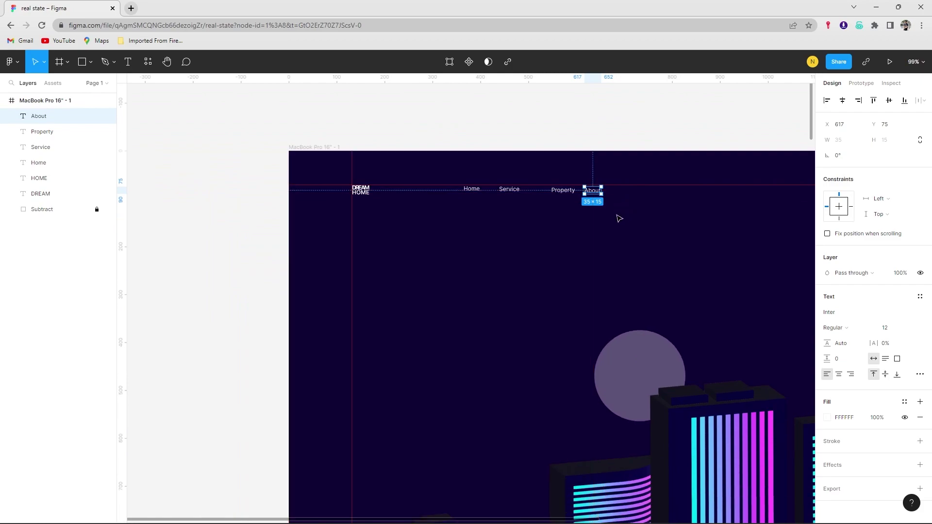
scroll(616, 216, "down", 2)
scroll(619, 216, "down", 2)
scroll(624, 216, "right", 5)
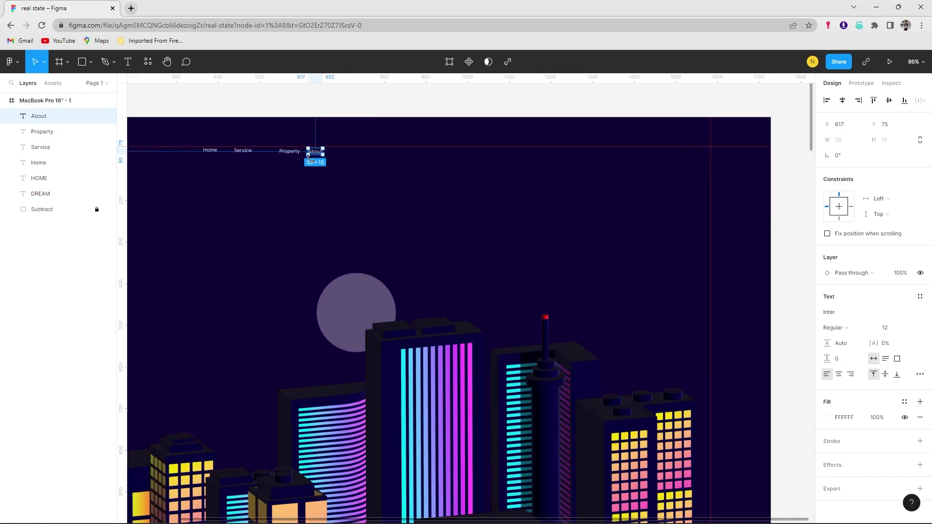
scroll(266, 161, "down", 2)
scroll(267, 164, "down", 1)
scroll(267, 165, "down", 2)
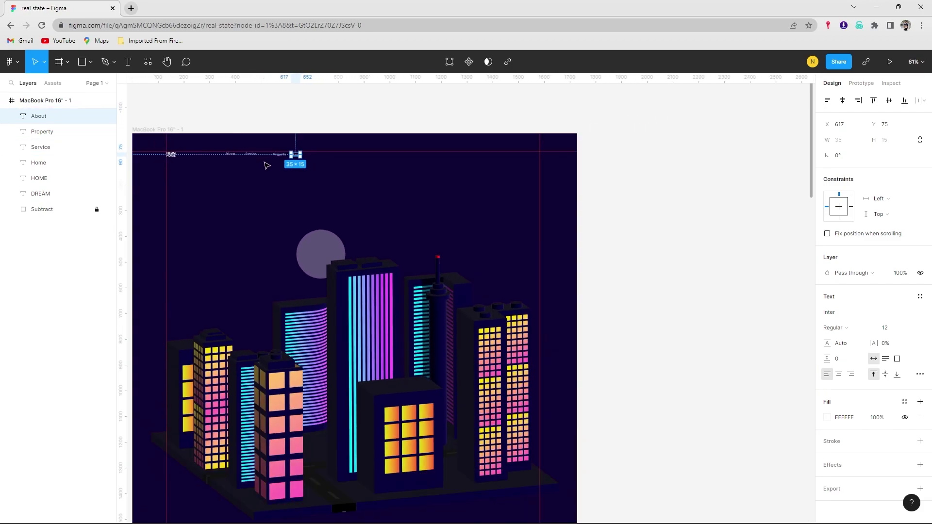
scroll(263, 167, "left", 2)
left_click(274, 167)
scroll(194, 153, "up", 3)
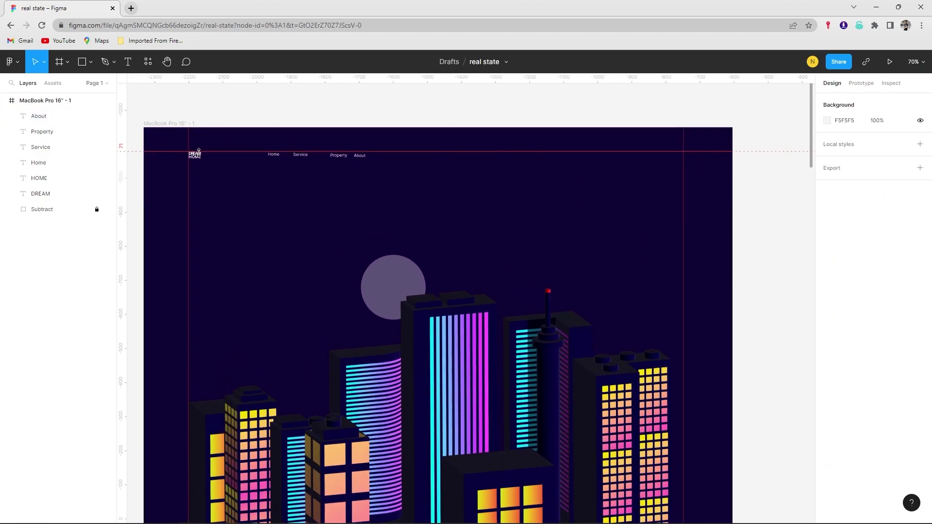
scroll(194, 153, "up", 5)
left_click(198, 152)
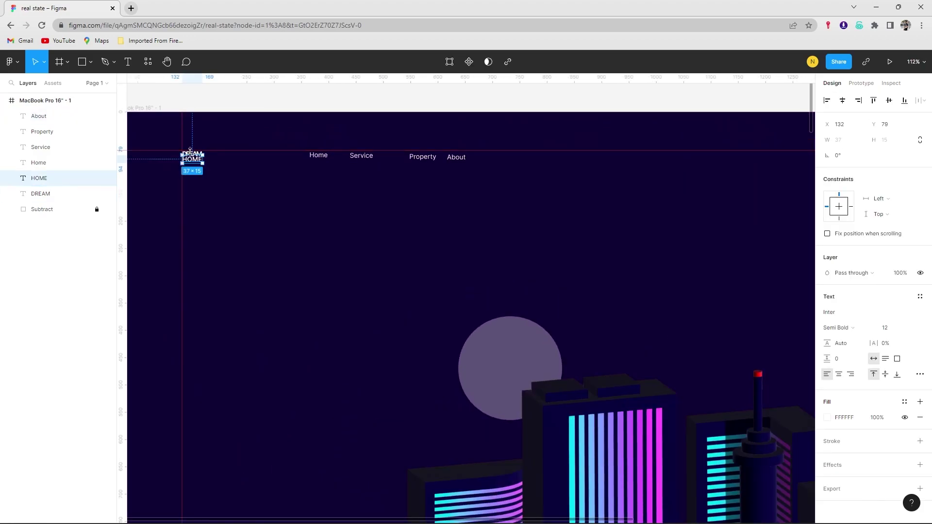
left_click(193, 155, "shift")
left_click(903, 367)
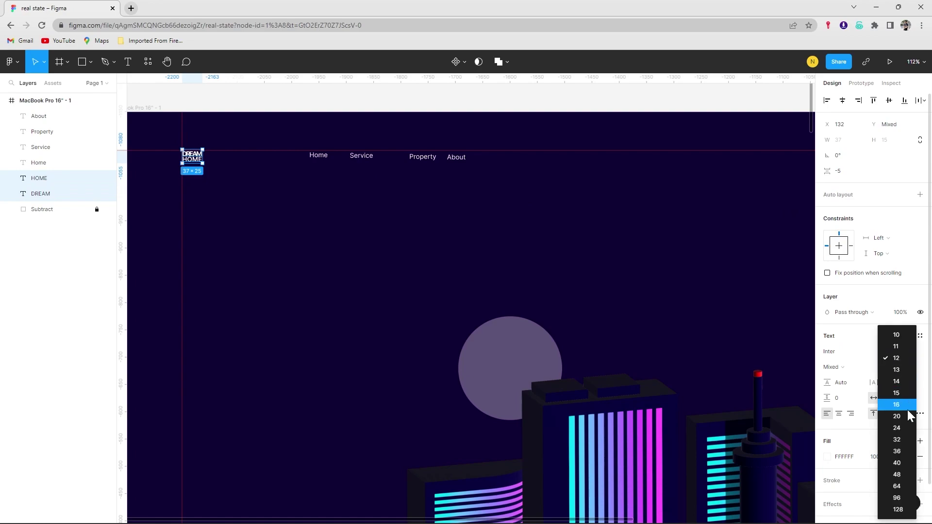
left_click(907, 423)
left_click(179, 254)
left_click_drag(206, 164, 206, 170)
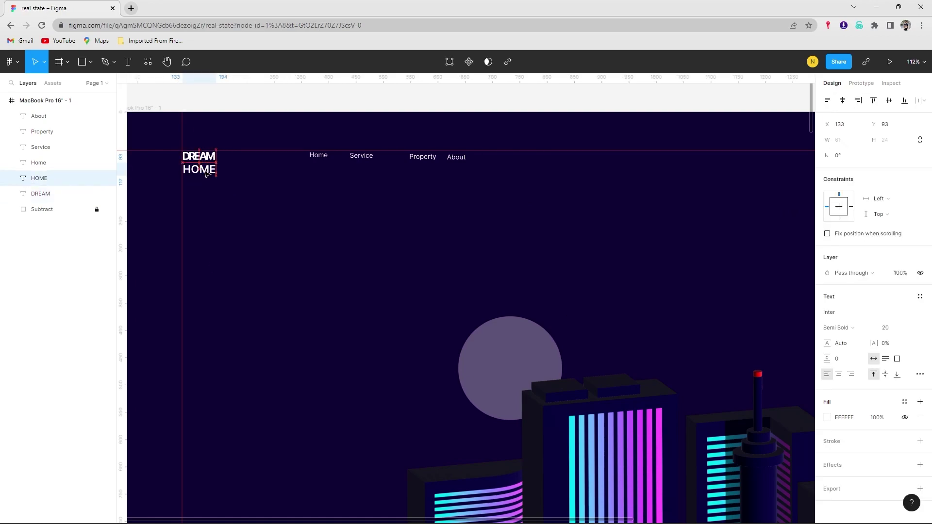
Set Home, Service, Property and About to size 24 and move About further right.
left_click(290, 198)
left_click(319, 155)
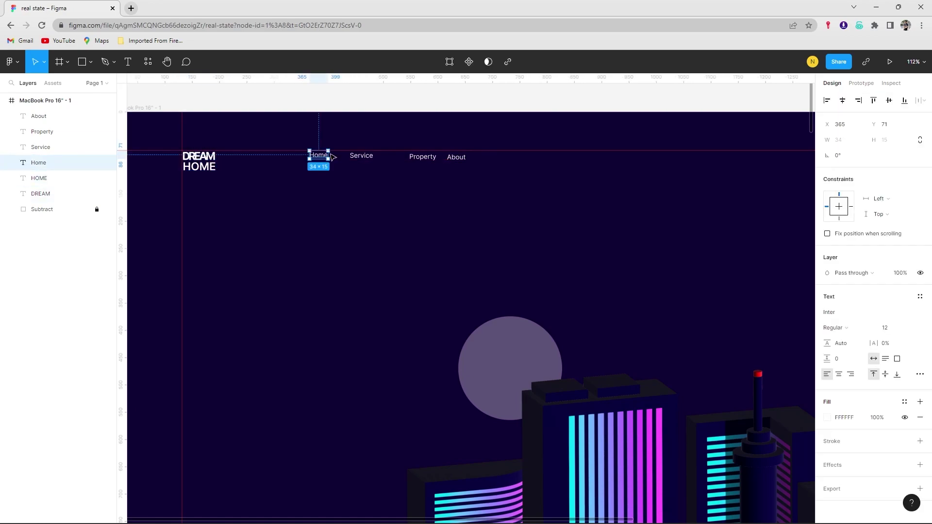
left_click(362, 156, "shift")
left_click(422, 157, "shift")
left_click(456, 157, "shift")
left_click(912, 328)
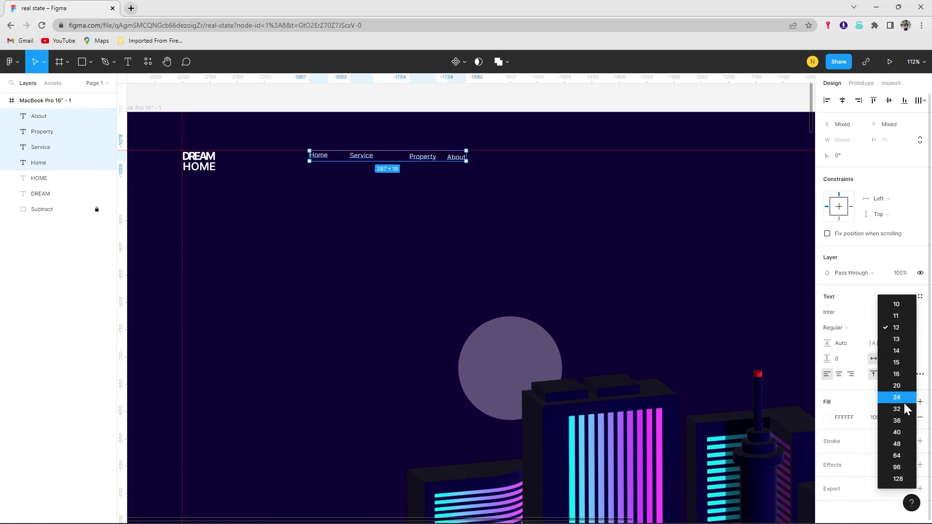
left_click(905, 407)
left_click(505, 199)
left_click_drag(466, 161, 688, 161)
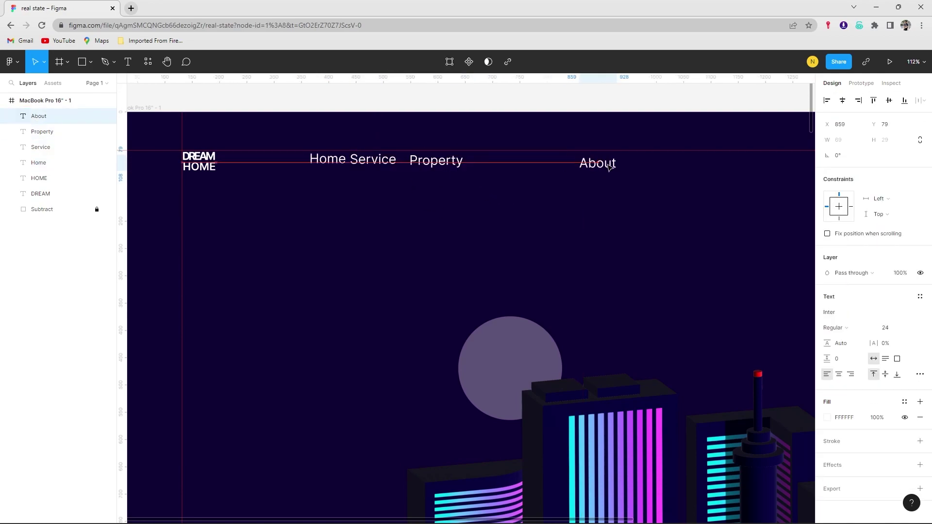
Shift the Property, Service and Home labels right toward About.
scroll(619, 176, "down", 5)
scroll(619, 175, "right", 5)
left_click(374, 166)
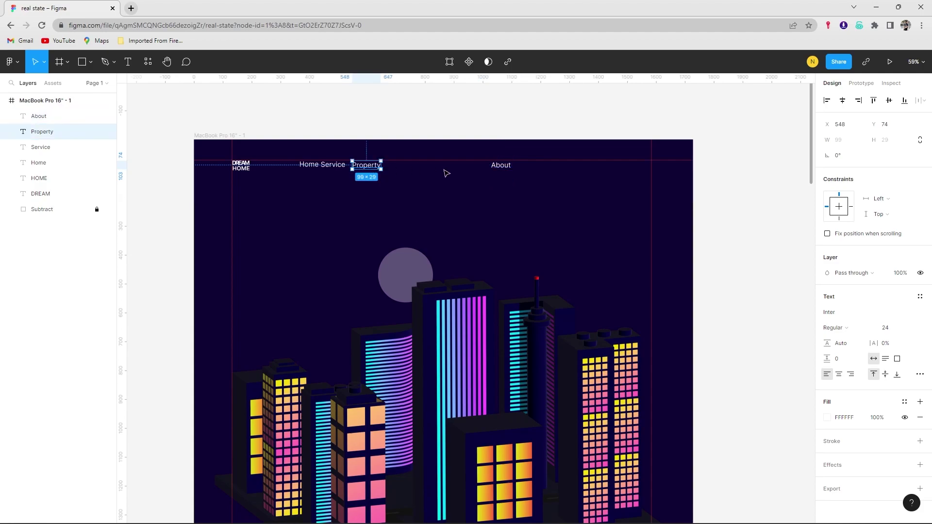
left_click_drag(366, 169, 442, 170)
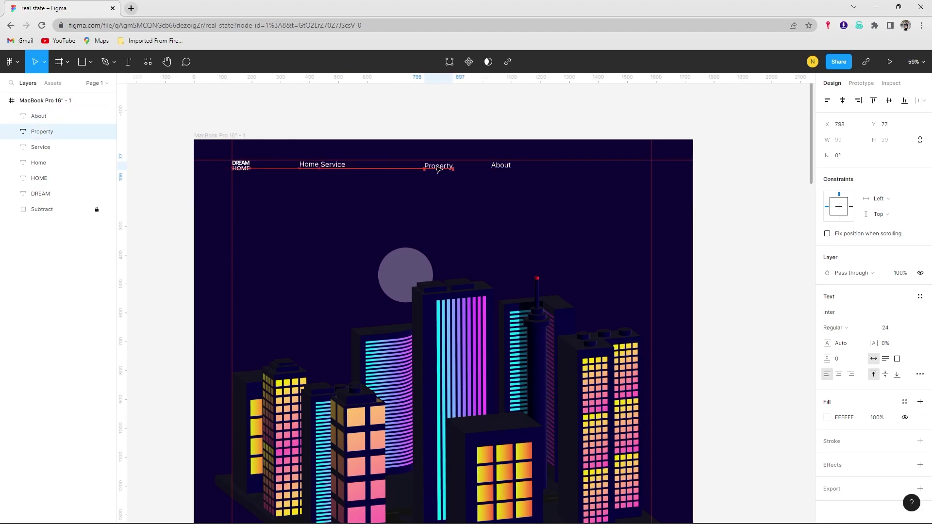
left_click(333, 164)
left_click_drag(337, 168, 402, 169)
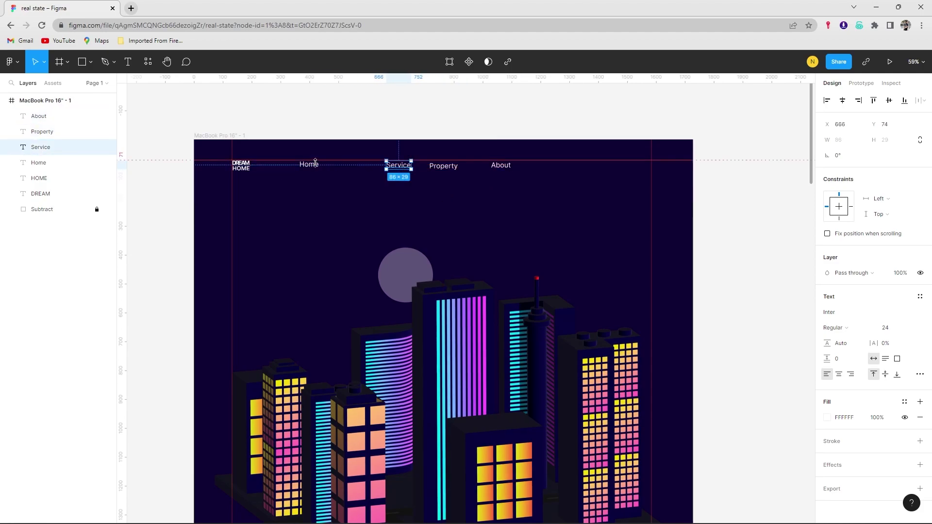
left_click(335, 180)
left_click_drag(309, 166, 359, 166)
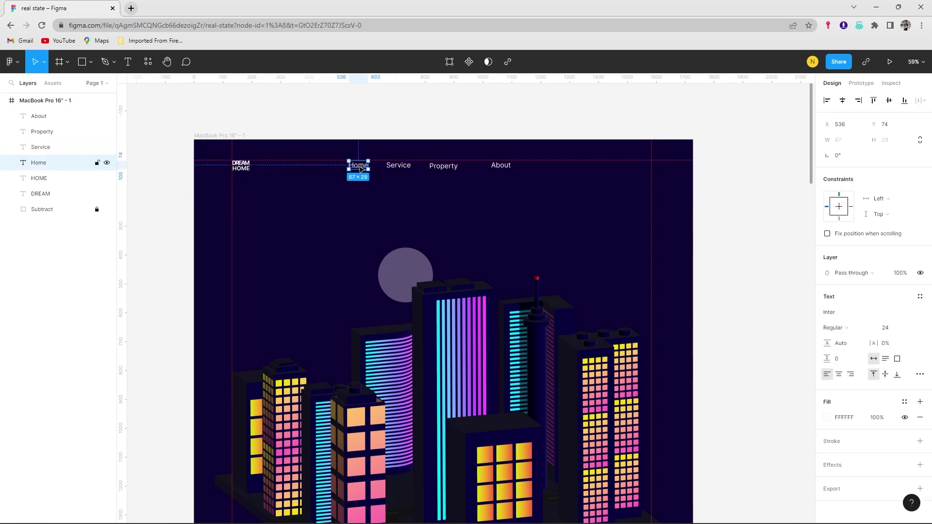
Distribute the four navigation links with even horizontal spacing of 80.
left_click(432, 187)
left_click_drag(527, 186, 351, 166)
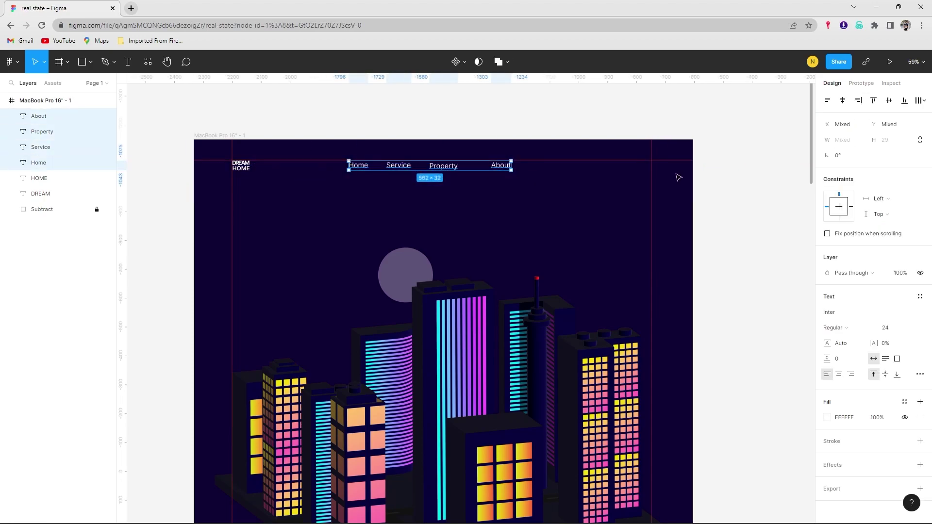
left_click(924, 101)
left_click(879, 134)
left_click(922, 101)
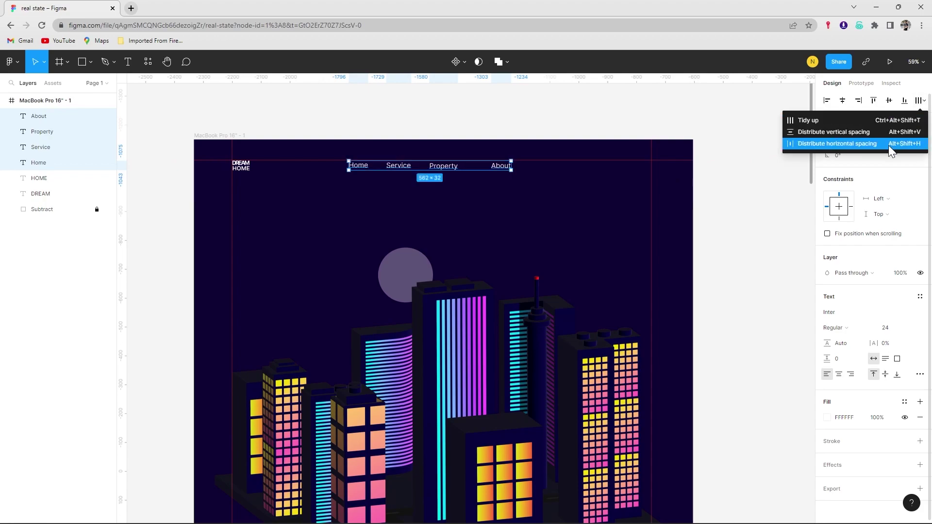
left_click(891, 148)
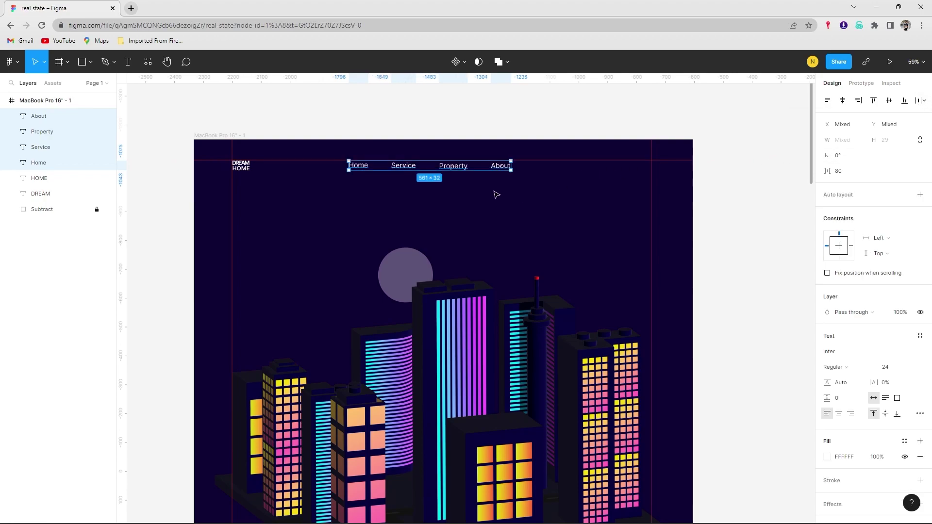
Group the links as Group 1 and centre the group horizontally on the page.
scroll(421, 169, "up", 2)
scroll(420, 169, "up", 2)
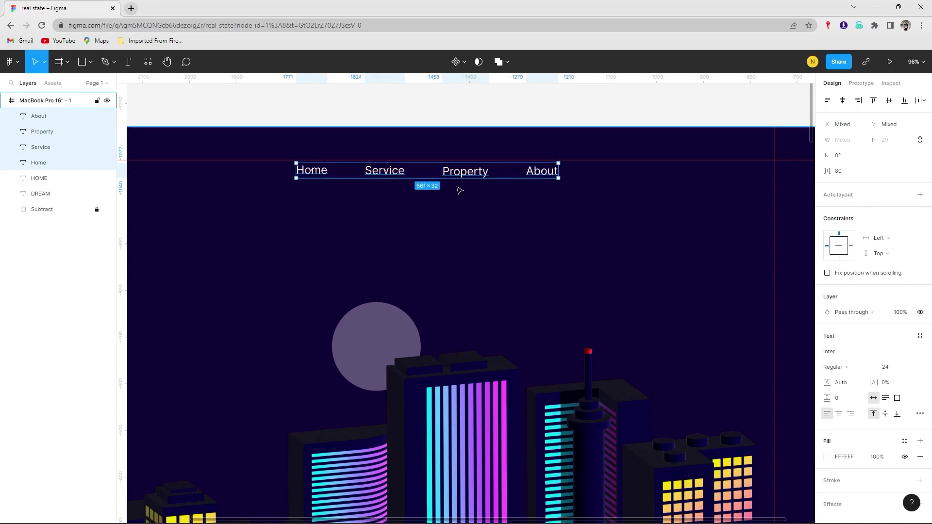
key("ctrl+g")
left_click(845, 105)
left_click(548, 196)
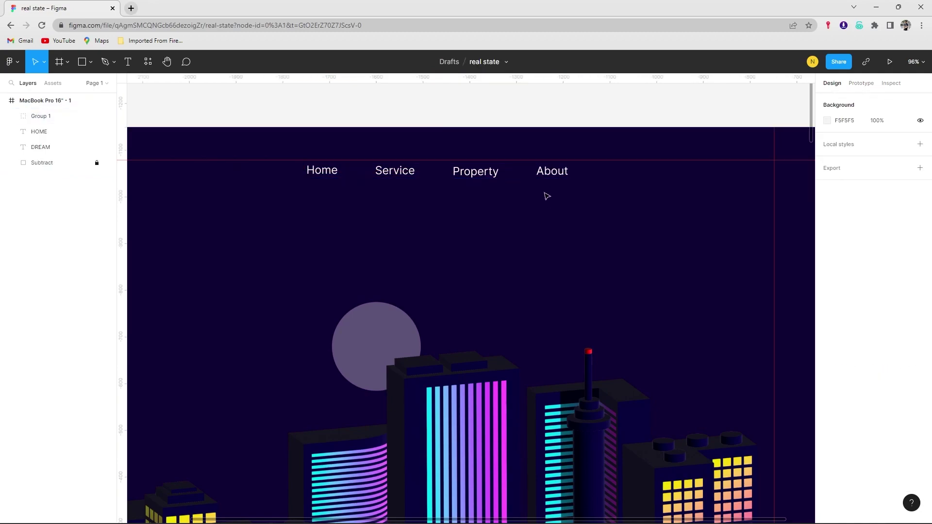
Add a white size-24 Semi Bold 'CONTACT US' label right of About, aligned with the links.
key("t")
left_click(695, 170)
type("CONTACT US")
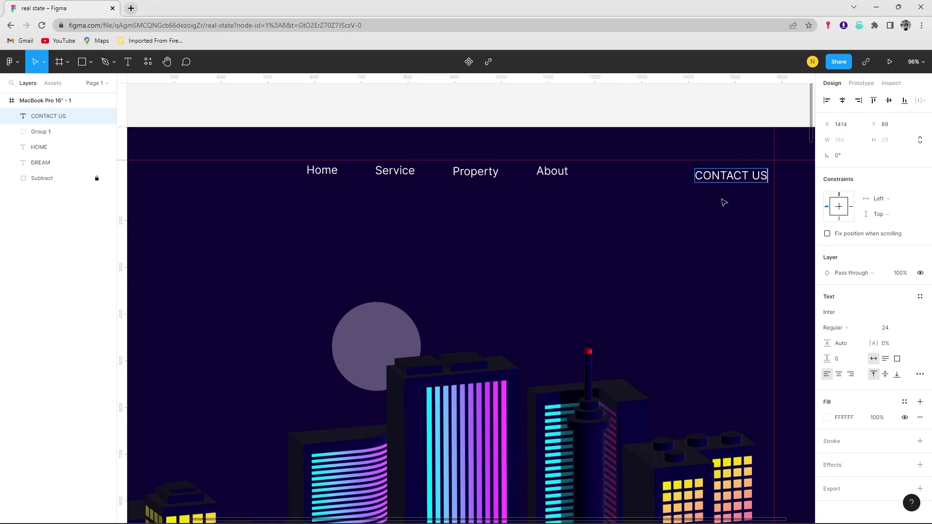
left_click_drag(728, 180, 707, 176)
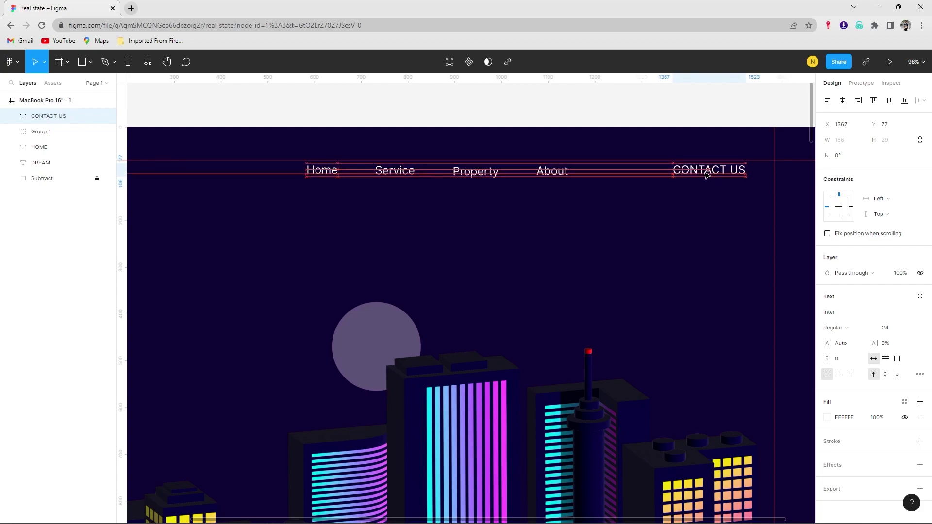
left_click_drag(706, 176, 704, 176)
left_click(845, 328)
left_click(845, 353)
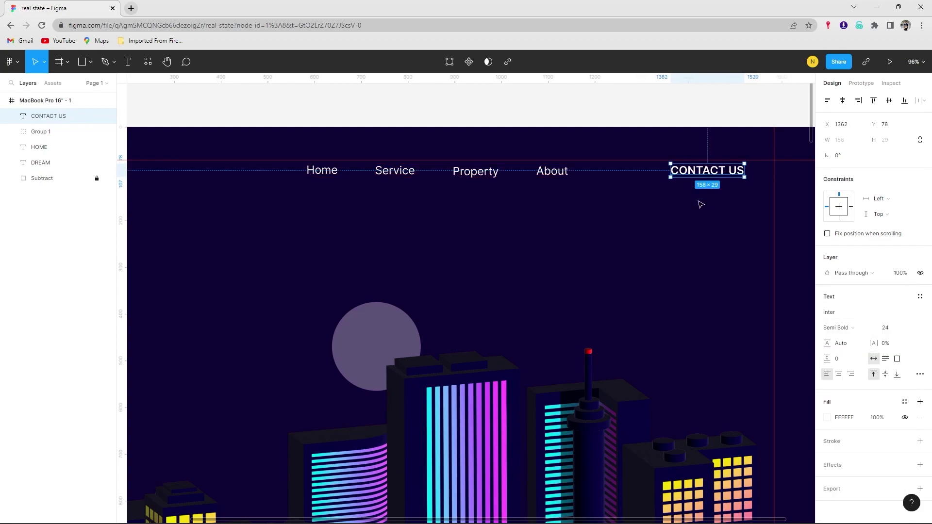
left_click(490, 195)
Draw a 198×54 rectangle over CONTACT US with a linear gradient fill.
key("r")
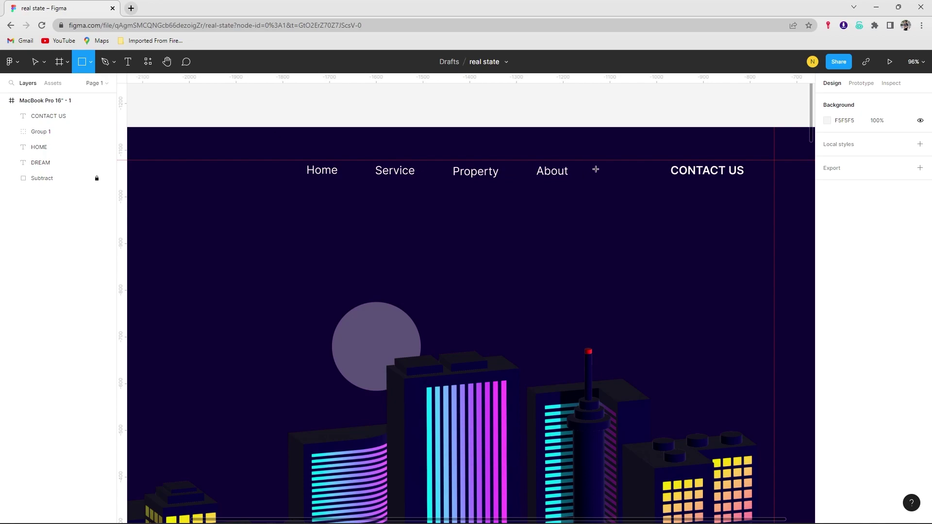
left_click_drag(663, 160, 756, 186)
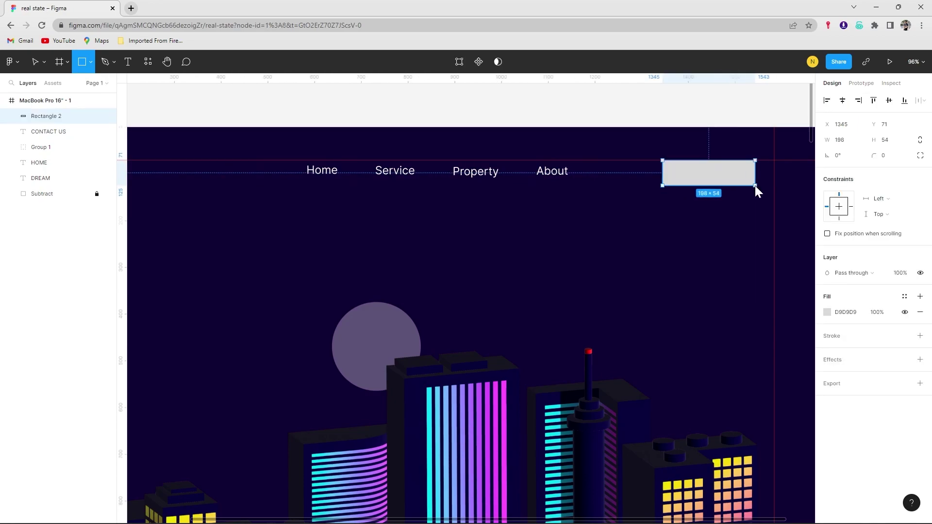
left_click(830, 312)
left_click(713, 415)
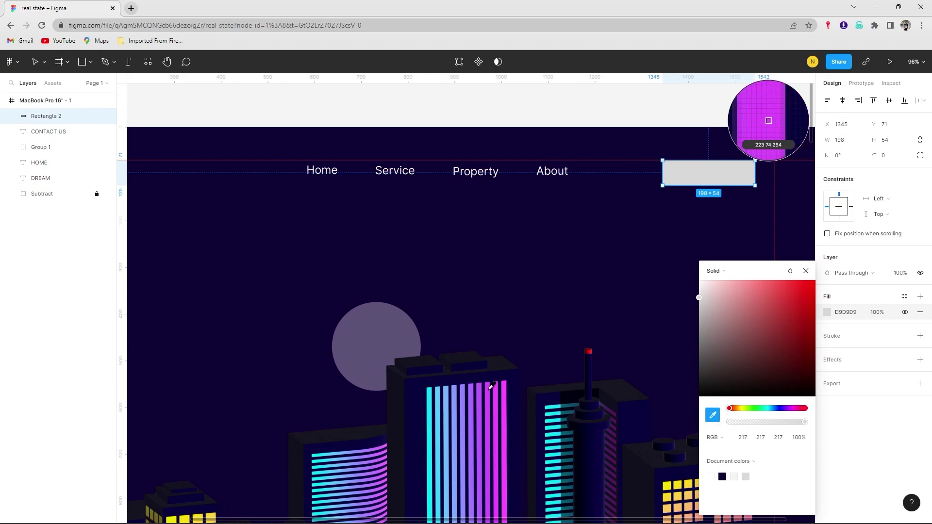
left_click(492, 386)
left_click(718, 278)
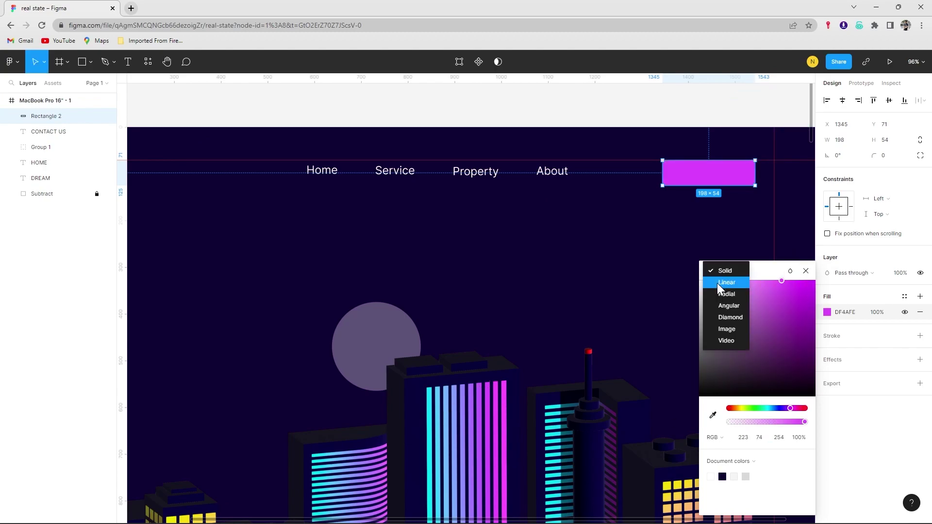
Set the gradient stops to cyan at the top and solid purple at the bottom.
left_click(716, 160)
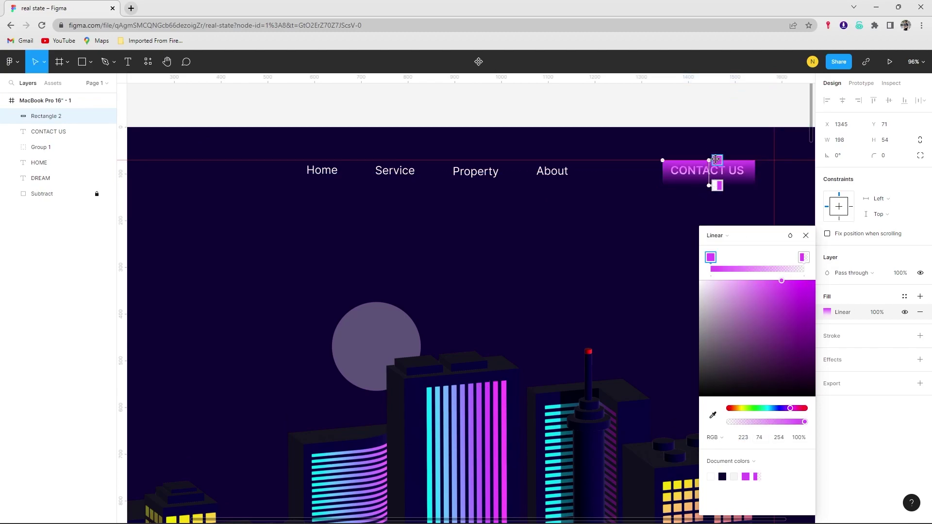
left_click(713, 415)
left_click(770, 119)
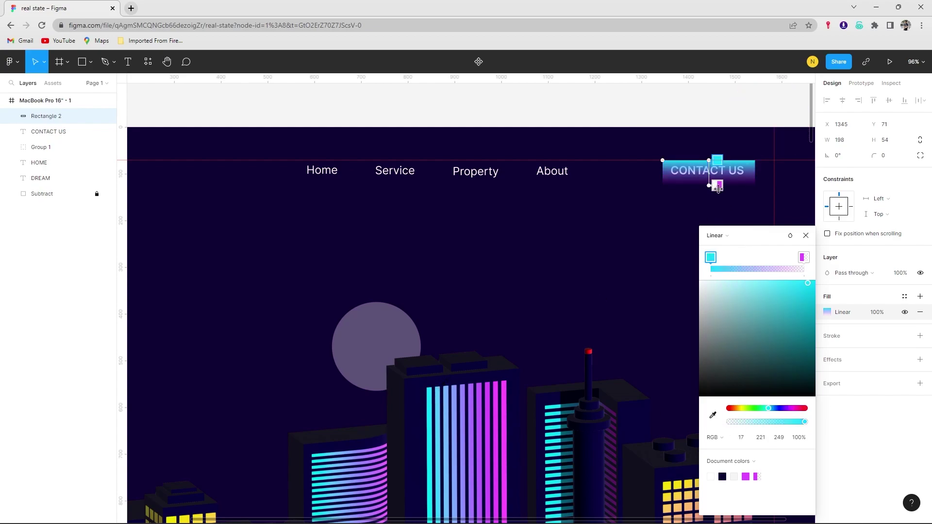
left_click(804, 258)
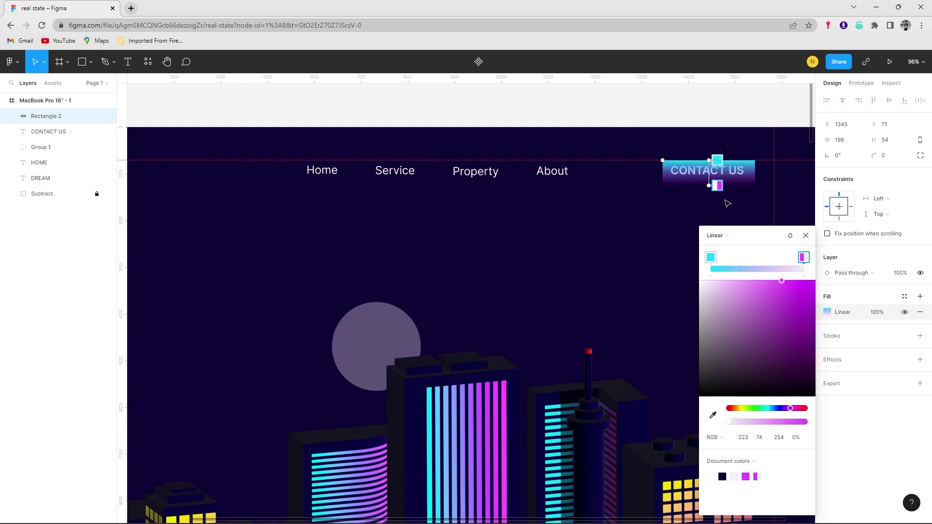
left_click(713, 415)
left_click(719, 179)
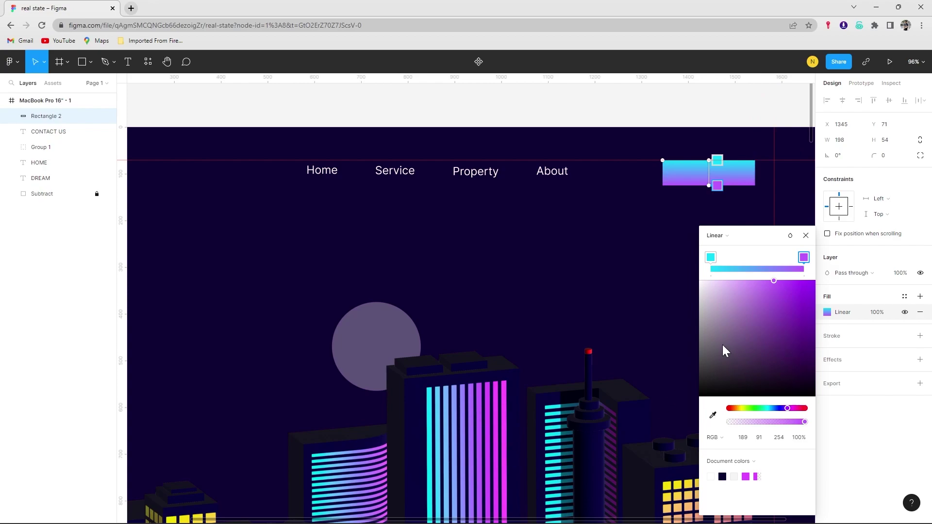
left_click(806, 236)
type("18")
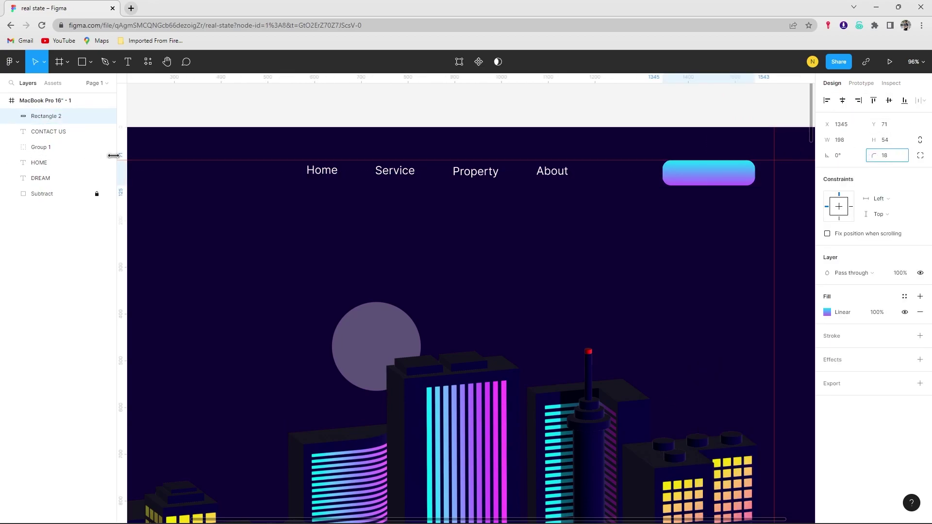
Round the rectangle's corners to 18, send it behind the text, and resize CONTACT US to 20.
left_click_drag(35, 156, 116, 156)
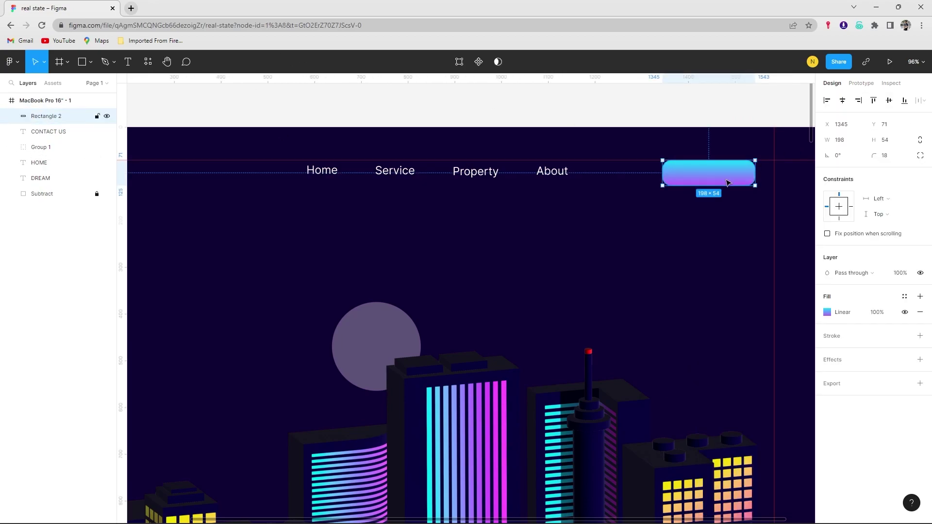
key("ctrl+bracketleft")
key("Escape")
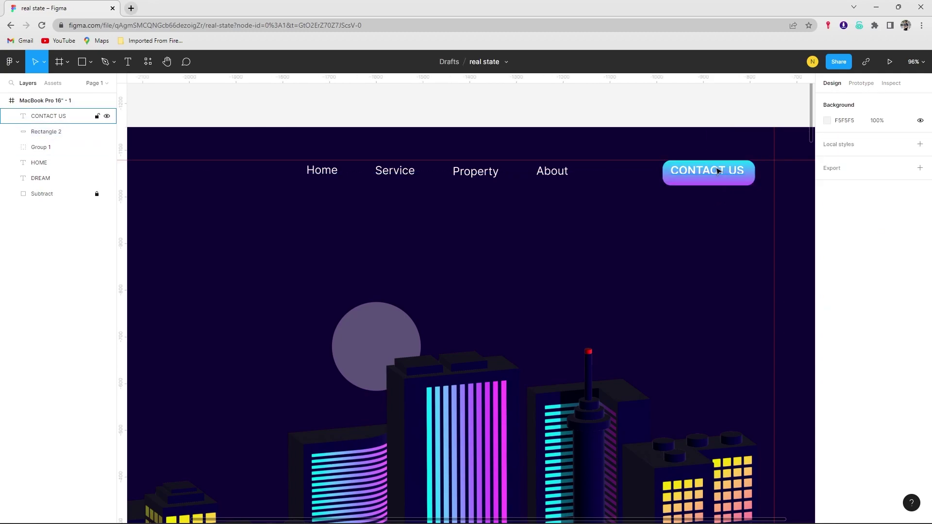
left_click(718, 171)
left_click(907, 329)
left_click(899, 306)
left_click(714, 192)
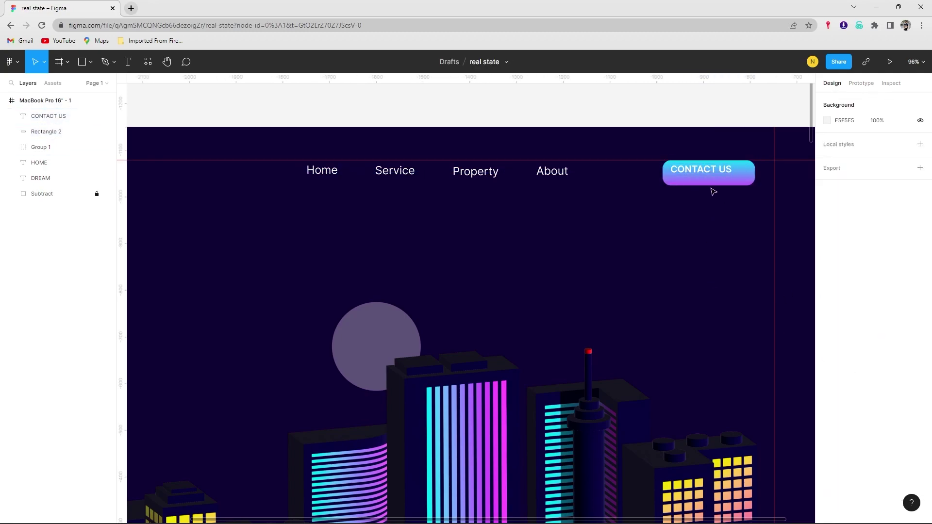
Centre the CONTACT US text on the gradient button.
left_click(707, 171)
mouse_move(708, 172)
left_mouse_down()
mouse_move(769, 177)
mouse_move(735, 175)
left_mouse_up()
left_click(750, 178)
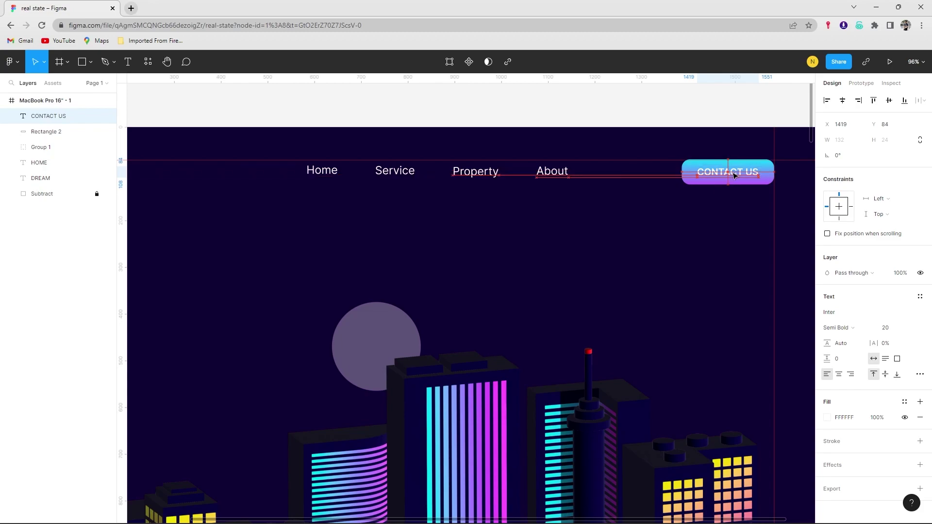
left_click(677, 211)
scroll(678, 210, "down", 5)
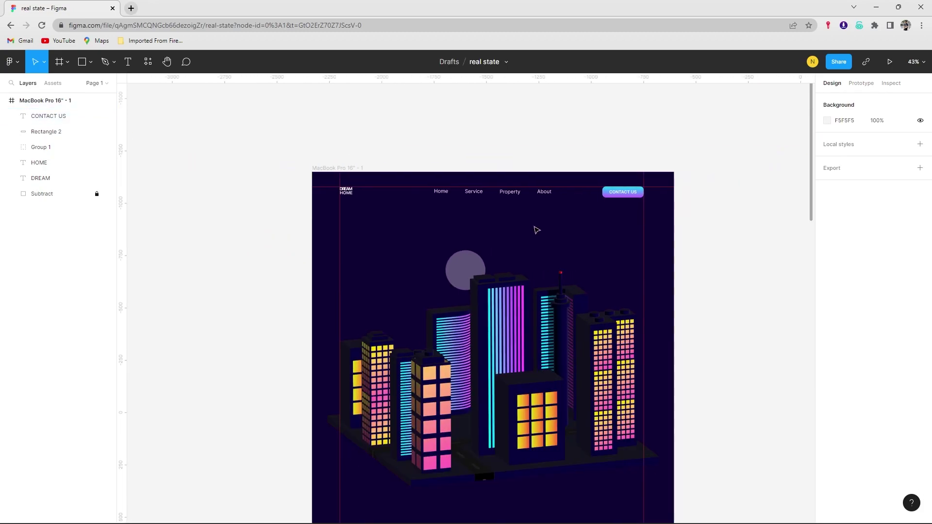
Add the white size-64 heading 'We Help You To Make A Dream Home' above the skyline.
key("t")
left_click(369, 224)
type("We Help You To")
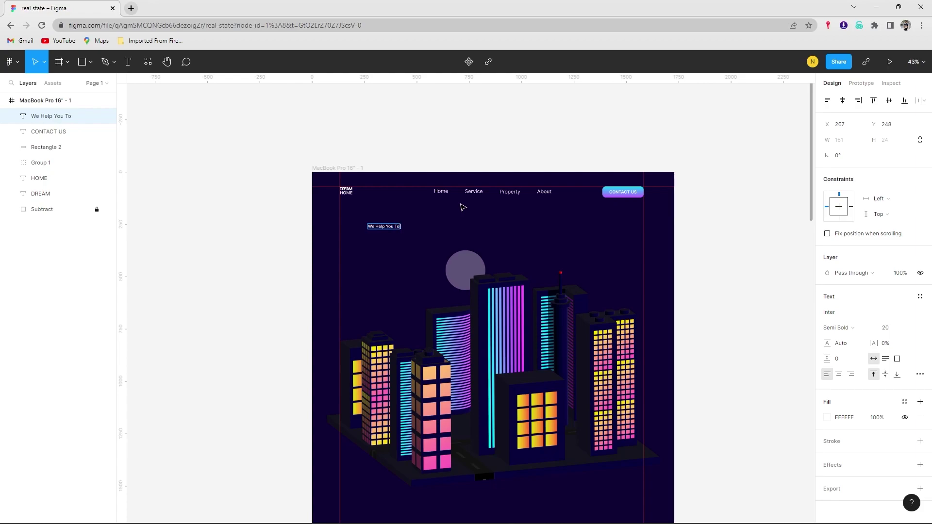
type("Make A Drea")
type("m Home")
key("Escape")
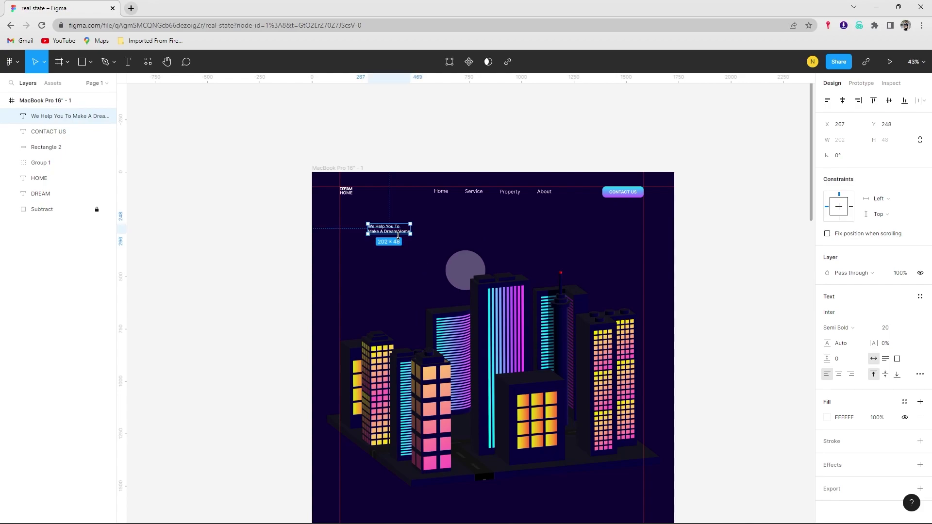
left_click(911, 328)
left_click(896, 390)
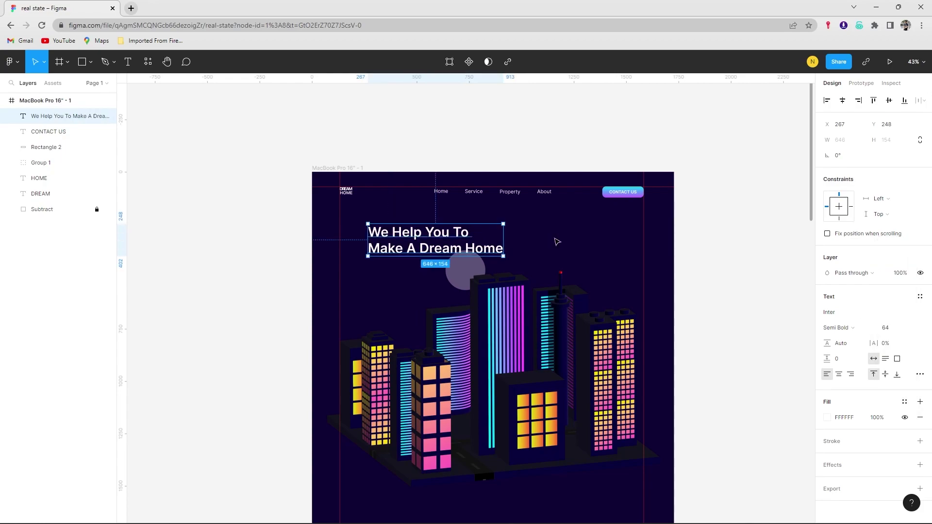
left_click(557, 242)
left_click_drag(431, 246, 411, 266)
left_click(506, 326)
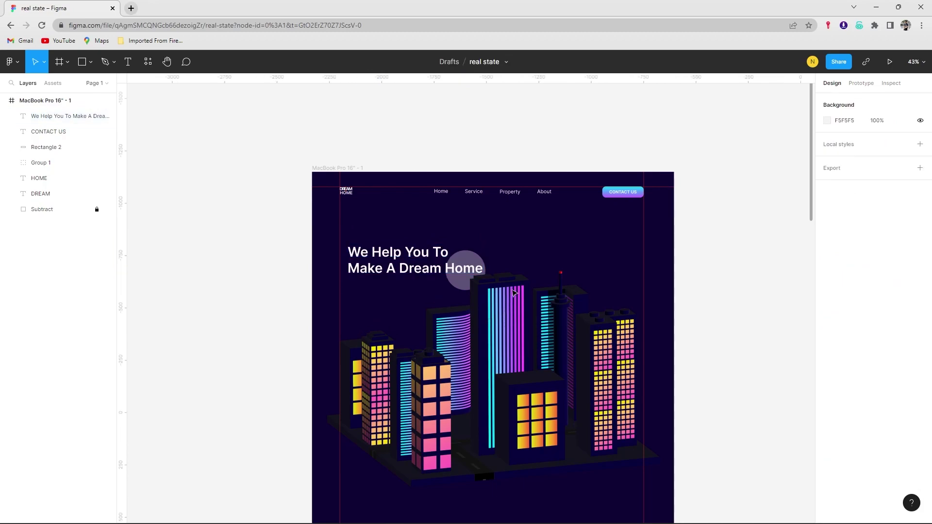
scroll(514, 293, "down", 2, "ctrl")
scroll(515, 282, "down", 2)
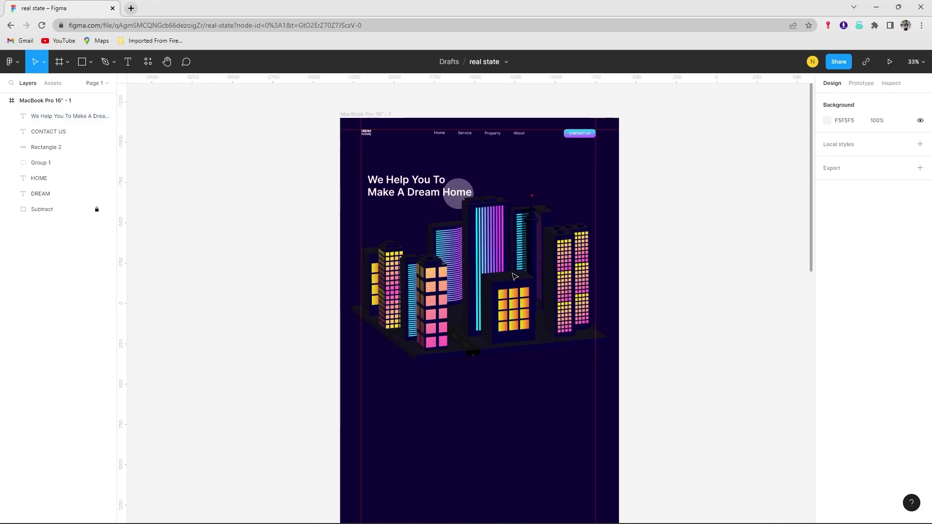
Unlock the Subtract skyline image, move it down about 75 px, and lock it again.
left_click(97, 209)
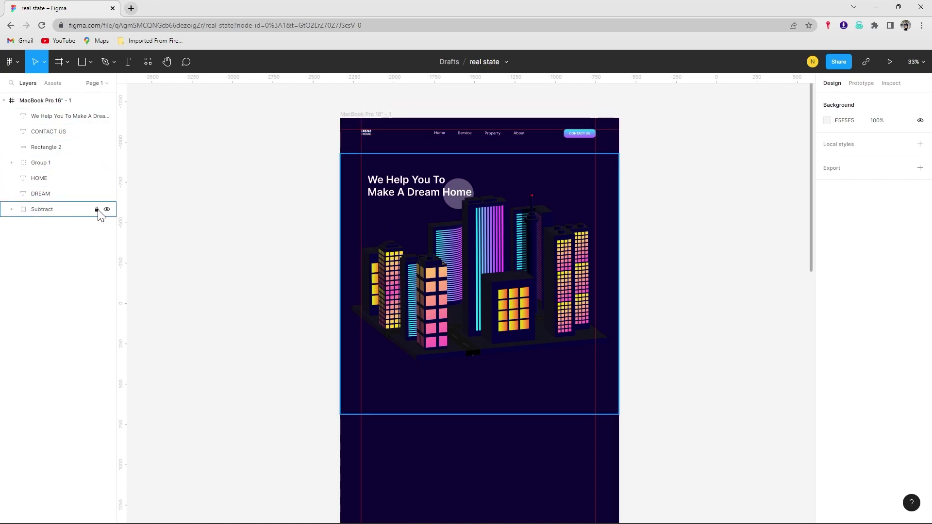
left_click_drag(469, 266, 470, 307)
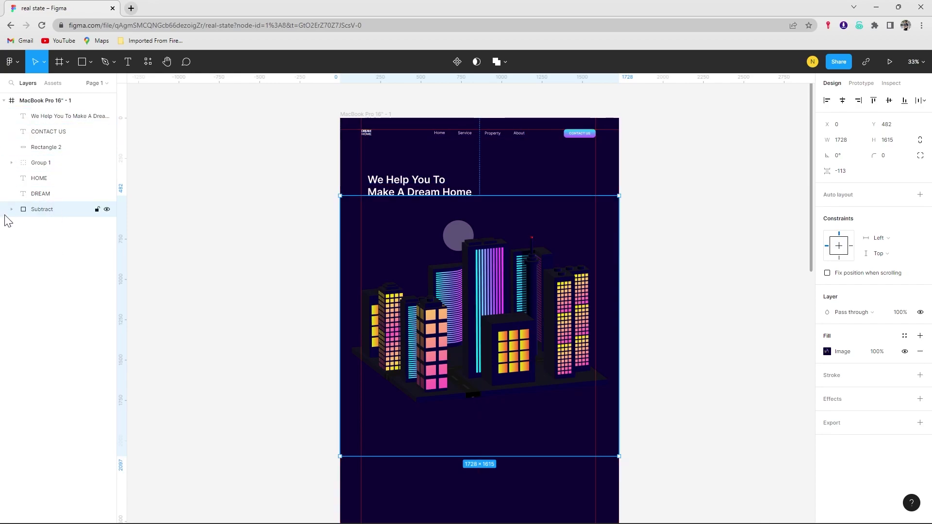
right_click(99, 214)
key("Escape")
left_click(97, 209)
scroll(544, 185, "up", 3)
Set the hero heading to size 72 in Regular weight.
left_click(68, 116)
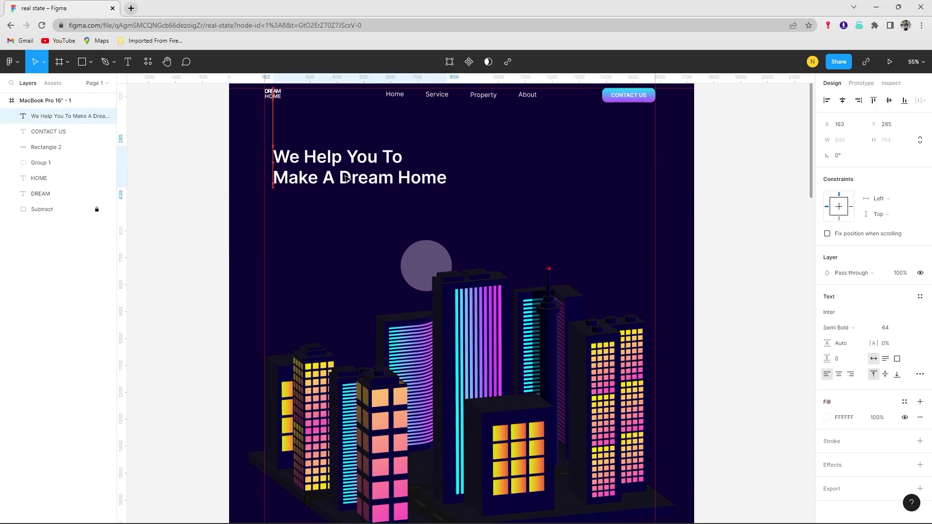
left_click(911, 330)
key("Escape")
type("72")
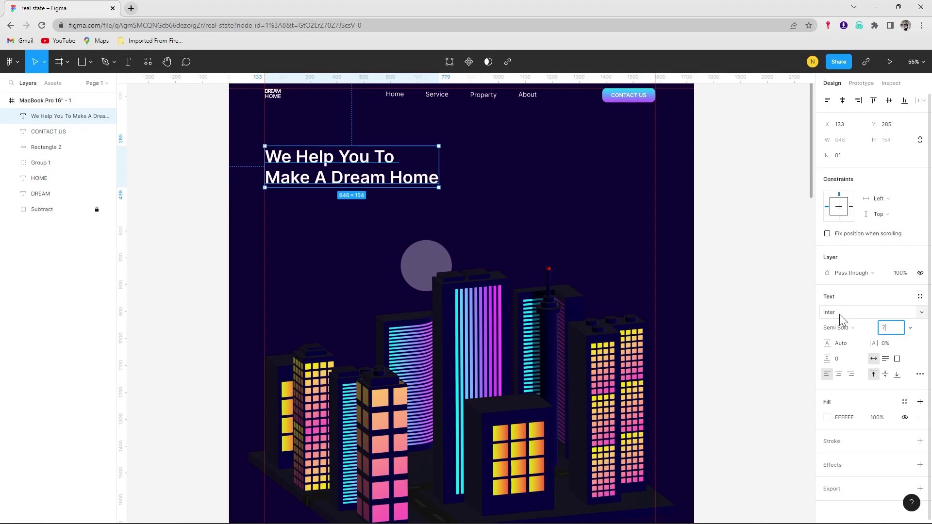
key("Return")
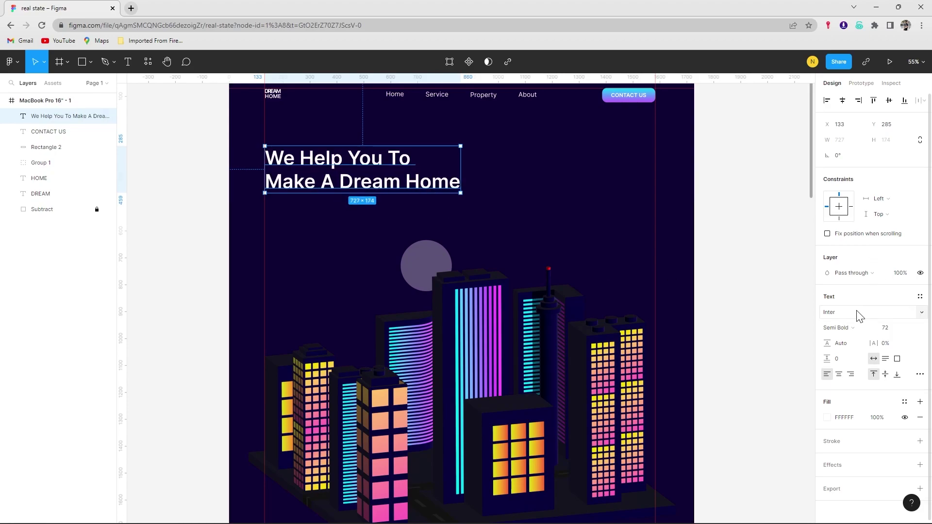
left_click(855, 327)
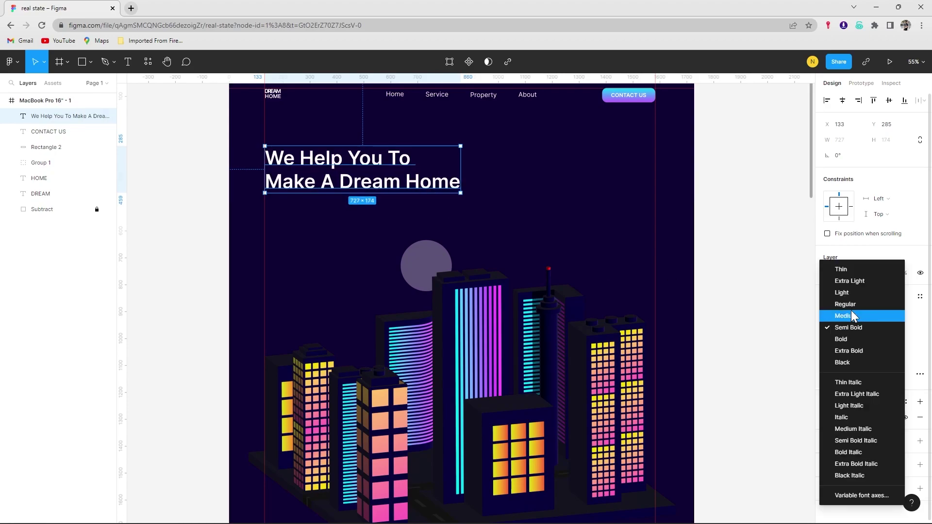
left_click(432, 206)
Make the words 'A Dream Home' in the heading bold.
double_click(352, 180)
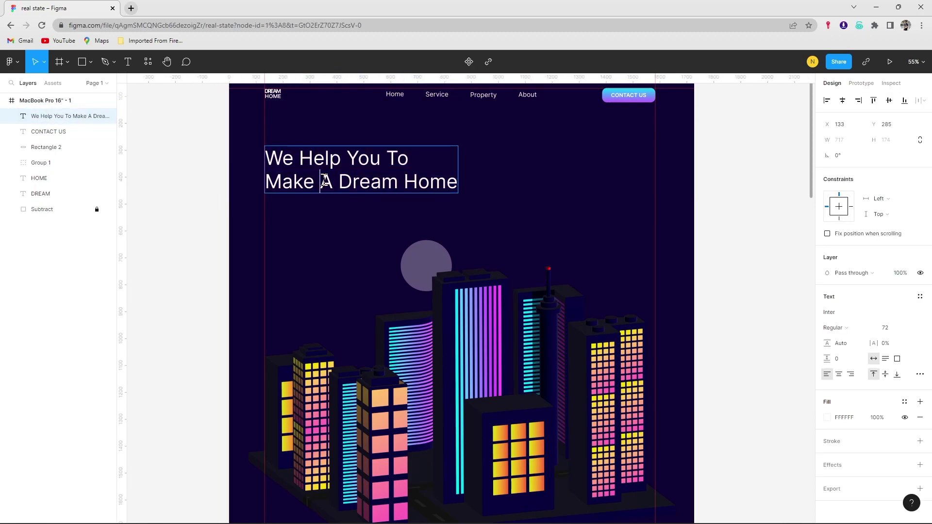
left_click_drag(319, 182, 466, 177)
left_click(845, 328)
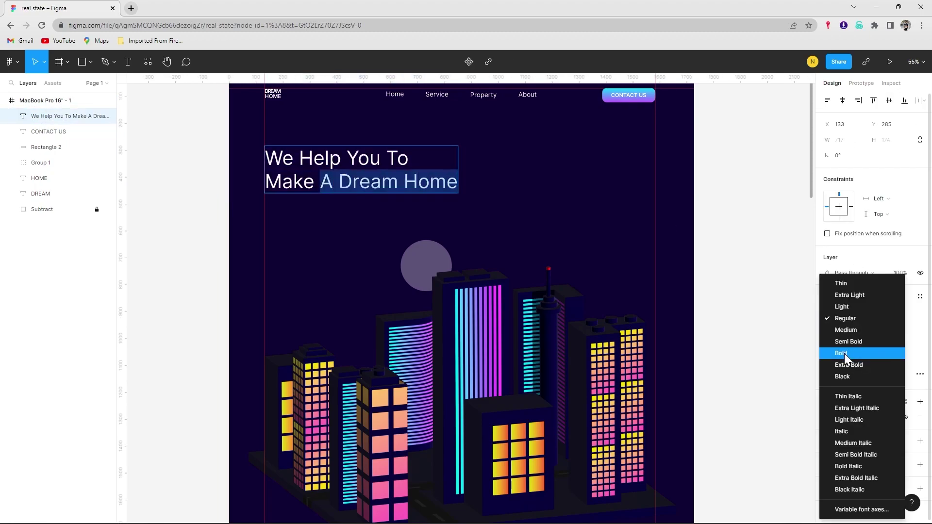
left_click(844, 353)
key("Escape")
key("Escape")
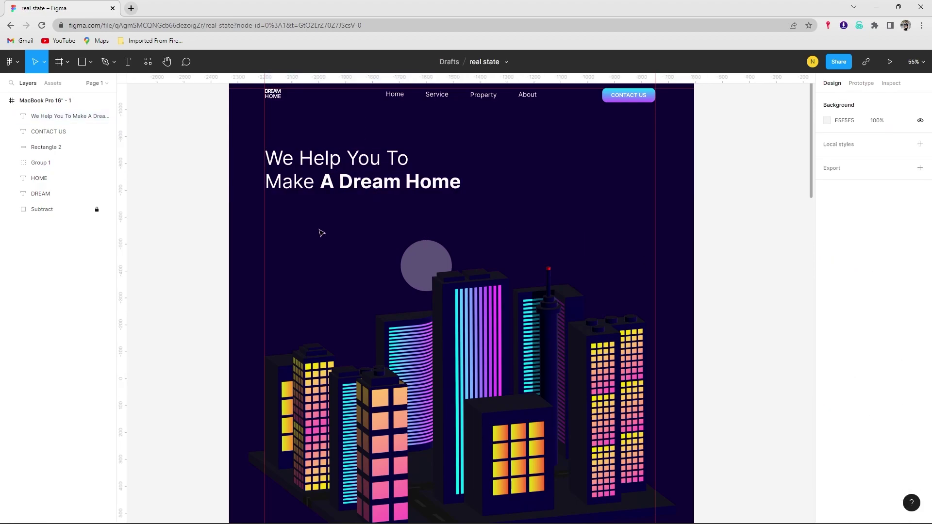
Add the size-40 subheading 'Trusted Source of Build Your Home' under the heading's left edge.
key("t")
left_click(301, 221)
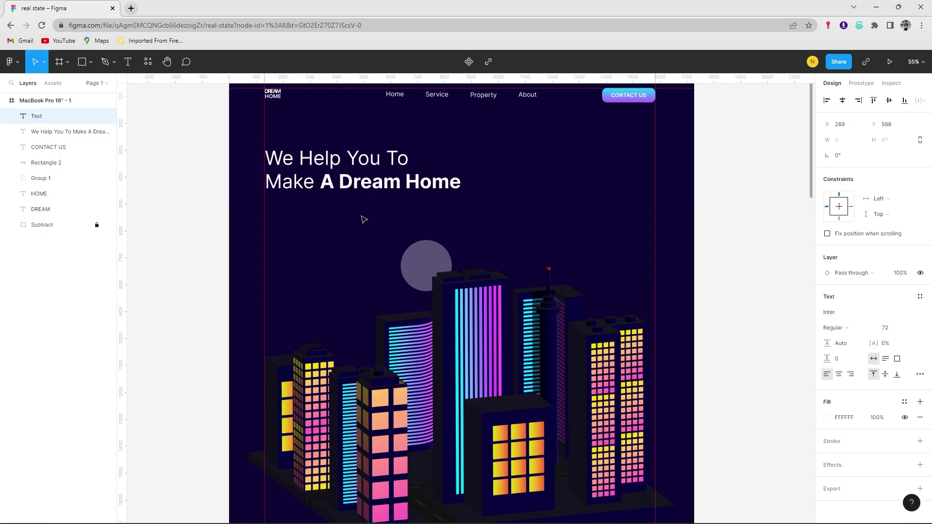
type("R")
key("BackSpace")
type("Trusted")
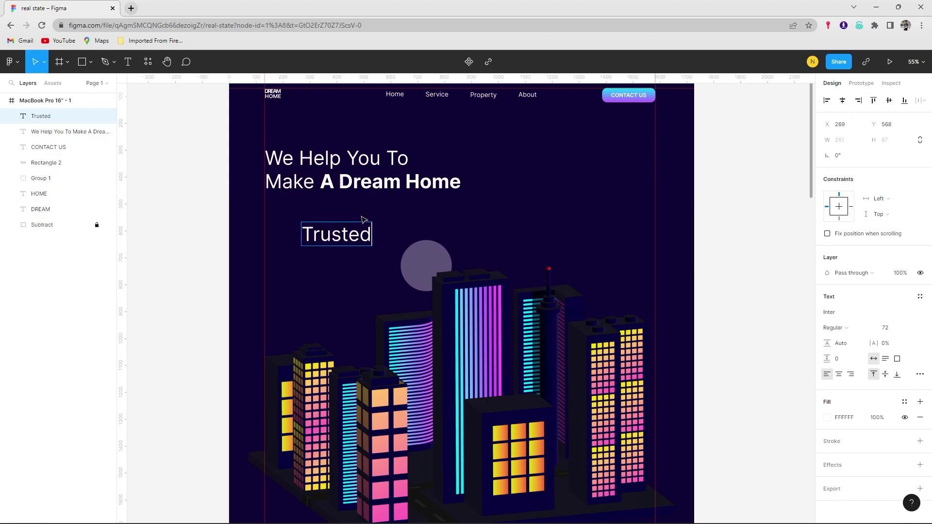
type(" Source of")
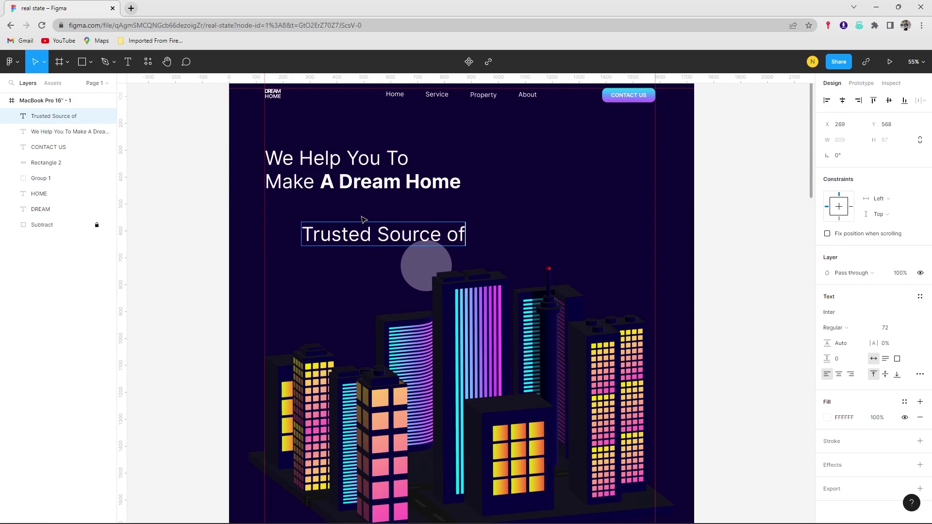
type(" Build ")
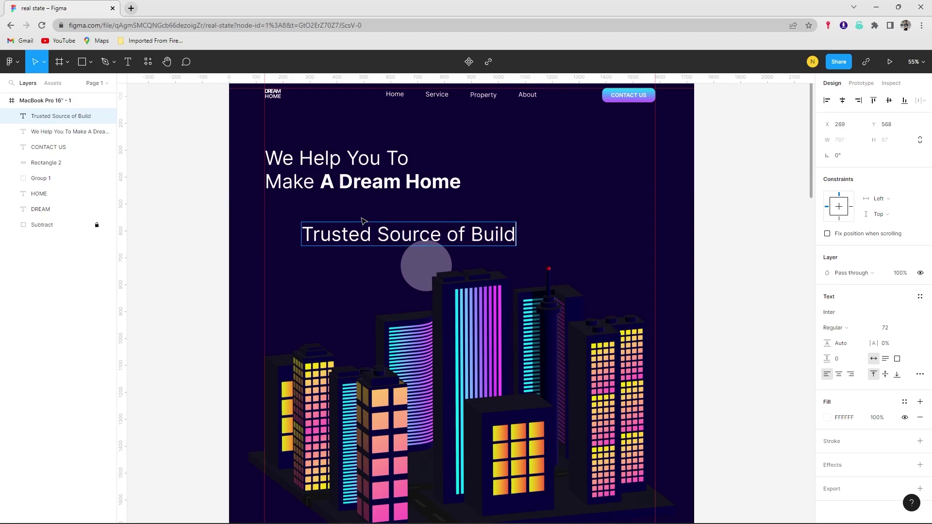
type("Your Home")
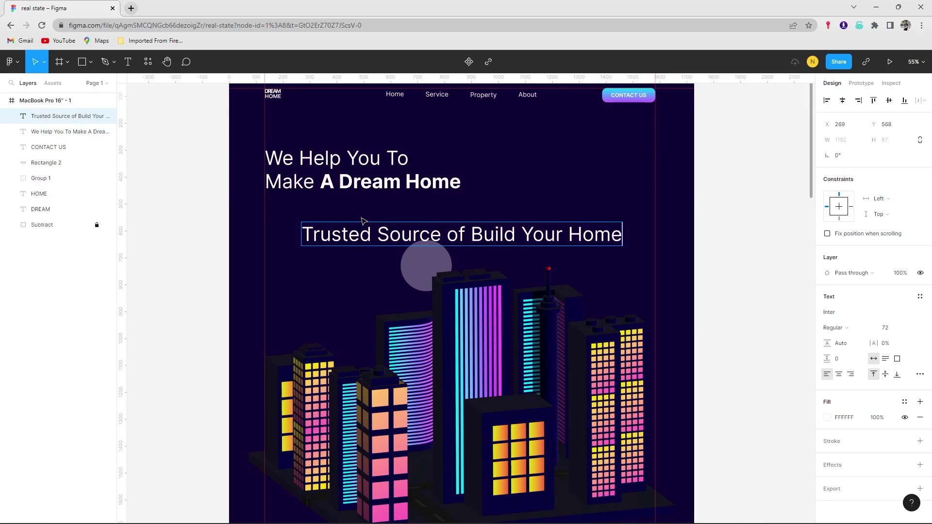
key("Escape")
left_click(891, 328)
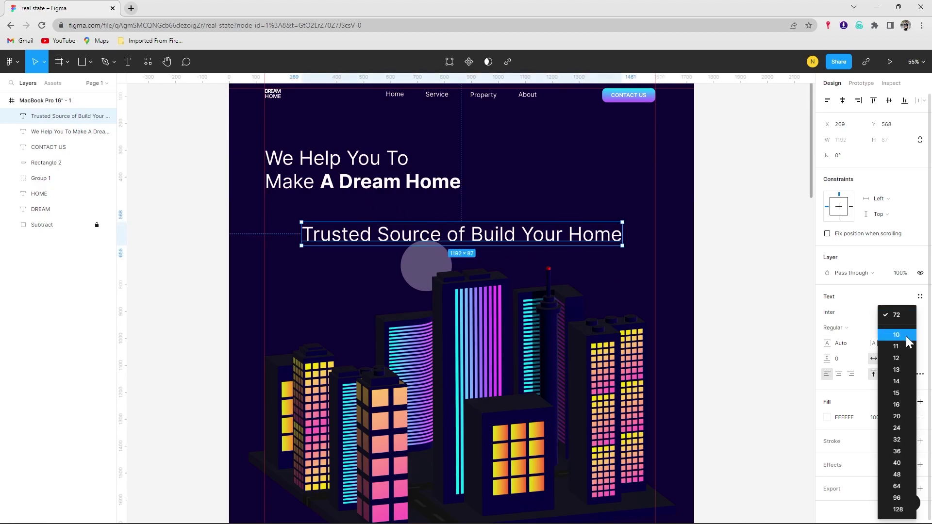
left_click(898, 455)
left_click_drag(354, 234, 315, 217)
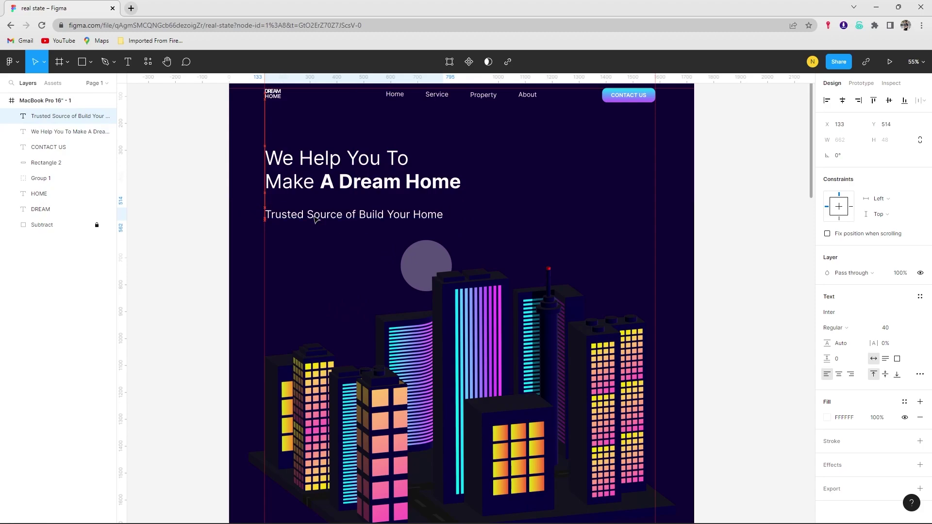
left_click(557, 193)
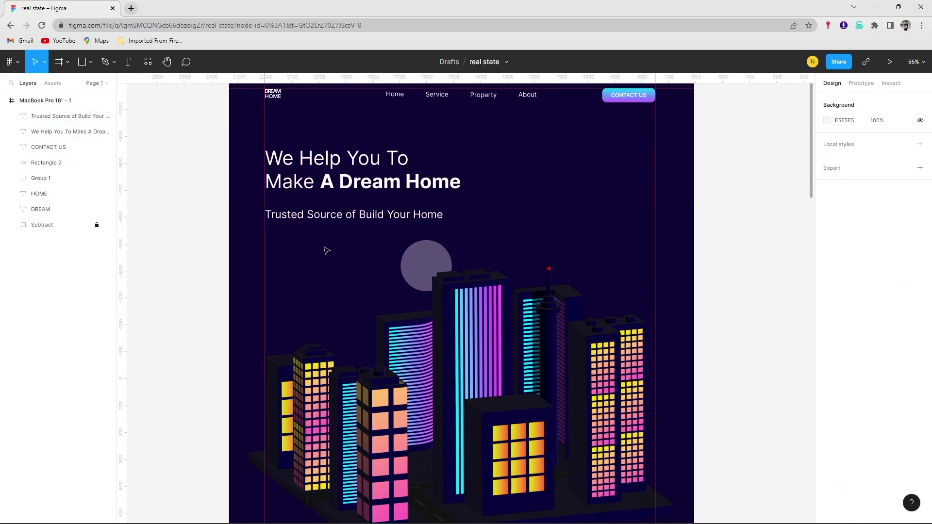
Add an 'Explore all offer' label below the subheading at size 24 in bold.
key("t")
left_click(286, 239)
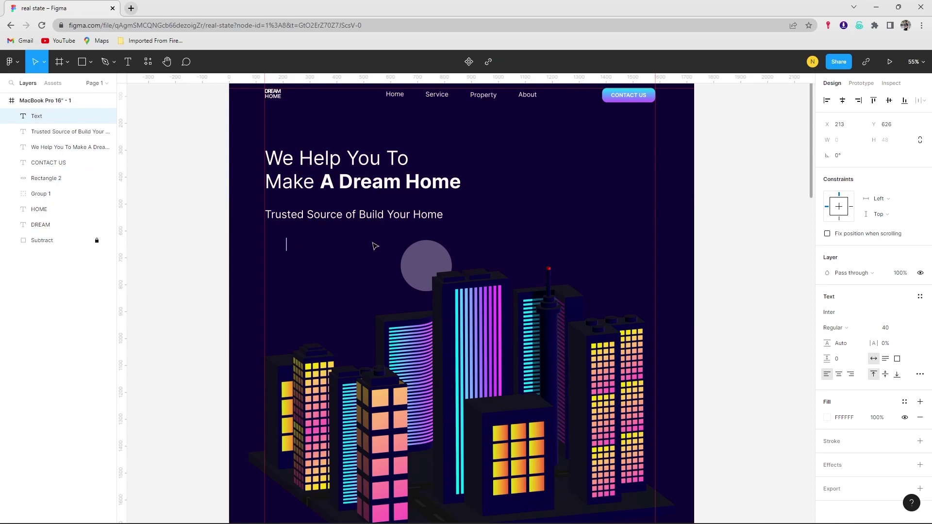
type("Ec")
type("e a")
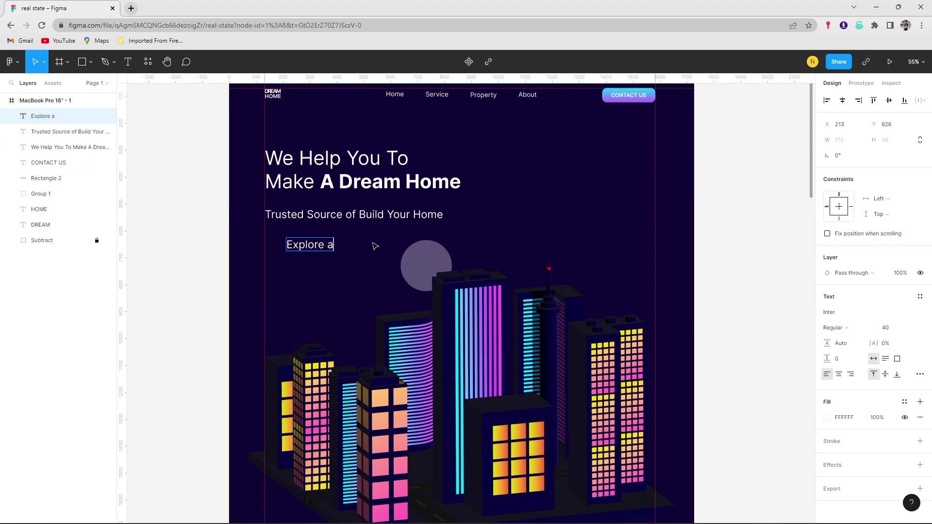
type("offer")
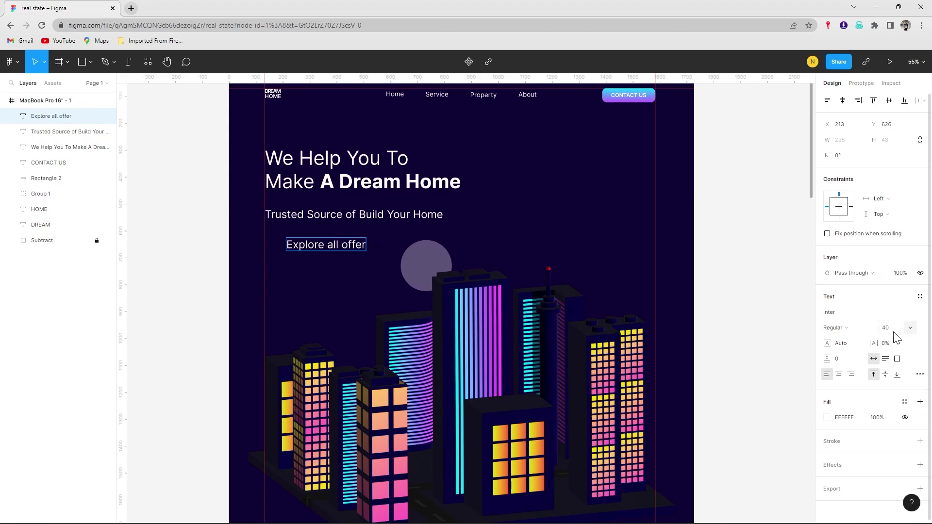
left_click(907, 327)
key("Escape")
key("Escape")
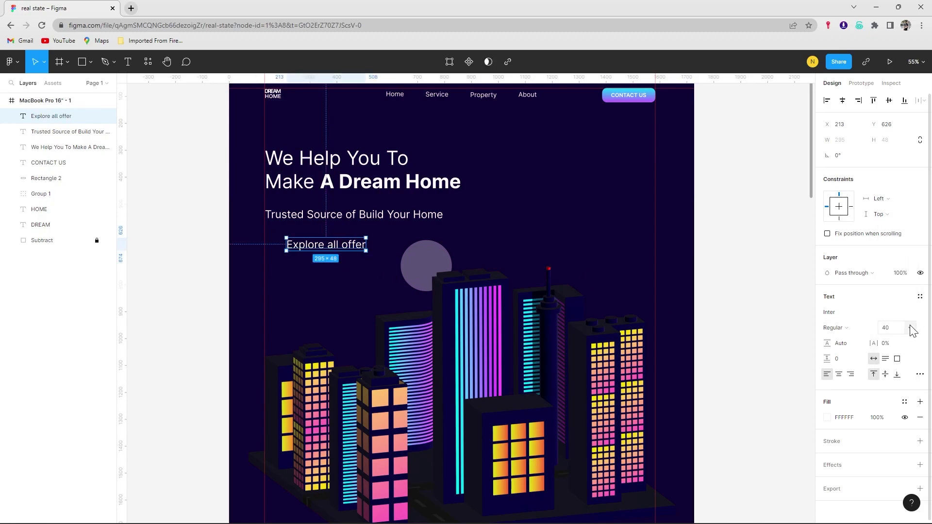
left_click(903, 328)
left_click(897, 292)
left_click(347, 262)
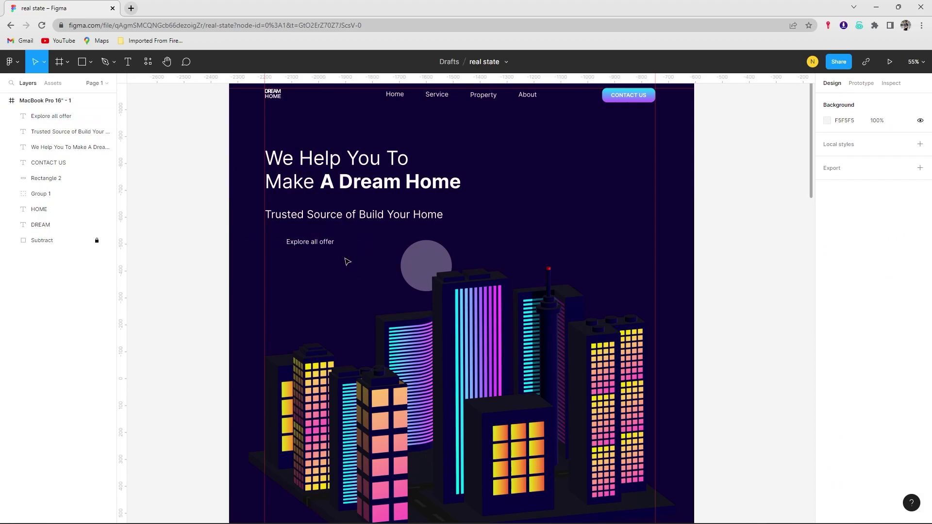
left_click(321, 255)
left_click(838, 328)
left_click(852, 358)
key("Escape")
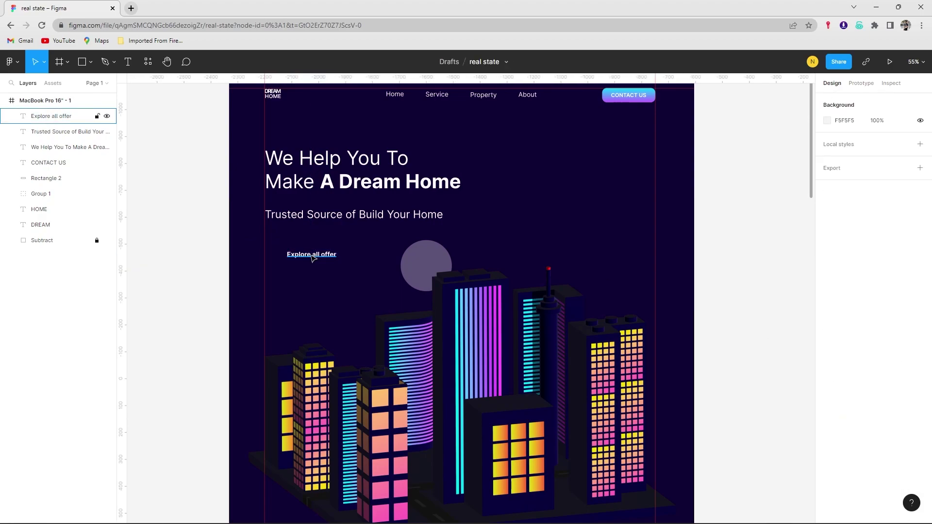
Copy the CONTACT US gradient background behind Explore all offer and enlarge it to fit.
left_click_drag(608, 100, 292, 259)
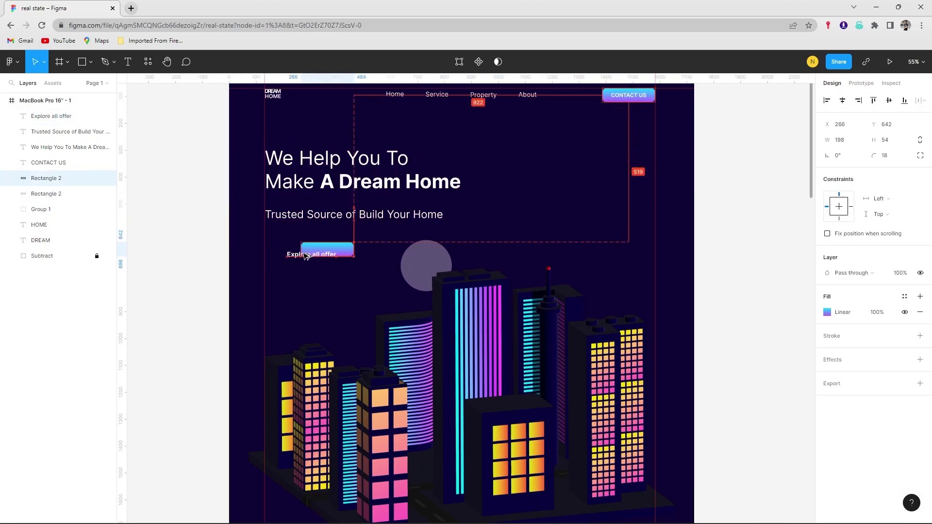
key("Escape")
scroll(324, 255, "up", 5)
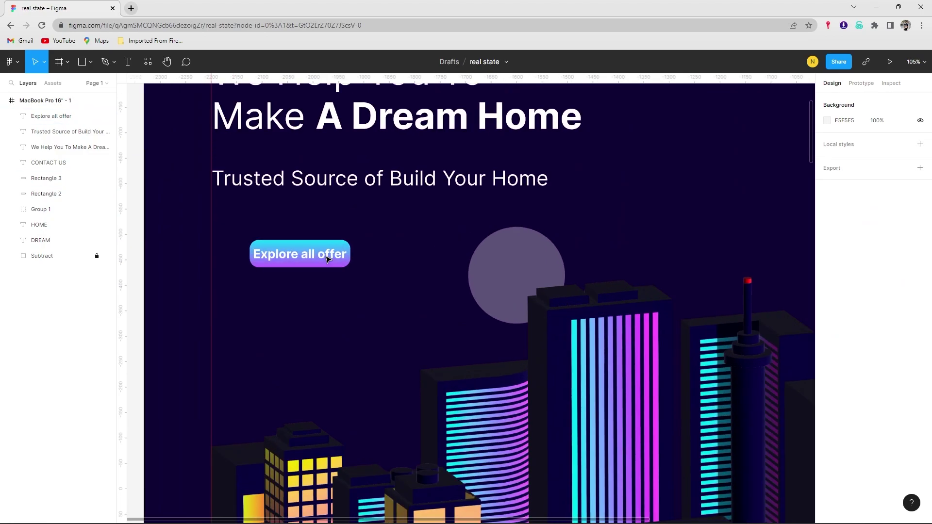
left_click(359, 253)
left_click_drag(363, 252, 365, 261)
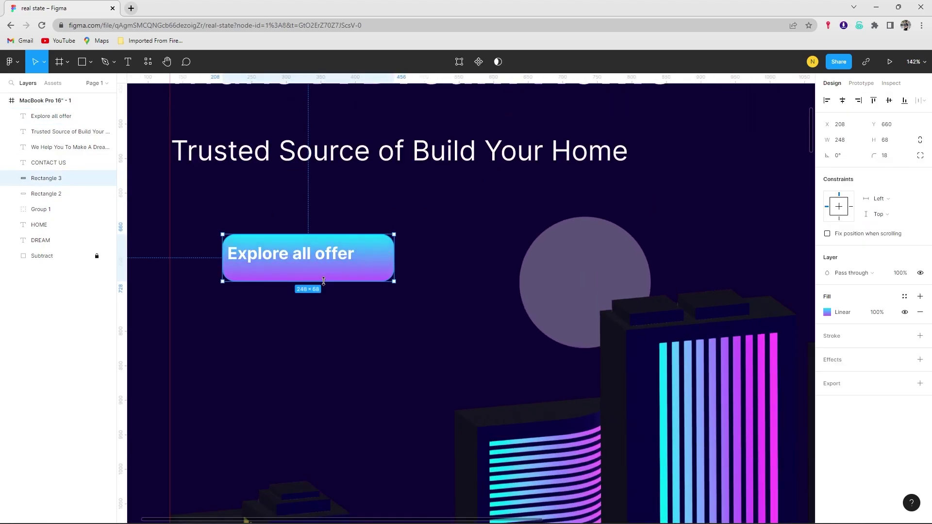
left_click(383, 250)
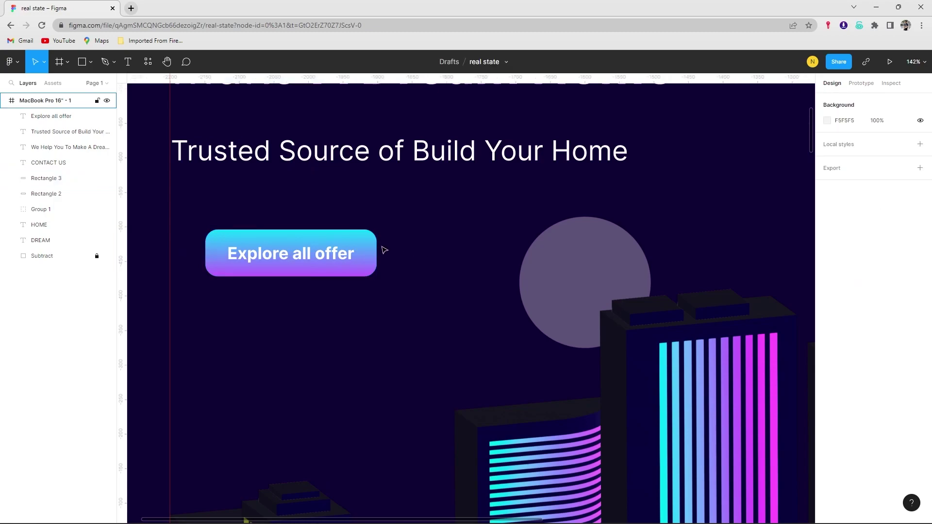
Reposition the city illustration layer, unlocking it first and relocking it afterwards.
scroll(412, 257, "down", 5)
scroll(413, 258, "down", 2)
scroll(450, 247, "right", 2)
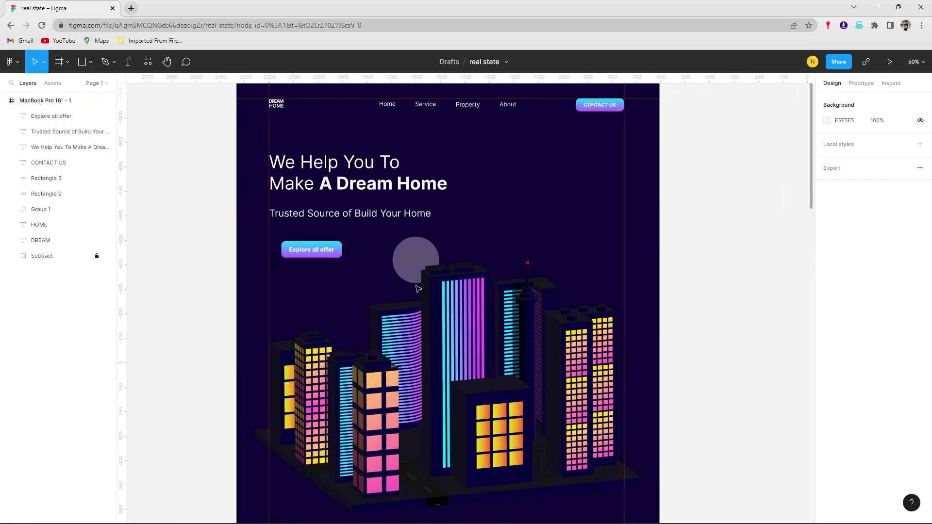
scroll(419, 290, "down", 1)
left_click(97, 256)
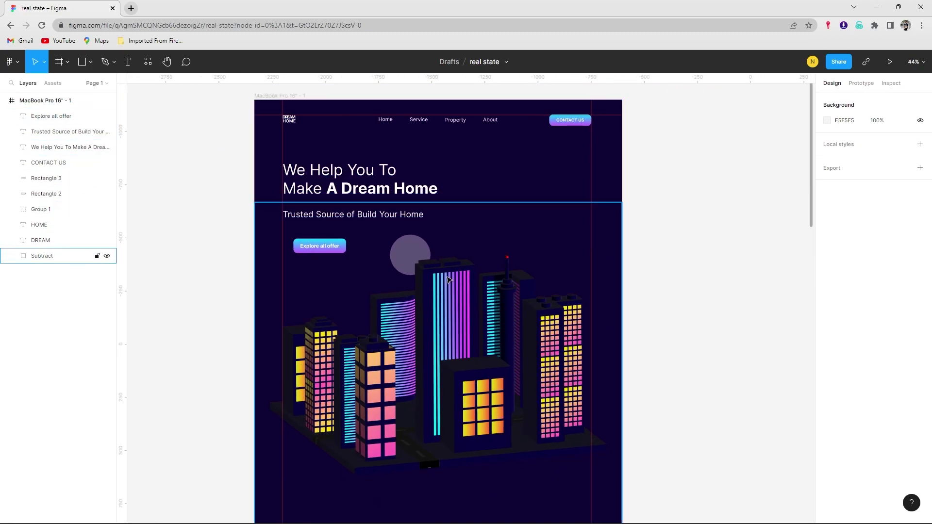
left_click_drag(448, 280, 436, 304)
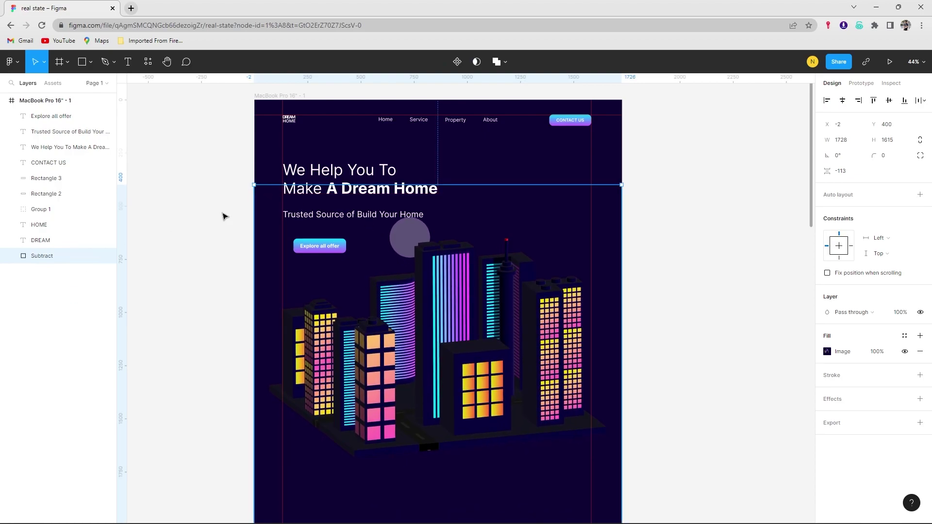
left_click(97, 256)
Shift the Explore all offer button left and move the subheading up toward the heading.
left_click(319, 246)
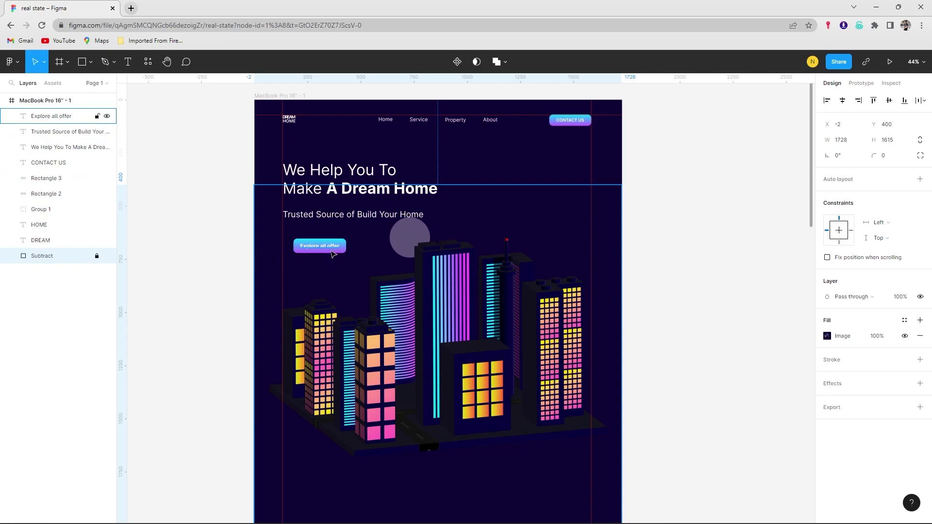
scroll(335, 242, "up", 5)
left_click(300, 253, "shift")
left_click_drag(300, 253, 286, 250)
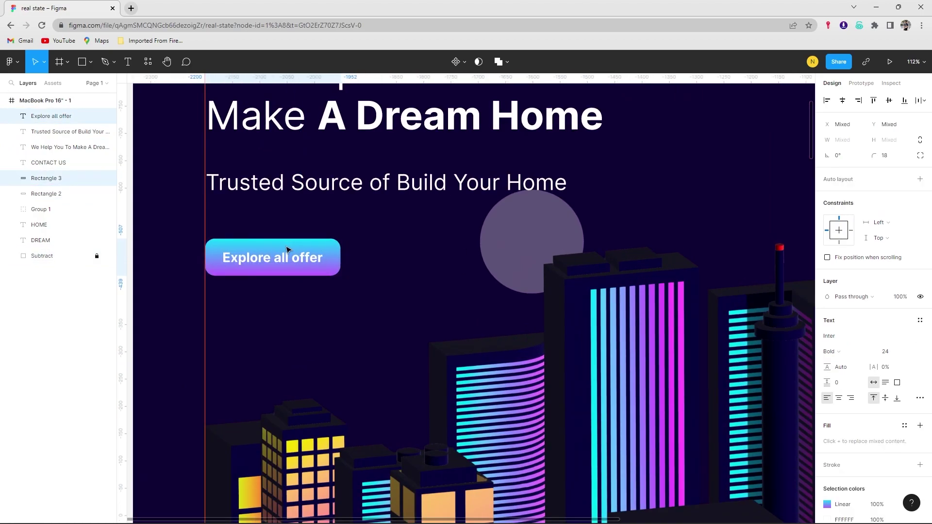
left_click(272, 176)
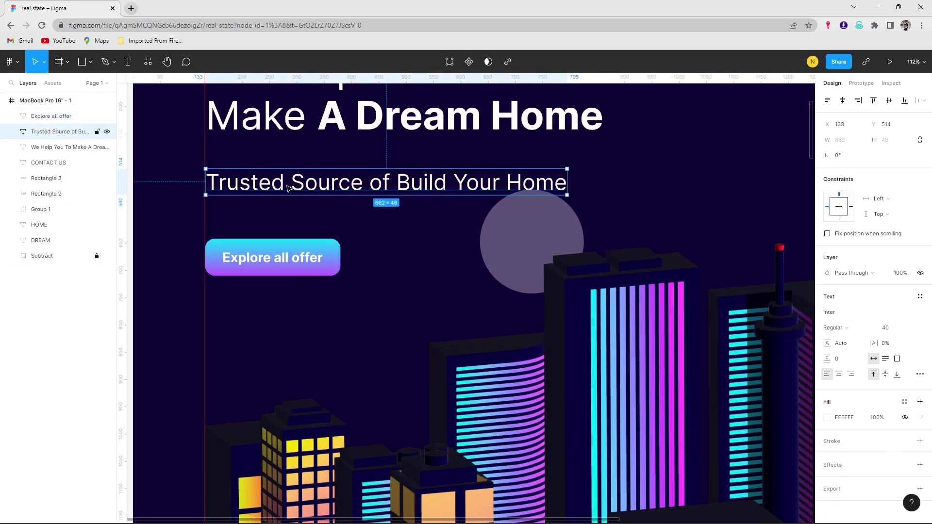
left_click_drag(290, 185, 289, 167)
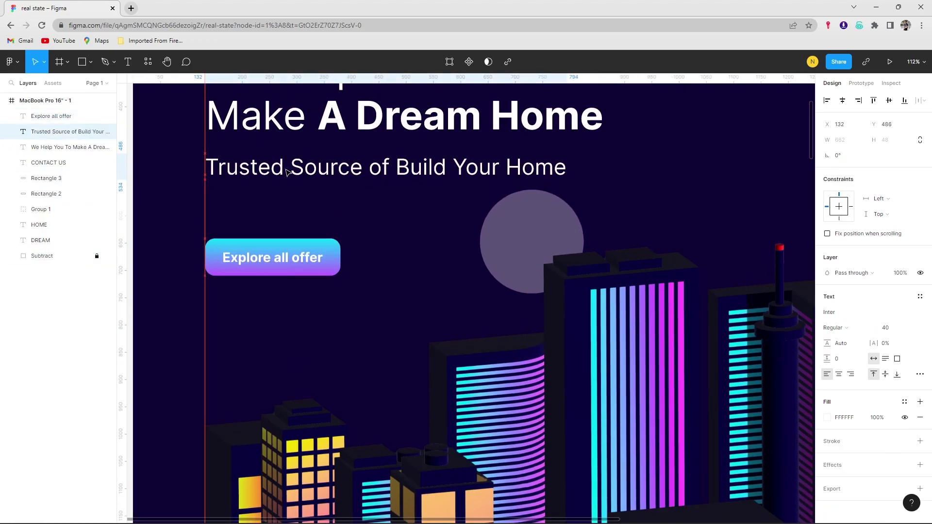
left_click(248, 257)
Reduce the 'Trusted Source of Build Your Home' subtitle to a smaller font size.
key("shift+1")
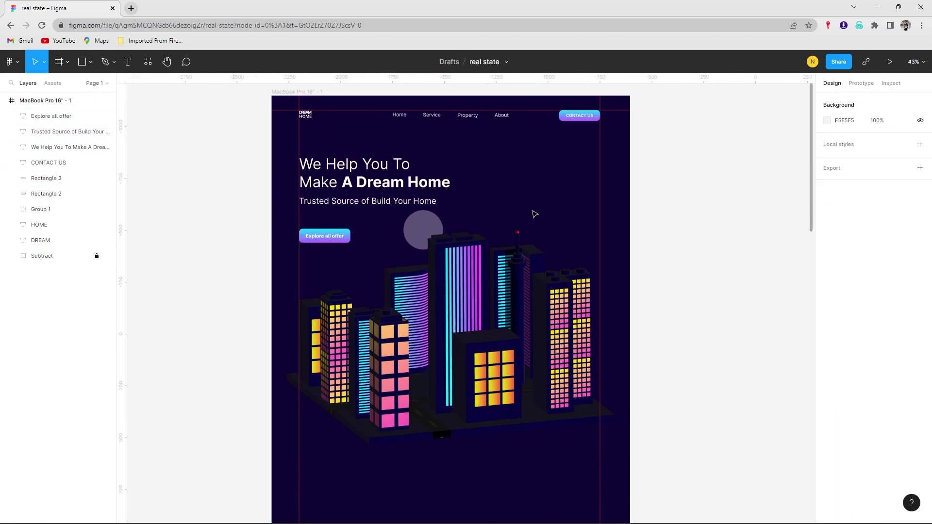
left_click(207, 267)
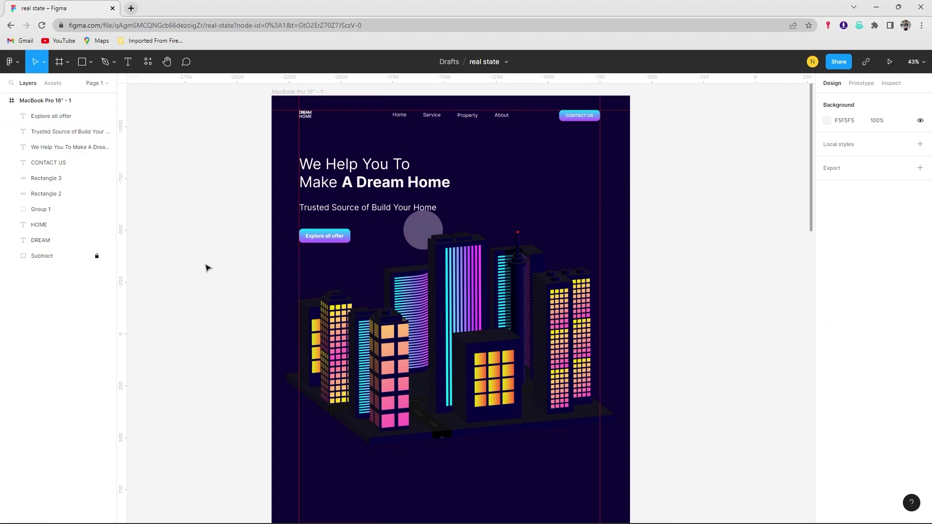
left_click(382, 212)
left_click(906, 327)
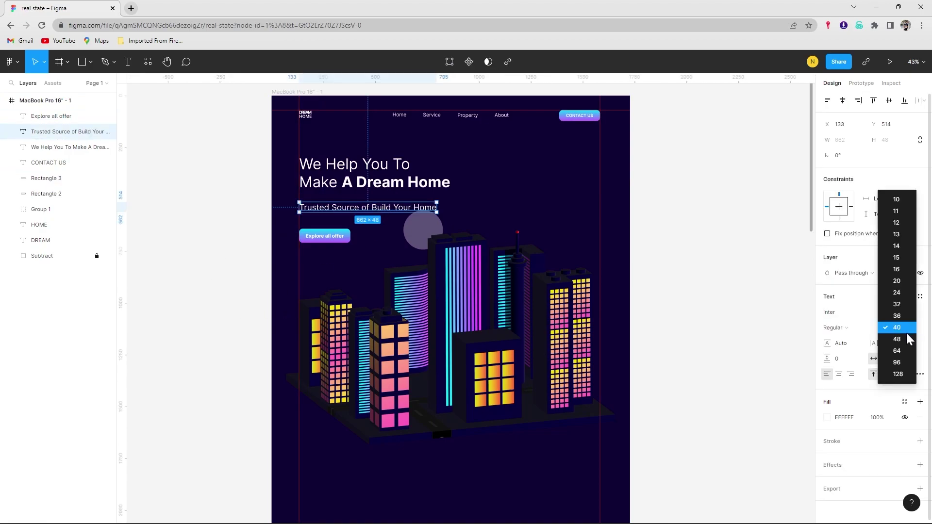
left_click(479, 207)
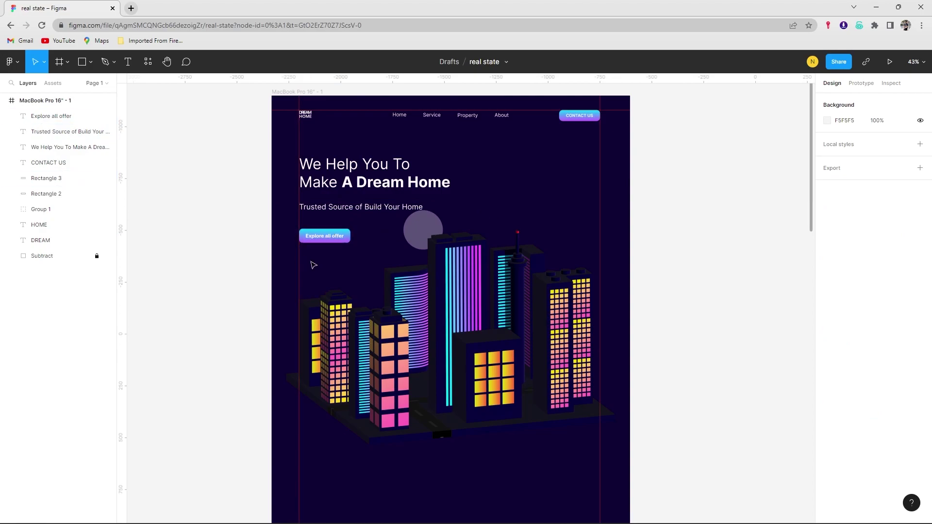
scroll(501, 203, "down", 3)
scroll(499, 202, "right", 2)
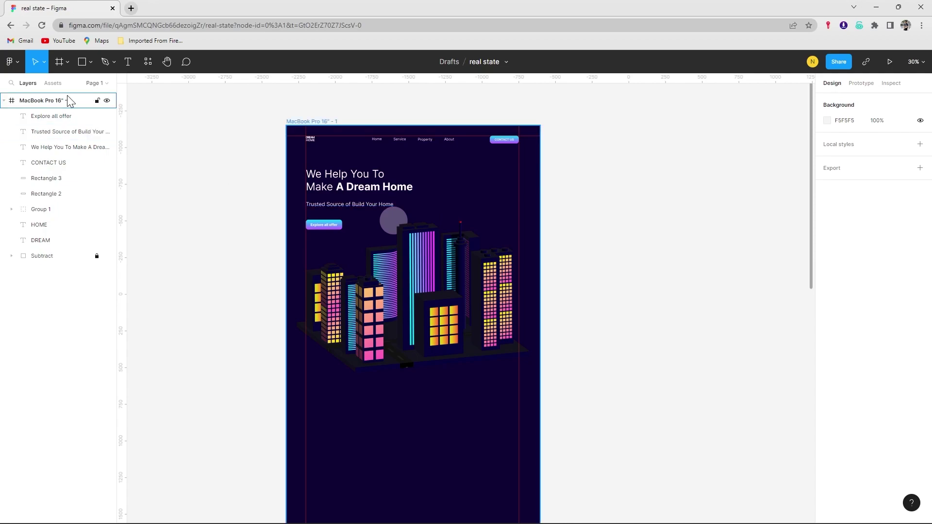
left_click(87, 62)
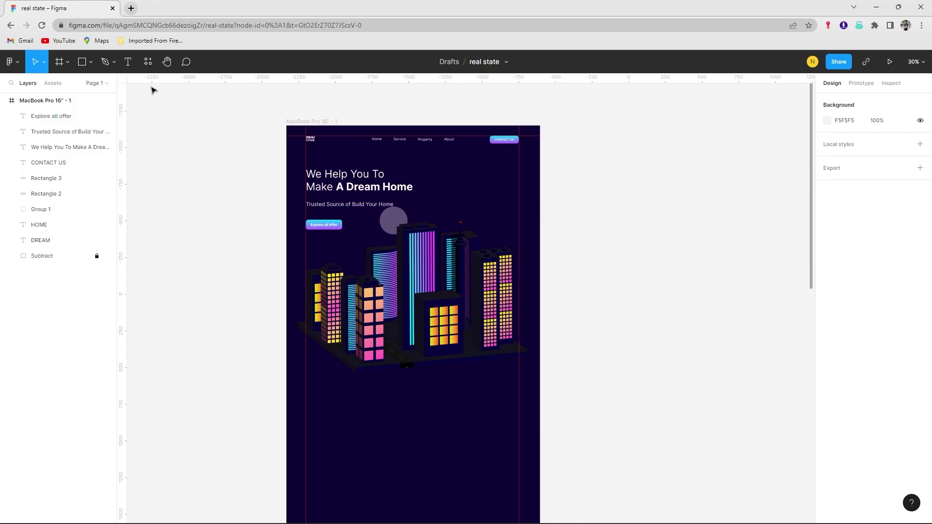
Draw a circle with a linear gradient fill and move it behind the hero heading.
left_click(91, 61)
left_click(94, 121)
left_click_drag(459, 173, 529, 242)
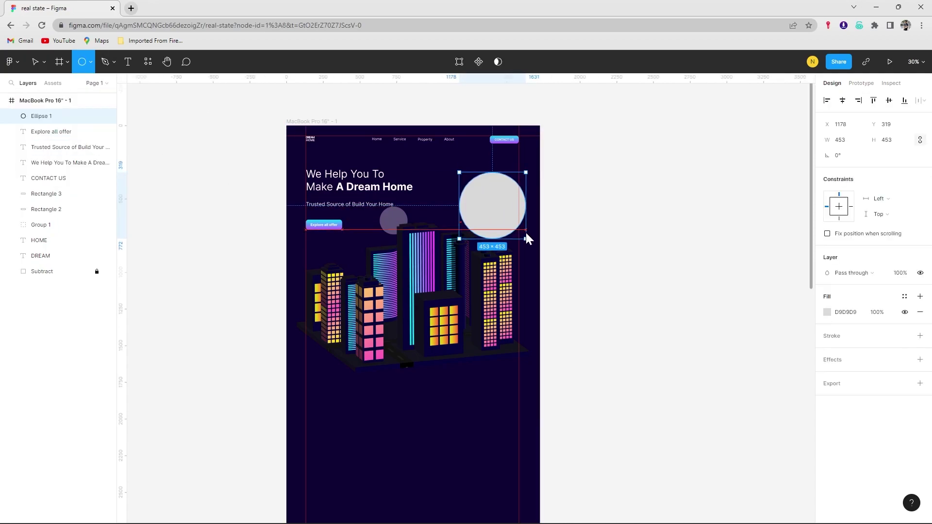
left_click(827, 312)
left_click(722, 273)
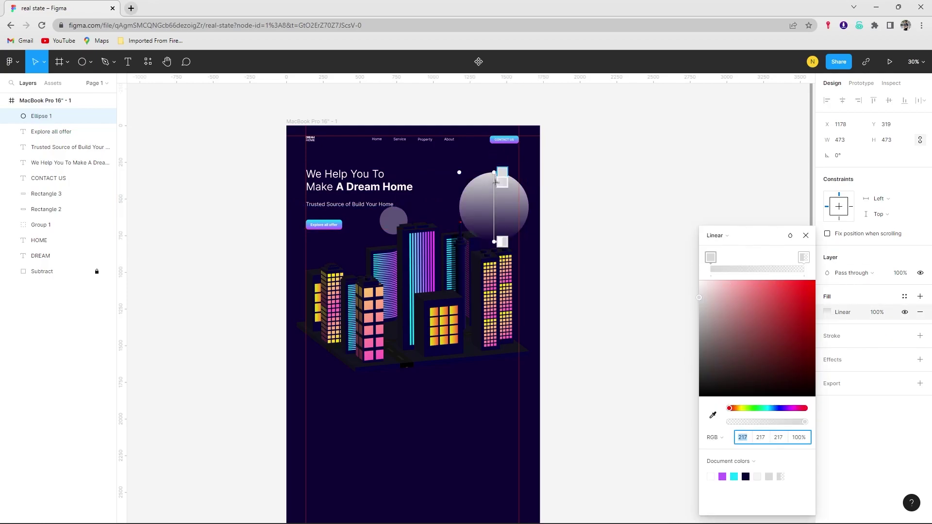
left_click(807, 236)
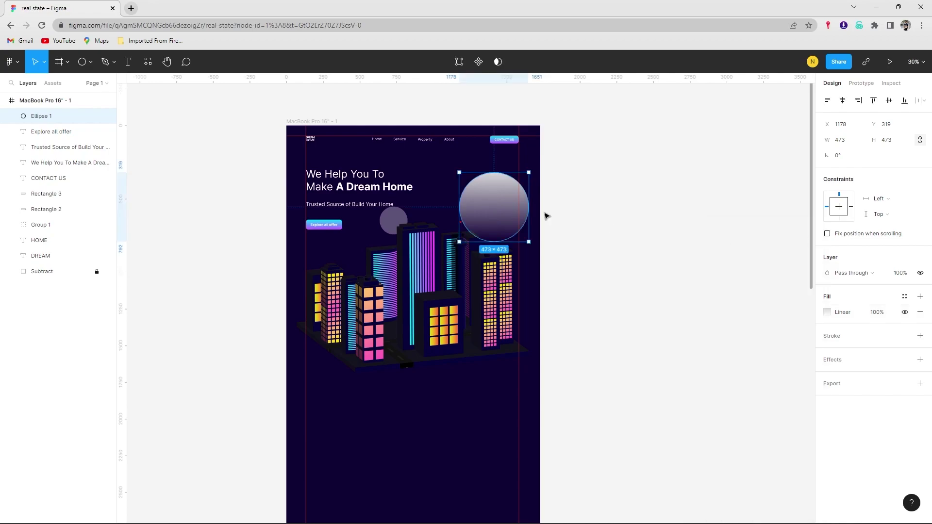
left_click_drag(488, 207, 387, 220)
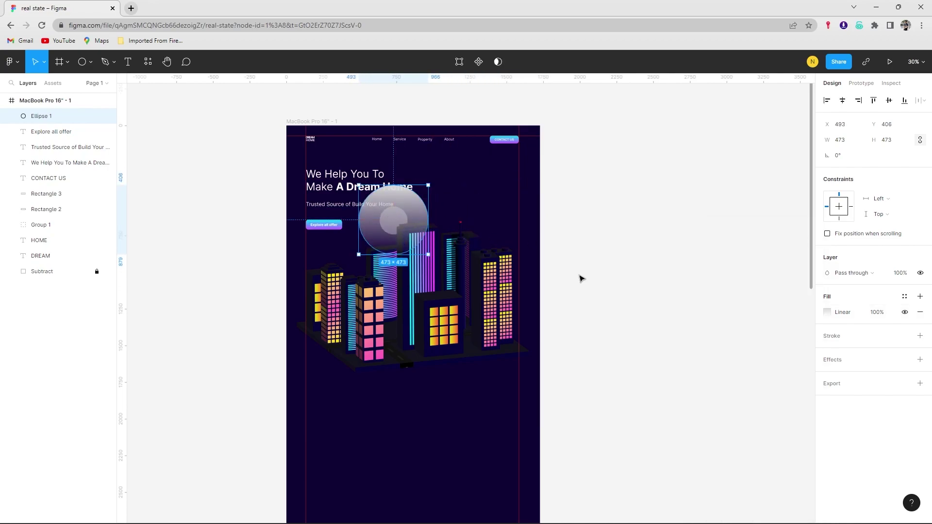
Give the circle a strong Layer blur effect so it becomes a soft purple glow.
left_click(920, 360)
left_click(859, 375)
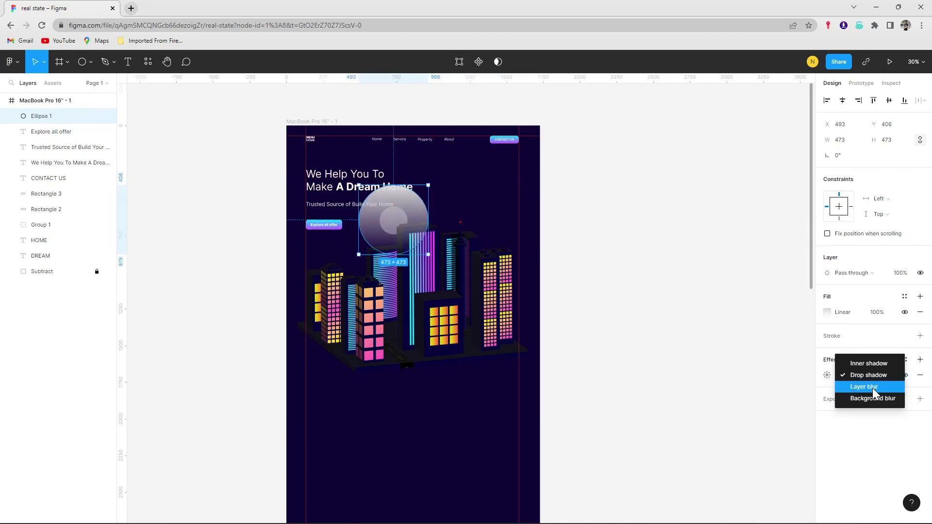
left_click(872, 399)
left_click(827, 375)
mouse_move(712, 399)
left_mouse_down()
mouse_move(926, 360)
mouse_move(513, 335)
mouse_move(751, 383)
left_mouse_up()
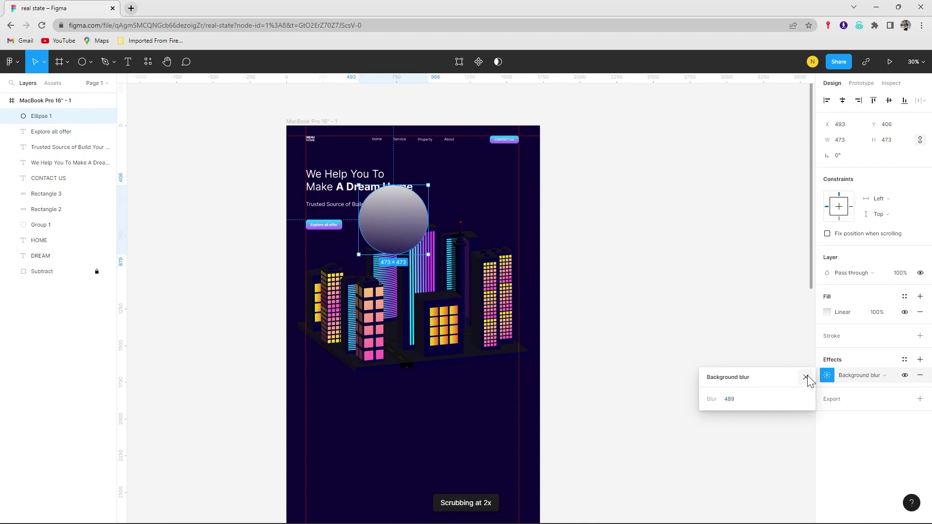
left_click(781, 320)
left_click(392, 232)
left_click(859, 376)
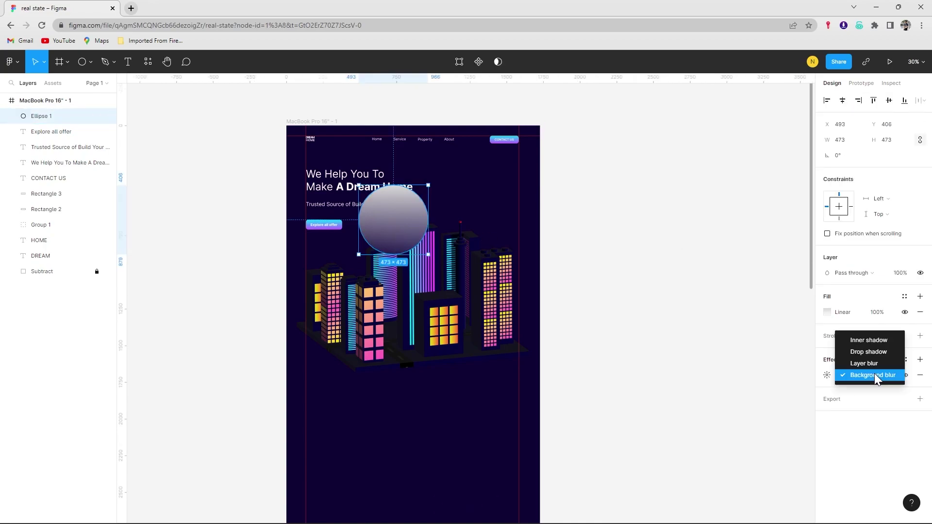
left_click(619, 281)
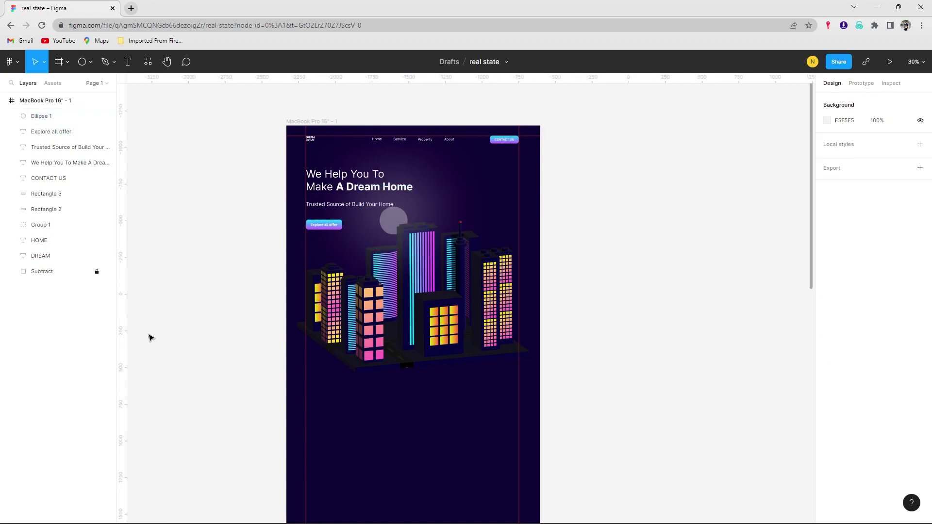
left_click(394, 227)
Scroll the canvas down to the blank navy area below the city skyline.
left_click(645, 189)
scroll(424, 225, "up", 3, "ctrl")
scroll(424, 228, "up", 1, "ctrl")
scroll(424, 227, "down", 3, "ctrl")
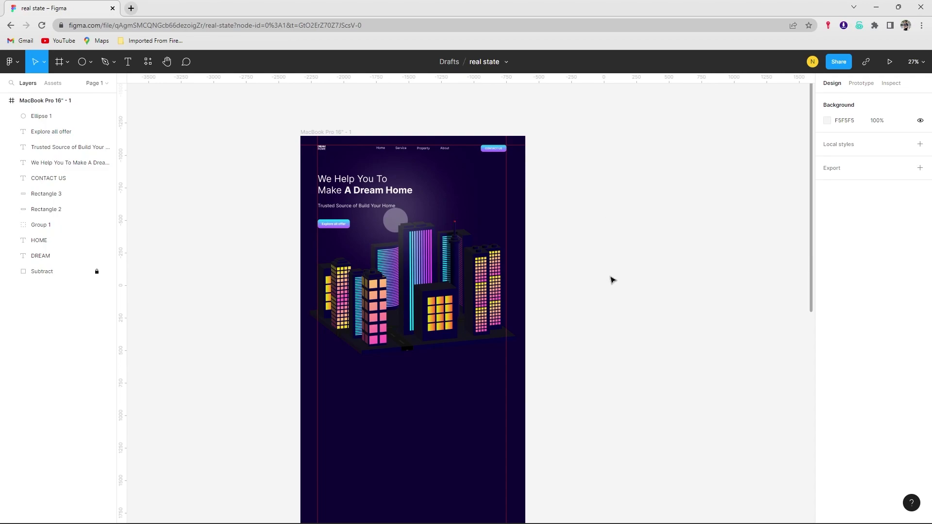
scroll(456, 221, "down", 1)
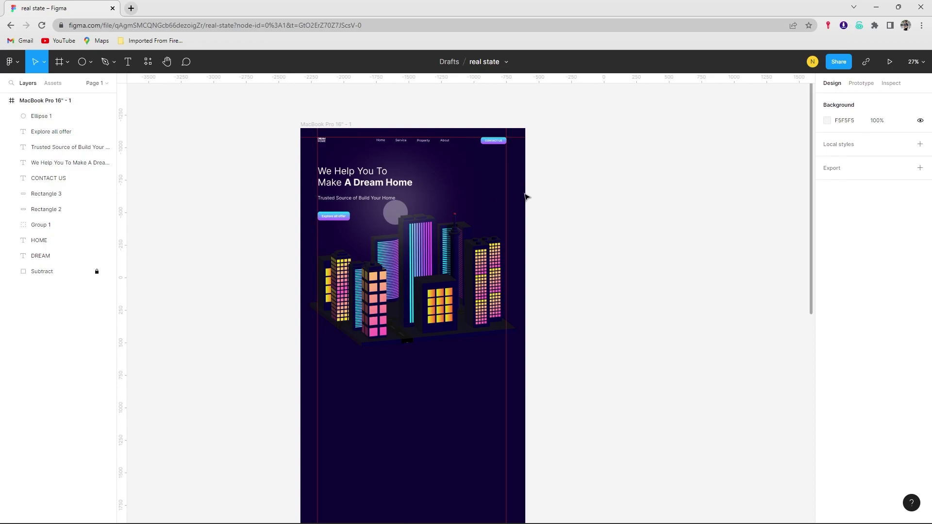
scroll(525, 159, "up", 5)
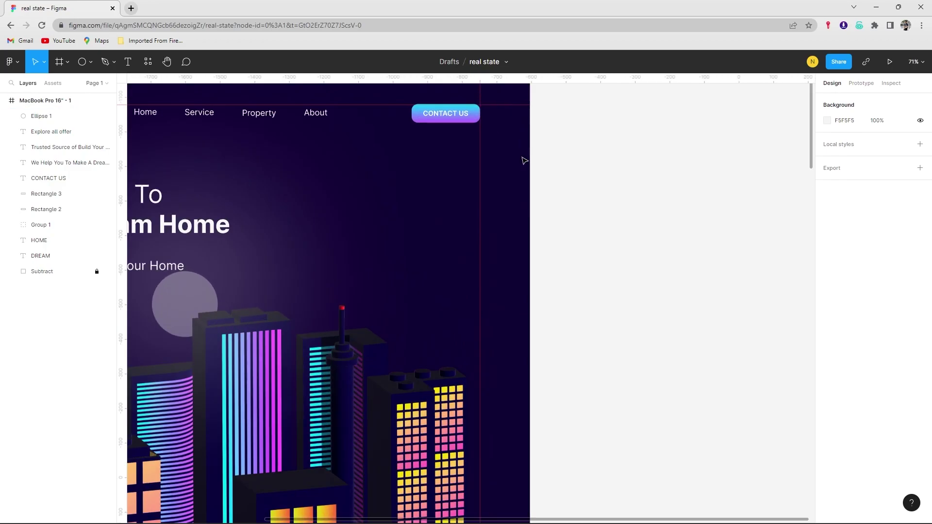
scroll(463, 122, "down", 5)
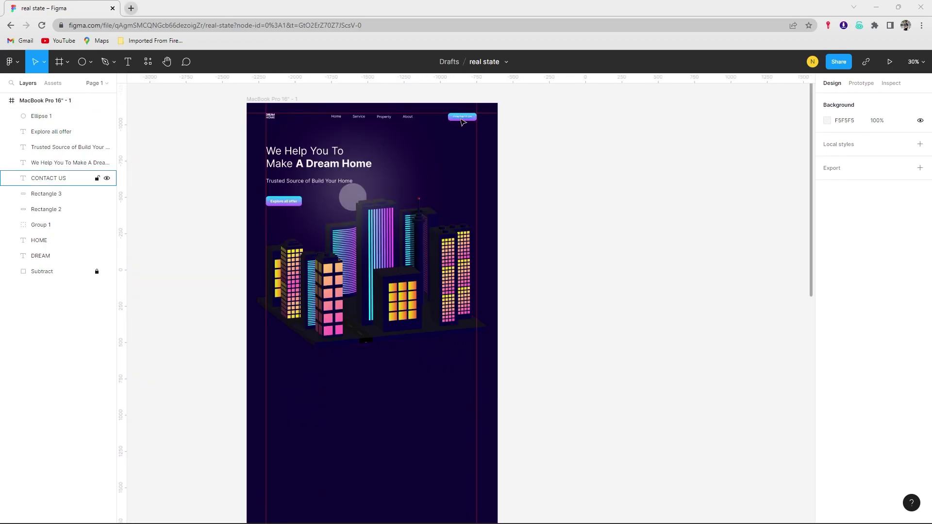
scroll(319, 350, "down", 2)
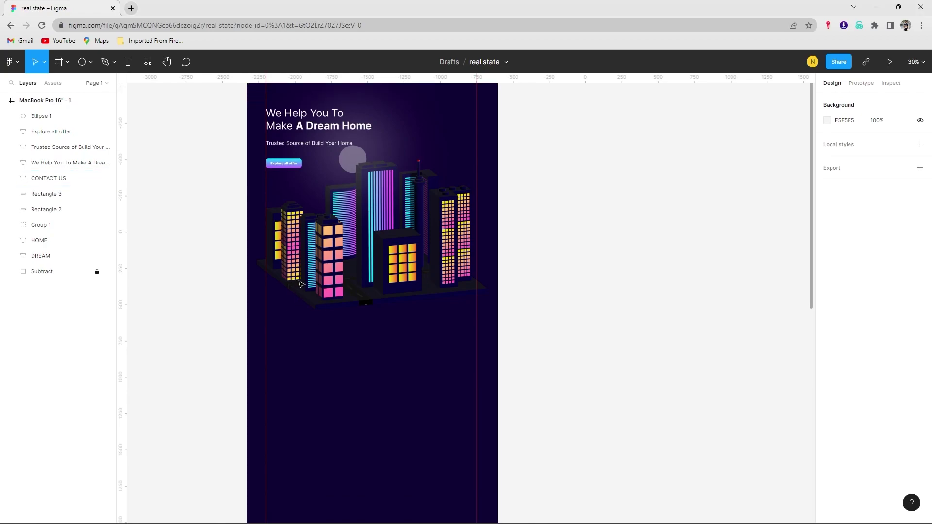
scroll(301, 283, "down", 3)
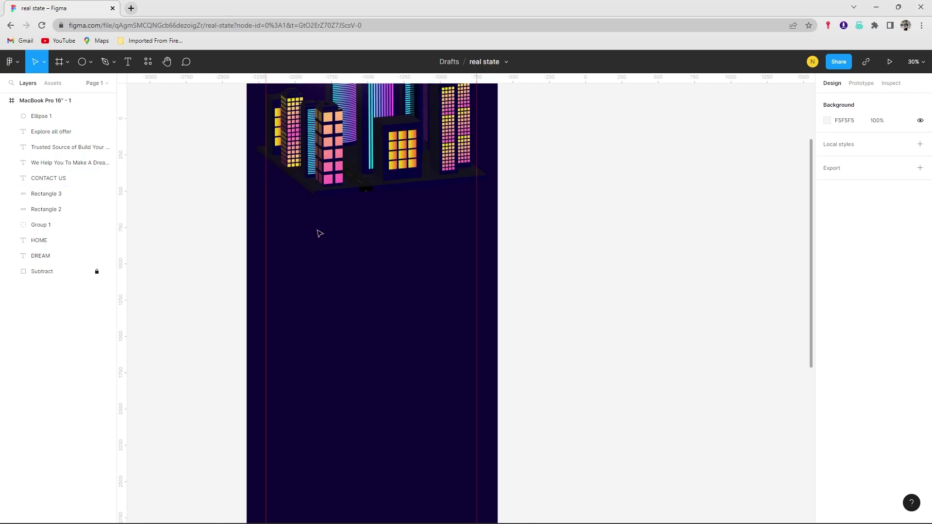
Draw a 524×524 grey square below the city illustration, aligned to the left margin guide.
key("r")
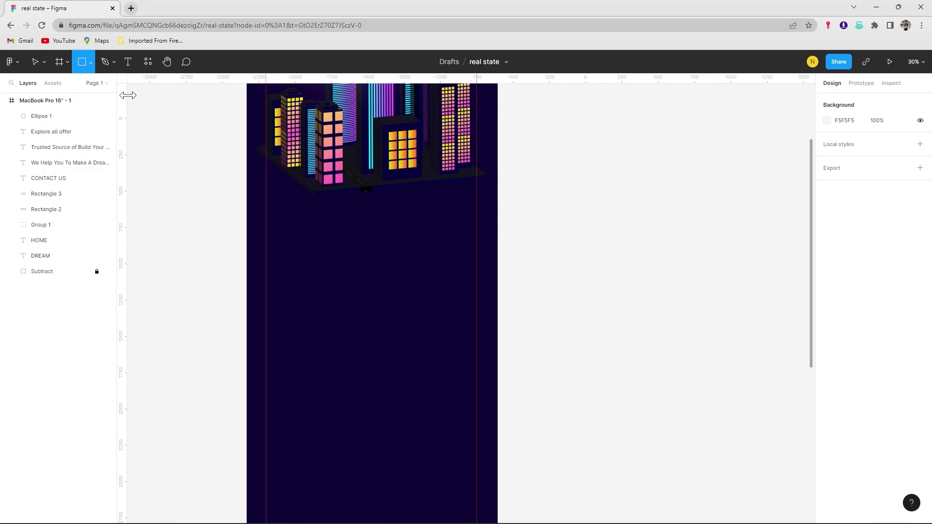
left_click_drag(280, 230, 338, 342)
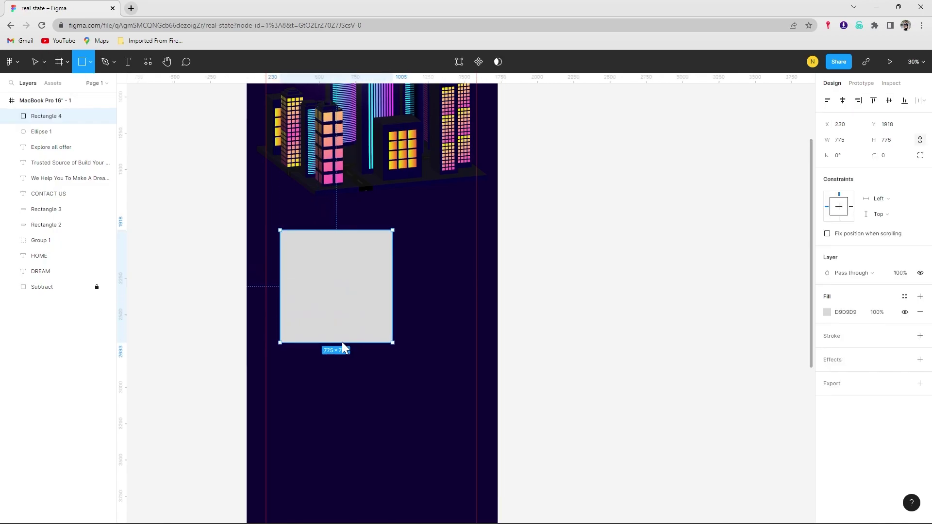
left_click_drag(339, 344, 316, 307)
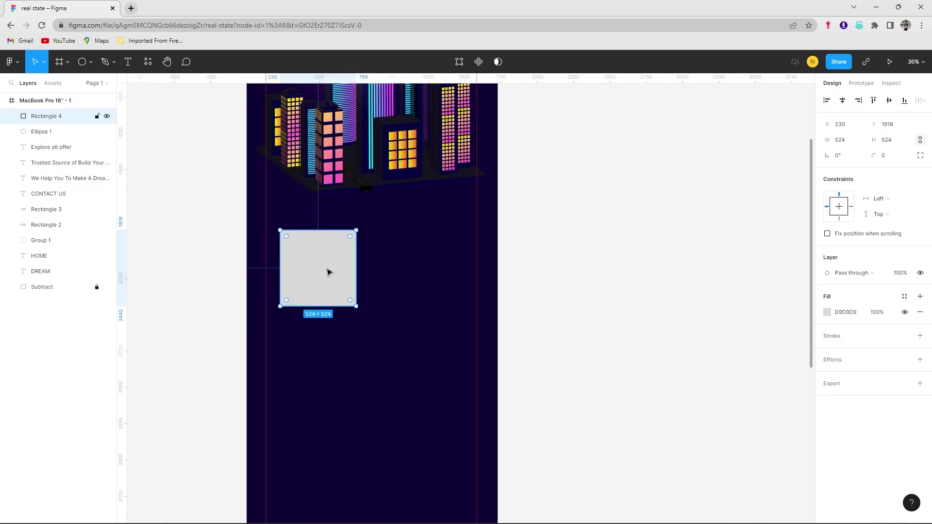
mouse_move(326, 273)
left_mouse_down()
mouse_move(312, 275)
mouse_move(312, 287)
mouse_move(389, 286)
left_mouse_up()
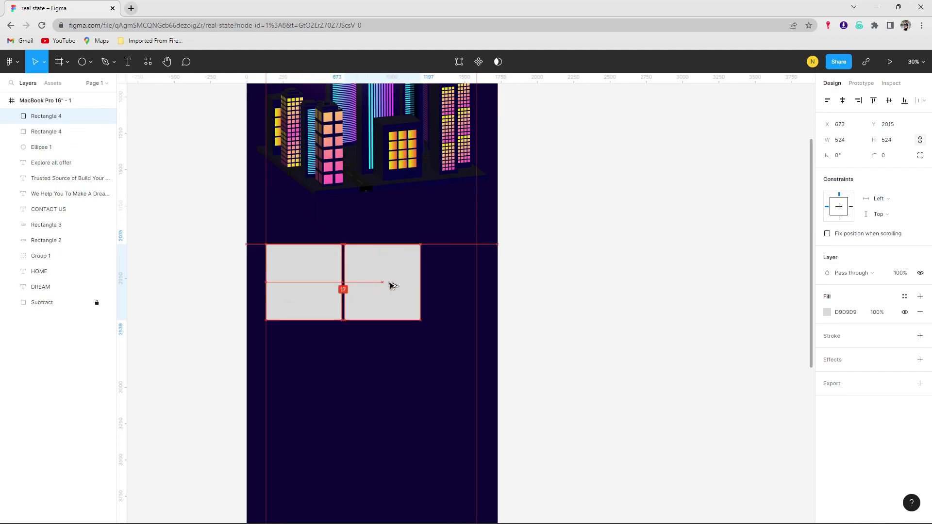
Duplicate the square into a shorter block to its right, remove the extra copy, and widen it.
left_click_drag(371, 244, 371, 266)
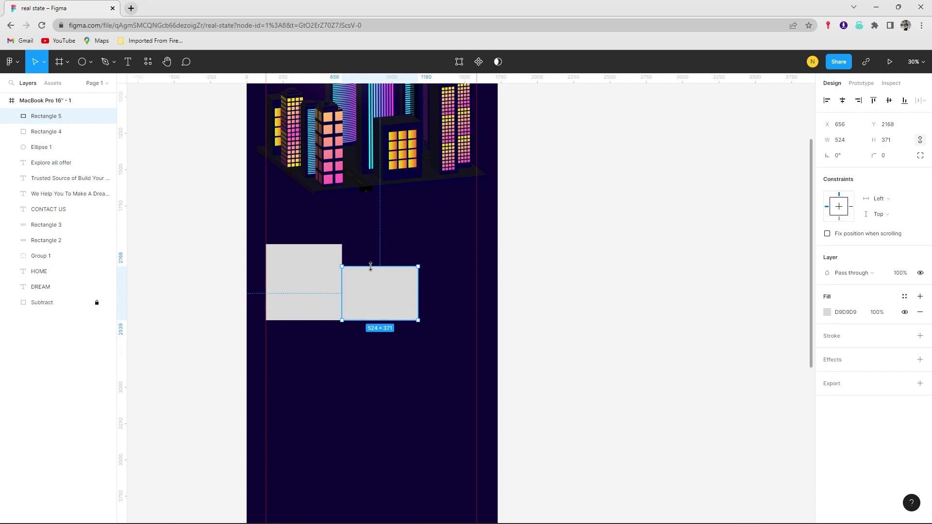
left_click_drag(389, 297, 465, 297, "alt")
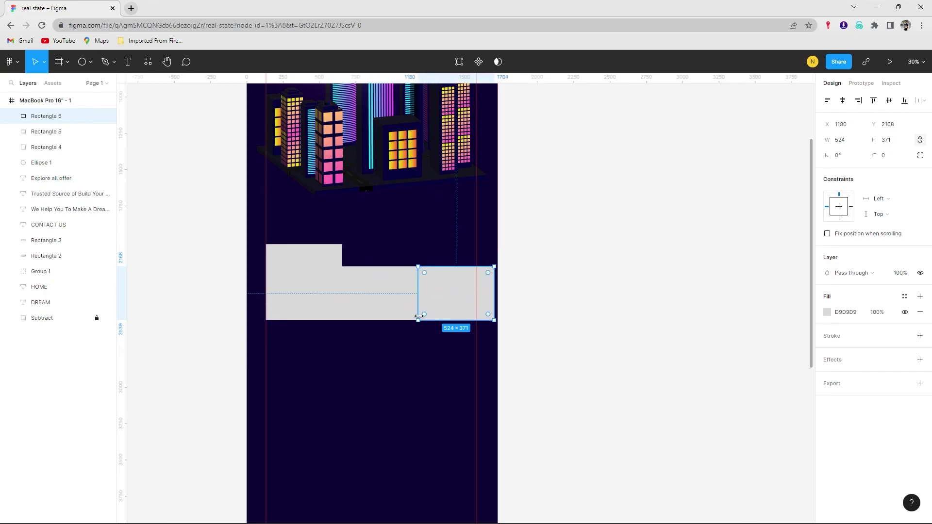
left_click(541, 317)
left_click(455, 289)
key("Delete")
left_click(417, 297)
left_click_drag(418, 296, 495, 296)
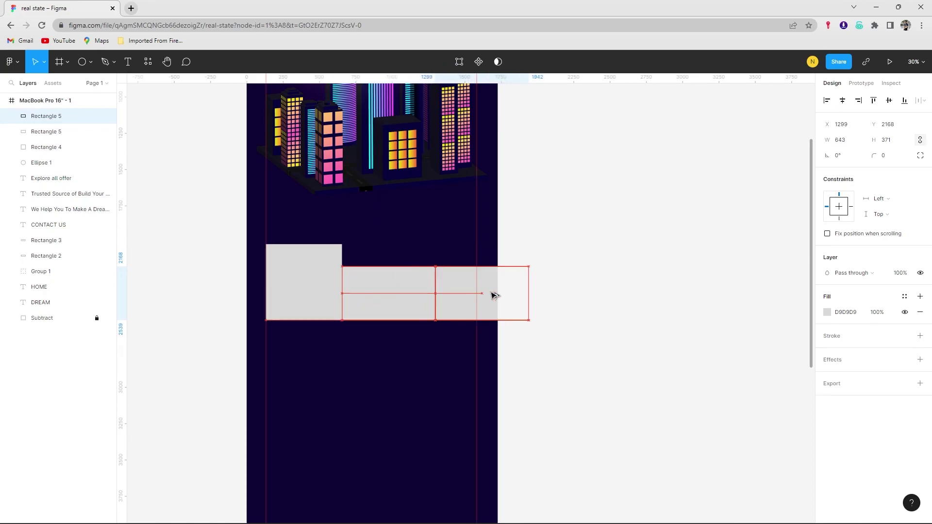
left_click(450, 351)
Start a new text label above the left grey square.
left_click(299, 262)
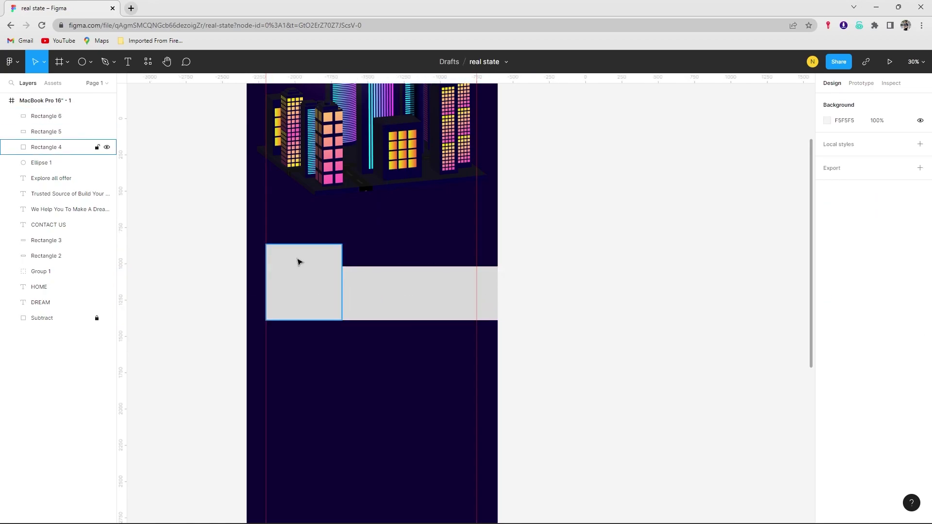
key("t")
left_click(291, 241)
type("Apa")
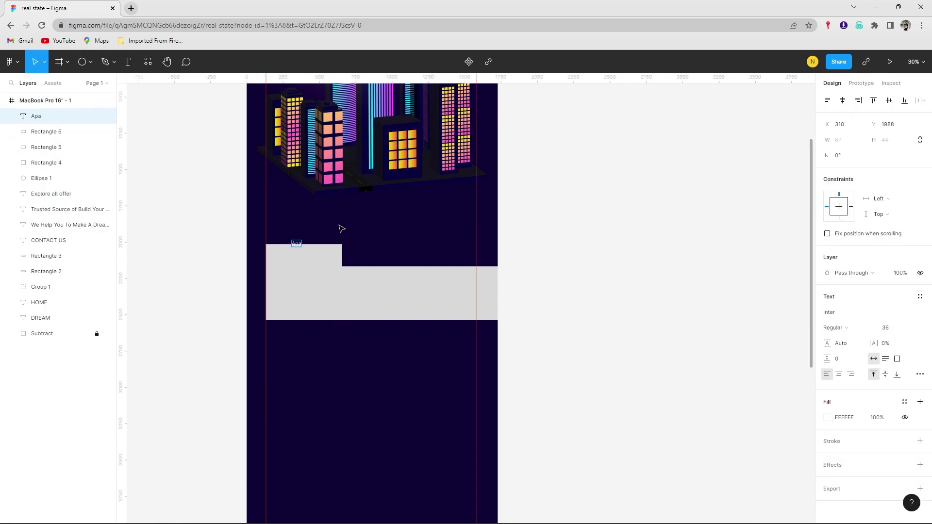
Finish the 'Apartment' heading, make it Bold size 48, and place it above the grey square.
type("rtment")
scroll(277, 226, "up", 5, "ctrl")
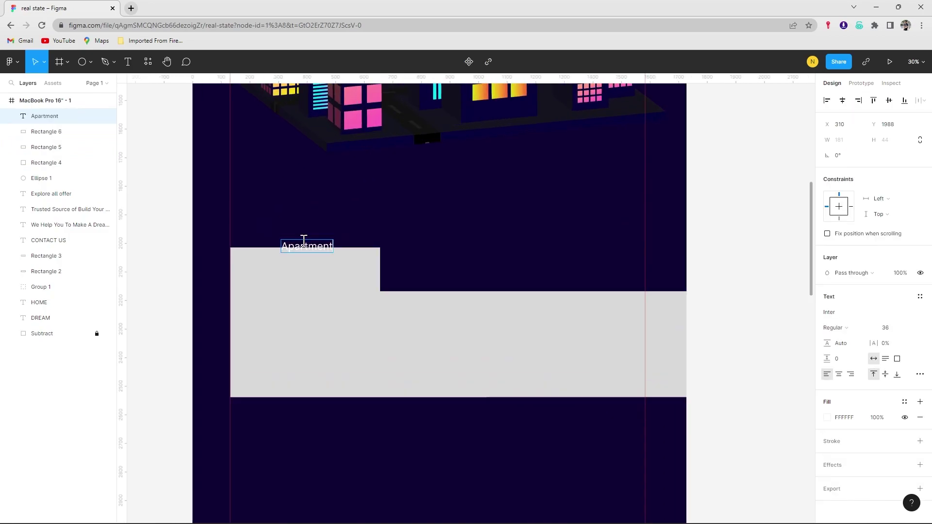
scroll(304, 241, "up", 1, "ctrl")
key("Escape")
left_click_drag(311, 248, 309, 231)
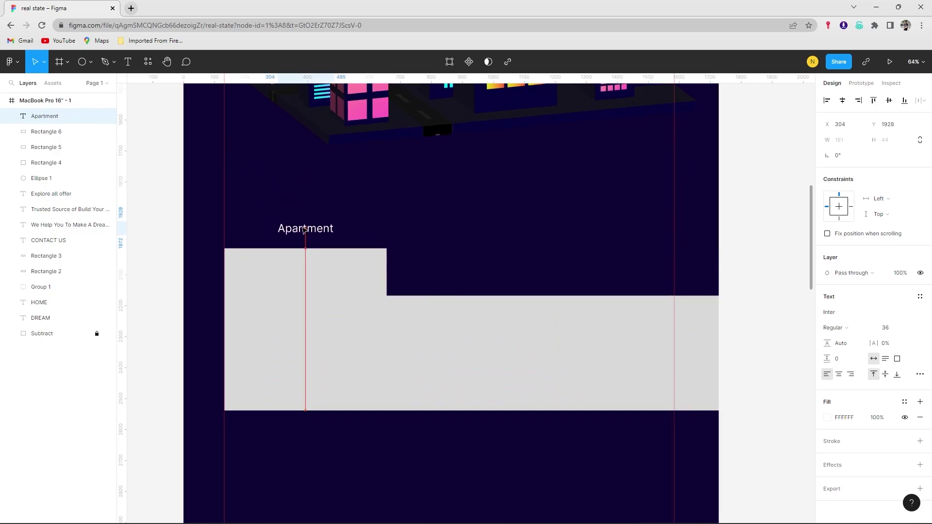
left_click(835, 328)
left_click(851, 350)
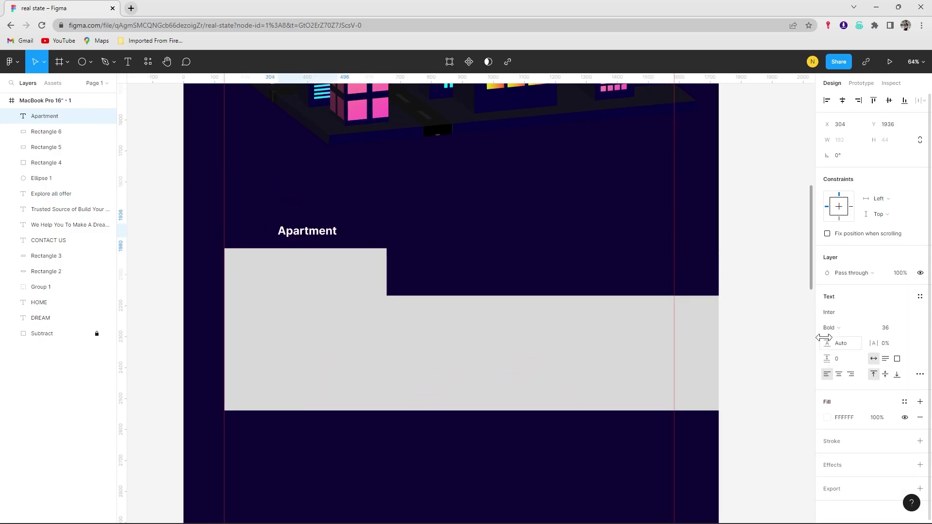
left_click(909, 327)
left_click(897, 351)
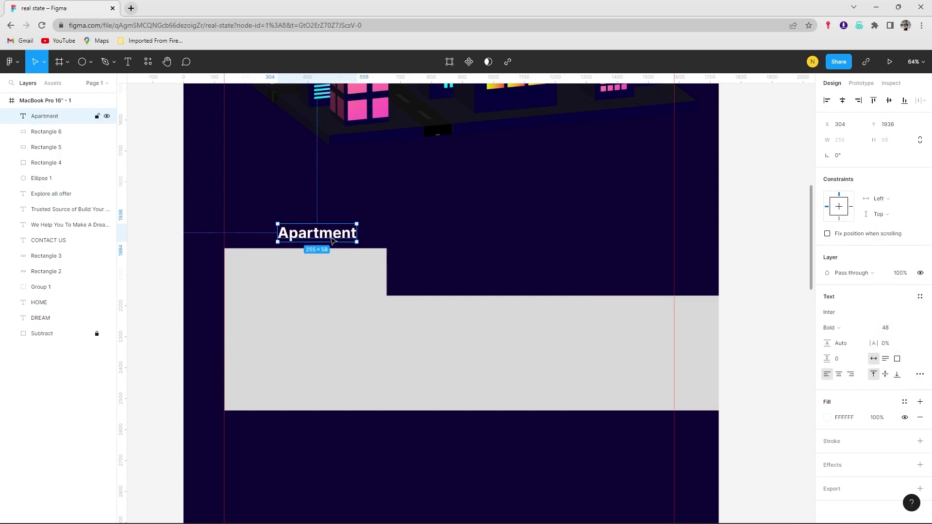
left_click_drag(330, 238, 324, 238)
left_click(504, 252)
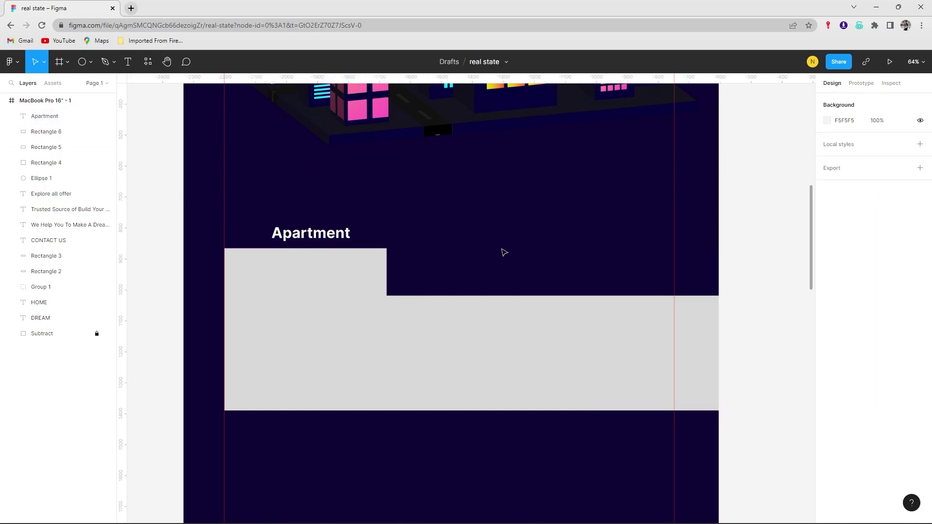
left_click(90, 62)
Draw a horizontal white line with stroke weight 4 beside the Apartment block.
left_click(93, 108)
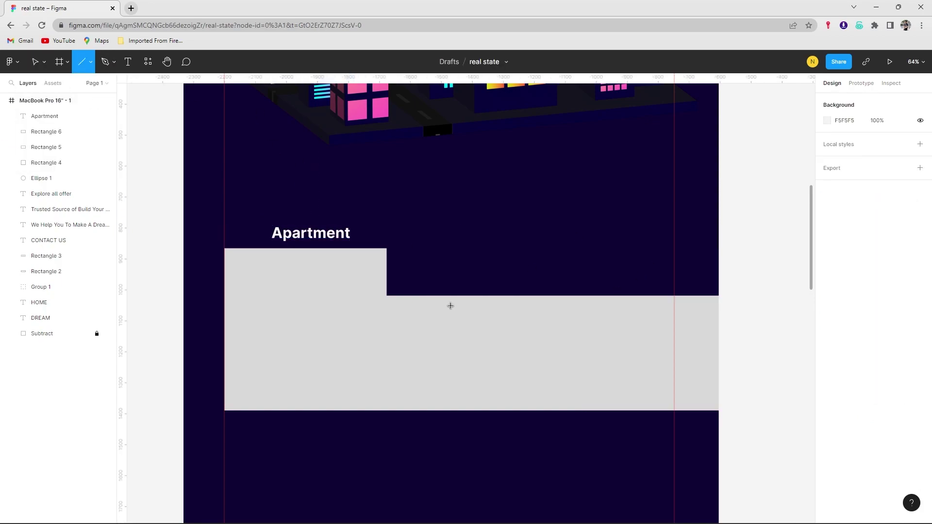
left_click_drag(445, 289, 626, 289)
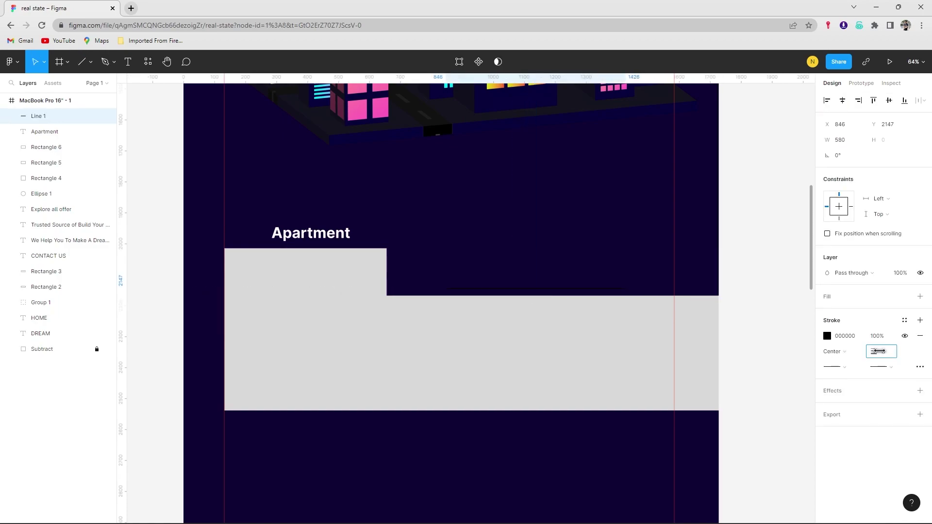
type("4")
key("Return")
left_click(827, 336)
left_click(711, 477)
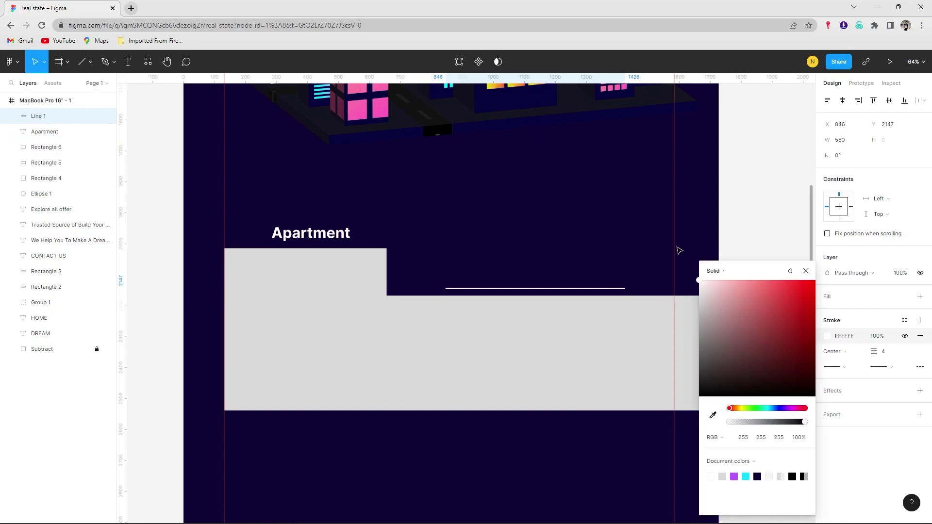
left_click(806, 271)
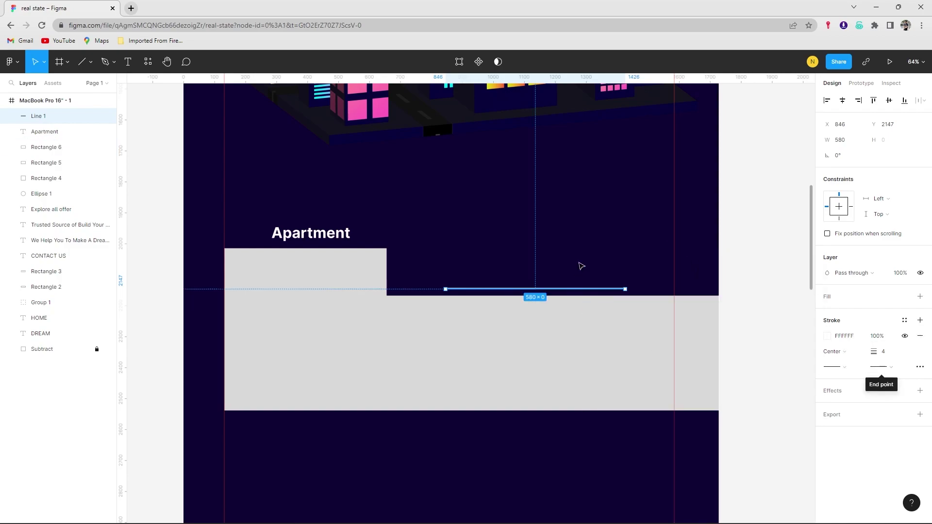
scroll(451, 301, "up", 5)
scroll(596, 287, "down", 2)
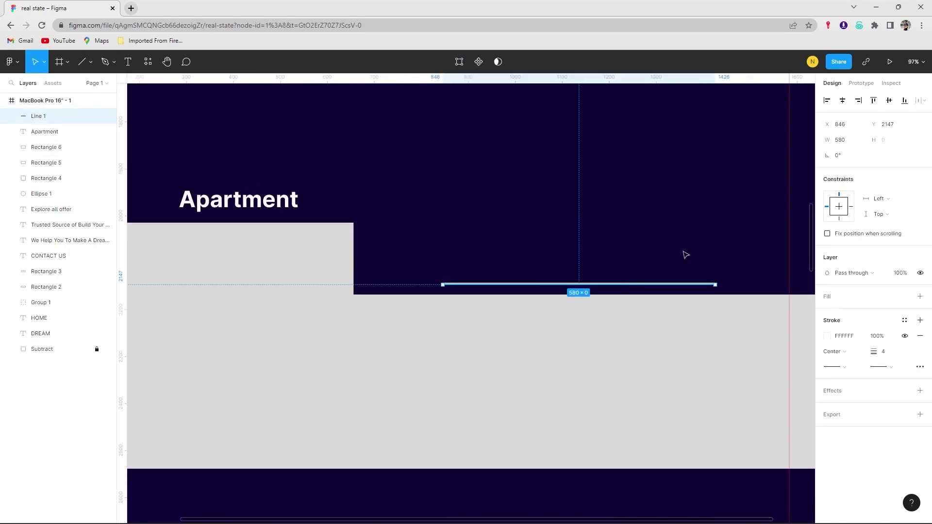
Overlay a shorter purple copy on the left part of the white line.
mouse_move(665, 288)
left_mouse_down()
mouse_move(664, 275)
mouse_move(575, 274)
mouse_move(571, 285)
left_mouse_up()
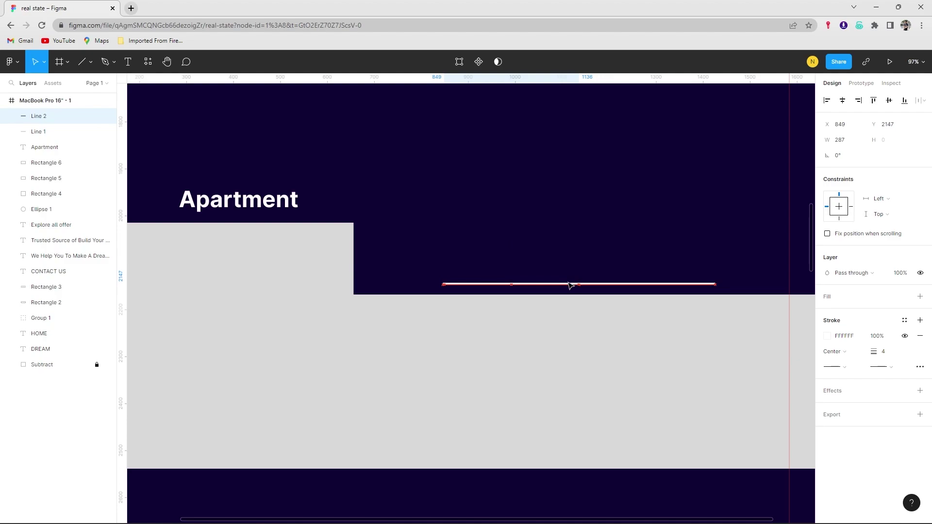
left_click(827, 336)
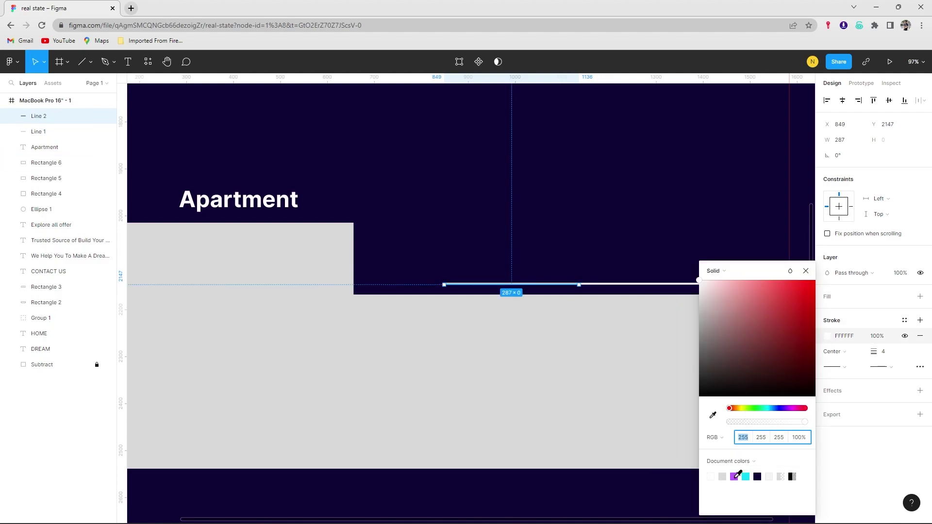
left_click(735, 477)
left_click(683, 223)
scroll(492, 283, "down", 1)
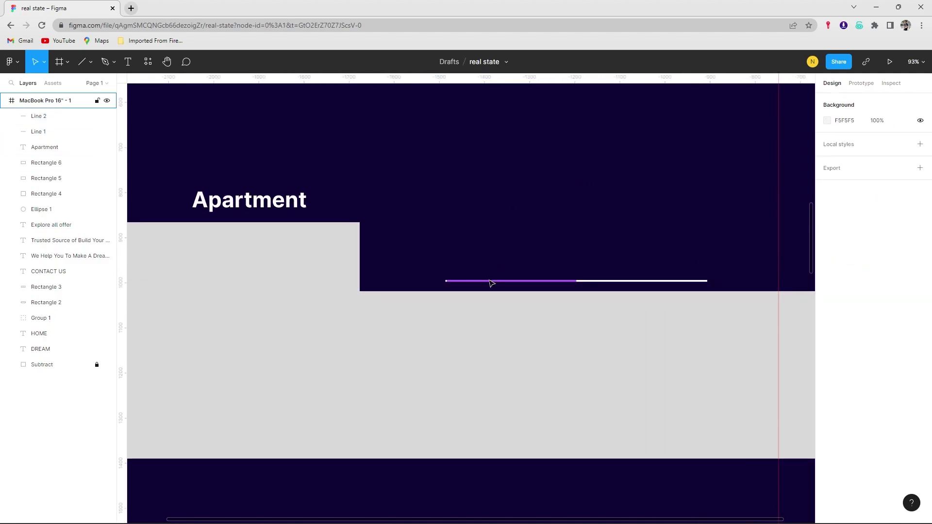
scroll(481, 284, "up", 5)
left_click(435, 263)
left_click(449, 217)
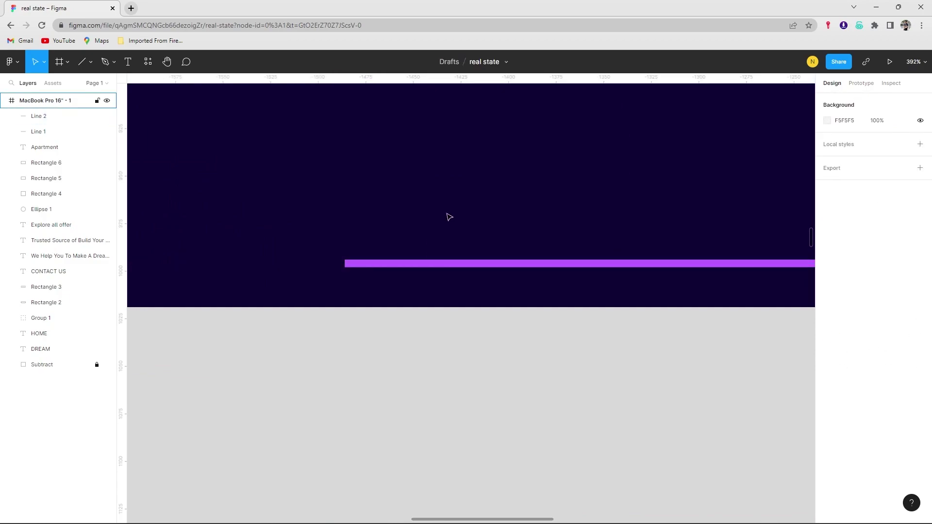
scroll(451, 221, "down", 4)
scroll(453, 225, "down", 1)
scroll(471, 228, "down", 1)
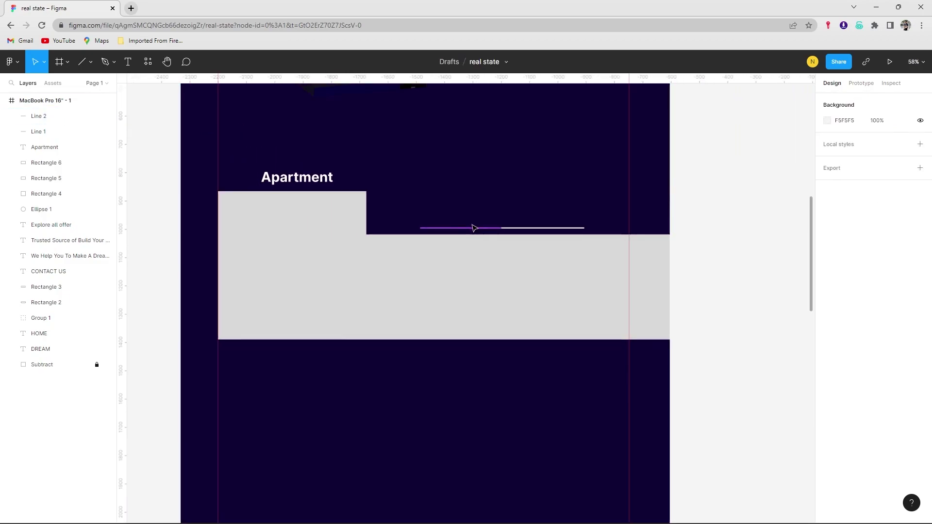
scroll(474, 227, "down", 1)
scroll(435, 248, "down", 1)
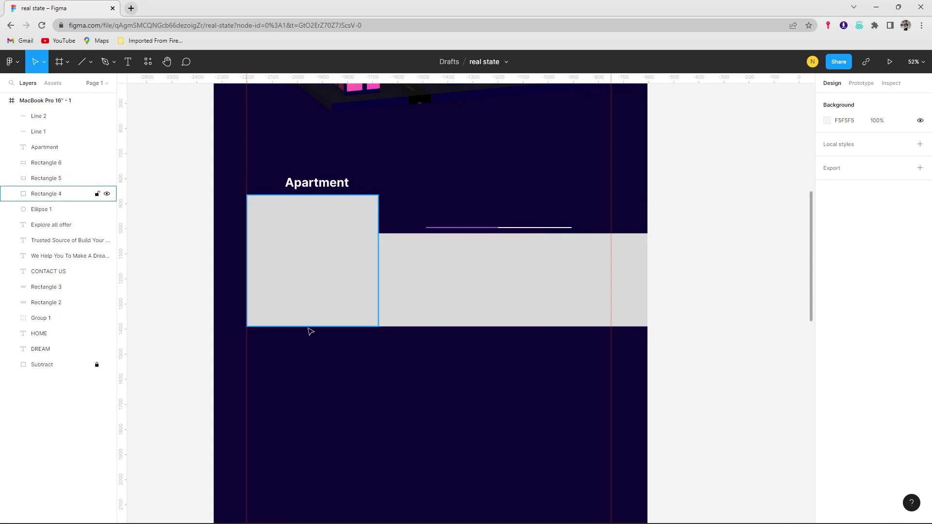
Type the bold number '2,00,000' below the grey panel.
key("t")
left_click(271, 346)
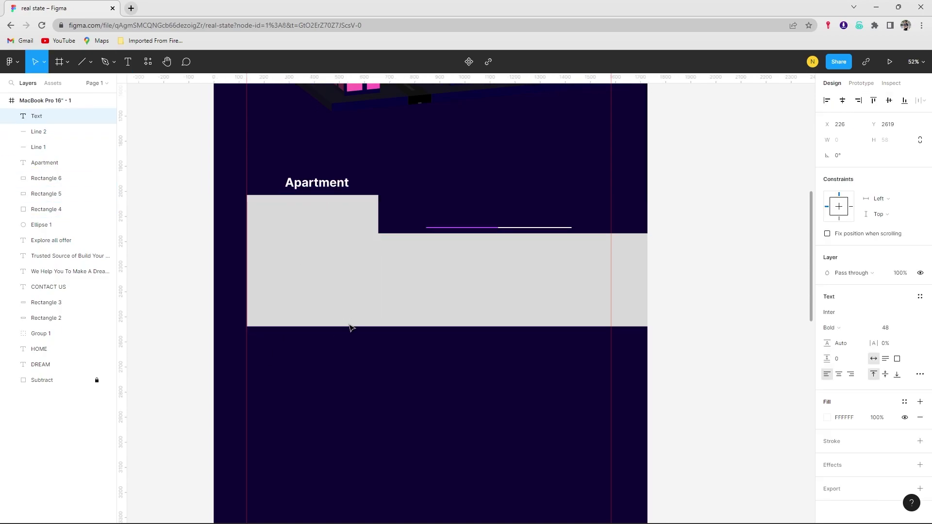
type("2,00,")
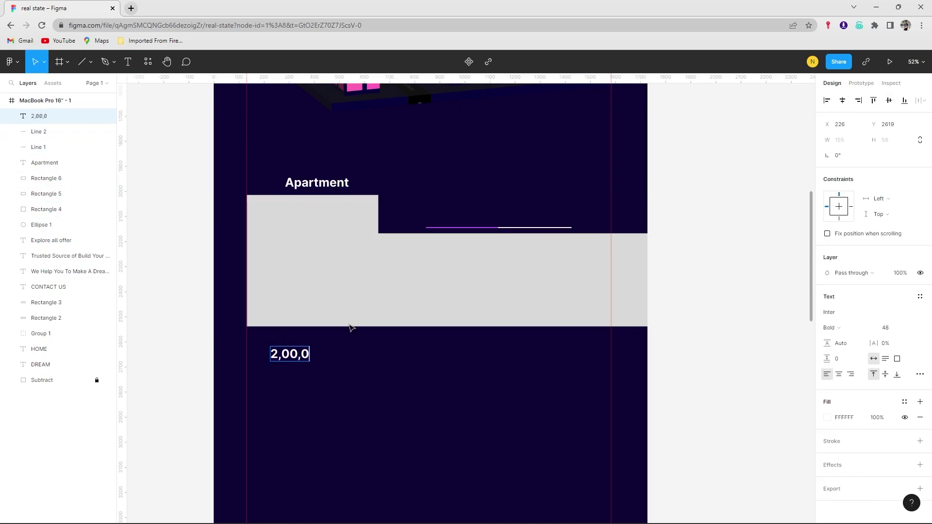
type("00")
key("Escape")
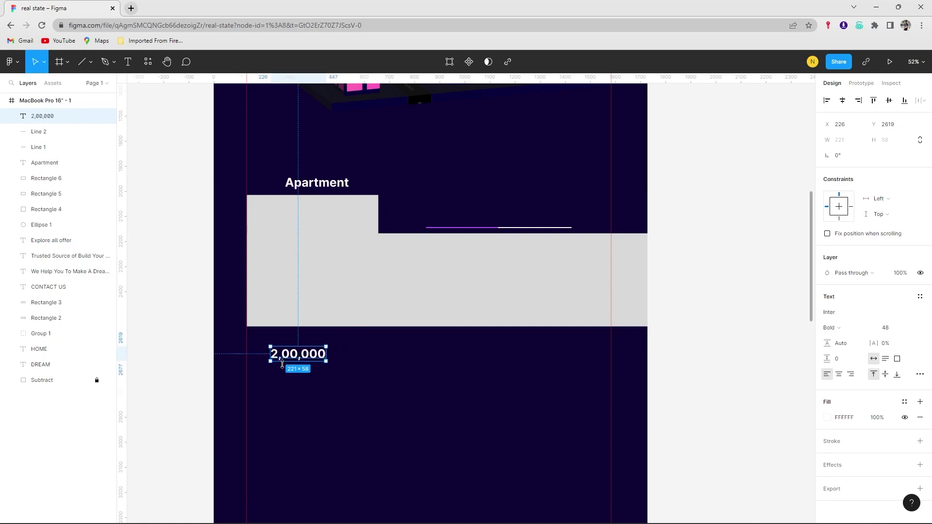
Add a regular-weight 'Happy Users' label centred under 2,00,000.
key("Escape")
key("t")
left_click(276, 378)
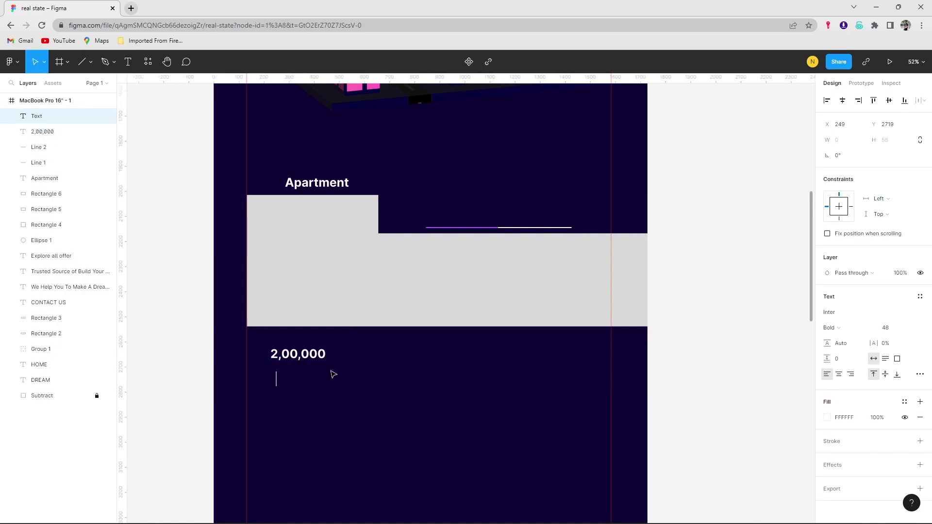
type("Happy Users")
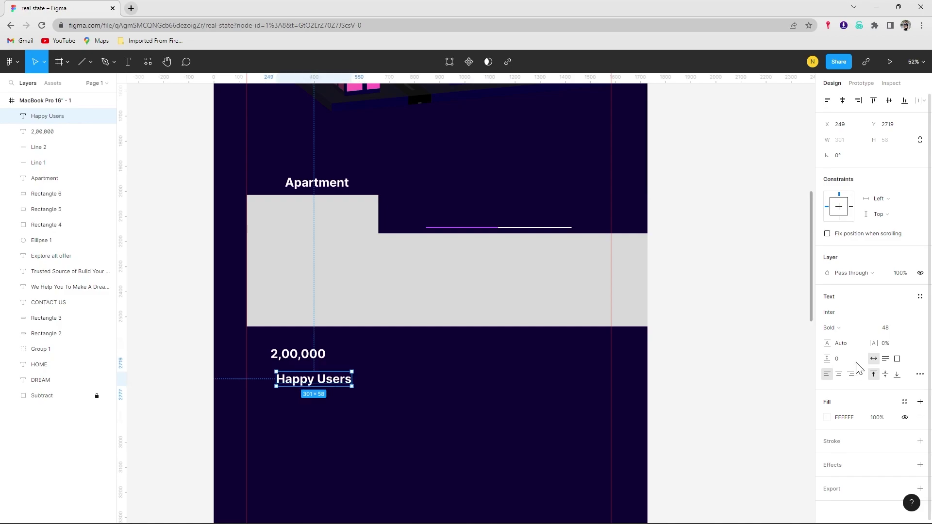
left_click(830, 327)
left_click(845, 294)
left_click(420, 358)
left_click_drag(302, 382, 292, 373)
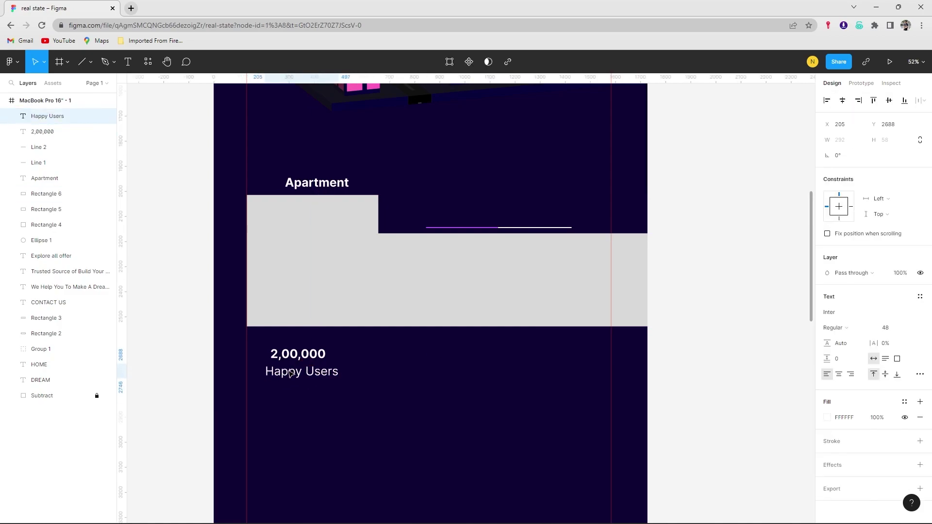
key("Escape")
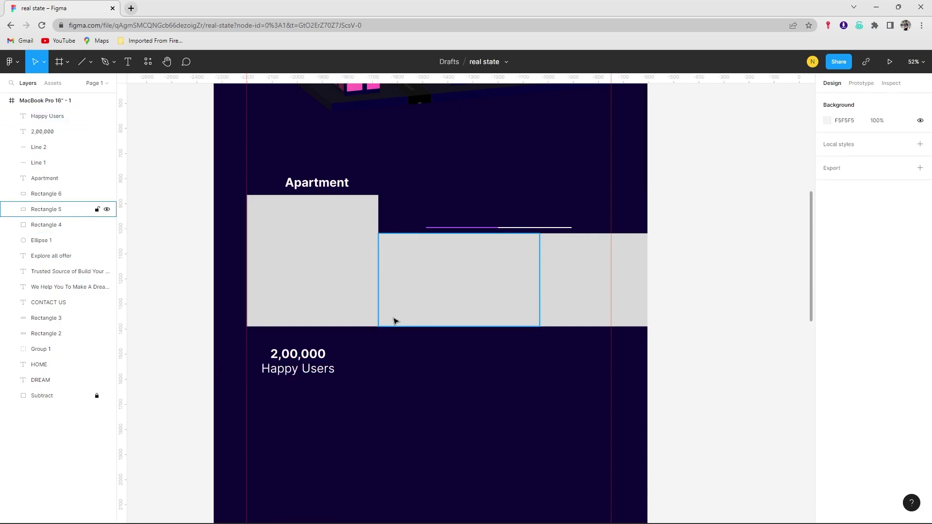
key("l")
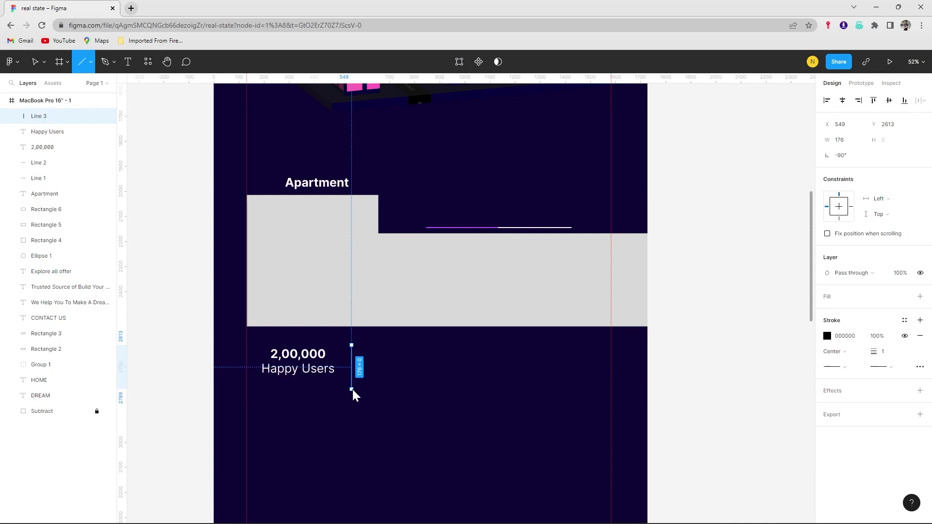
Draw a white vertical divider line to the right of the first stat.
left_click_drag(352, 348, 353, 390)
left_click(427, 390)
left_click(353, 370)
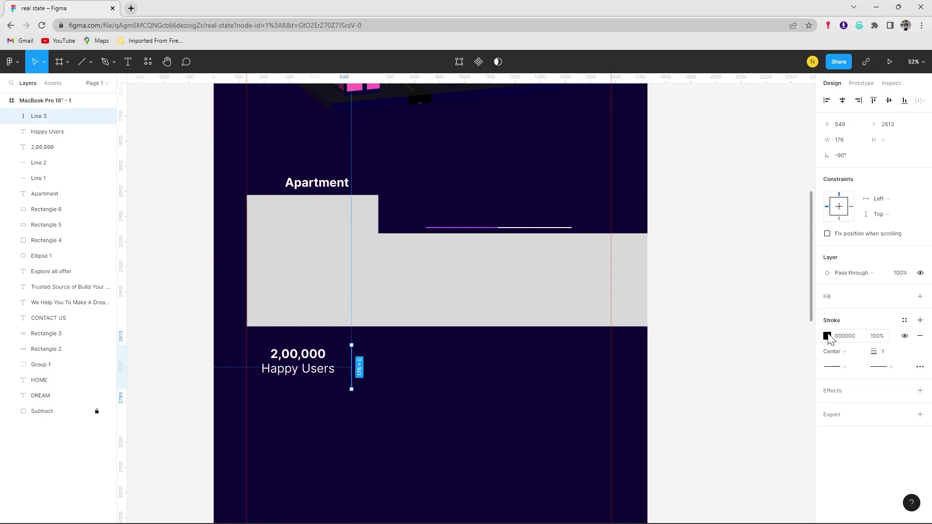
left_click(827, 336)
left_click(364, 365)
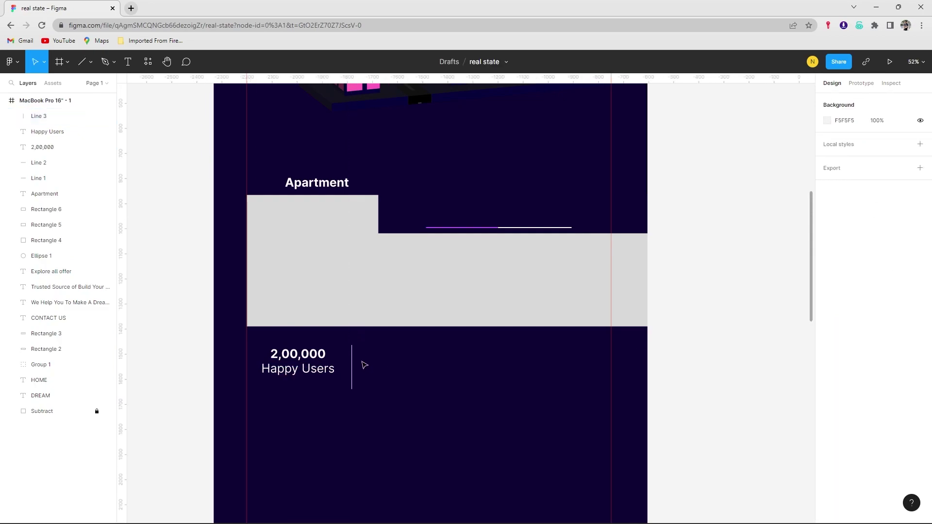
Duplicate the stat pair past the divider and change the number to 6000+.
left_click(302, 355)
left_click(283, 374, "shift")
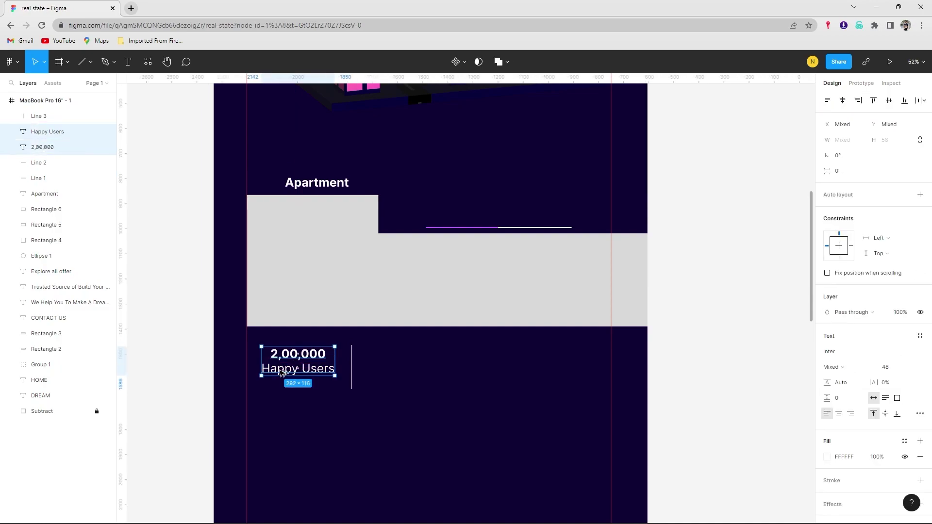
key("shift+Tab")
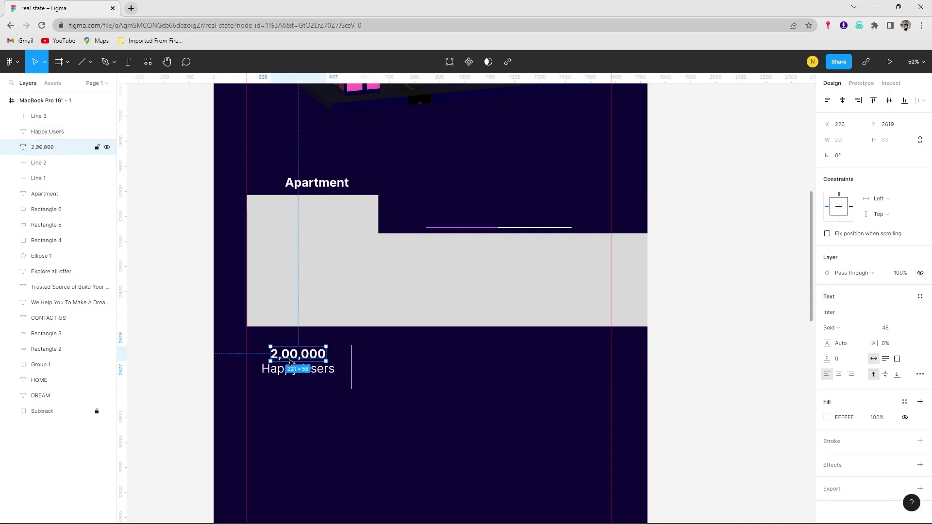
left_click(298, 354, "shift")
left_click_drag(301, 369, 384, 371)
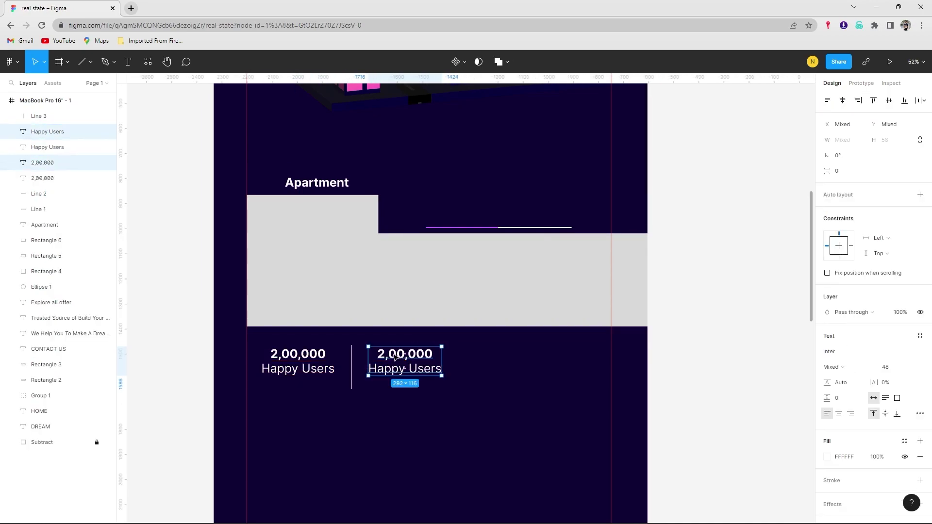
double_click(403, 353)
type("6000+ Ar")
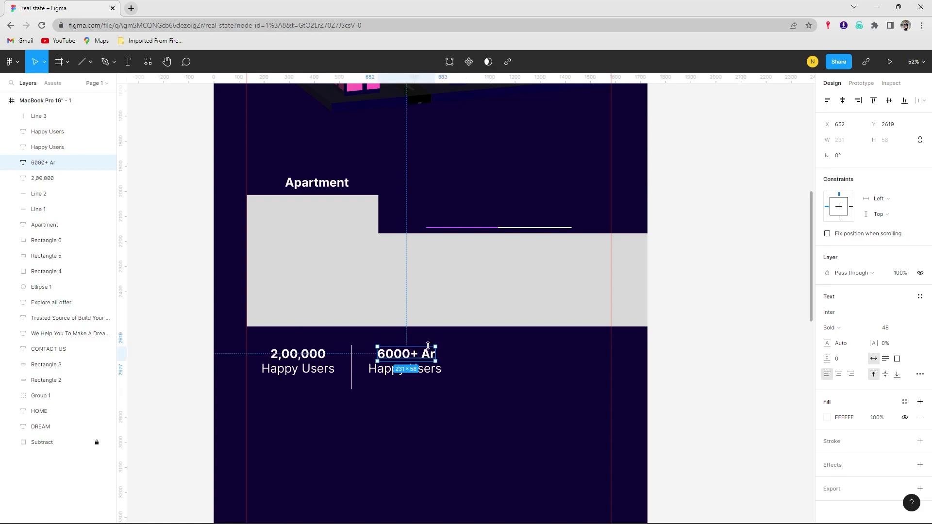
Make 'Ar' regular weight size 32 and rename the label to 'Reserved Land'.
double_click(427, 354)
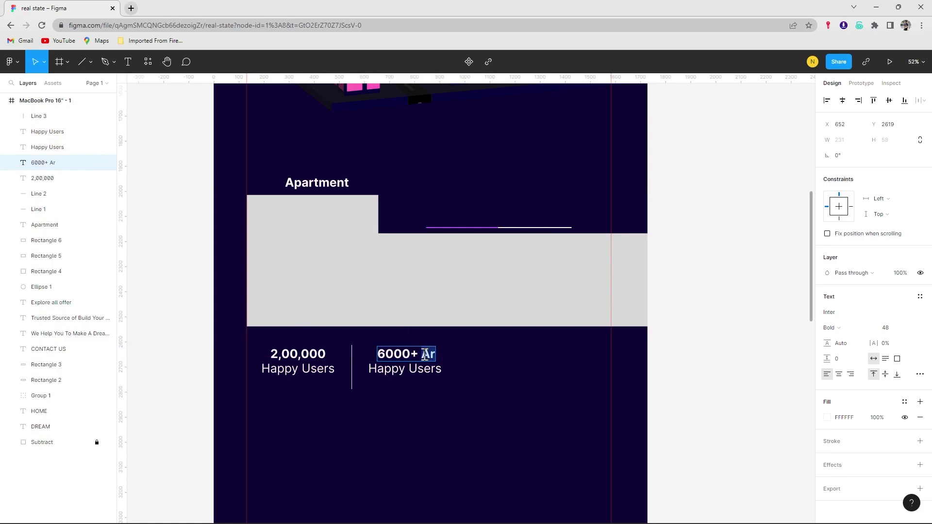
left_click(866, 328)
left_click(837, 294)
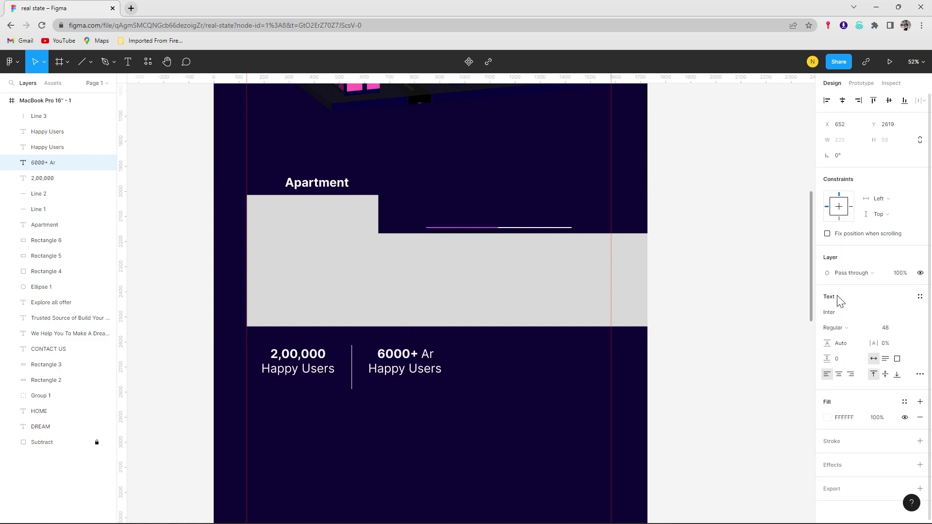
left_click(909, 329)
left_click(904, 293)
double_click(395, 370)
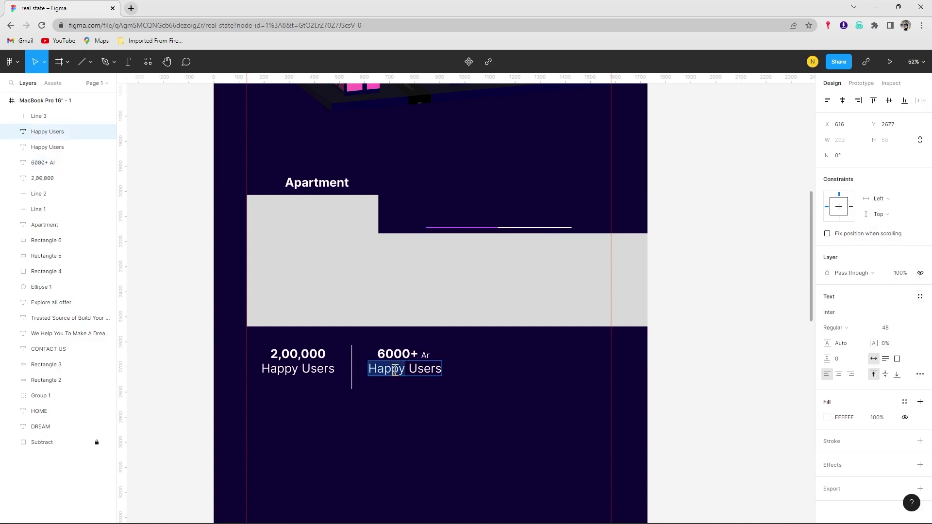
type("Reser")
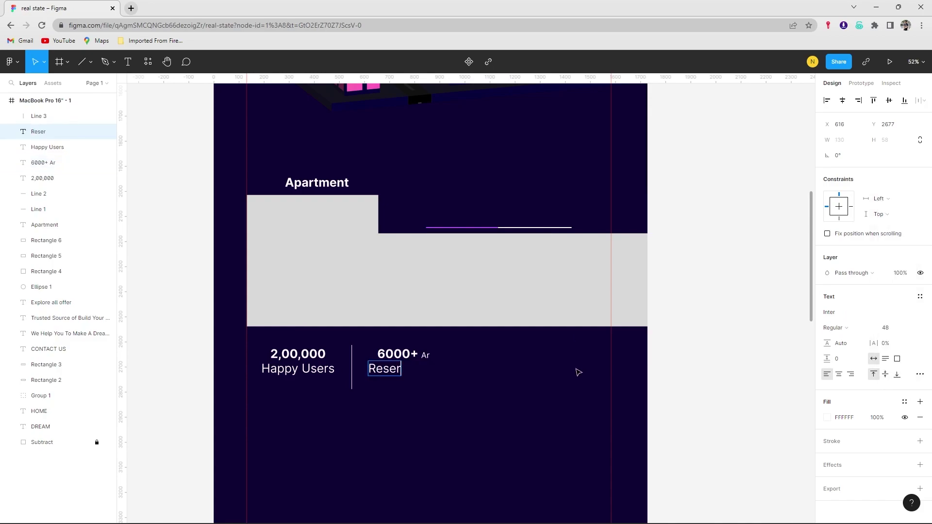
type("ed Land")
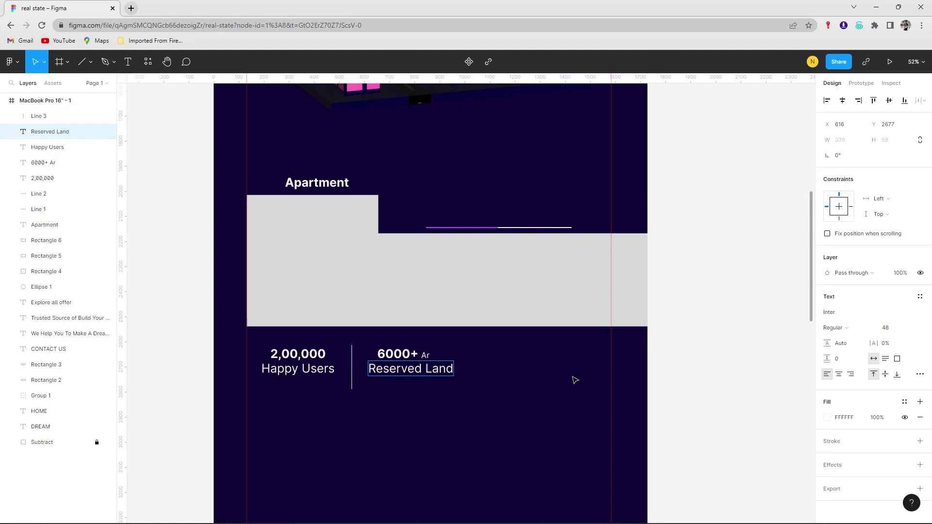
key("Escape")
Copy the divider line and the 6000+ Ar / Reserved Land stat further right.
left_click_drag(352, 371, 490, 364)
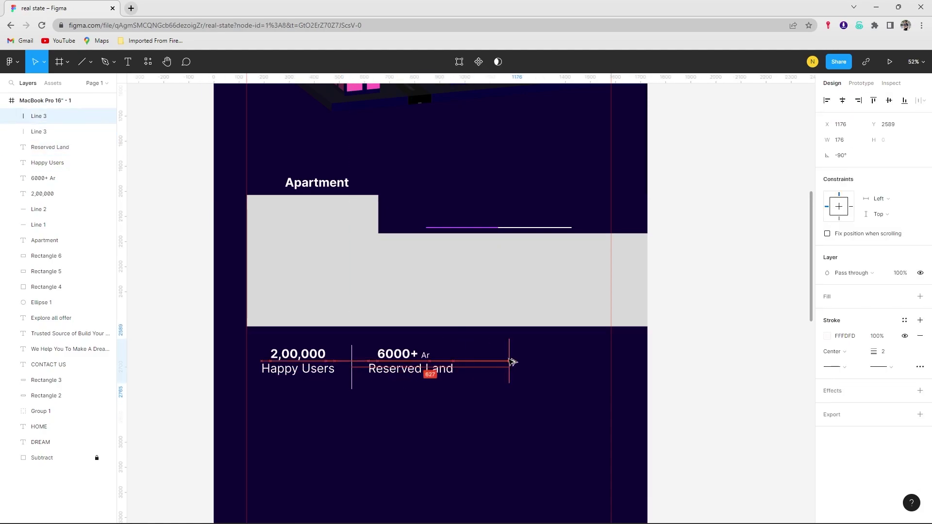
left_click(398, 355)
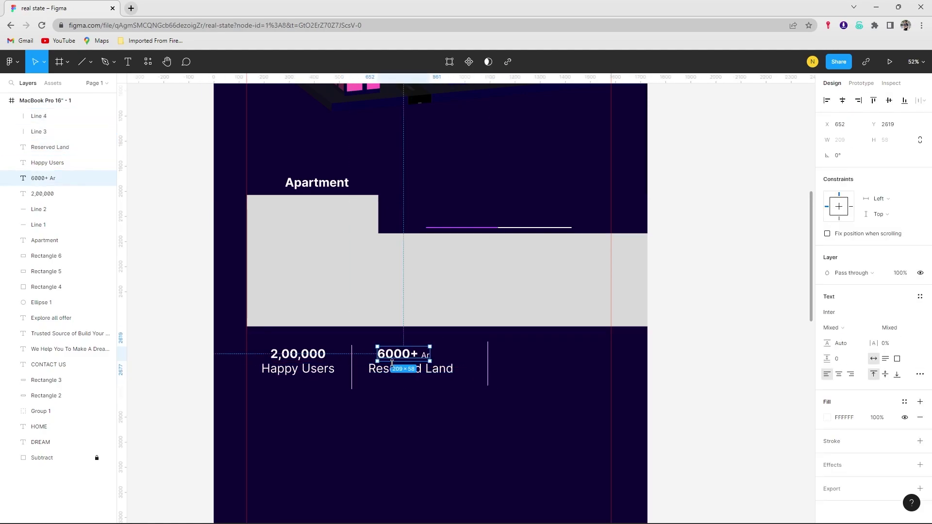
left_click(390, 372, "shift")
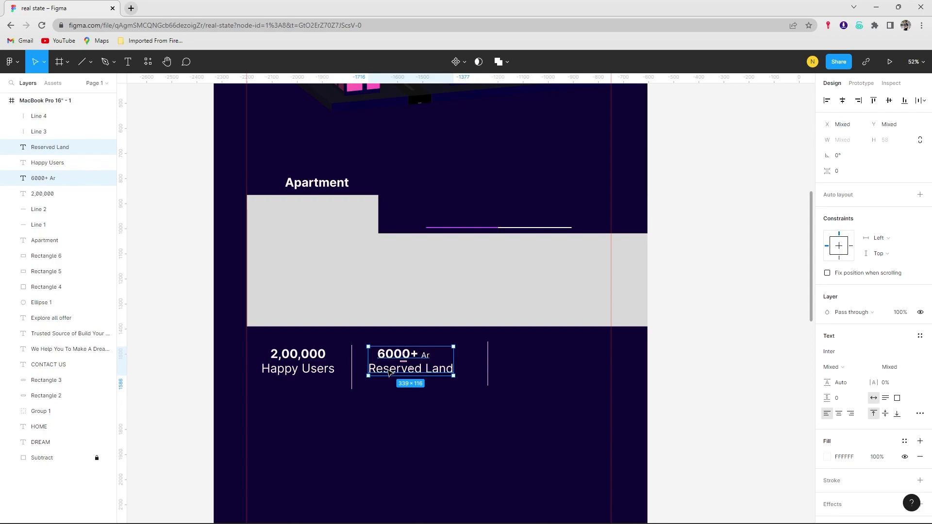
left_click_drag(390, 371, 528, 371)
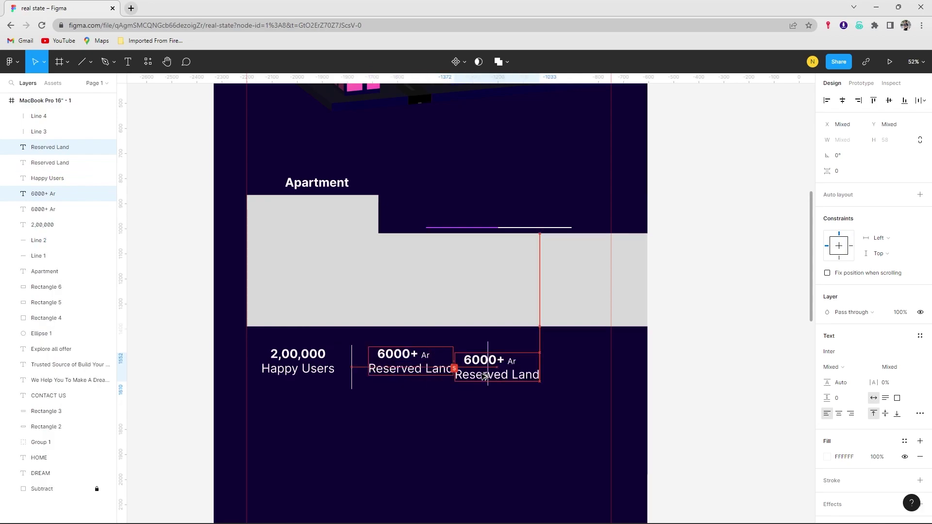
Change the copied stat to '100K+' with the label 'Under Construction'.
left_click(529, 354)
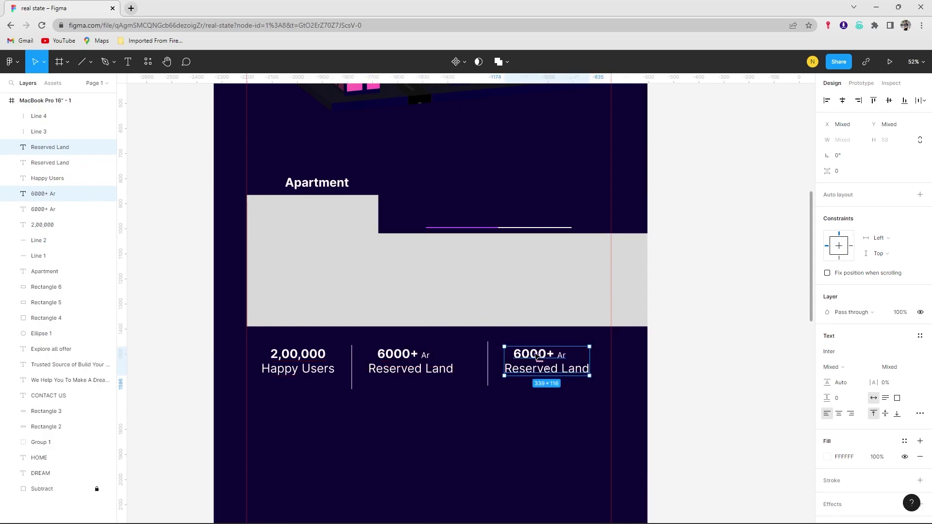
double_click(529, 354)
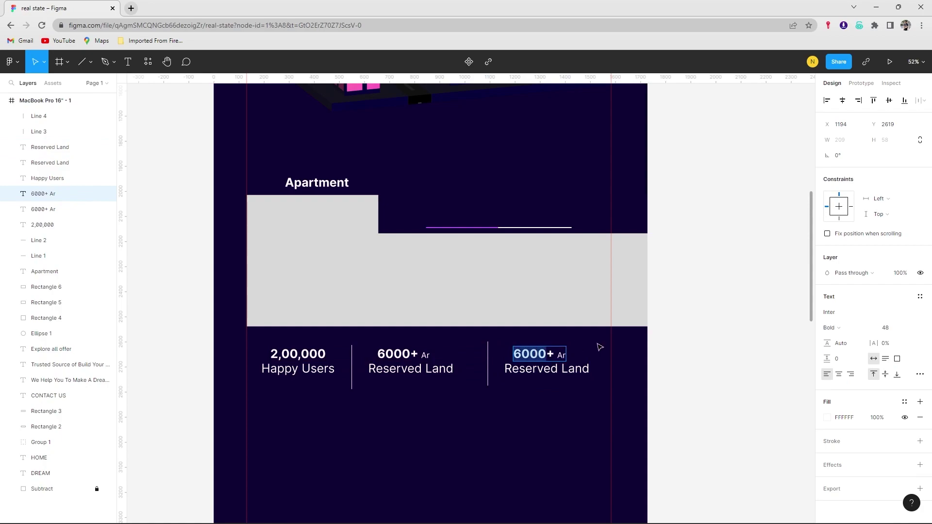
type("100")
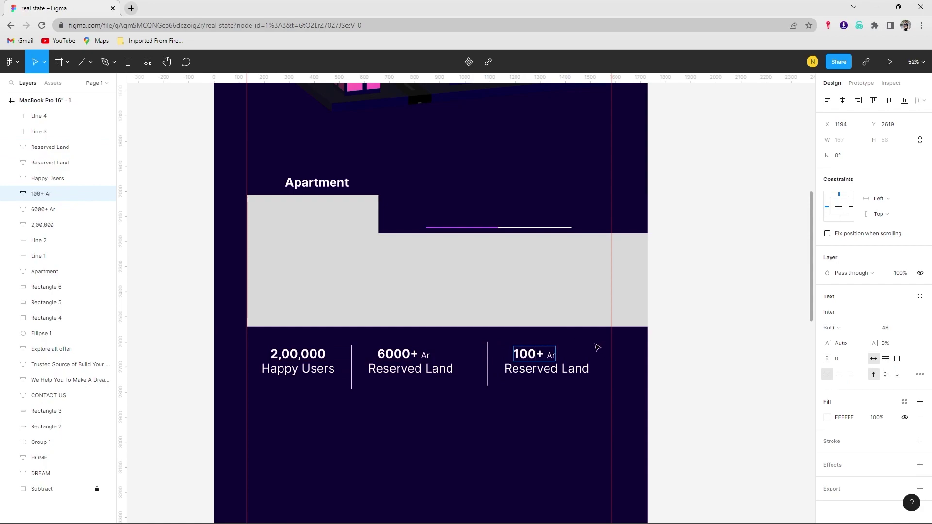
type("K")
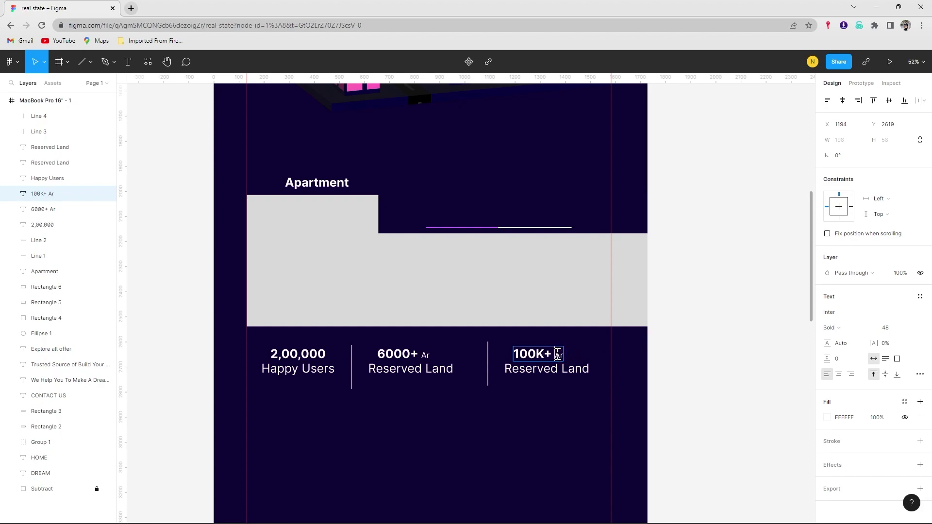
key("BackSpace")
double_click(548, 370)
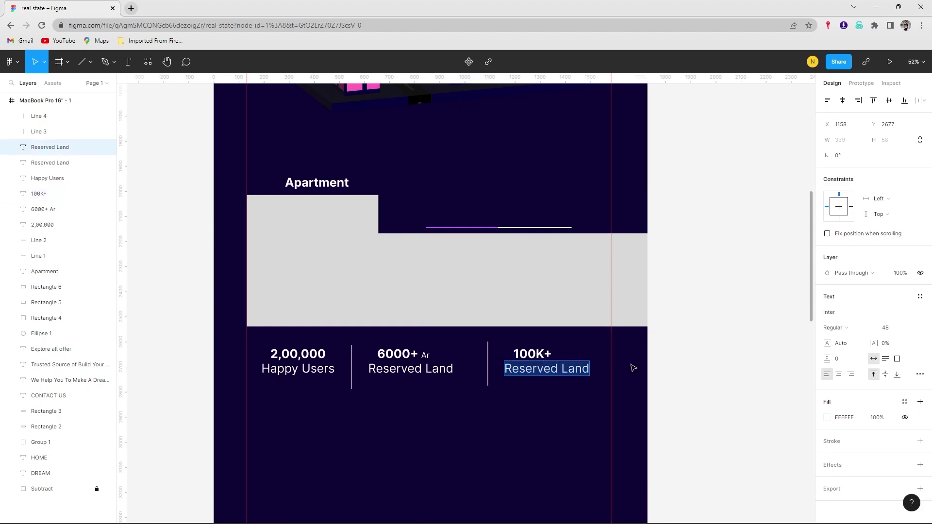
left_click(573, 370)
left_click_drag(505, 369, 590, 370)
type("Under Construction")
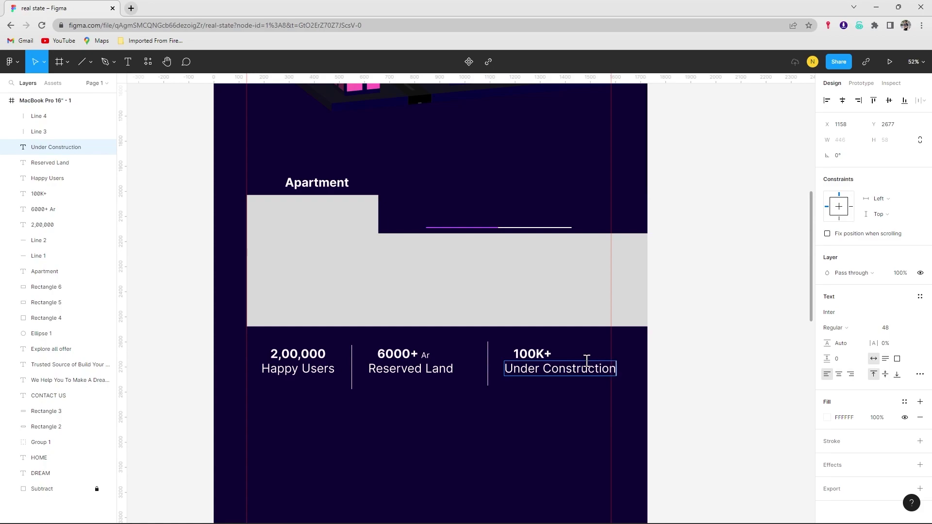
key("Escape")
left_click(503, 405)
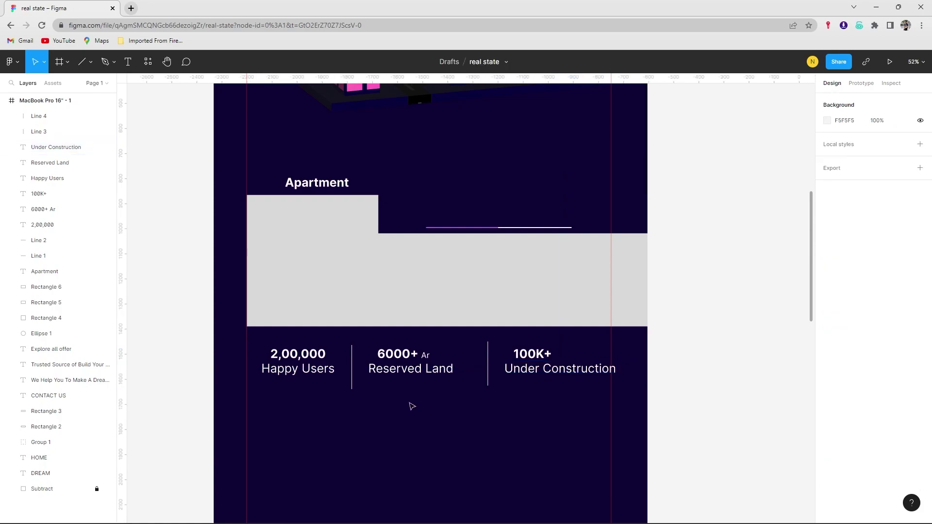
Nudge the whole stats row, texts and dividers, slightly down.
left_click(352, 368)
left_click(387, 400)
left_click_drag(588, 408, 257, 347)
left_click_drag(311, 367, 301, 373)
left_click(385, 388)
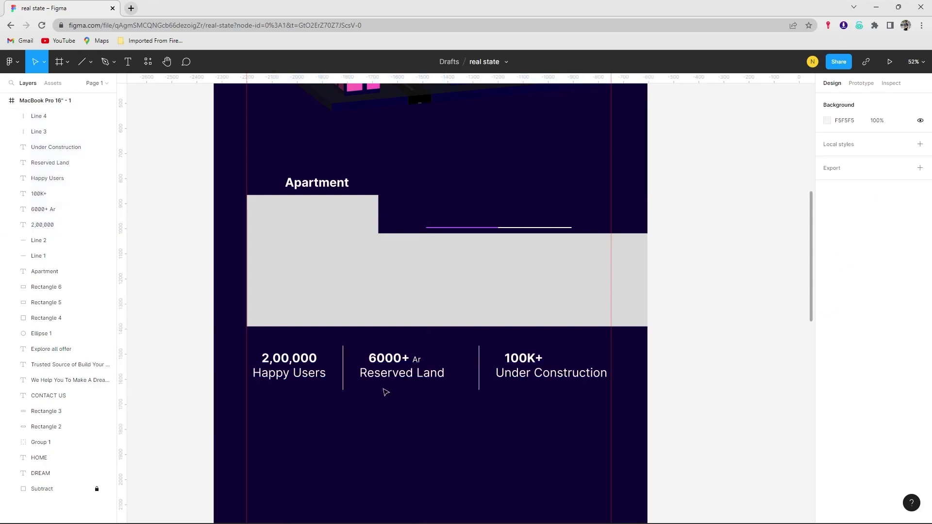
Left-align 100K+, 6000+ Ar and 2,00,000 with their labels' left edges.
left_click(365, 375)
left_click(384, 359, "shift")
left_click(289, 373, "shift")
left_click(289, 360, "shift")
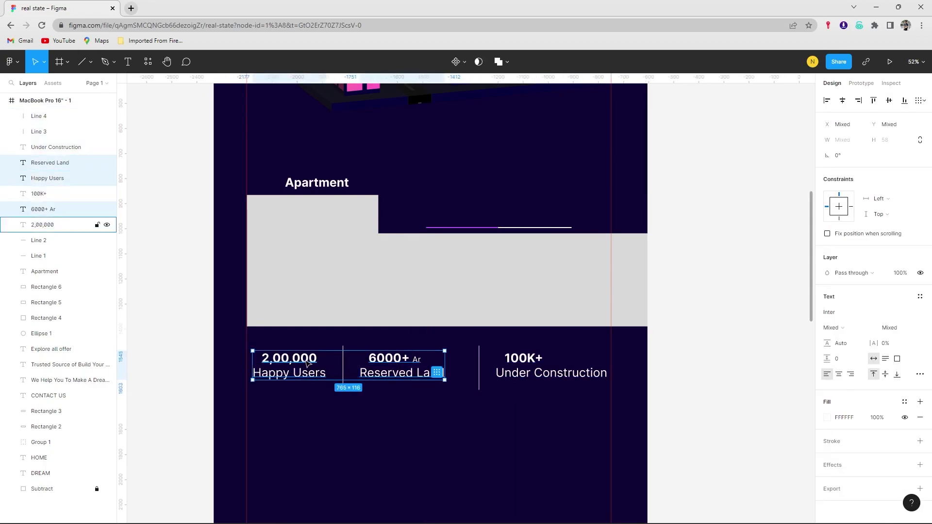
left_click(527, 373)
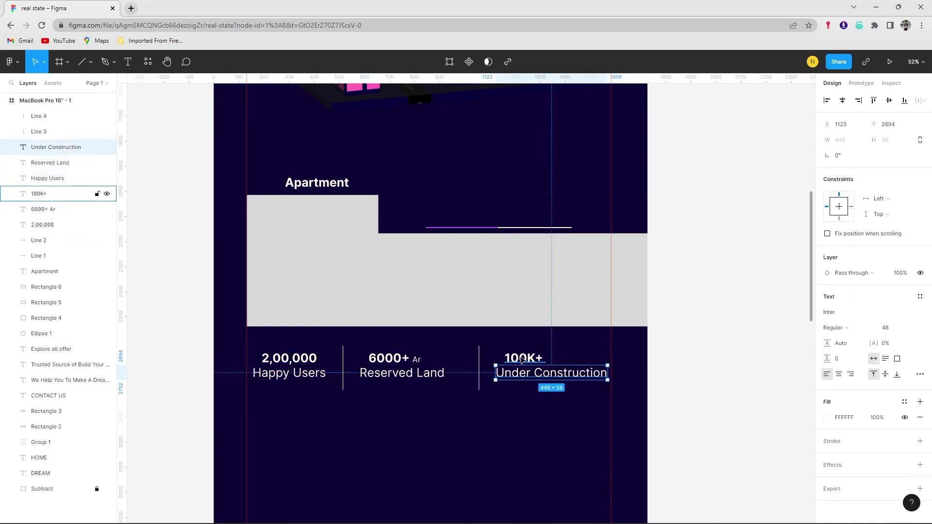
left_click_drag(522, 359, 516, 359)
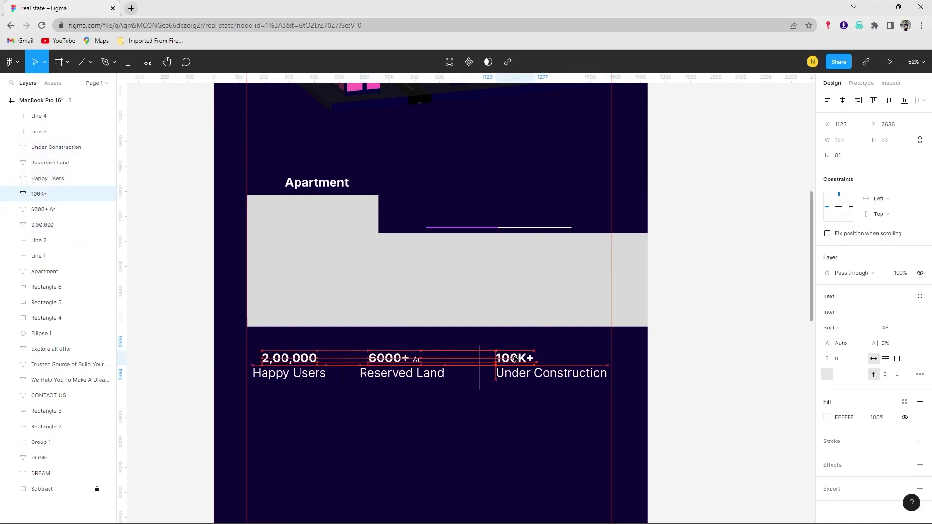
left_click_drag(384, 359, 373, 360)
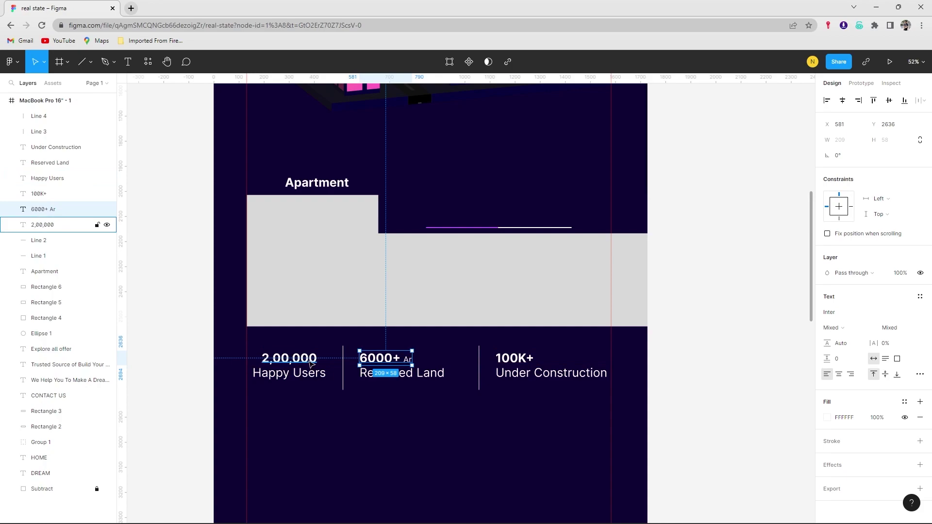
left_click_drag(311, 361, 295, 378)
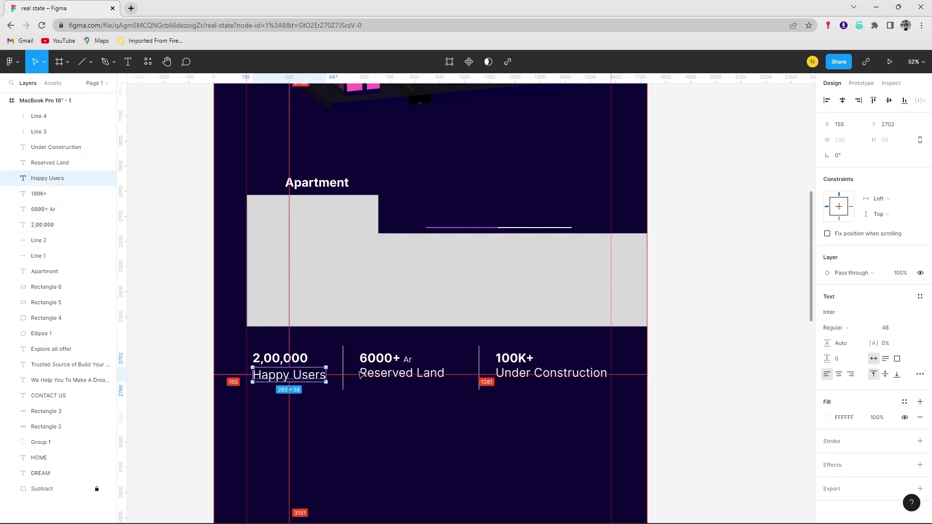
Nudge the Reserved Land label down a few pixels to match the others.
left_click(374, 359)
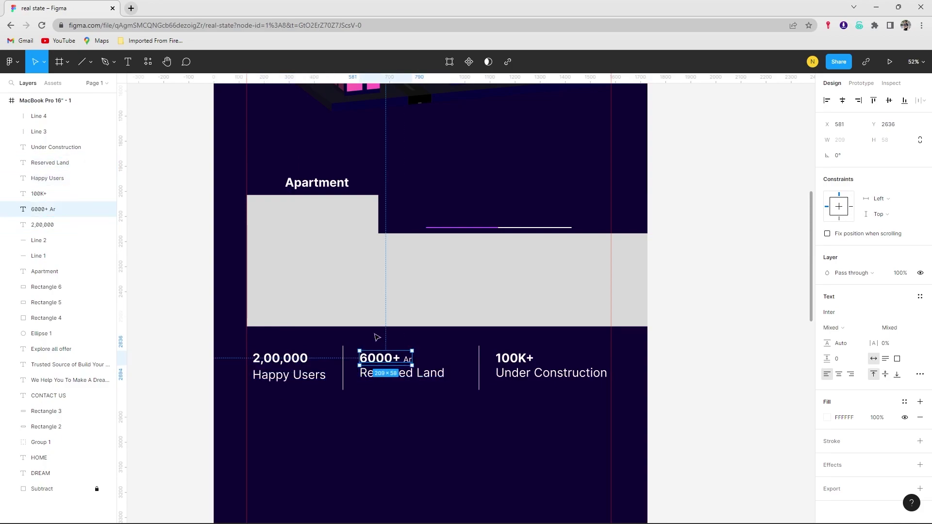
left_click(301, 360)
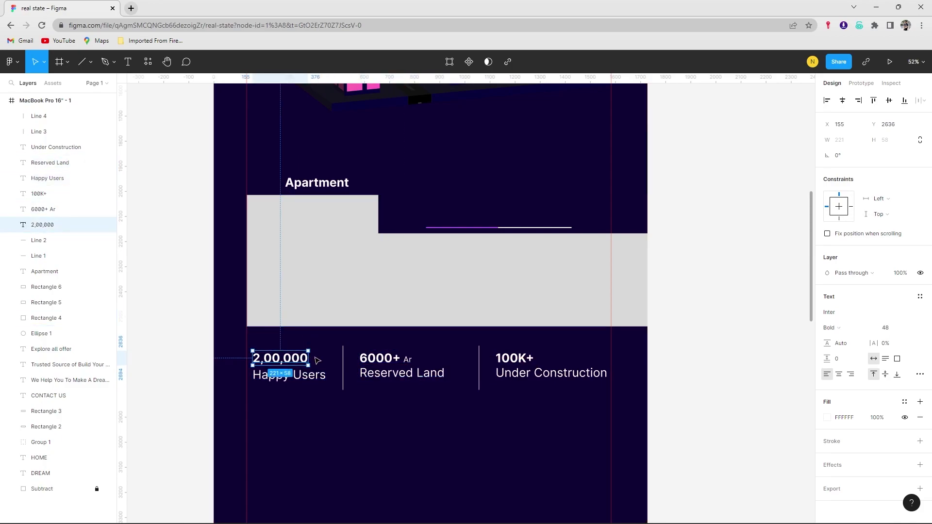
left_click(381, 359)
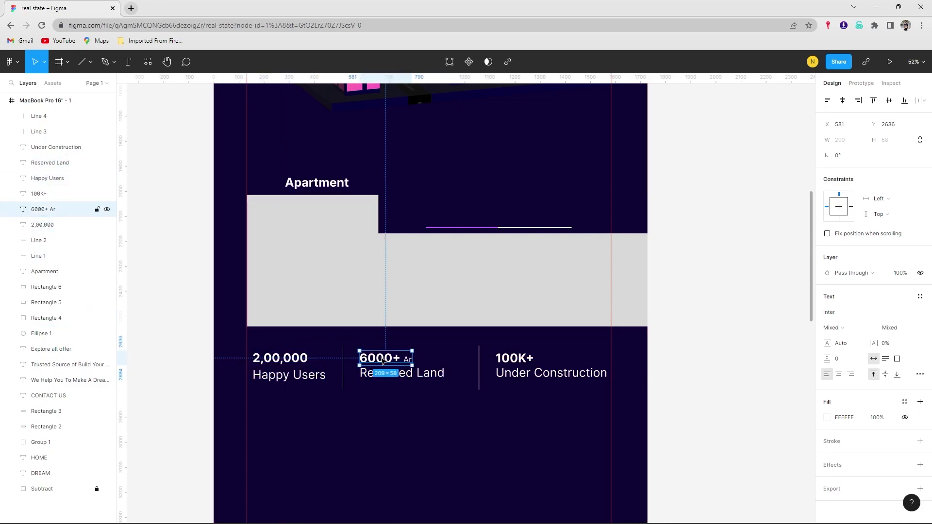
left_click(507, 359)
left_click(398, 373)
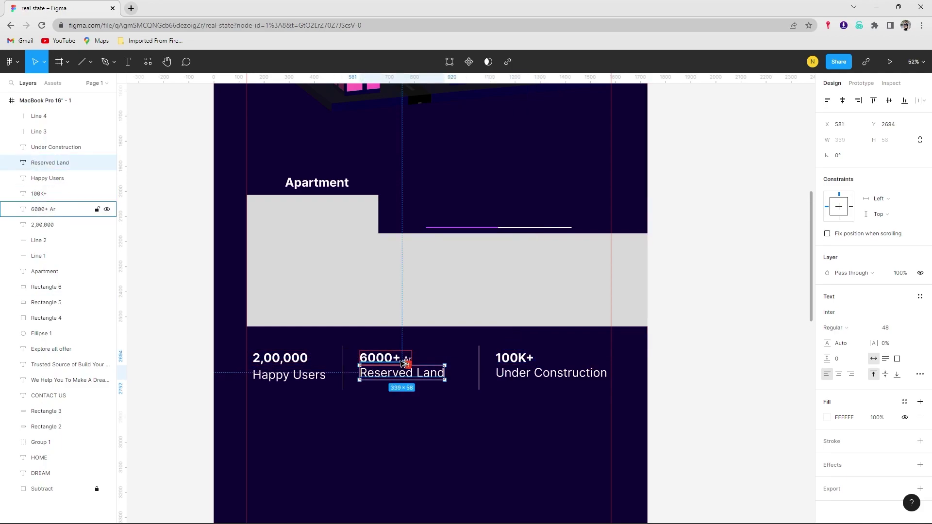
key("Down")
key("Down")
key("Down")
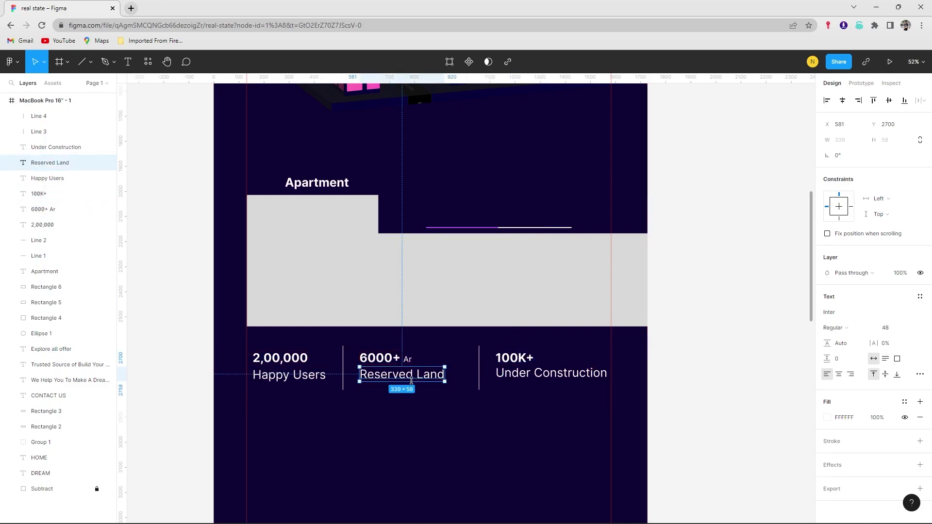
Group each number with its label: Happy Users, Reserved Land and Under Construction.
left_click(290, 373)
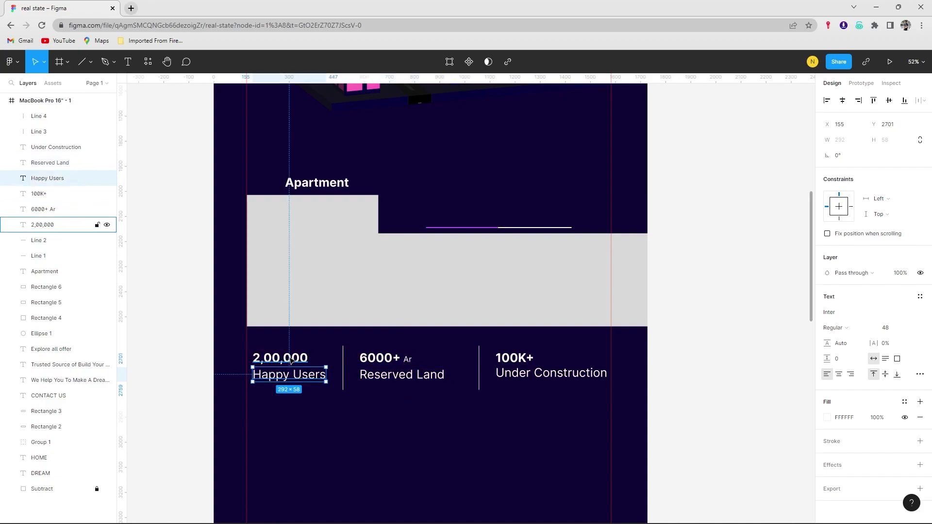
left_click(292, 358, "shift")
key("ctrl+g")
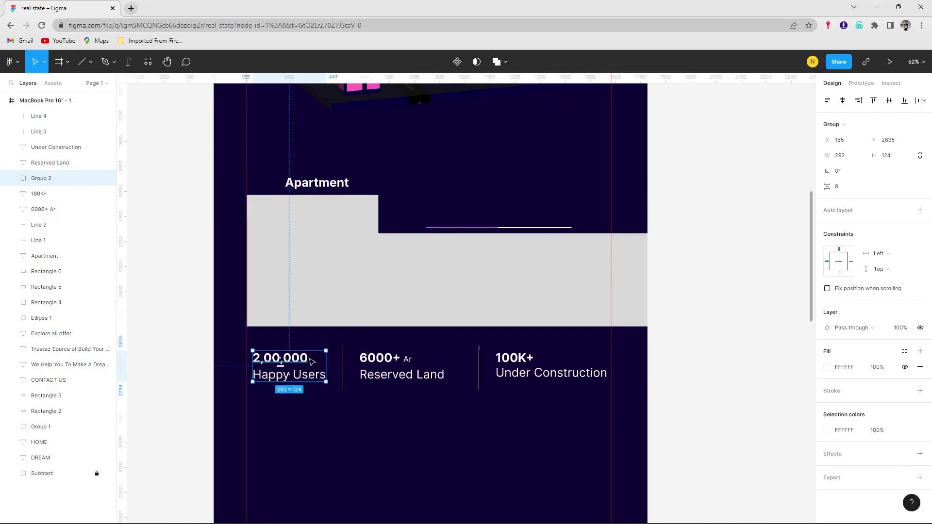
left_click(384, 374)
key("ctrl+g")
left_click(522, 371)
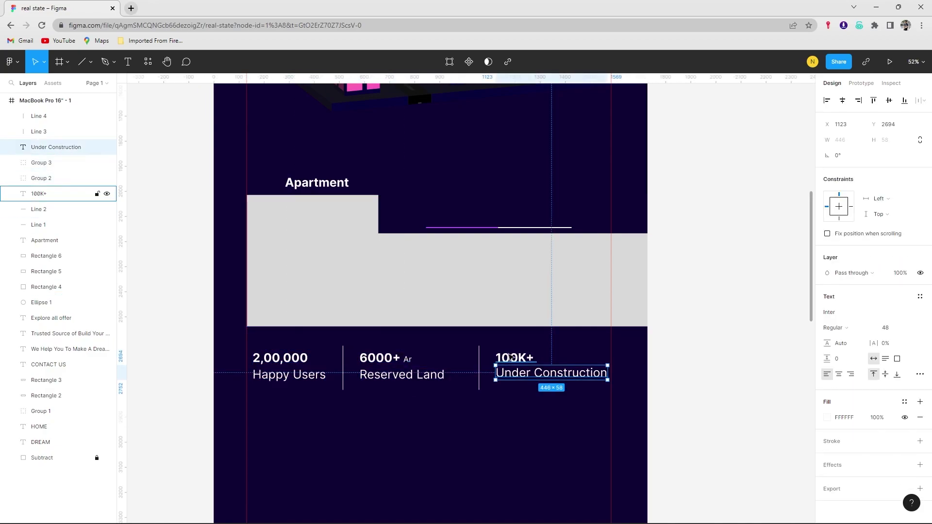
left_click_drag(522, 363, 519, 360)
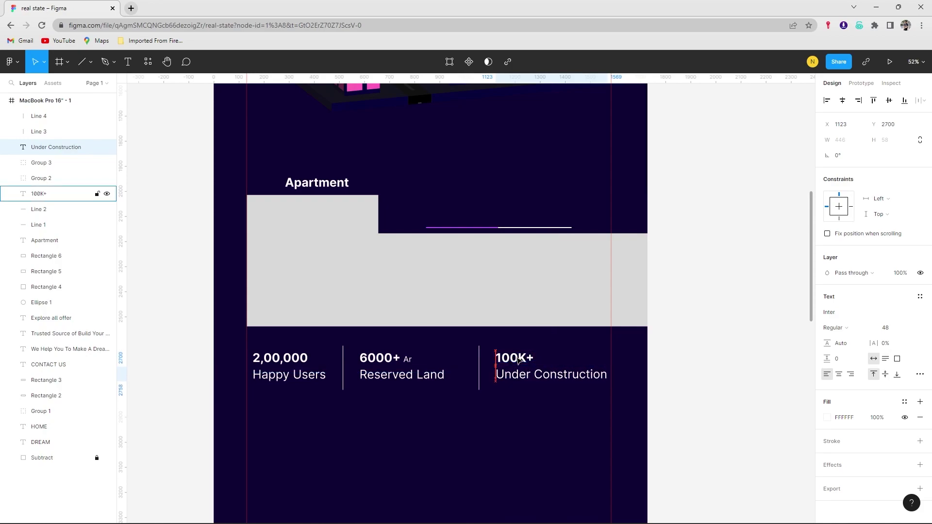
left_click(516, 359, "shift")
key("ctrl+g")
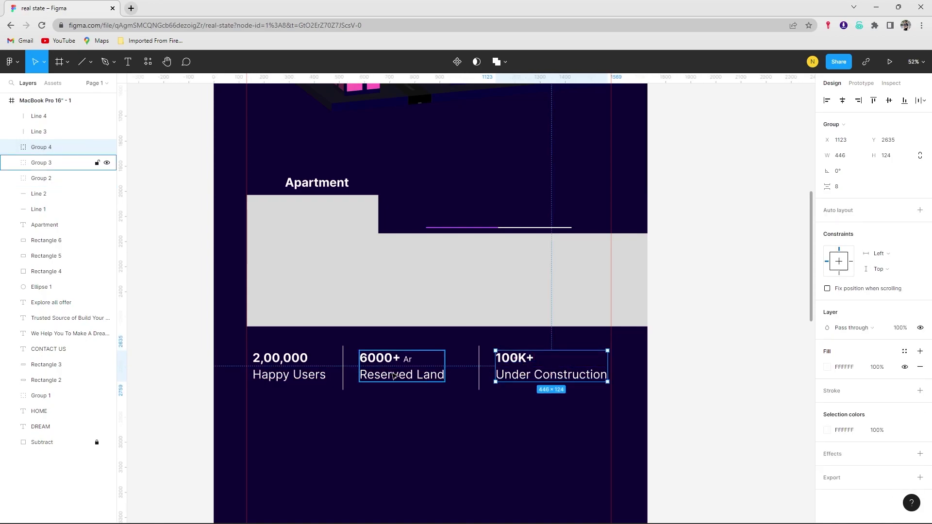
Distribute the three stat groups evenly across the row, 168 apart.
left_click(389, 375, "shift")
left_click(322, 374, "shift")
left_click(921, 100)
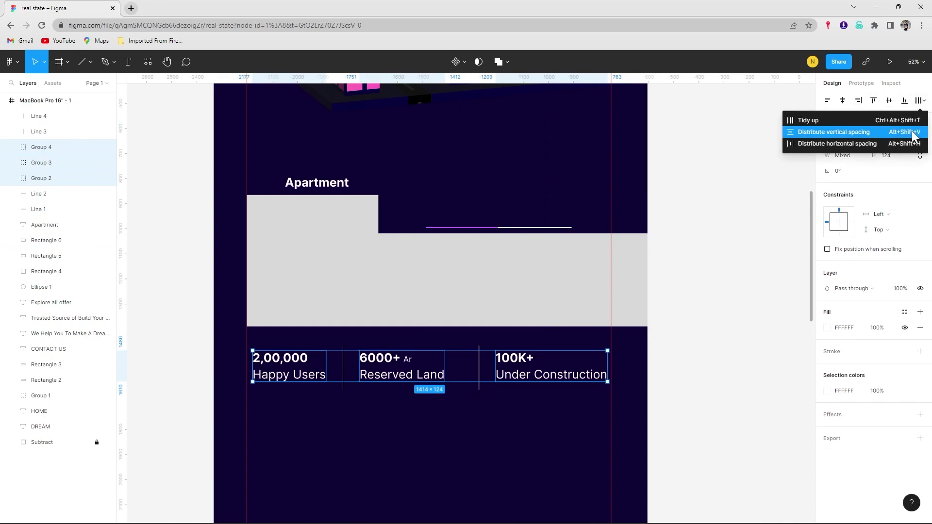
left_click(885, 144)
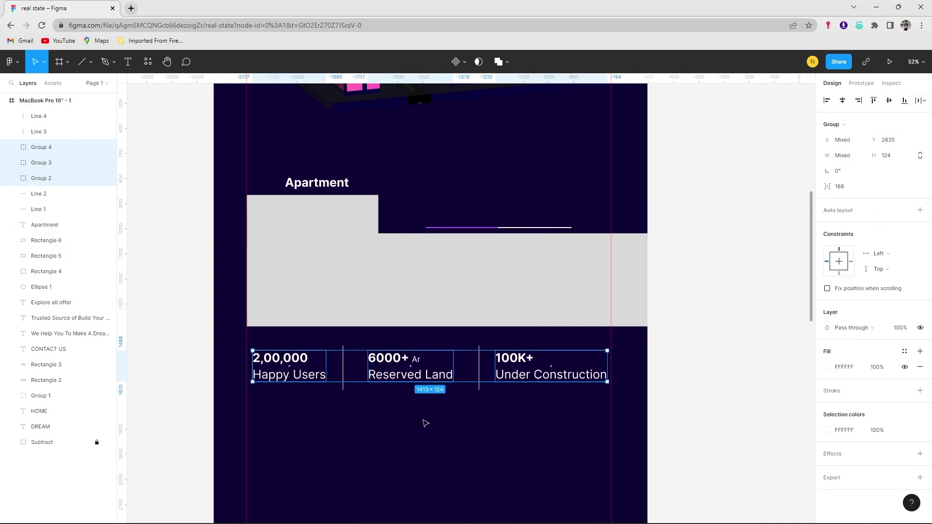
left_click(514, 410)
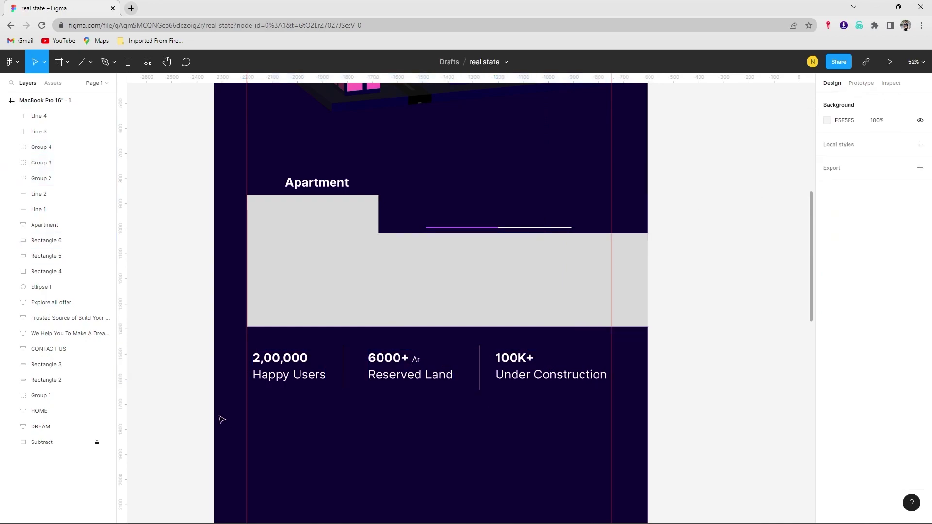
Group the purple and white slider line segments and shift the group left.
left_click(461, 228)
left_click(514, 229, "shift")
key("ctrl+g")
left_click_drag(515, 229, 483, 229)
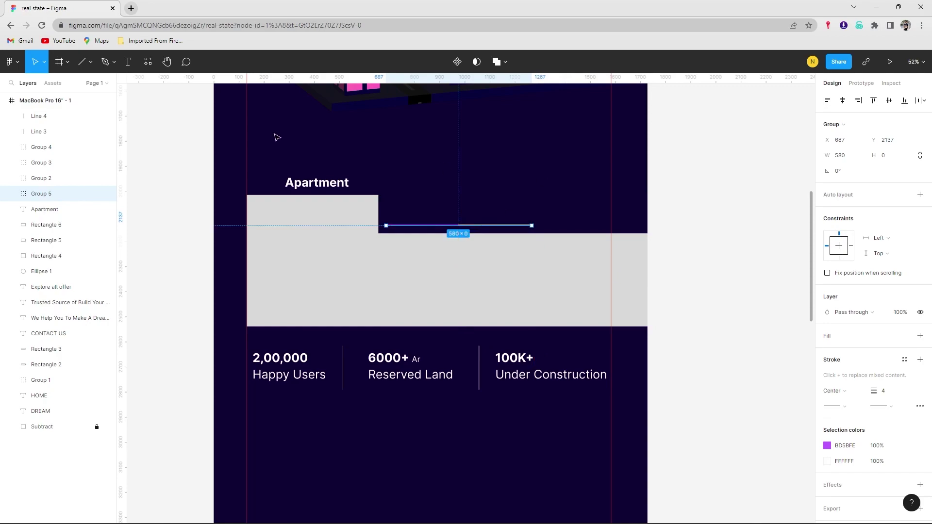
Draw an 83×83 square at 20% fill opacity and duplicate it to the right.
key("r")
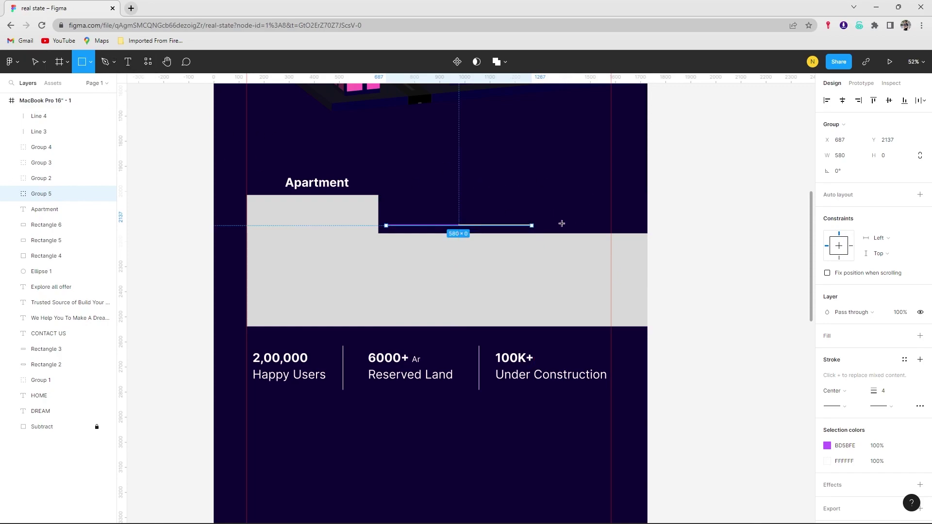
left_click_drag(544, 207, 565, 228)
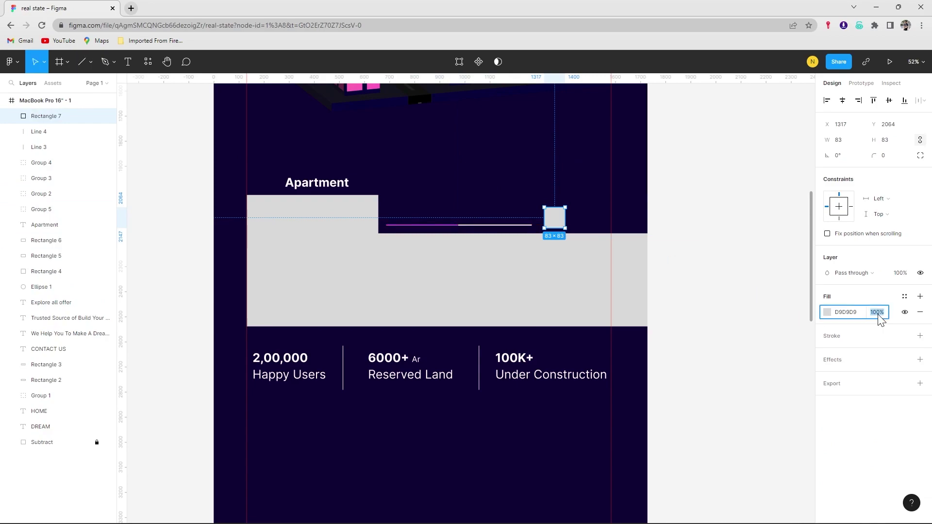
type("20")
left_click(591, 204)
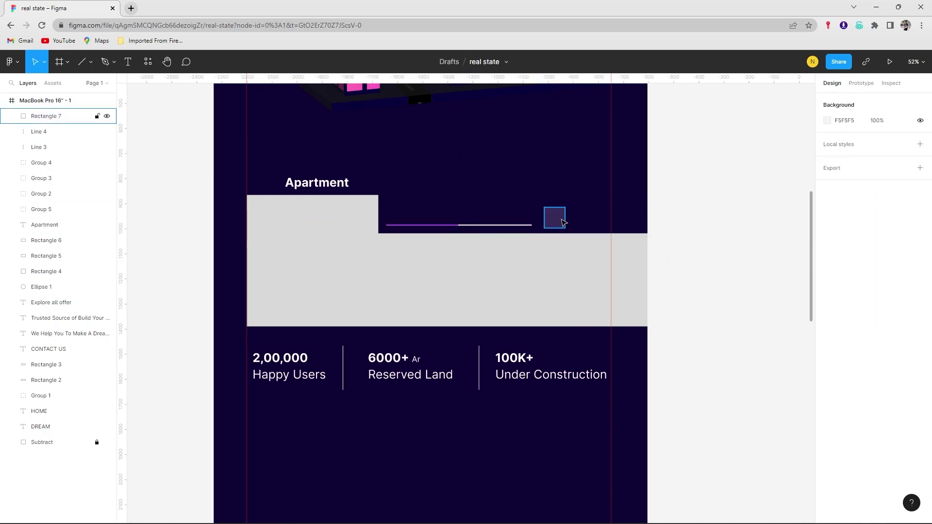
left_click_drag(562, 223, 602, 222)
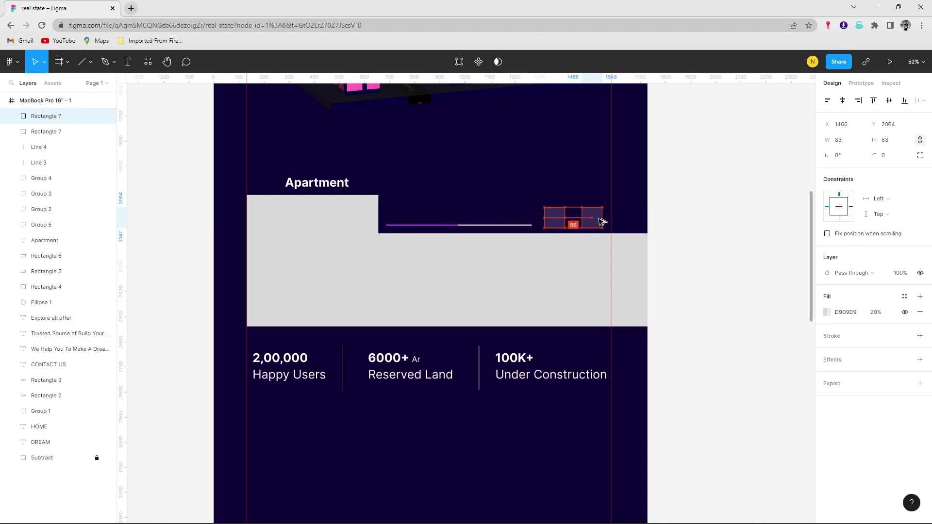
left_click(550, 186)
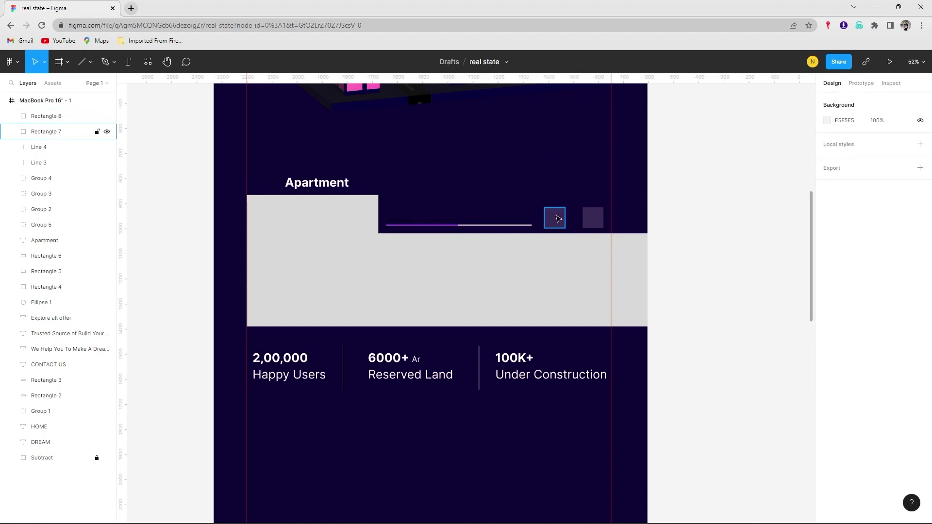
left_click(90, 62)
left_click(43, 107)
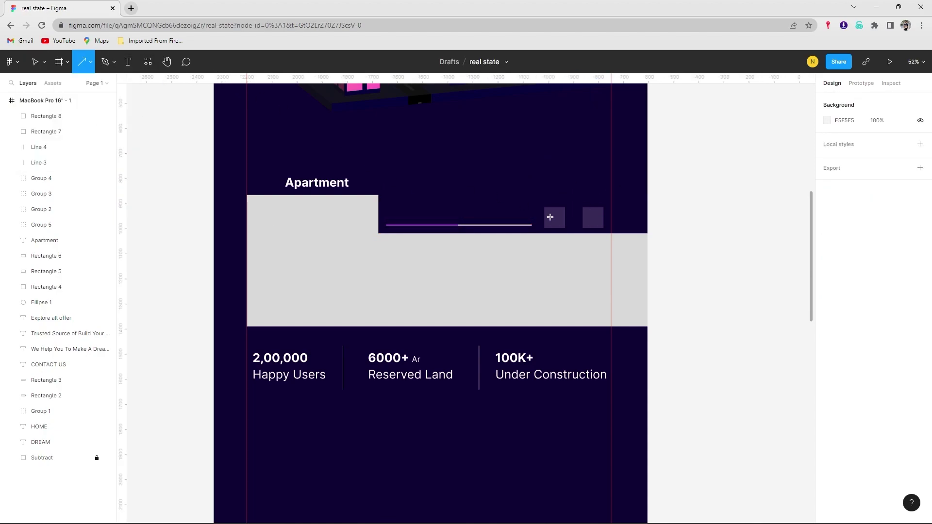
Draw a short white arrow inside the right square.
left_click_drag(550, 217, 693, 217)
scroll(575, 211, "up", 1)
scroll(575, 210, "up", 5)
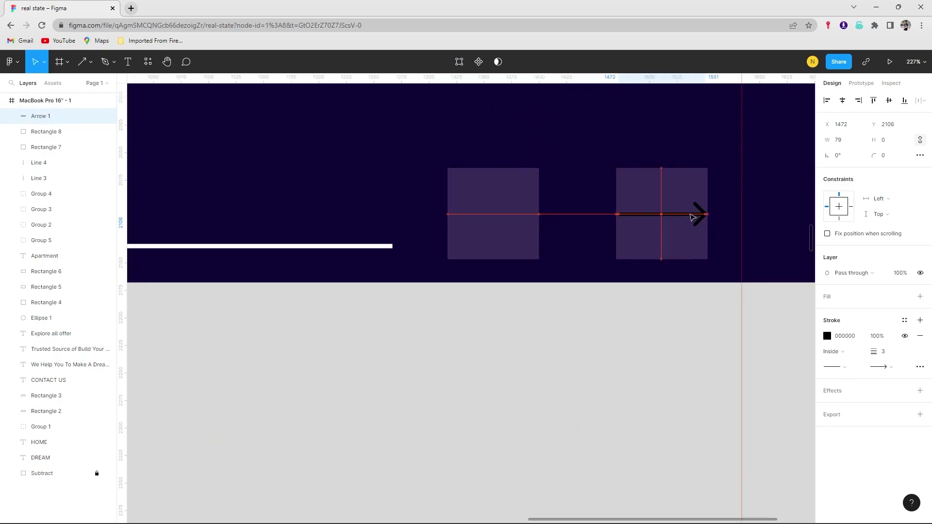
mouse_move(617, 214)
left_mouse_down()
mouse_move(699, 213)
mouse_move(663, 216)
left_mouse_up()
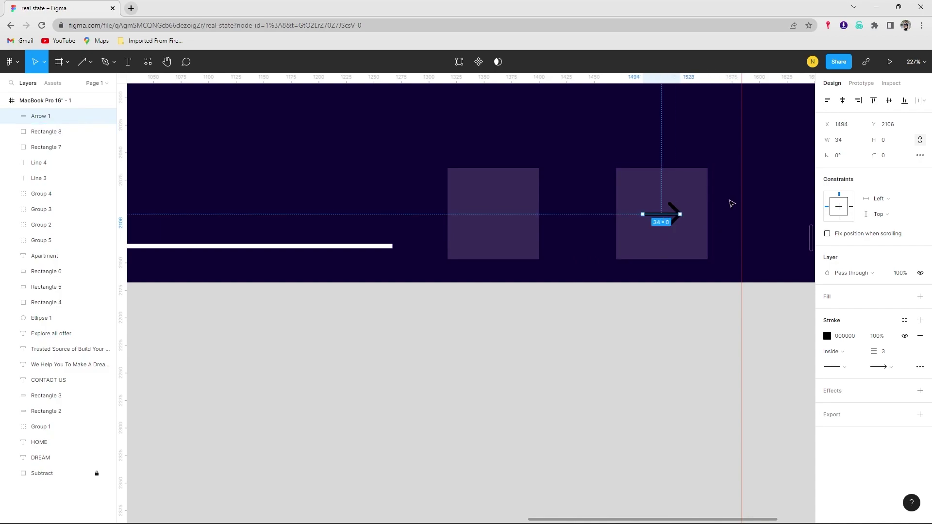
left_click(678, 178)
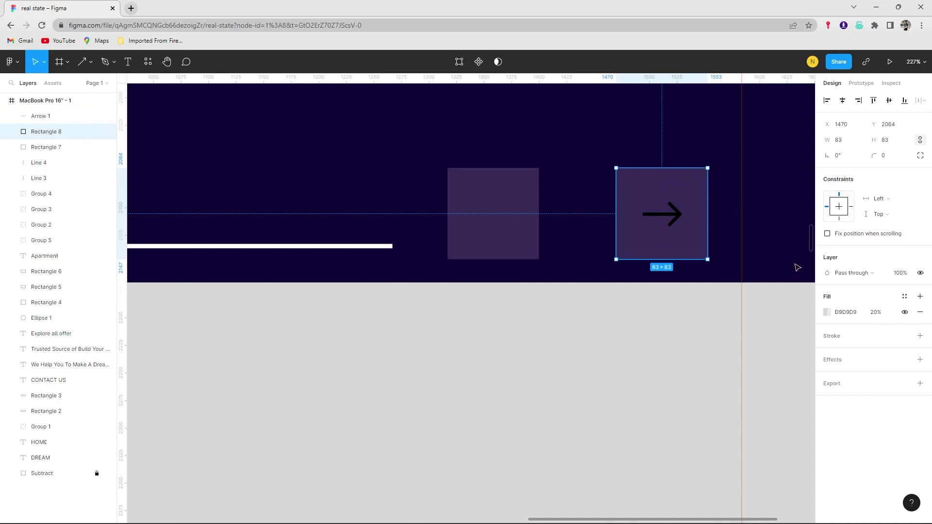
left_click(678, 217)
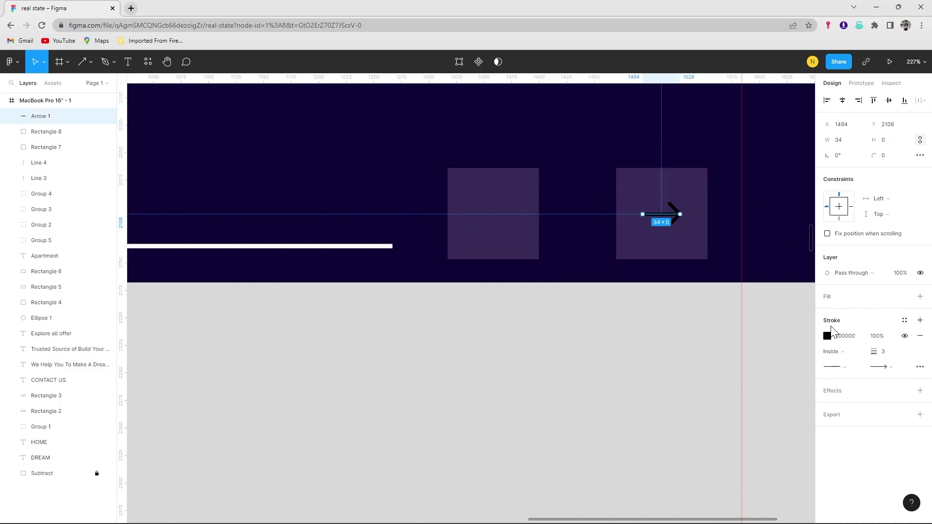
left_click(828, 336)
left_click_drag(745, 307, 700, 275)
left_click(804, 271)
Copy the arrow into the left square and flip it to point left.
left_click(532, 204)
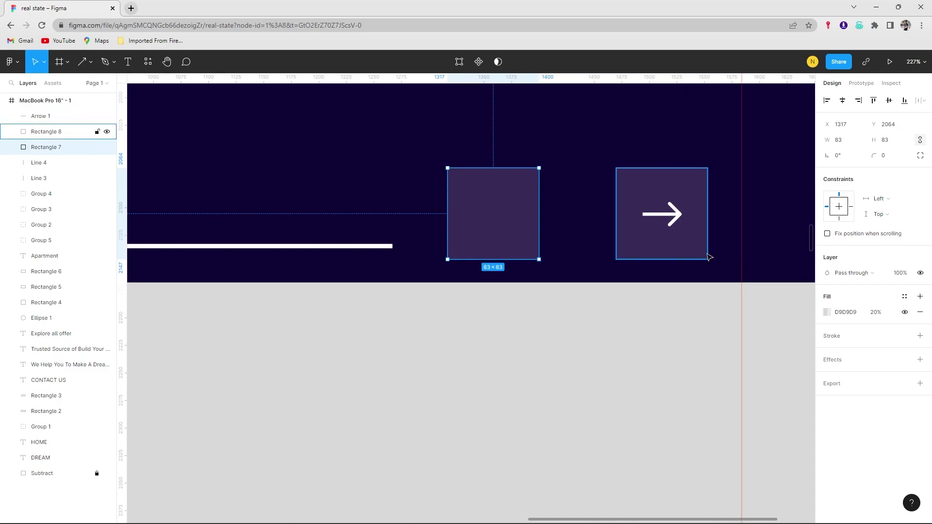
left_click_drag(666, 221, 445, 216)
left_click(587, 219)
scroll(537, 222, "down", 5, "ctrl")
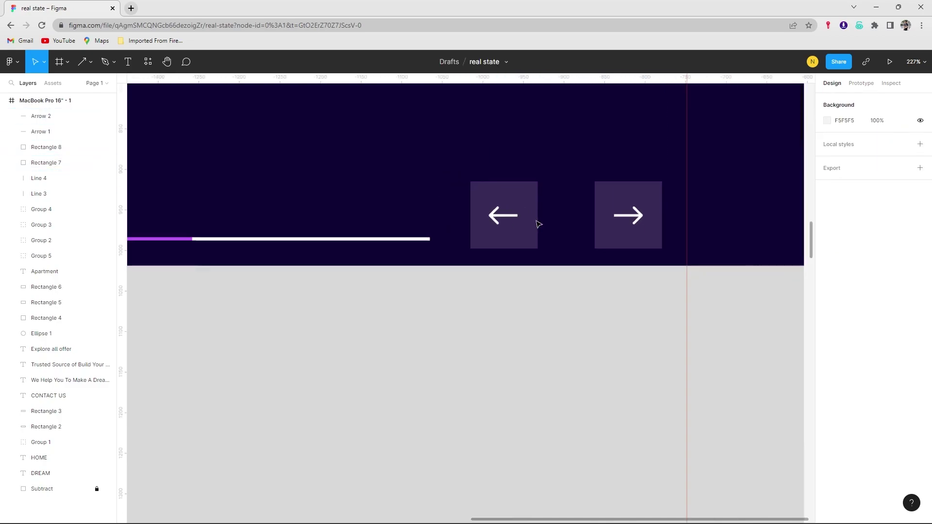
scroll(543, 224, "up", 5, "ctrl")
Give the left square a 2px white border.
left_click(515, 199)
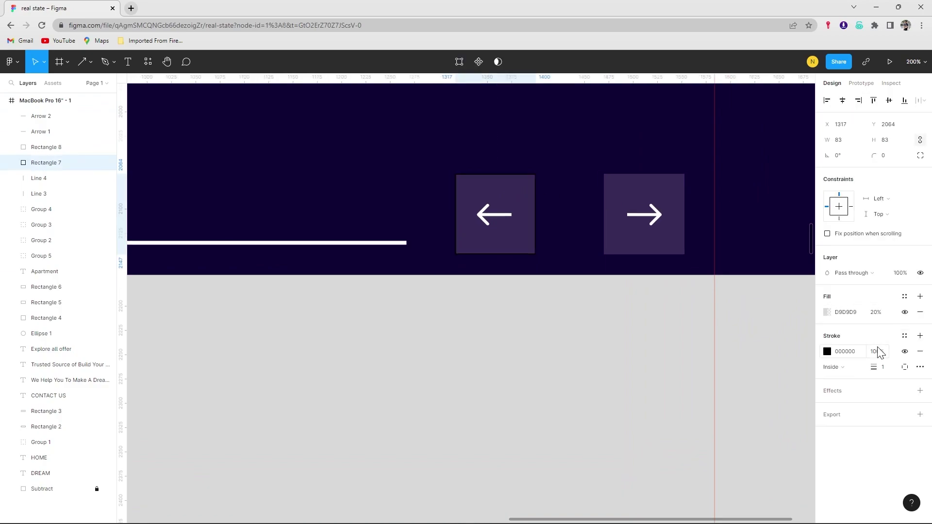
left_click_drag(873, 368, 860, 372)
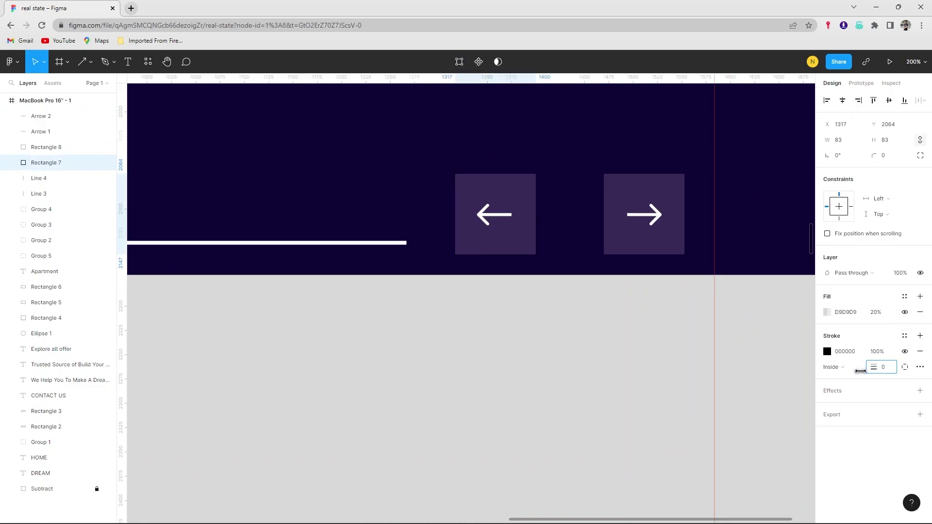
type("2")
key("Return")
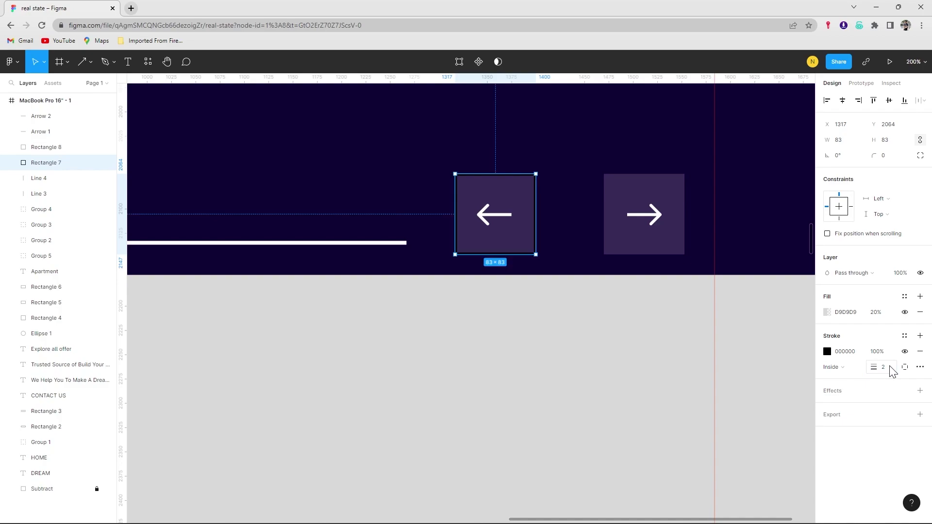
left_click(556, 211)
key("ctrl+z")
left_click(827, 351)
left_click(663, 189)
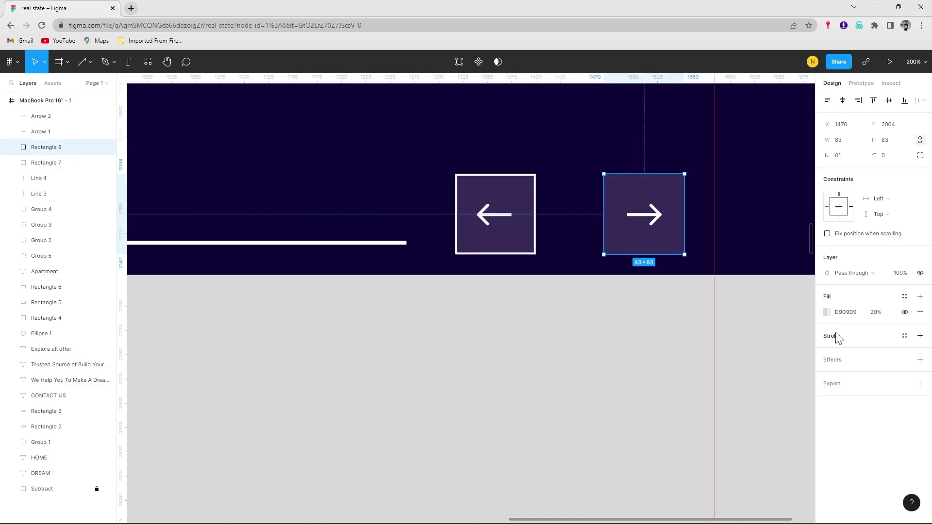
Add a white FFFFFF border to the right square as well.
left_click(920, 336)
left_click(827, 351)
type("FFFFFF")
left_click(712, 191)
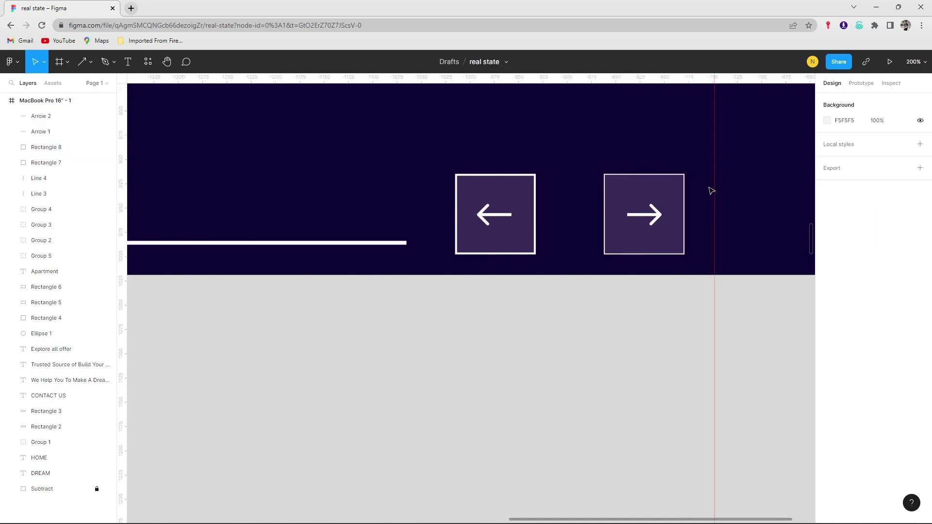
left_click(46, 162)
left_click(883, 367)
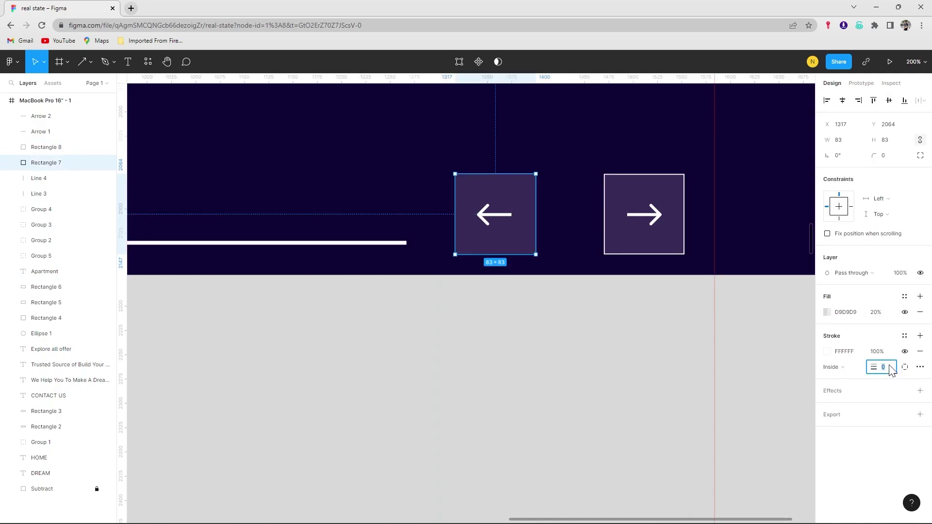
left_click(705, 150)
scroll(534, 161, "down", 5)
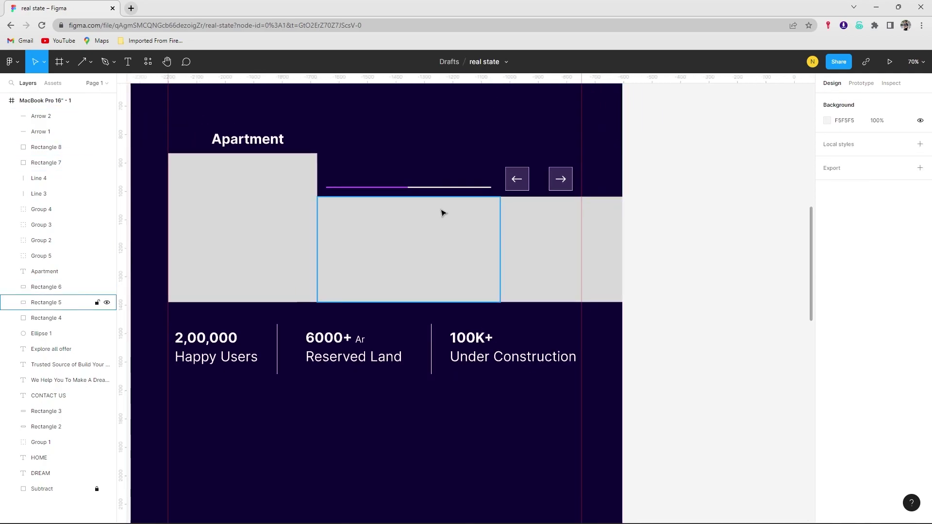
Add a new 'Service' text box below the stats row.
scroll(443, 213, "down", 4)
scroll(395, 149, "up", 4)
scroll(378, 221, "down", 2)
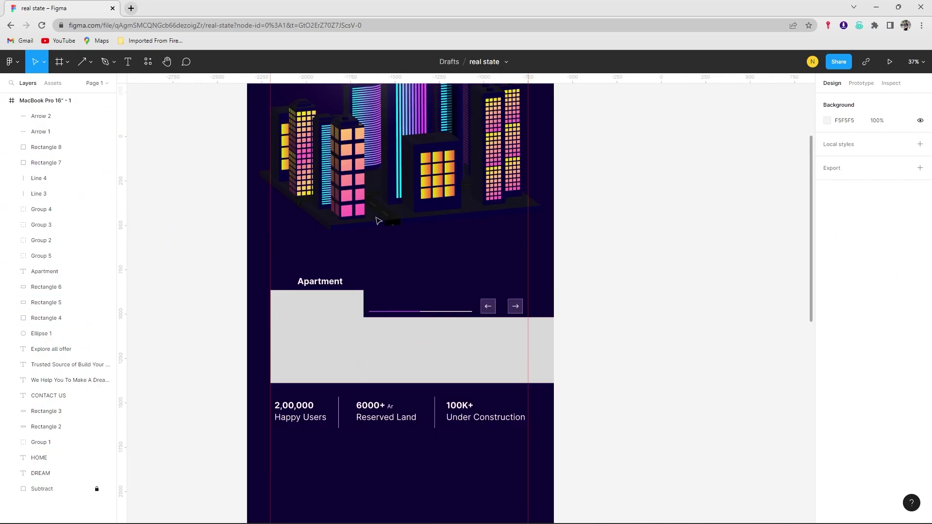
scroll(378, 221, "up", 4)
scroll(377, 224, "up", 2)
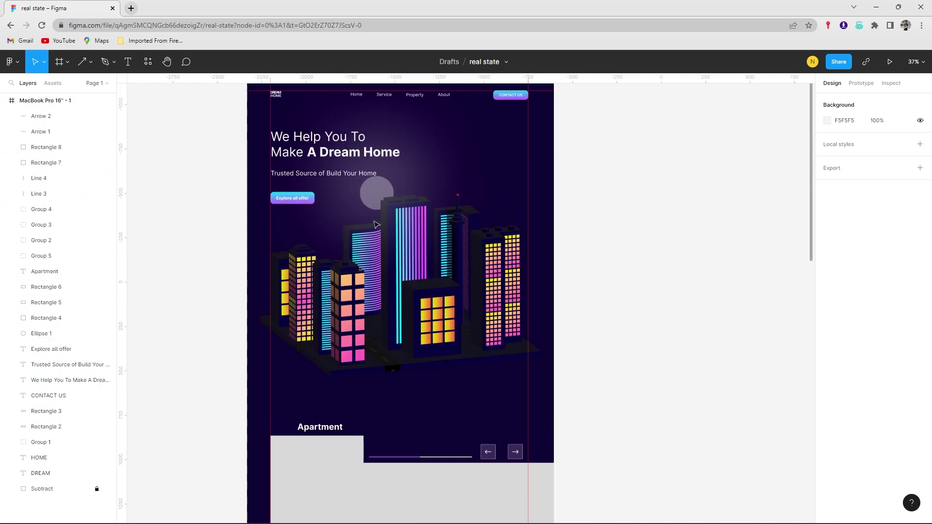
scroll(376, 224, "down", 2)
scroll(376, 226, "down", 2)
scroll(374, 229, "down", 5)
scroll(374, 231, "down", 2)
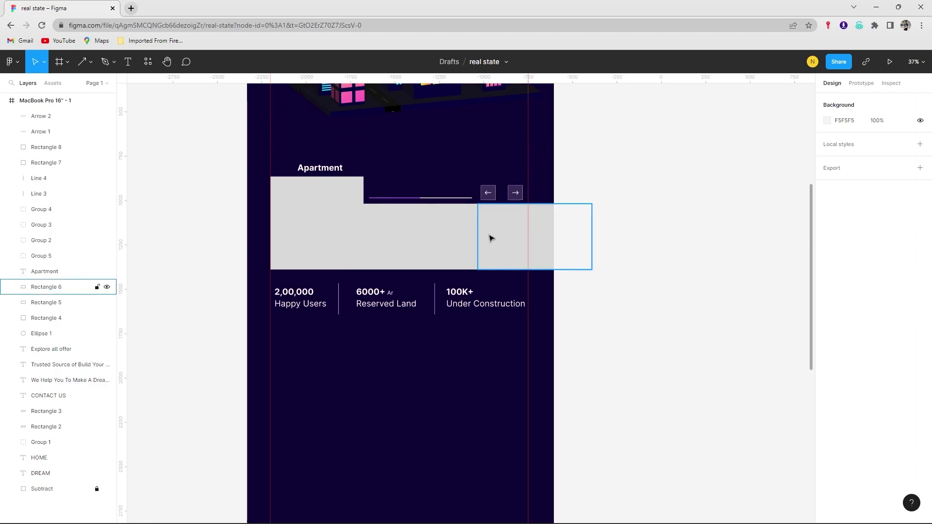
scroll(491, 238, "down", 7)
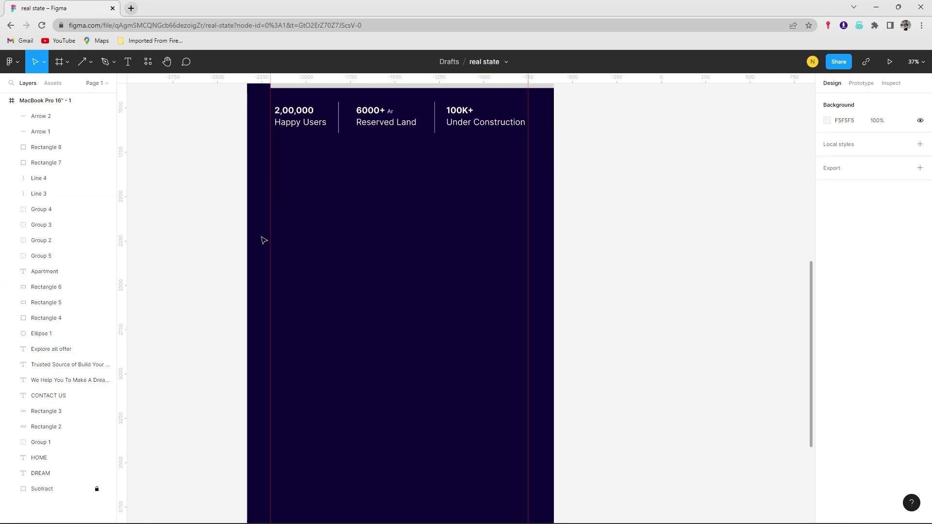
key("t")
left_click(285, 163)
type("Service")
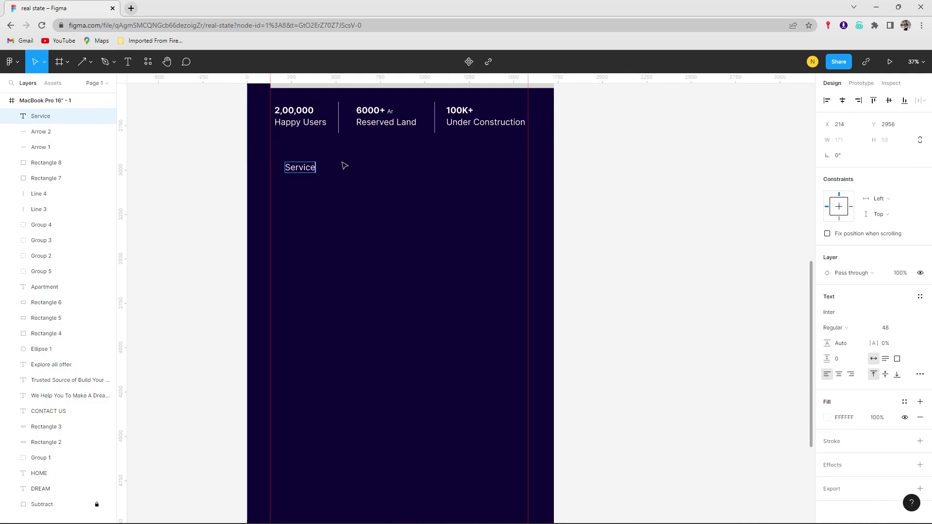
Make Service size 64 bold and align it with the left content edge.
left_click(884, 328)
left_click(836, 328)
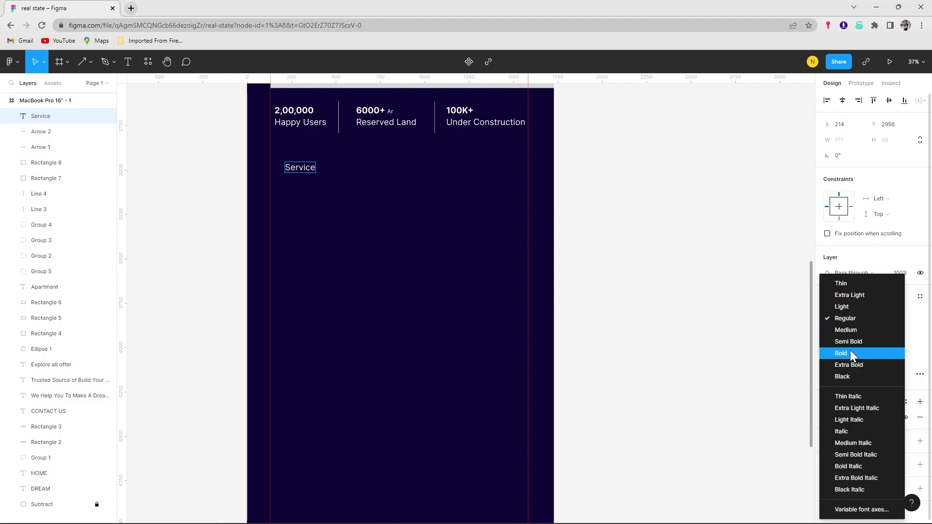
key("Escape")
left_click(908, 330)
left_click(888, 340)
left_click(835, 327)
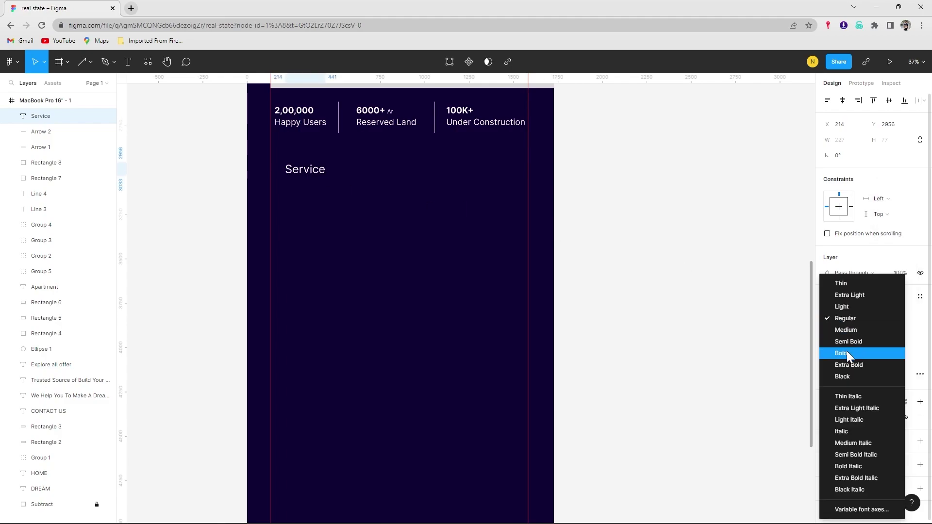
left_click(848, 354)
left_click_drag(312, 173, 297, 178)
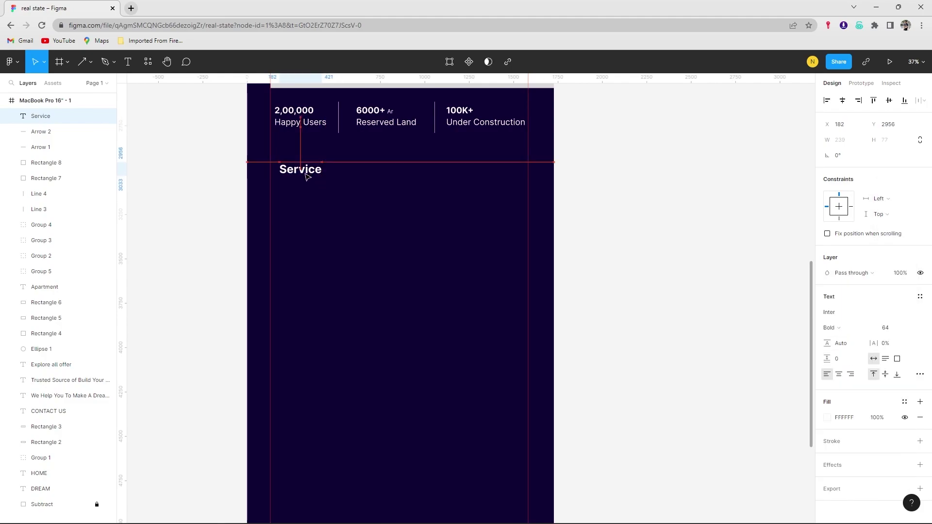
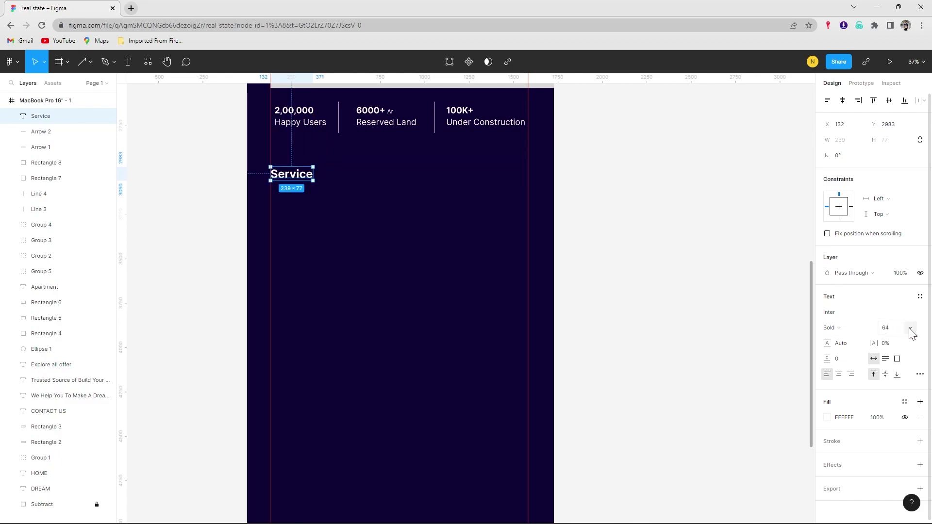
Copy the Happy Users text below Service as two list items, Architecture and Interior.
left_click(396, 207)
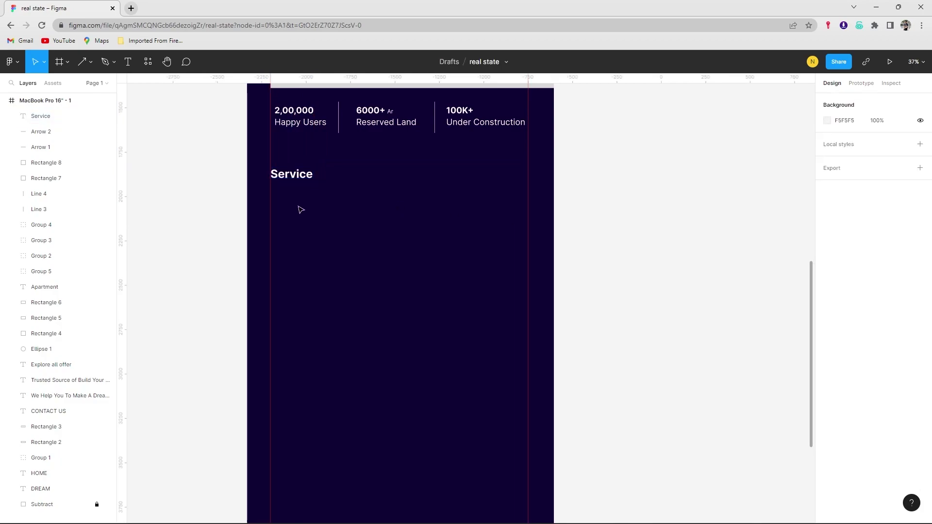
double_click(308, 126)
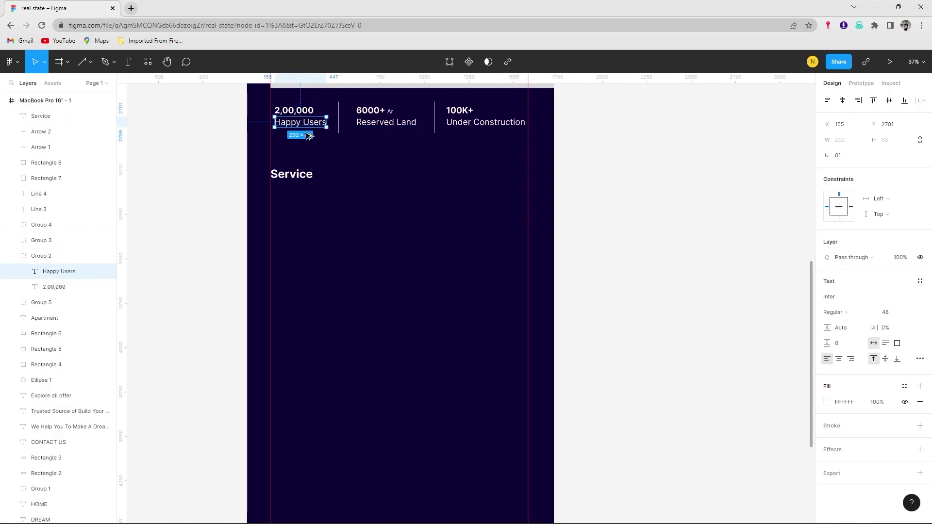
left_click_drag(306, 124, 301, 203)
key("Return")
type("Architecture")
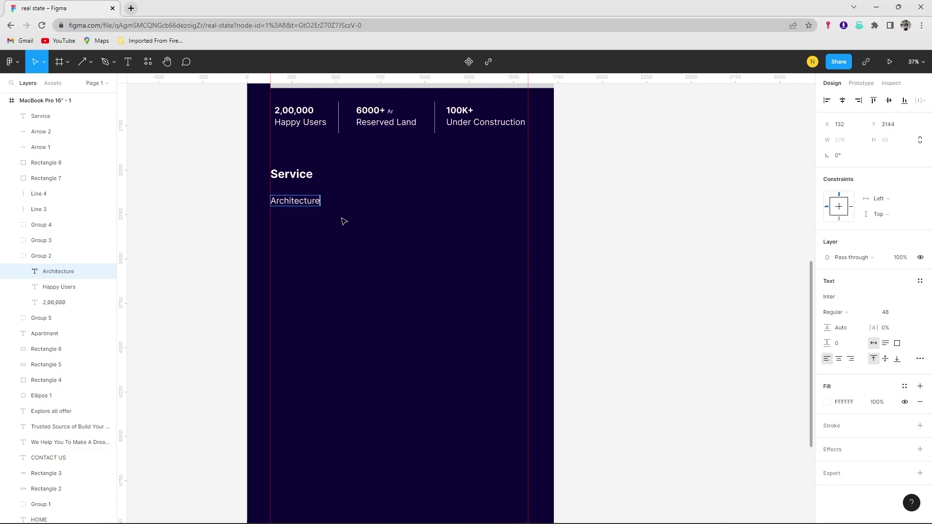
key("Escape")
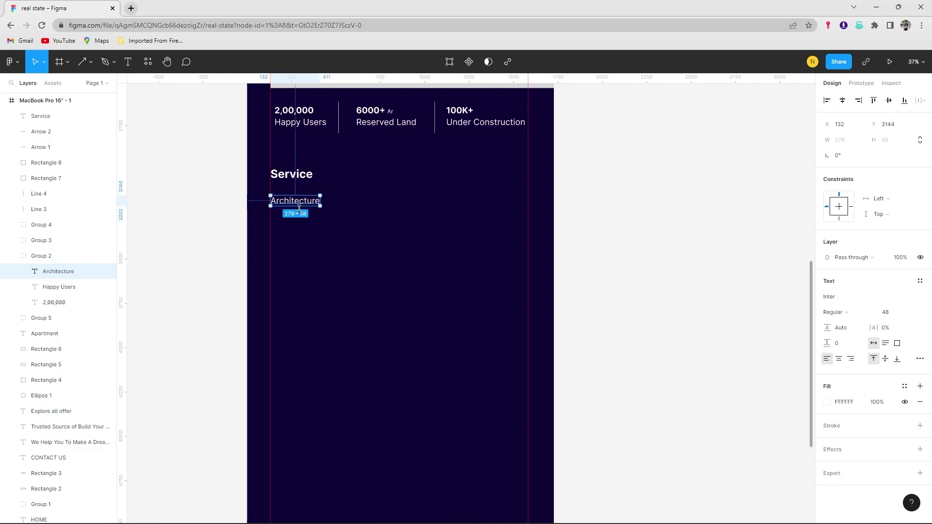
left_click_drag(304, 202, 304, 221)
key("Return")
type("Interior")
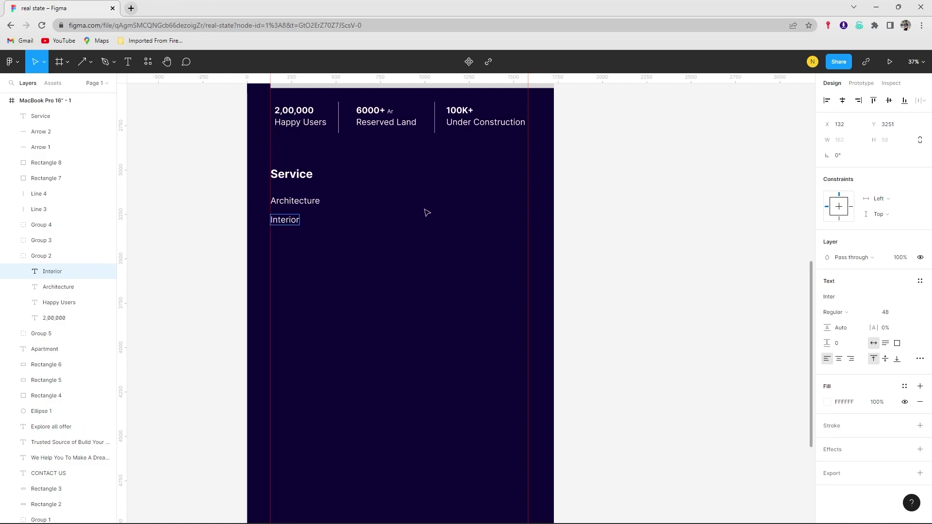
key("Escape")
Add a Sell A Home item below Interior and set the Service heading to size 96.
left_click_drag(290, 225, 290, 248)
key("Return")
type("Sell A Home")
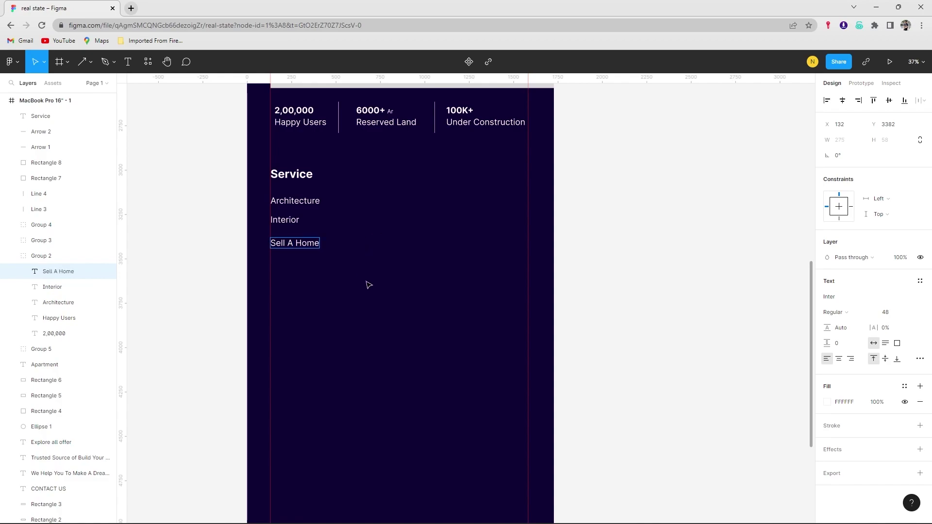
key("Escape")
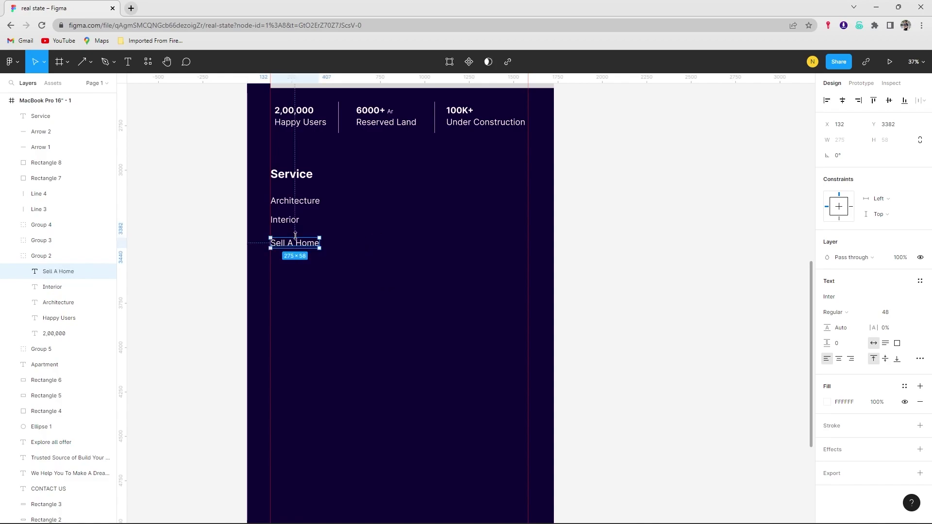
left_click(40, 116)
left_click(902, 328)
type("96")
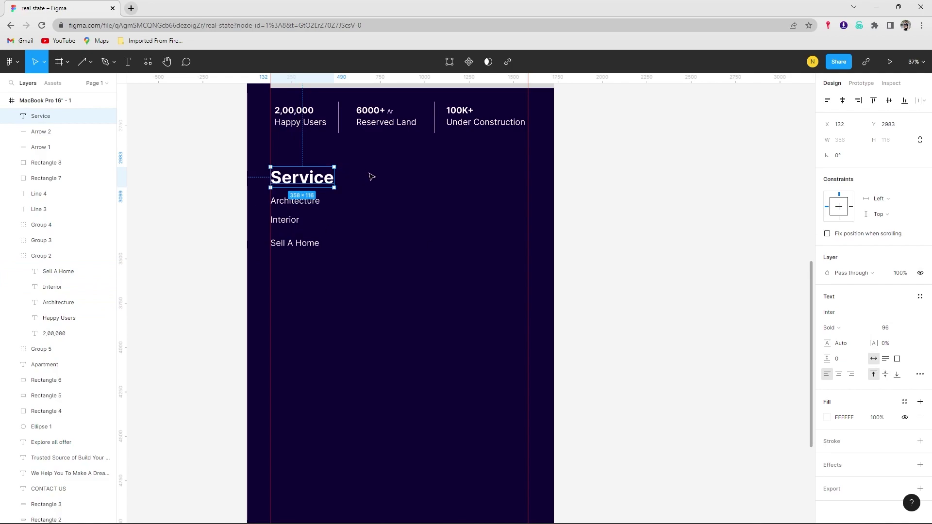
Ungroup Group 2 so the list texts become separate items.
left_click(298, 204)
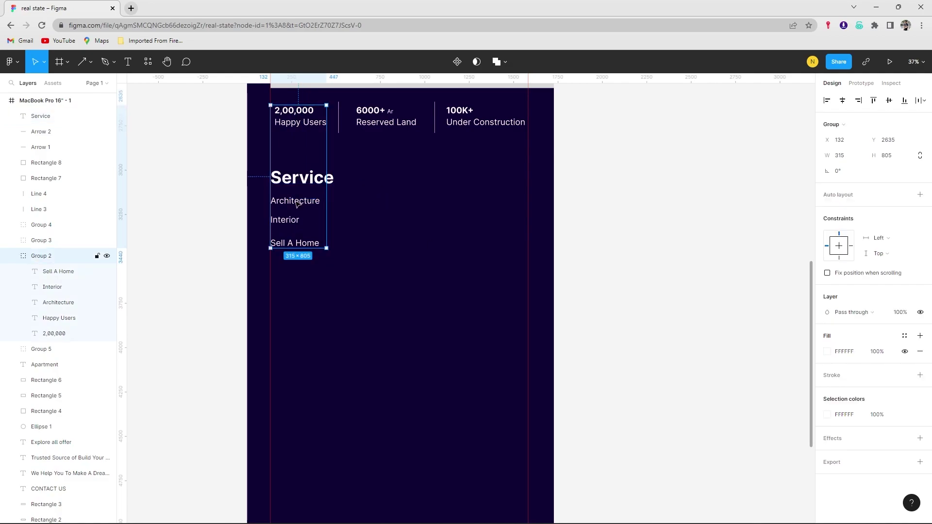
right_click(295, 200)
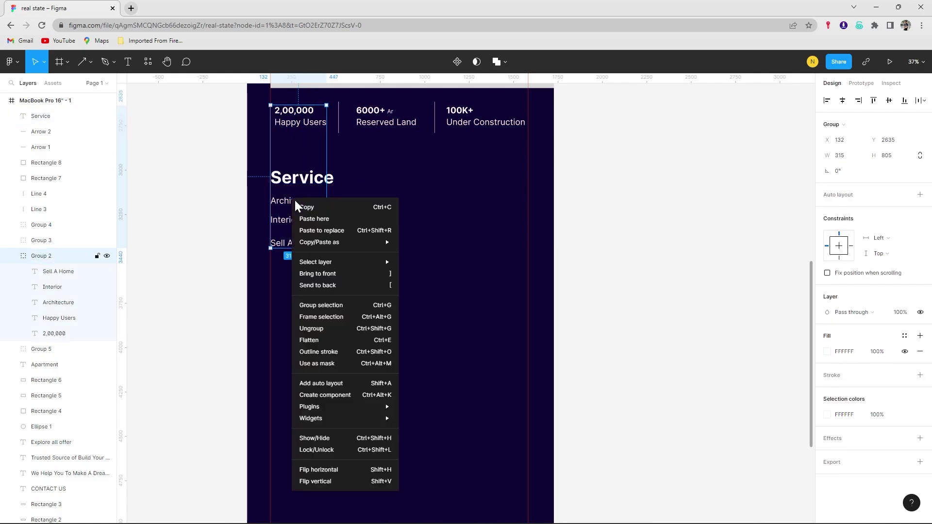
left_click(345, 329)
left_click(346, 261)
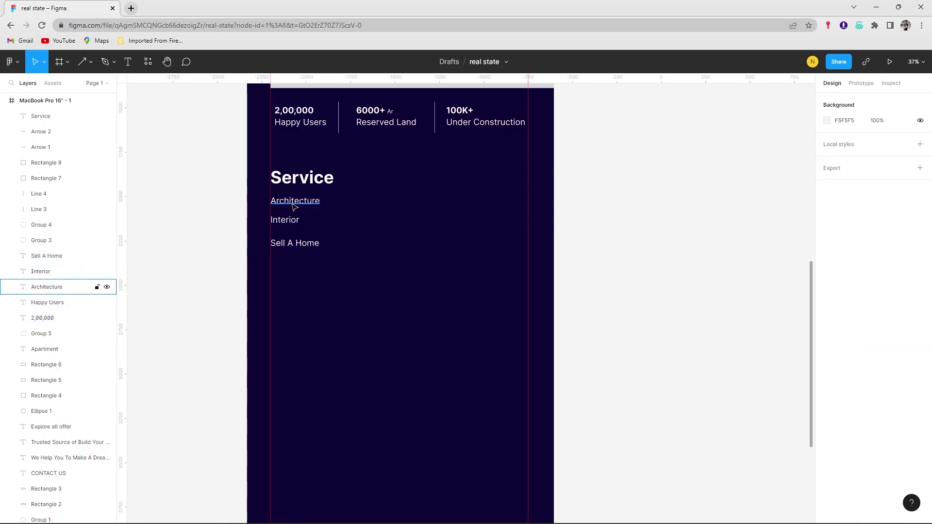
Set Architecture, Interior and Sell A Home to font size 64.
left_click(295, 201)
left_click(285, 220, "shift")
left_click(295, 243, "shift")
left_click(907, 328)
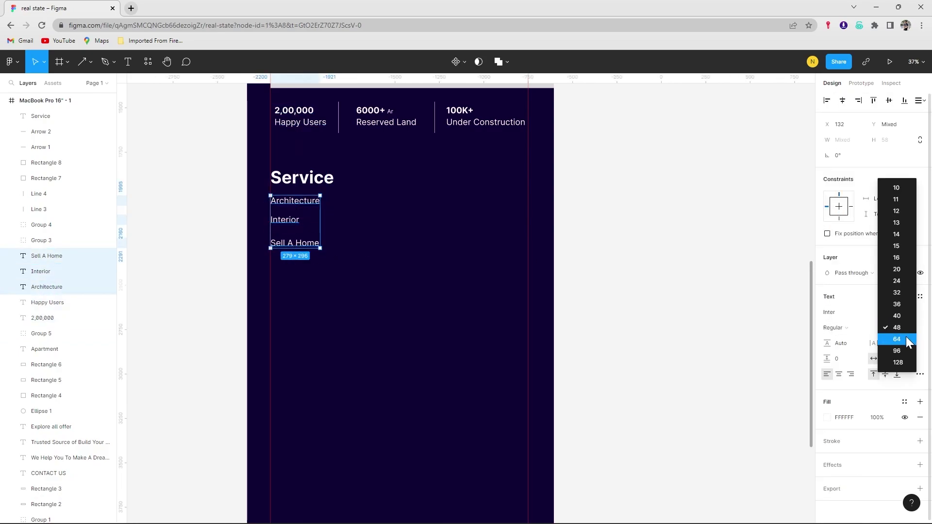
left_click(362, 239)
Reposition the three list items, moving Architecture up away from Interior.
left_click_drag(298, 229, 305, 224)
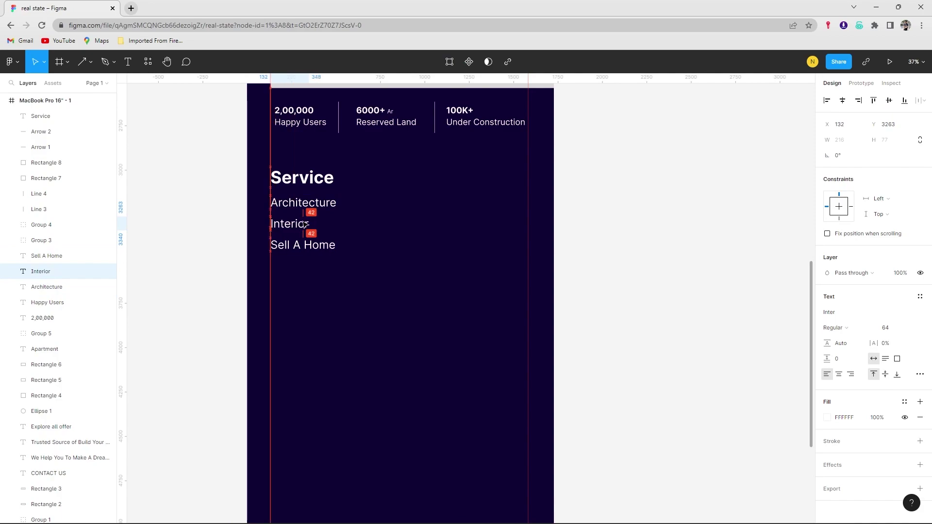
left_click(381, 223)
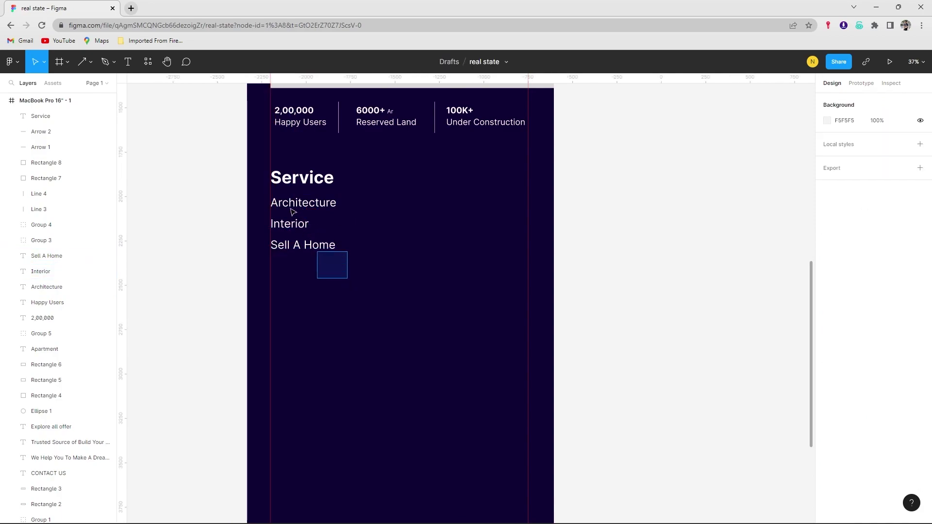
mouse_move(347, 280)
left_mouse_down()
mouse_move(292, 206)
mouse_move(291, 225)
left_mouse_up()
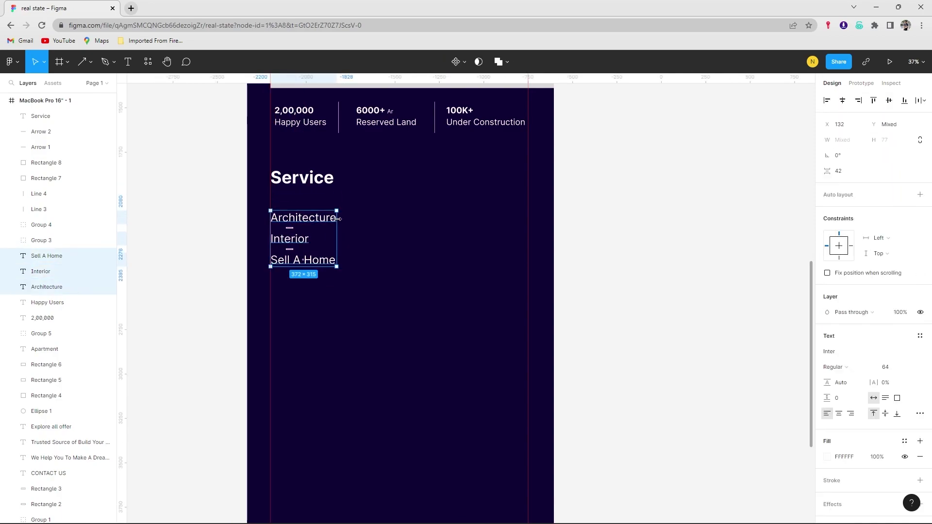
scroll(338, 218, "up", 2)
scroll(339, 218, "up", 2)
scroll(339, 218, "up", 1)
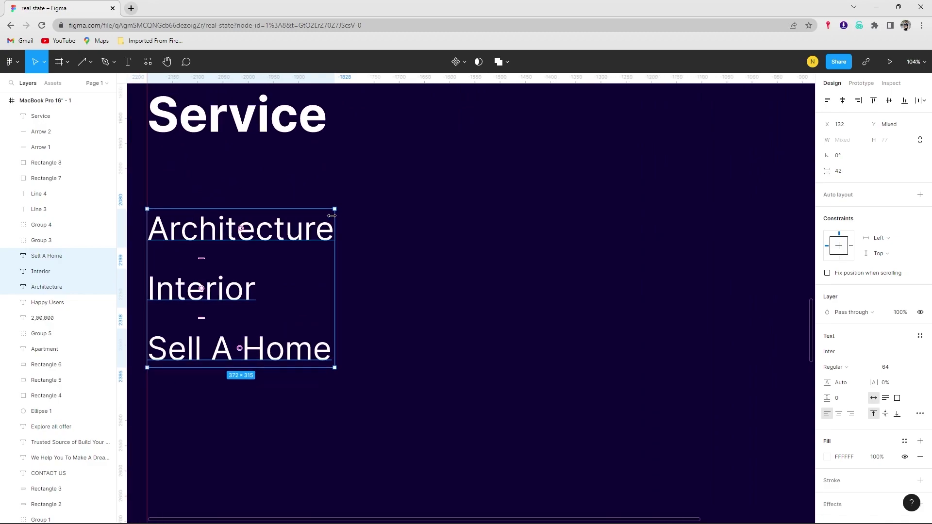
left_click(243, 228)
left_click_drag(243, 228, 243, 206)
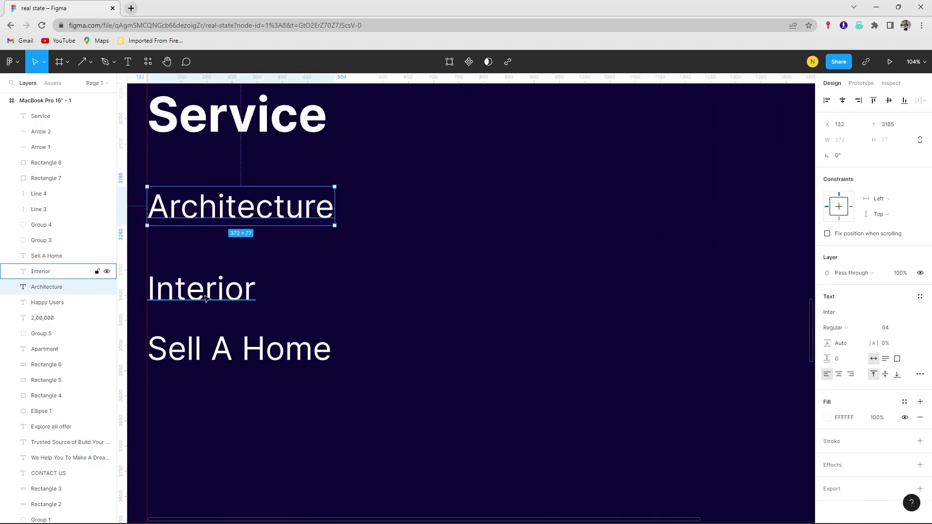
Draw a white horizontal divider line below Architecture.
left_click(82, 62)
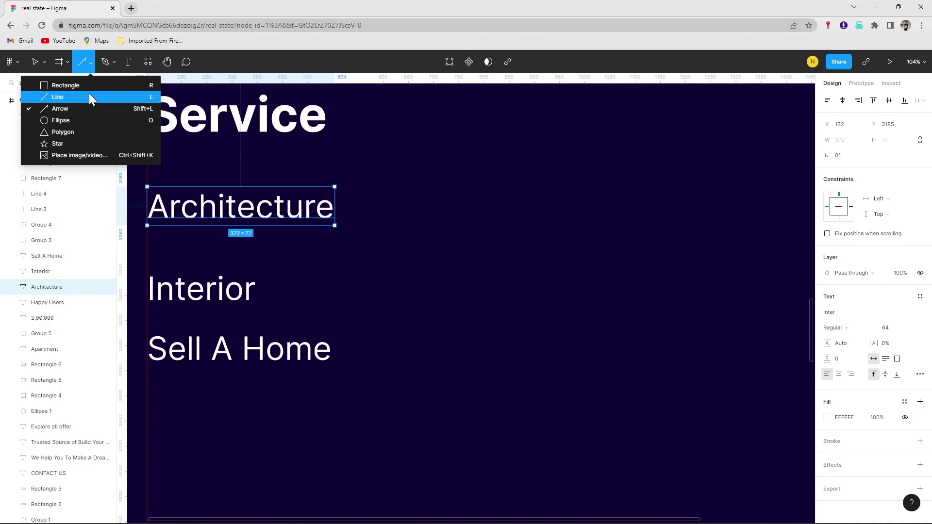
left_click(60, 108)
left_click(91, 63)
left_click(97, 97)
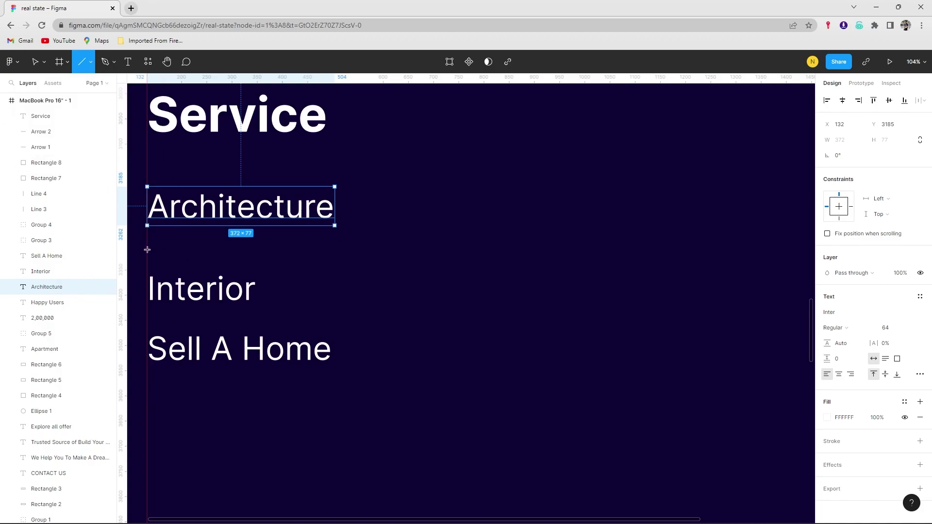
left_click_drag(148, 251, 442, 251)
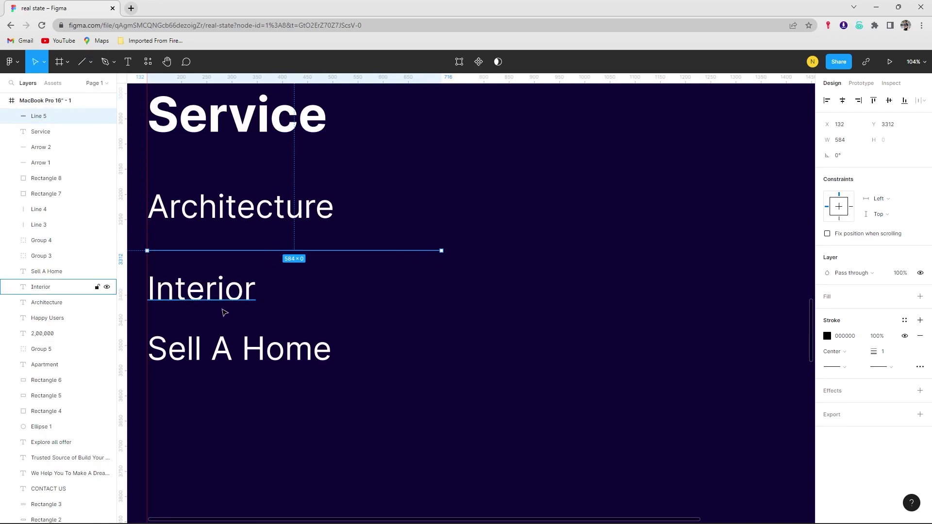
left_click_drag(211, 290, 210, 296)
left_click(226, 251)
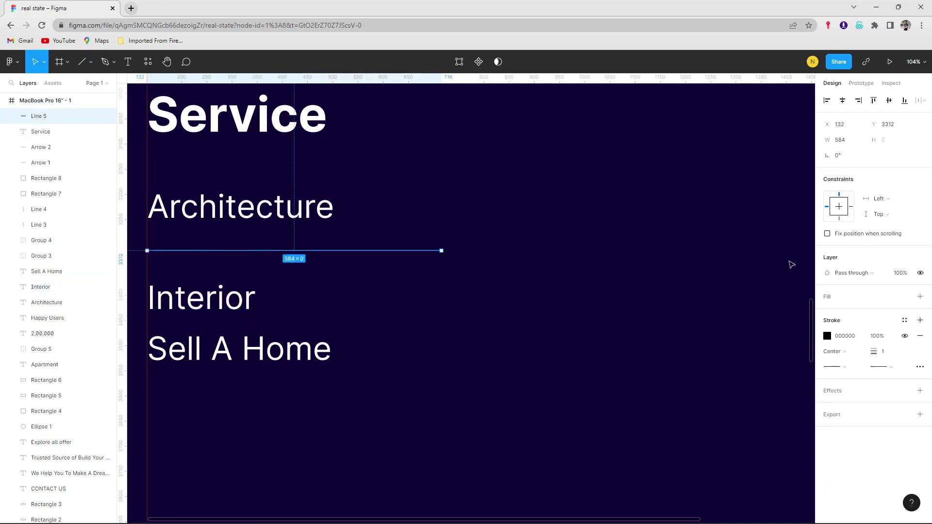
left_click(827, 336)
left_click(214, 305)
Reposition Interior and Sell A Home and copy the divider below Interior.
left_click_drag(214, 304, 217, 298)
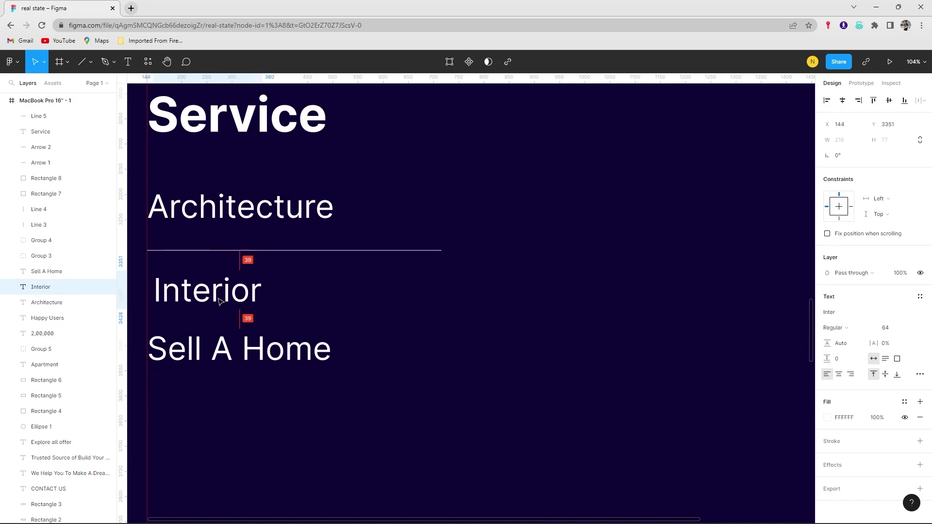
left_click(272, 251)
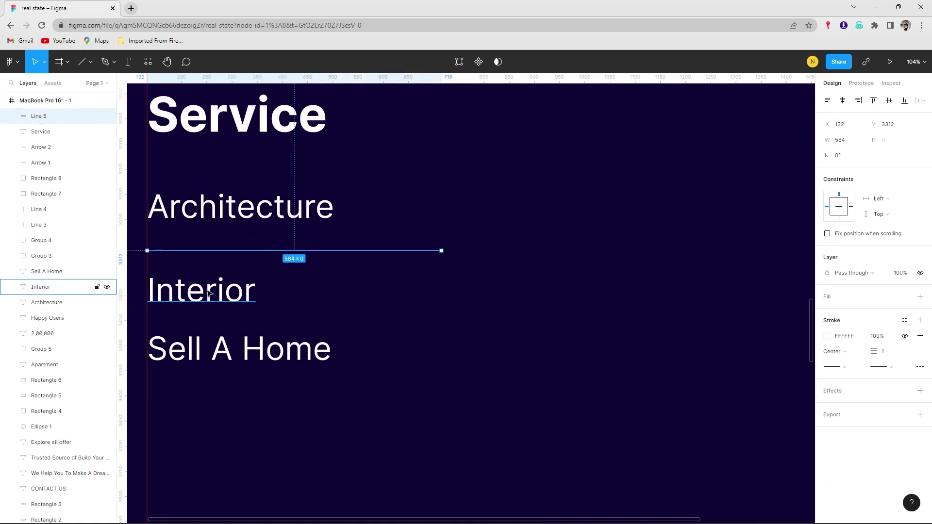
mouse_move(211, 294)
left_mouse_down()
mouse_move(211, 317)
mouse_move(209, 300)
left_mouse_up()
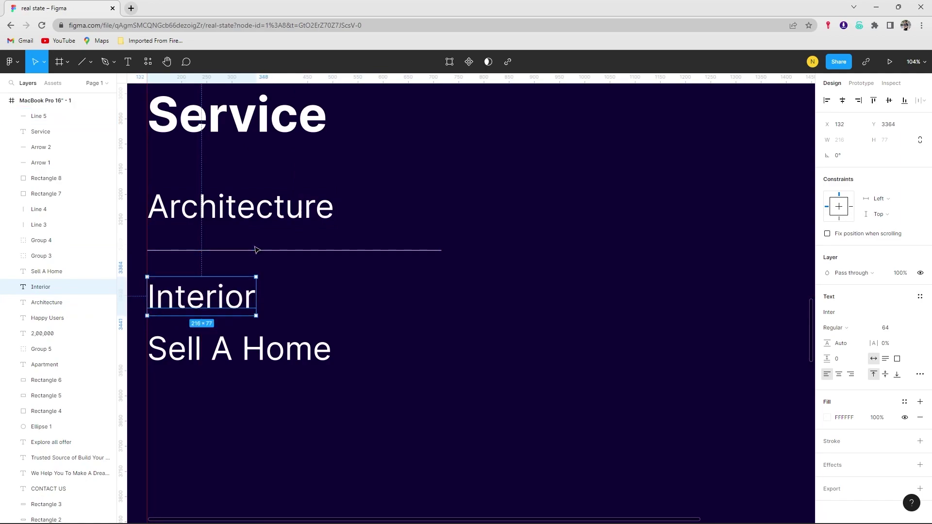
key("Up")
key("Up")
left_click(233, 219)
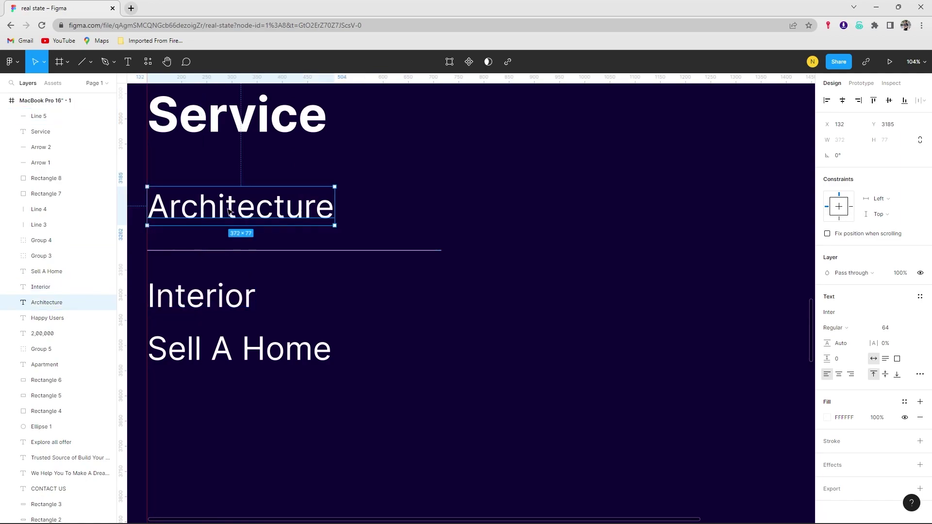
left_click_drag(215, 349, 213, 432)
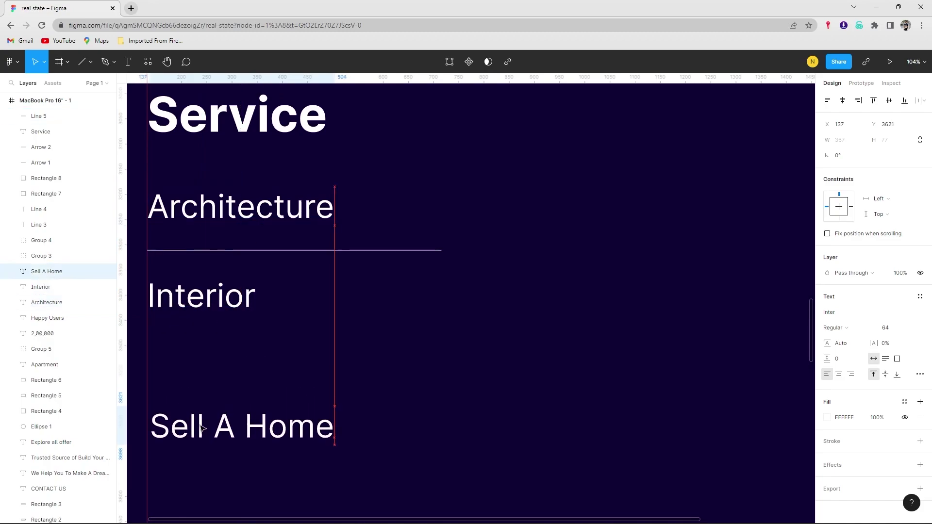
left_click_drag(223, 257, 223, 364)
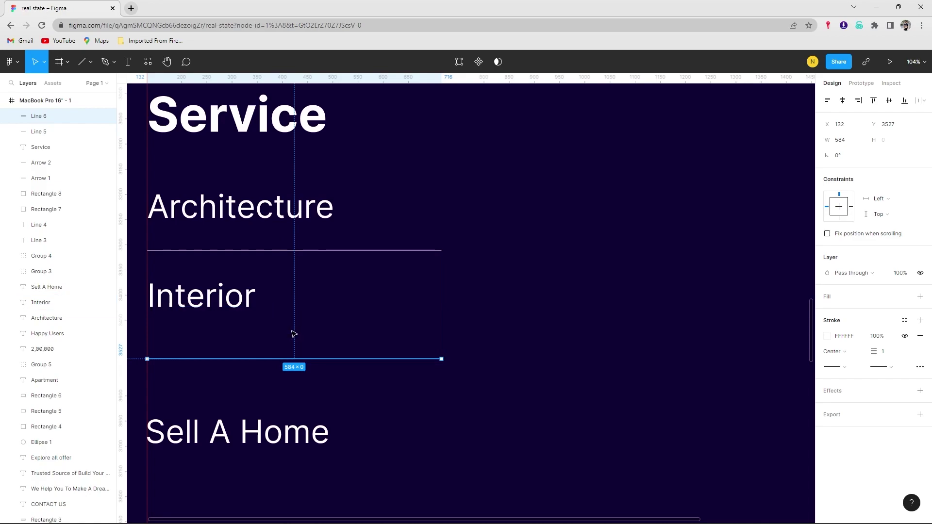
mouse_move(236, 431)
left_mouse_down()
mouse_move(214, 422)
mouse_move(213, 411)
left_mouse_up()
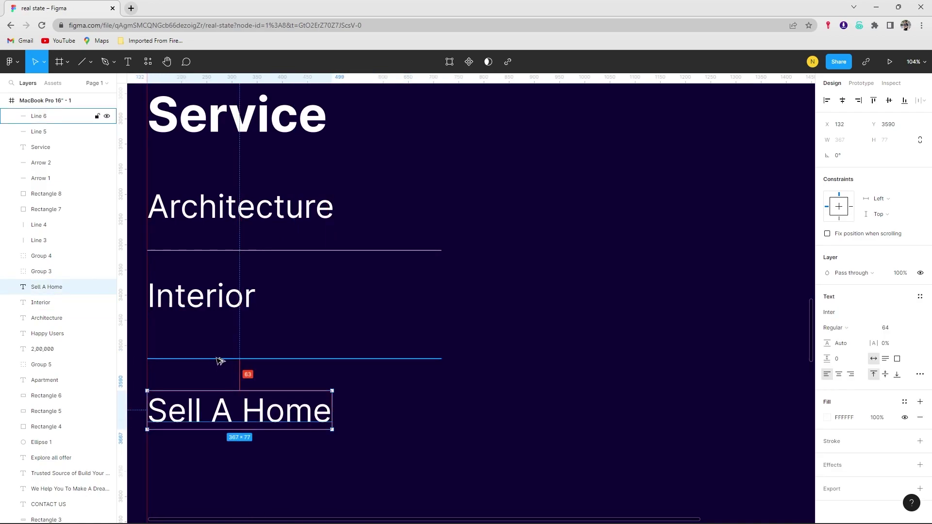
Distribute Architecture, Interior and Sell A Home evenly in vertical spacing.
left_click(201, 296)
left_click(241, 206, "shift")
left_click(240, 410, "shift")
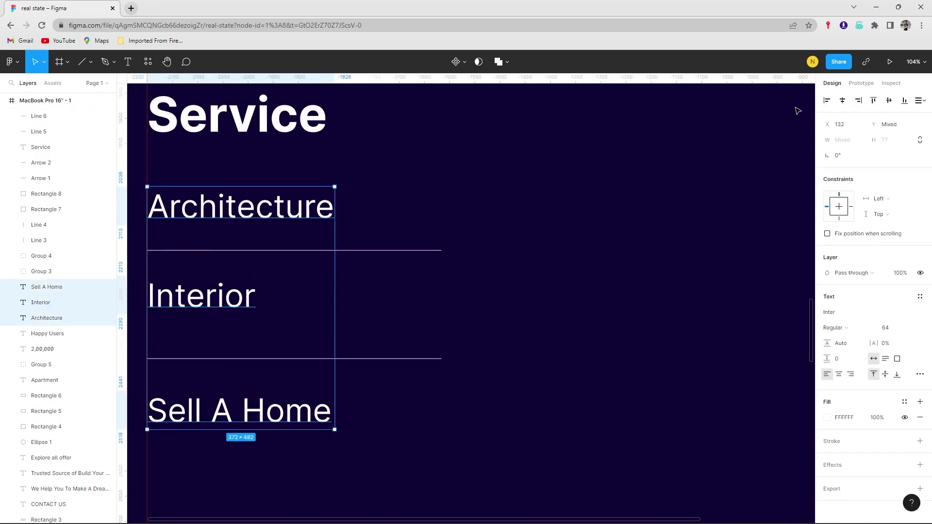
left_click(919, 101)
left_click(913, 132)
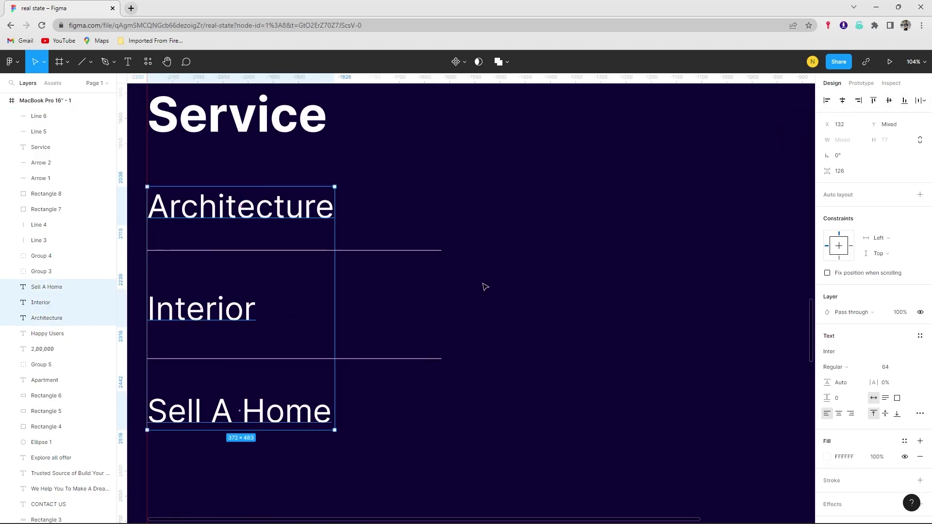
Nudge the first divider lower and duplicate a divider below Sell A Home.
left_click(239, 265)
left_click_drag(236, 251, 234, 262)
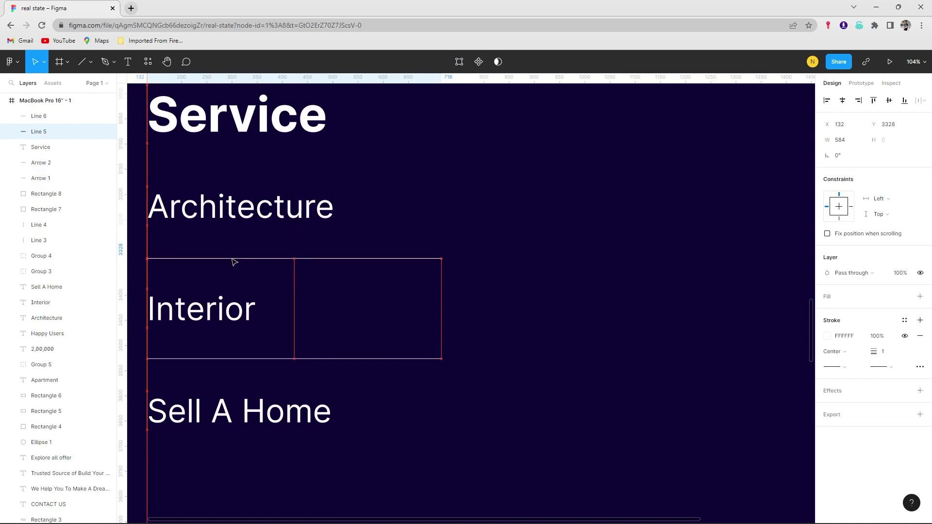
left_click_drag(244, 359, 245, 466)
left_click(543, 301)
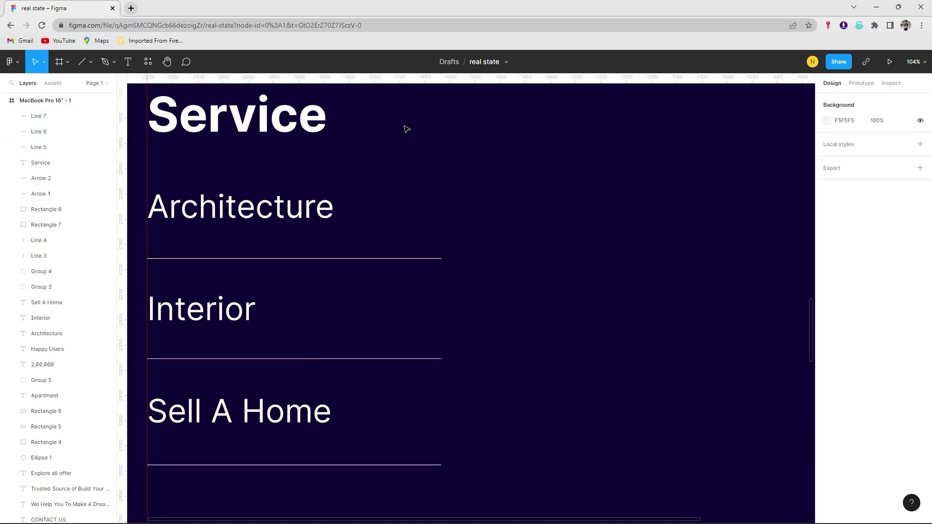
Draw a 50% opacity circle beside Architecture, deleting the extra circles in other rows.
left_click(90, 62)
left_click(86, 129)
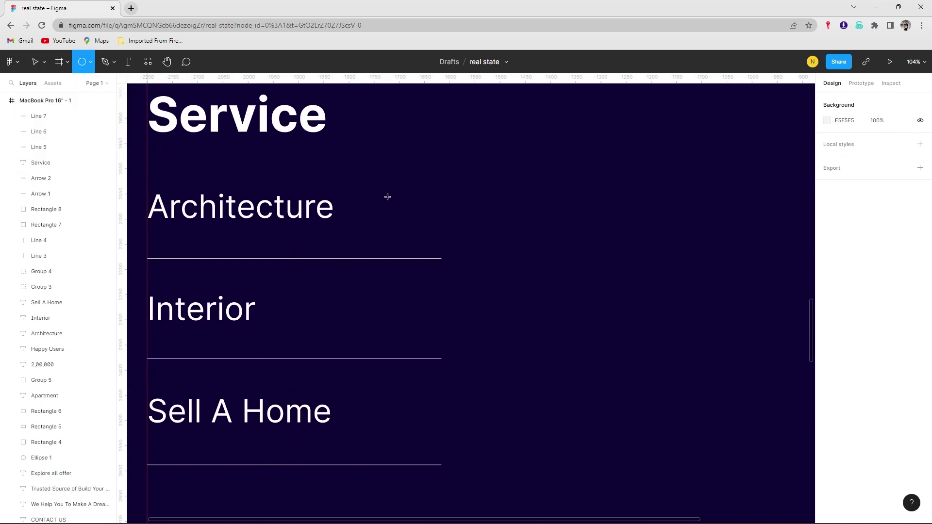
left_click_drag(371, 190, 417, 232)
key("Return")
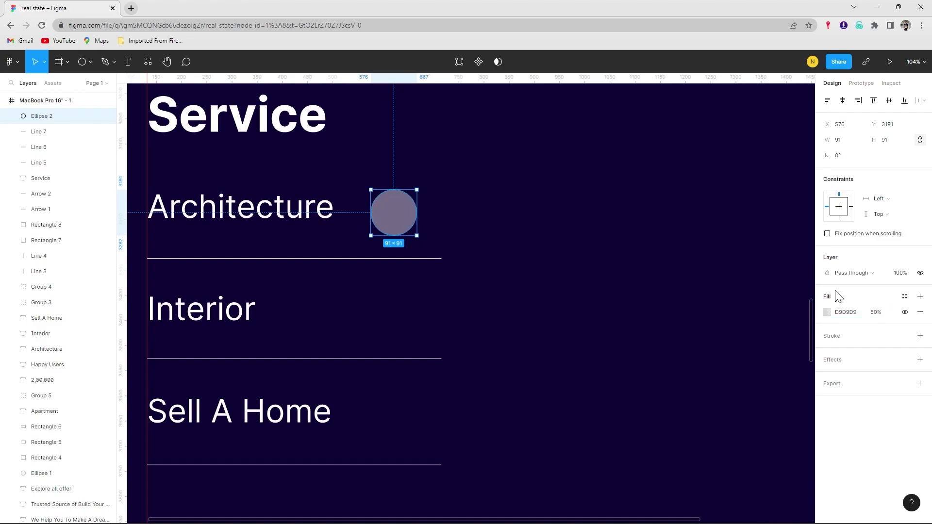
left_click(530, 232)
mouse_move(398, 218)
left_mouse_down()
mouse_move(421, 211)
mouse_move(414, 314)
mouse_move(471, 413)
mouse_move(422, 415)
left_mouse_up()
left_click(421, 316)
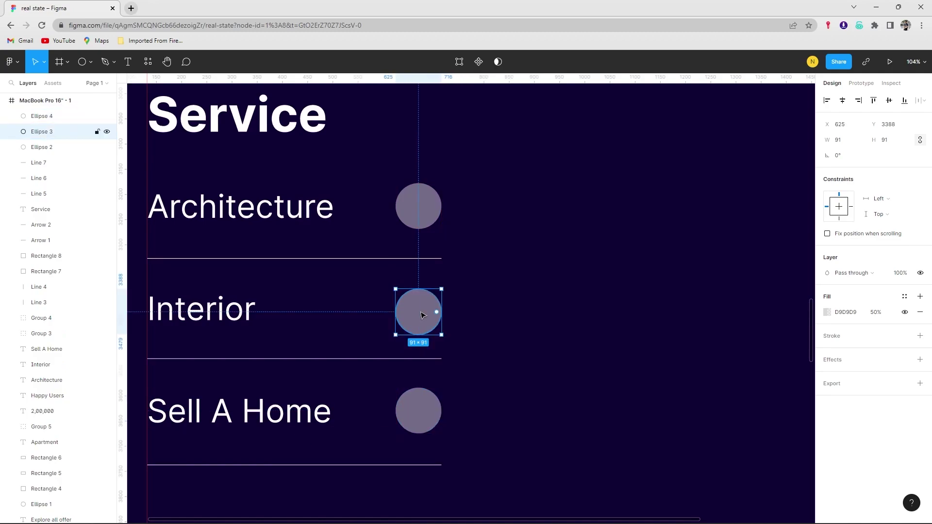
key("Delete")
left_click(426, 412)
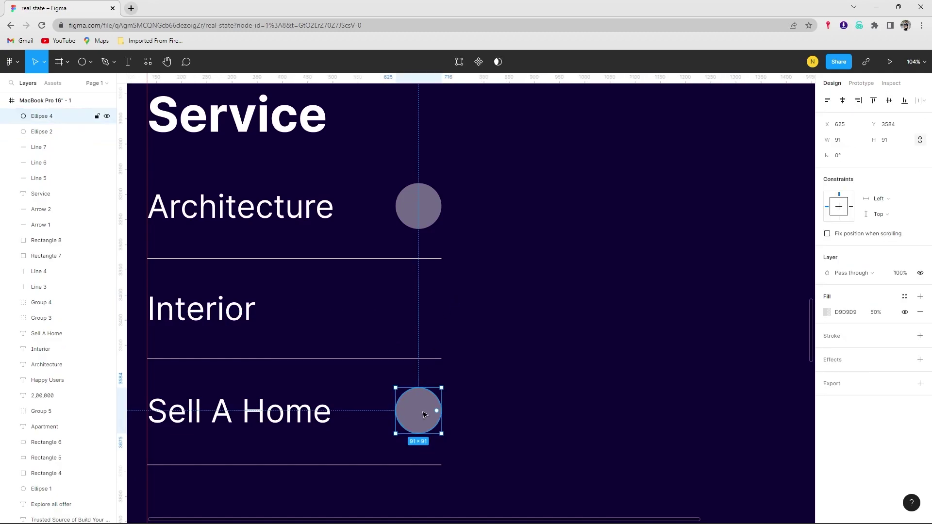
key("Delete")
Draw a white diagonal arrow inside the circle.
left_click(90, 62)
left_click(90, 61)
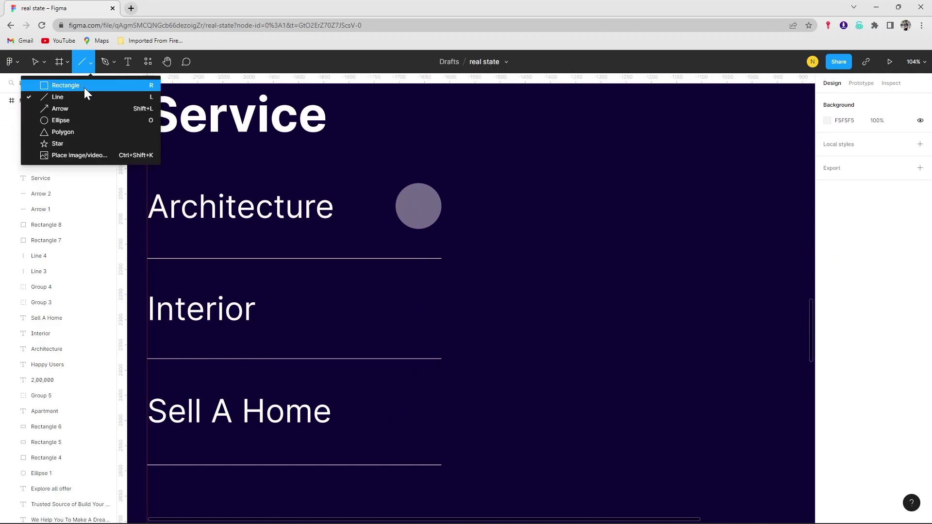
left_click(60, 108)
left_click_drag(409, 216, 428, 197)
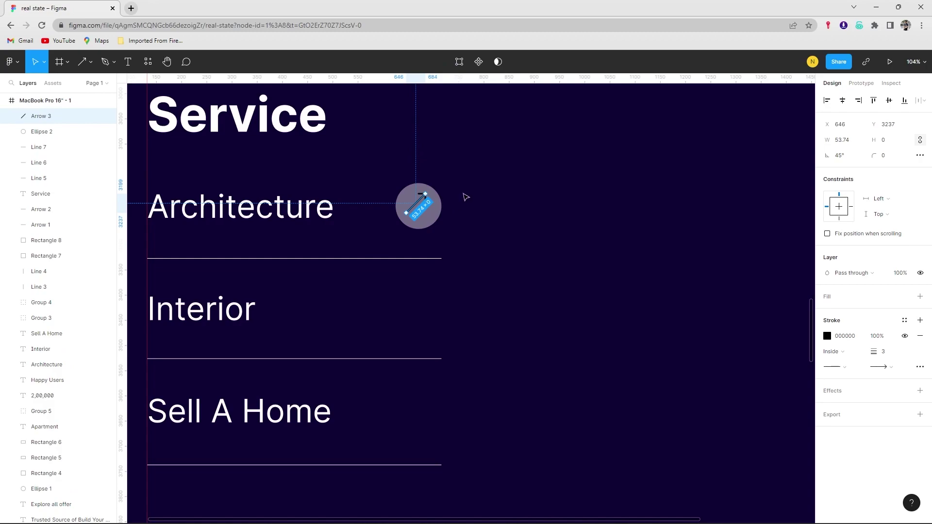
left_click(417, 209)
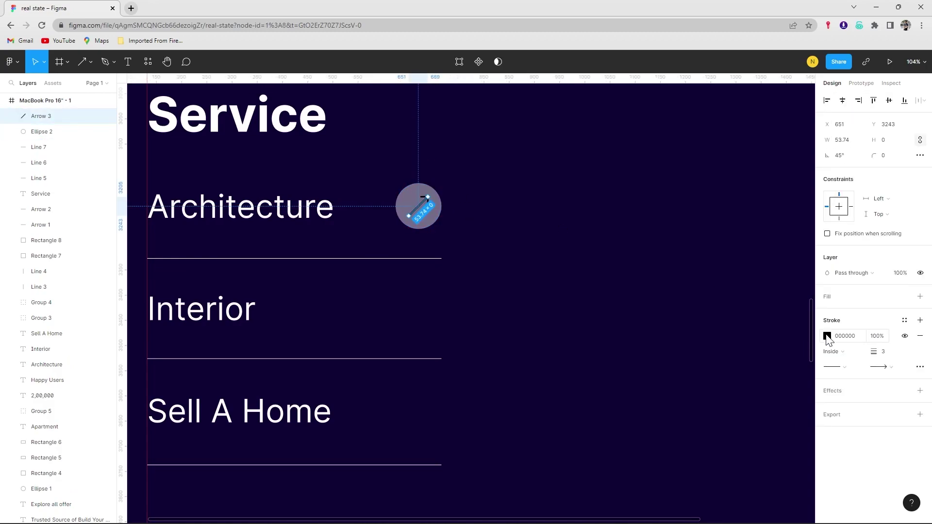
left_click(827, 336)
left_click_drag(728, 330, 682, 242)
left_click(497, 210)
left_click(417, 210)
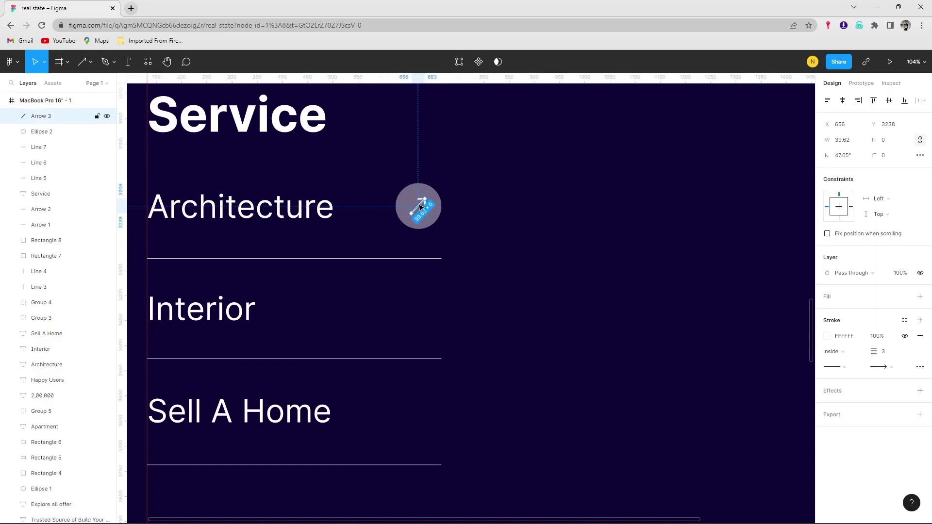
left_click(487, 214)
Group the circle and arrow, then copy the icon beside Interior and Sell A Home.
left_click(435, 221)
key("ctrl+g")
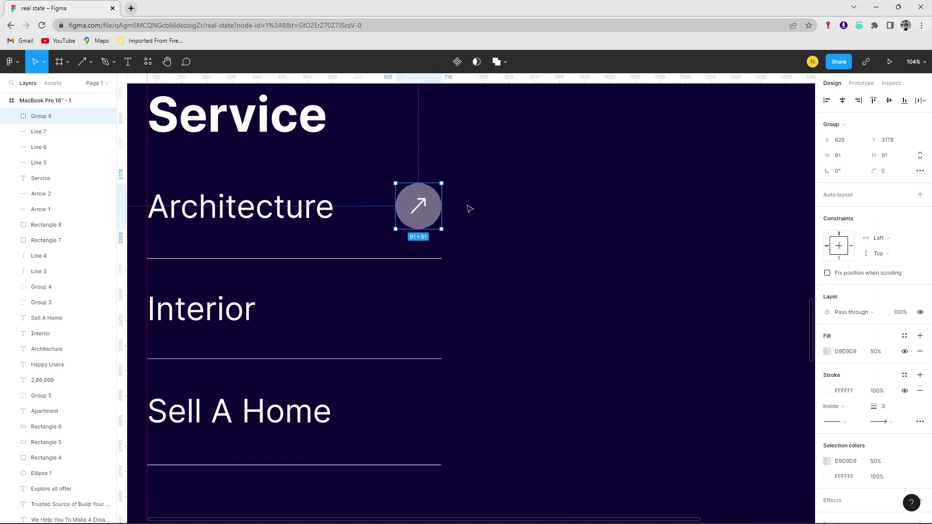
left_click_drag(412, 210, 422, 410)
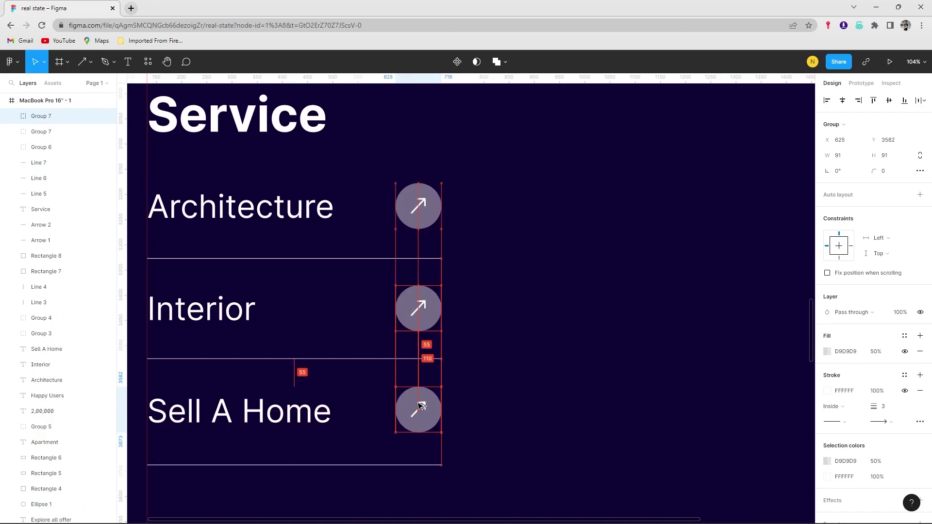
left_click(539, 350)
scroll(426, 290, "down", 2)
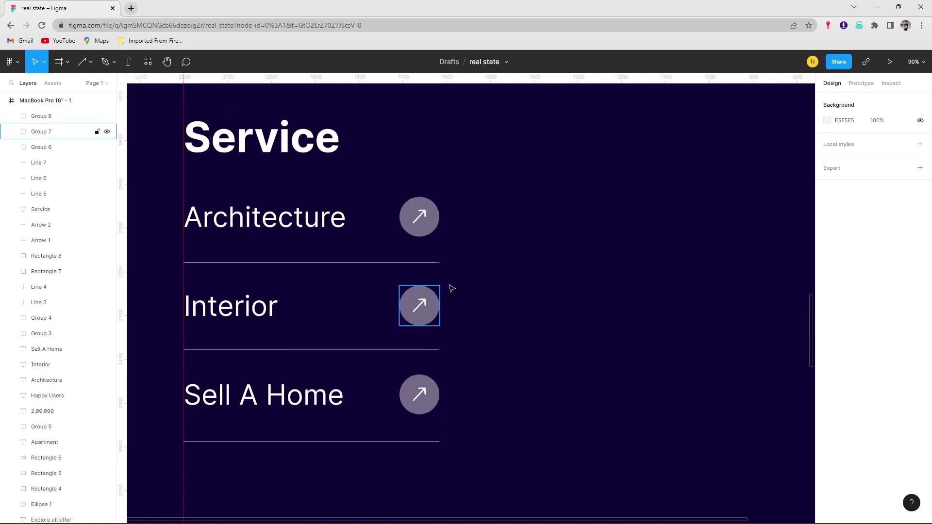
Set the three labels to font size 48 and distribute them evenly vertically.
left_click(46, 380)
left_click(41, 365, "shift")
left_click(46, 349, "shift")
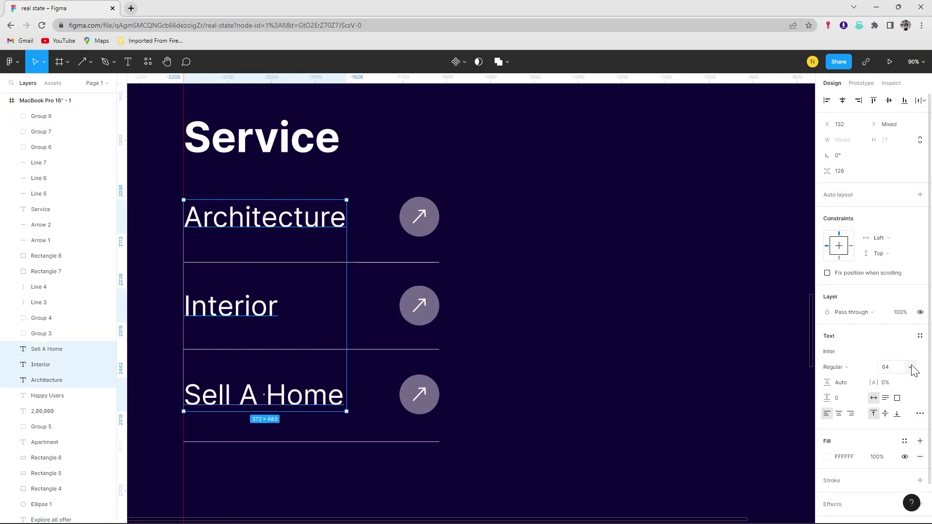
left_click(913, 372)
left_click(896, 356)
left_click(923, 101)
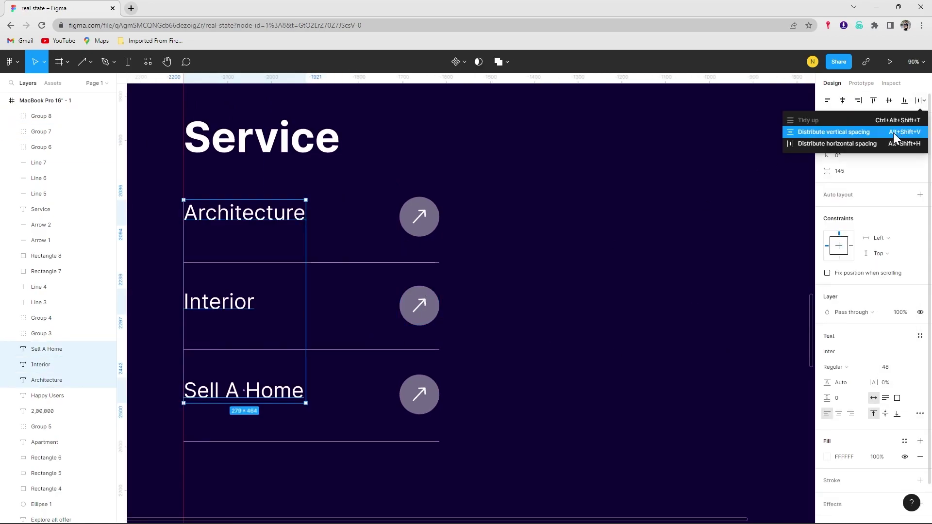
left_click(873, 136)
left_click(350, 284)
Draw a tall grey rectangle to the right of the Service list.
scroll(349, 284, "down", 3)
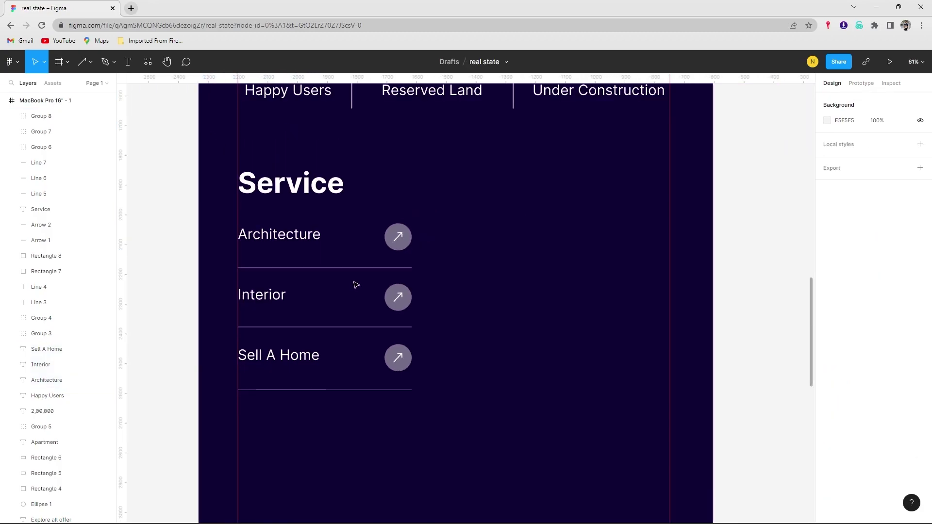
scroll(497, 171, "right", 1)
left_click(90, 62)
left_click(56, 83)
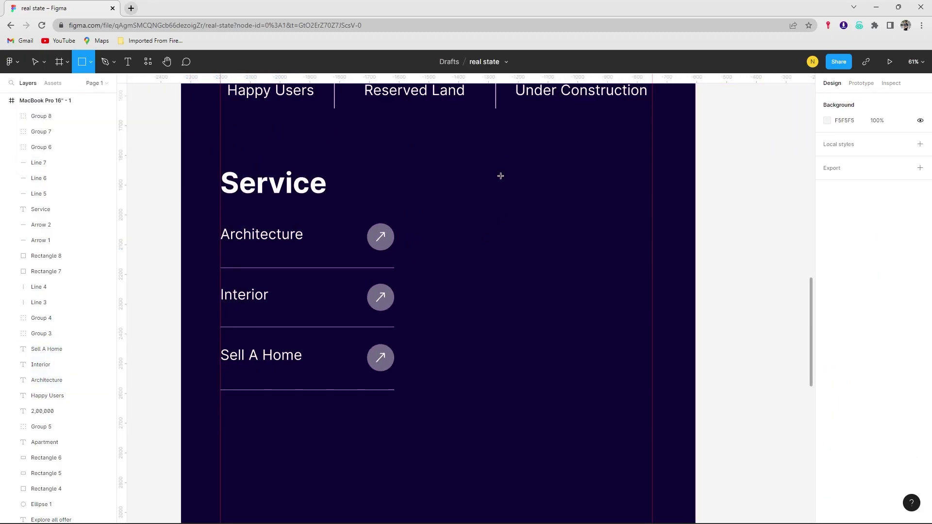
mouse_move(488, 161)
left_mouse_down()
mouse_move(689, 471)
mouse_move(698, 468)
left_mouse_up()
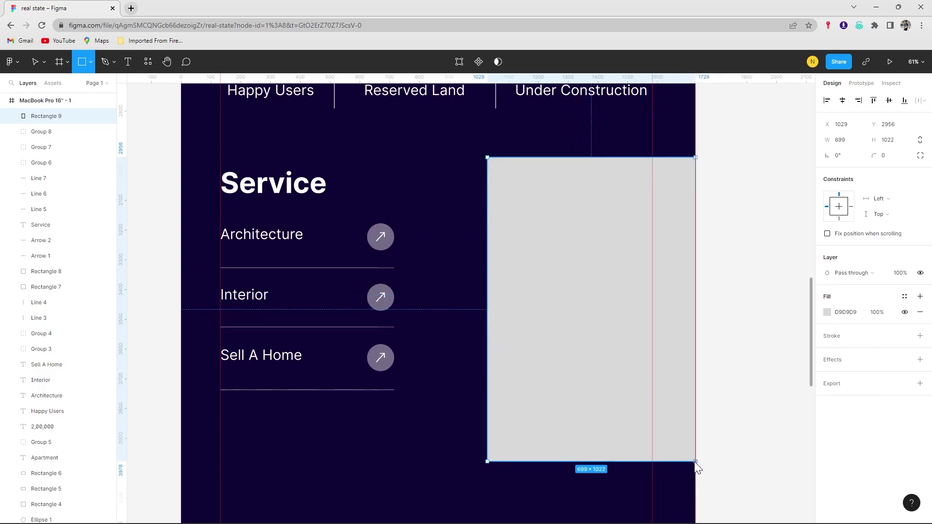
left_click_drag(604, 364, 602, 348)
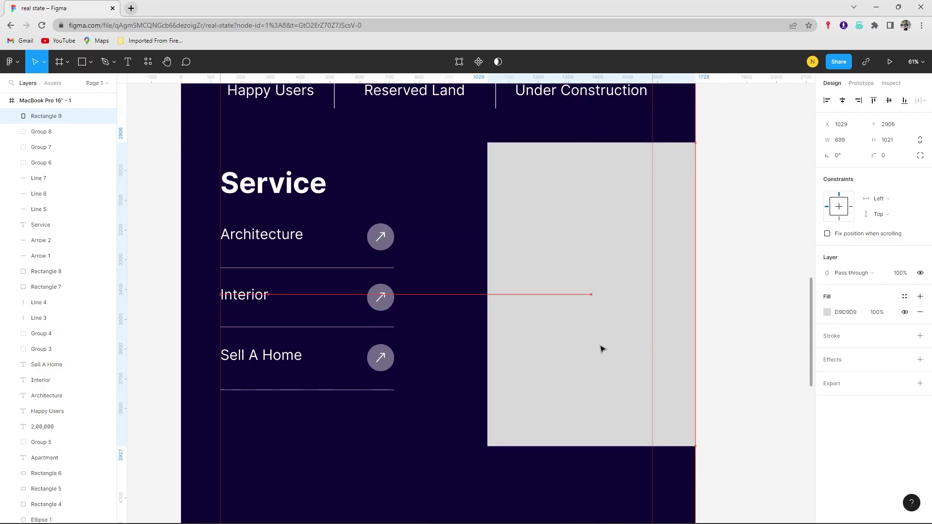
Paste a copy of the Explore all offer button below the Service list.
scroll(423, 205, "down", 5)
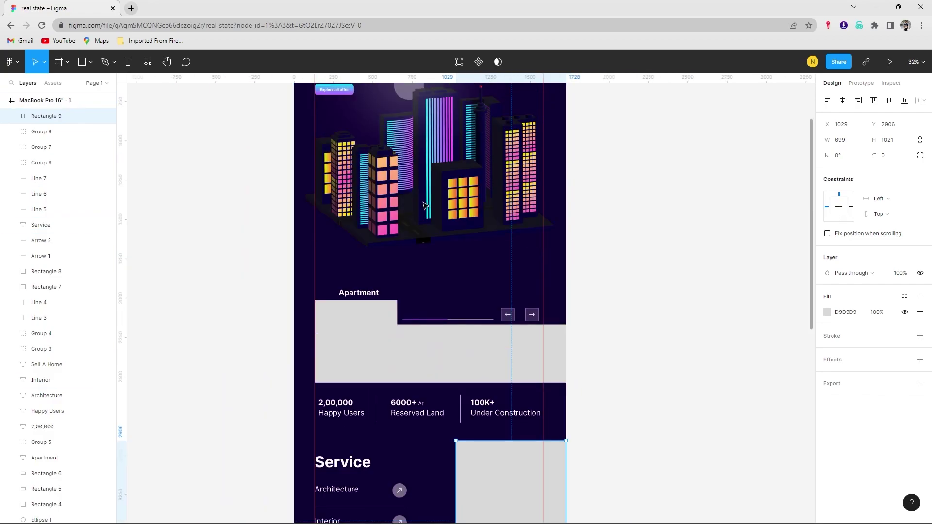
scroll(423, 205, "up", 2)
scroll(424, 205, "up", 5)
scroll(369, 301, "up", 5, "ctrl")
left_click(249, 291)
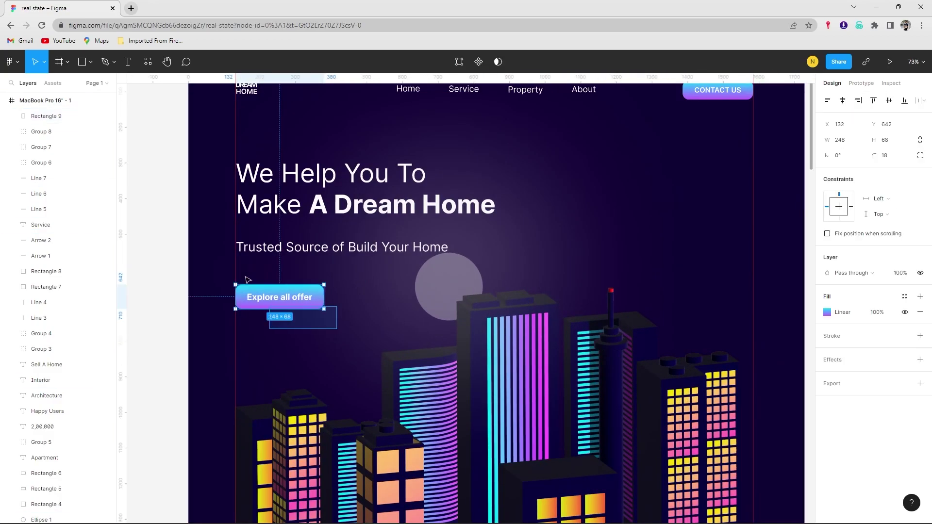
scroll(354, 322, "down", 5, "ctrl")
scroll(387, 348, "down", 5)
scroll(387, 347, "down", 1)
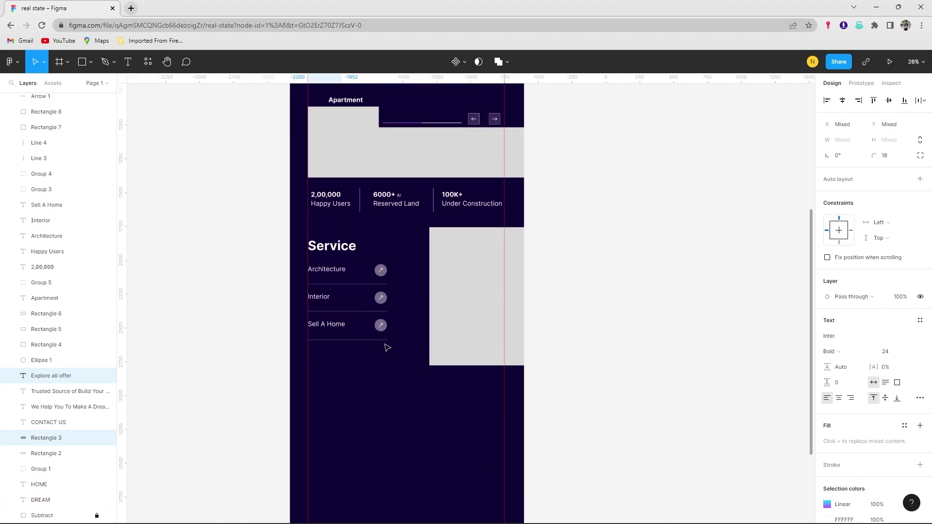
scroll(387, 348, "up", 5, "ctrl")
left_click(360, 358)
key("ctrl+v")
mouse_move(476, 297)
left_mouse_down()
mouse_move(396, 350)
mouse_move(345, 357)
left_mouse_up()
Change the copied button's label to 'Show all' and centre it on the button.
left_click(345, 357)
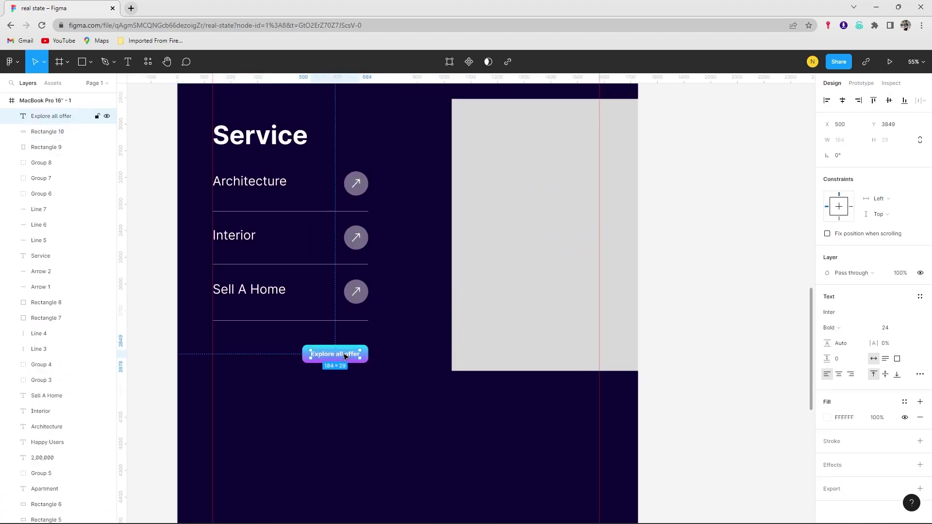
double_click(346, 356)
type("Show all")
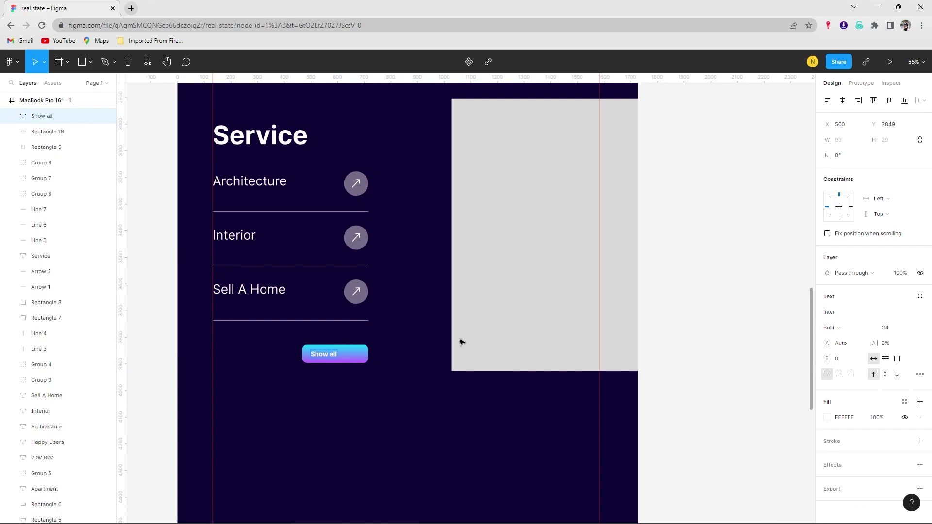
left_click_drag(324, 354, 350, 358)
scroll(350, 358, "up", 5)
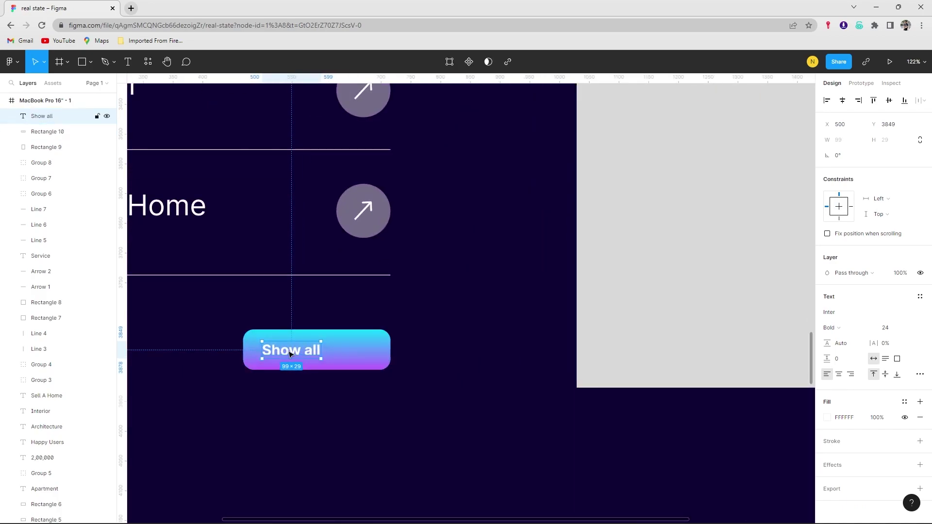
left_click(472, 343)
scroll(473, 344, "down", 10)
scroll(430, 329, "right", 2)
scroll(431, 329, "up", 3)
scroll(496, 239, "down", 3)
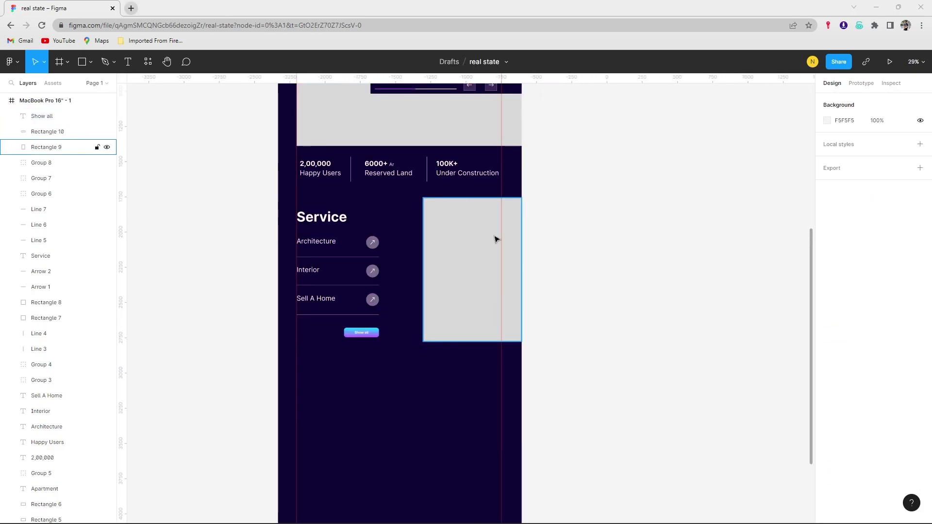
scroll(358, 351, "down", 3)
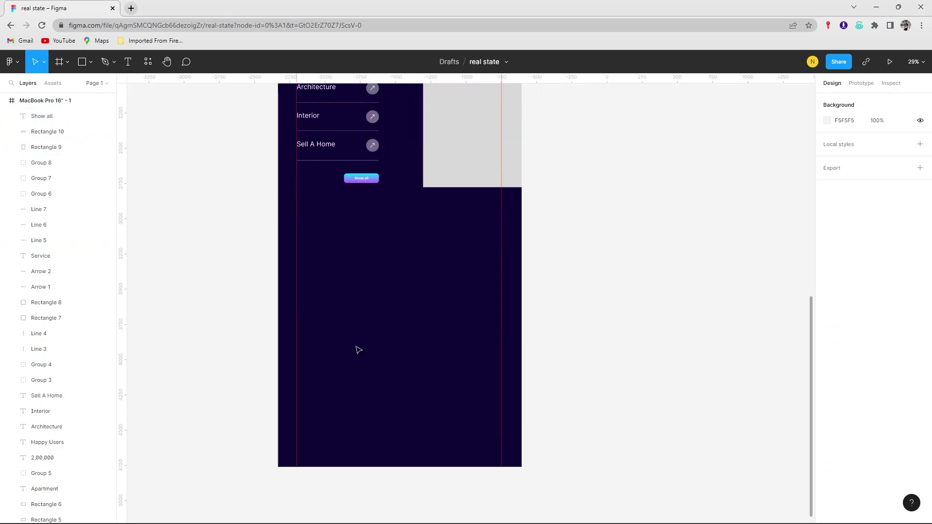
Draw a tall grey rectangle and type the two-line heading 'Build Your Dream Home' beside it.
key("r")
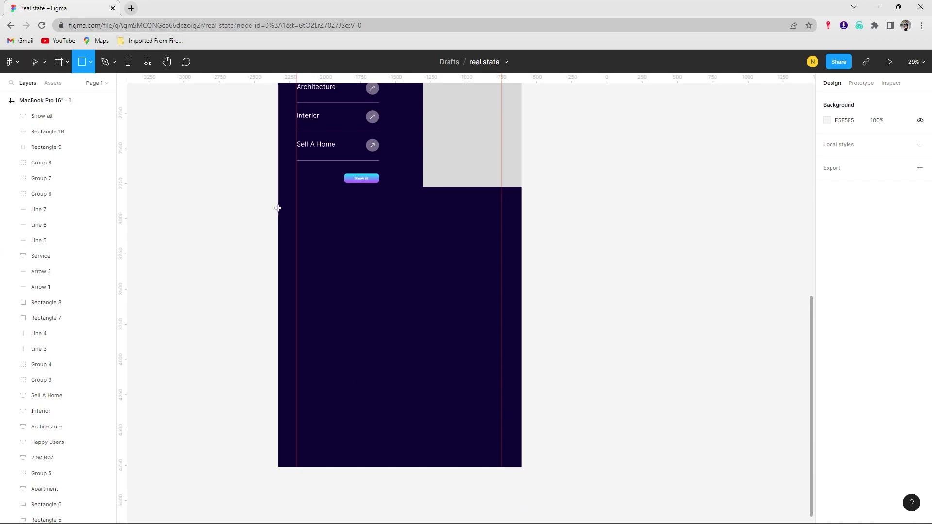
left_click_drag(277, 205, 379, 422)
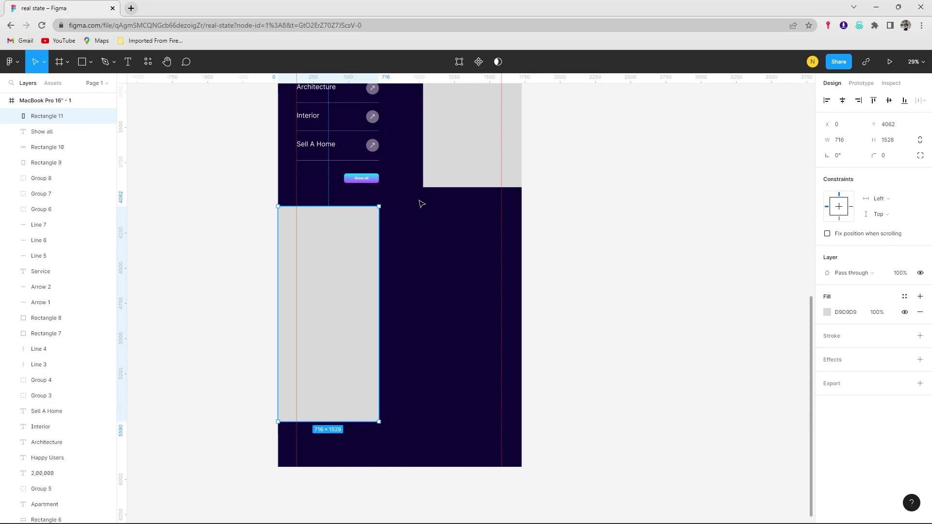
key("t")
left_click(432, 220)
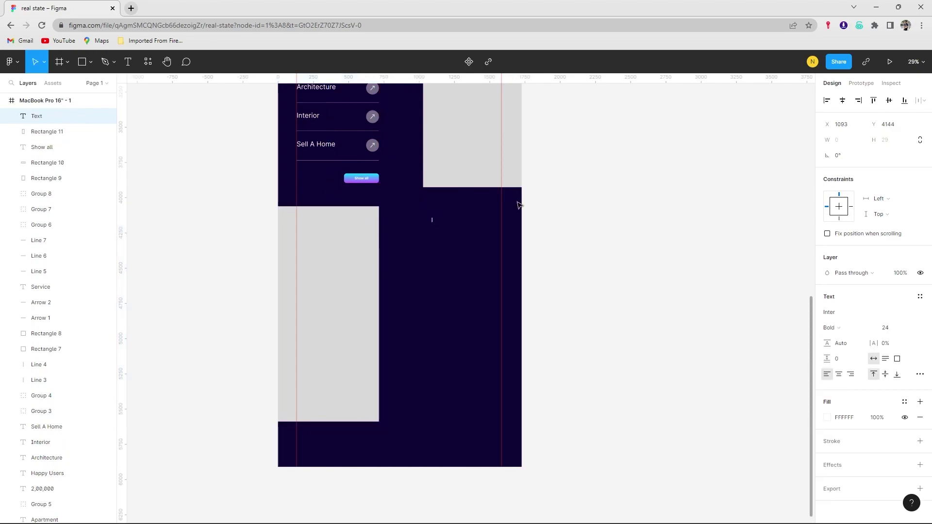
type("Build Y")
scroll(462, 232, "up", 5)
type("our")
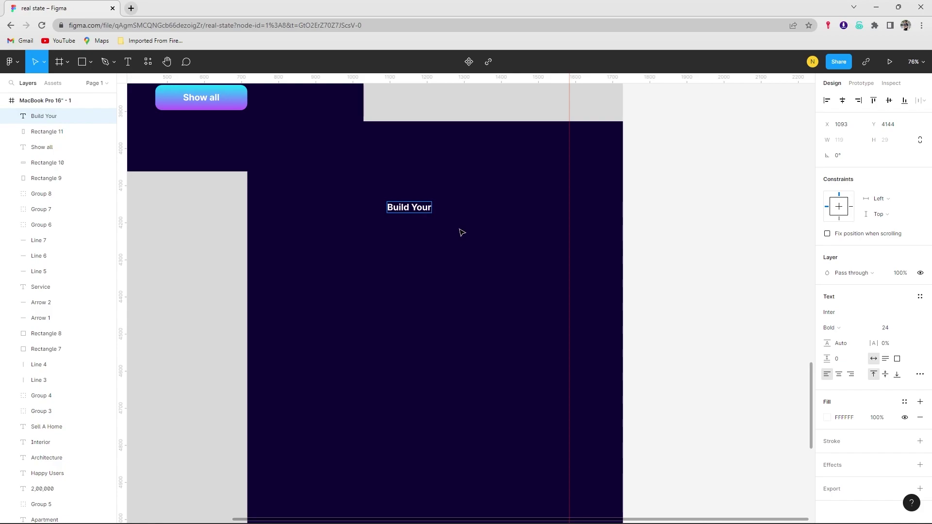
key("Return")
key("Escape")
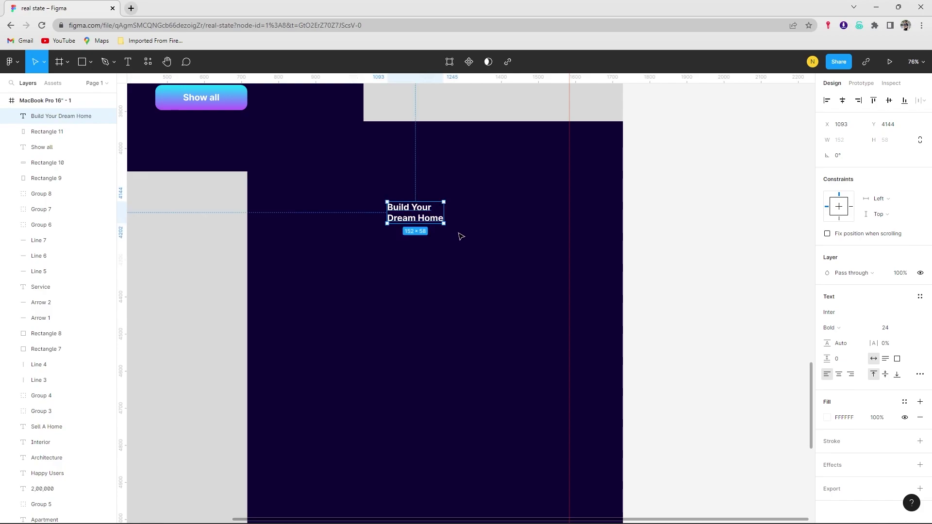
Set the heading's font size to 72 and move it up and left into place.
left_click(906, 329)
left_click(903, 376)
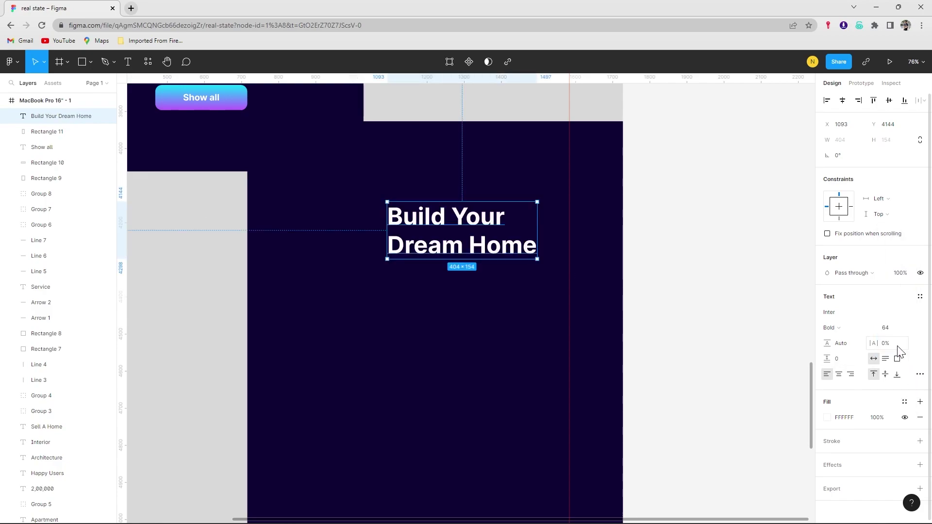
left_click(905, 330)
left_click(905, 350)
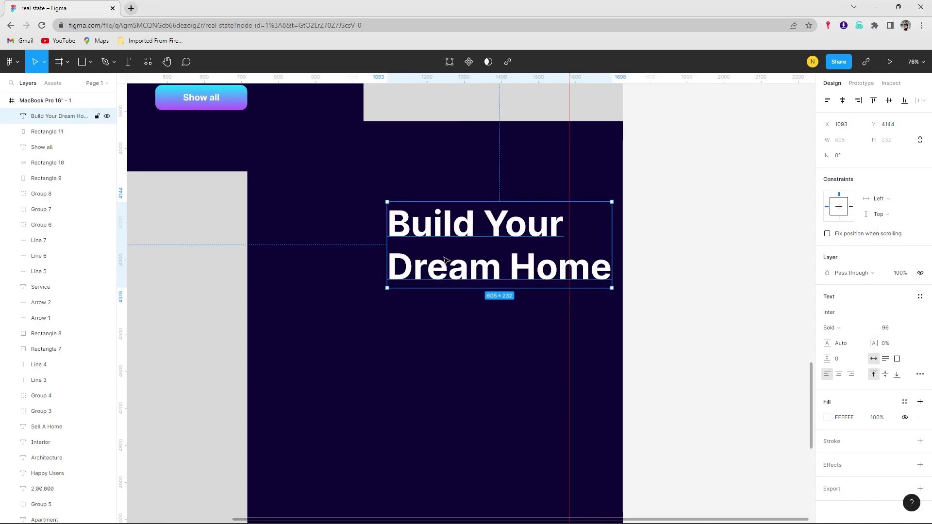
scroll(446, 260, "down", 2, "ctrl")
scroll(360, 271, "left", 2)
scroll(359, 271, "up", 4, "ctrl")
scroll(537, 250, "left", 5)
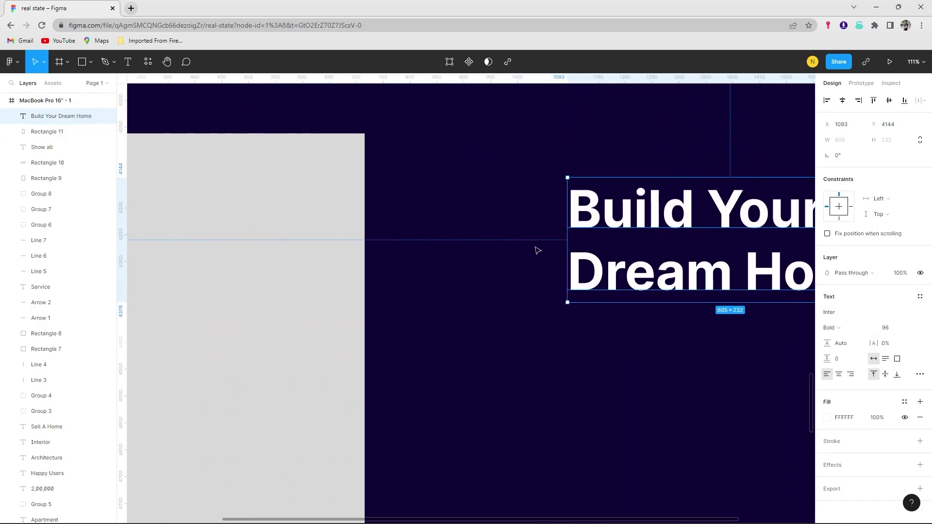
scroll(538, 250, "down", 3, "ctrl")
scroll(536, 254, "right", 2)
scroll(536, 254, "right", 3)
left_click(903, 328)
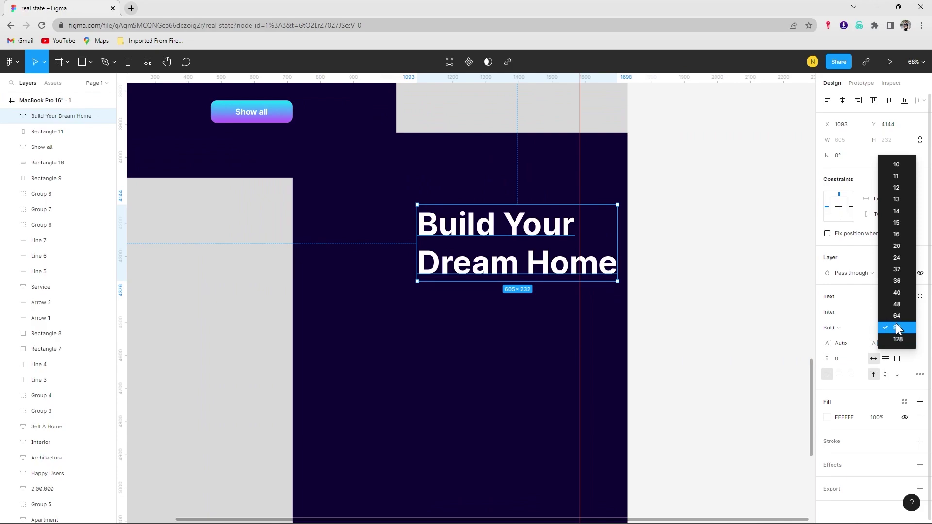
left_click(885, 329)
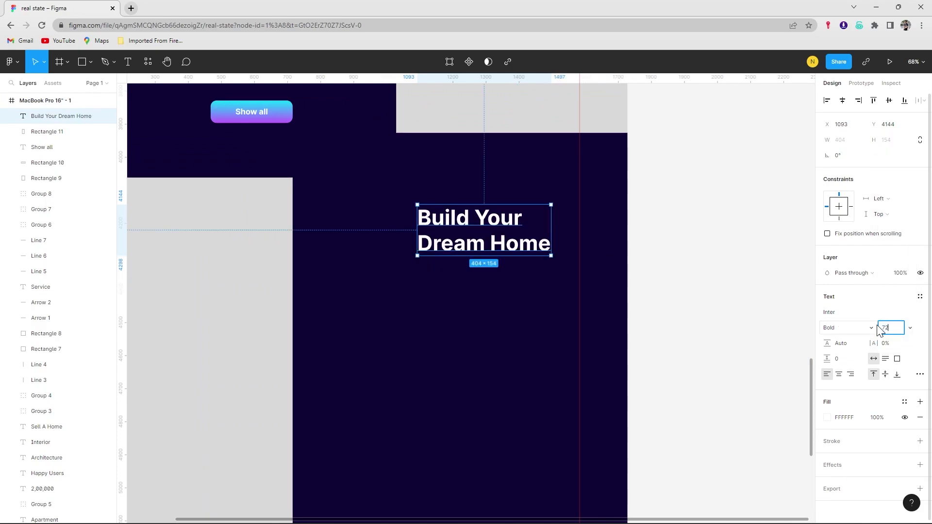
key("Return")
mouse_move(518, 235)
left_mouse_down()
mouse_move(500, 223)
mouse_move(452, 223)
mouse_move(449, 214)
mouse_move(450, 222)
left_mouse_up()
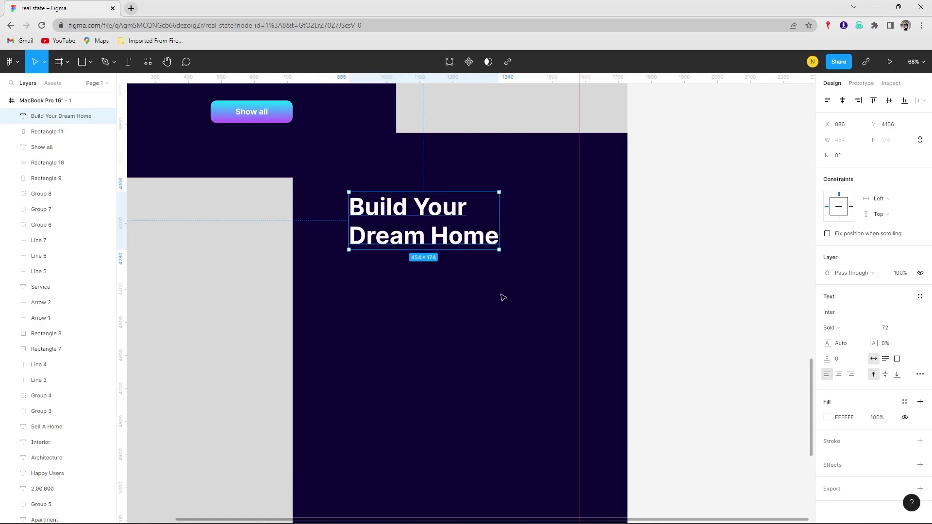
Draw a white horizontal divider line across the dark section.
left_click(113, 63)
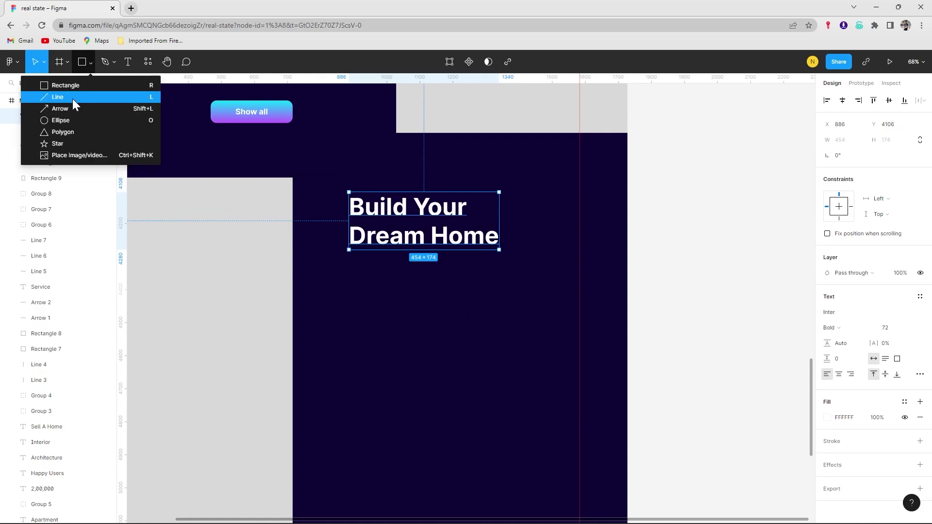
left_click(54, 97)
left_click_drag(293, 277, 628, 277)
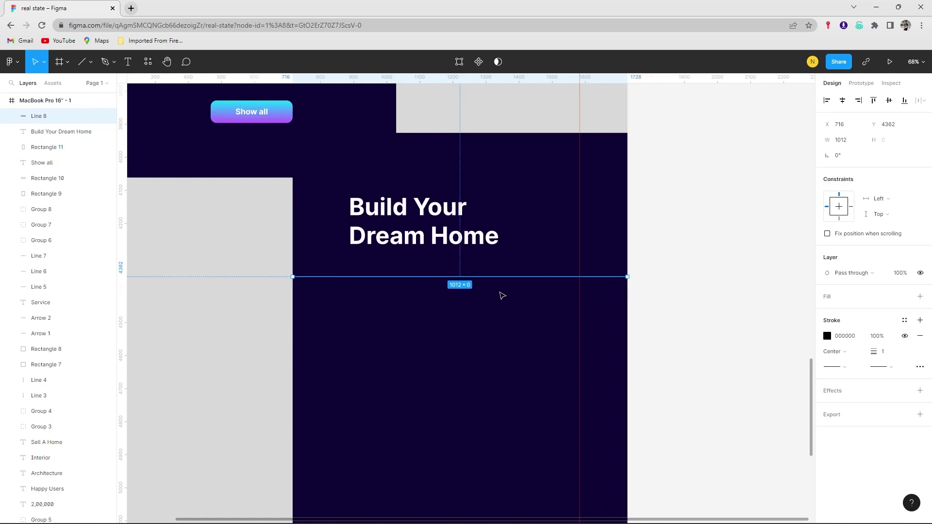
left_click(827, 336)
left_click_drag(758, 307, 590, 229)
key("Escape")
key("Escape")
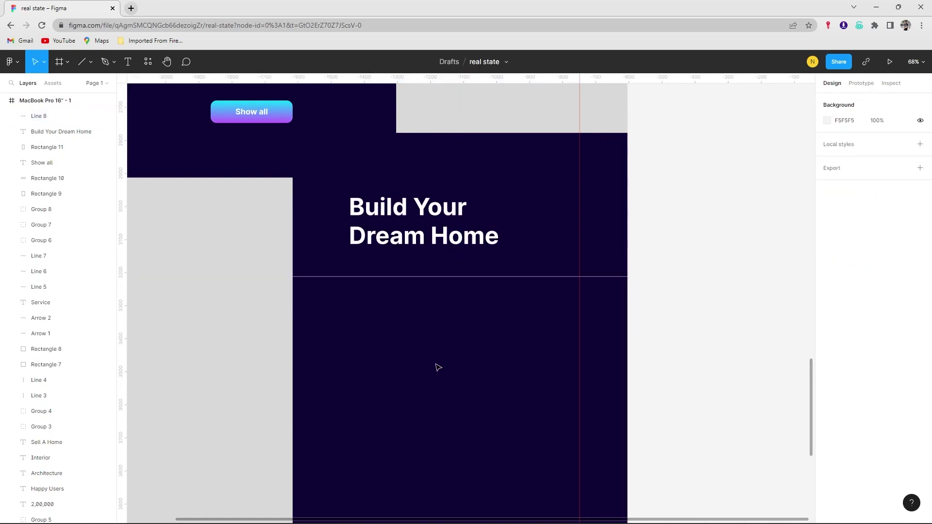
scroll(443, 306, "down", 3)
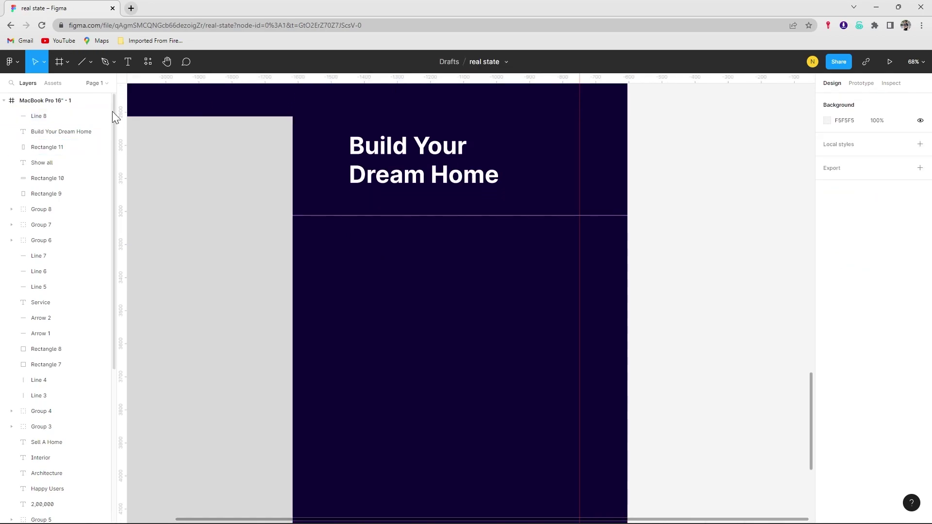
Add a small star with a regular-weight, size-40 'Affordable Cost' label beside it.
left_click(89, 61)
left_click(57, 144)
left_click_drag(314, 246, 326, 257)
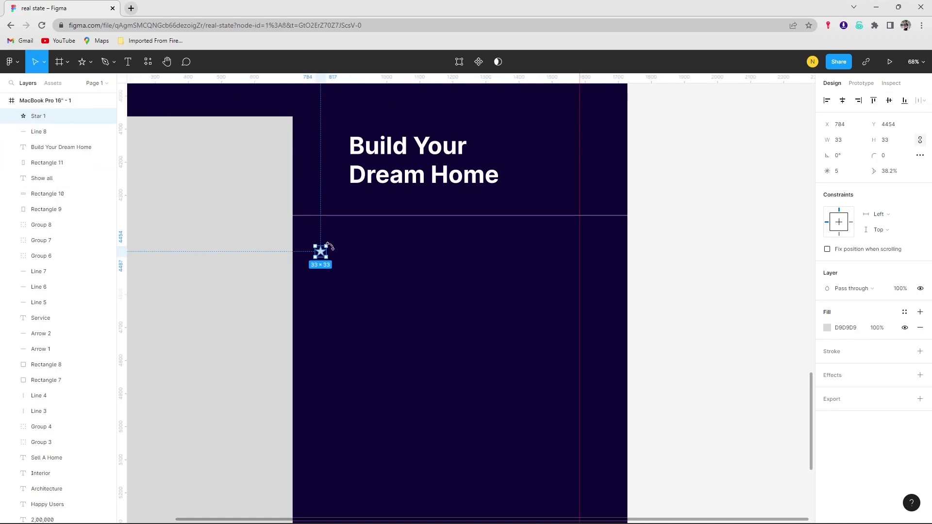
left_click(346, 252)
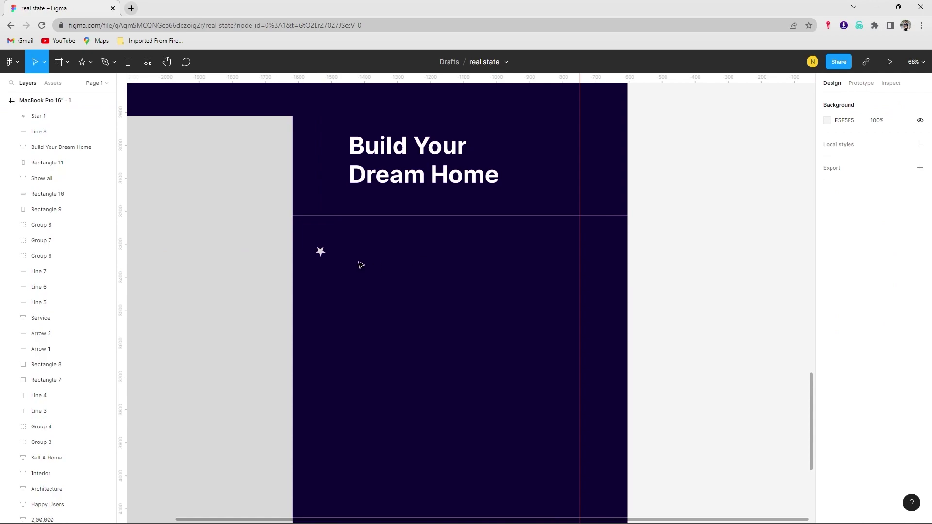
key("t")
left_click(338, 262)
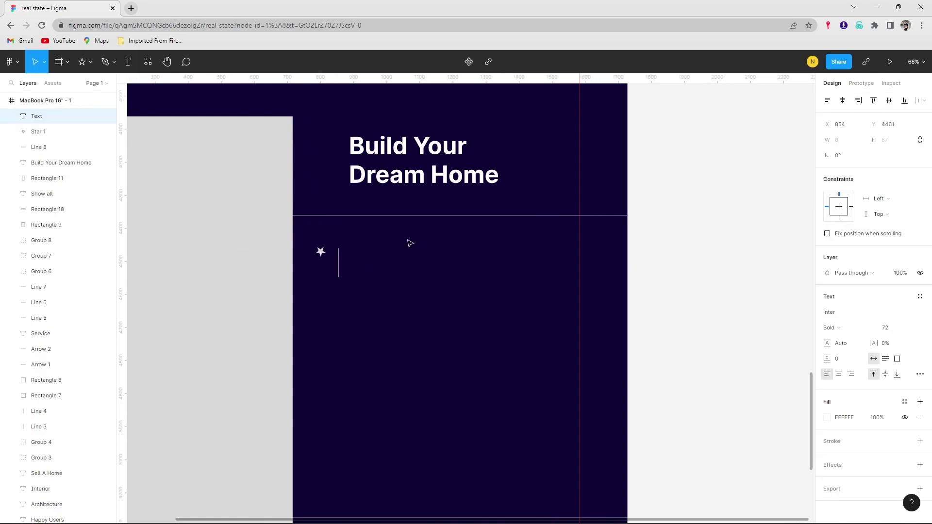
type("Affor")
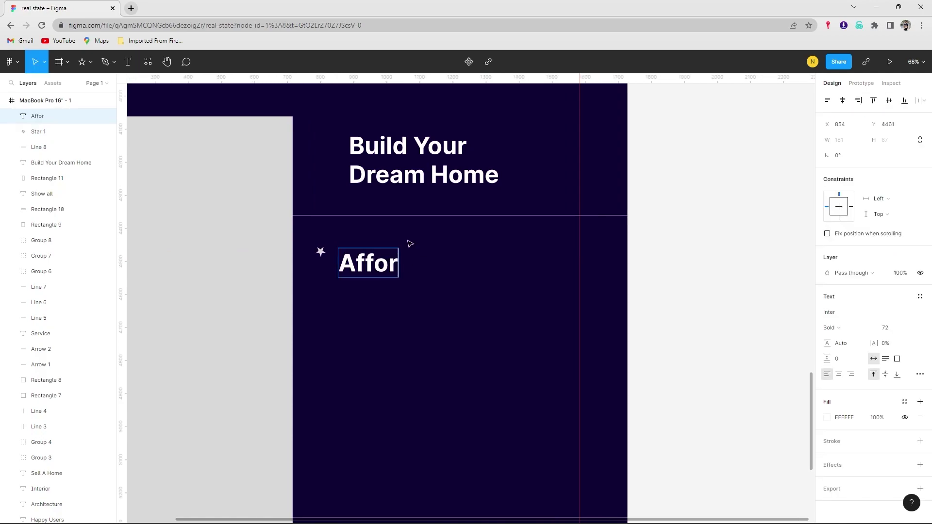
type("dable Cos")
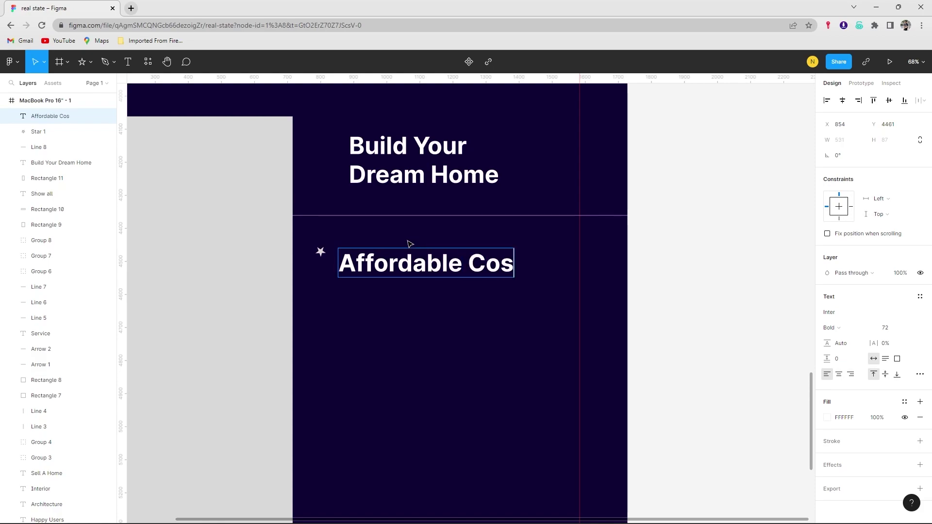
type("t")
key("Escape")
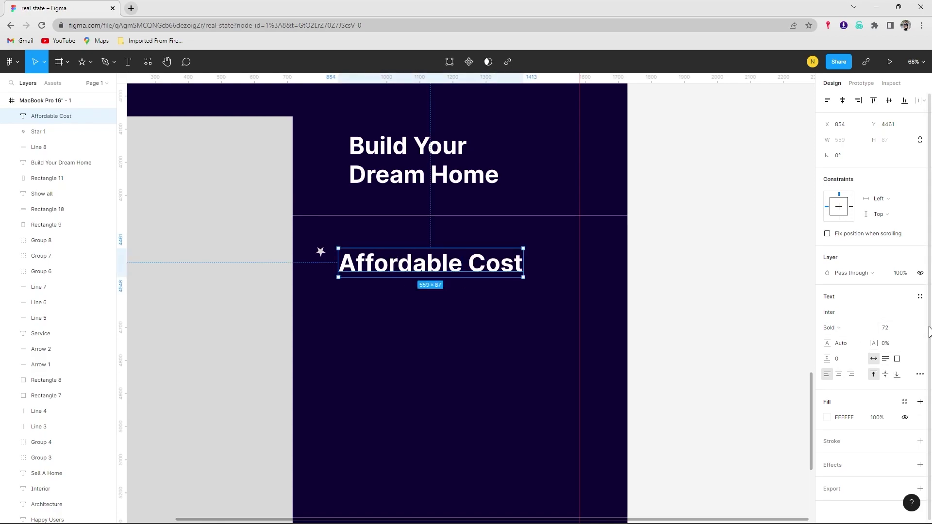
left_click(909, 327)
left_click(904, 465)
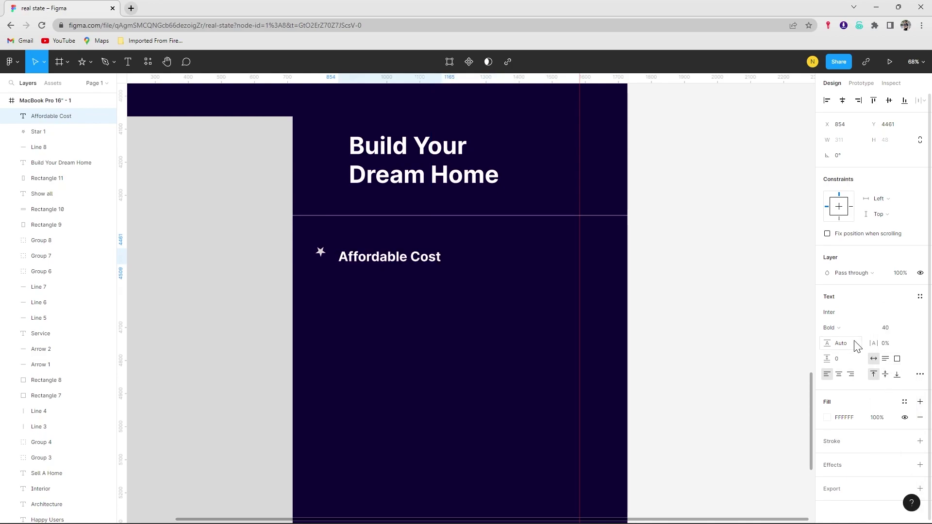
left_click(835, 328)
left_click(848, 293)
left_click_drag(381, 260, 377, 255)
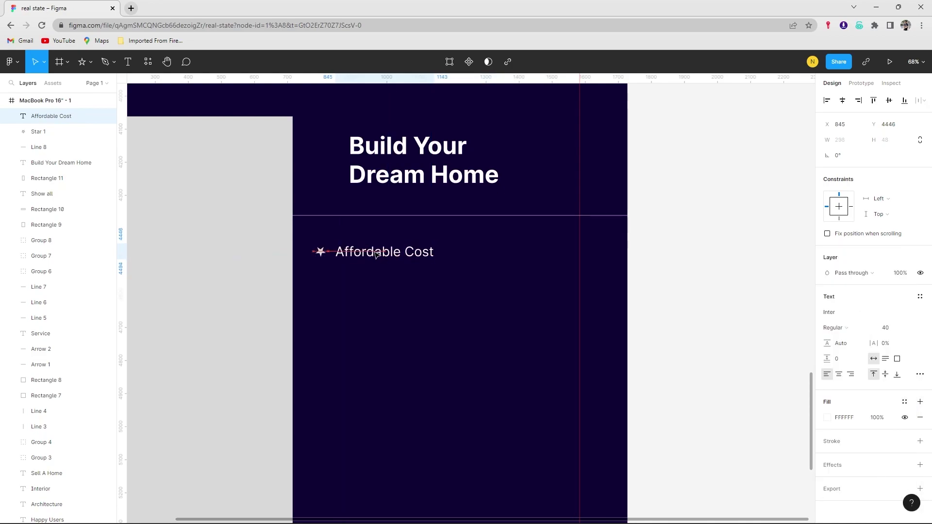
Copy the star row twice below, relabelled 'Highly Experience' and 'Full Project Delivery'.
left_click_drag(447, 272, 314, 238)
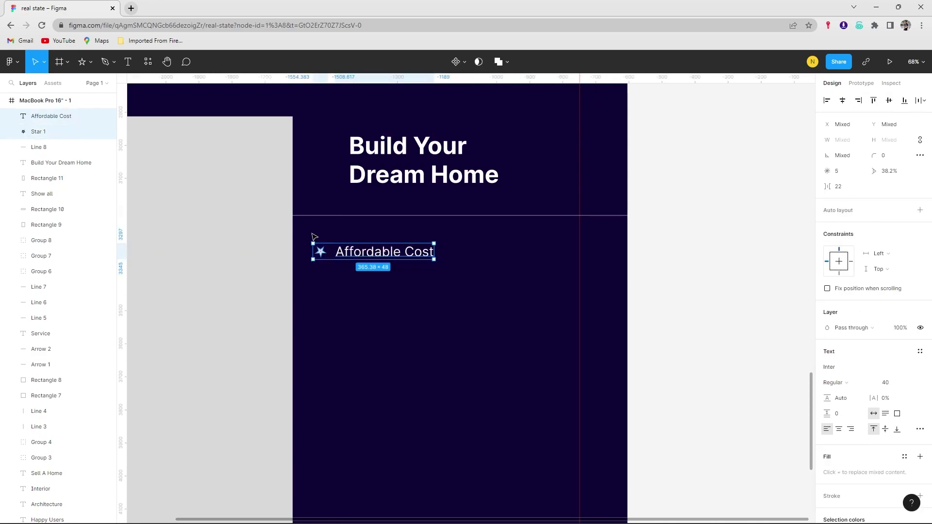
left_click(455, 266)
key("ctrl+v")
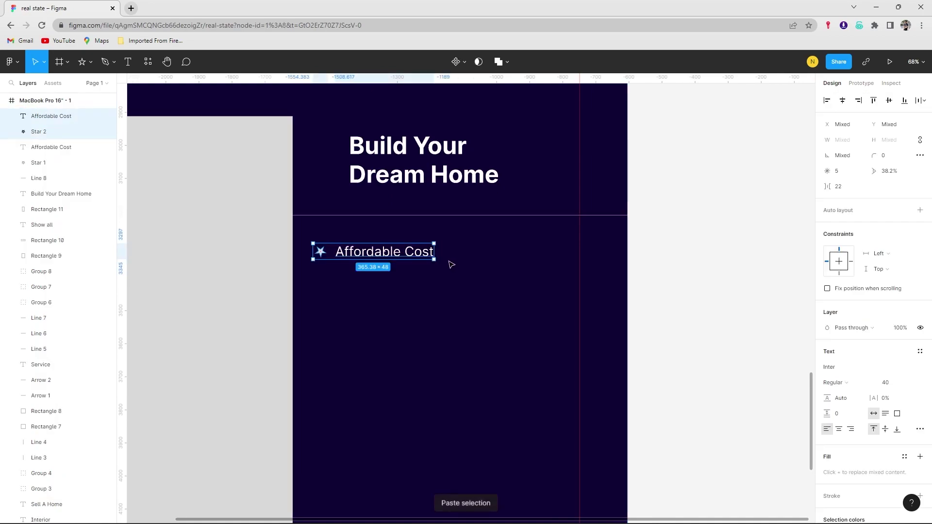
left_click_drag(388, 252, 389, 272)
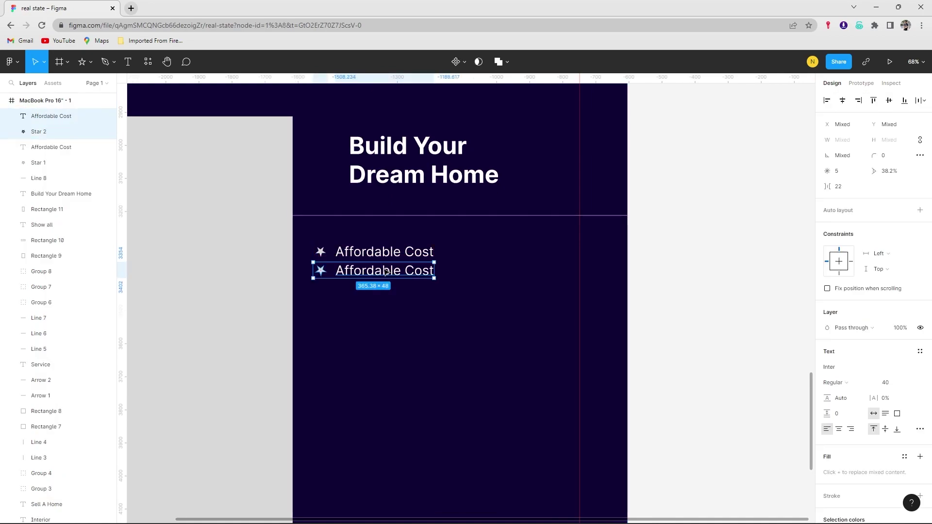
left_click(381, 270)
type("H")
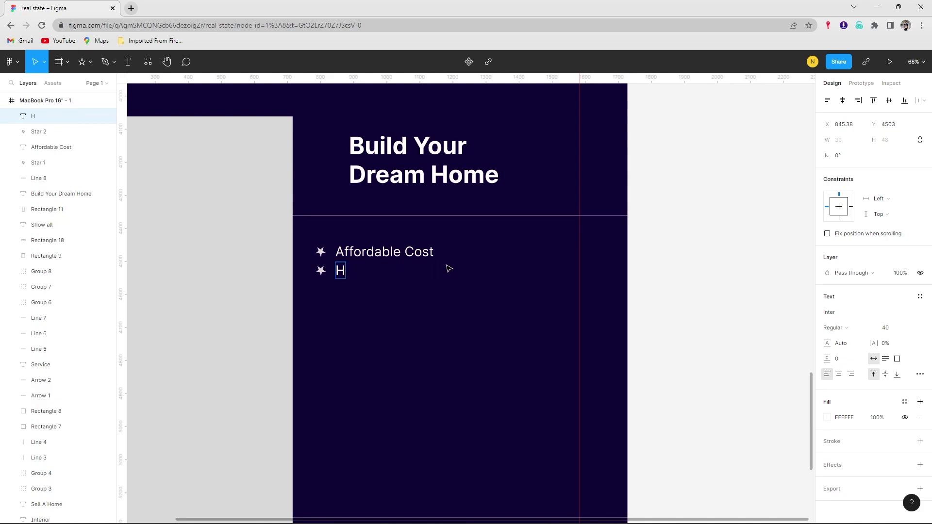
type("ighly Experience")
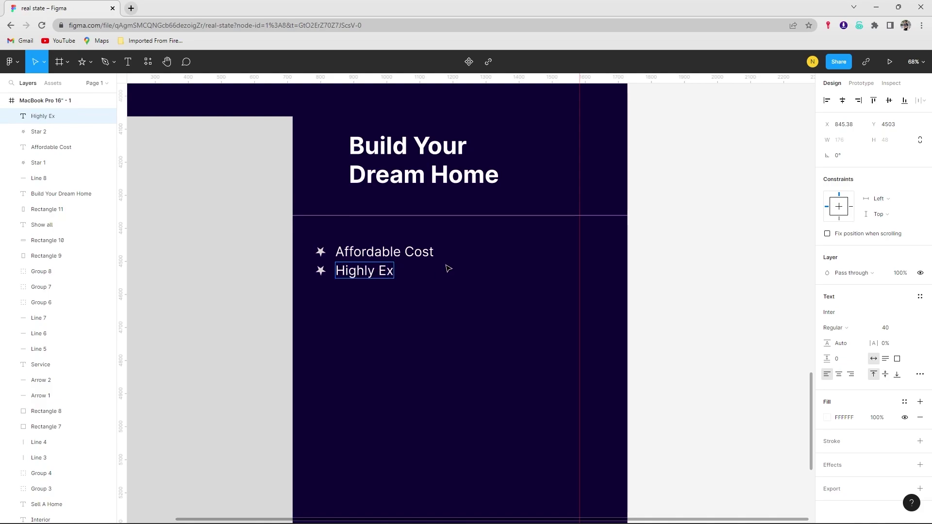
left_click(441, 294)
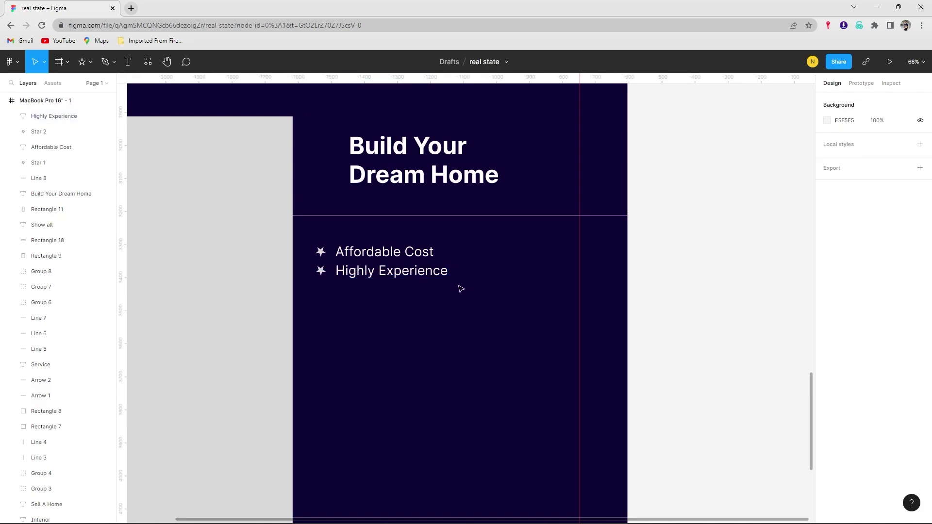
key("ctrl+v")
left_click_drag(368, 254, 368, 293)
left_click(368, 293)
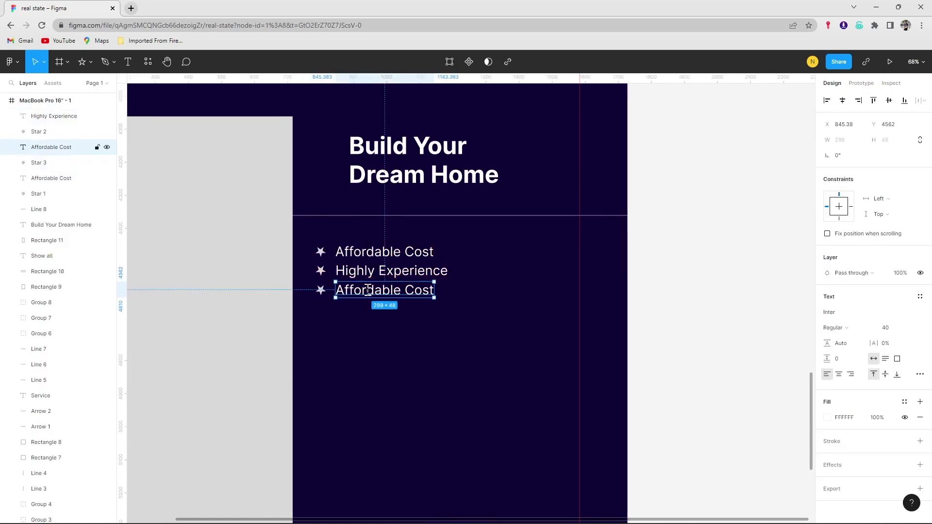
type("Full Project")
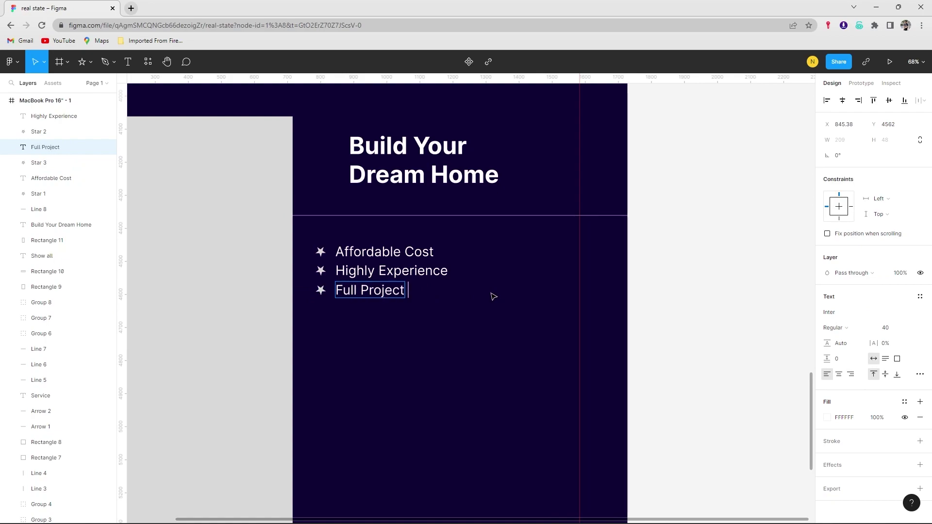
type("Delivery")
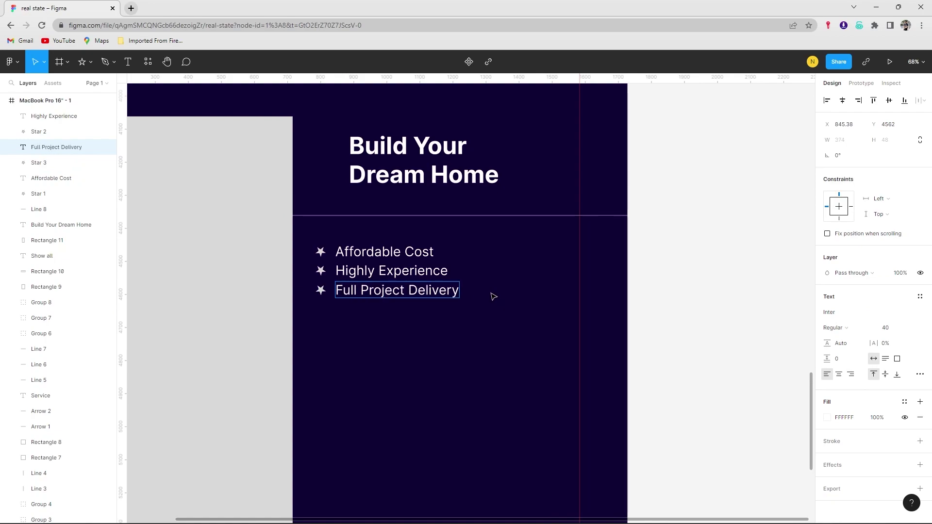
key("Escape")
Add two more star rows below, reading 'Customable Design' and 'Best Design Provide'.
key("ctrl+v")
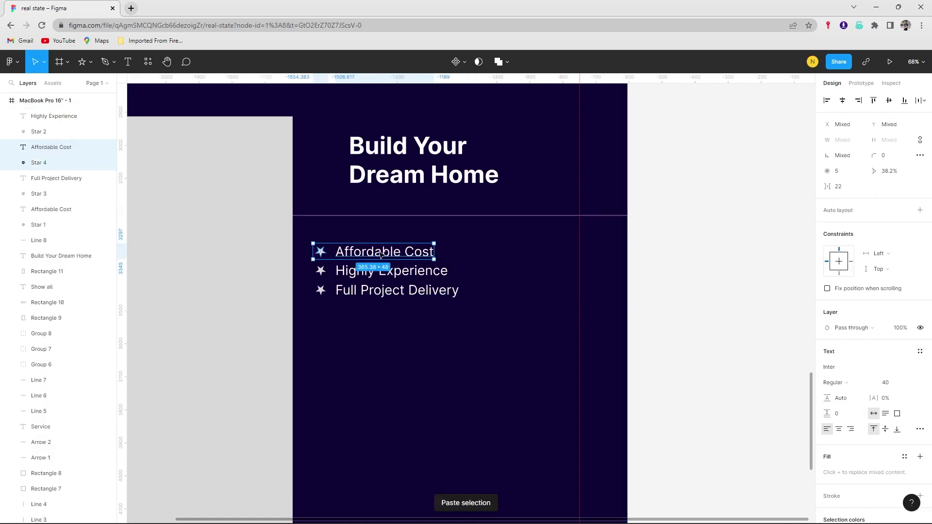
left_click_drag(382, 253, 382, 313)
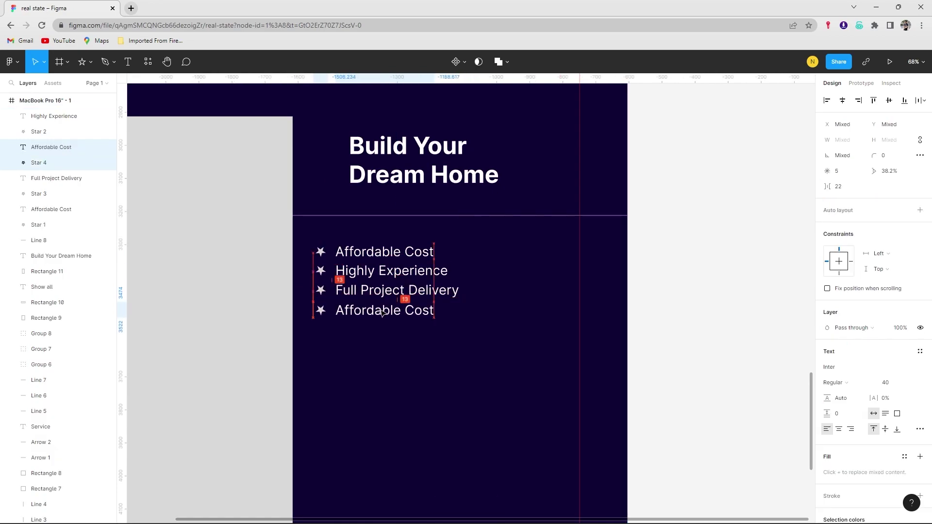
double_click(382, 312)
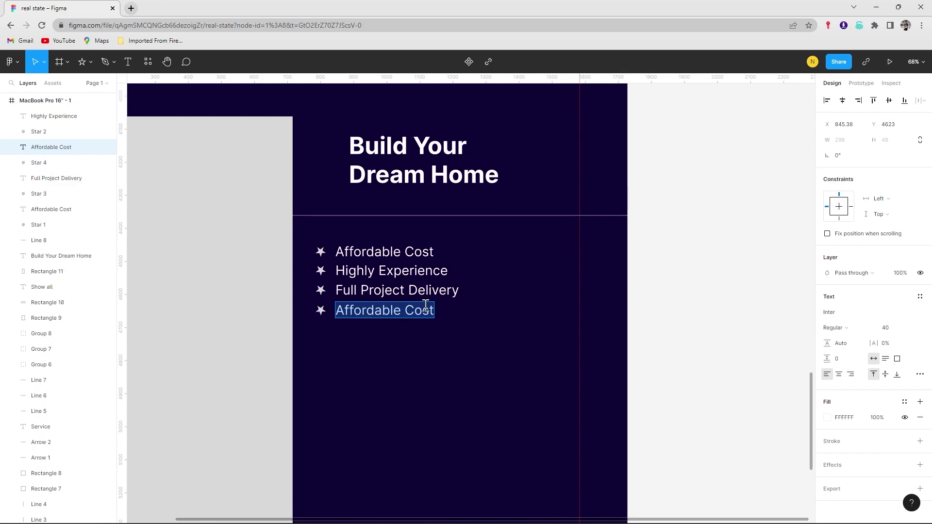
type("Cu")
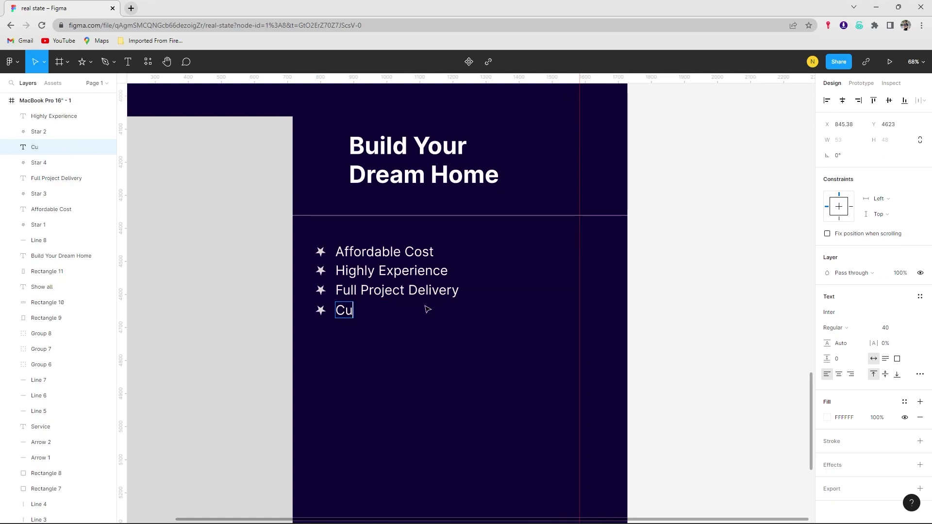
type("stomable Design")
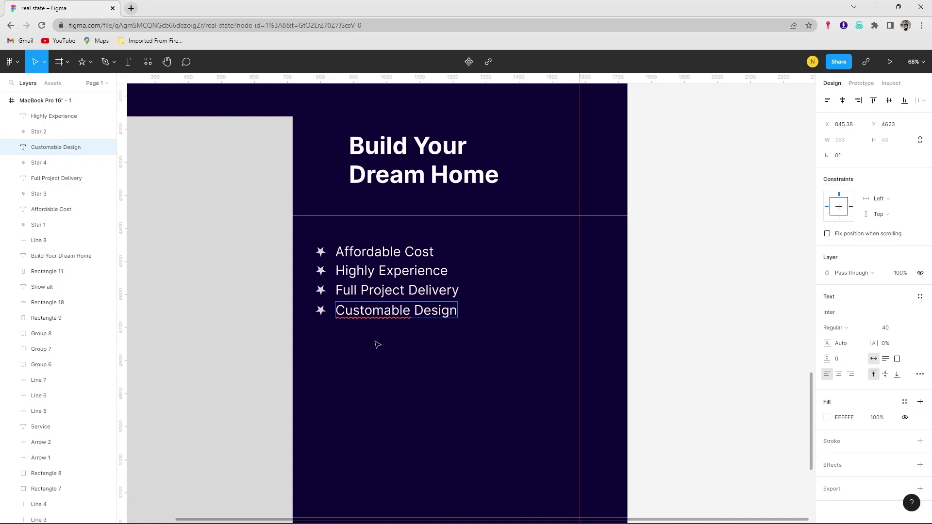
right_click(377, 311)
left_click(516, 323)
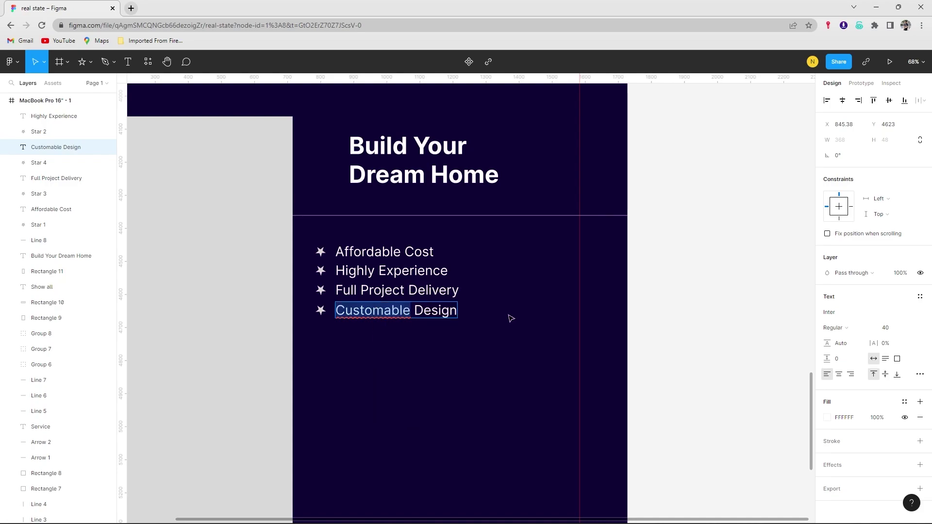
key("Escape")
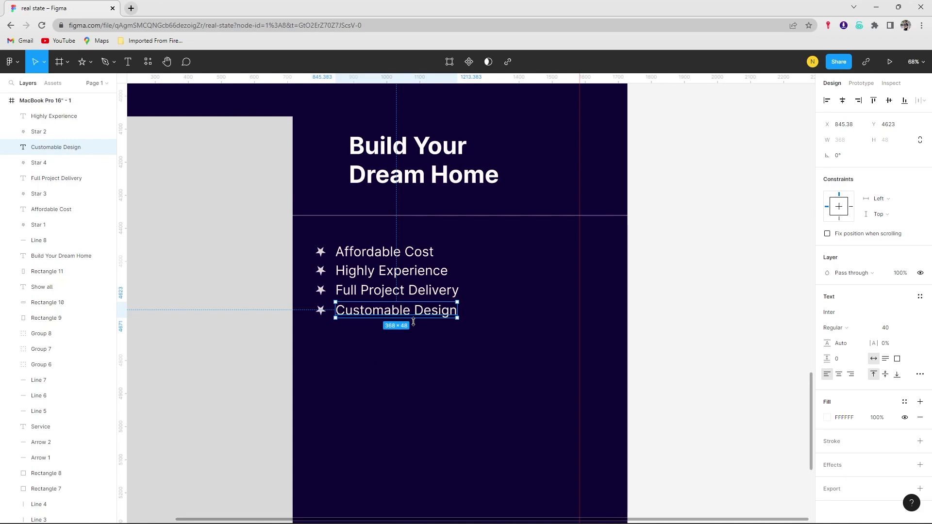
left_click(320, 310, "shift")
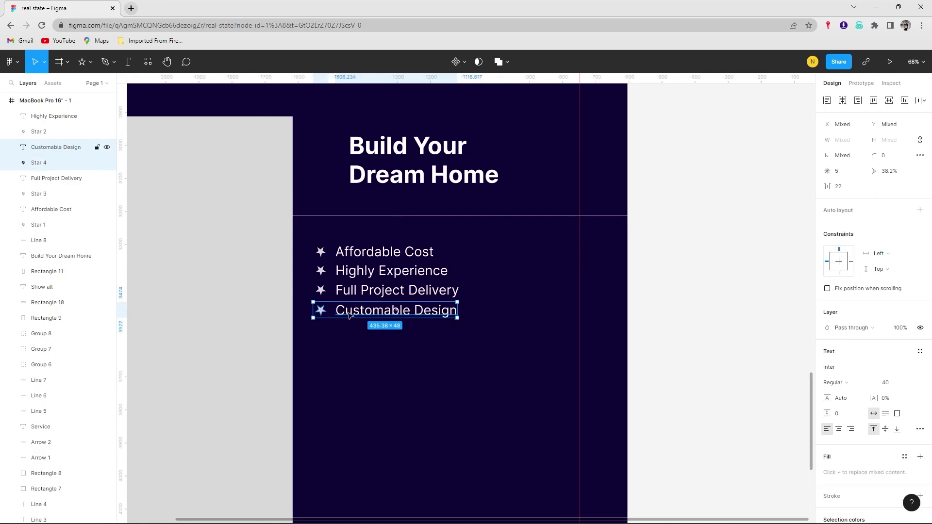
left_click_drag(361, 313, 362, 335)
double_click(399, 331)
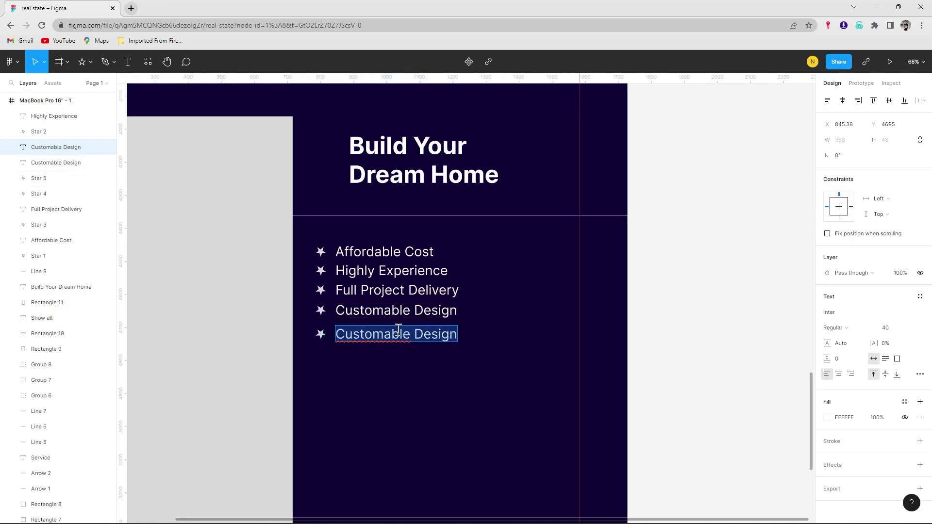
type("Best")
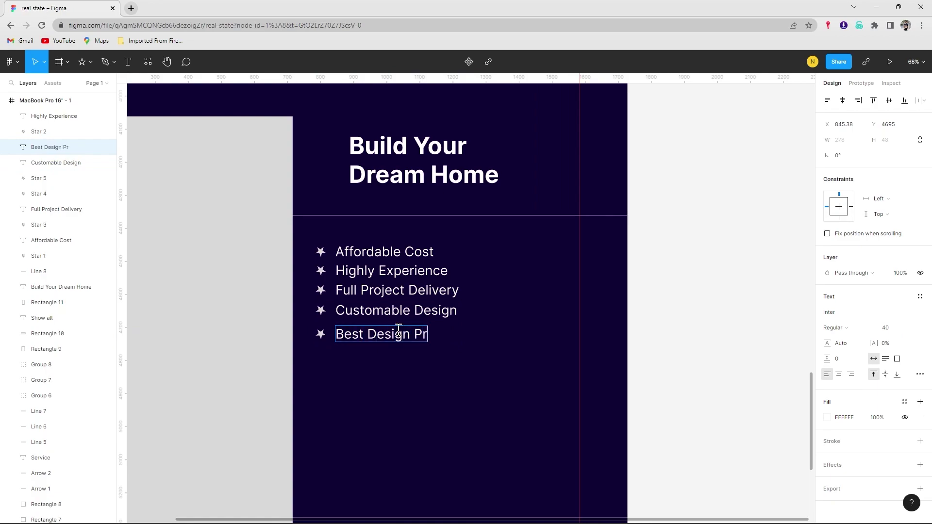
key("Escape")
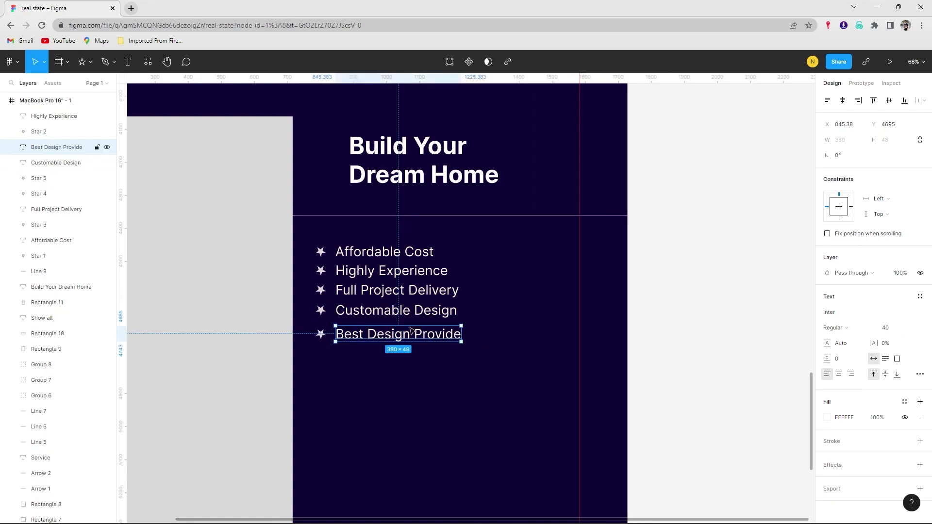
left_click(321, 334, "shift")
Group each of the five stars with its label.
key("ctrl+g")
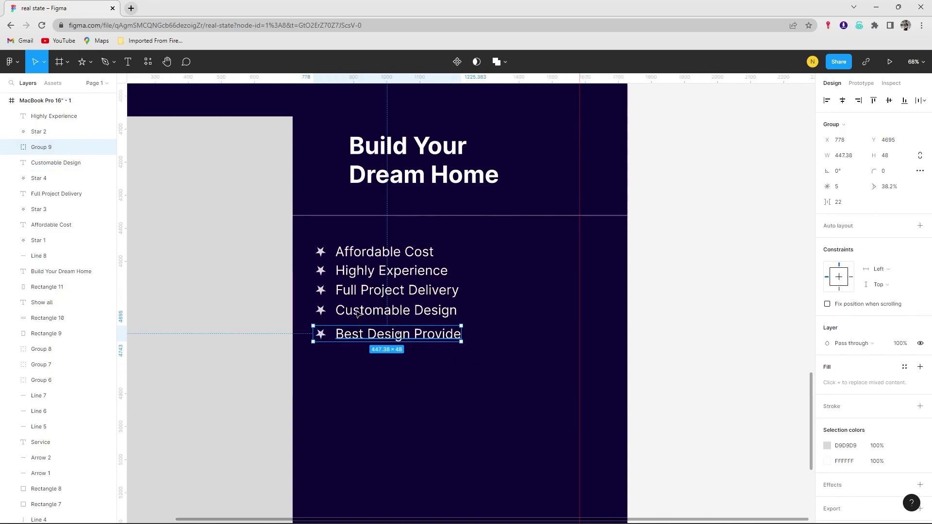
left_click(349, 311)
left_click(321, 310, "shift")
key("ctrl+g")
left_click(340, 290)
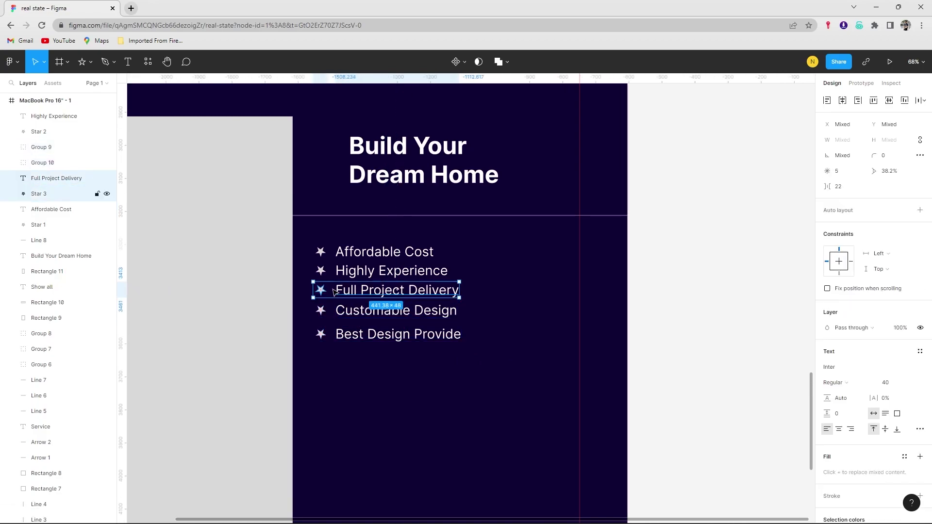
key("ctrl+g")
left_click(355, 270)
left_click(320, 270, "shift")
key("ctrl+g")
left_click(359, 252)
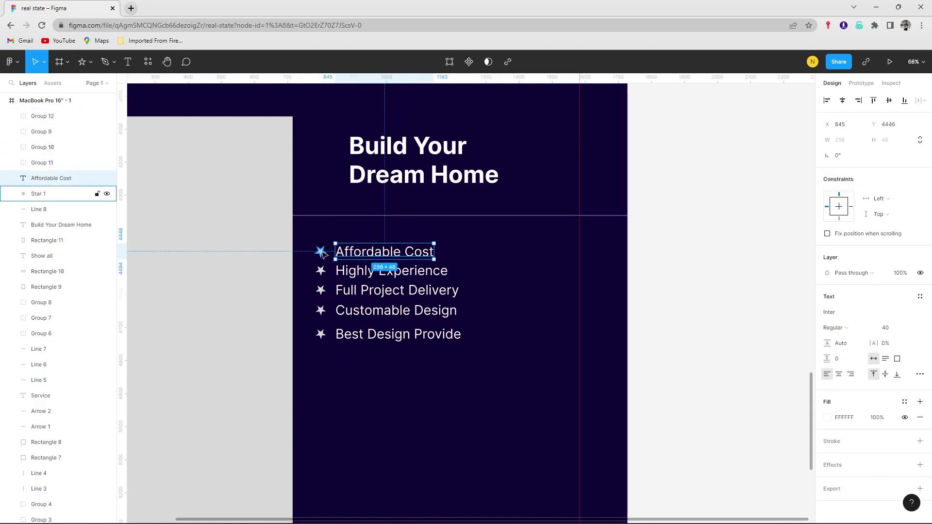
left_click(321, 251, "shift")
key("ctrl+g")
Distribute the five rows evenly 61 apart and move the list under the heading.
left_click(491, 359)
left_click_drag(519, 374, 307, 233)
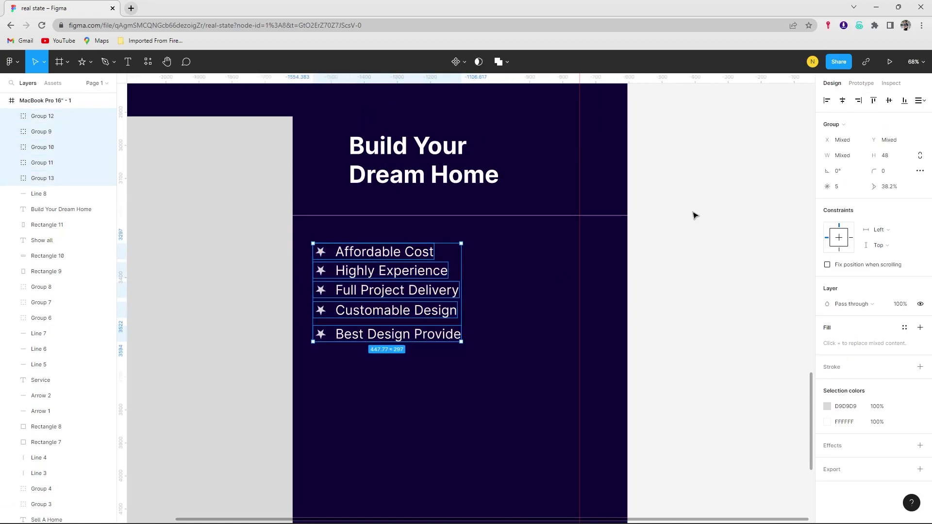
left_click(503, 291)
left_click_drag(499, 377, 302, 238)
left_click(919, 101)
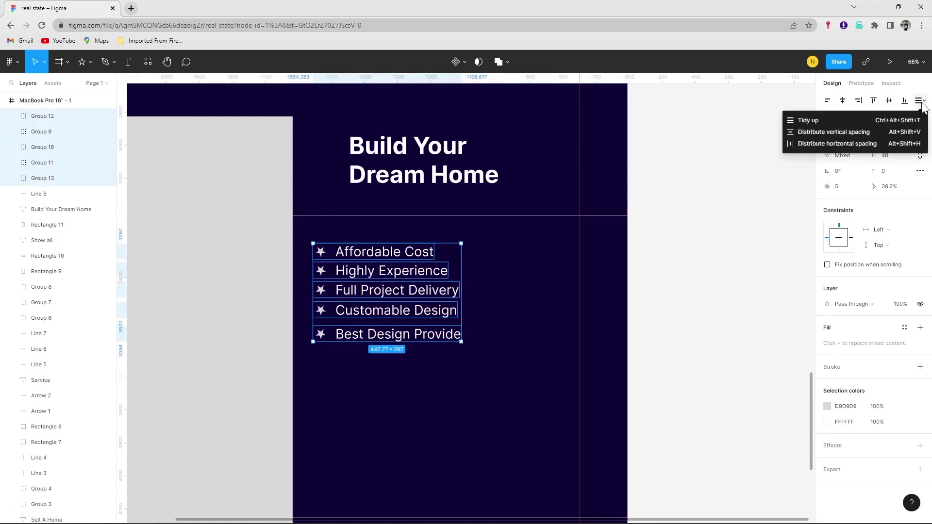
left_click(854, 132)
left_click_drag(373, 262, 374, 258)
left_click(487, 266)
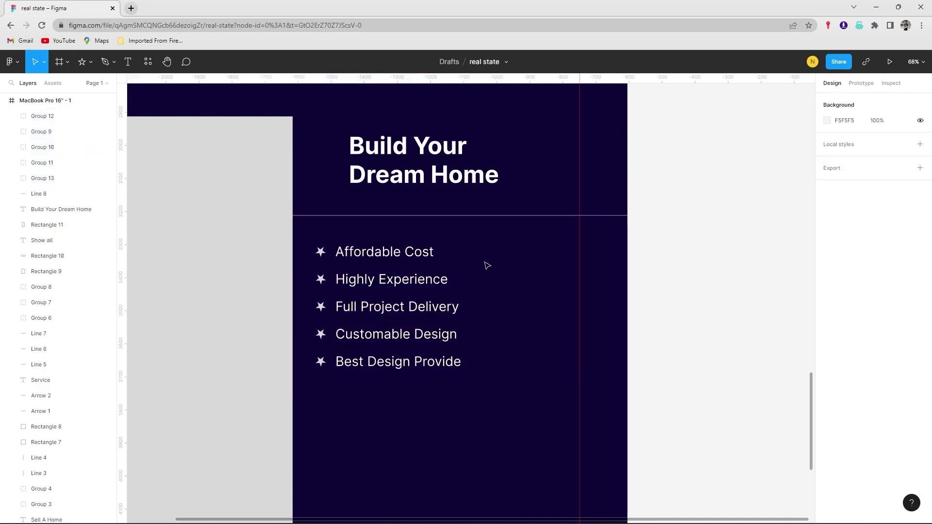
left_click_drag(483, 400, 318, 229)
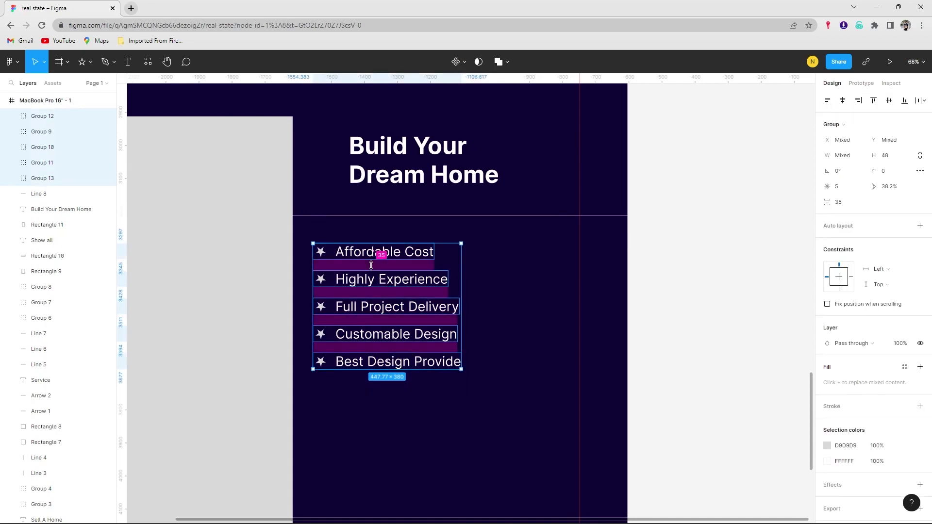
left_click_drag(377, 260, 377, 268)
left_click(519, 261)
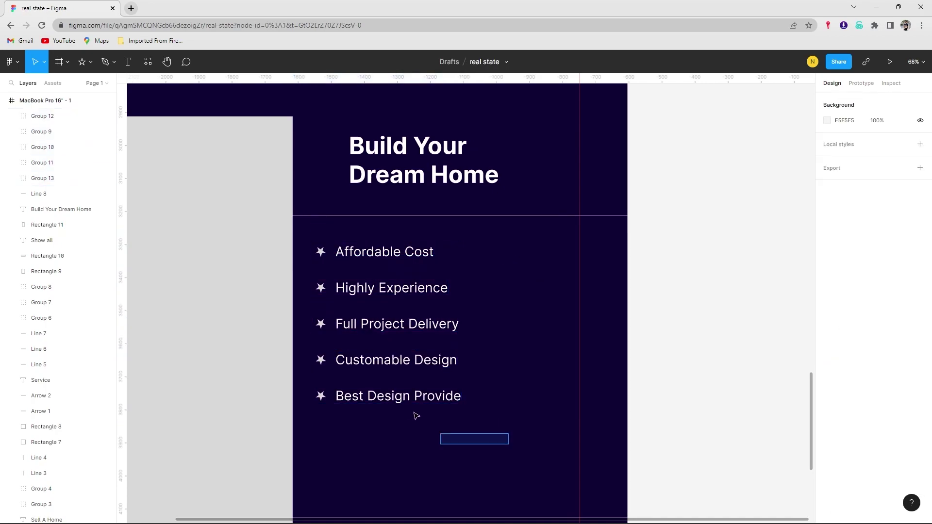
mouse_move(505, 437)
left_mouse_down()
mouse_move(318, 240)
mouse_move(387, 258)
mouse_move(373, 259)
left_mouse_up()
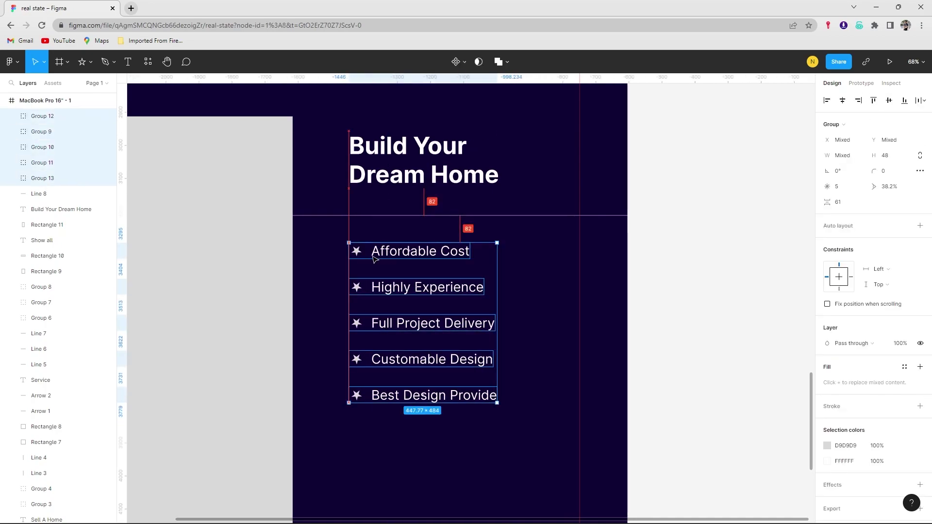
Shorten the tall grey image placeholder to about 1000 high.
left_click(479, 249)
scroll(478, 249, "down", 3)
left_click(297, 360)
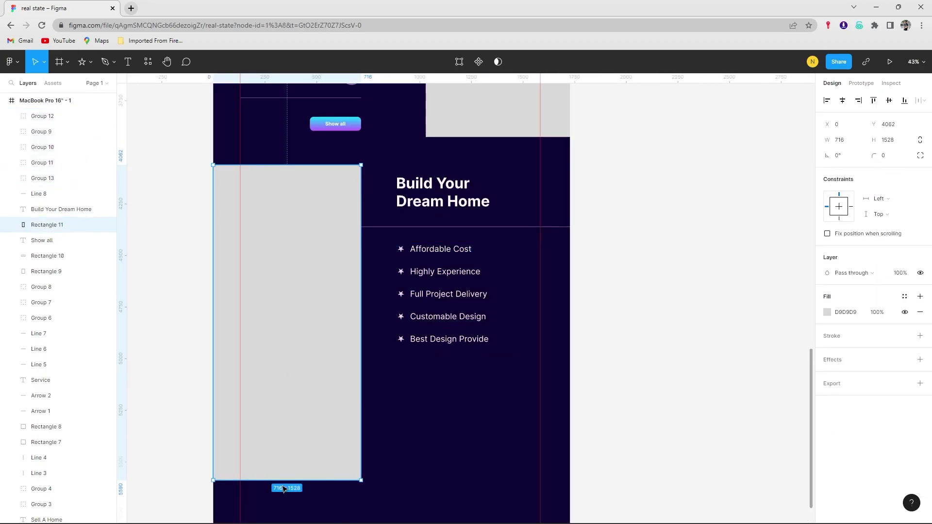
left_click_drag(274, 481, 272, 372)
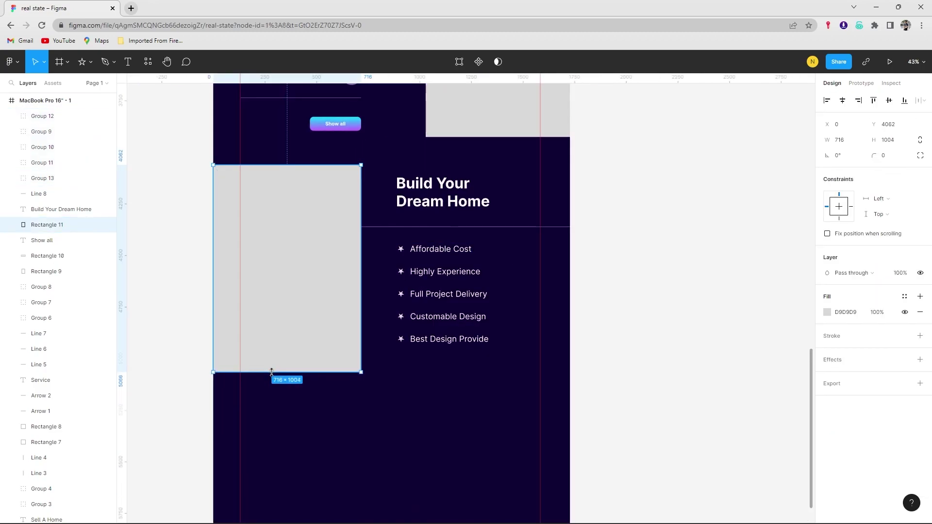
left_click(416, 385)
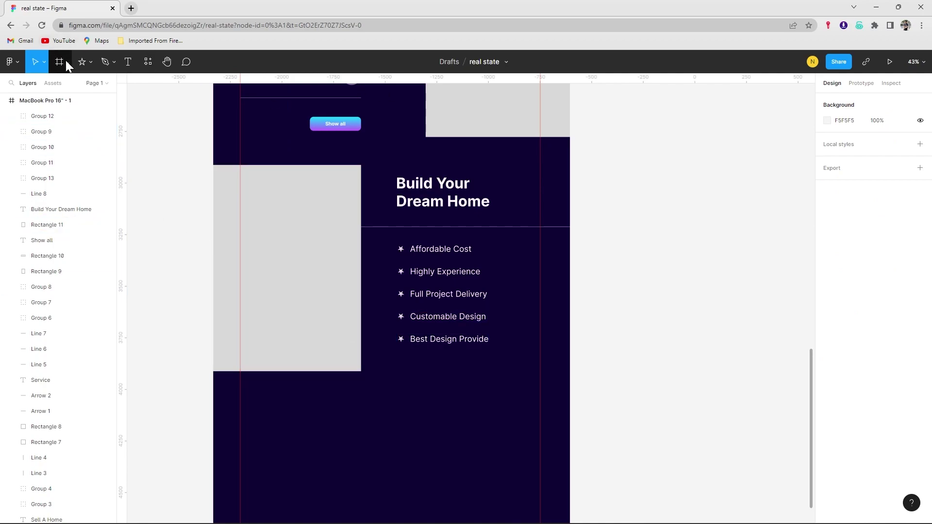
Draw a 440×440 square with a layer blur and 50% fill opacity.
left_click(90, 62)
left_click(90, 83)
left_click_drag(377, 400, 369, 408)
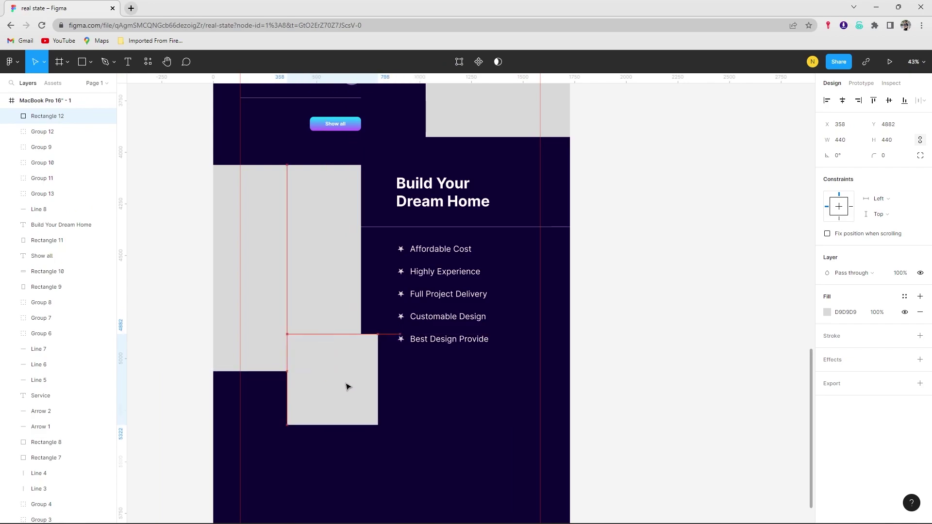
left_click(920, 360)
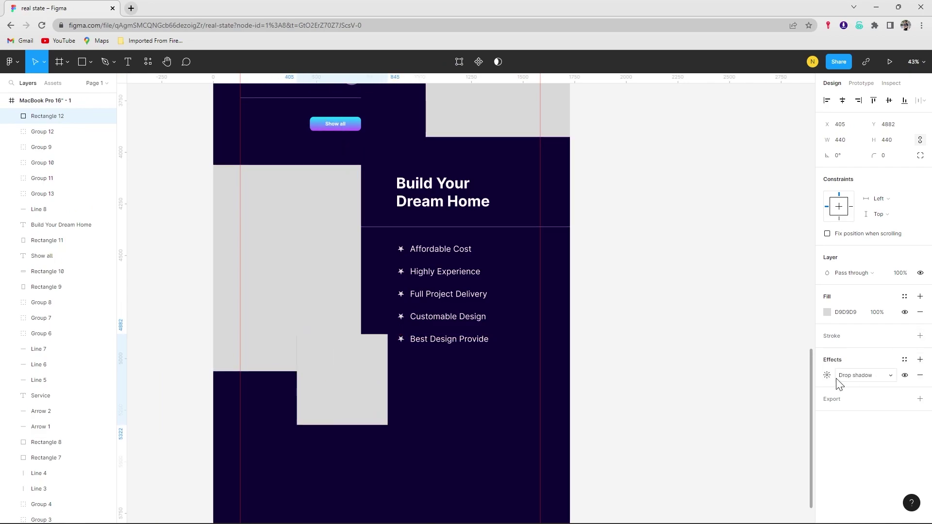
left_click(855, 375)
left_click_drag(712, 399, 901, 403)
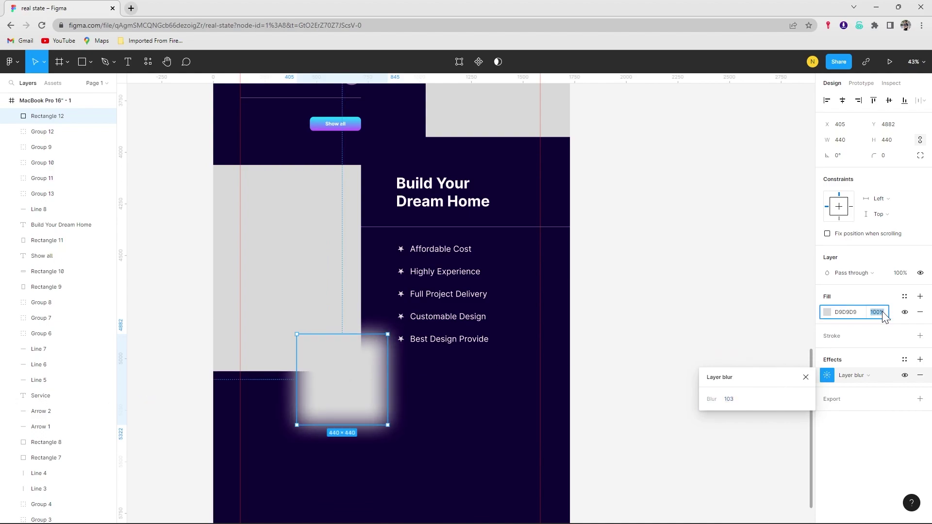
type("50")
key("Return")
left_click(438, 387)
Send the blurred square behind Rectangle 11 and duplicate it to the frame's left edge.
left_click(348, 381)
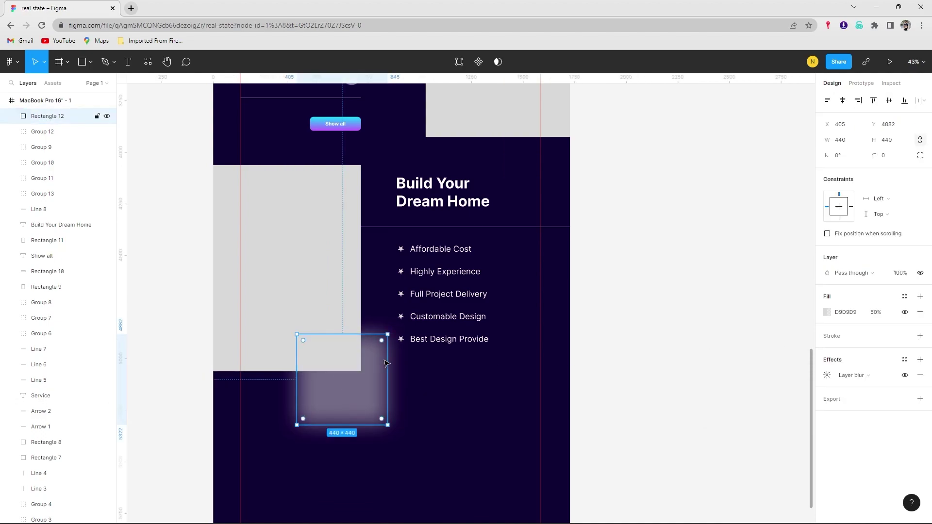
key("ctrl+bracketleft")
key("ctrl+bracketleft")
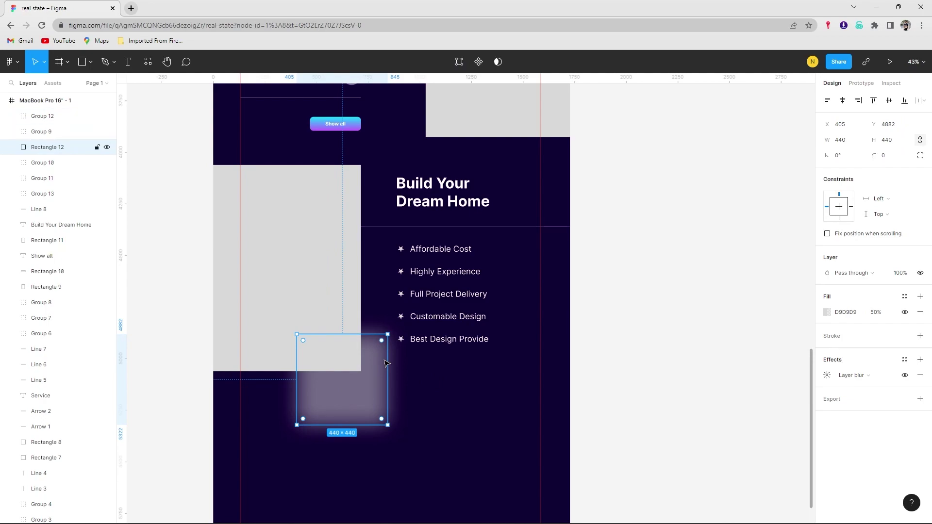
key("ctrl+bracketleft")
key("ctrl+bracketleft")
key("ctrl+bracketleft")
key("ctrl+bracketleft")
key("ctrl+bracketleft")
key("ctrl+bracketleft")
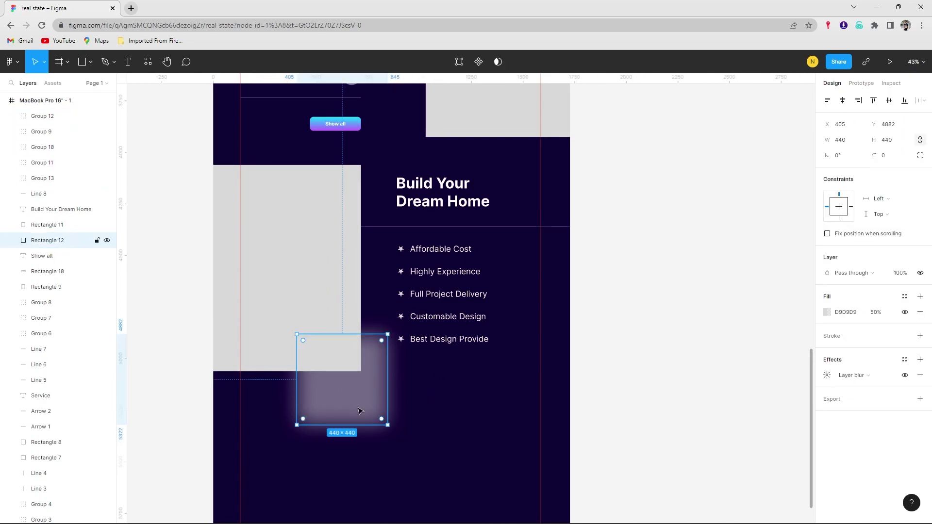
left_click_drag(344, 402, 276, 388, "alt")
left_click(434, 414)
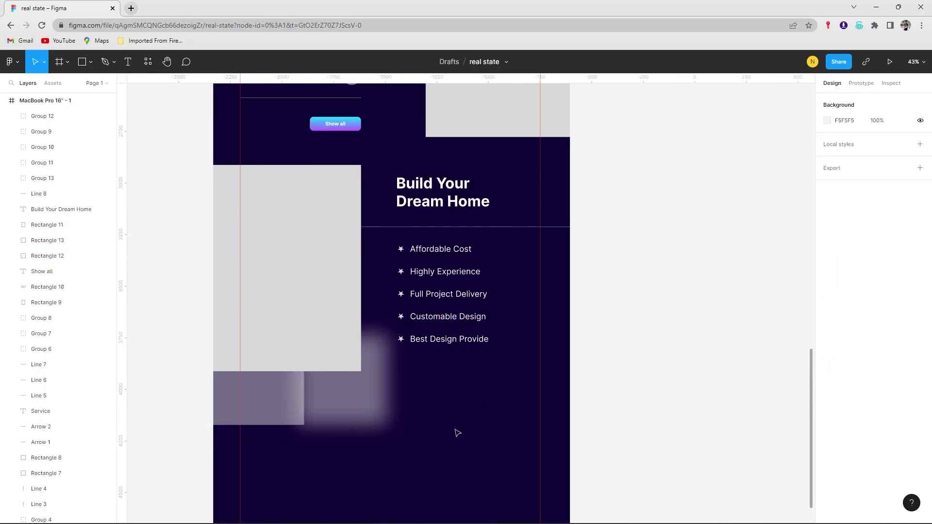
Nudge the original blurred square slightly upward.
left_click(304, 349)
key("Escape")
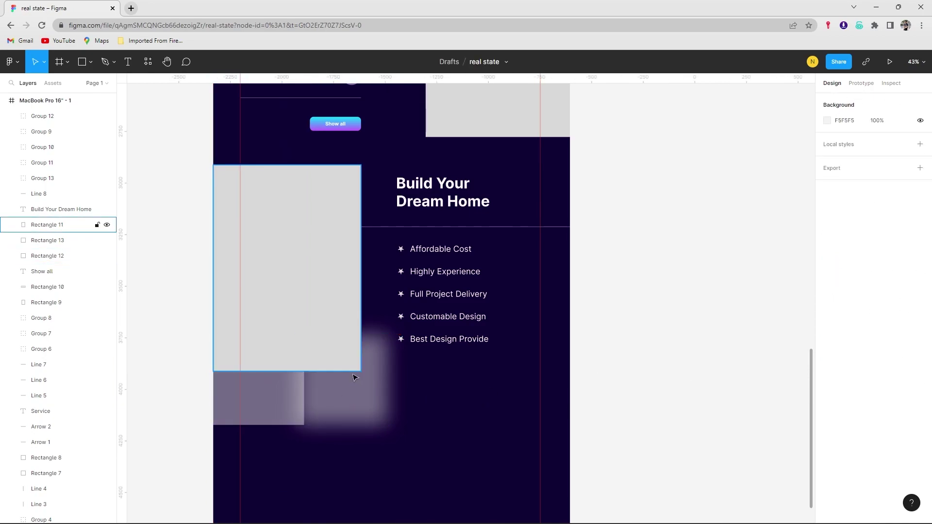
scroll(354, 378, "down", 1)
left_click(375, 408)
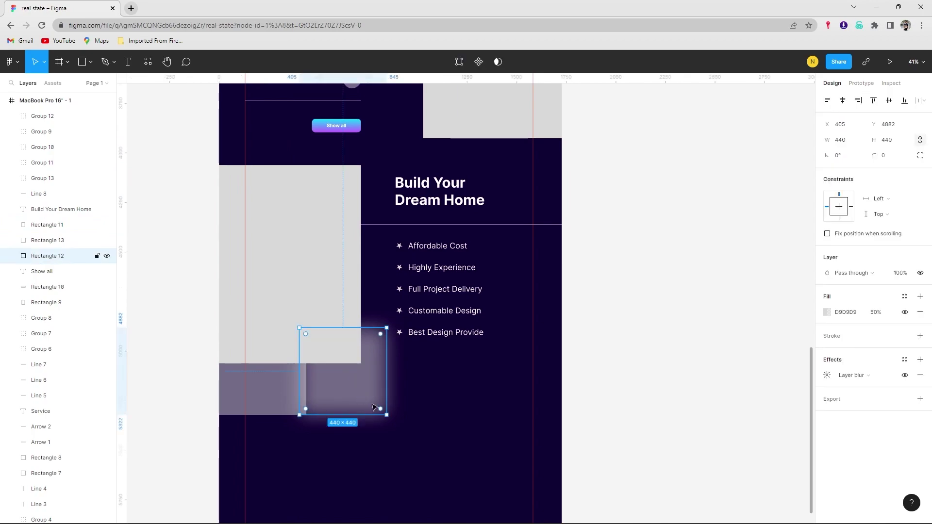
left_click(447, 424)
left_click_drag(386, 395, 359, 378)
key("Escape")
Delete the divider line under 'Build Your Dream Home'.
scroll(489, 386, "up", 5)
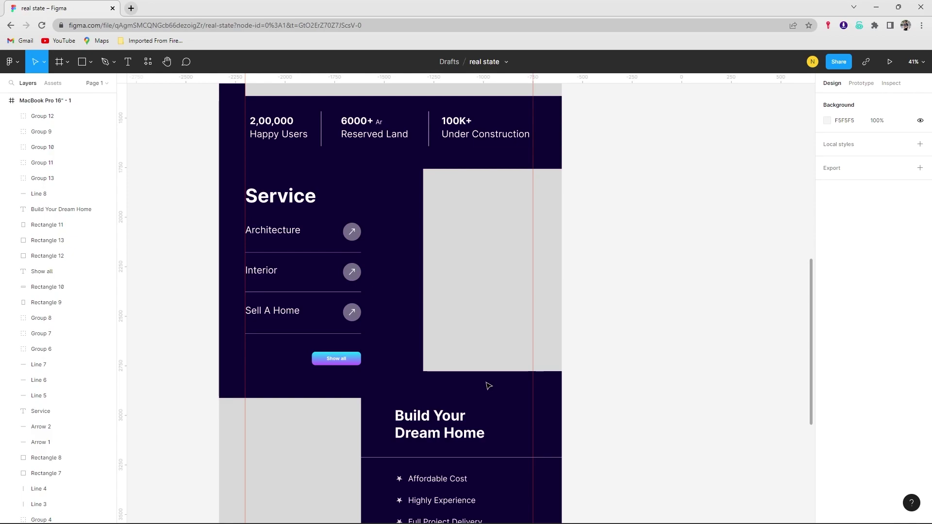
scroll(382, 335, "down", 4)
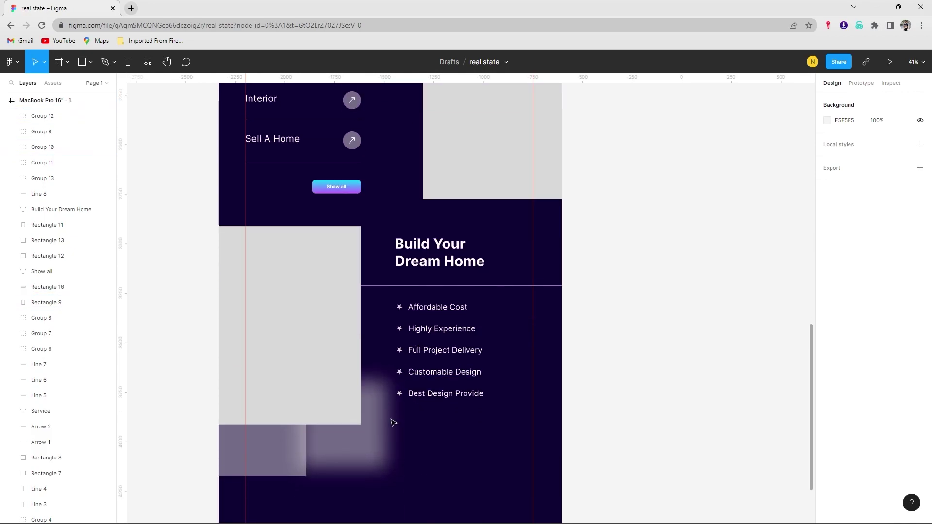
left_click(486, 286)
key("Delete")
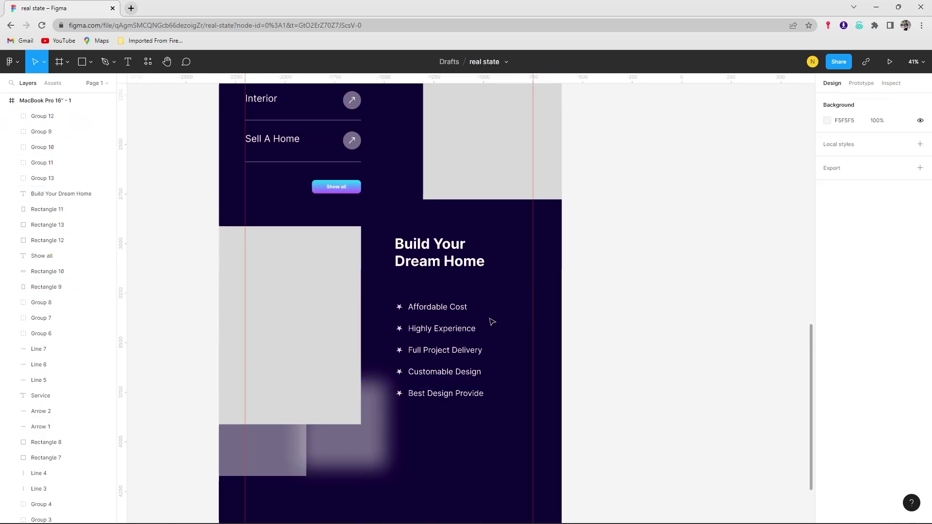
Draw a large rectangle over the feature list with a white 2px outline and no fill, sent backward.
key("r")
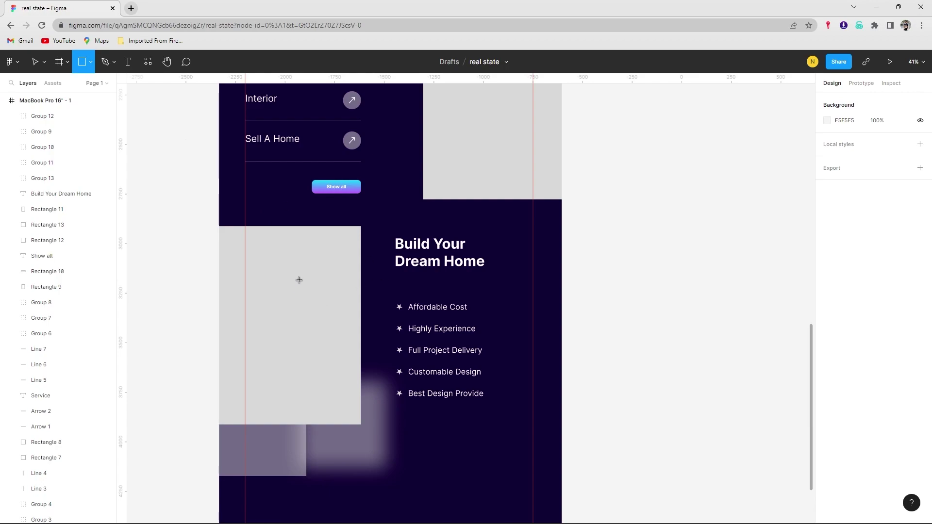
left_click_drag(299, 280, 562, 476)
left_click(920, 335)
left_click(920, 312)
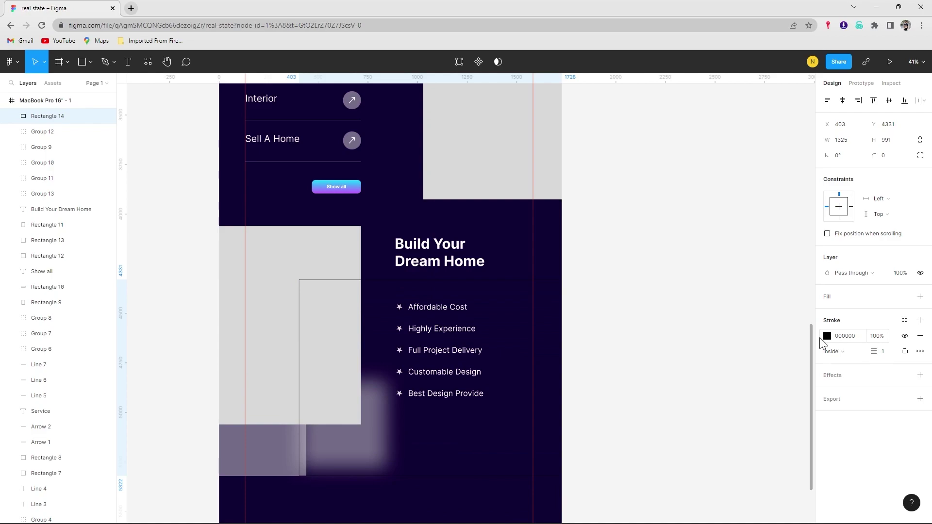
left_click(827, 336)
left_click_drag(752, 339, 670, 233)
left_click(806, 270)
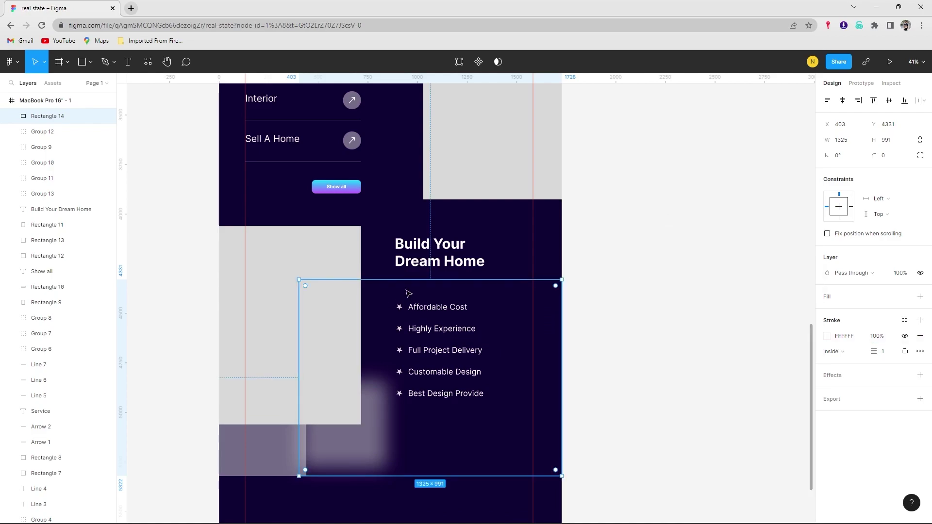
key("ctrl+bracketleft")
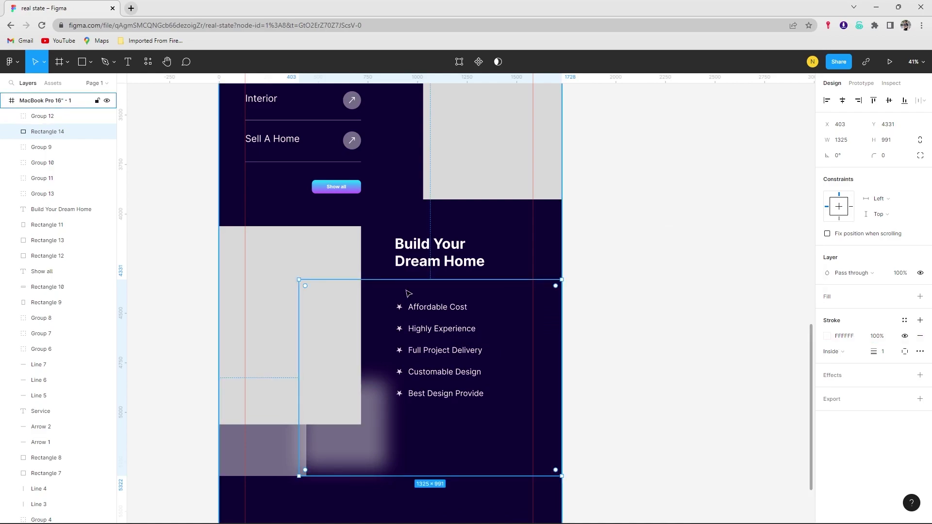
key("ctrl+bracketleft")
key("ctrl+bracketleft")
key("ctrl+bracketleft")
left_click_drag(299, 355, 306, 355)
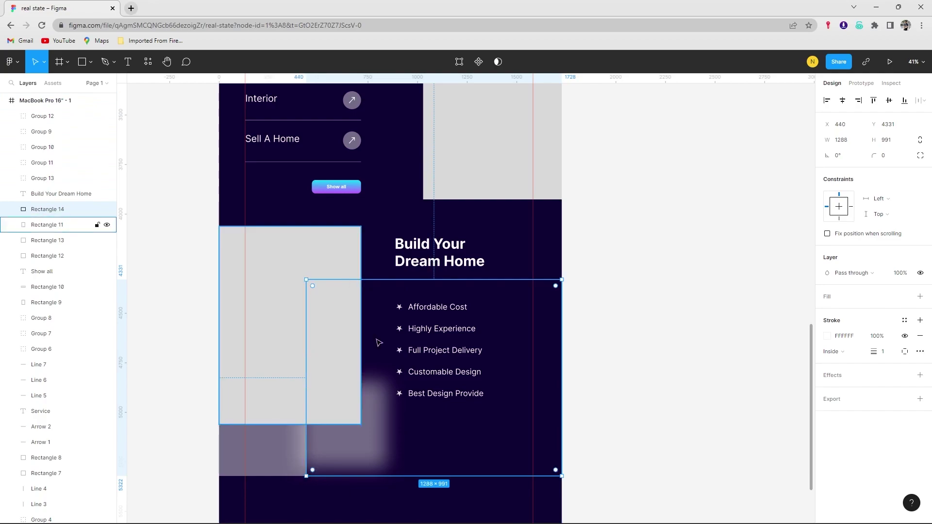
key("Escape")
Send the outlined rectangle further back behind the feature list content.
left_click(383, 283)
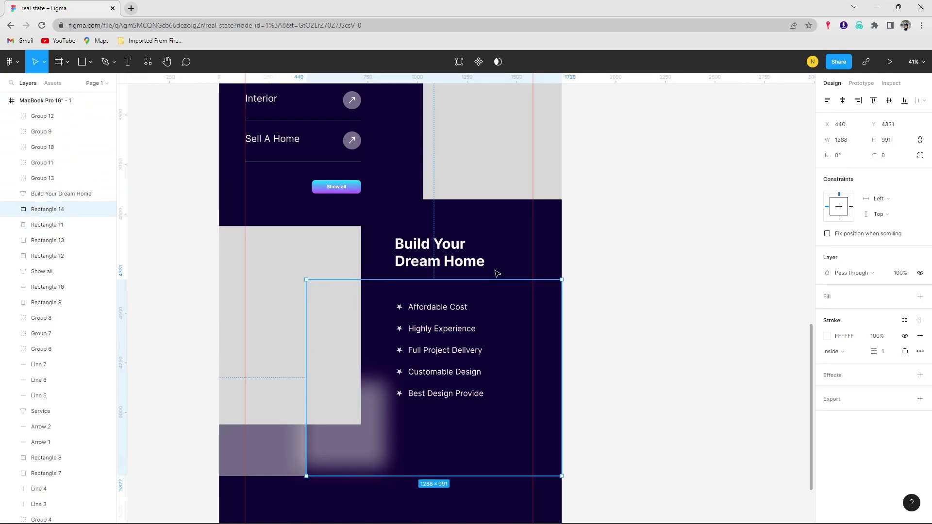
key("ctrl+bracketleft")
key("ctrl+bracketleft")
key("ctrl+bracketleft")
key("ctrl+bracketleft")
key("ctrl+bracketleft")
key("ctrl+bracketleft")
key("ctrl+bracketleft")
key("ctrl+bracketleft")
key("Escape")
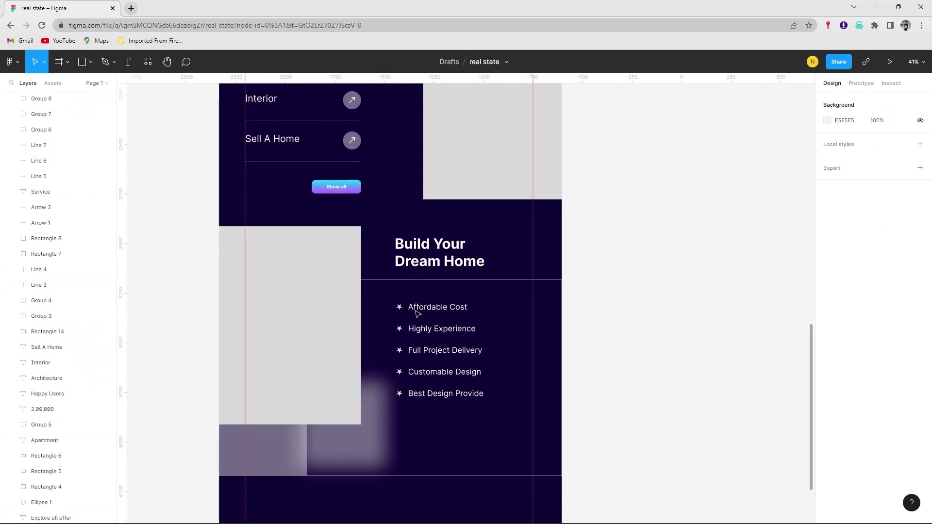
left_click(514, 285)
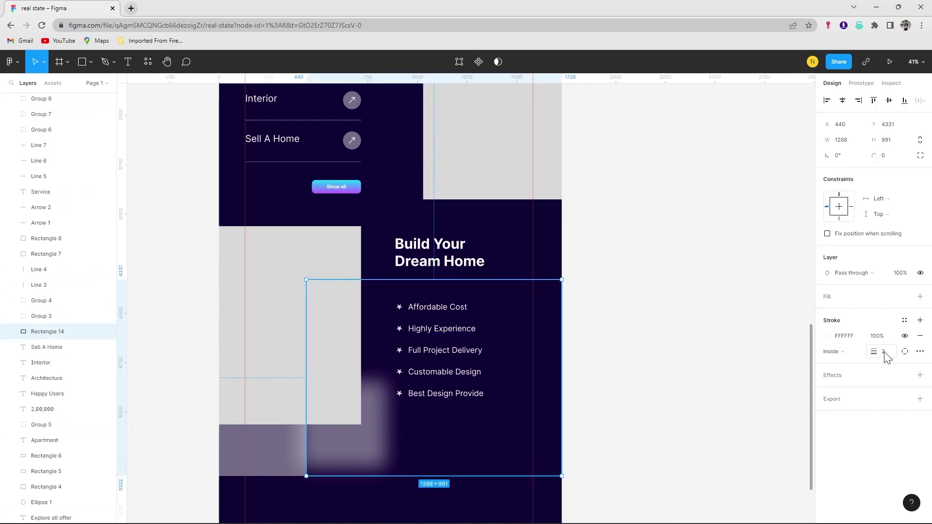
left_click(709, 348)
left_click(558, 306)
left_click(619, 295)
Give the outlined rectangle a faint D9D9D9 fill at 10% opacity.
scroll(582, 302, "up", 3)
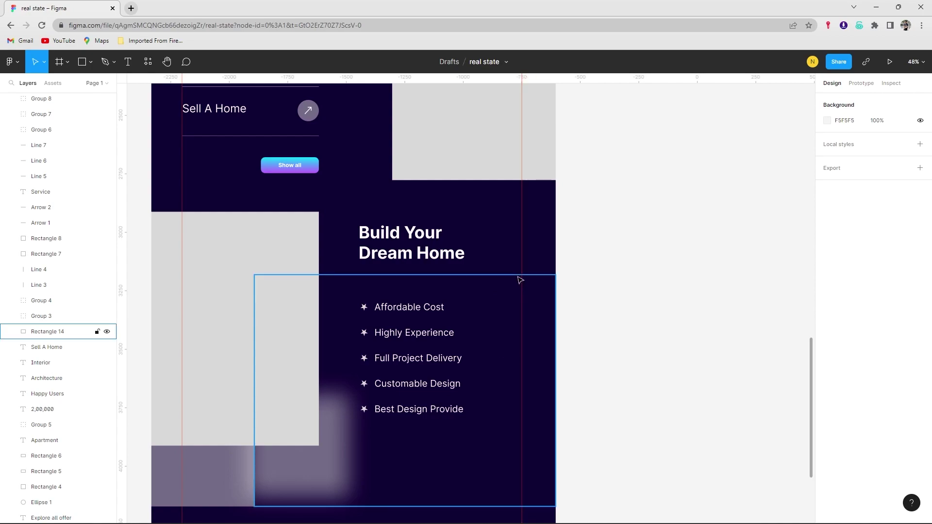
left_click(520, 280)
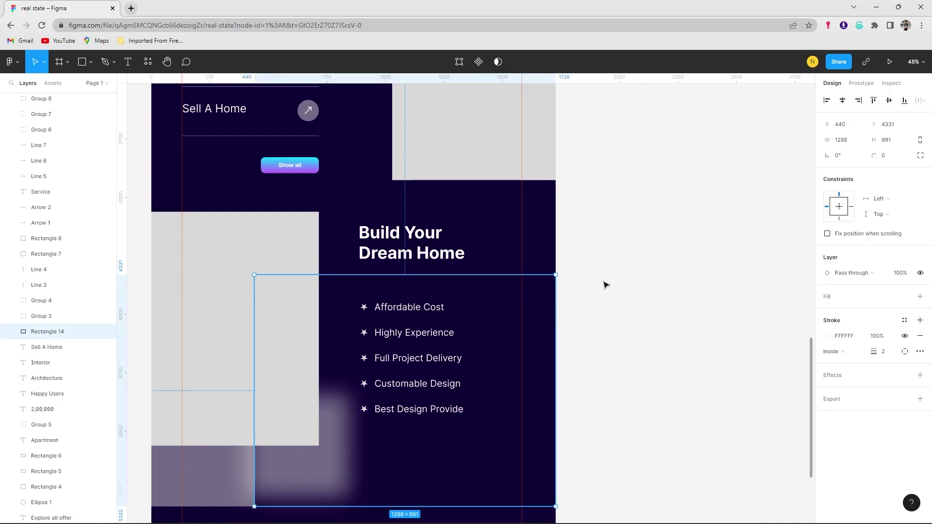
left_click(920, 296)
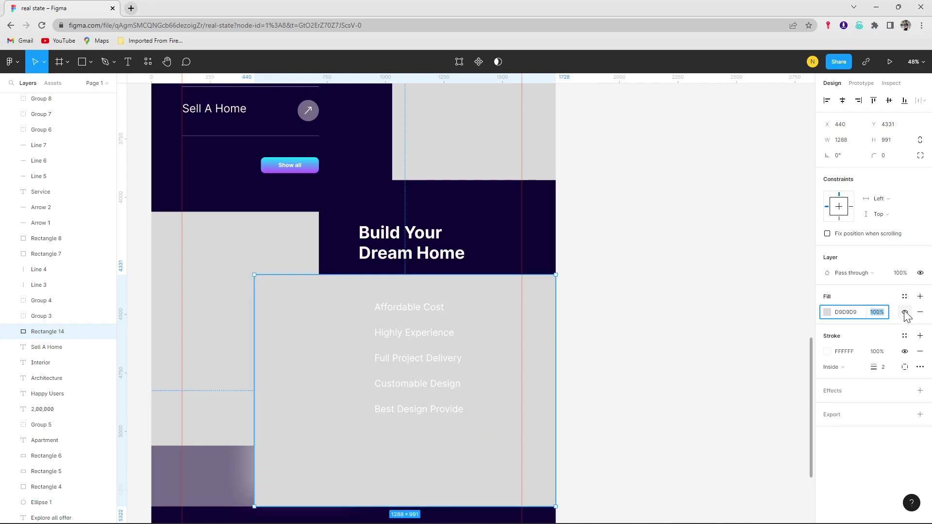
type("0")
key("Return")
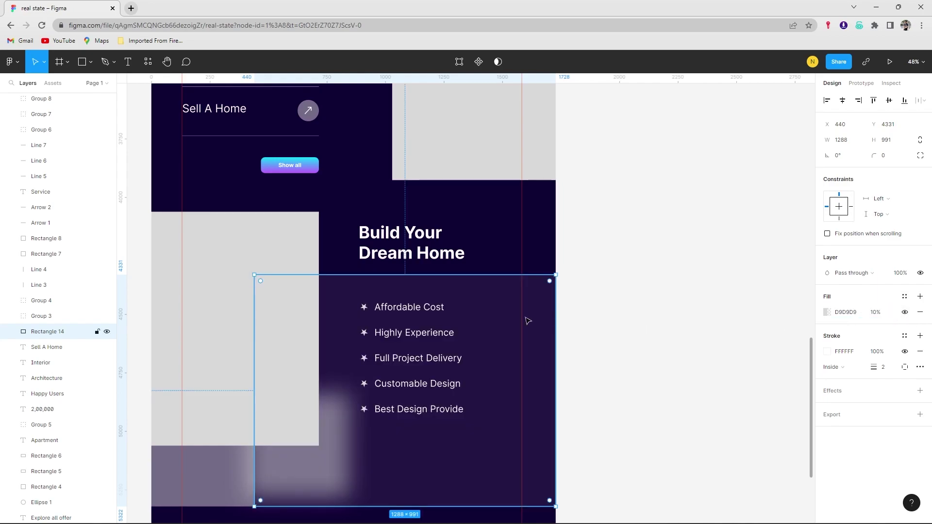
left_click(577, 301)
scroll(307, 311, "down", 2)
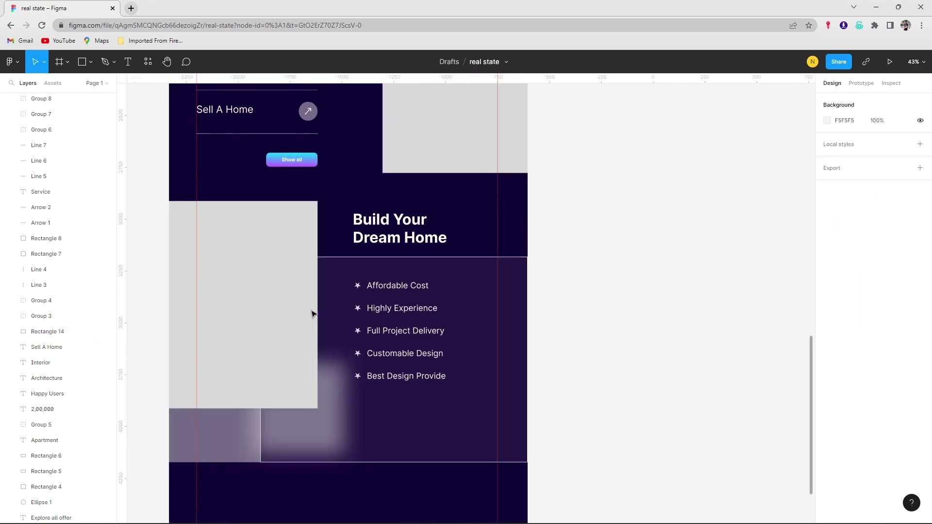
scroll(268, 343, "down", 3)
Set the left blurred square's fill to 20% and move it under the grey block's corner.
left_click(267, 348)
key("Escape")
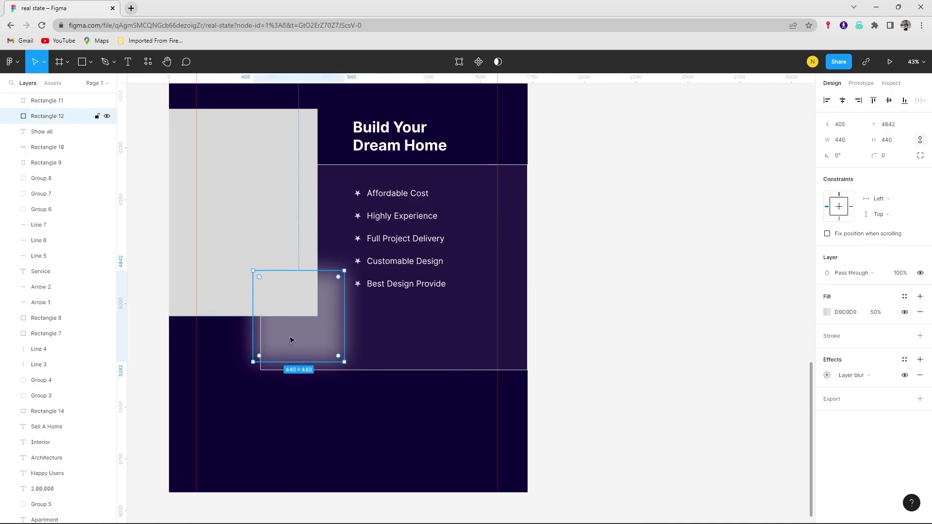
left_click_drag(266, 350, 205, 340)
left_click(876, 312)
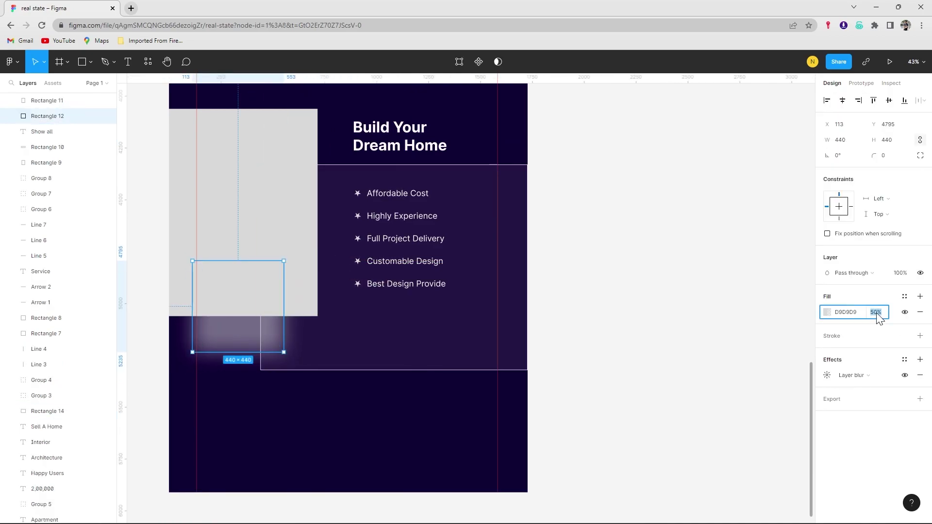
type("20")
key("Return")
mouse_move(229, 327)
left_mouse_down()
mouse_move(241, 357)
mouse_move(211, 332)
left_mouse_up()
left_click(237, 406)
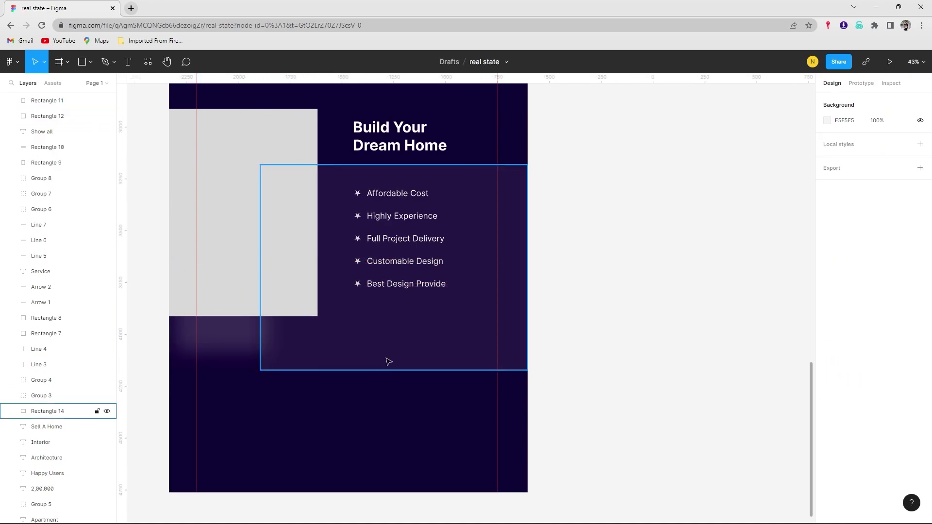
scroll(385, 360, "down", 1, "ctrl")
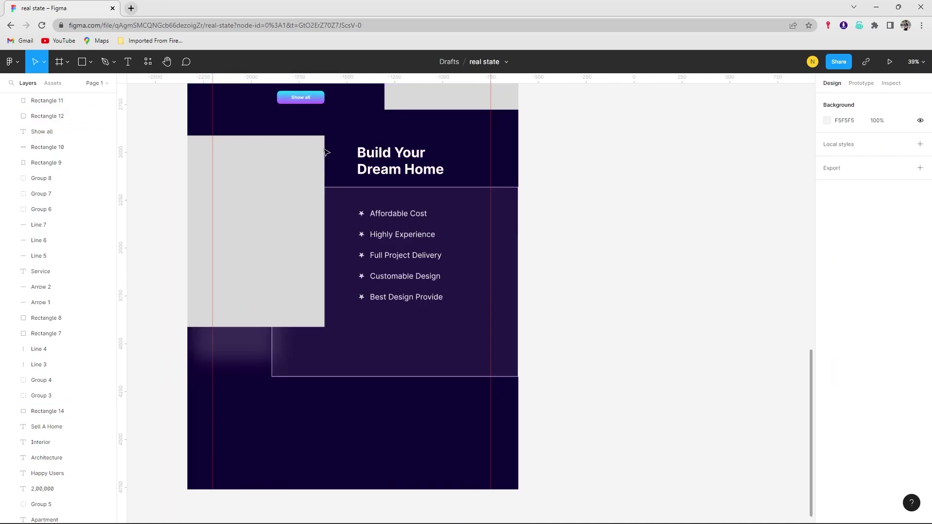
scroll(326, 146, "up", 1)
Relabel the copied button under Best Design Provide to 'Learn More'.
mouse_move(335, 142)
left_mouse_down()
mouse_move(264, 114)
mouse_move(432, 363)
mouse_move(406, 369)
left_mouse_up()
scroll(406, 369, "up", 5, "ctrl")
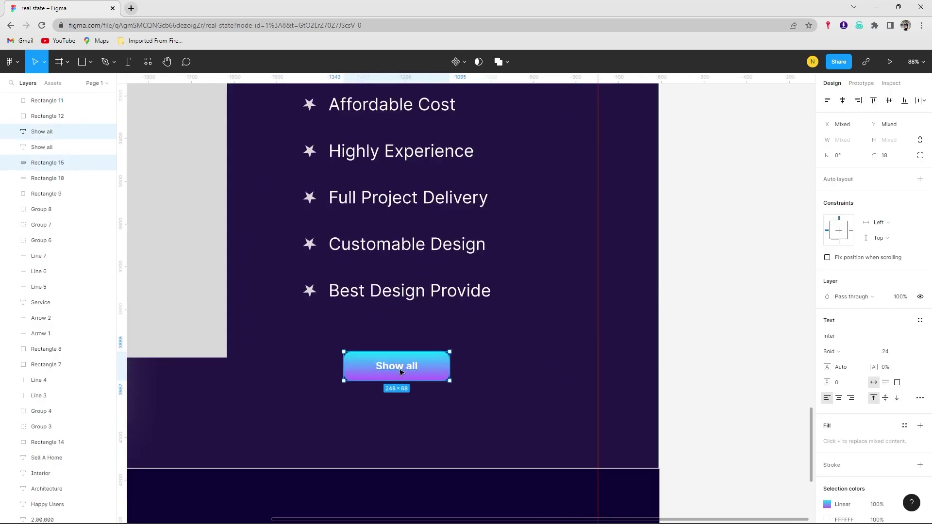
double_click(412, 358)
type("Learn More")
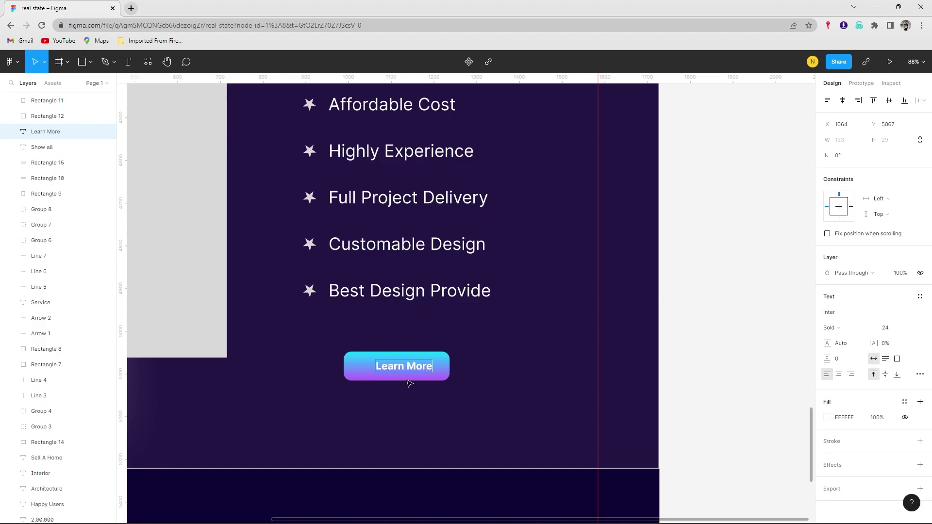
key("Escape")
Drag the MacBook Pro 16" - 1 frame's bottom edge down to height 9394.
left_click(416, 389)
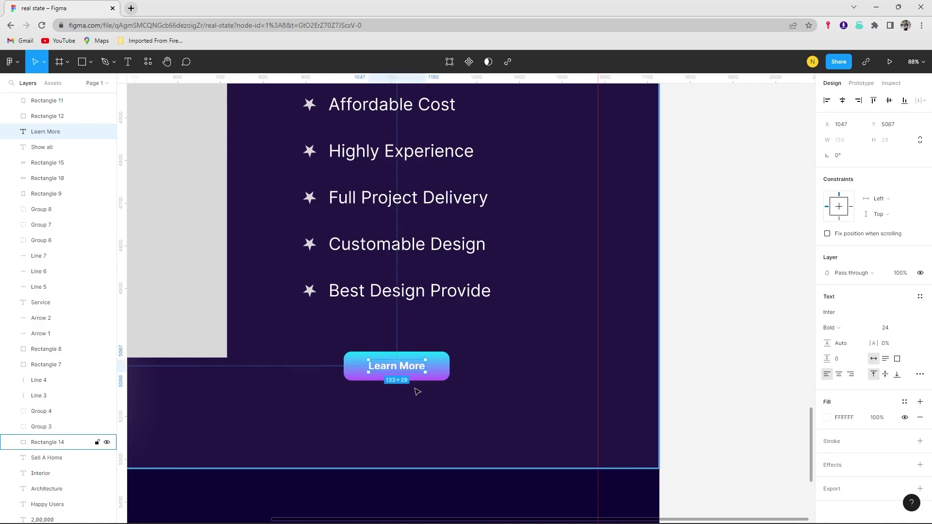
scroll(398, 369, "down", 4, "ctrl")
left_click(228, 417)
scroll(214, 369, "down", 2, "ctrl")
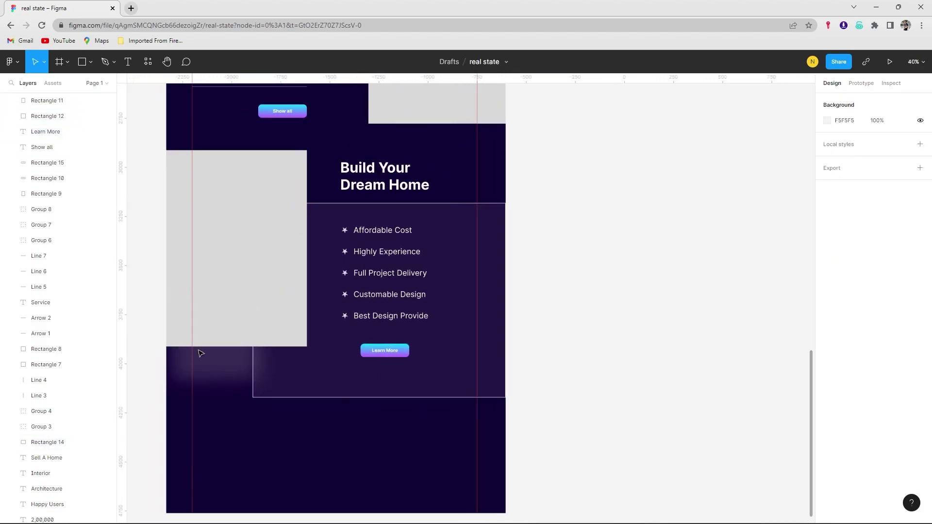
scroll(228, 339, "down", 2)
scroll(236, 316, "down", 4, "ctrl")
scroll(249, 291, "down", 3, "ctrl")
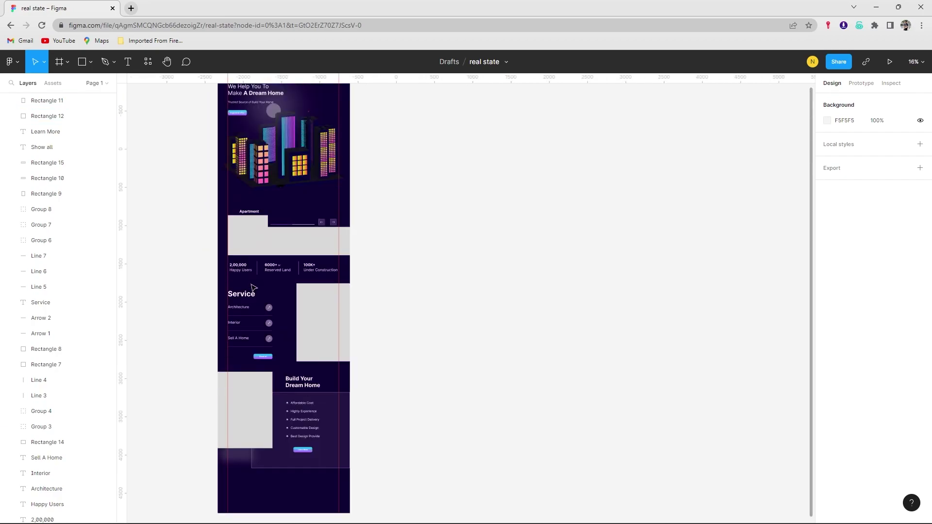
scroll(255, 301, "down", 3, "ctrl")
left_click(258, 307)
scroll(257, 307, "down", 3)
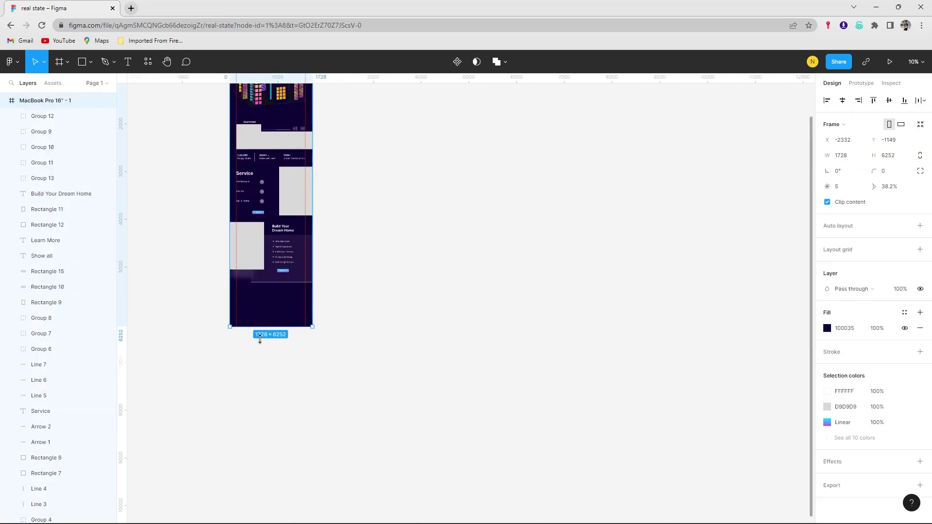
left_click_drag(271, 314, 271, 481)
scroll(272, 340, "up", 2, "ctrl")
scroll(245, 319, "up", 2, "ctrl")
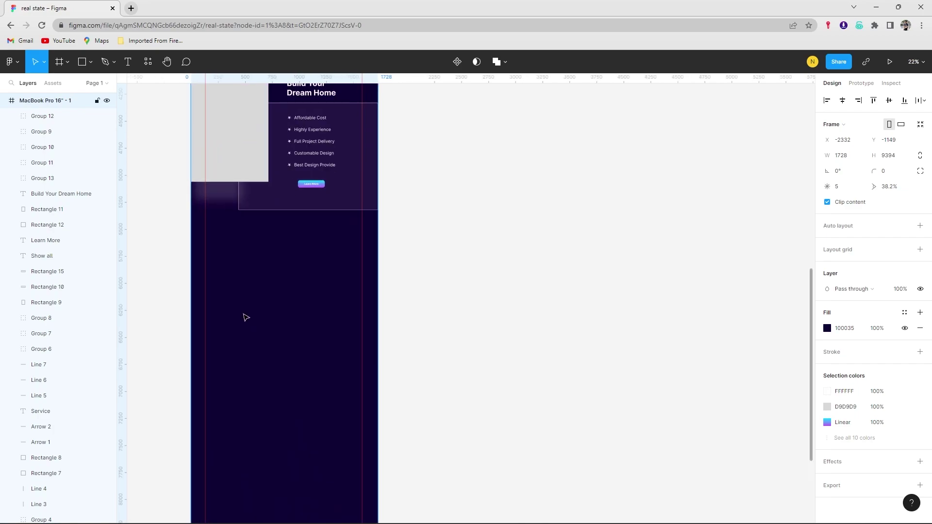
scroll(349, 297, "up", 2, "ctrl")
scroll(394, 291, "up", 2, "ctrl")
scroll(458, 279, "up", 2)
scroll(297, 212, "up", 2, "ctrl")
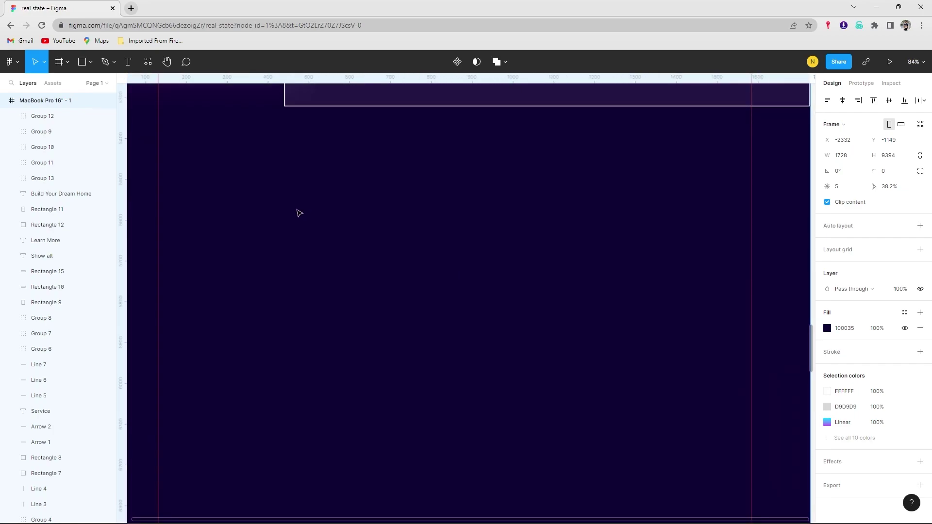
Place a white bold 'Testimonial' heading at size 72 and move it to the left margin.
key("t")
left_click(223, 190)
type("Testimonial")
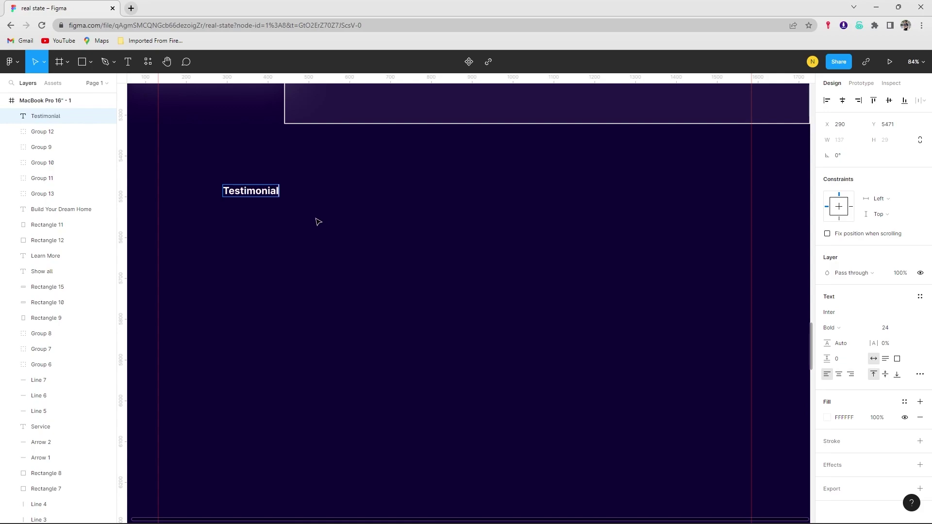
type("Testimonial")
key("Escape")
left_click(888, 328)
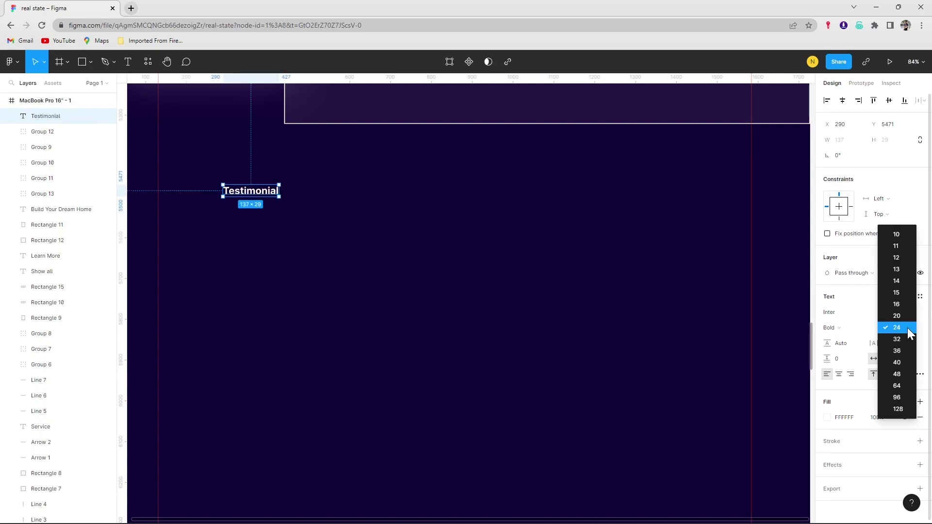
left_click(903, 395)
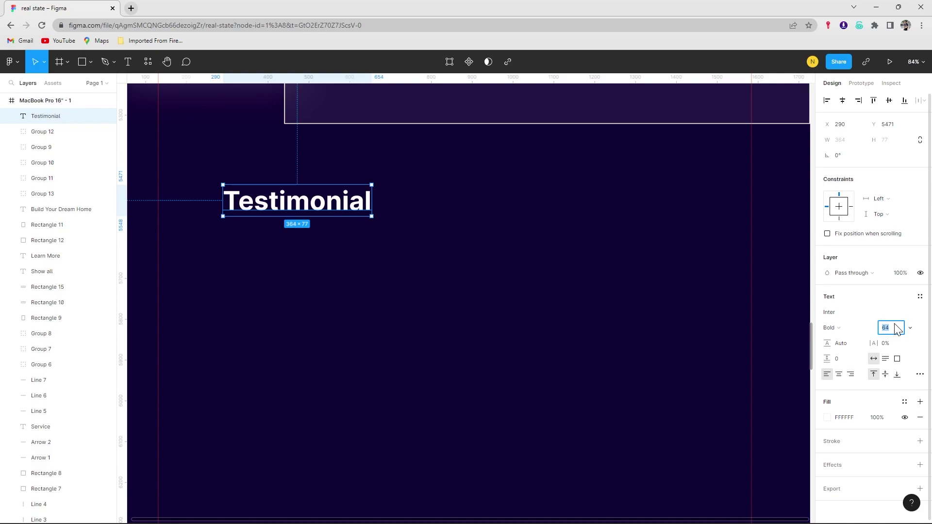
type("72")
key("Return")
left_click_drag(325, 211, 260, 219)
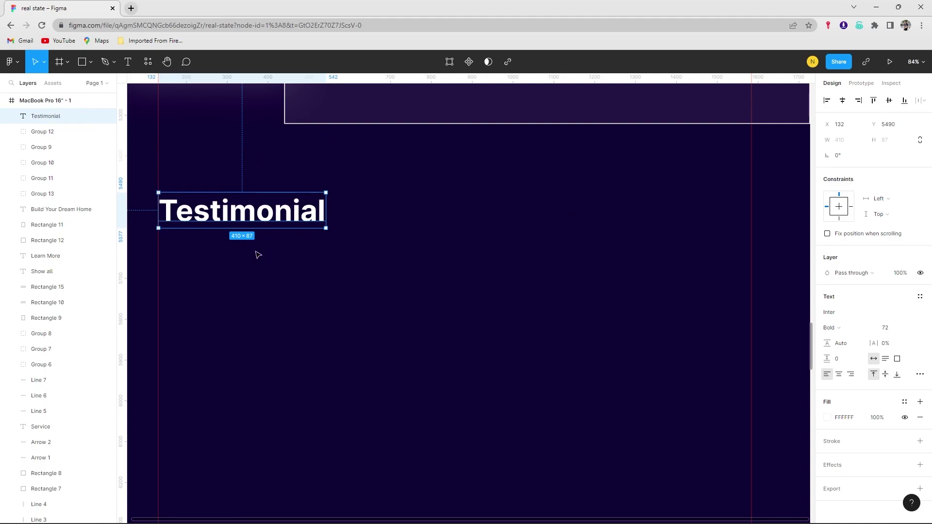
Add an opening quote mark “ text below the heading at font size 200.
key("t")
left_click(211, 267)
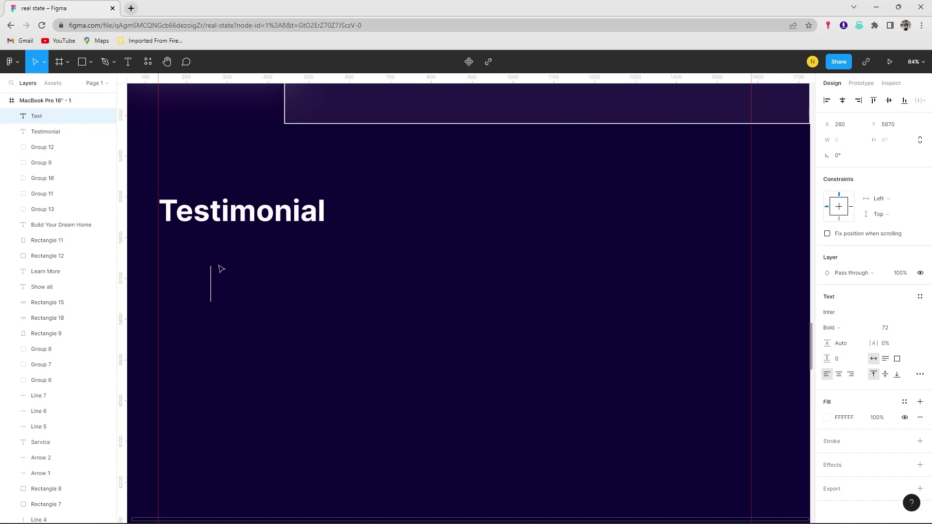
type("“")
left_click(906, 328)
key("Escape")
key("Escape")
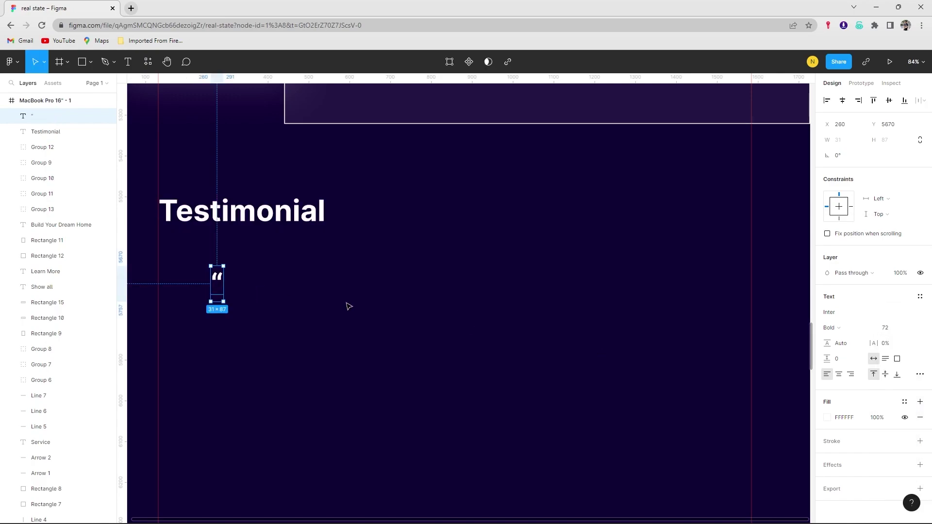
left_click(889, 328)
key("Return")
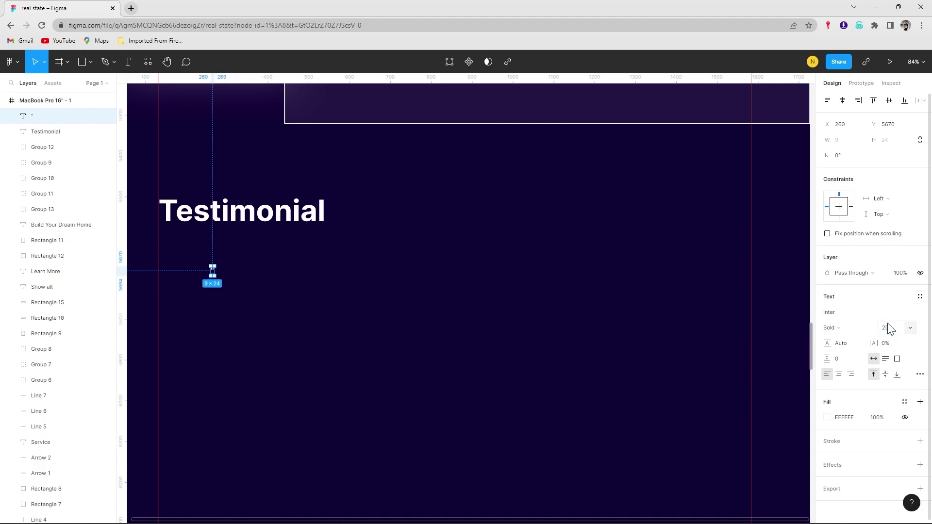
type("200")
key("Return")
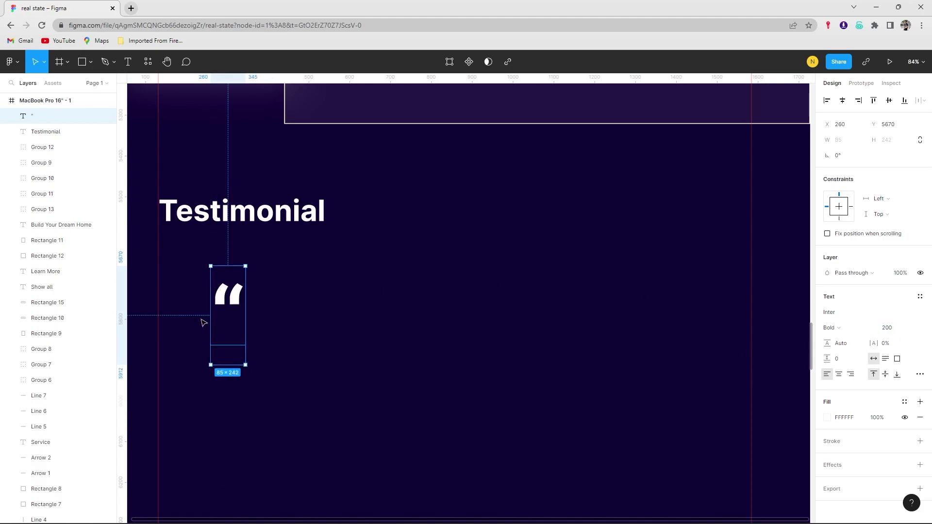
Enlarge the quote mark to size 355, position it under the heading, and trim its box.
left_click_drag(240, 299, 180, 270)
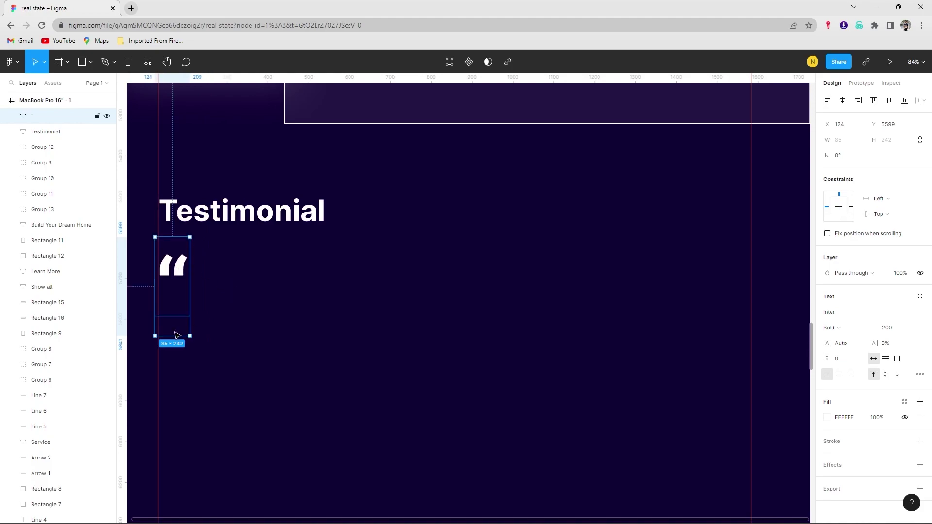
left_click_drag(177, 335, 176, 282)
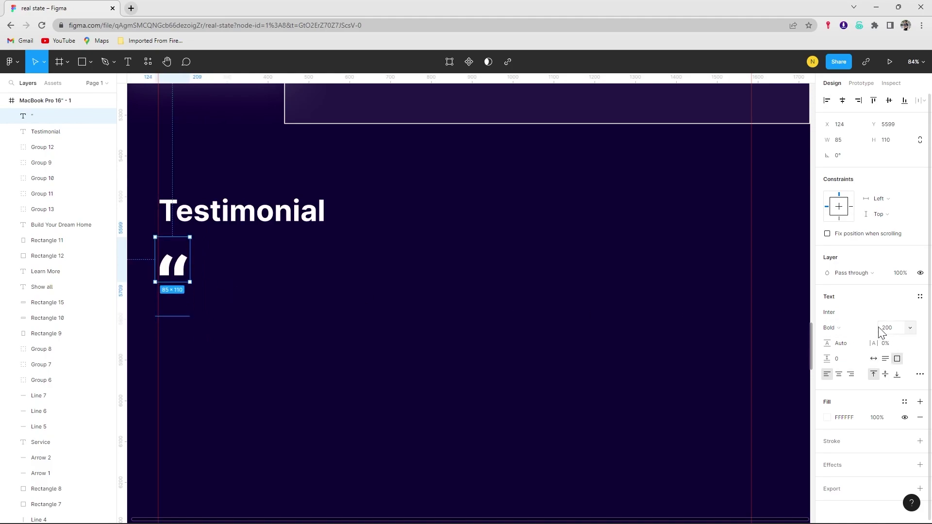
left_click_drag(877, 327, 918, 326)
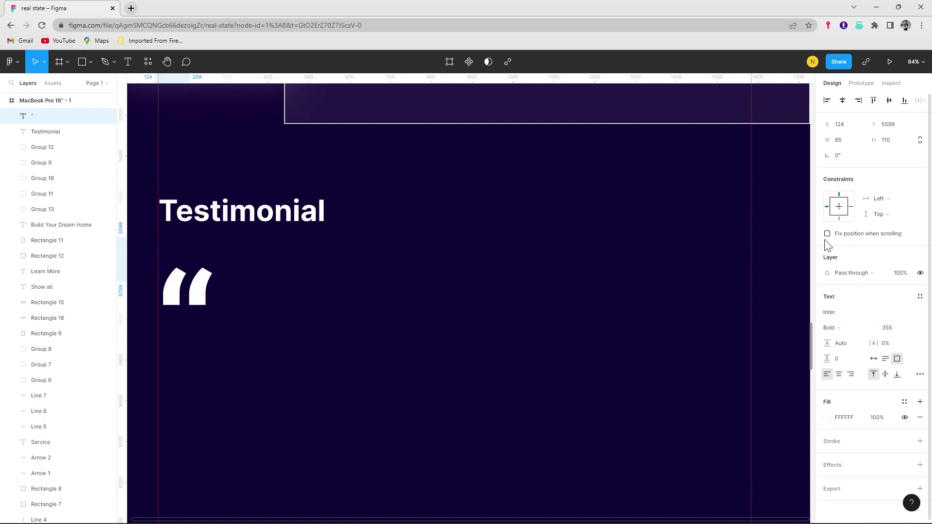
mouse_move(204, 299)
left_mouse_down()
mouse_move(196, 275)
mouse_move(221, 318)
left_mouse_up()
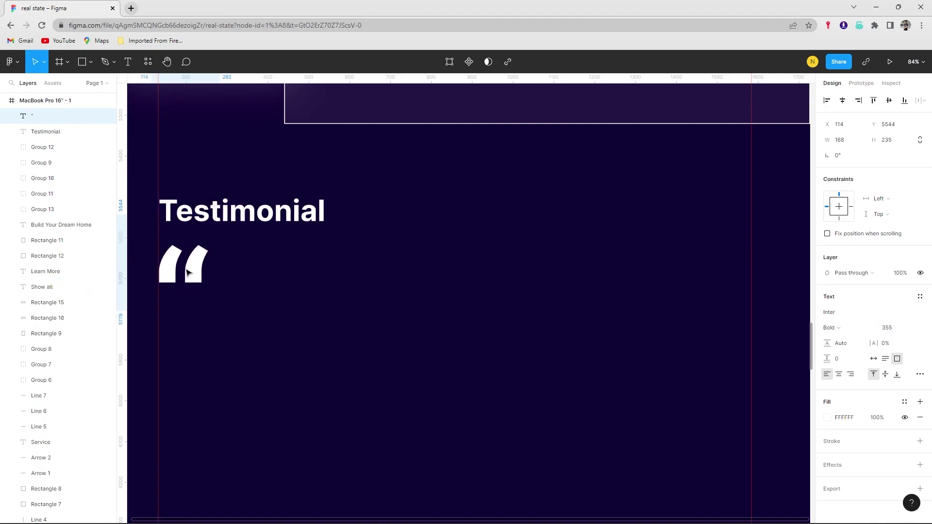
left_click(281, 293)
left_click(189, 277)
left_click_drag(188, 310, 188, 292)
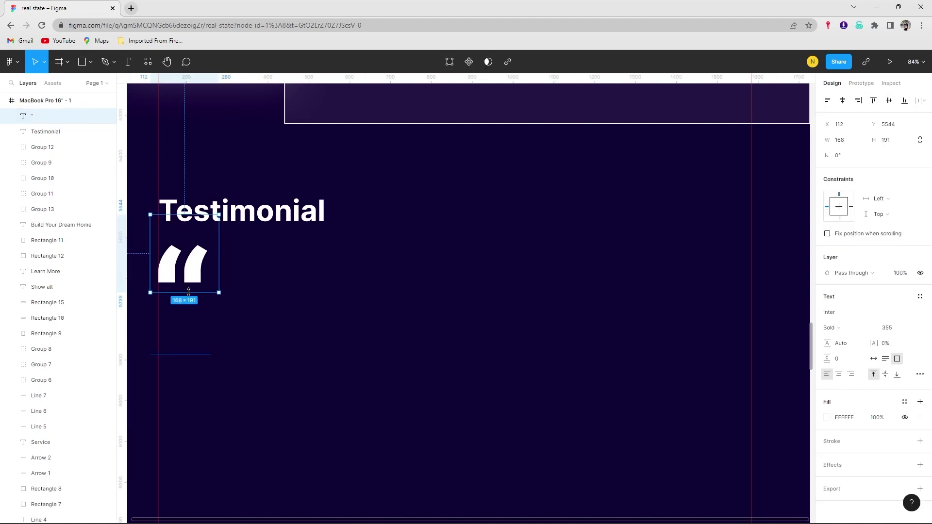
left_click(297, 285)
Type the two-line quote 'The service is worth the price and i'm really enjoy it.'.
key("t")
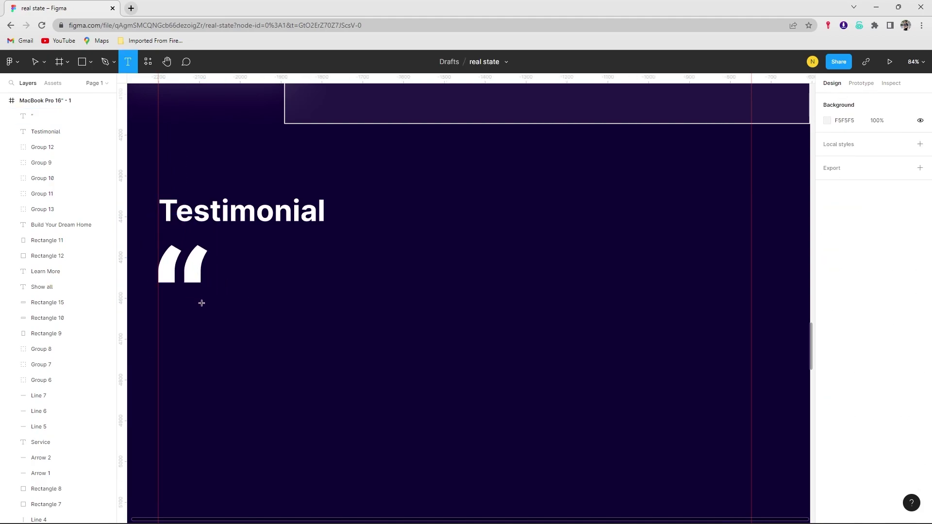
left_click(201, 303)
left_click(897, 312)
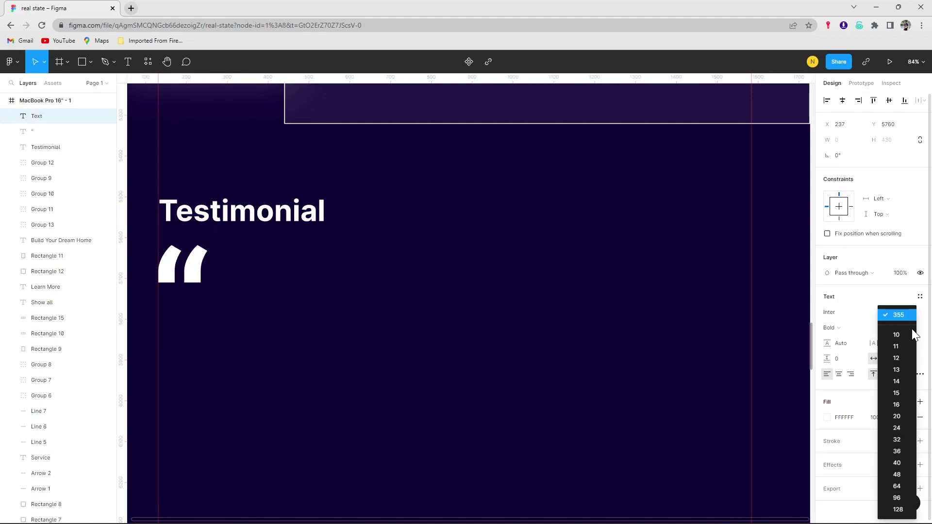
left_click(897, 464)
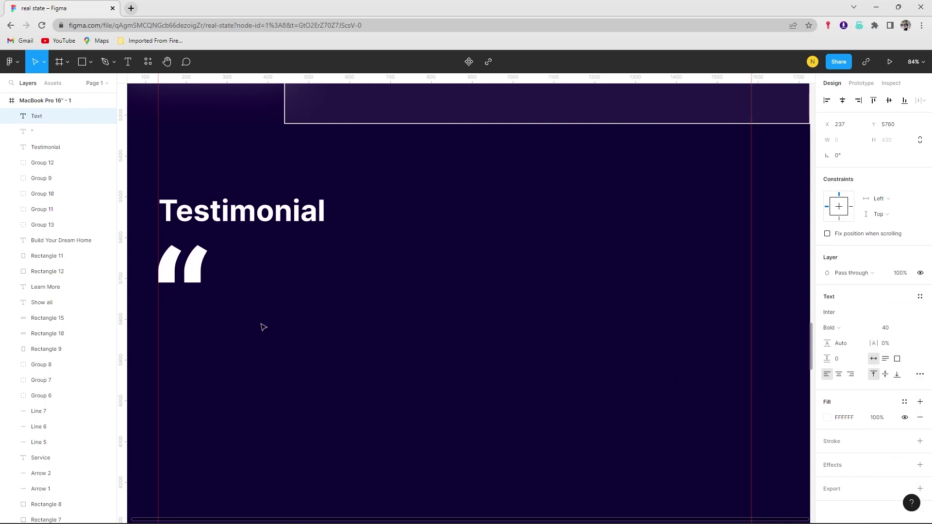
type("The s")
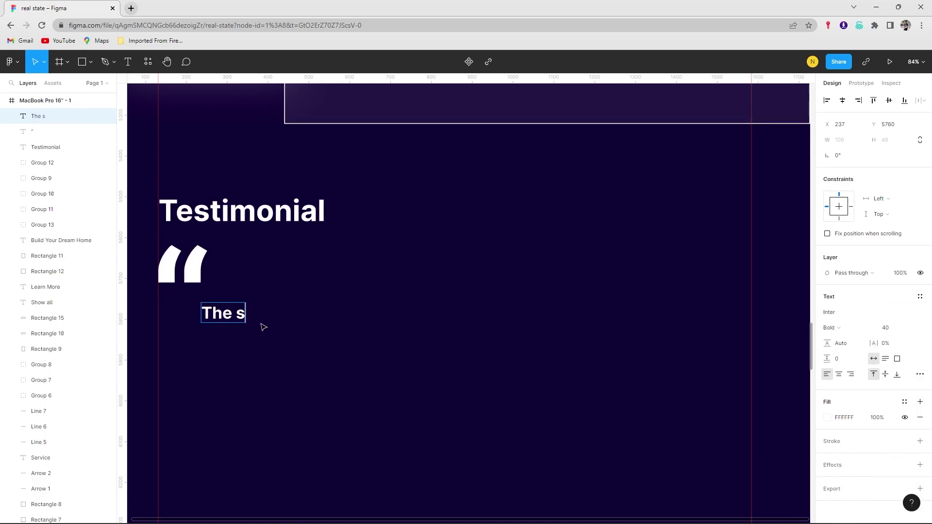
type("ervice is wor")
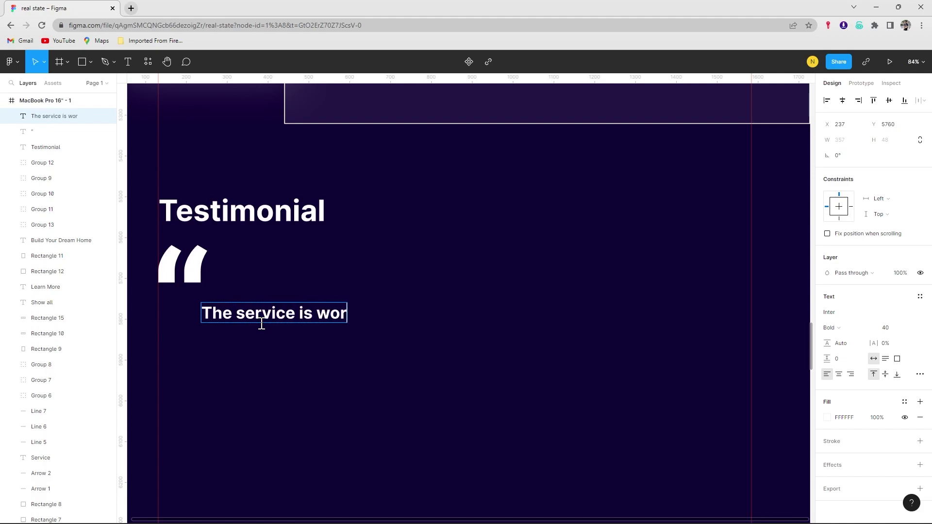
type("th the price a")
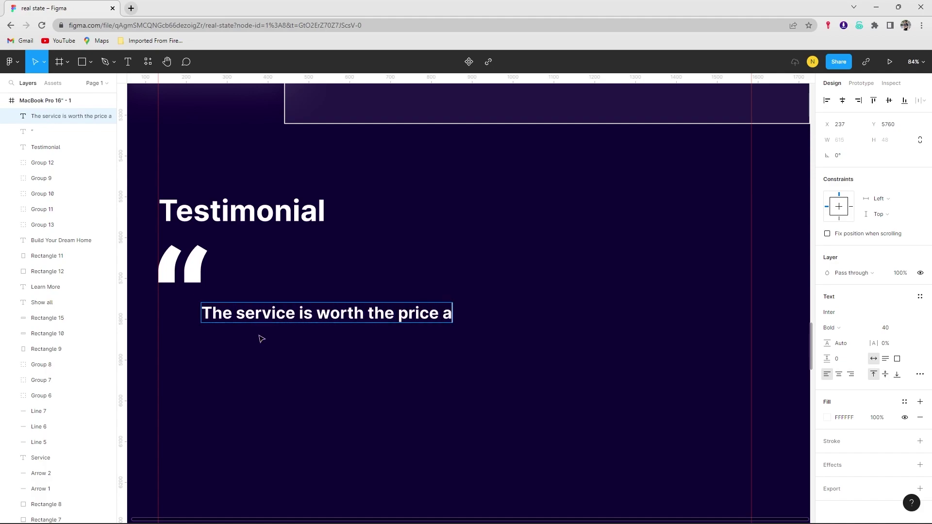
type("nd i’m ")
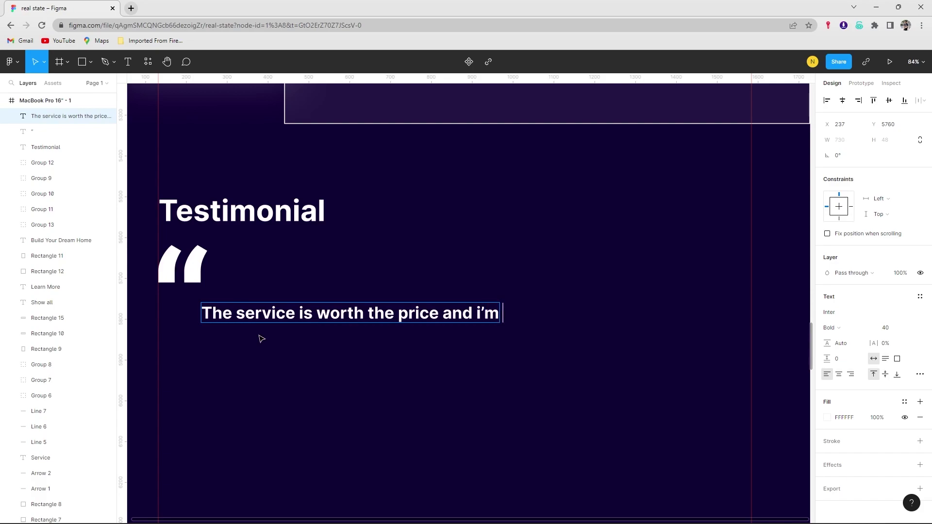
type("really enjou")
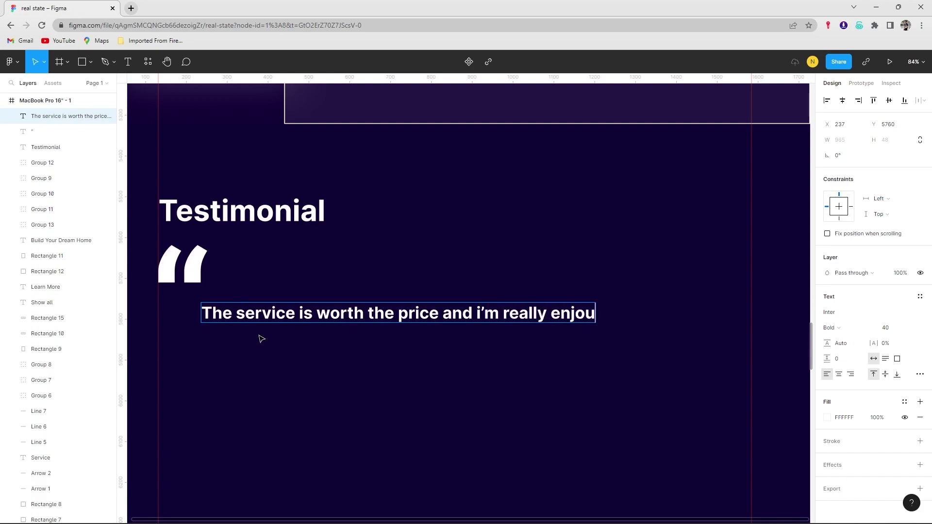
key("BackSpace")
type("y it.")
key("Return")
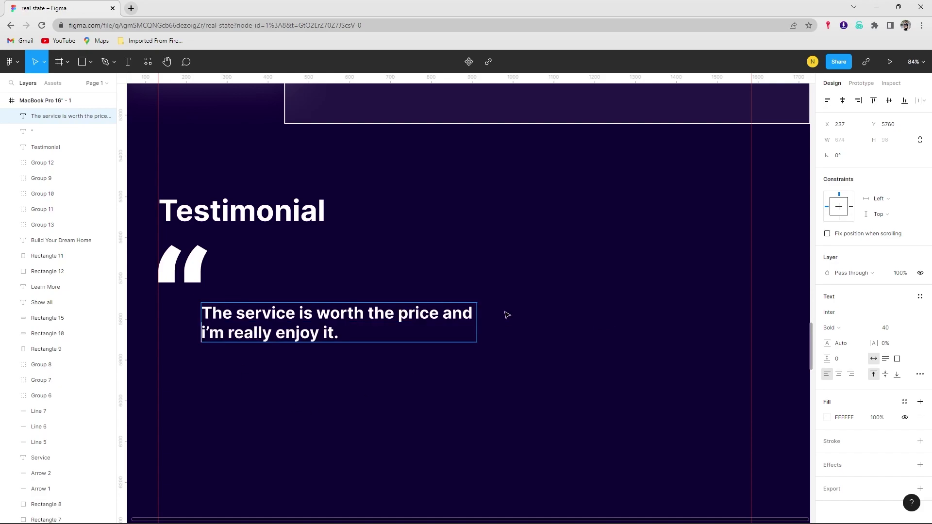
key("Escape")
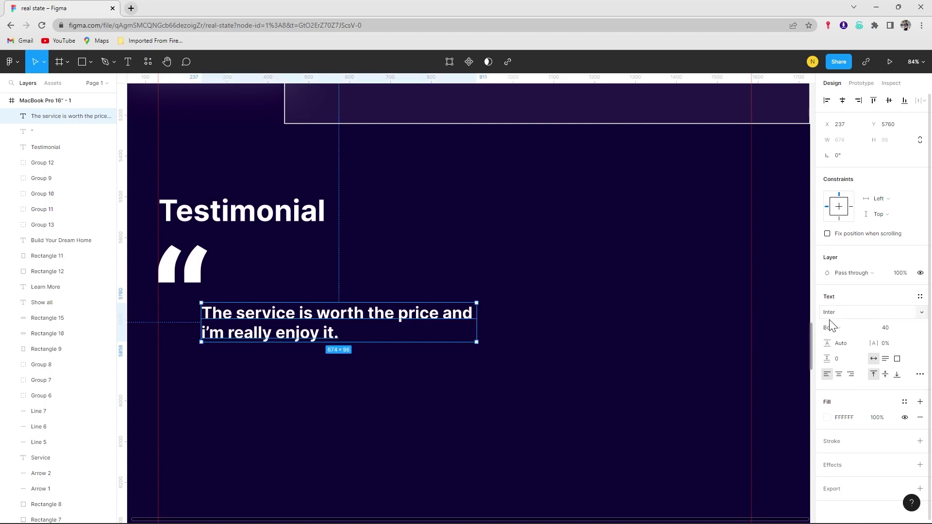
Make the quote text Regular weight at size 36 and set it slightly lower beside the quote mark.
left_click(831, 328)
left_click(847, 294)
left_click_drag(259, 320, 246, 284)
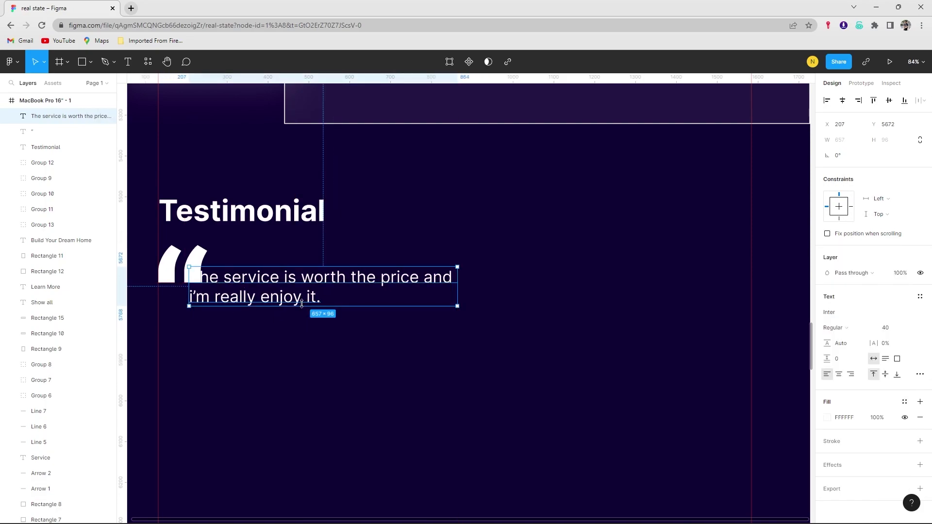
left_click(912, 328)
type("36")
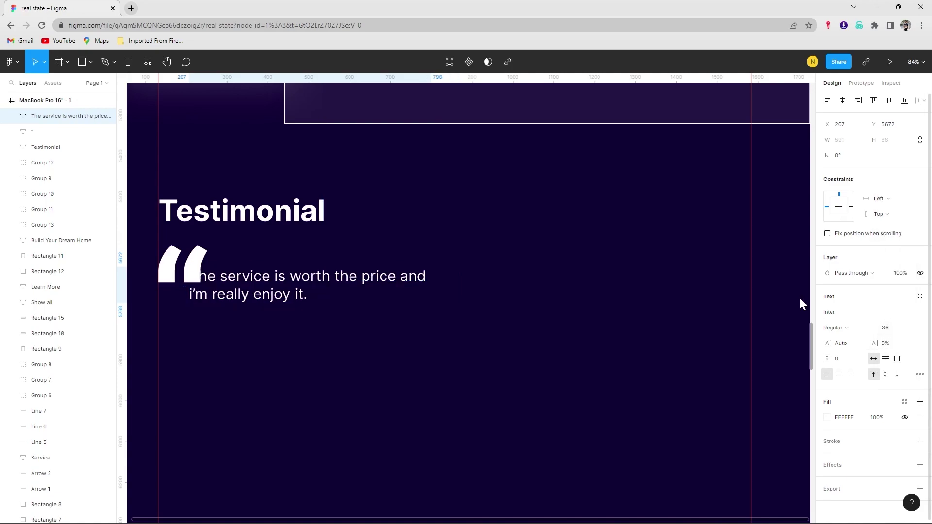
left_click_drag(305, 295, 305, 305)
left_click(199, 265)
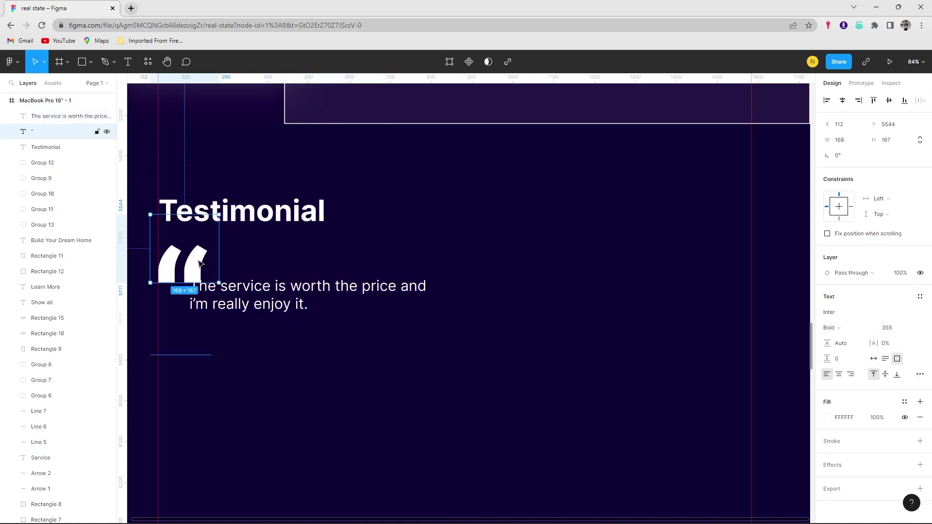
scroll(884, 401, "down", 1)
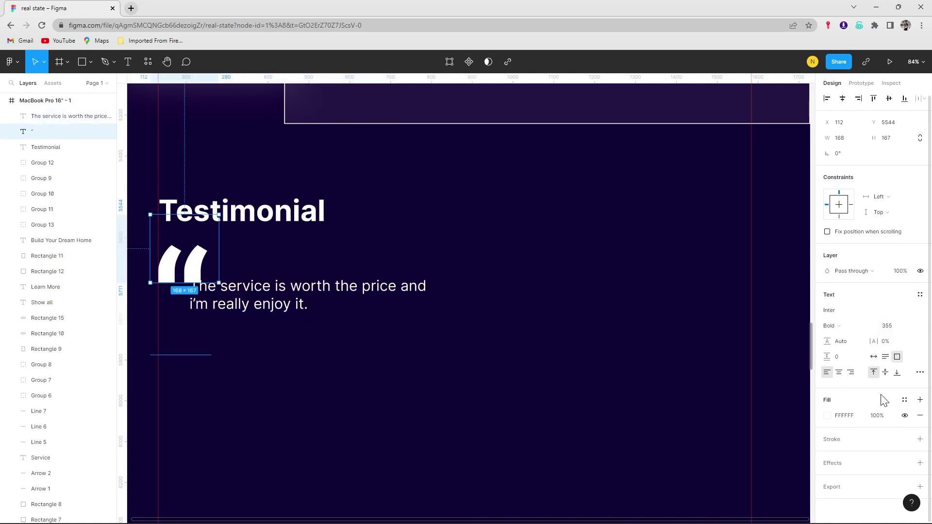
Fill the quote mark with 404040 grey, add a stroke, and move the quote text beside it.
left_click(827, 416)
mouse_move(727, 349)
left_mouse_down()
mouse_move(699, 371)
mouse_move(683, 369)
left_mouse_up()
left_click(194, 272)
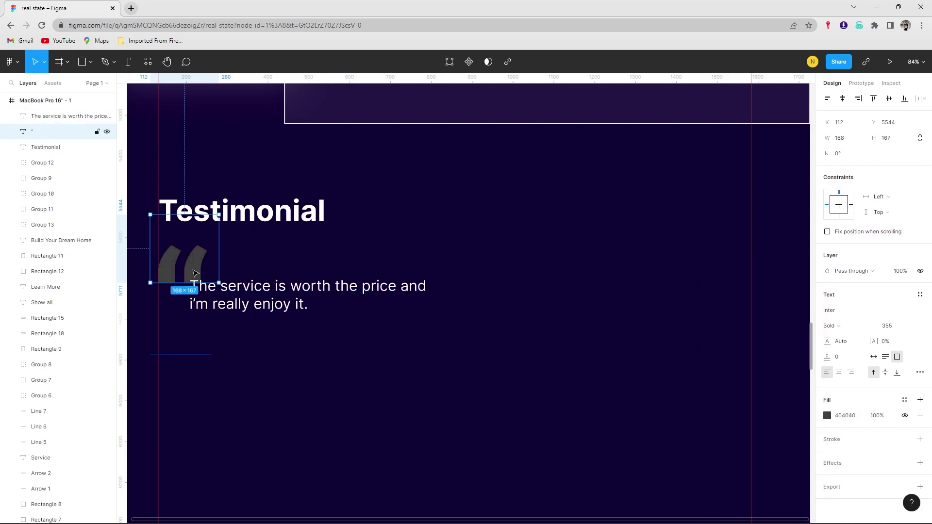
left_click(920, 440)
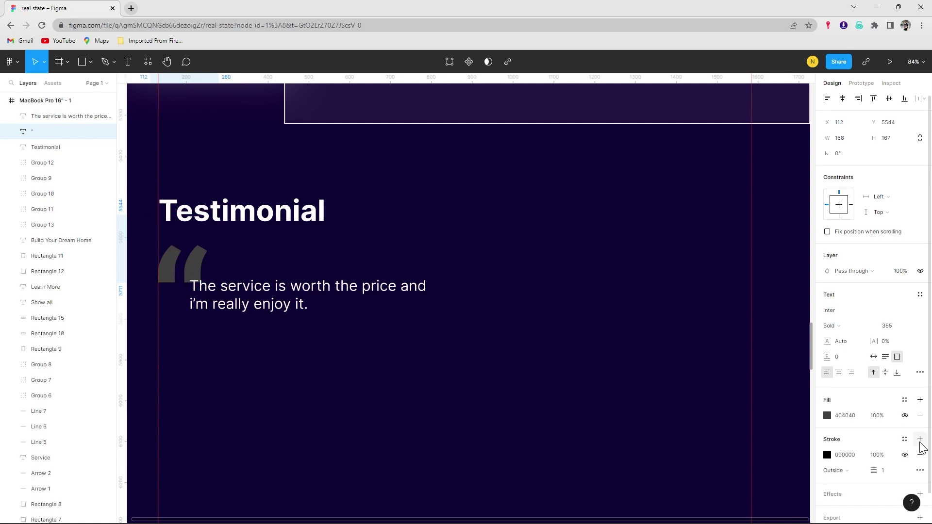
left_click(827, 455)
left_click(540, 281)
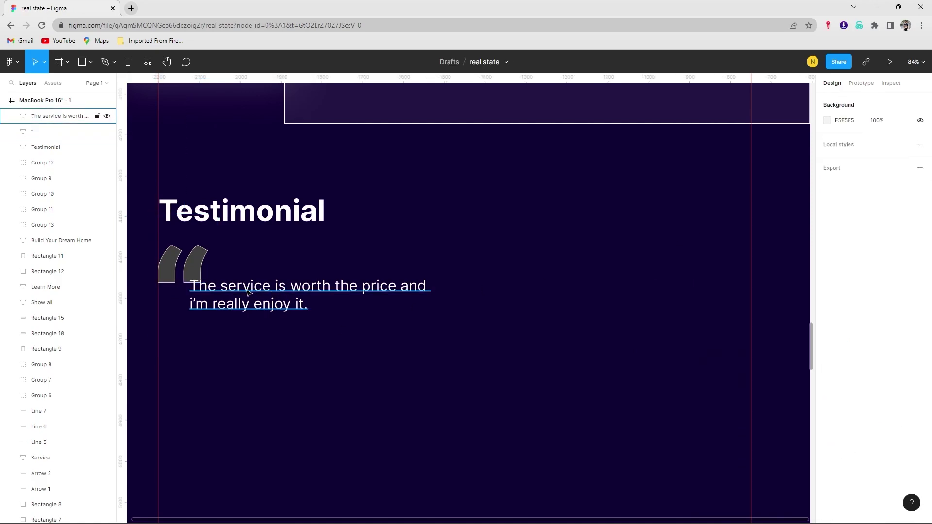
left_click_drag(248, 292, 264, 282)
left_click(321, 328)
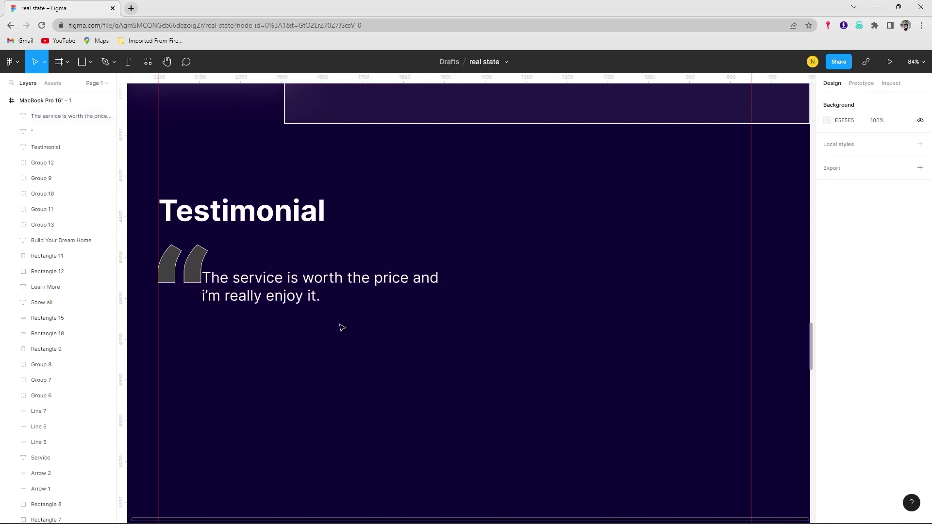
Duplicate the quote text below the original and paste the quote again into the copy.
key("t")
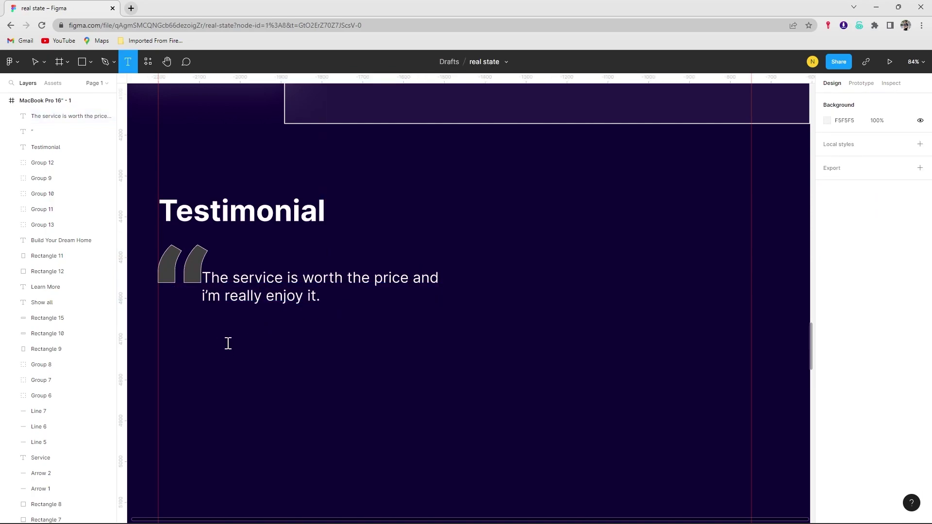
left_click(223, 347)
type("T")
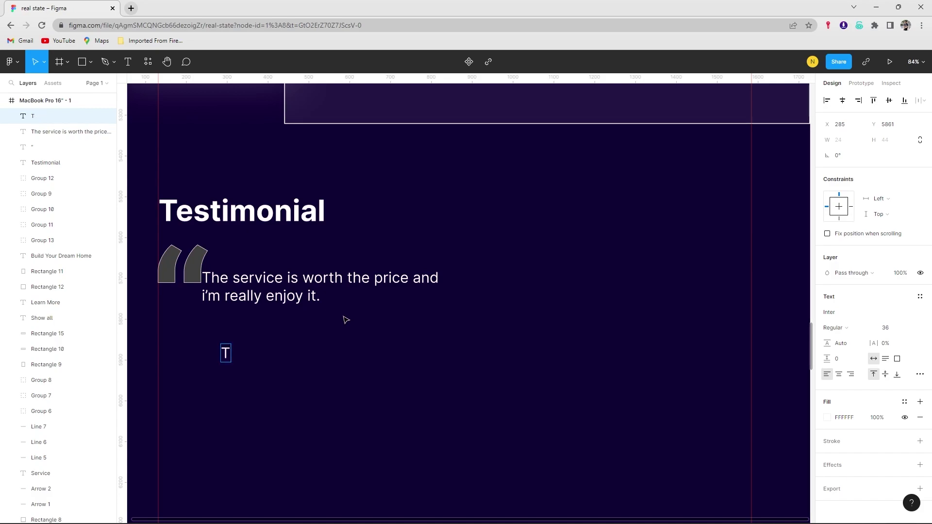
type("he servix")
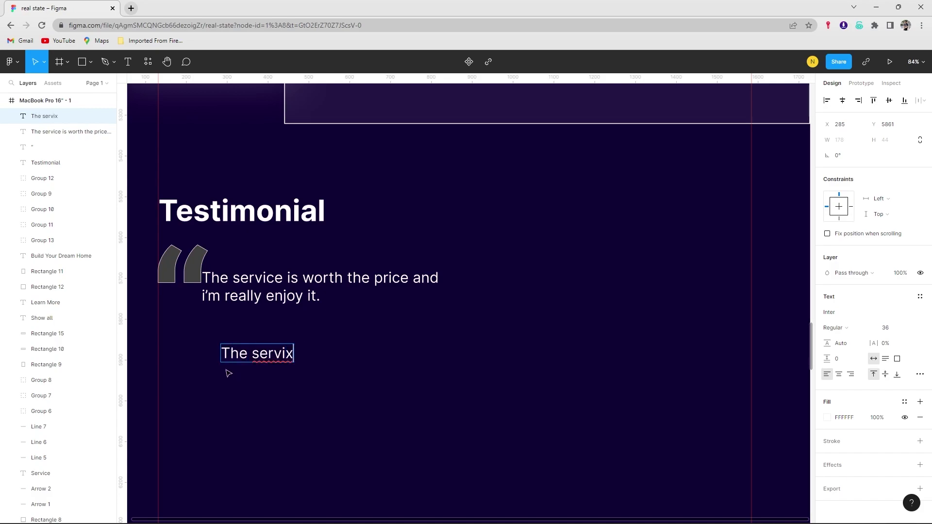
triple_click(260, 352)
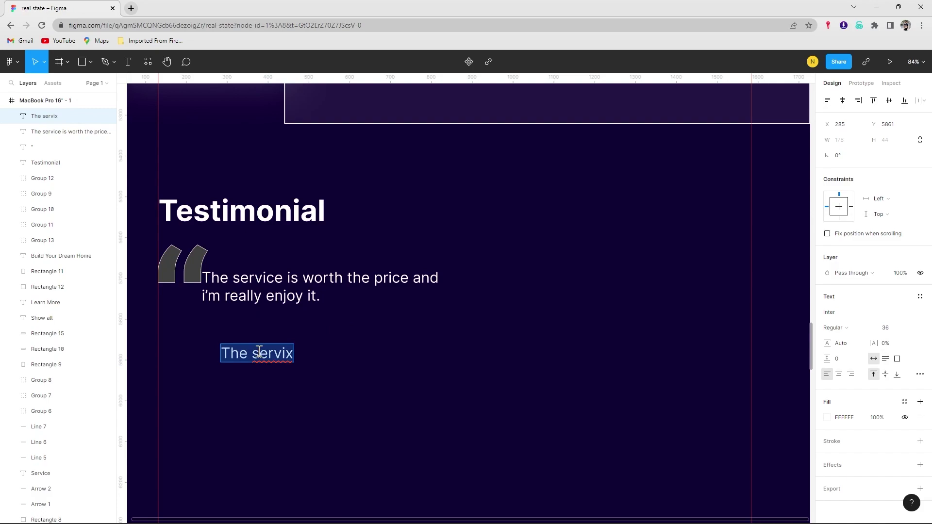
key("BackSpace")
left_click(246, 285)
left_click_drag(247, 285, 247, 335)
left_click(321, 346)
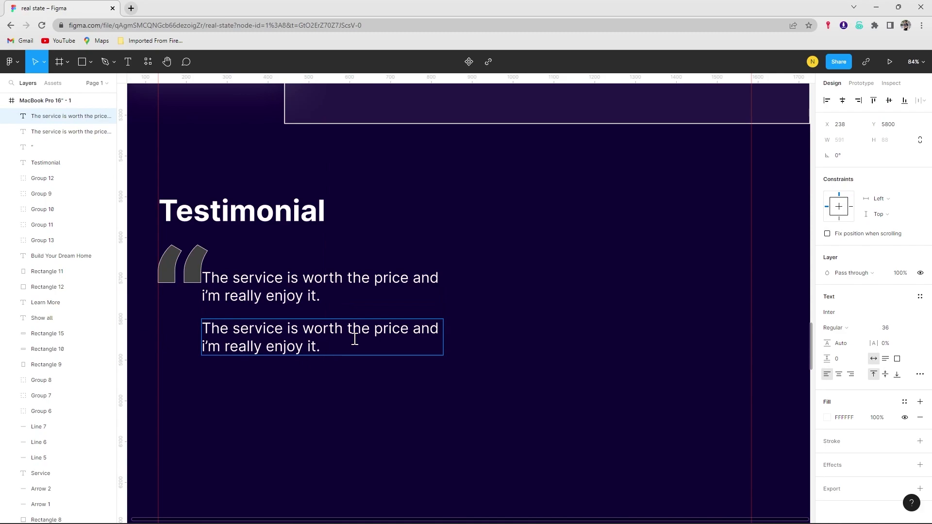
double_click(336, 349)
left_click(343, 350)
type("The service is worth the price and i’m really enjoy it.")
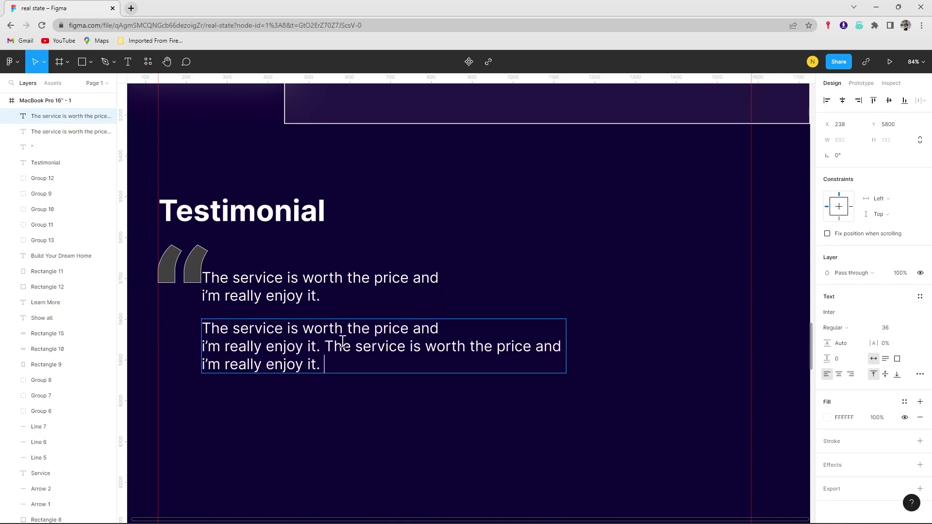
key("Escape")
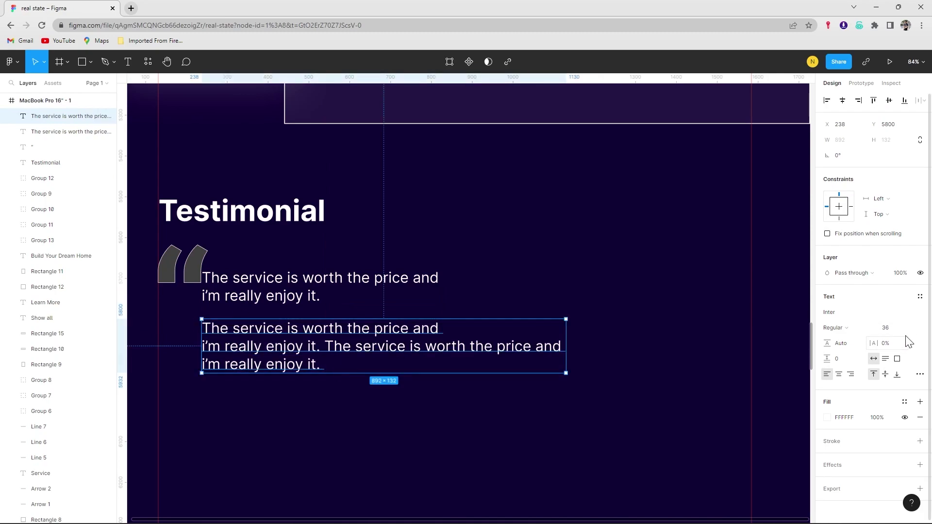
Set the copied paragraph to size 20, move it up, and fix its line breaks.
left_click(905, 329)
left_click(904, 295)
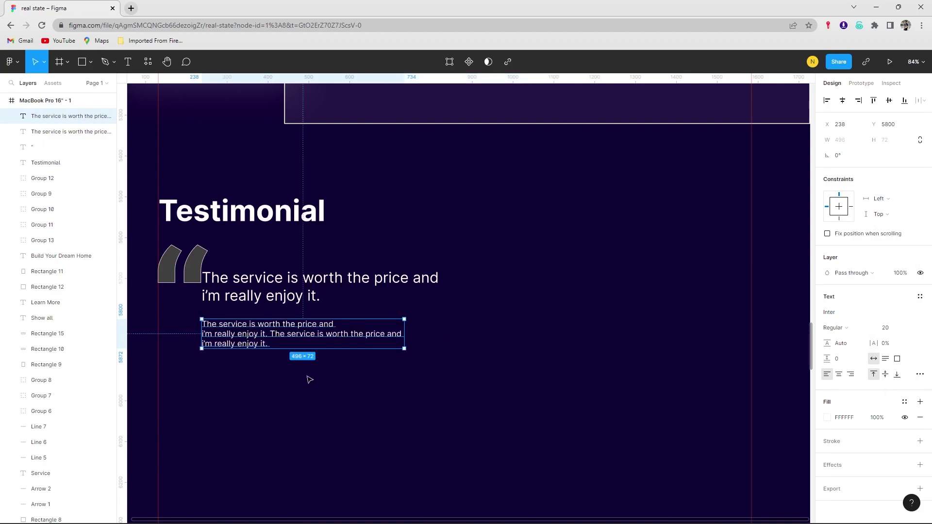
left_click(350, 378)
left_click_drag(261, 344, 260, 337)
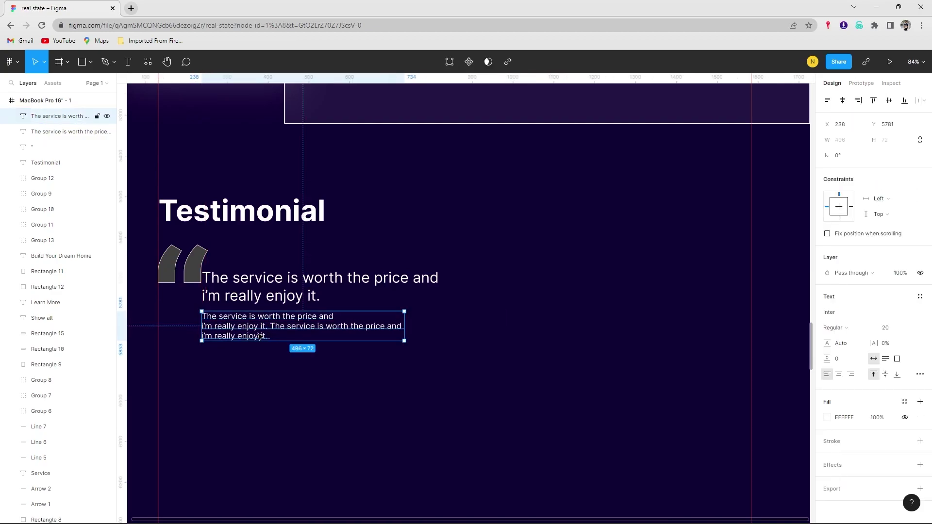
double_click(252, 330)
left_click(209, 327)
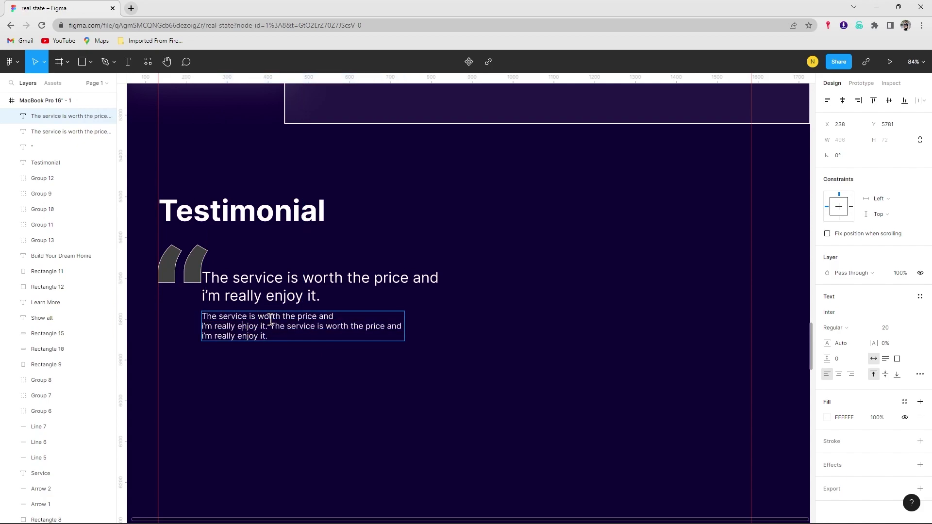
key("BackSpace")
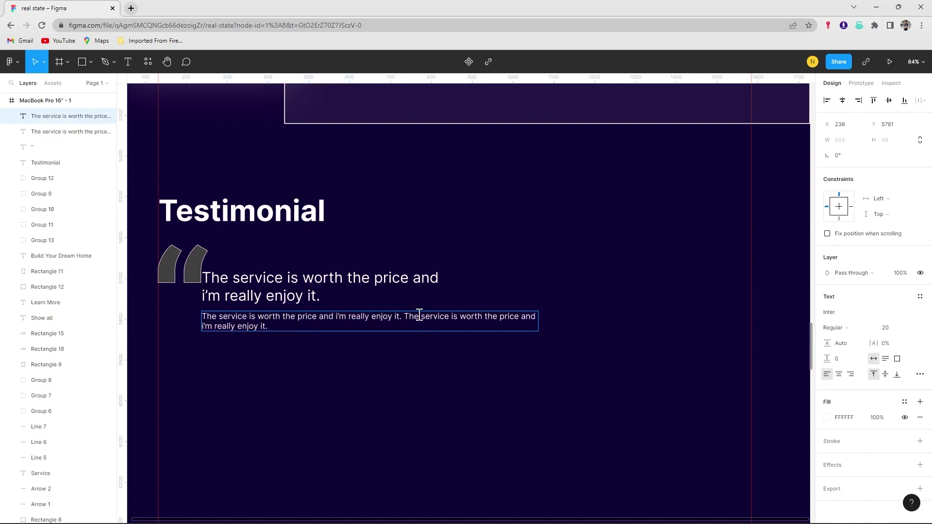
key("ctrl+z")
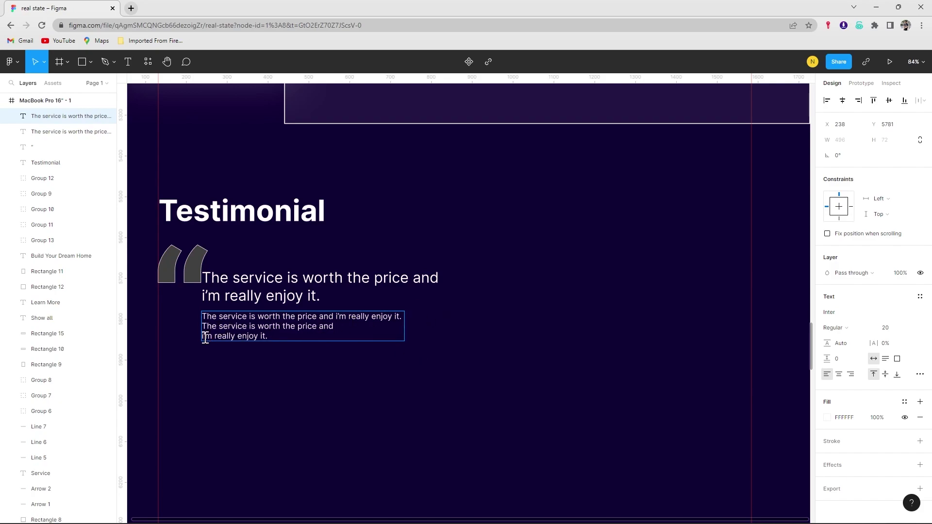
key("Escape")
left_click(453, 345)
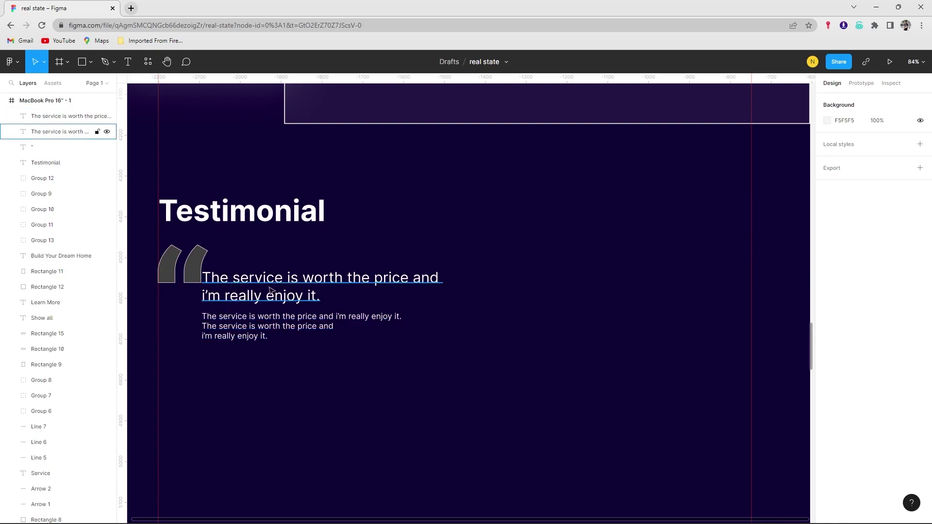
Nudge the main quote and the smaller paragraph slightly right together.
left_click(275, 317)
left_click(320, 286, "shift")
left_click_drag(243, 309, 247, 309)
left_click(279, 373)
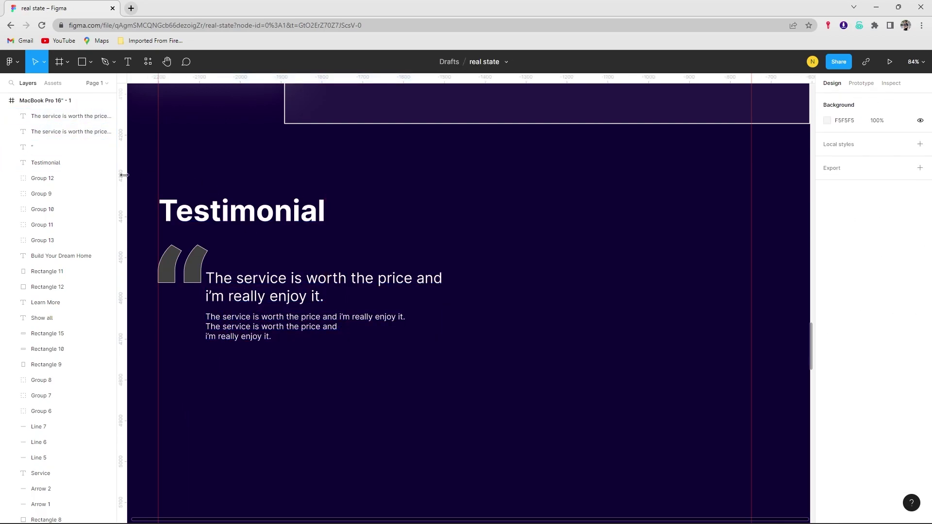
left_click(91, 62)
left_click(72, 122)
Draw a grey avatar circle below the paragraph, with a 'Service Holder' label beside it.
mouse_move(208, 359)
left_mouse_down()
mouse_move(238, 389)
mouse_move(226, 383)
left_mouse_up()
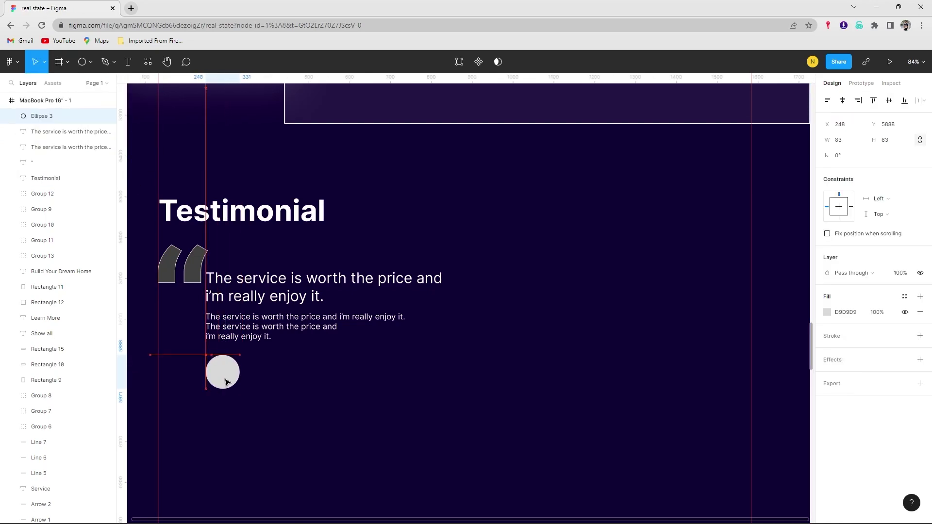
left_click(287, 364)
key("t")
left_click(258, 371)
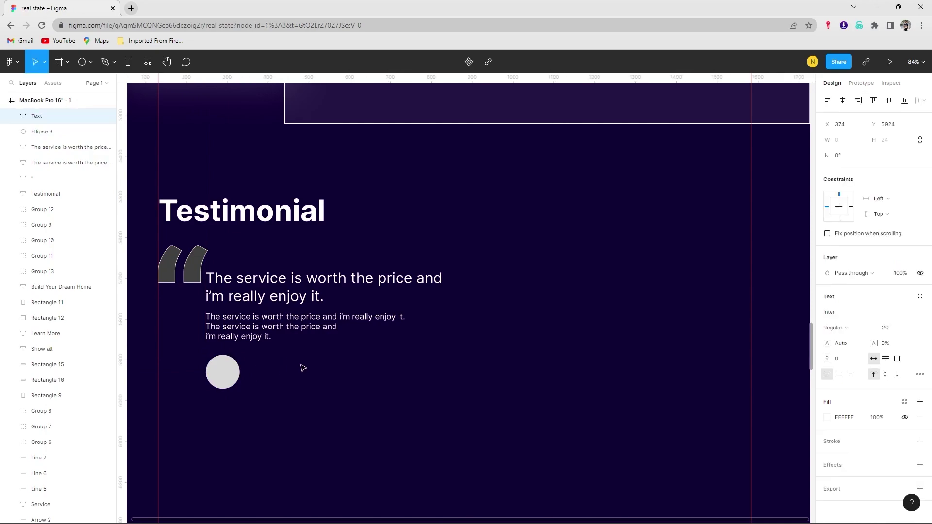
type("Service Holder")
key("Escape")
left_click_drag(280, 368, 268, 378)
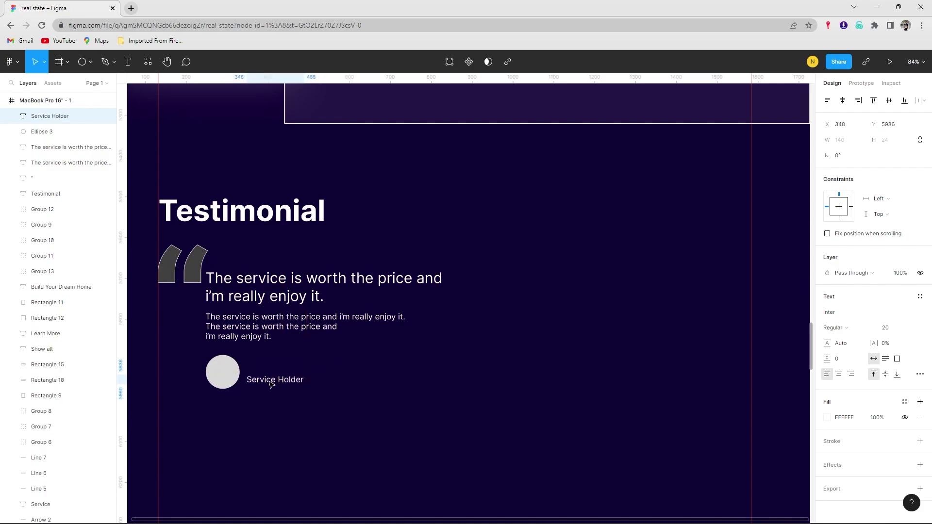
Add the reviewer's name text, aligned directly above the Service Holder label.
key("t")
left_click(254, 364)
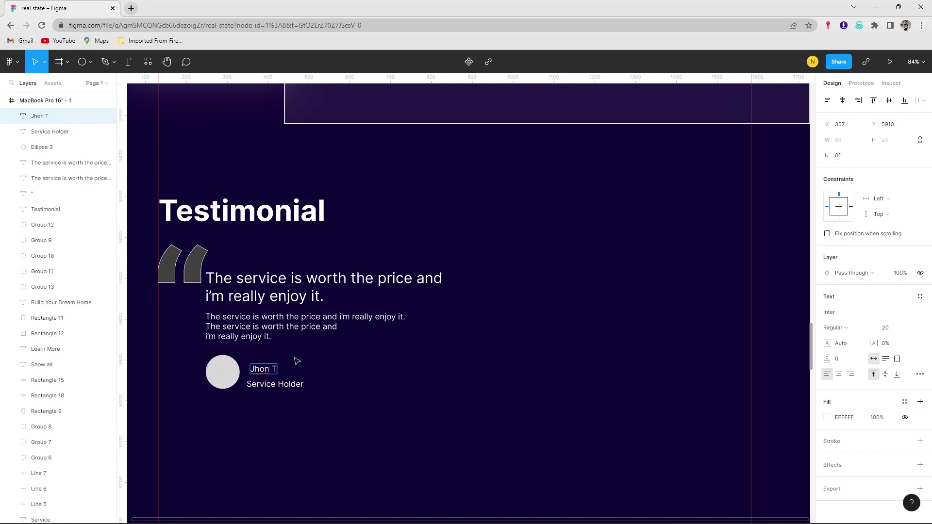
key("Escape")
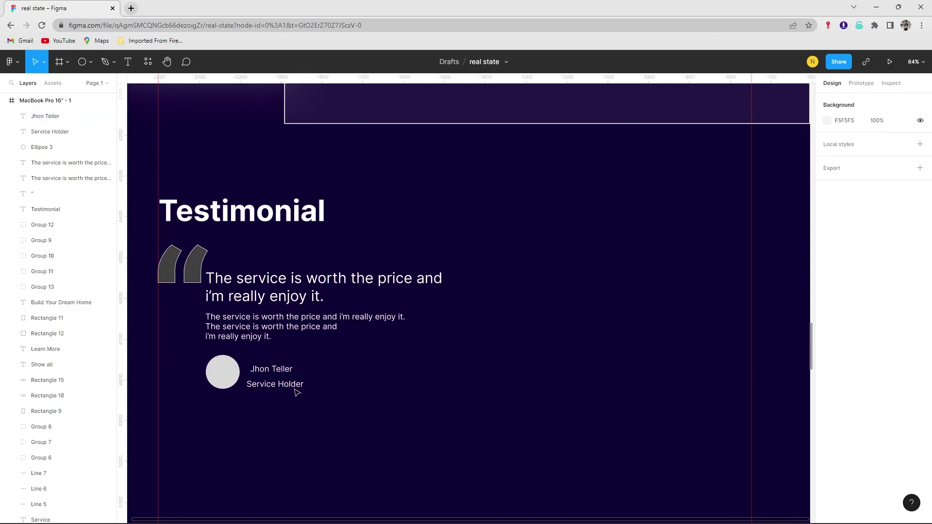
left_click_drag(270, 375, 264, 372)
left_click(266, 384)
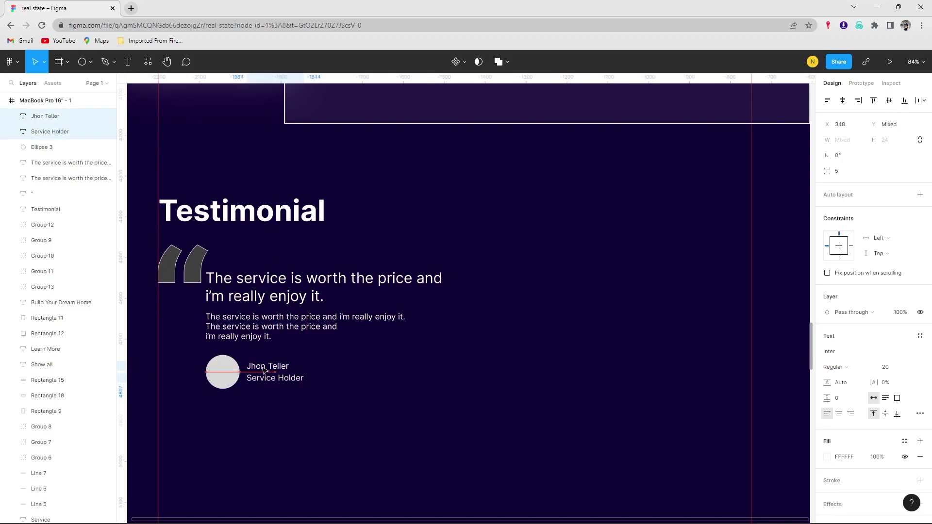
left_click(291, 412)
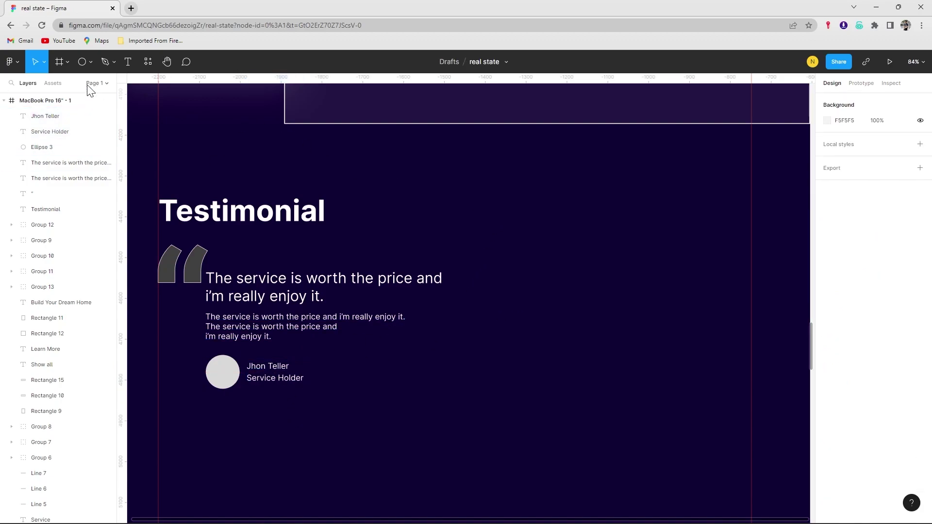
Draw a vertical line along the card's right edge with a white (FFFFFF), weight-2 stroke.
left_click(91, 62)
left_click(48, 95)
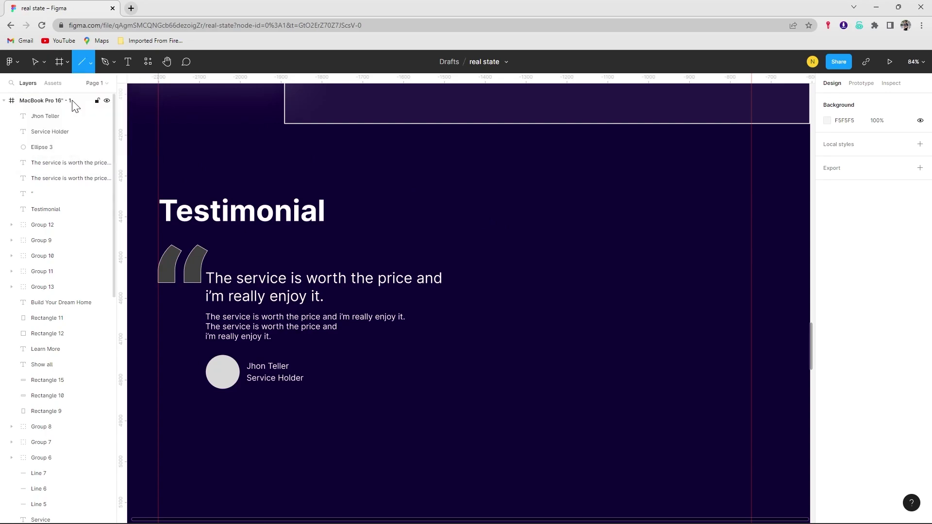
left_click_drag(468, 243, 468, 407)
left_click(464, 400)
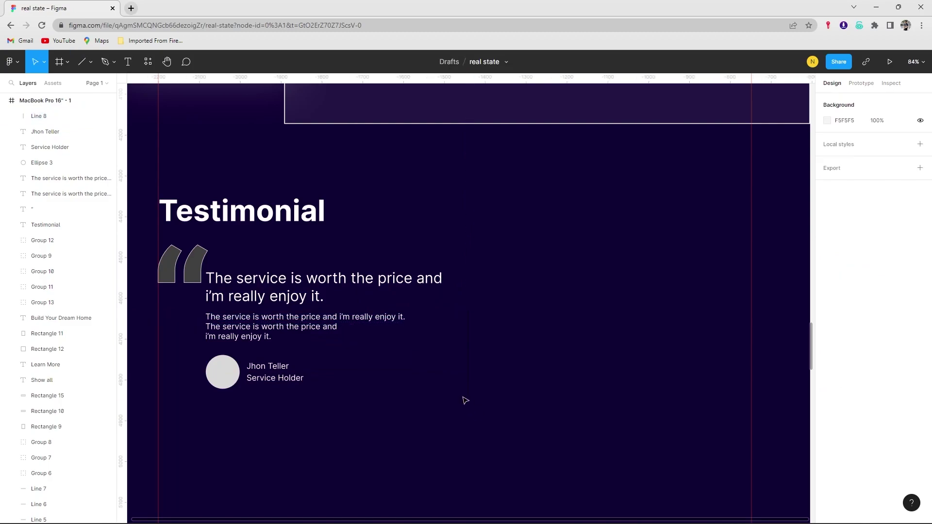
left_click(468, 380)
left_click(827, 336)
left_click_drag(700, 394, 662, 220)
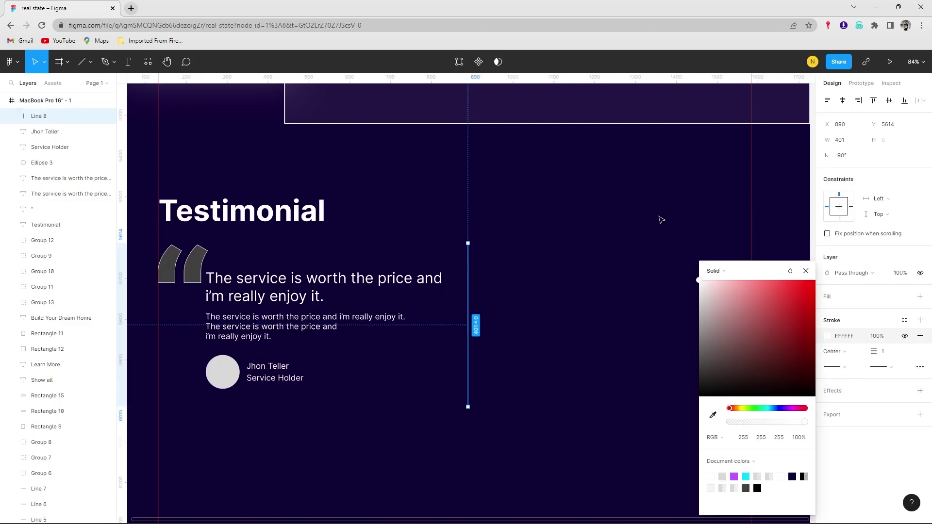
left_click_drag(878, 353, 881, 353)
left_click(526, 335)
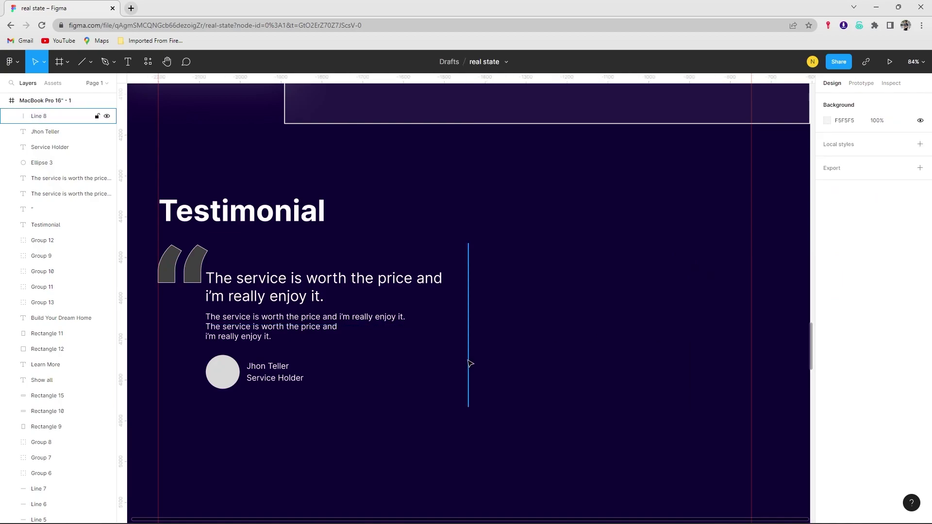
Duplicate the line and rotate the copy into a horizontal bottom edge, forming a corner.
left_click_drag(468, 365, 519, 359)
mouse_move(540, 265)
left_mouse_down()
mouse_move(558, 273)
mouse_move(601, 342)
mouse_move(418, 411)
left_mouse_up()
left_click(515, 405)
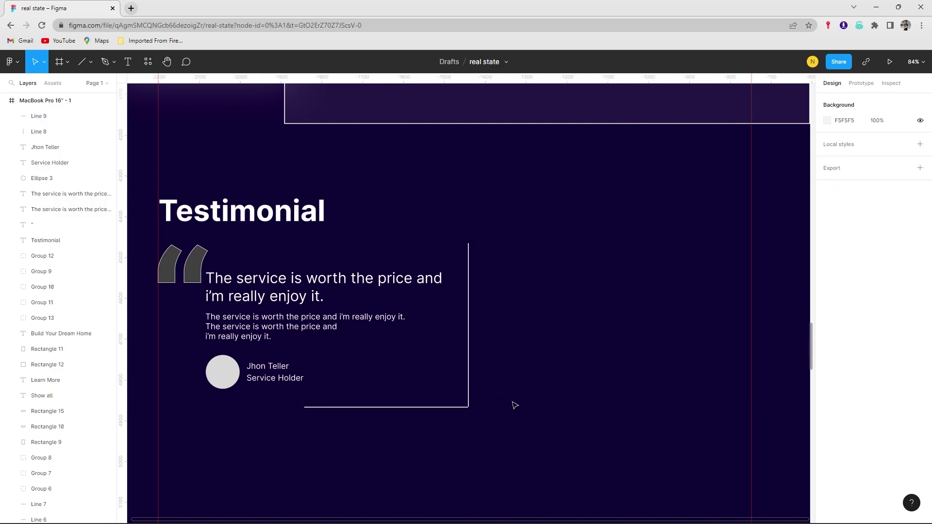
scroll(486, 404, "up", 3)
scroll(397, 437, "up", 5)
left_click(400, 432)
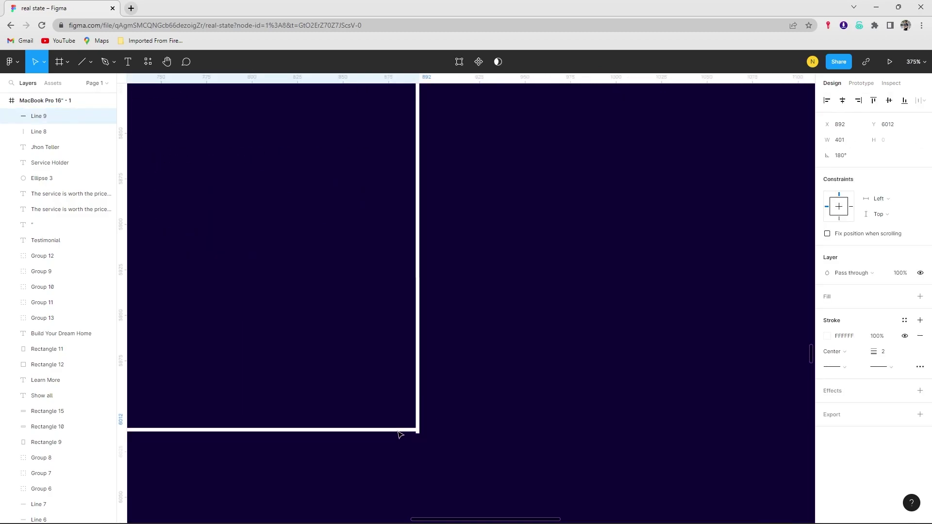
left_click(474, 422)
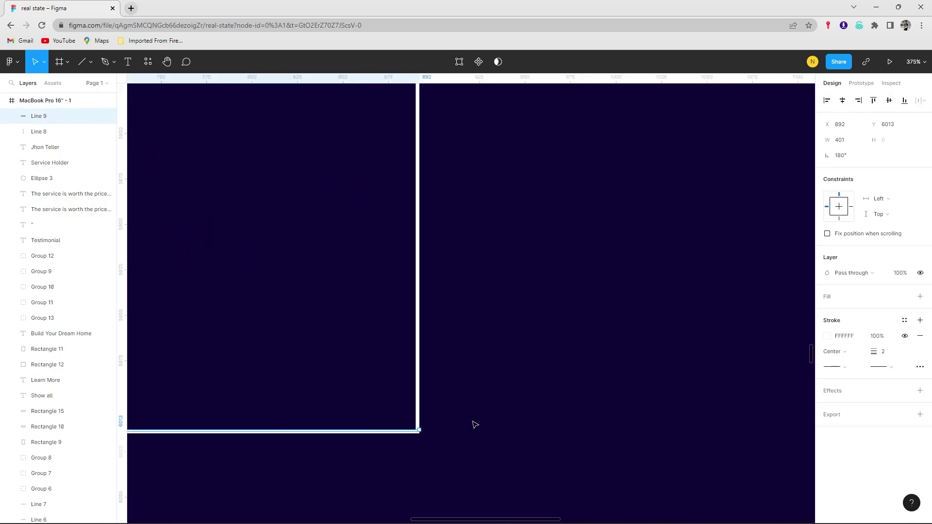
scroll(495, 408, "down", 5)
Union the two corner lines into a single L-shaped border shape.
left_click_drag(573, 462, 439, 329)
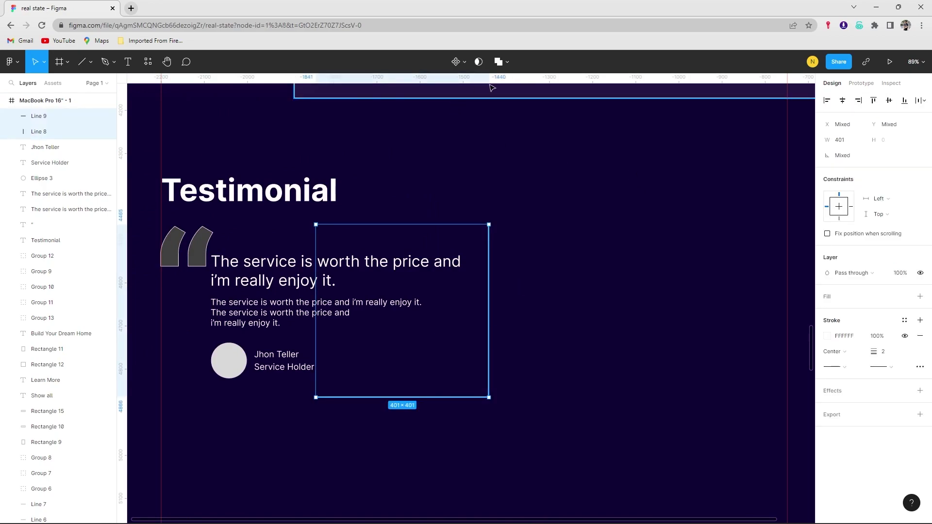
key("ctrl+alt+o")
left_click(592, 291)
scroll(462, 316, "down", 3)
scroll(464, 316, "right", 2)
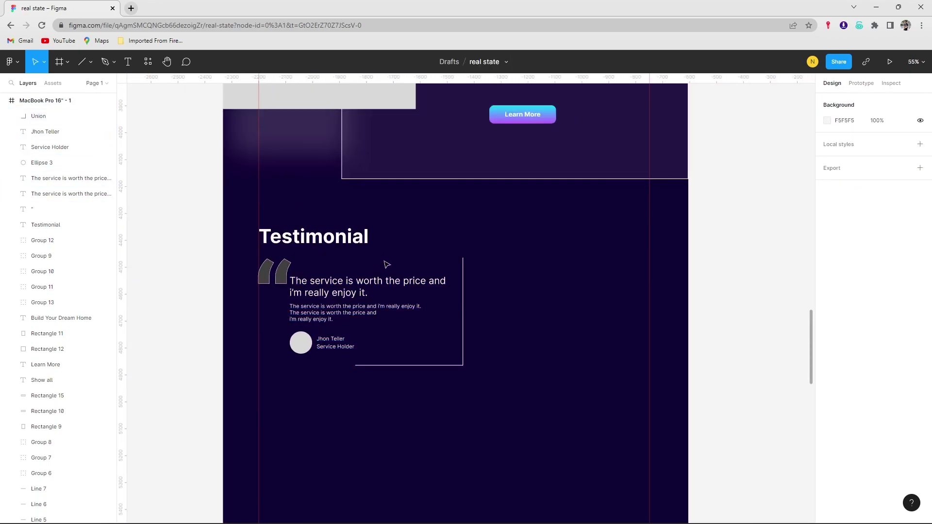
Nudge the card's small body text slightly down.
scroll(389, 266, "down", 1)
scroll(395, 270, "up", 5)
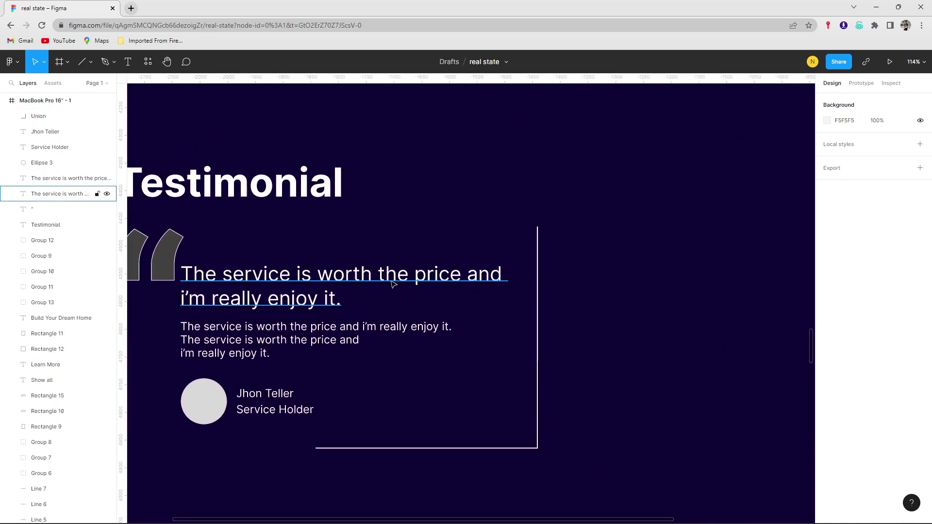
scroll(422, 277, "left", 2)
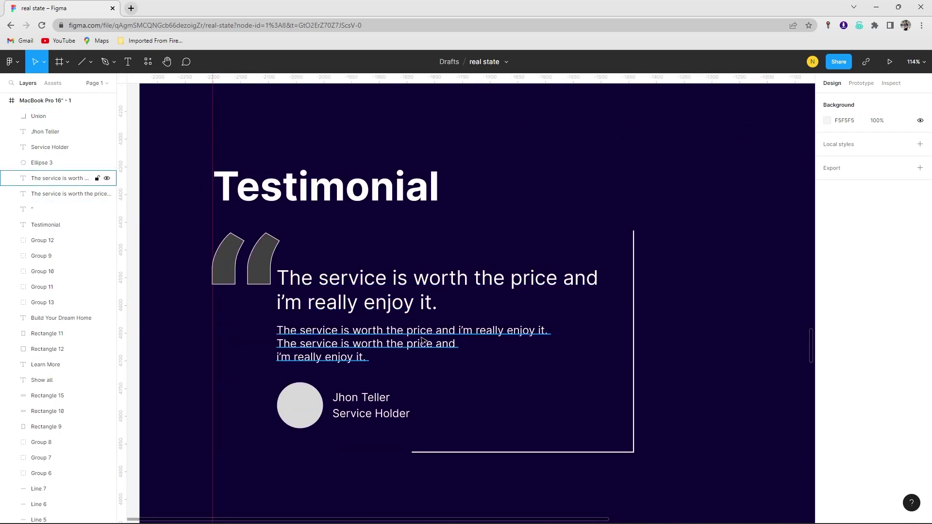
left_click_drag(423, 340, 423, 345)
left_click(448, 436)
Group the reviewer name and Service Holder title texts together.
left_click_drag(447, 436, 323, 411)
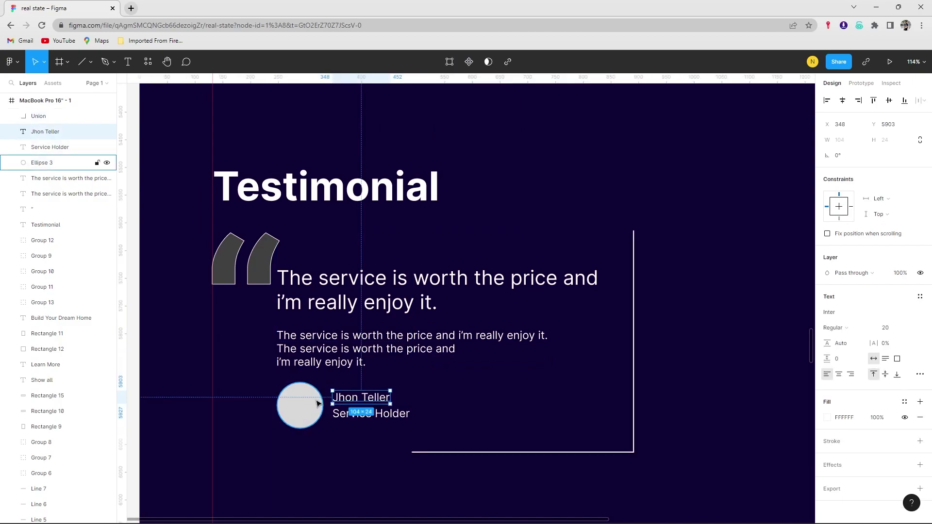
left_click(411, 425)
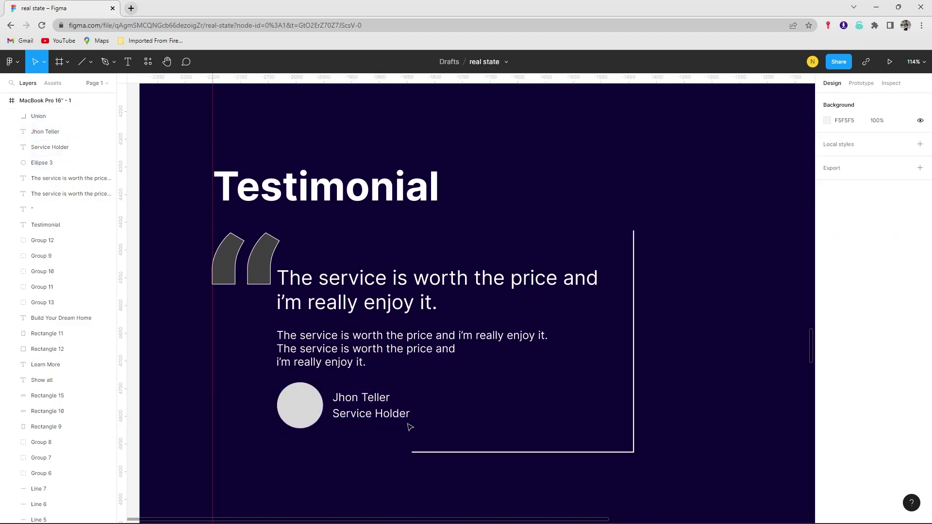
mouse_move(411, 426)
left_mouse_down()
mouse_move(367, 386)
mouse_move(352, 410)
left_mouse_up()
key("ctrl+g")
left_click(293, 410, "shift")
left_click(525, 449)
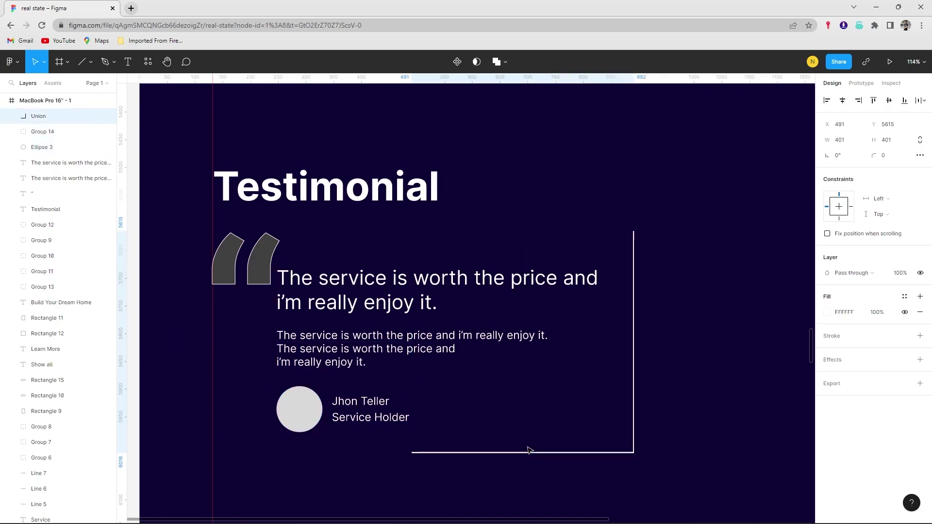
left_click(528, 449)
left_click(685, 359)
Select the quote texts, name group, avatar and quote mark, and place a copy to the right.
scroll(537, 340, "down", 5, "ctrl")
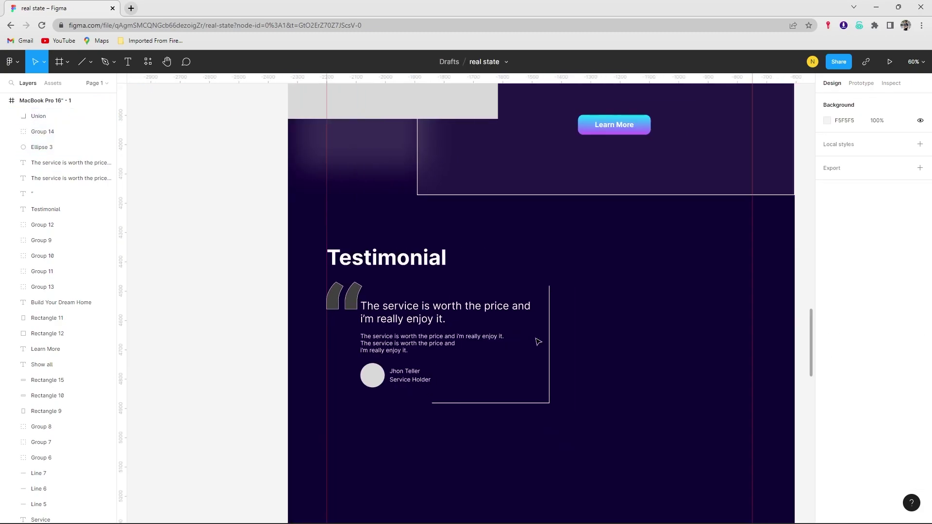
scroll(526, 358, "right", 1)
left_click_drag(290, 300, 520, 361)
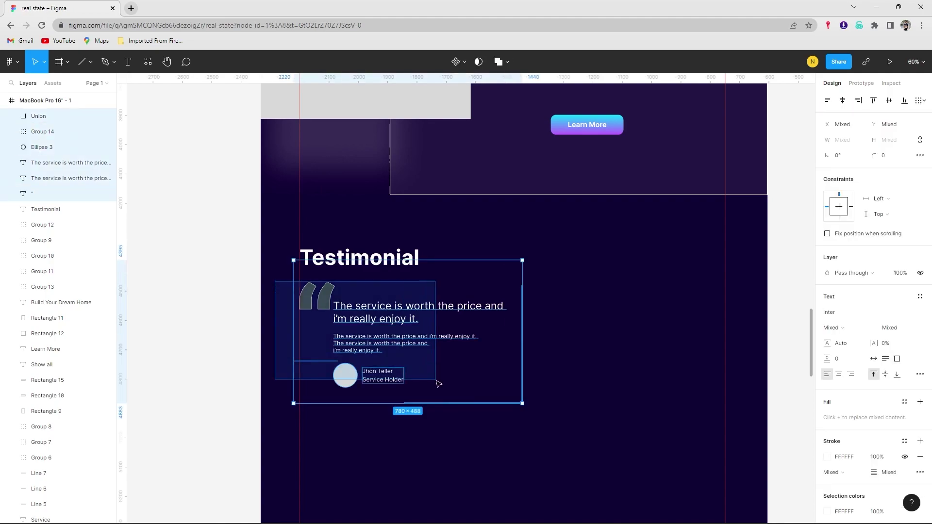
key("Escape")
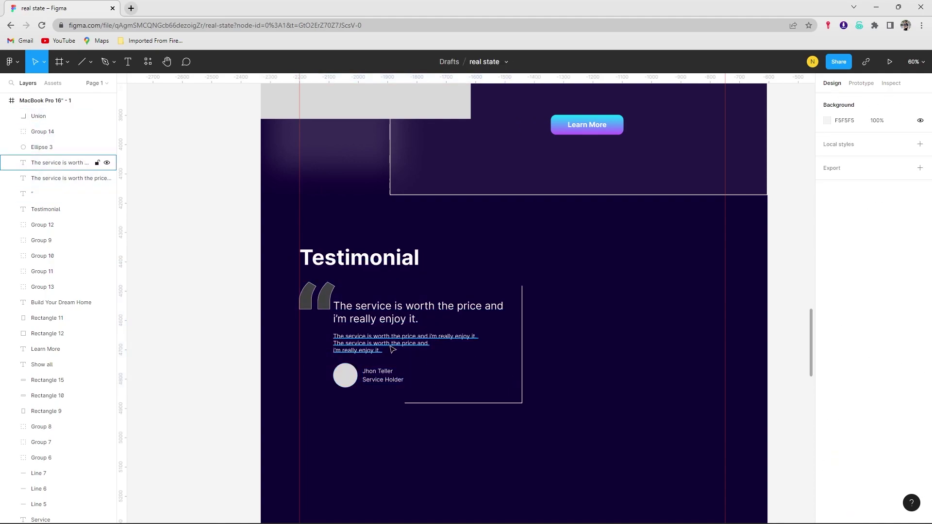
left_click(68, 178)
left_click(374, 374, "shift")
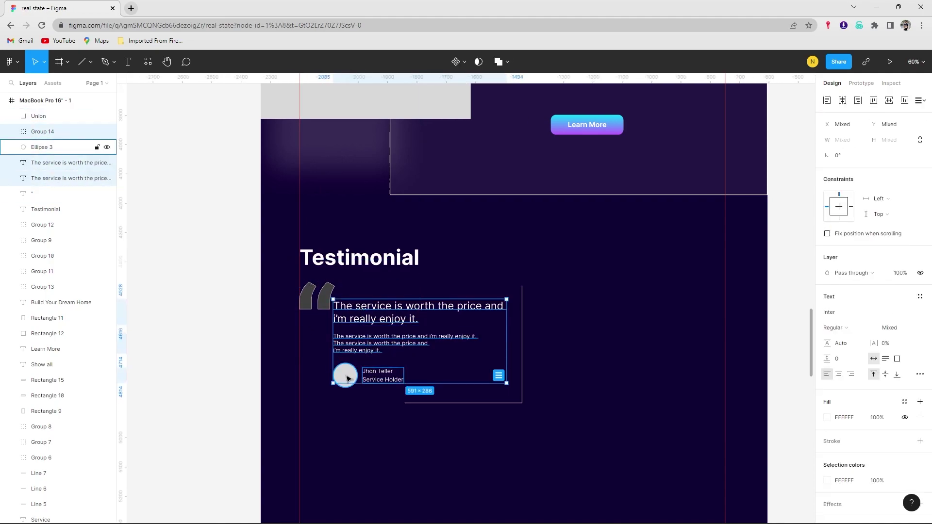
left_click(345, 375, "shift")
left_click(313, 296, "shift")
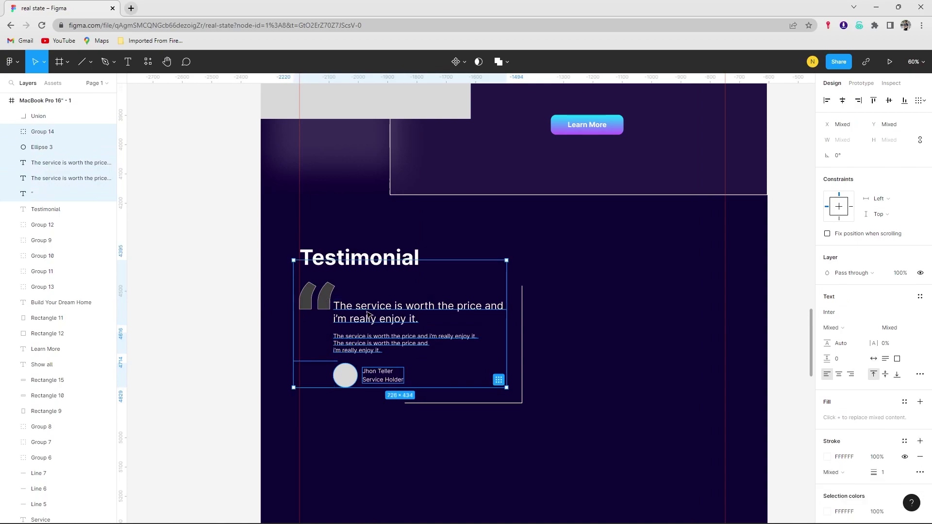
left_click_drag(476, 315, 618, 314)
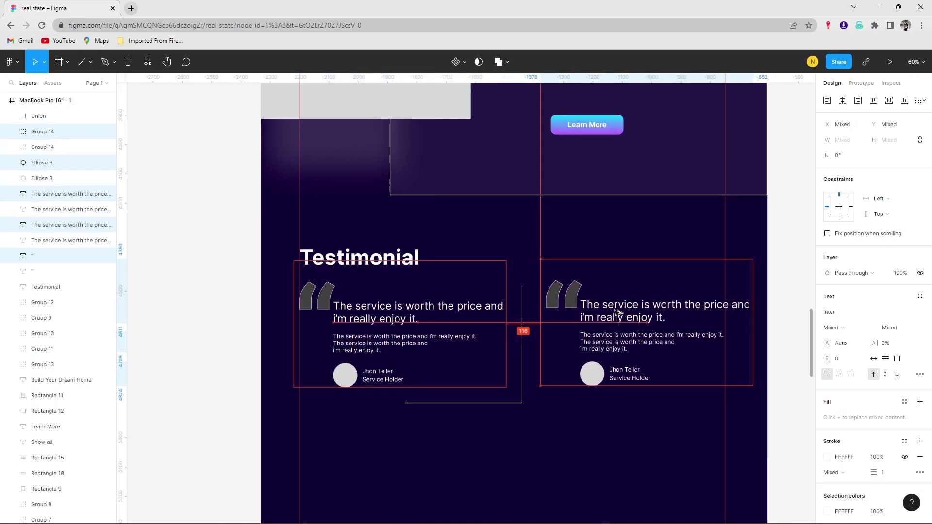
Open the copied card's reviewer name text for editing.
left_click(877, 457)
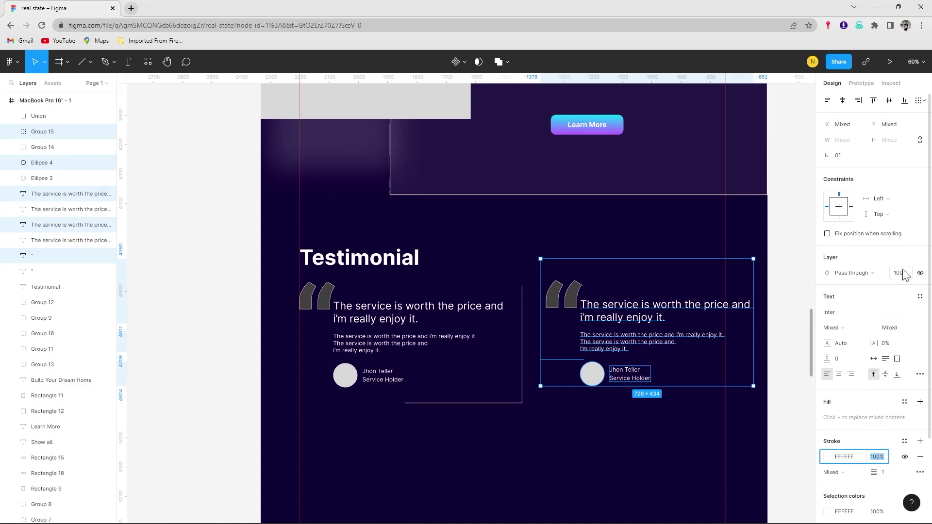
left_click(607, 418)
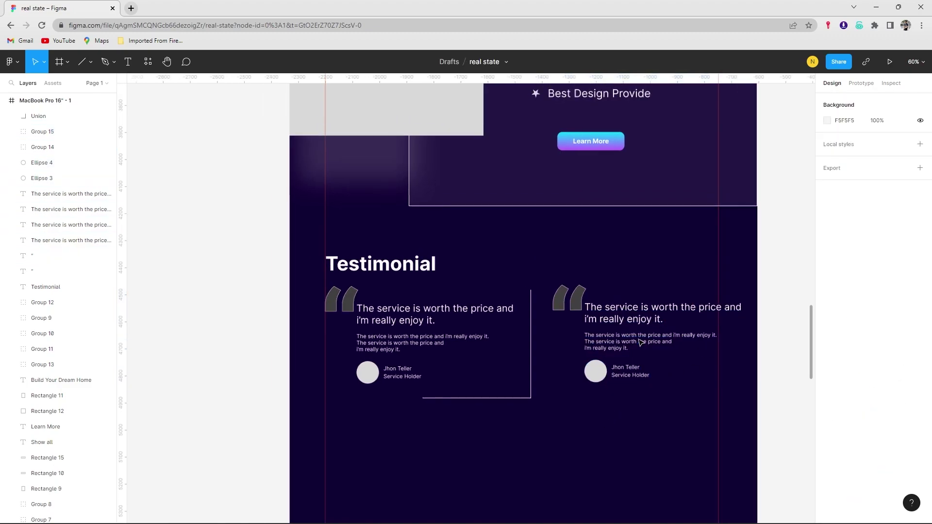
scroll(604, 366, "up", 5)
left_click(578, 369)
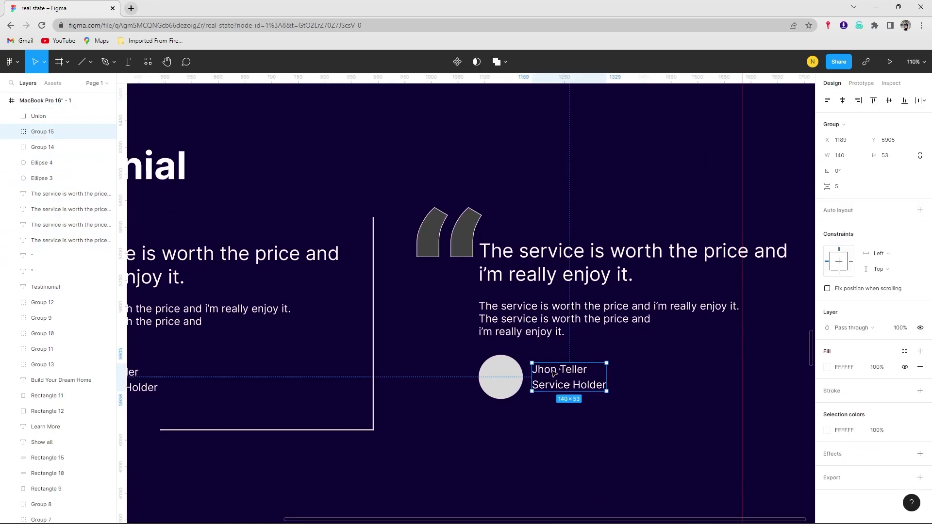
double_click(576, 369)
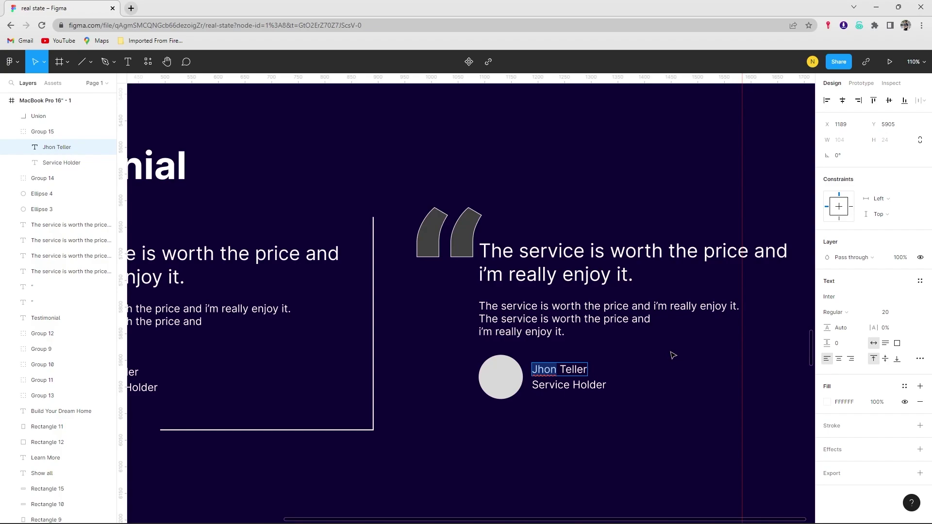
Rename the second testimonial's name to Rocky Teller and fade its quote mark to 5% opacity.
type("Ro")
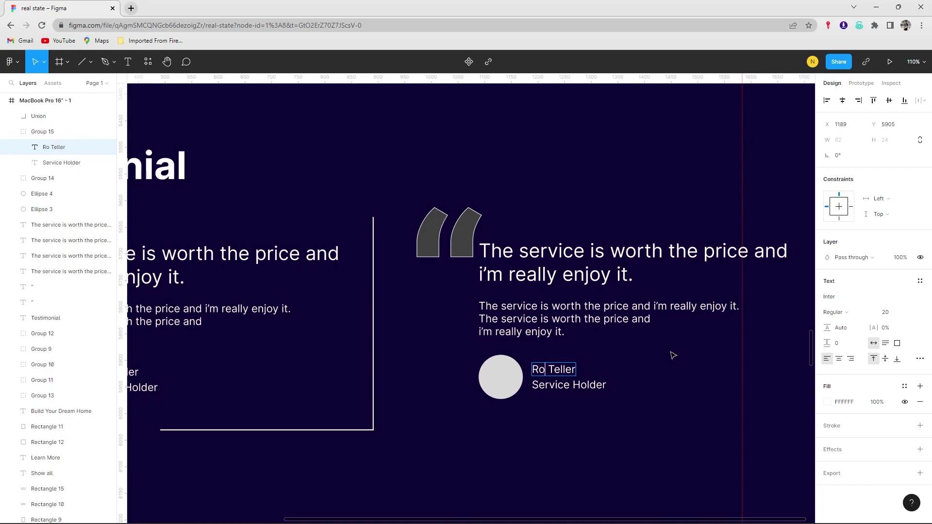
type("cky")
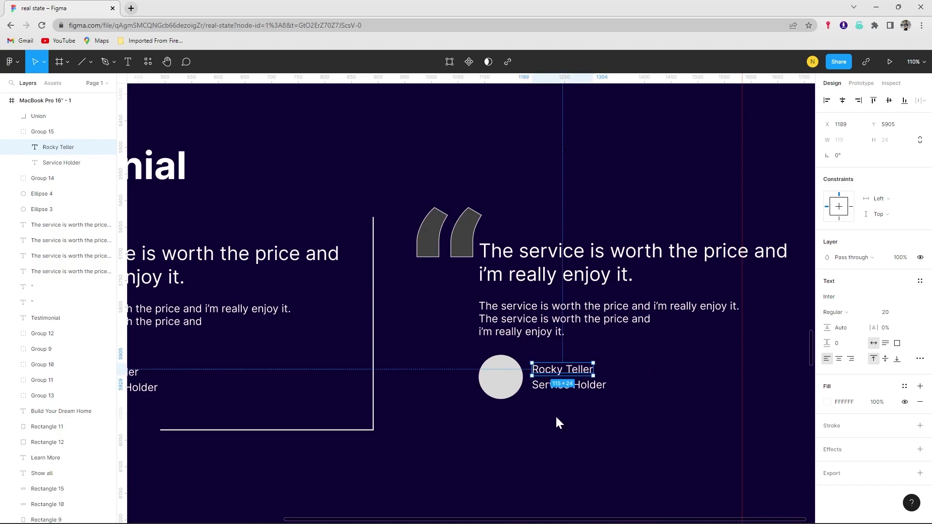
left_click(558, 423)
left_click(445, 235)
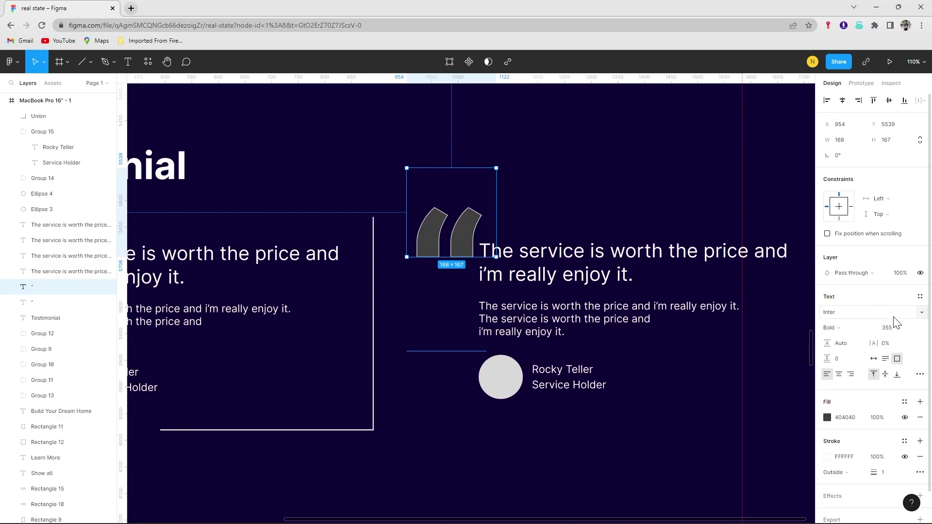
left_click(68, 256, "shift")
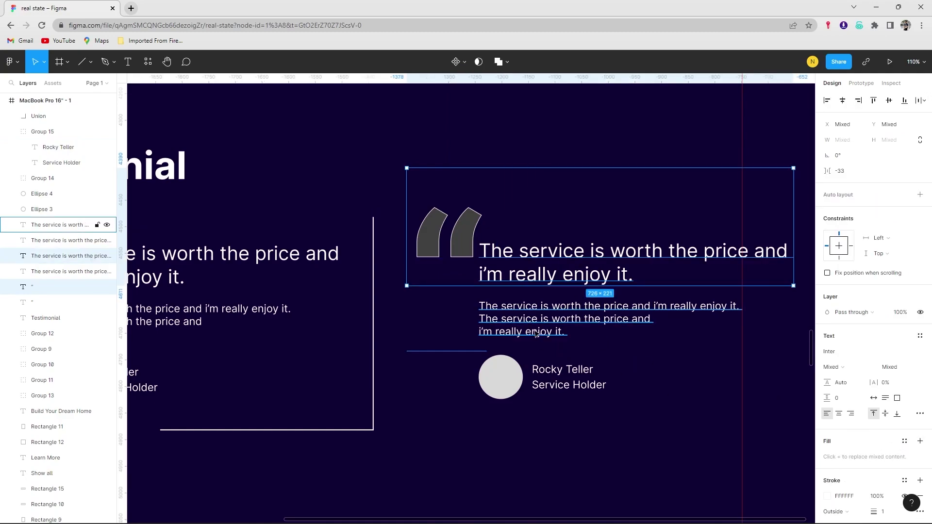
left_click(68, 256, "shift")
left_click(877, 417)
type("5")
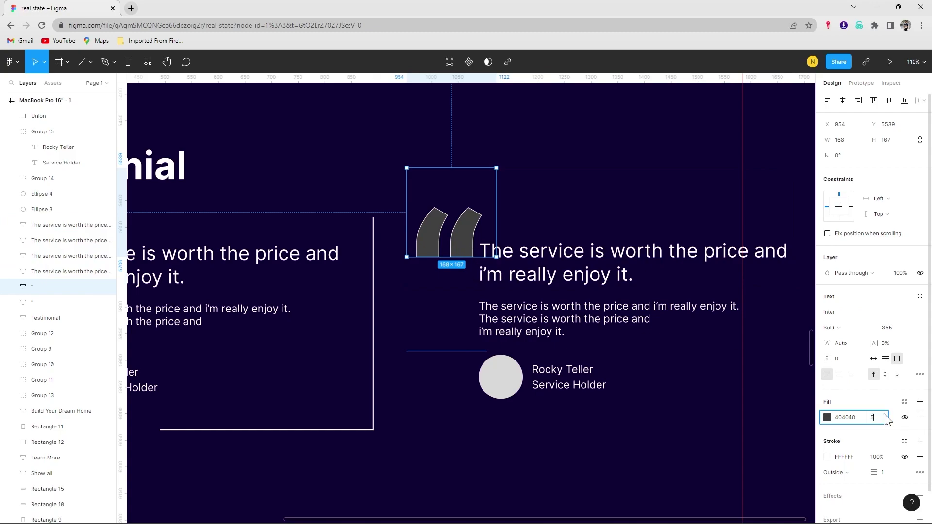
key("Return")
key("shift+Tab")
key("shift+Tab")
Set the second testimonial's heading and body text to 30% fill opacity.
left_click(878, 418)
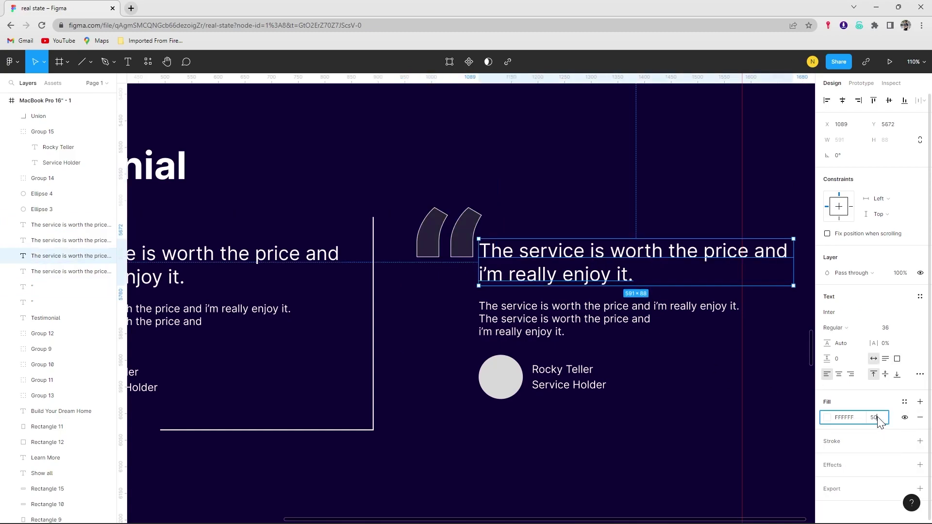
key("Return")
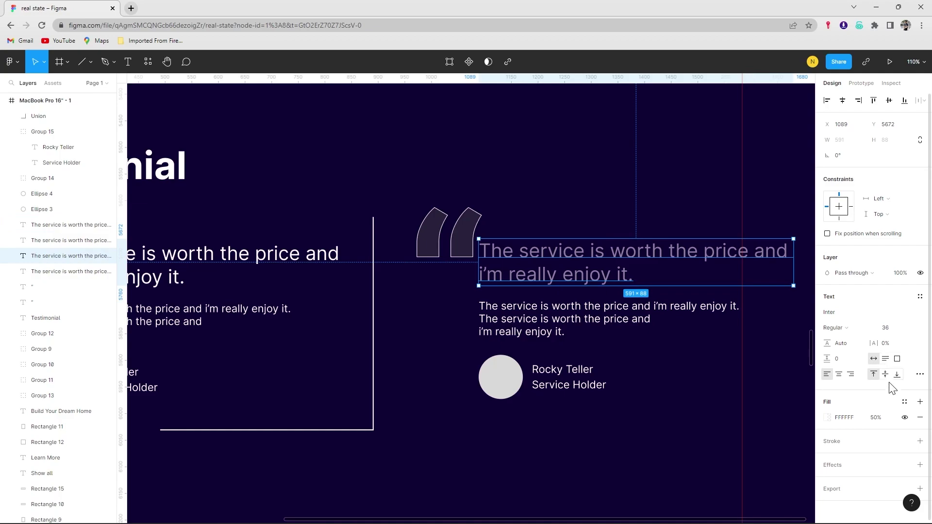
left_click(876, 418)
type("30")
key("Return")
left_click(548, 325)
left_click(883, 420)
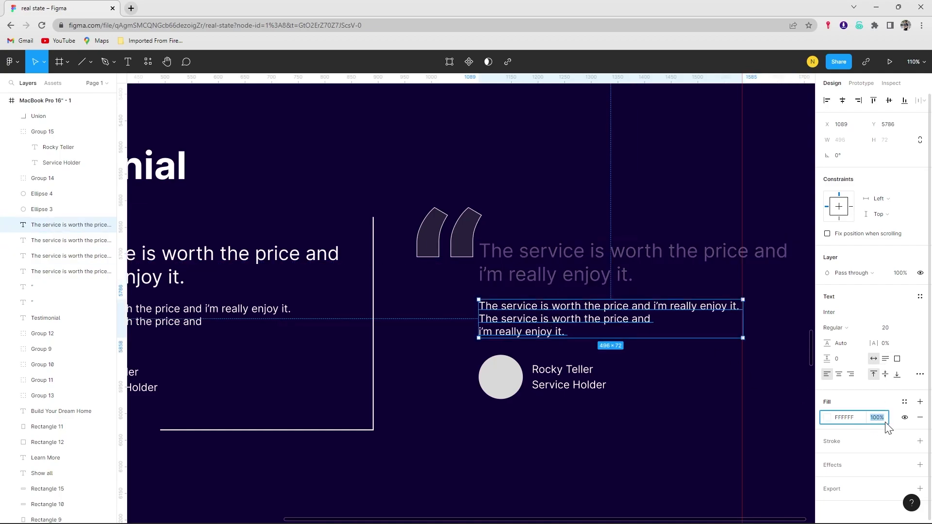
key("Return")
Fade the Rocky Teller name group and avatar circle to 30% fill opacity.
left_click(573, 378)
left_click(877, 430)
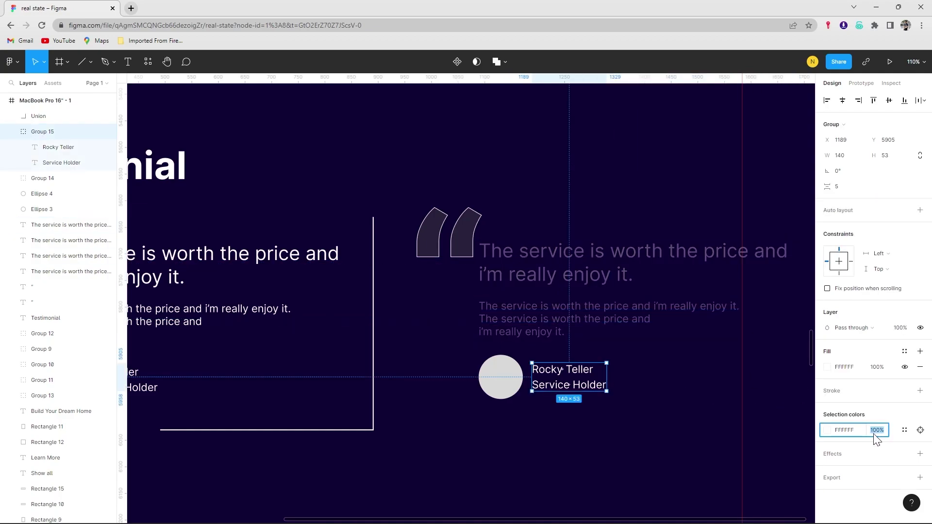
left_click(877, 367)
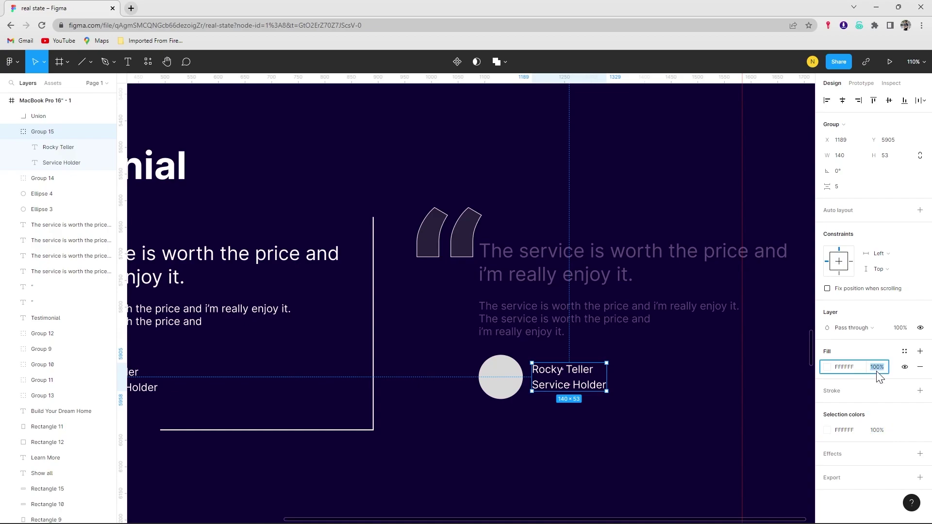
type("30")
key("Return")
left_click(500, 374)
left_click(877, 312)
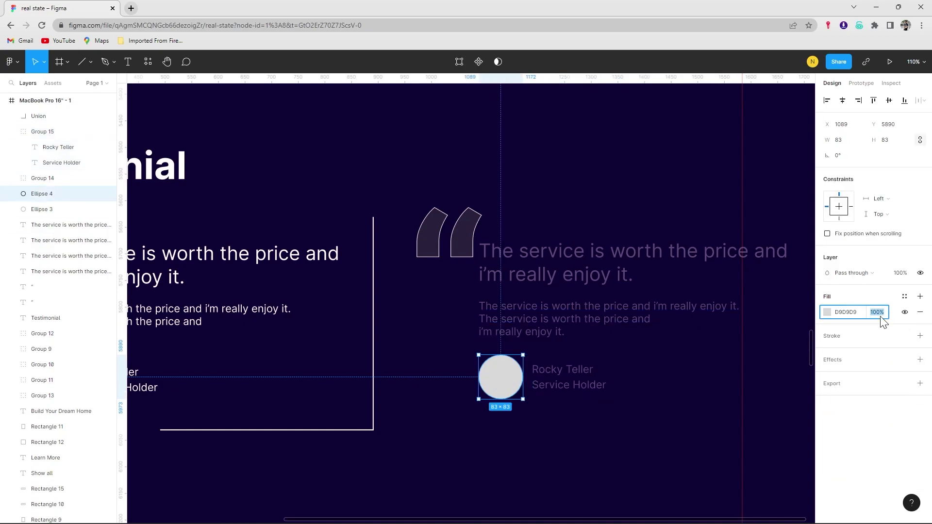
type("30")
key("Return")
key("Escape")
Move the whole faded second testimonial card further right and slightly down.
scroll(585, 383, "down", 5, "ctrl")
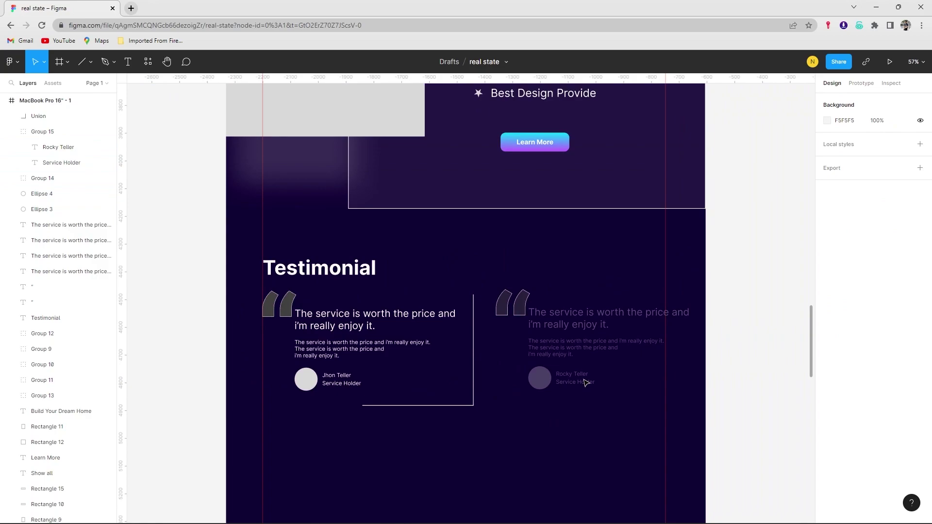
scroll(585, 383, "down", 1, "ctrl")
scroll(565, 383, "up", 2, "ctrl")
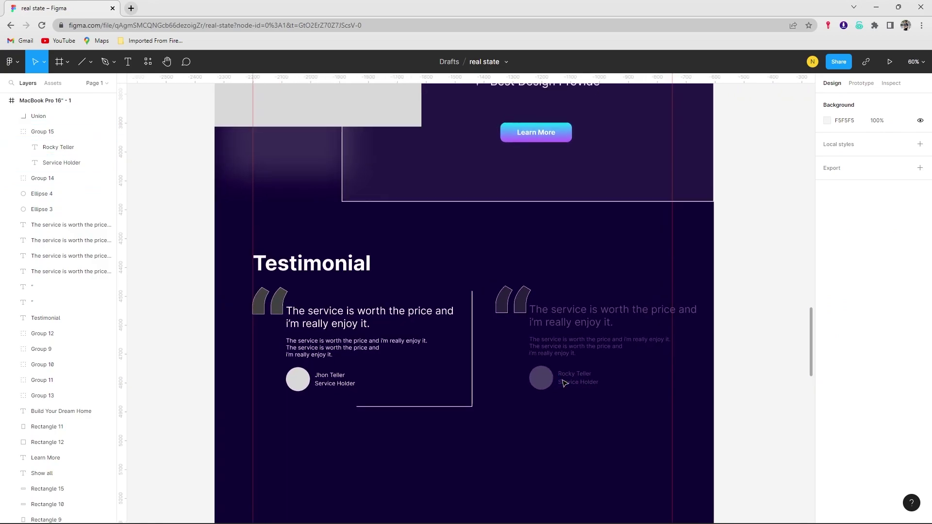
scroll(564, 383, "up", 1, "ctrl")
scroll(562, 377, "down", 2, "ctrl")
scroll(562, 382, "down", 1, "ctrl")
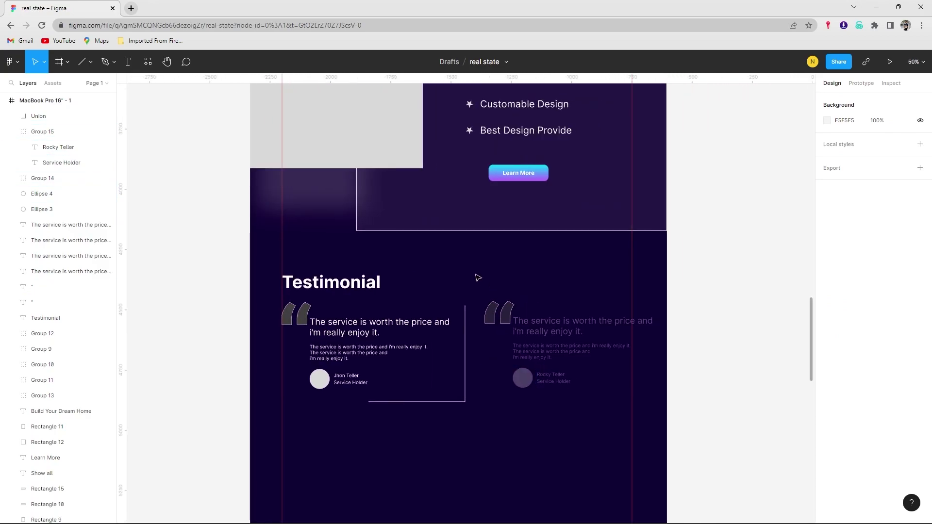
left_click_drag(478, 278, 662, 394)
mouse_move(550, 348)
left_mouse_down()
mouse_move(575, 351)
mouse_move(577, 361)
mouse_move(578, 350)
left_mouse_up()
left_click(474, 397)
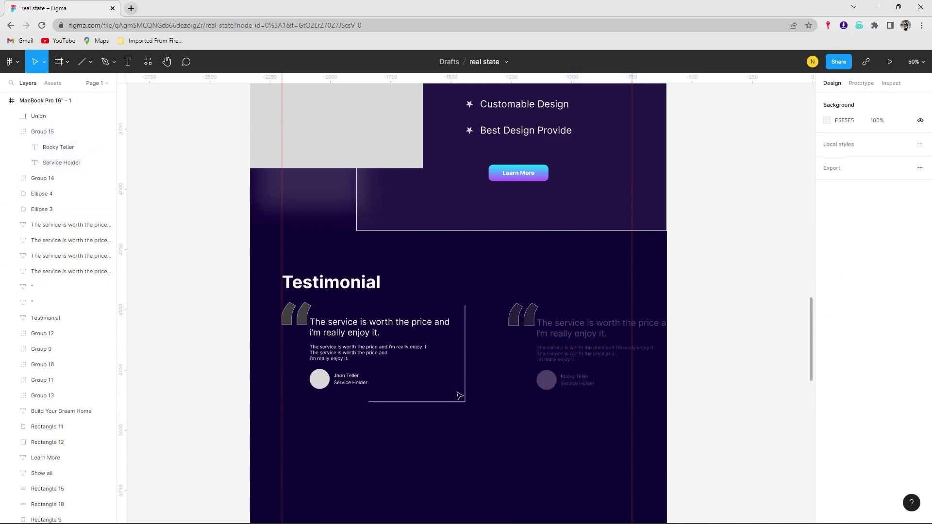
Nudge the first card's border outline slightly to the right.
left_click(465, 379)
left_click_drag(447, 370, 458, 372)
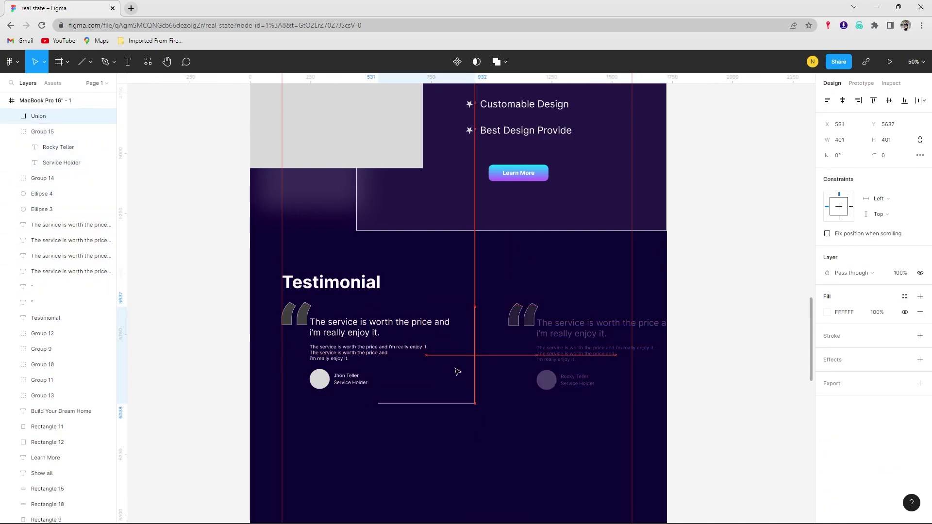
left_click(360, 435)
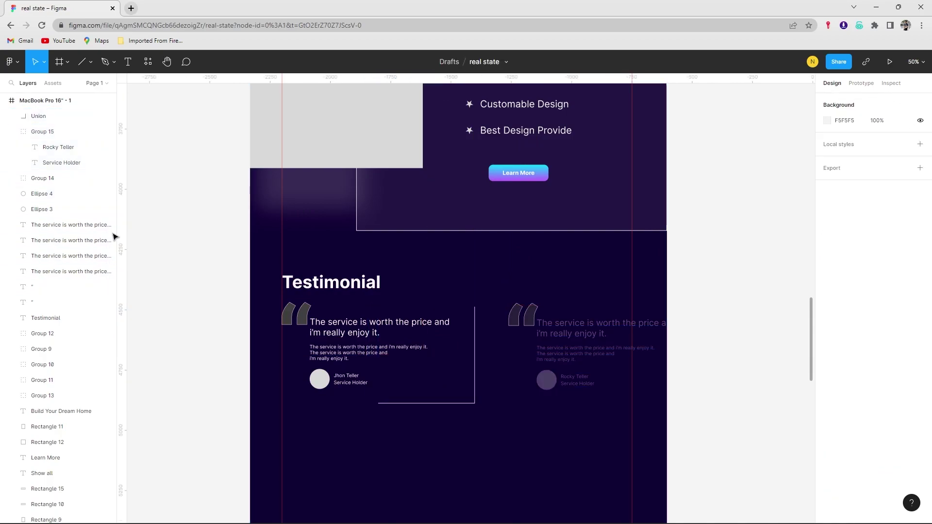
left_click(83, 68)
Draw a short line below the cards with white FFFFFF stroke, weight 3, 50% opacity.
left_click_drag(368, 426, 391, 426)
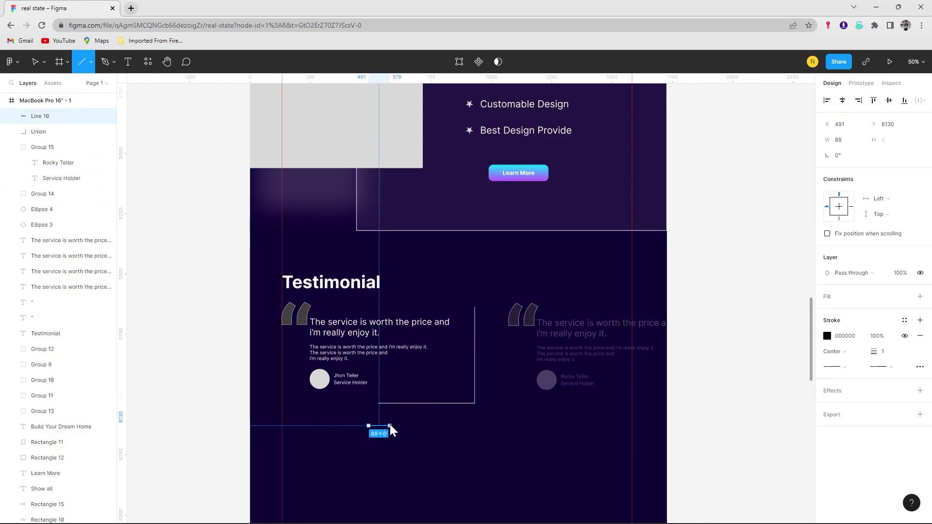
left_click(466, 427)
scroll(397, 438, "up", 5, "ctrl")
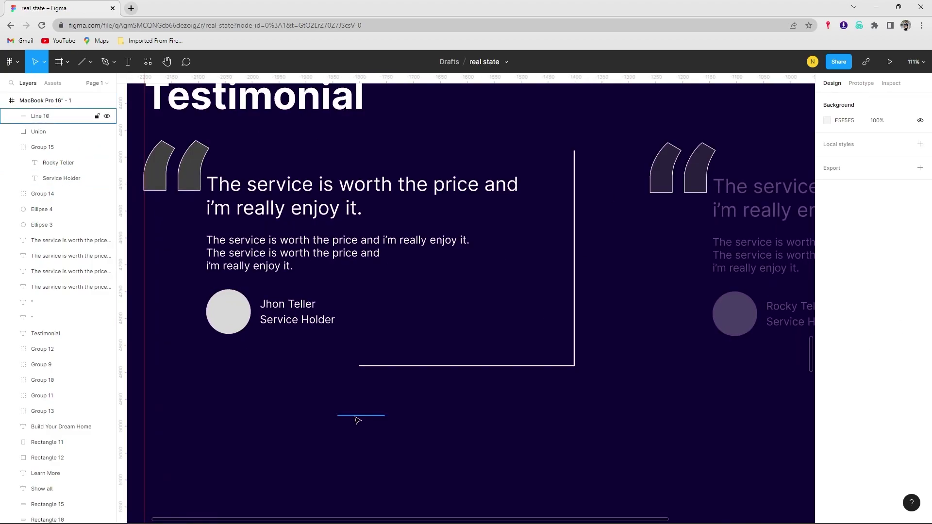
left_click(359, 416)
left_click(827, 336)
left_click(700, 282)
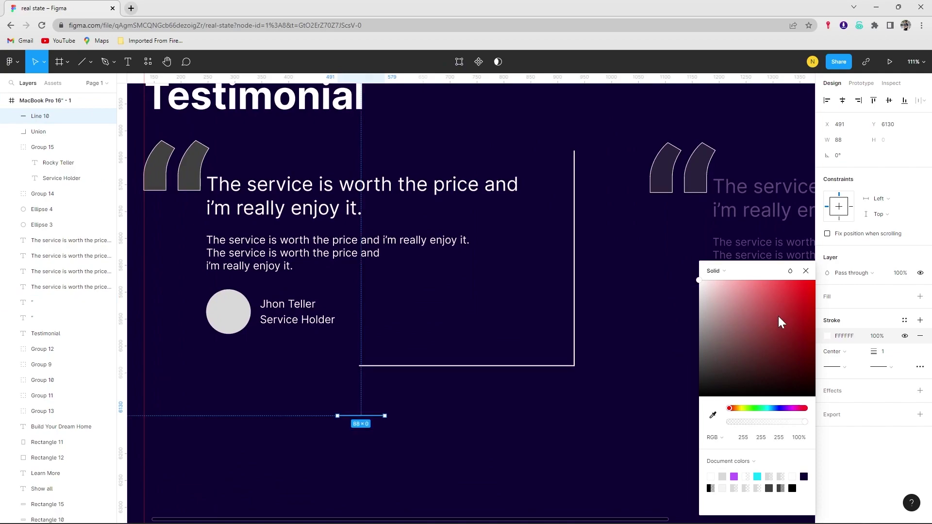
left_click_drag(882, 355, 888, 355)
left_click(880, 336)
key("Return")
Duplicate the dash into four evenly spaced copies, the second at 100% opacity.
left_click(391, 422)
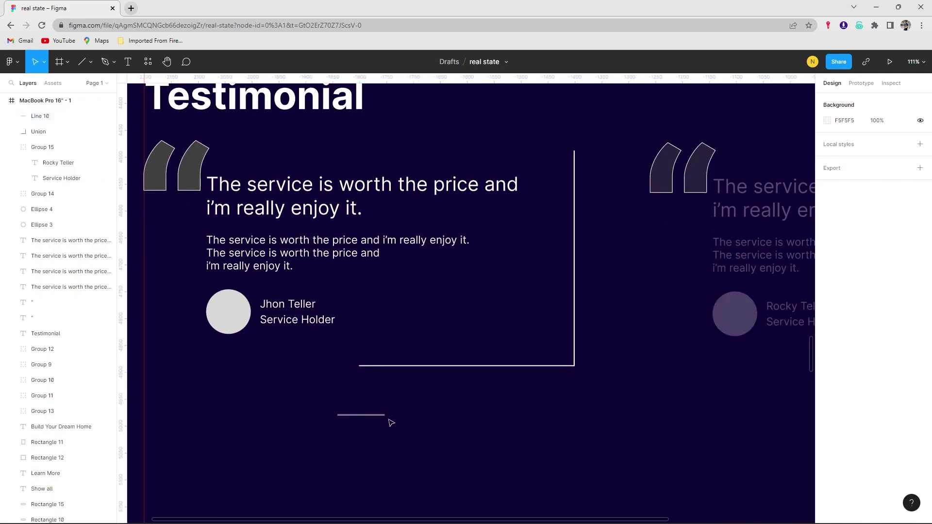
mouse_move(385, 418)
left_mouse_down()
mouse_move(611, 418)
mouse_move(601, 417)
left_mouse_up()
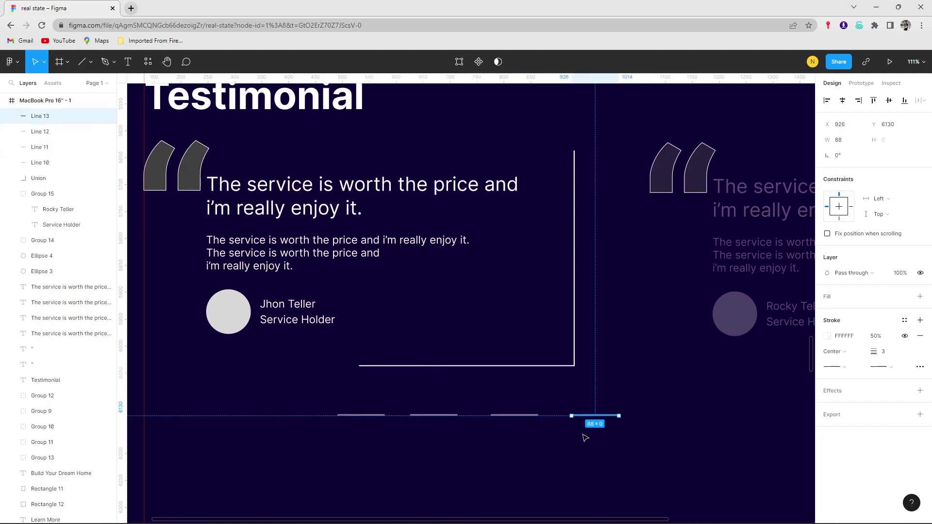
left_click(441, 416)
left_click(878, 338)
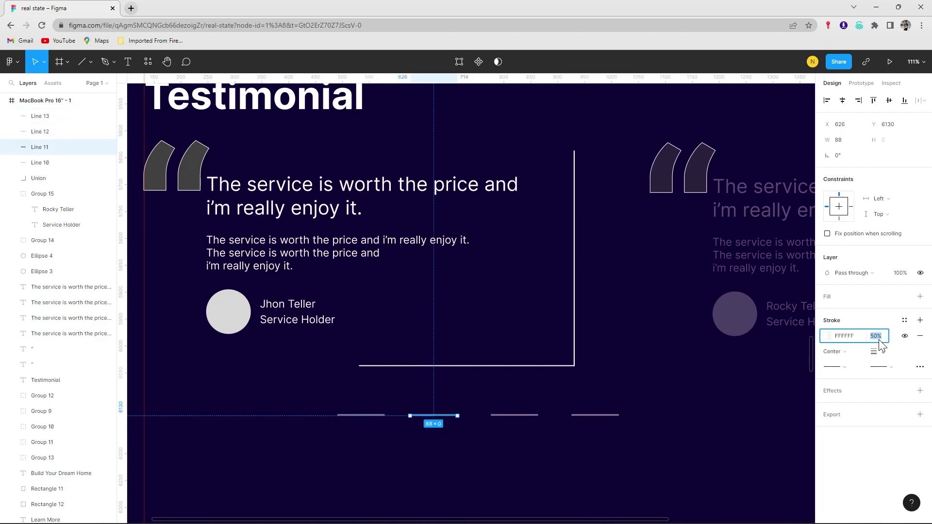
type("100")
left_click(416, 387)
Group the four indicator dashes and centre the group under the testimonial cards.
scroll(493, 353, "down", 5)
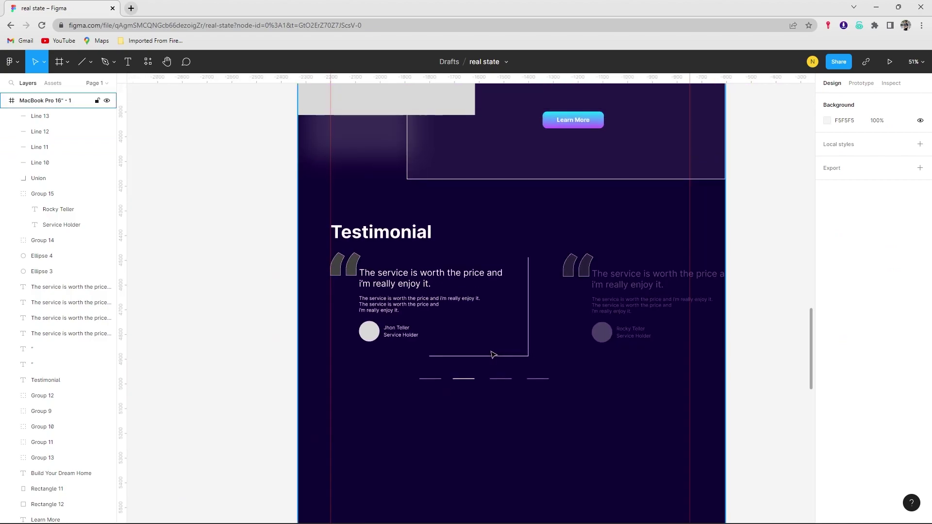
scroll(497, 355, "down", 2)
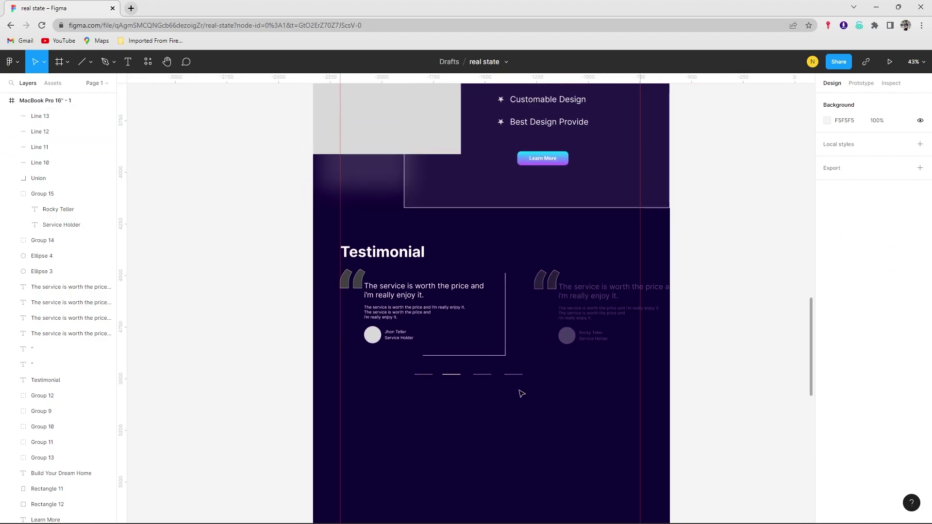
scroll(522, 393, "up", 5)
left_click_drag(546, 397, 267, 340)
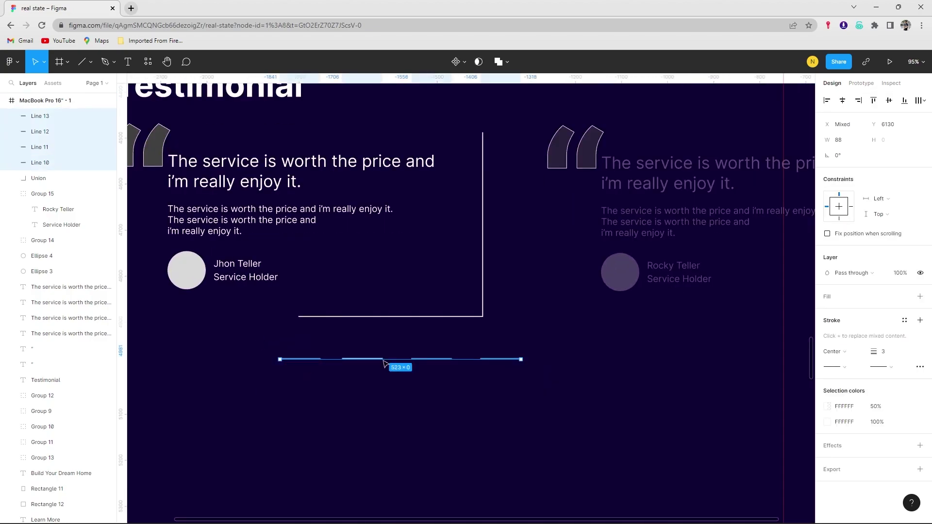
left_click(363, 358)
left_click_drag(564, 392, 301, 333)
key("ctrl+g")
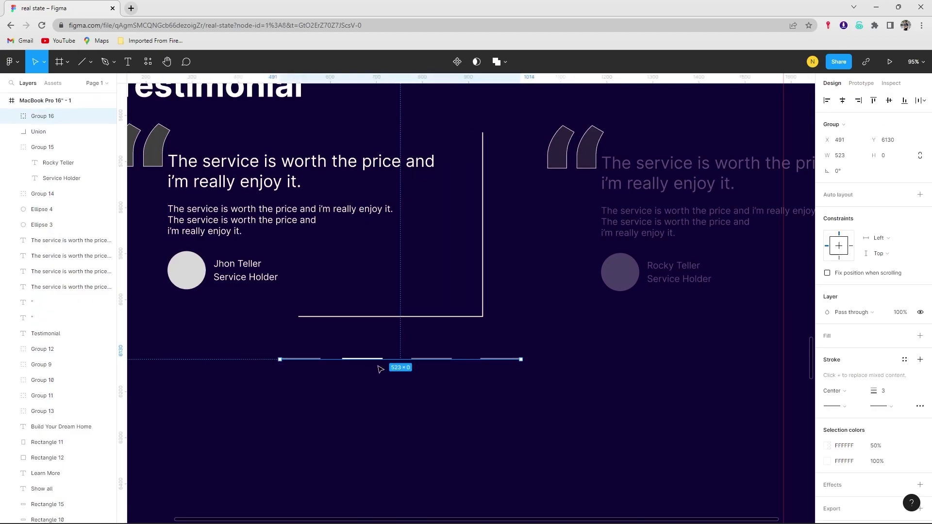
left_click_drag(367, 360, 457, 378)
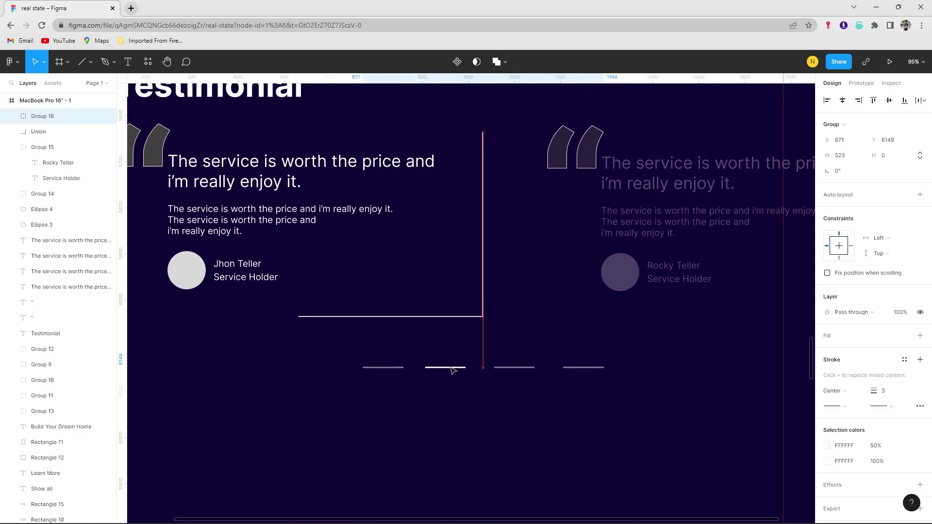
key("Escape")
scroll(379, 377, "down", 5)
Scroll through the landing page and settle on the empty dark area below the testimonials.
scroll(347, 344, "up", 2)
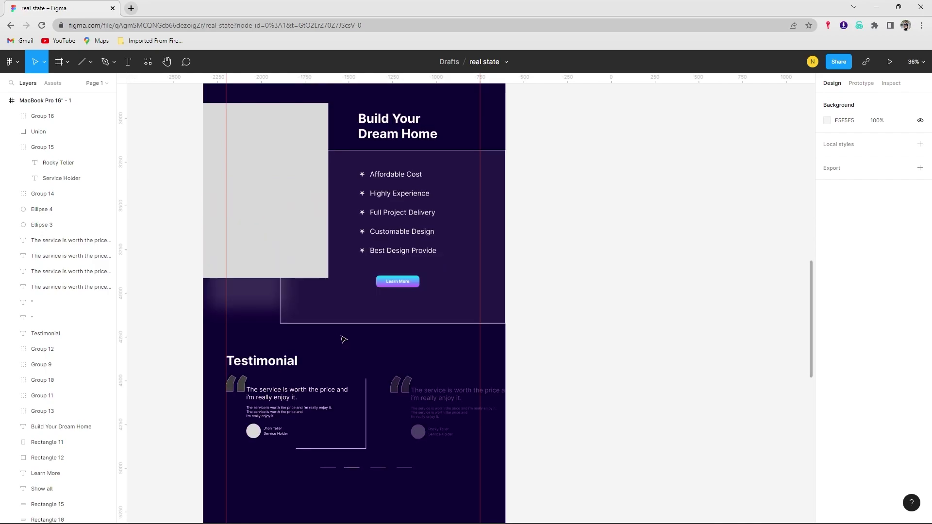
scroll(306, 311, "up", 9)
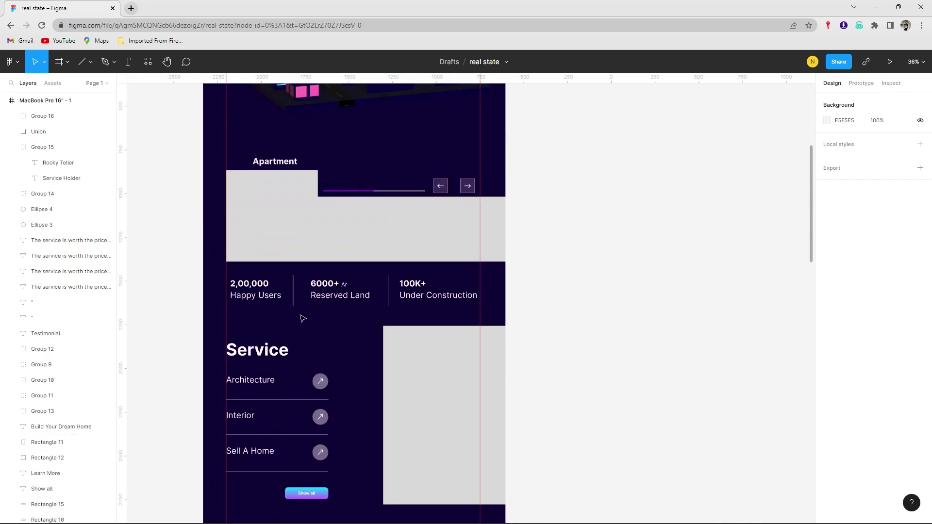
scroll(303, 319, "up", 5)
scroll(303, 317, "up", 5)
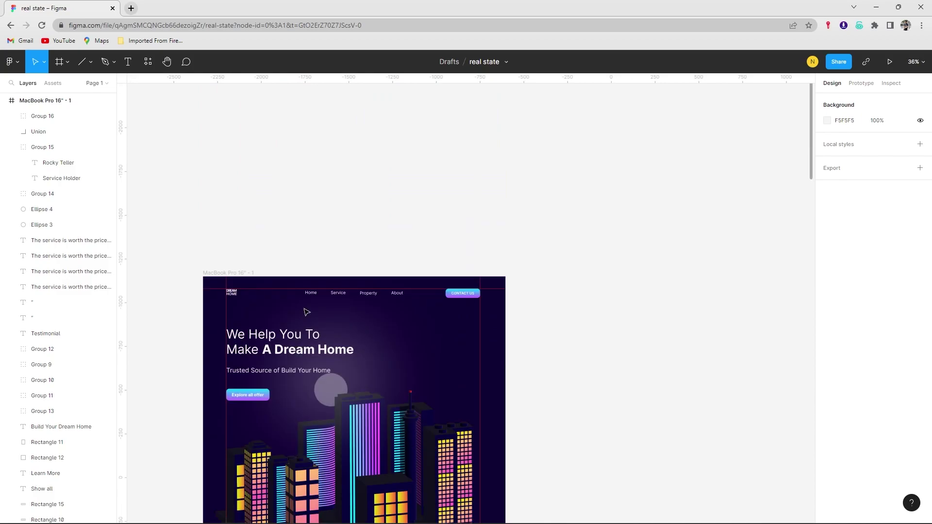
scroll(307, 313, "down", 5)
scroll(308, 313, "down", 2)
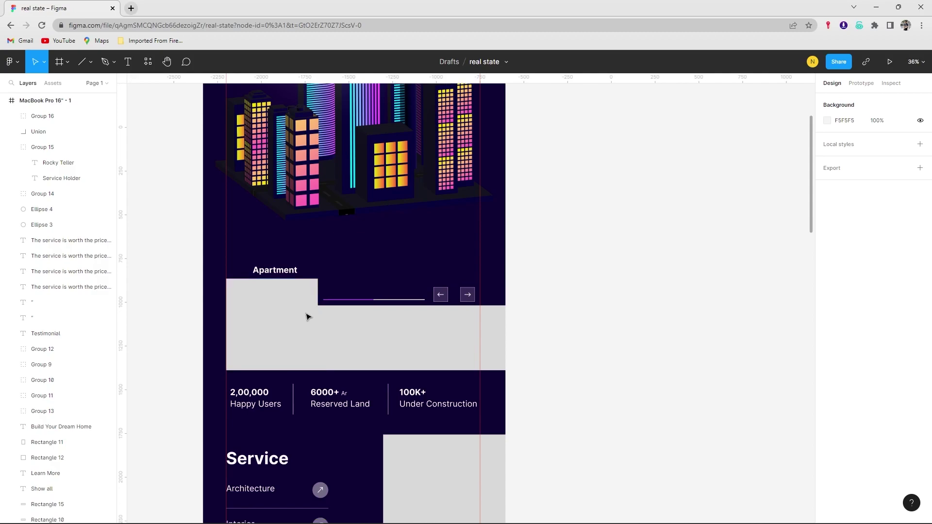
scroll(307, 317, "down", 5)
scroll(308, 317, "up", 1)
scroll(309, 317, "down", 2)
scroll(309, 317, "down", 6)
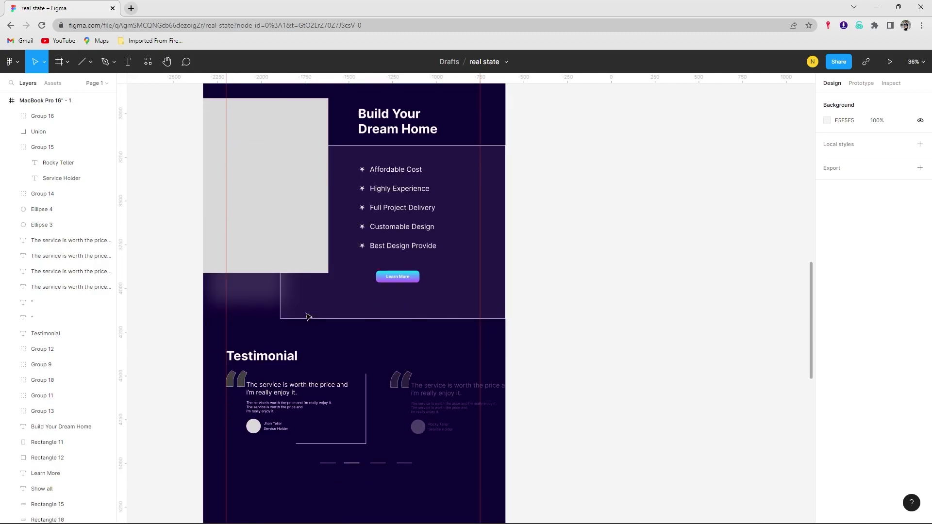
scroll(309, 317, "down", 3)
scroll(308, 317, "down", 3)
scroll(306, 316, "down", 1)
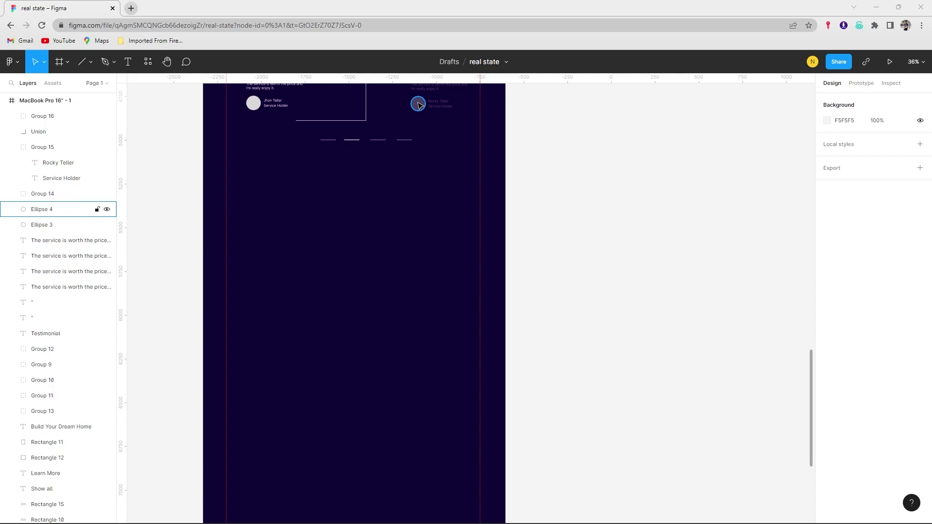
scroll(309, 185, "up", 2, "ctrl")
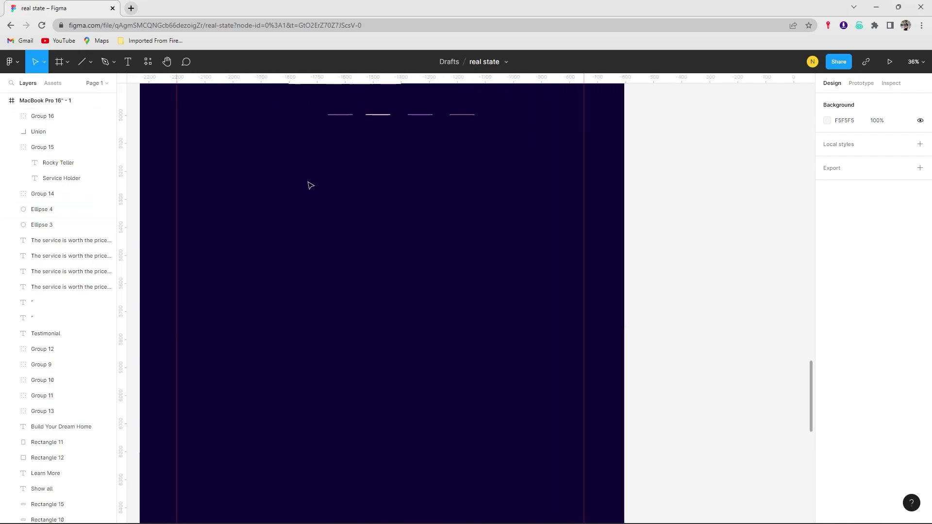
scroll(264, 193, "up", 1)
scroll(291, 198, "up", 3, "ctrl")
Add a size-64 two-line heading "Let's Go On A / Project Together" at the left margin.
key("t")
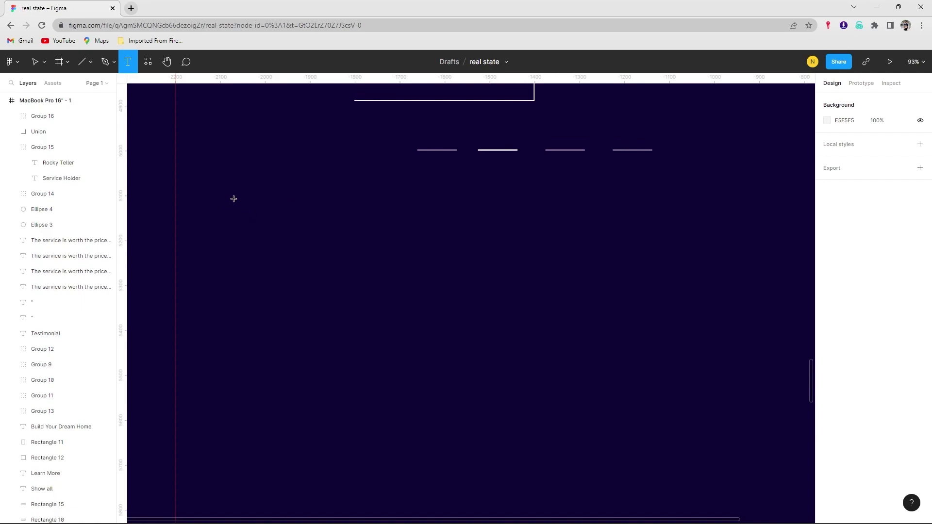
left_click(229, 199)
left_click(913, 330)
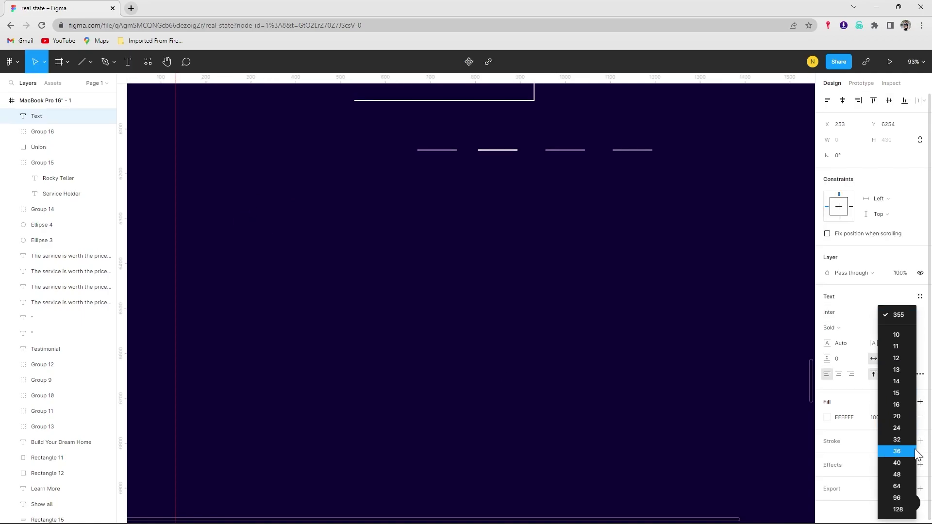
left_click(907, 483)
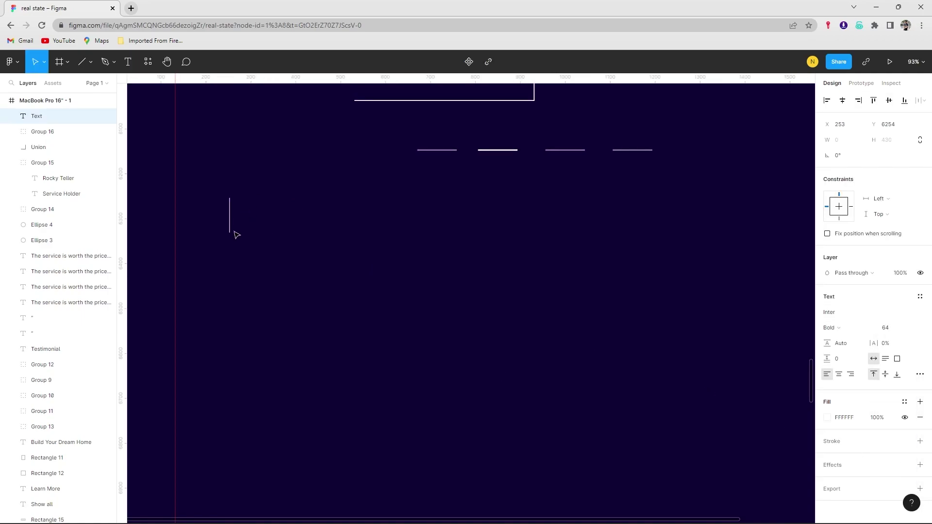
type("Let's")
key("BackSpace")
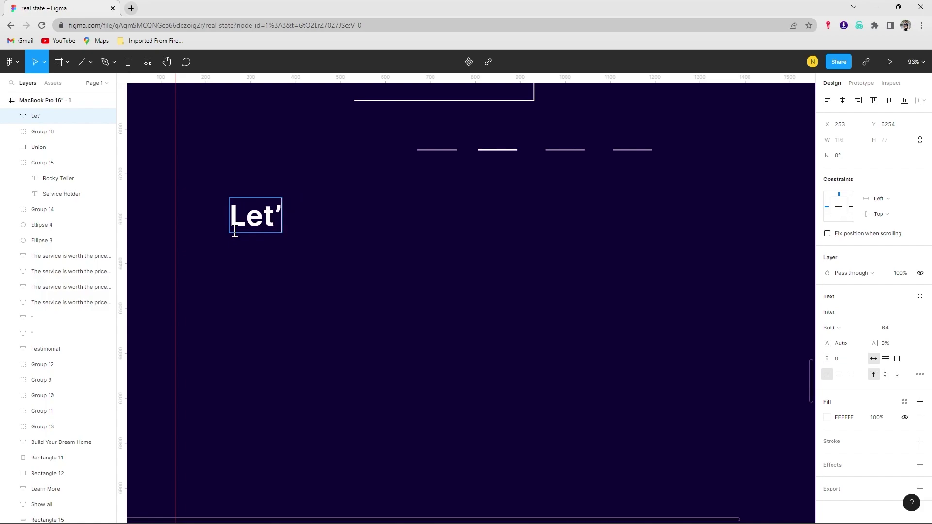
type("s Go ")
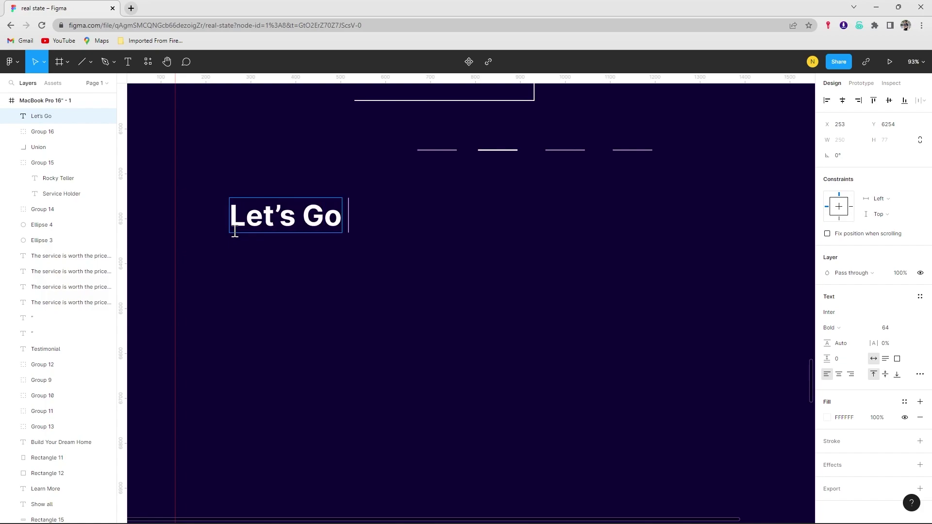
type("On A")
key("Return")
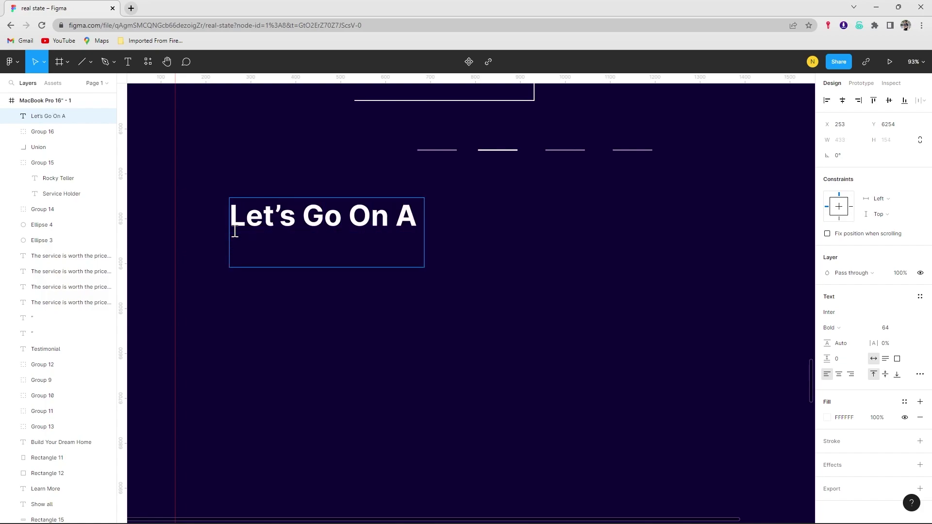
type("Project T")
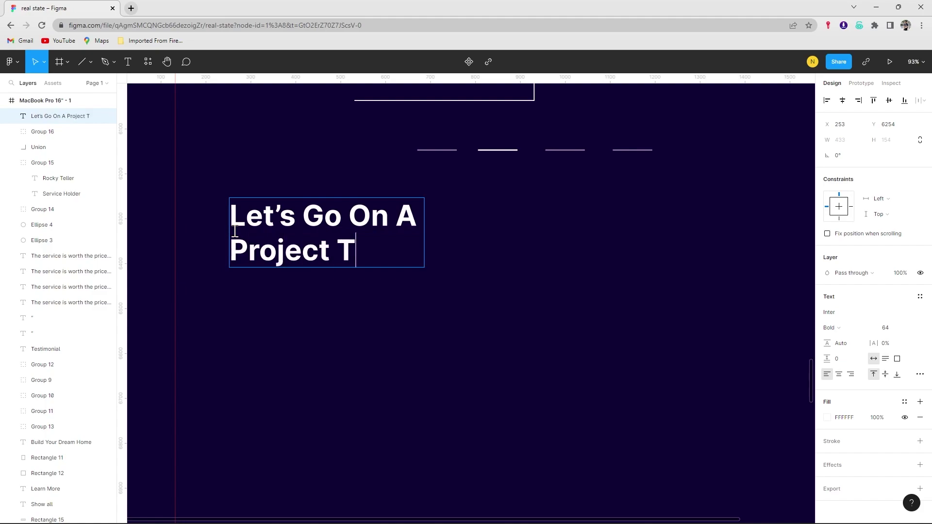
type("ogether")
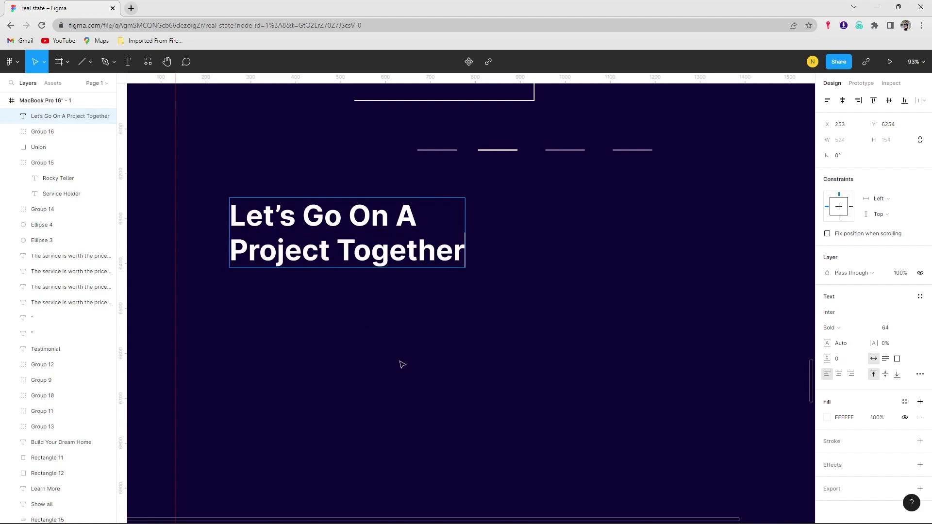
key("Escape")
left_click_drag(330, 227, 276, 233)
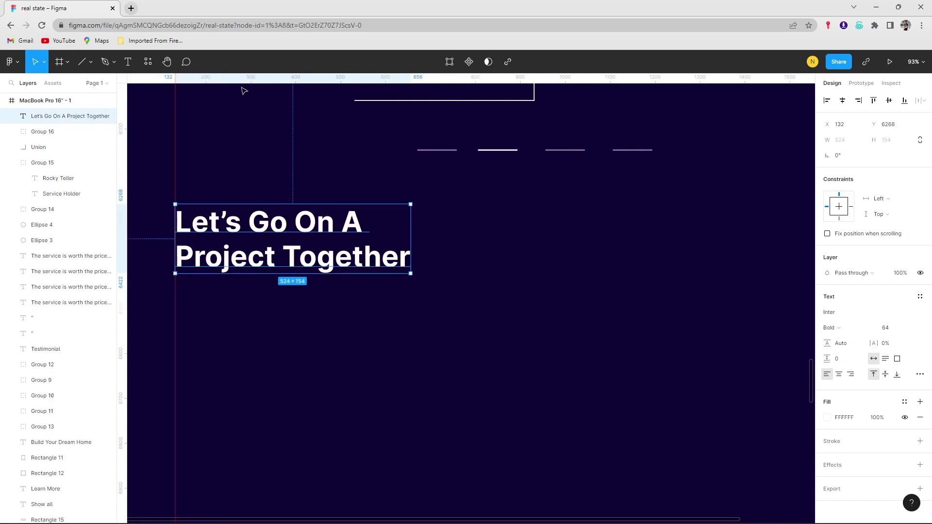
Draw a 623×623 square right of the heading, its top aligned with the heading.
left_click(90, 61)
left_click(48, 86)
mouse_move(505, 193)
left_mouse_down()
mouse_move(551, 252)
mouse_move(778, 402)
mouse_move(785, 417)
left_mouse_up()
scroll(777, 408, "down", 2)
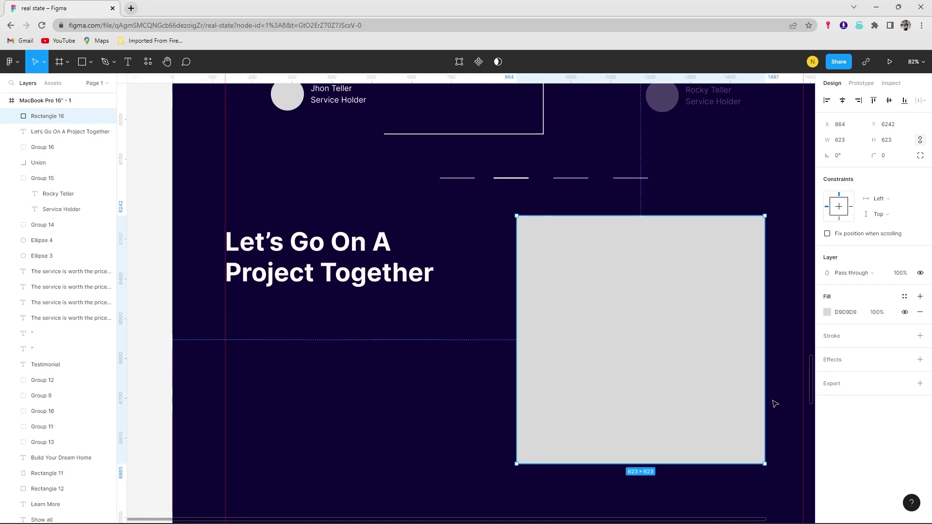
scroll(775, 404, "right", 2)
left_click_drag(636, 374, 657, 366)
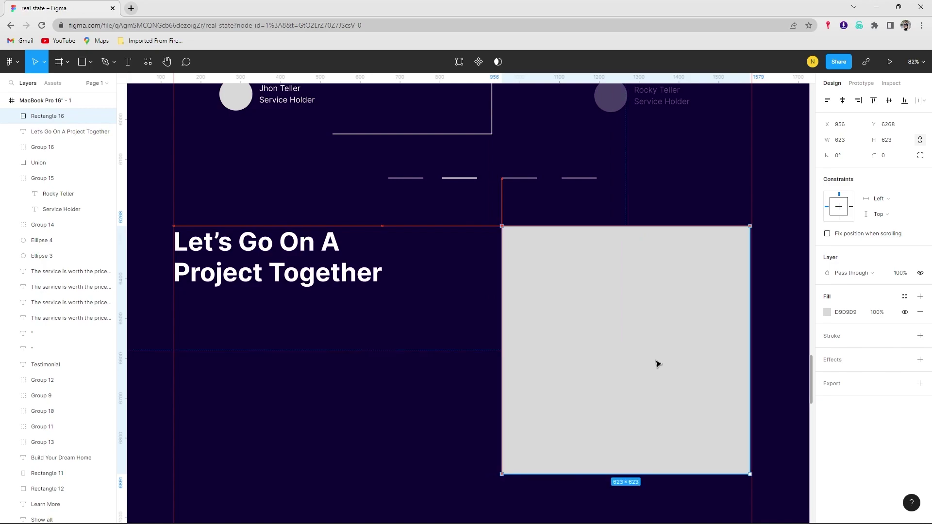
Give the square 20% fill opacity and a white 4-px inside border.
left_click(877, 312)
type("0")
key("Return")
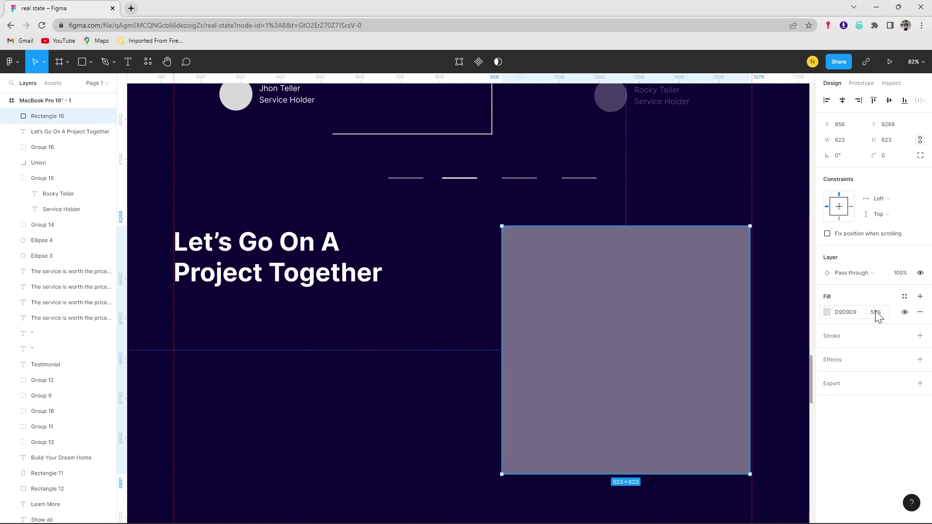
left_click(920, 336)
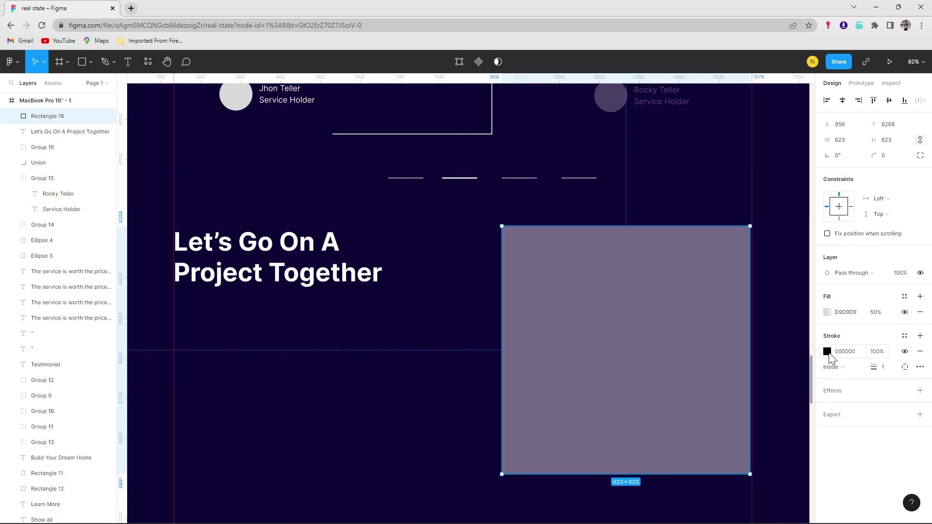
left_click(827, 352)
left_click(806, 271)
left_click_drag(875, 367, 876, 368)
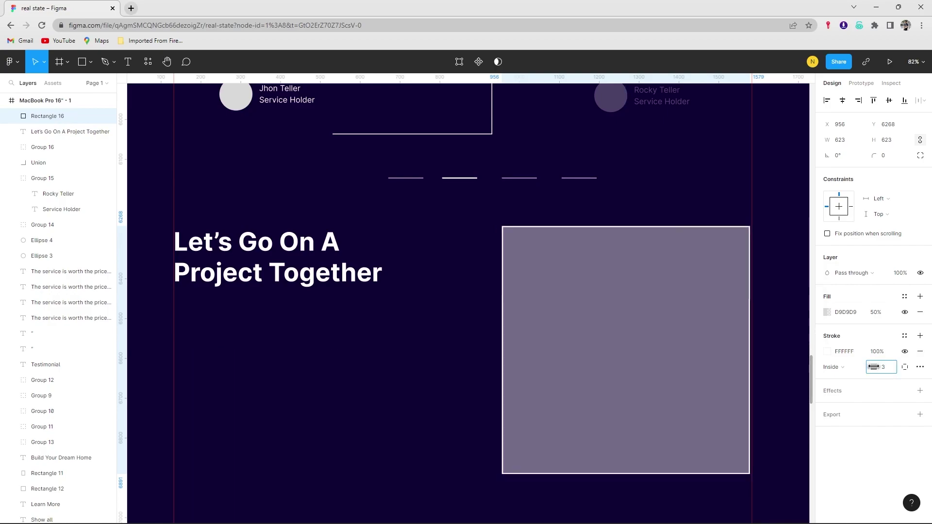
left_click(877, 312)
type("20")
key("Return")
key("Escape")
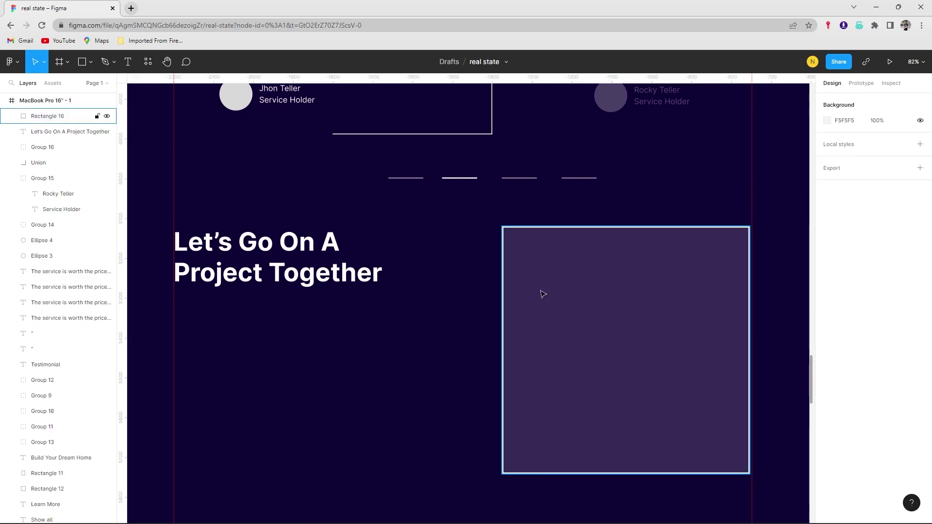
Add a 24-pt 'Name' label at the square's top-left.
key("t")
left_click(535, 266)
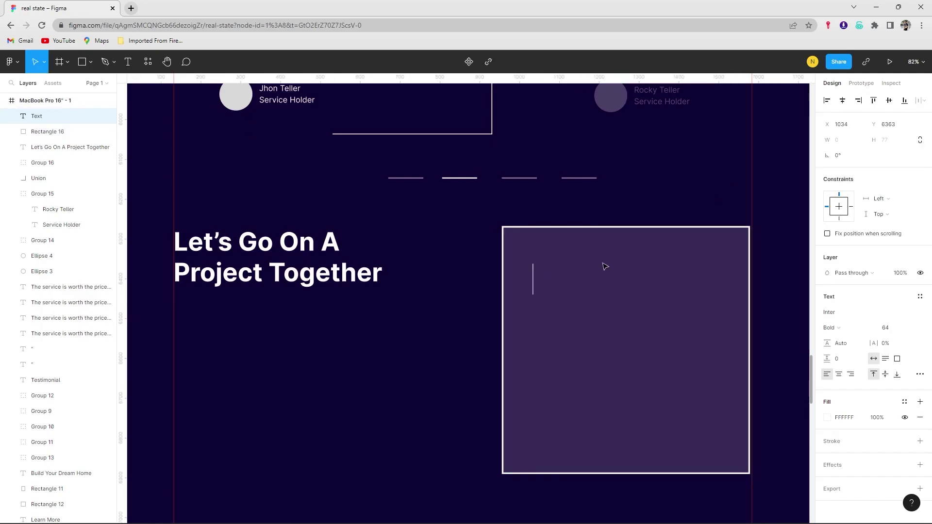
type("Name")
key("Escape")
left_click(903, 328)
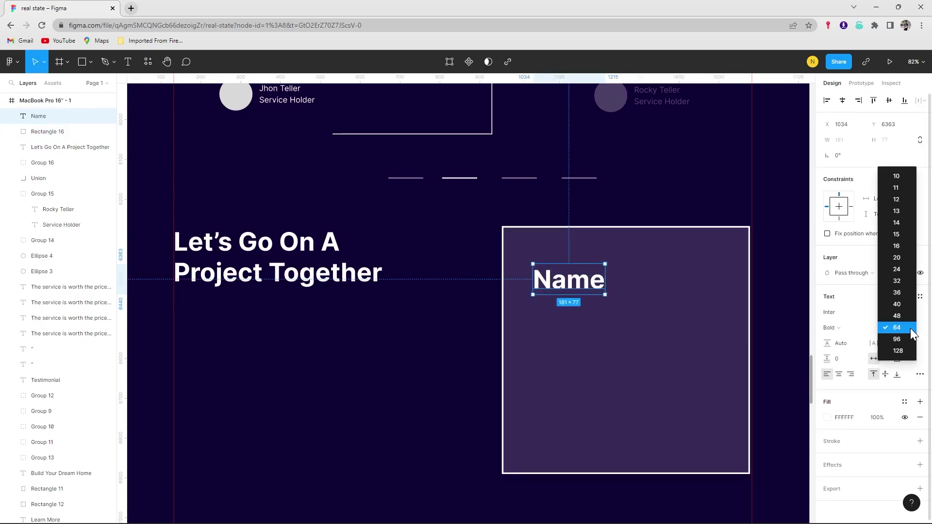
left_click(905, 262)
left_click_drag(550, 272, 554, 259)
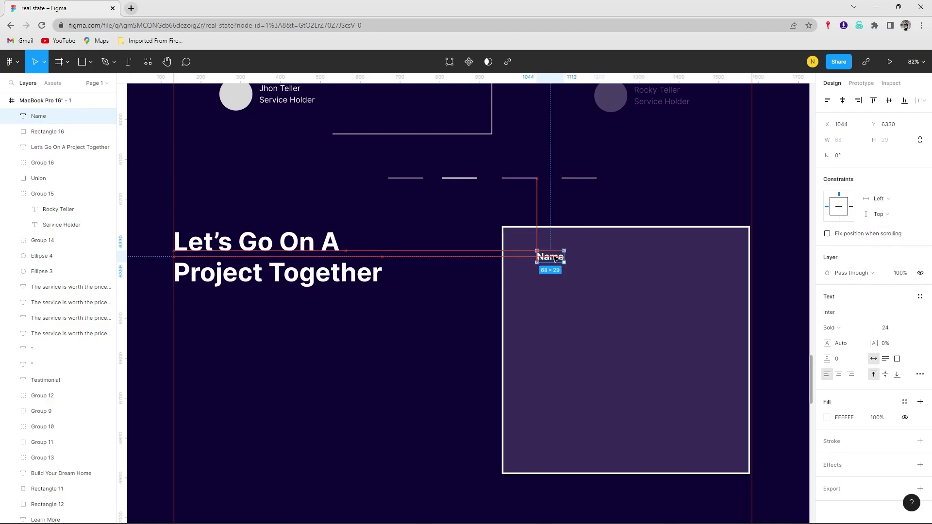
left_click(517, 183)
Duplicate a slider dash line and try placing it under the Name label.
double_click(520, 178)
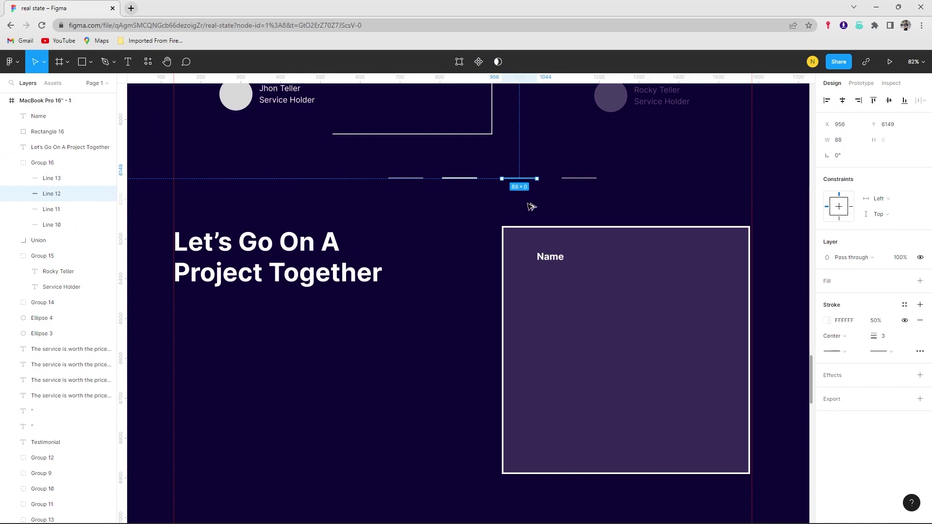
key("ctrl+d")
mouse_move(519, 179)
left_mouse_down()
mouse_move(555, 268)
mouse_move(717, 274)
left_mouse_up()
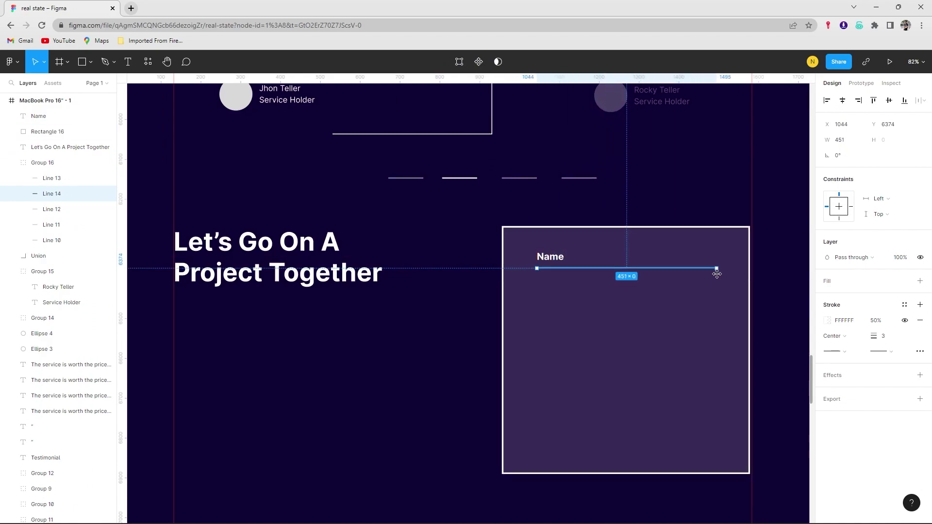
left_click(590, 271)
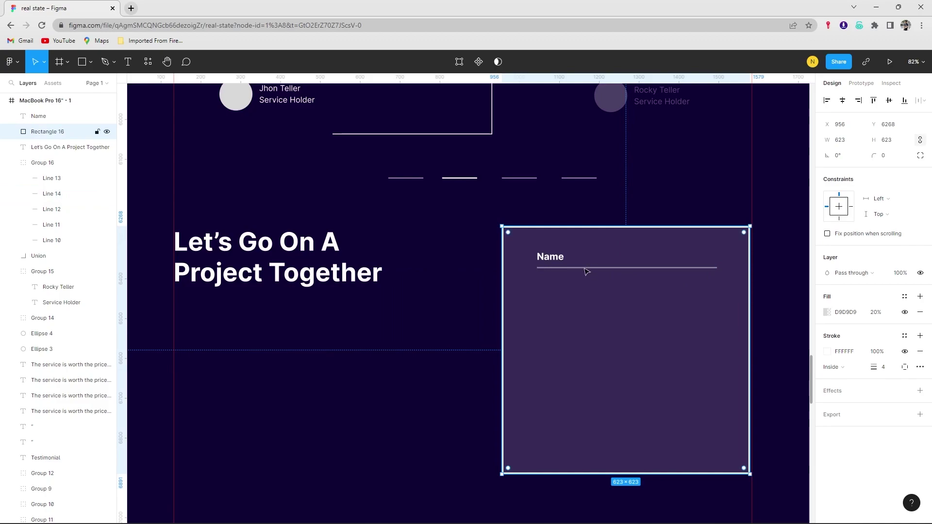
double_click(615, 273)
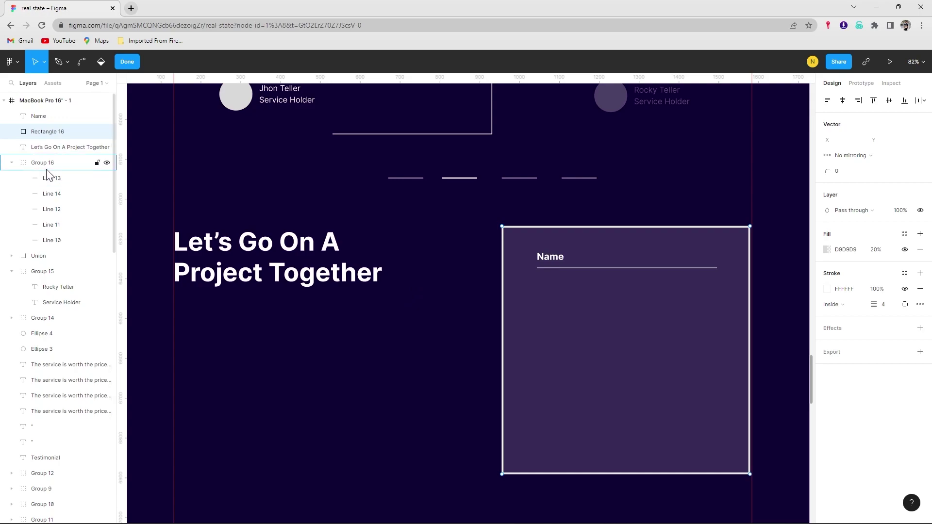
key("ctrl")
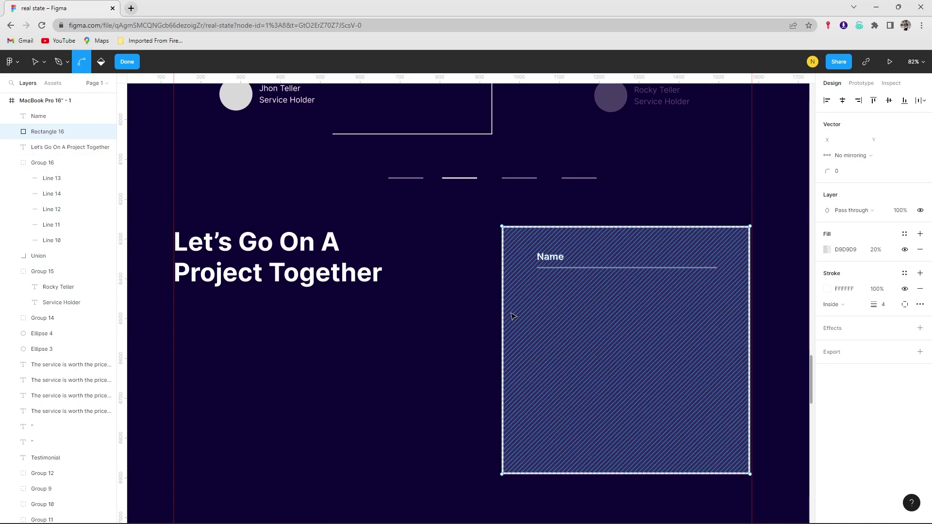
key("Escape")
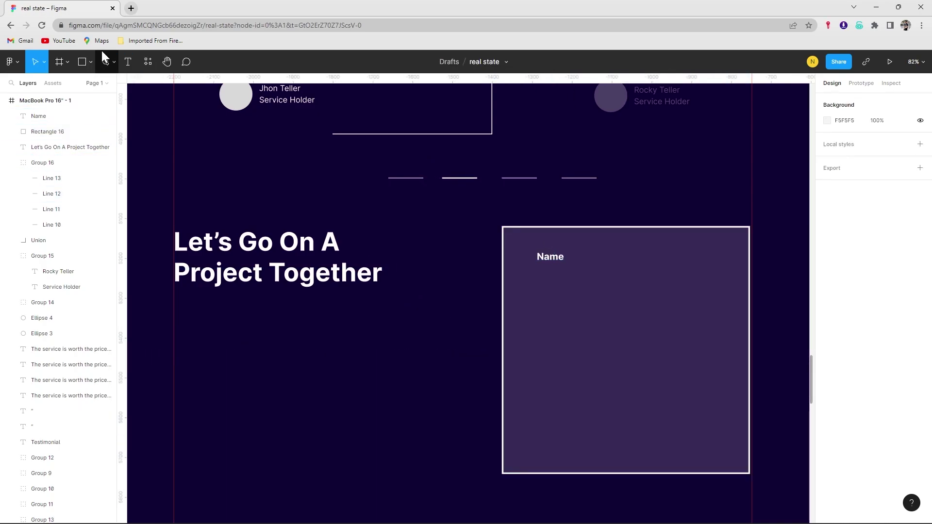
Draw a white underline with stroke weight 2 beneath the Name label.
left_click(90, 62)
left_click(111, 97)
left_click_drag(537, 270, 715, 285)
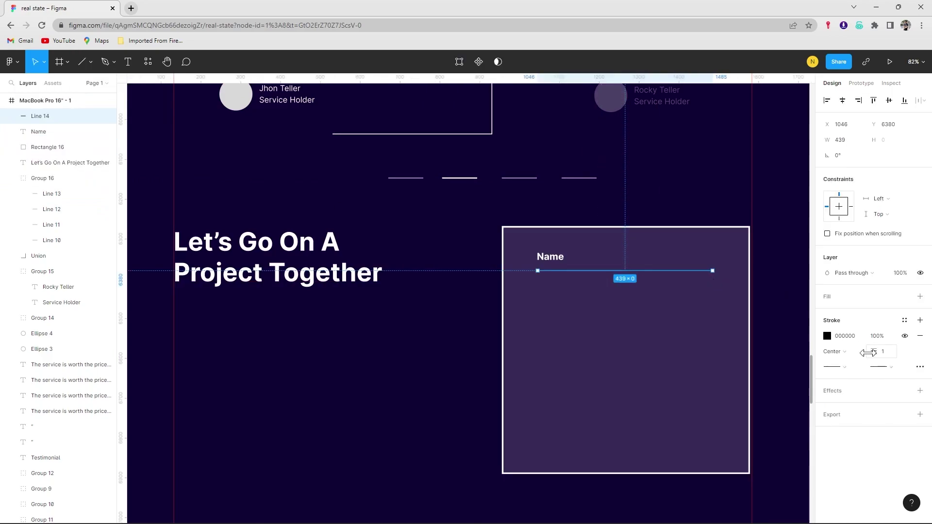
left_click(869, 352)
type("2")
key("Return")
left_click(827, 336)
left_click(700, 281)
left_click(806, 273)
left_click(610, 327)
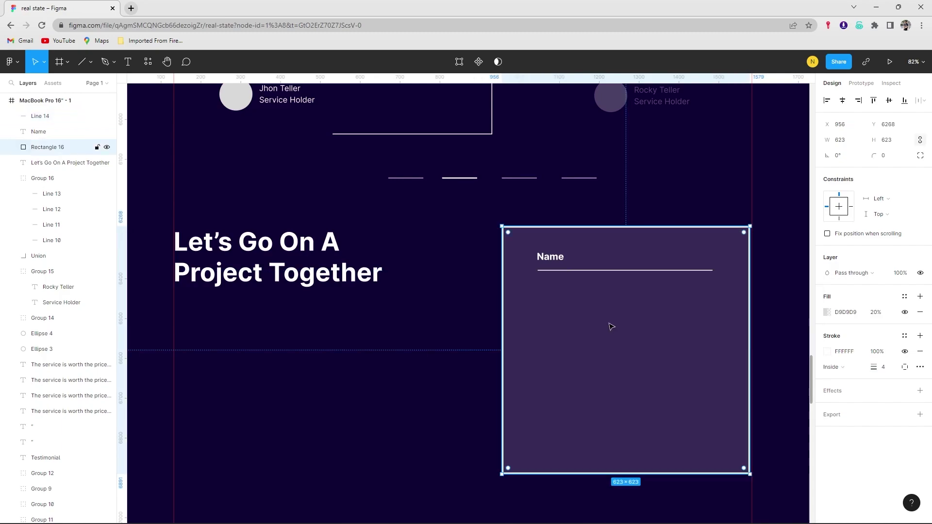
left_click(590, 271)
Nudge the underline up closer to the Name label.
scroll(588, 271, "up", 5)
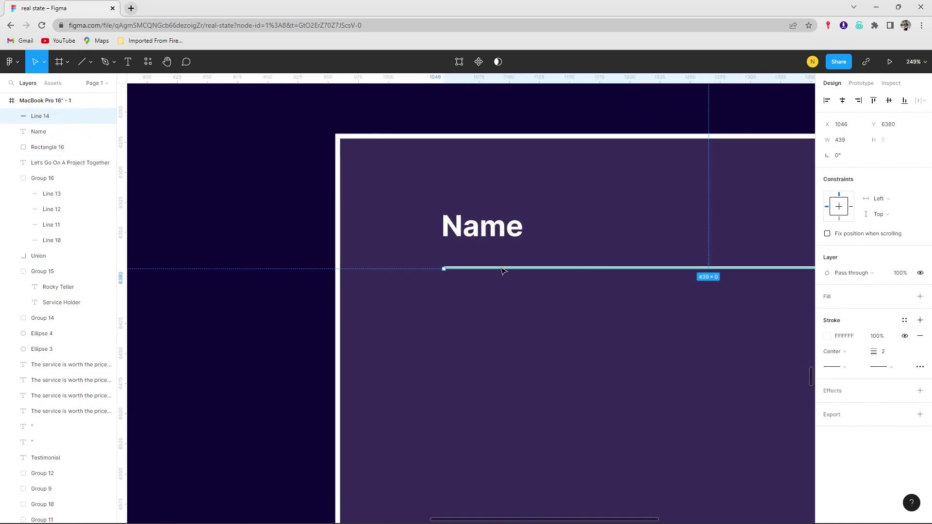
left_click(497, 270)
scroll(497, 270, "down", 5)
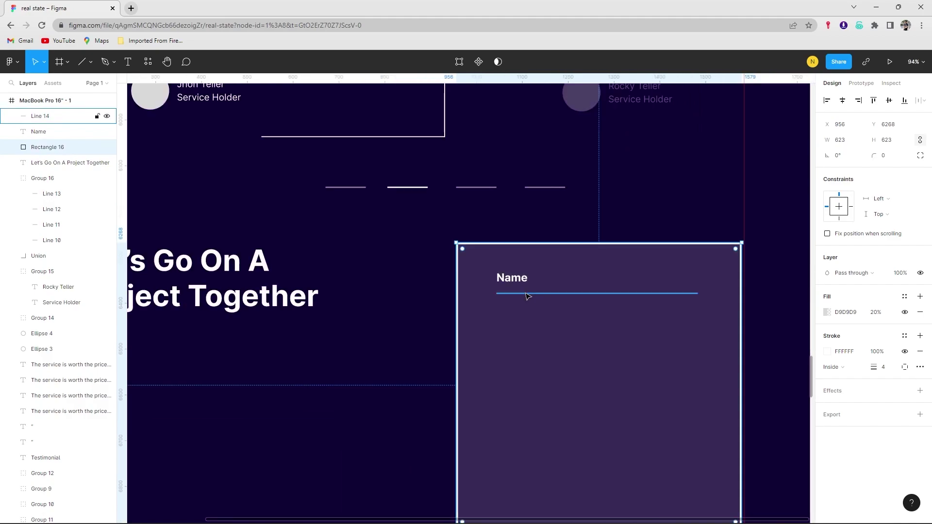
left_click(528, 294)
left_click_drag(529, 294, 528, 280)
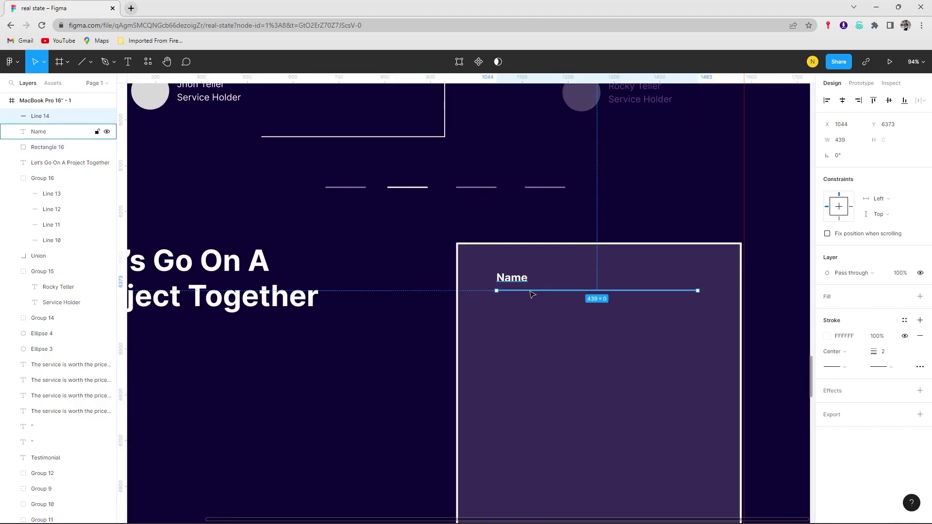
Alt-drag a copy of the Name label and underline further down the form.
left_click(552, 311, "shift")
left_click(512, 278, "shift")
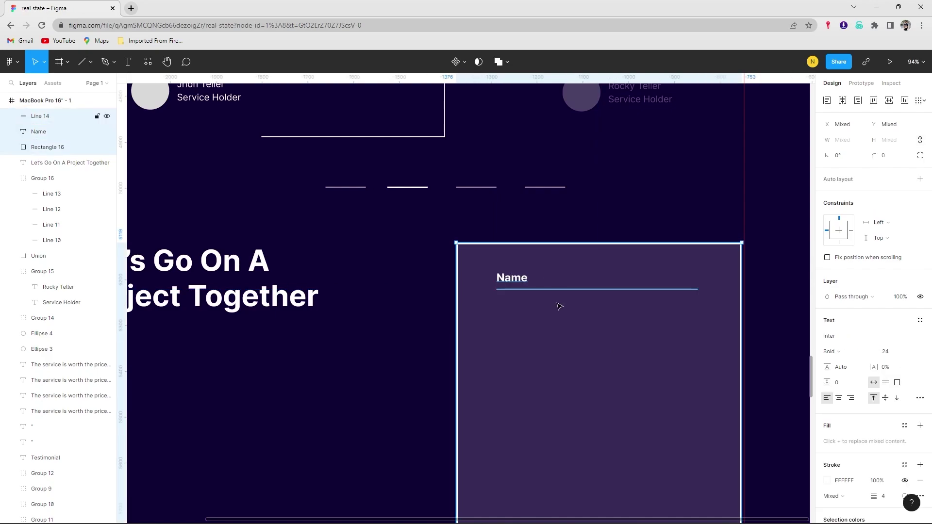
left_click_drag(513, 298, 517, 313)
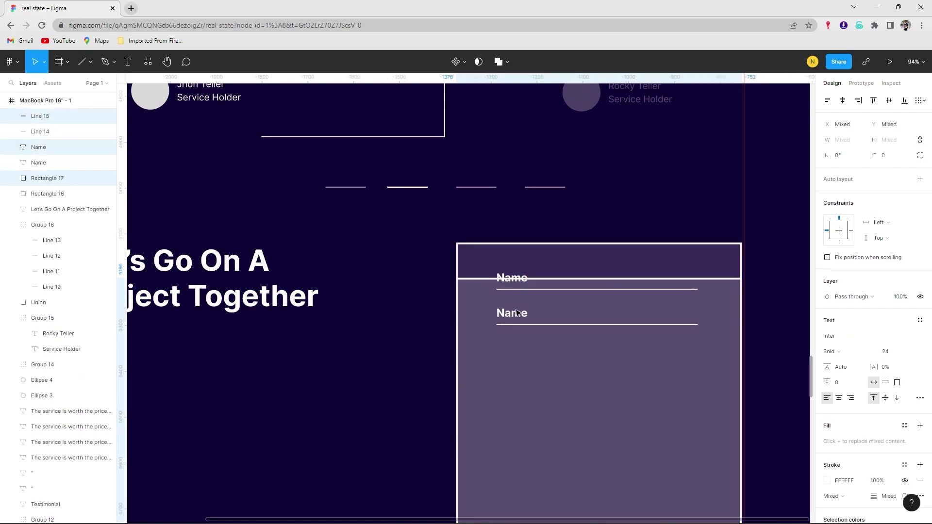
key("ctrl+z")
left_click(443, 308)
left_click(512, 278)
left_click(558, 290, "shift")
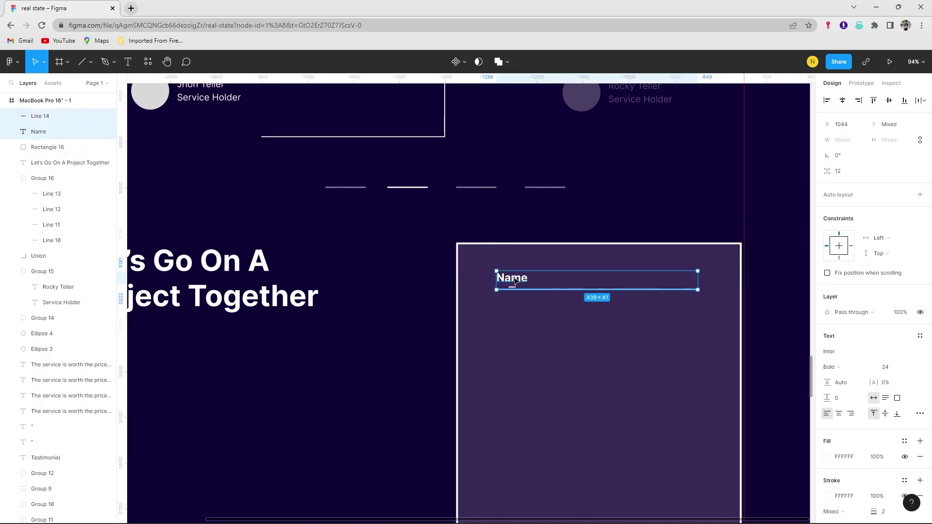
left_click_drag(515, 280, 518, 337)
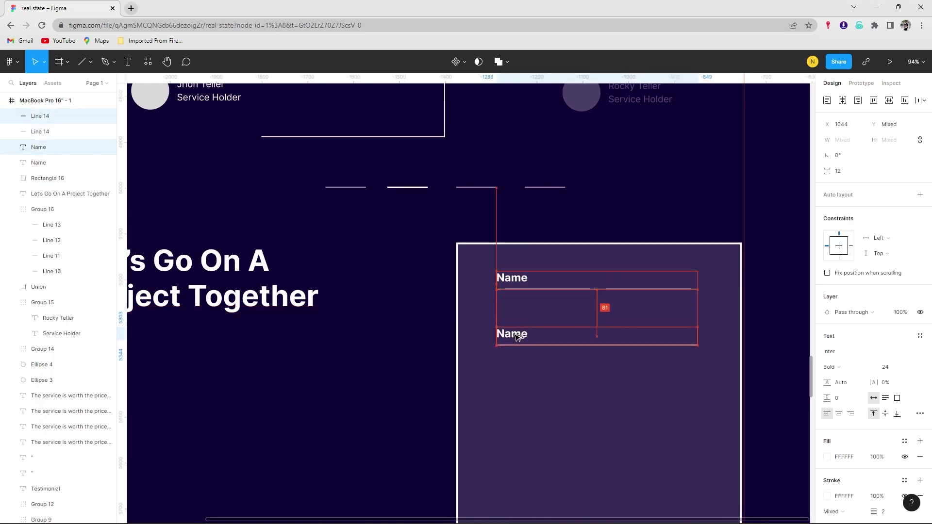
mouse_move(518, 336)
left_mouse_down()
mouse_move(518, 345)
mouse_move(515, 337)
left_mouse_up()
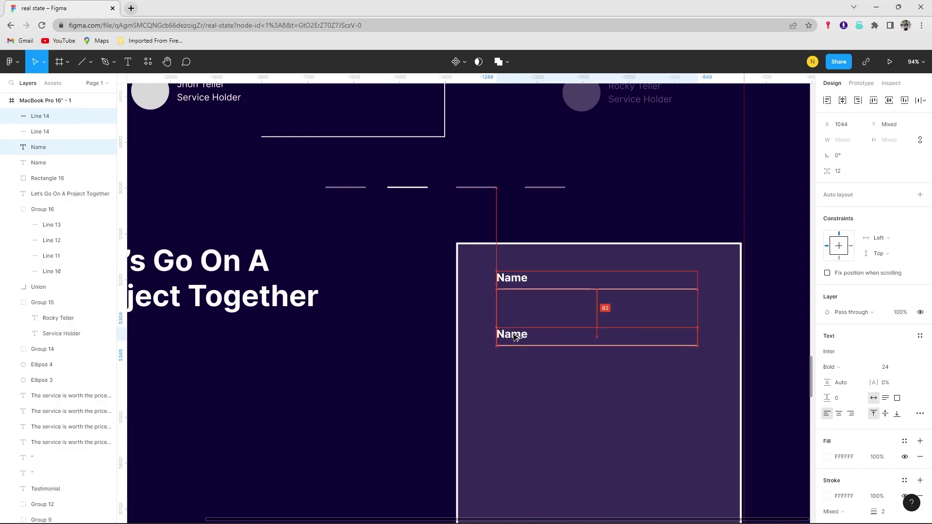
Relabel the copy 'Gmail', then copy it below and relabel that 'Message'.
double_click(524, 334)
type("Gm")
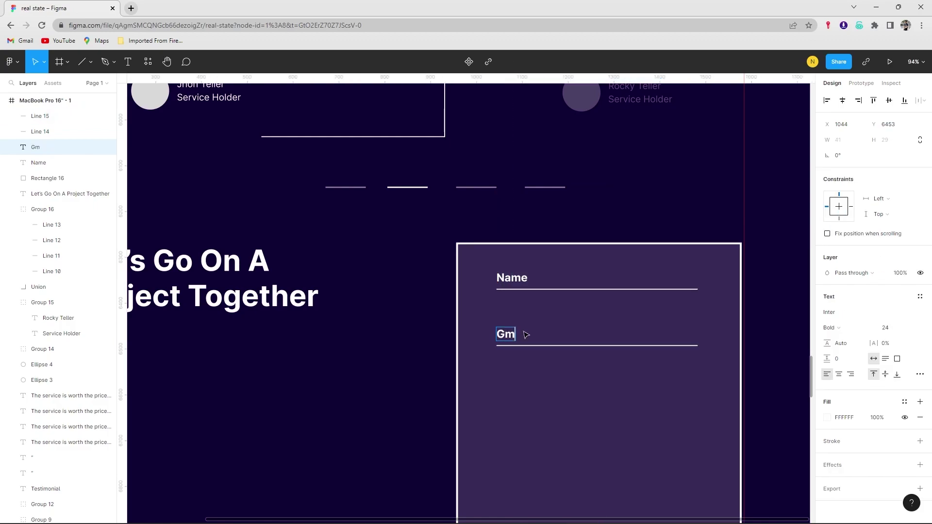
type("ail")
key("Escape")
left_click(547, 347, "shift")
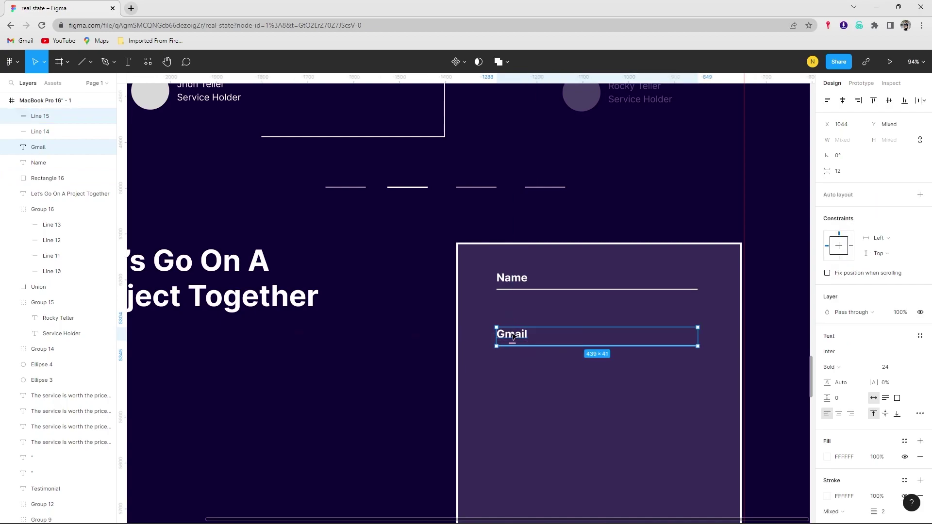
left_click_drag(509, 337, 512, 399)
double_click(512, 397)
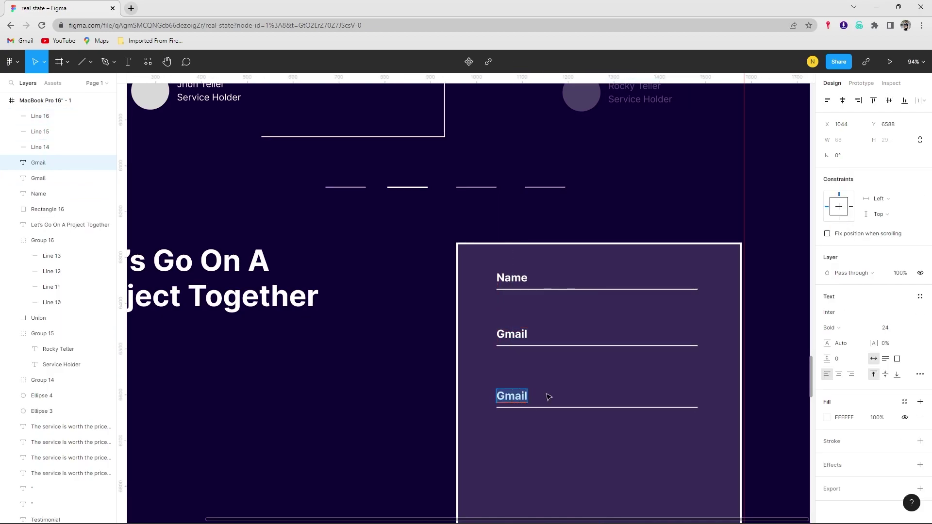
type("Messag")
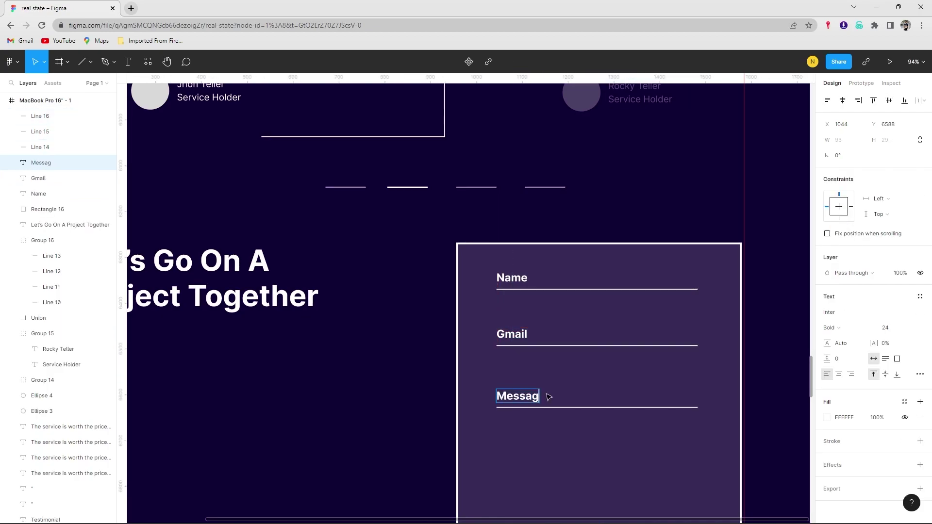
type("e")
key("Escape")
scroll(494, 337, "down", 3)
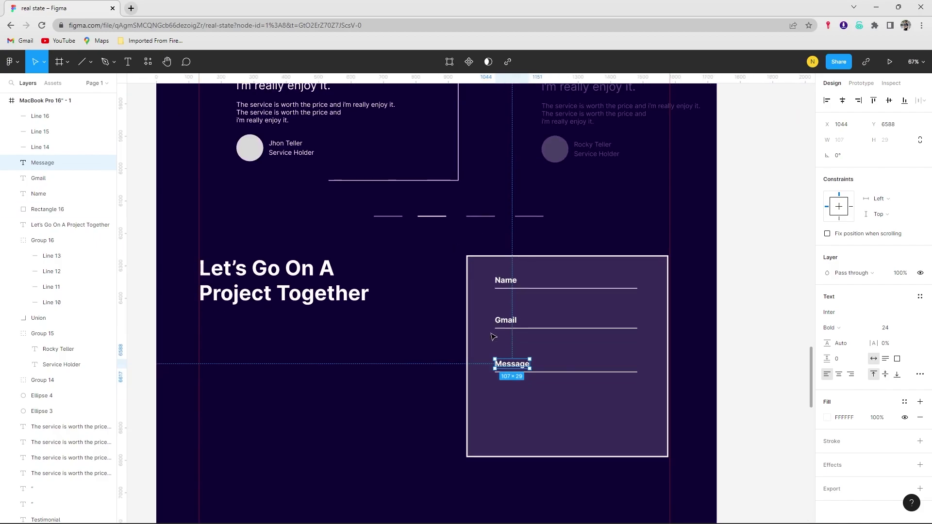
scroll(494, 337, "down", 3)
Select the Learn More button text and its gradient background.
scroll(493, 316, "up", 5)
left_click(493, 296)
scroll(490, 300, "up", 3)
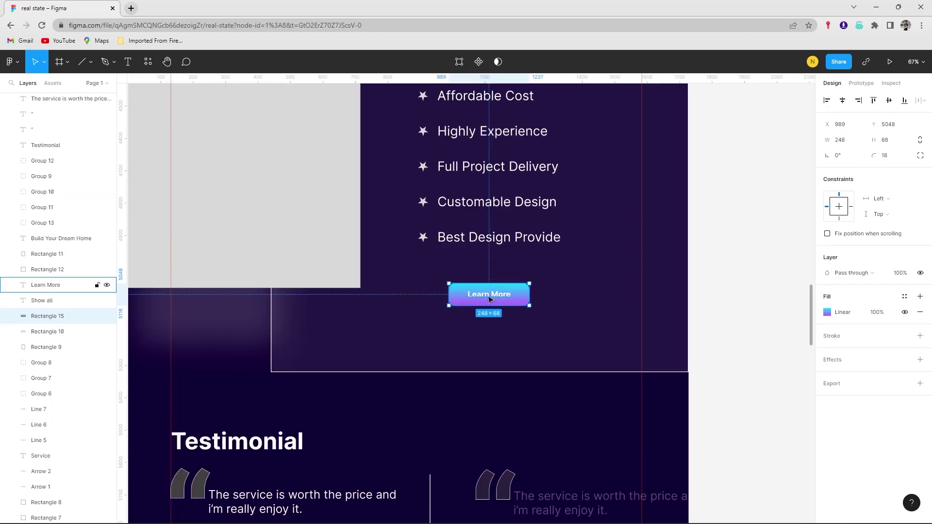
left_click(491, 299, "shift")
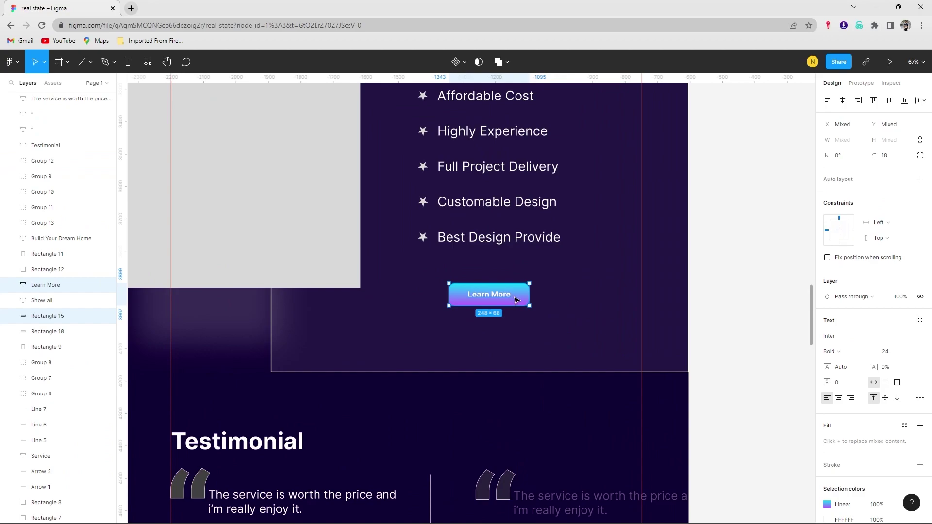
scroll(517, 299, "down", 5)
scroll(517, 272, "down", 4)
left_click(518, 248)
Paste the button under the Message field and relabel it 'Send Message'.
key("ctrl+v")
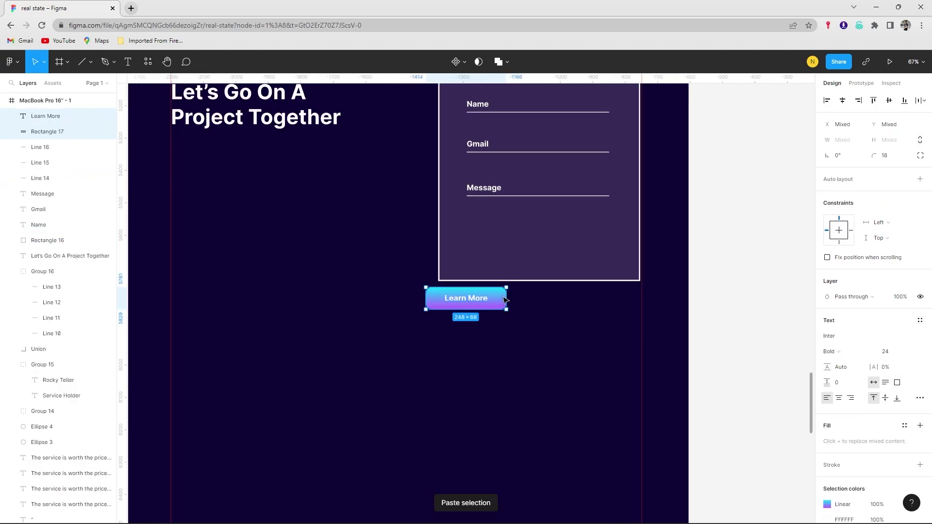
left_click_drag(505, 300, 565, 243)
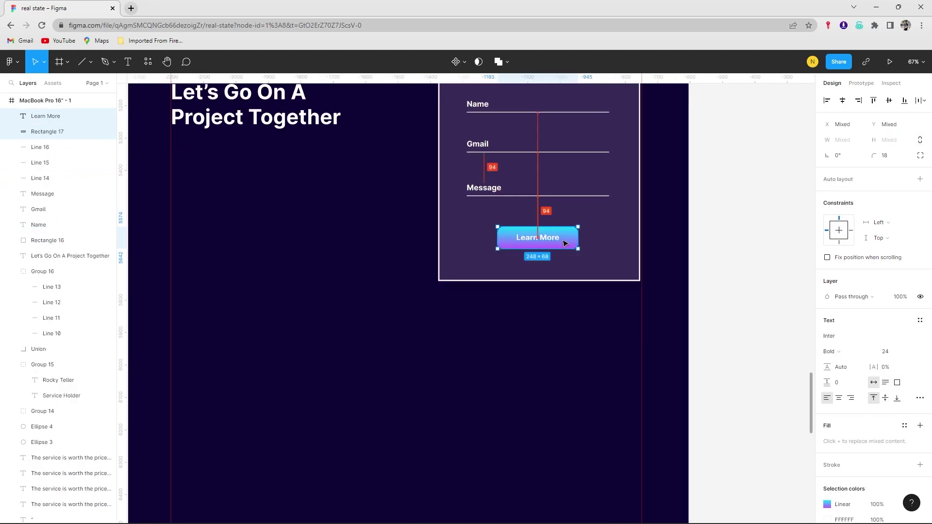
double_click(548, 237)
type("Send")
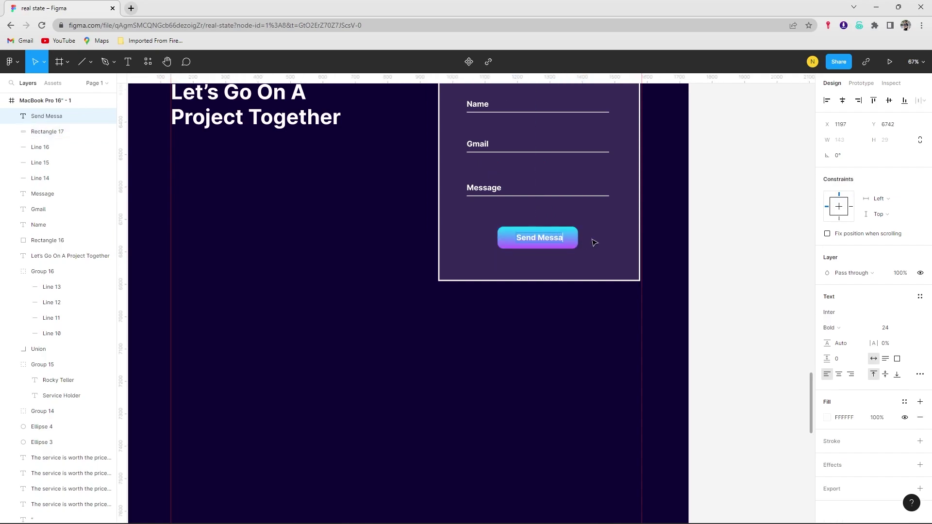
key("Escape")
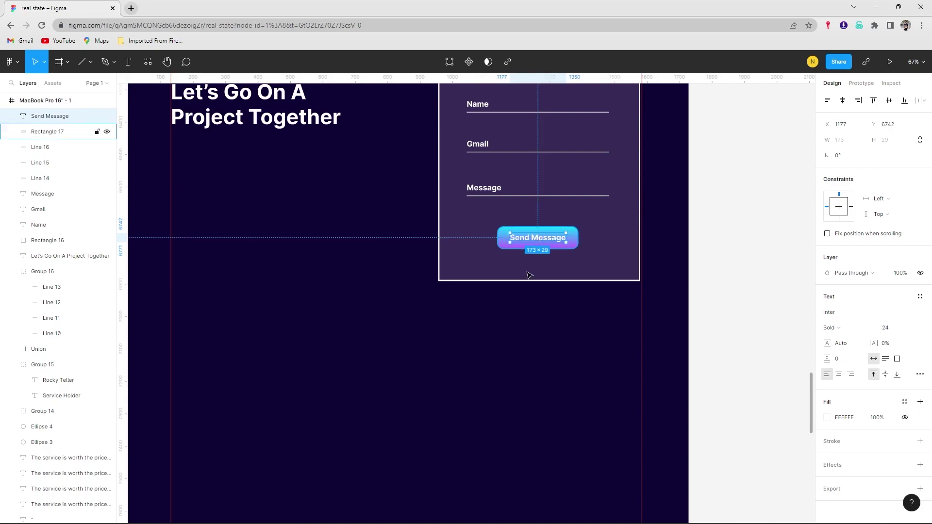
key("Escape")
scroll(536, 297, "down", 3)
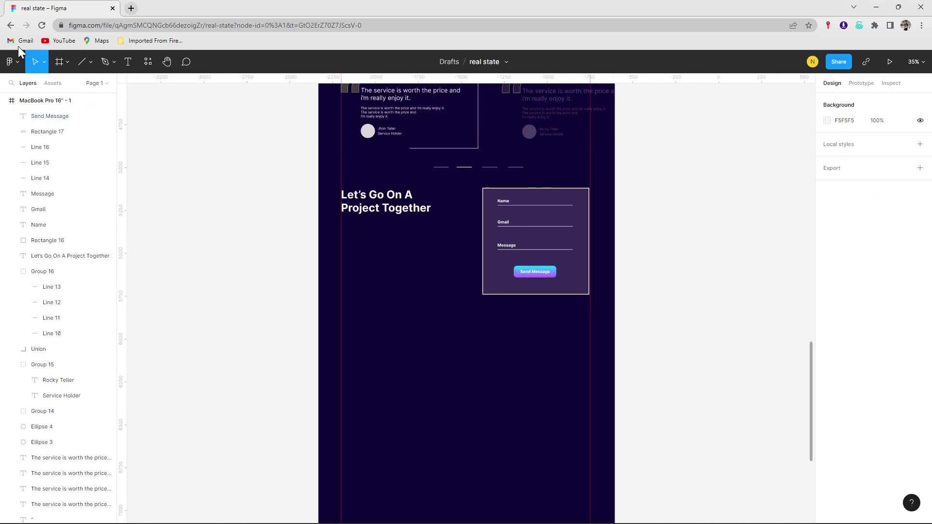
Draw a full-width band at 30% fill opacity behind the contact form.
left_click(91, 62)
left_click(100, 85)
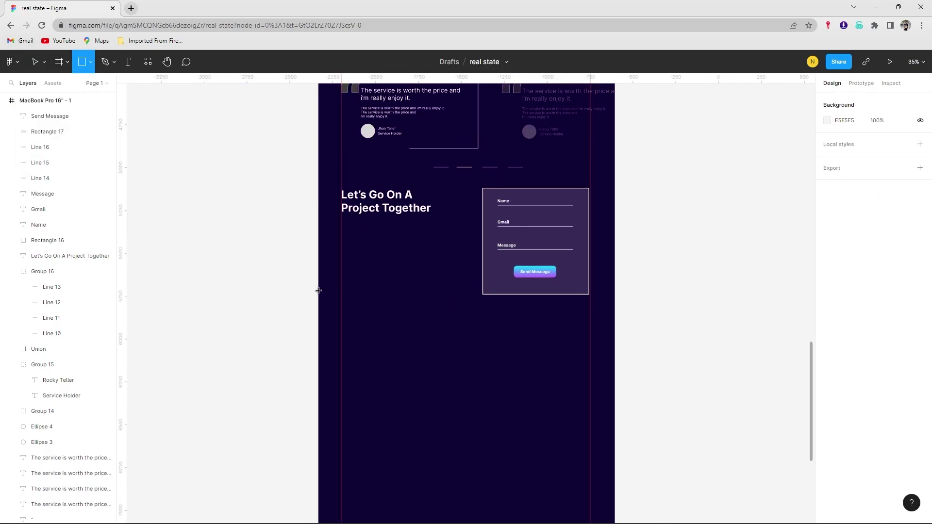
left_click_drag(319, 241, 614, 401)
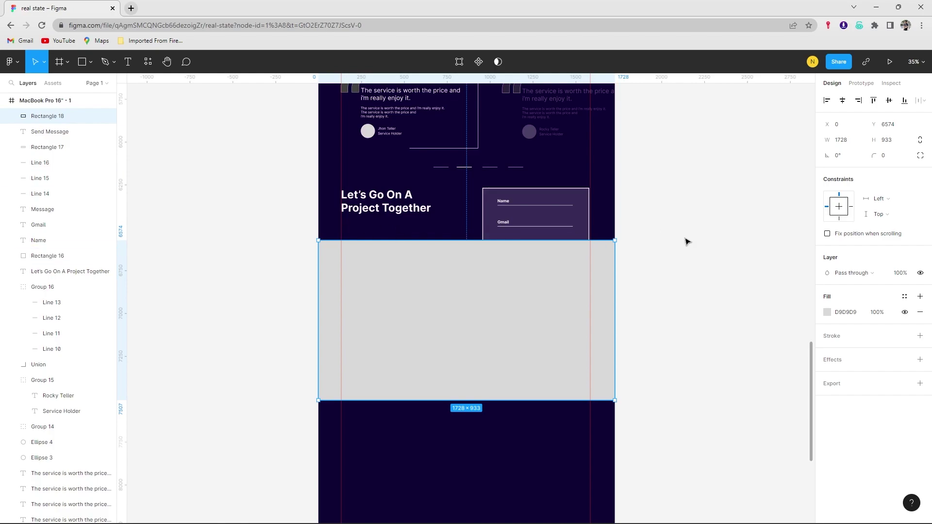
left_click(872, 311)
type("30")
key("Return")
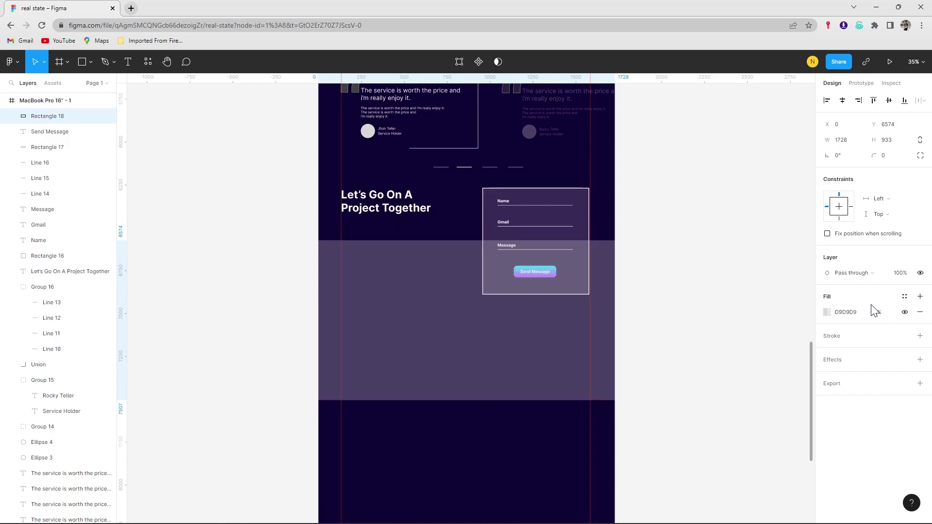
key("ctrl+bracketleft")
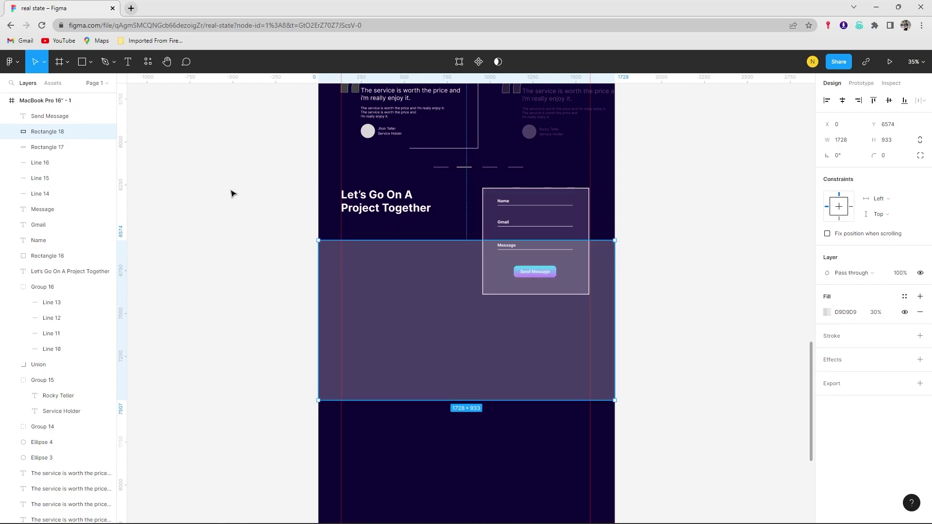
key("ctrl+bracketleft")
key("ctrl+bracketleft")
key("ctrl+bracketleft")
key("ctrl+bracketleft")
key("ctrl+bracketleft")
key("ctrl+bracketleft")
key("Escape")
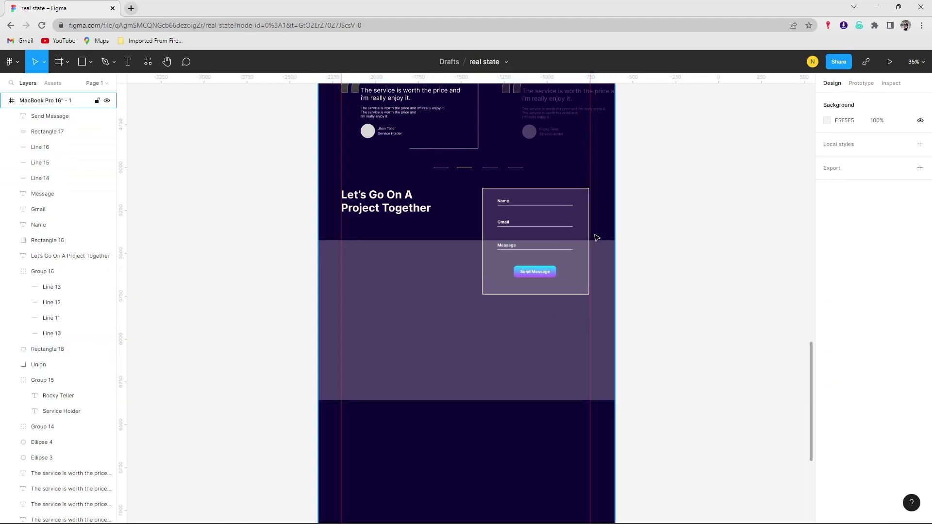
Select the contact form box and the translucent band to check their layering.
scroll(544, 243, "up", 5)
left_click(433, 270)
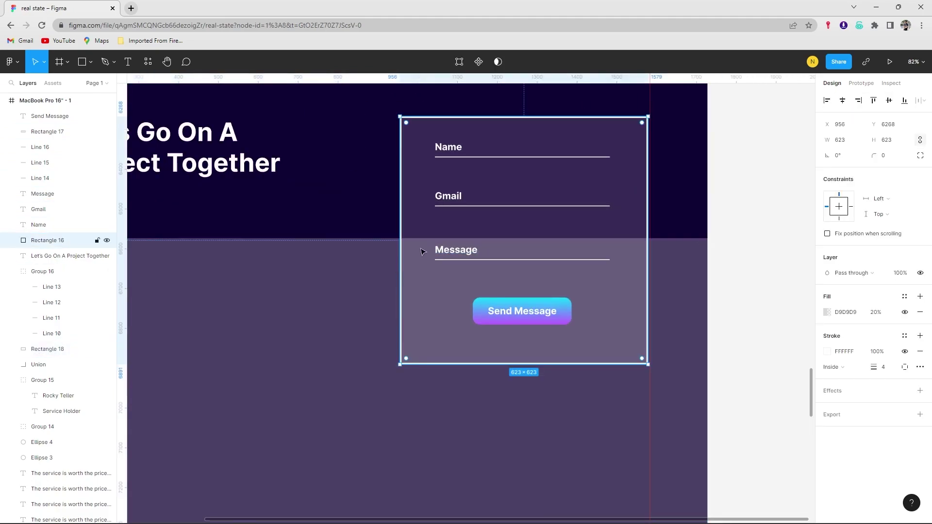
left_click(346, 259)
left_click(427, 264)
scroll(409, 285, "down", 5)
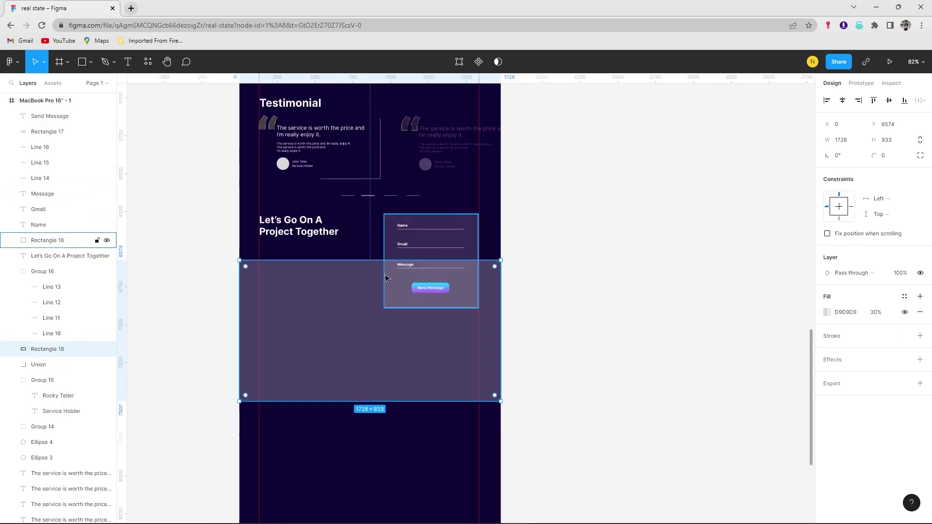
left_click(220, 312)
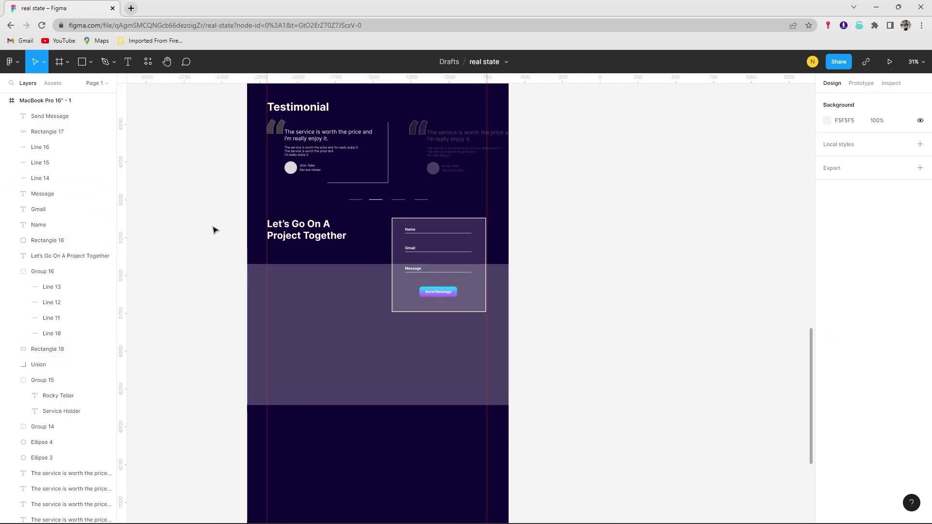
Draw the grey placeholder rectangle on the left and adjust its top edge.
left_click(74, 64)
scroll(281, 319, "up", 3)
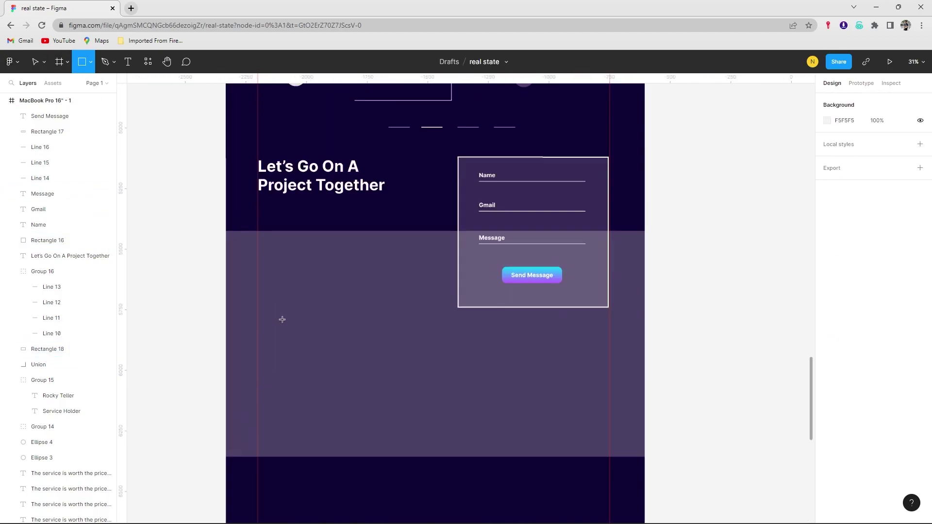
scroll(283, 319, "up", 2)
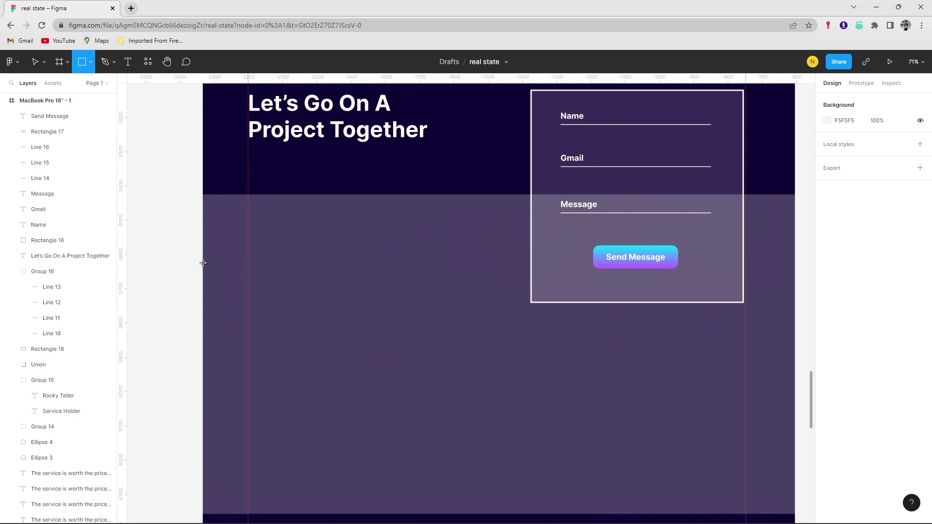
left_click_drag(203, 263, 452, 468)
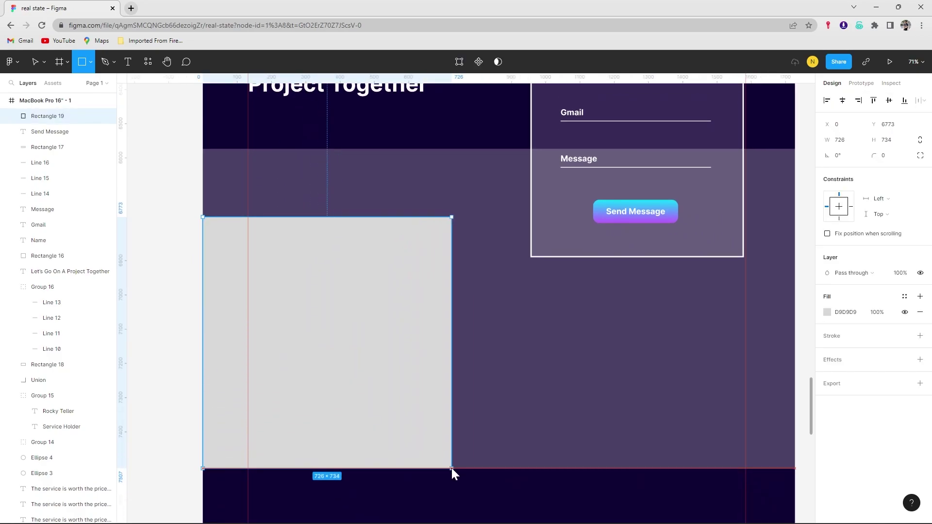
left_click_drag(316, 217, 316, 210)
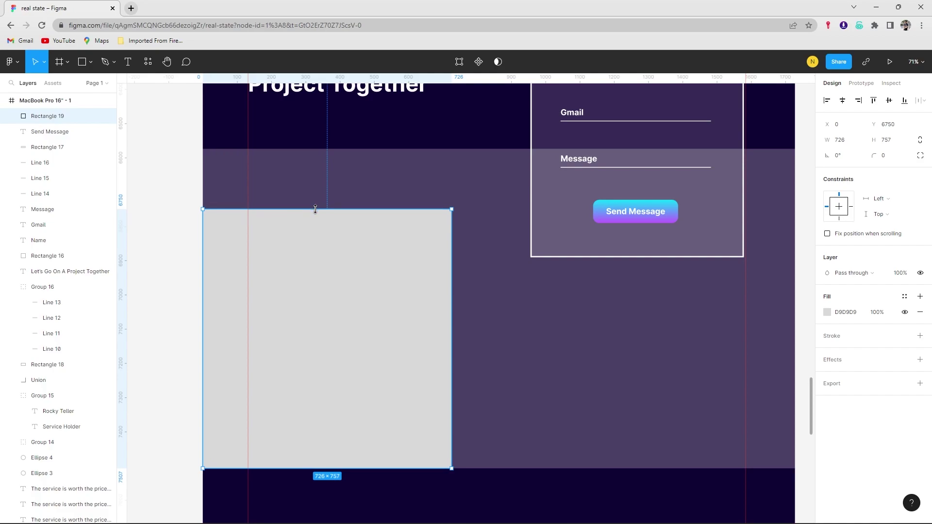
scroll(243, 340, "down", 3)
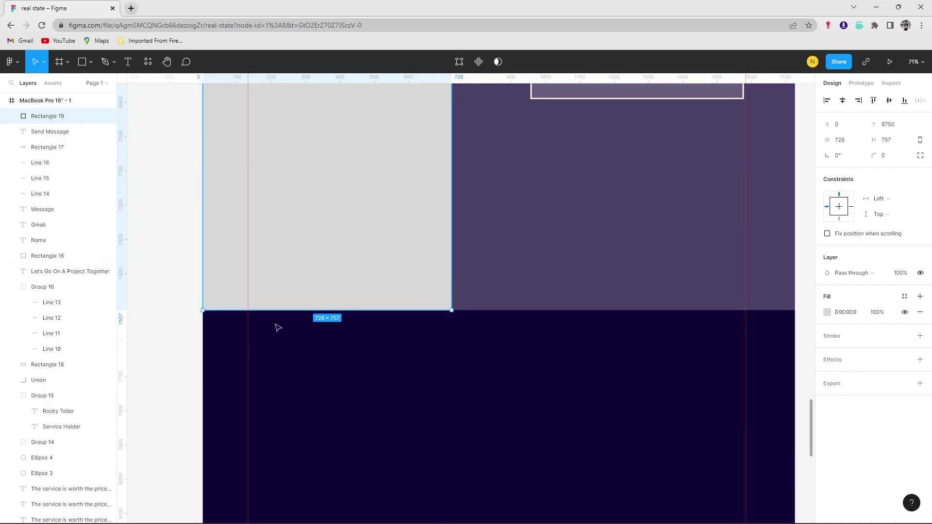
left_click_drag(280, 309, 284, 347)
Place a new text box below the contact form.
left_click(185, 342)
scroll(425, 317, "up", 10)
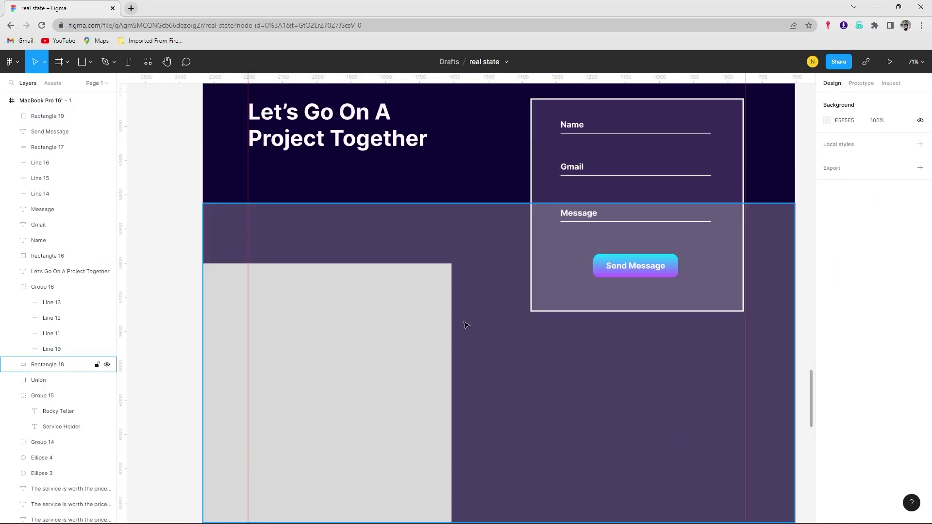
scroll(389, 328, "down", 3, "ctrl")
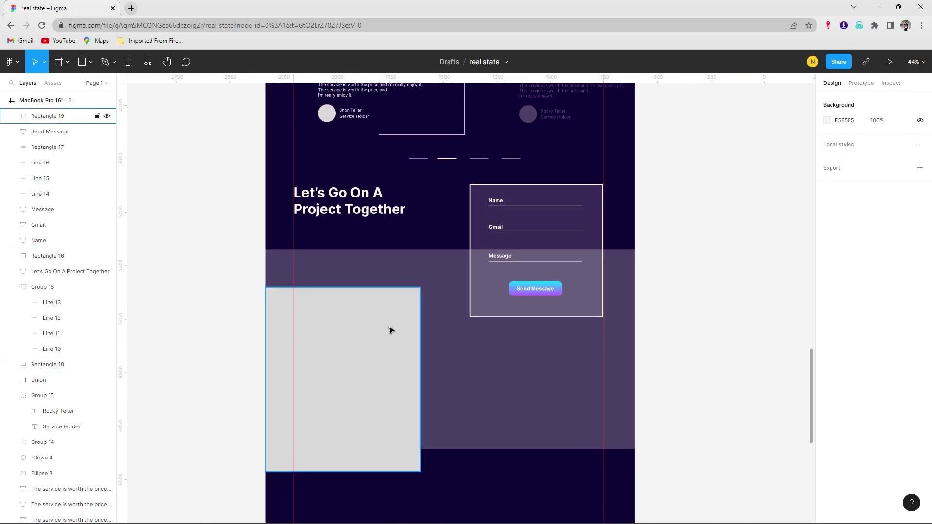
scroll(389, 328, "down", 2, "ctrl")
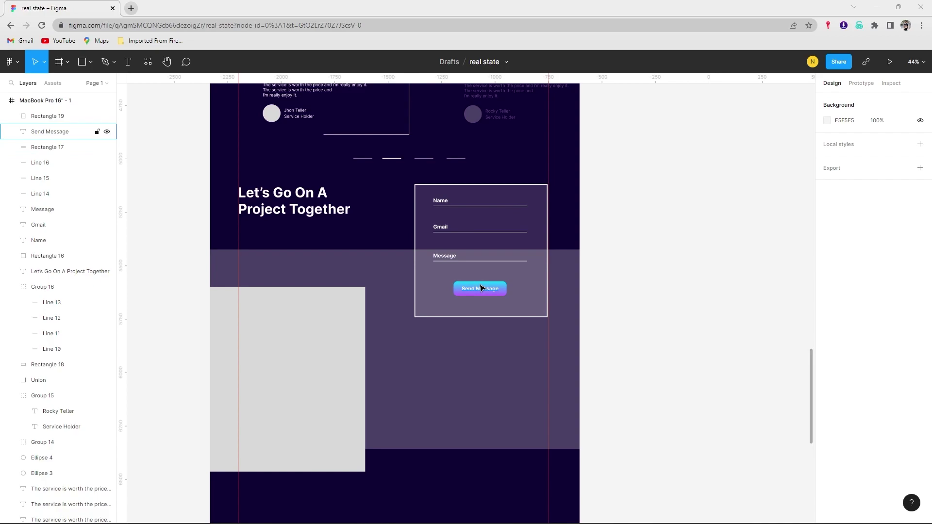
key("t")
left_click(424, 362)
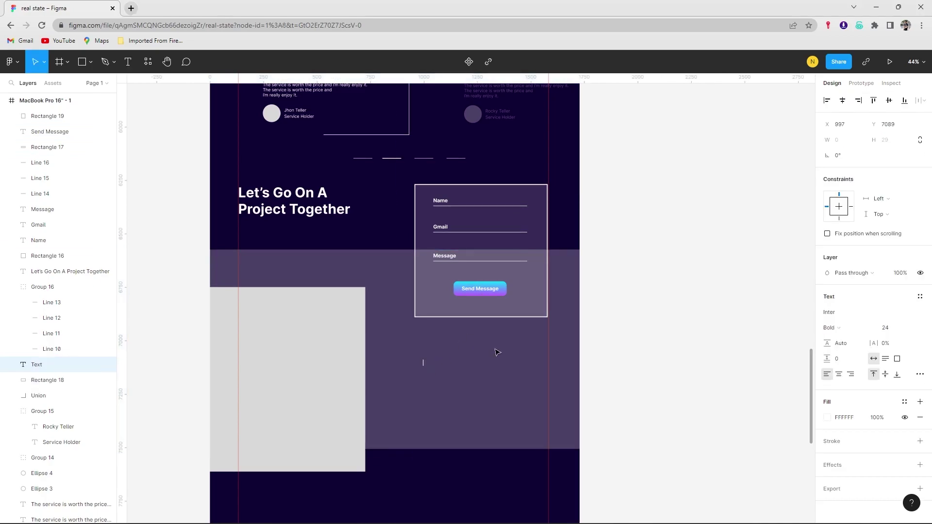
mouse_move(548, 318)
type("Real estate is an")
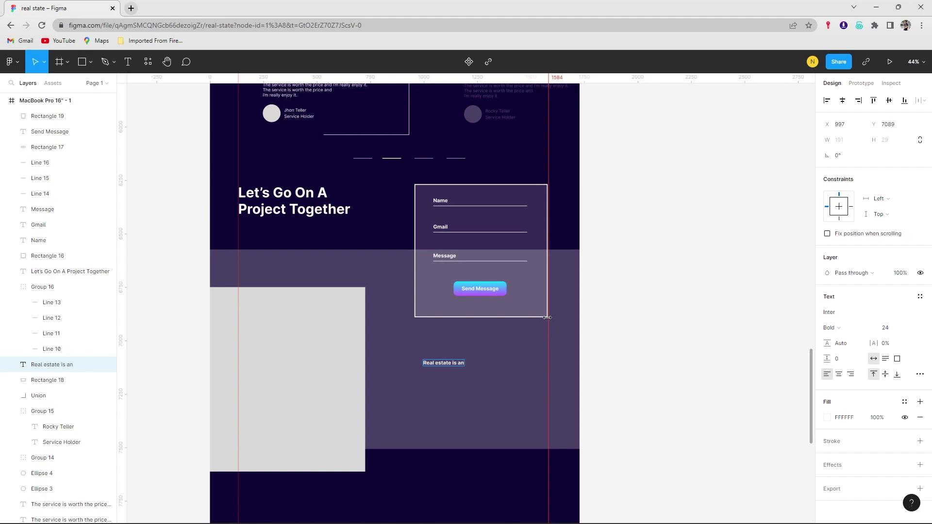
Type the real-estate paragraph over three lines and shift it slightly left.
type("imperishable asset, ever increa")
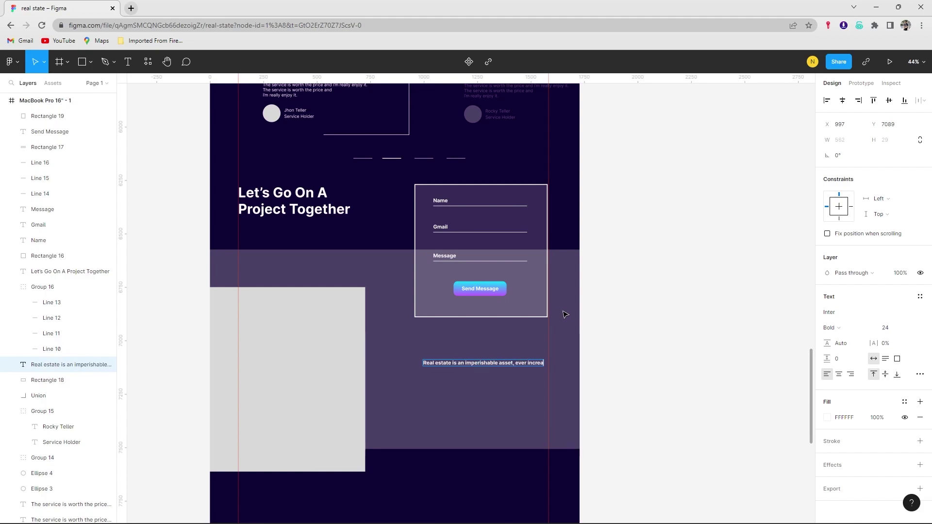
key("Return")
type("in value. It is the most solid security that human ingenuit")
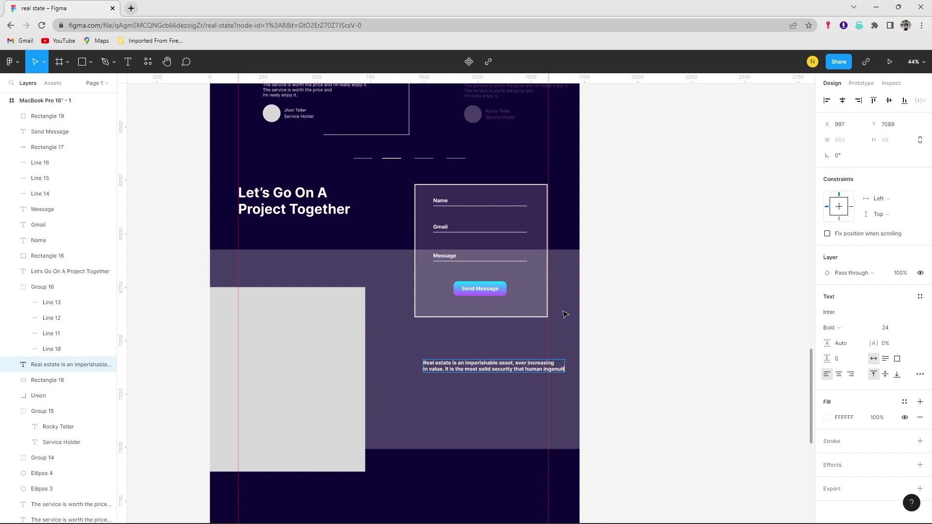
type("y")
key("Return")
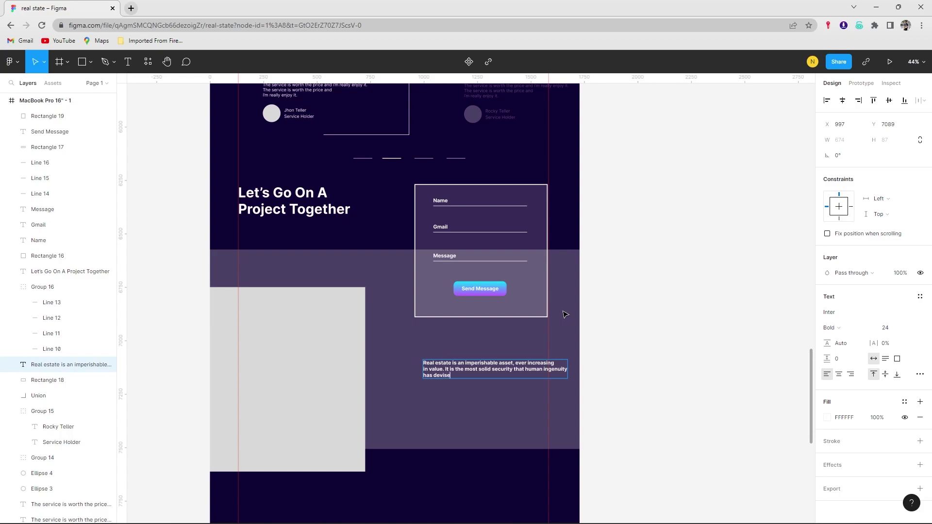
key("Escape")
key("Escape")
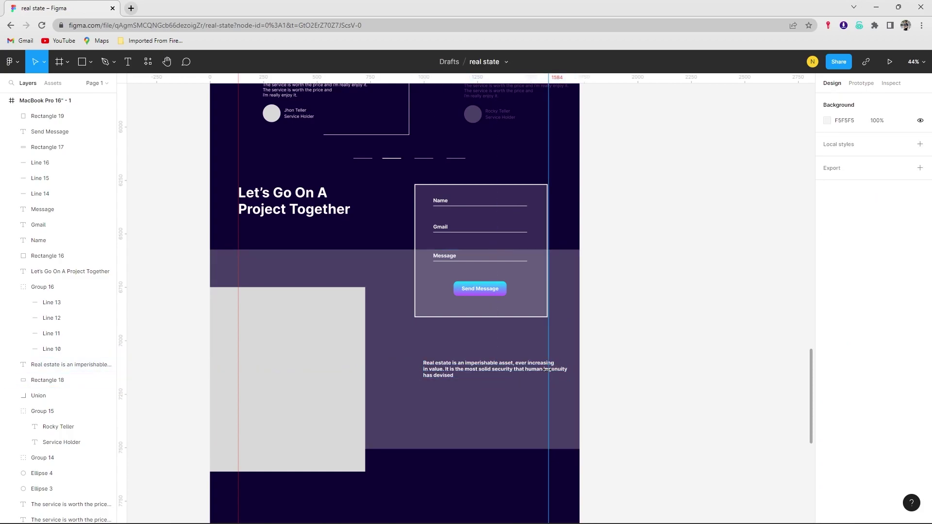
left_click_drag(505, 371, 478, 376)
Set the paragraph to size 36 and re-break lines after 'ever' and before 'security'.
scroll(478, 376, "up", 3)
left_click(904, 328)
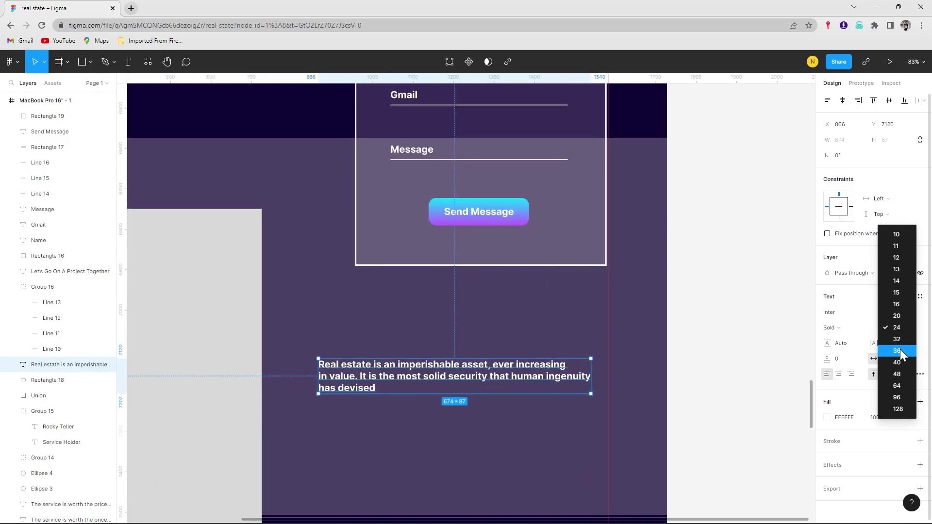
left_click(900, 349)
left_click_drag(617, 368, 583, 361)
double_click(583, 361)
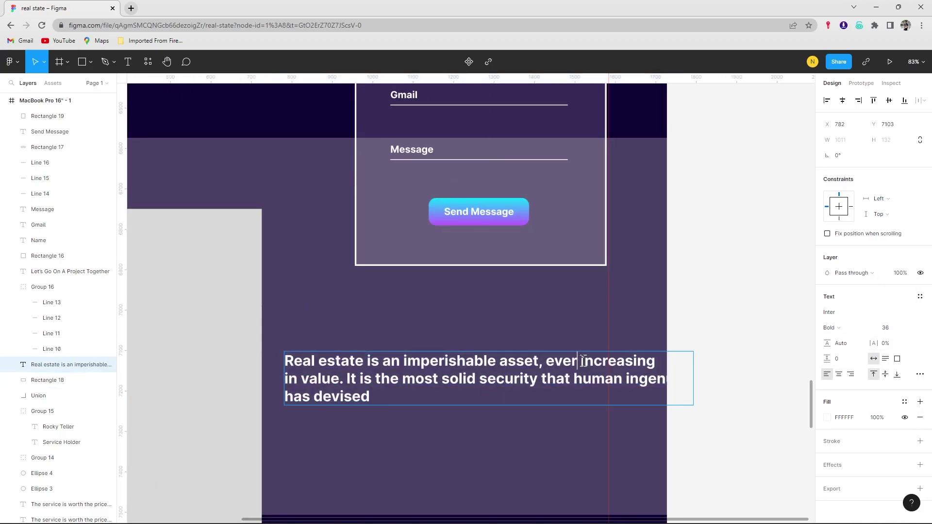
key("Return")
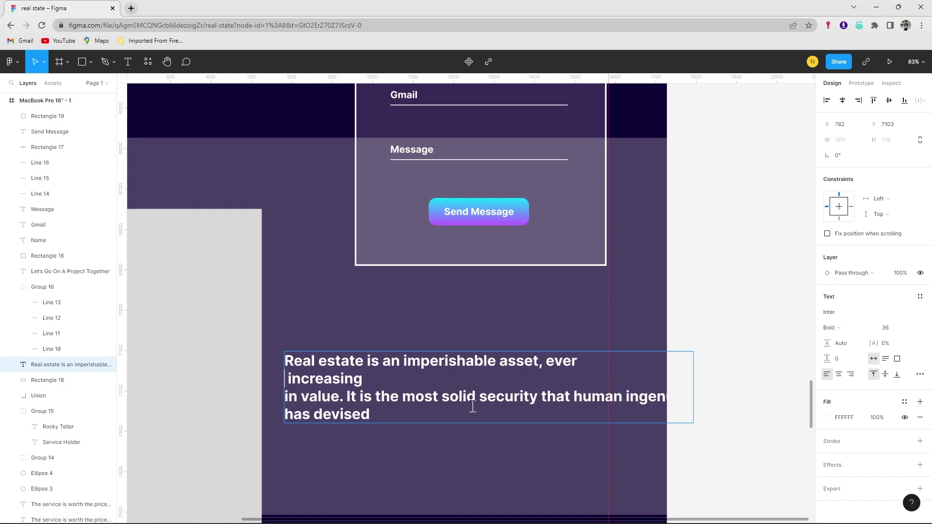
key("BackSpace")
left_click(562, 378)
key("Return")
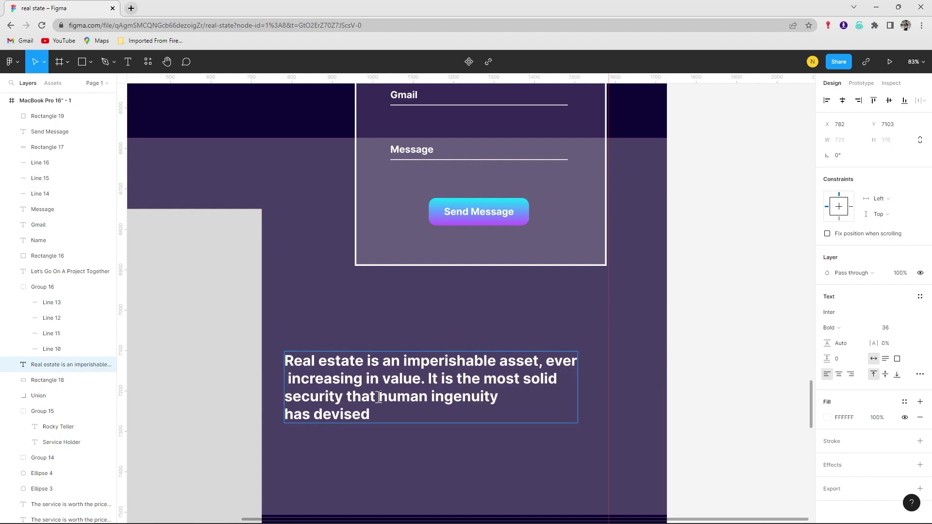
key("Escape")
left_click_drag(438, 382, 447, 378)
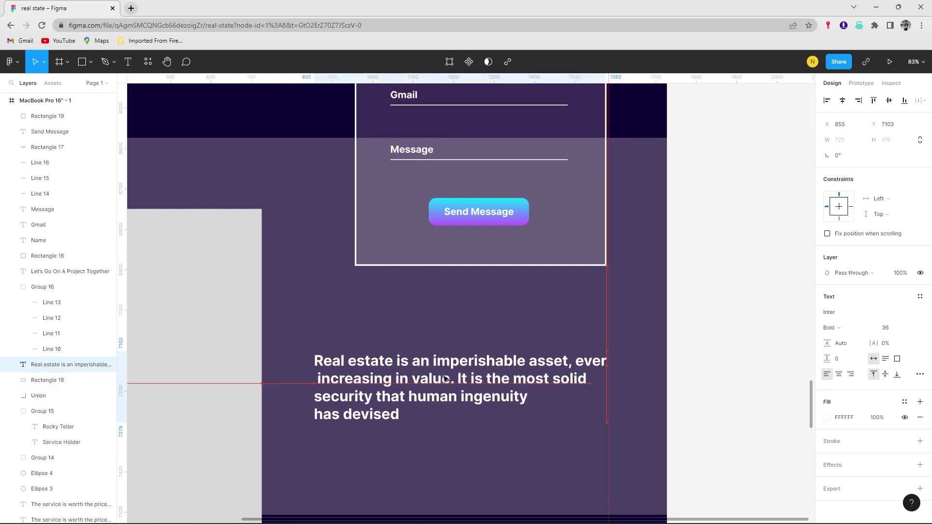
Change the paragraph to a lighter font weight and review its style.
left_click(860, 332)
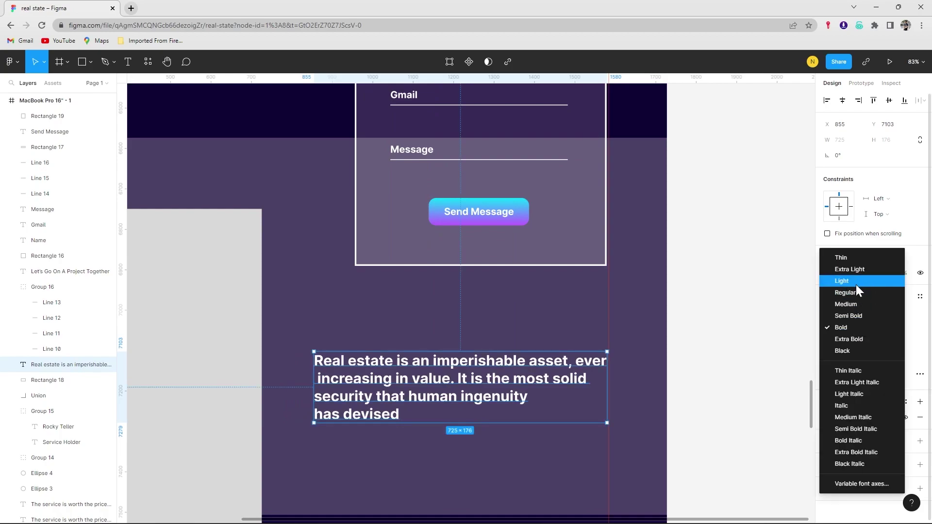
left_click(852, 282)
left_click(623, 362)
scroll(612, 374, "down", 1)
scroll(607, 381, "down", 4)
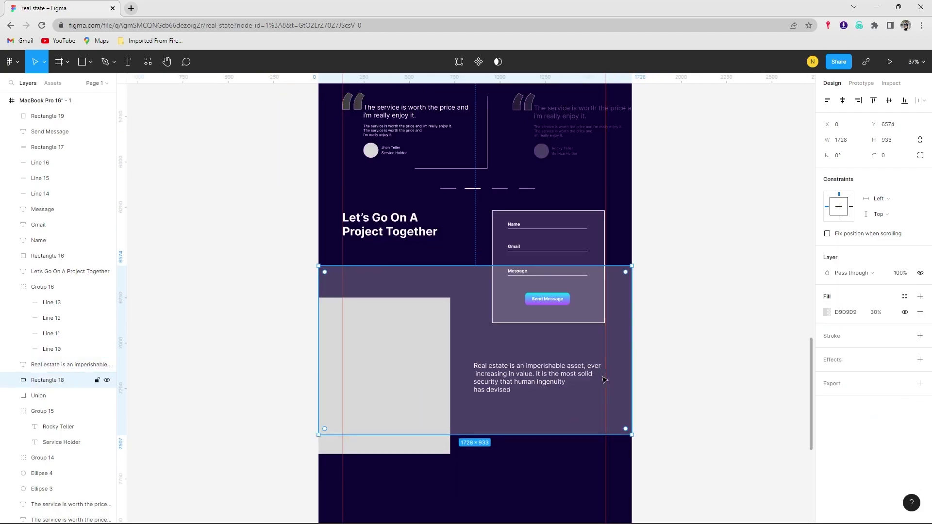
left_click(694, 378)
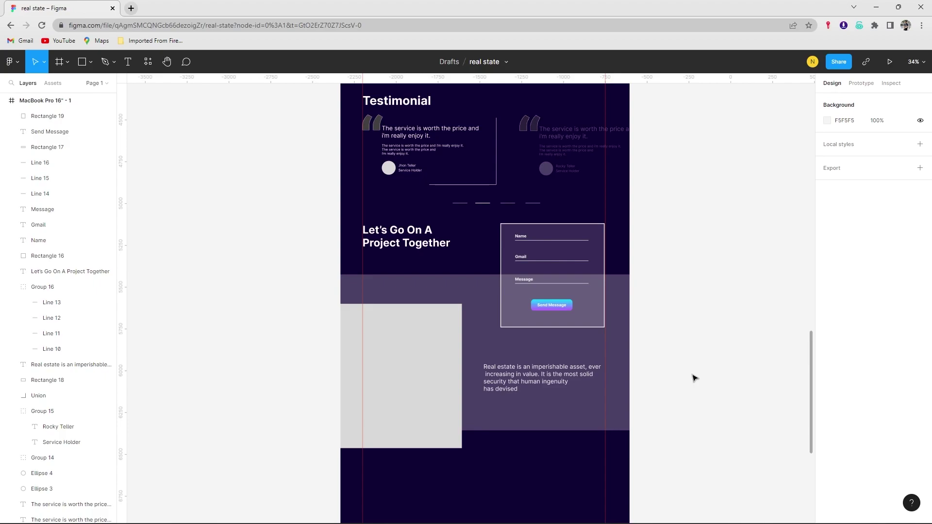
scroll(530, 372, "up", 3)
left_click(431, 378)
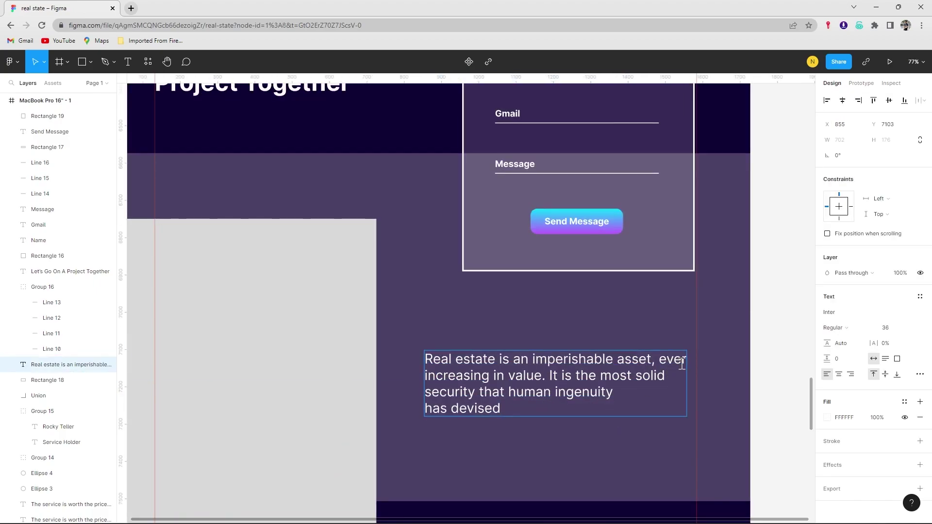
scroll(564, 404, "down", 4)
left_click(531, 454)
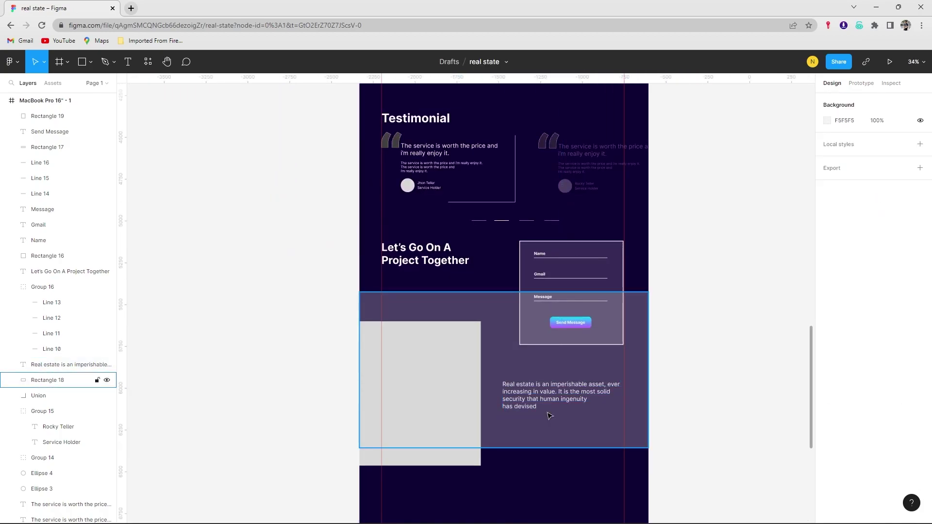
Draw a horizontal line across the dark footer.
scroll(529, 413, "down", 3)
scroll(503, 407, "down", 3)
scroll(485, 389, "up", 3)
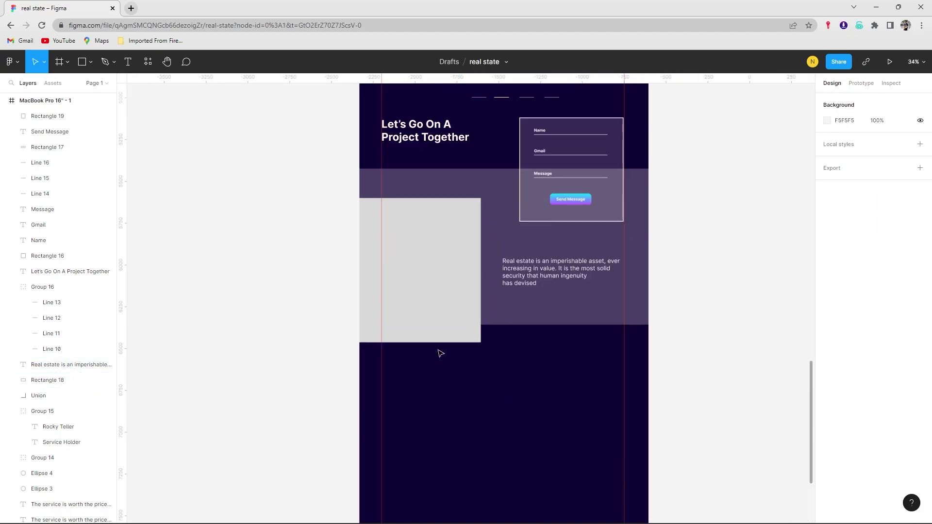
left_click(91, 63)
left_click(95, 99)
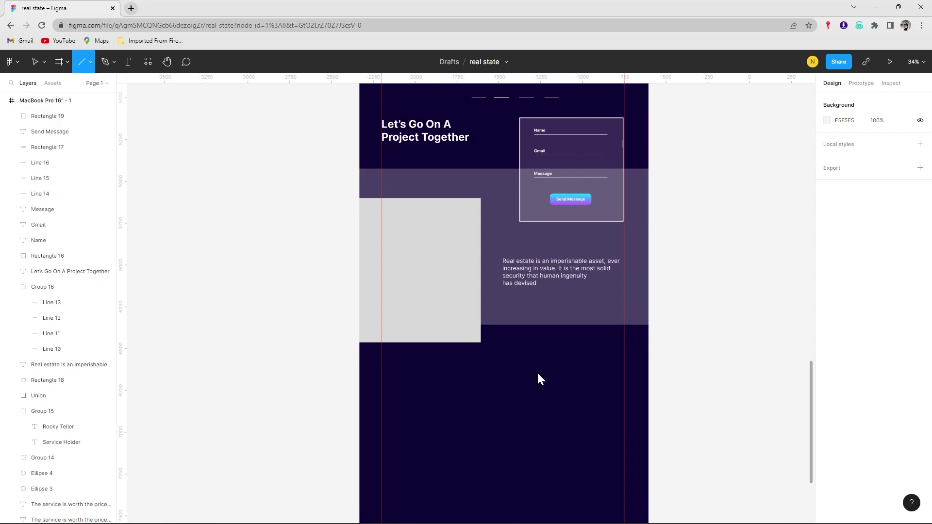
left_click_drag(374, 367, 626, 368)
Make the divider line's stroke white (FFFFFF) and review the footer.
scroll(382, 370, "up", 3)
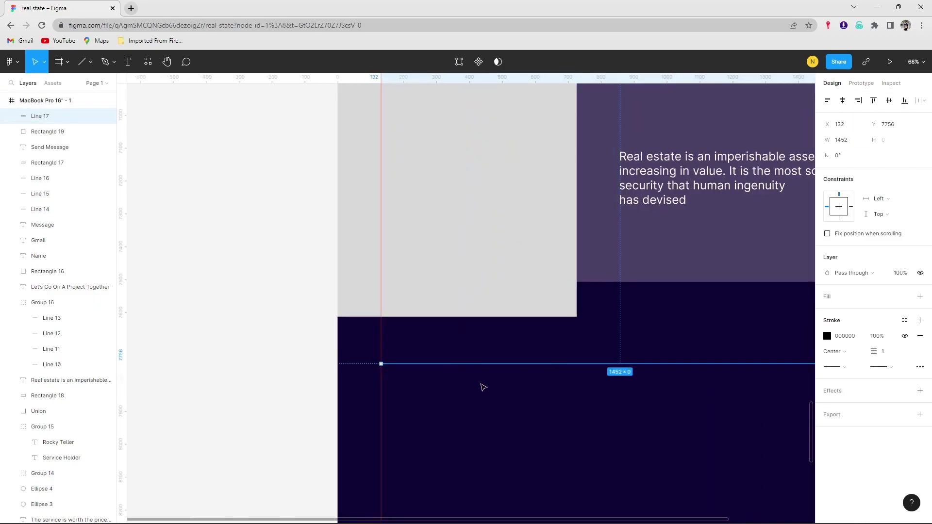
scroll(485, 385, "down", 1)
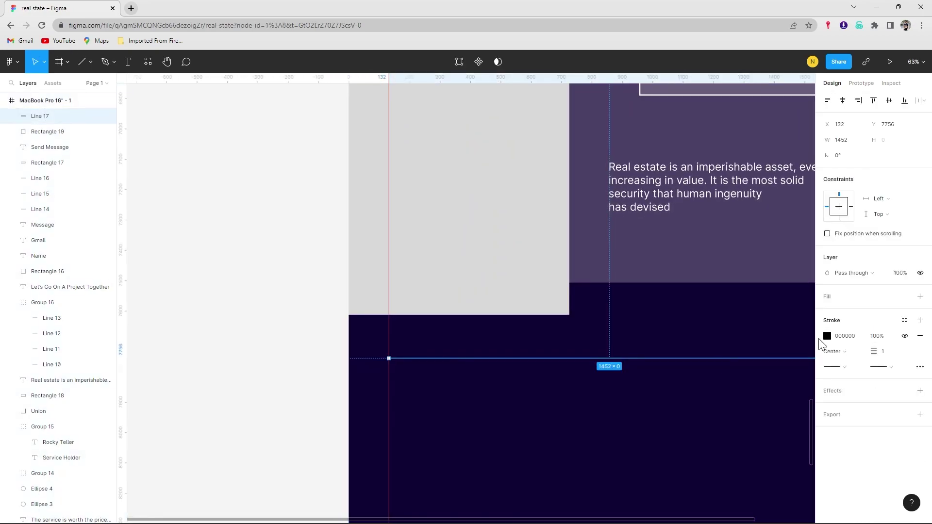
left_click(827, 336)
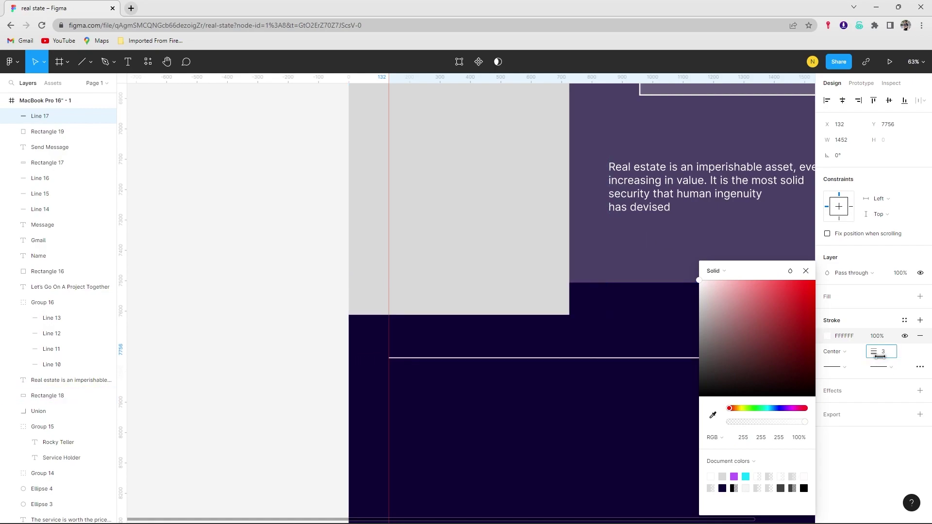
key("Escape")
key("Escape")
scroll(558, 410, "down", 5, "ctrl")
scroll(554, 408, "right", 2)
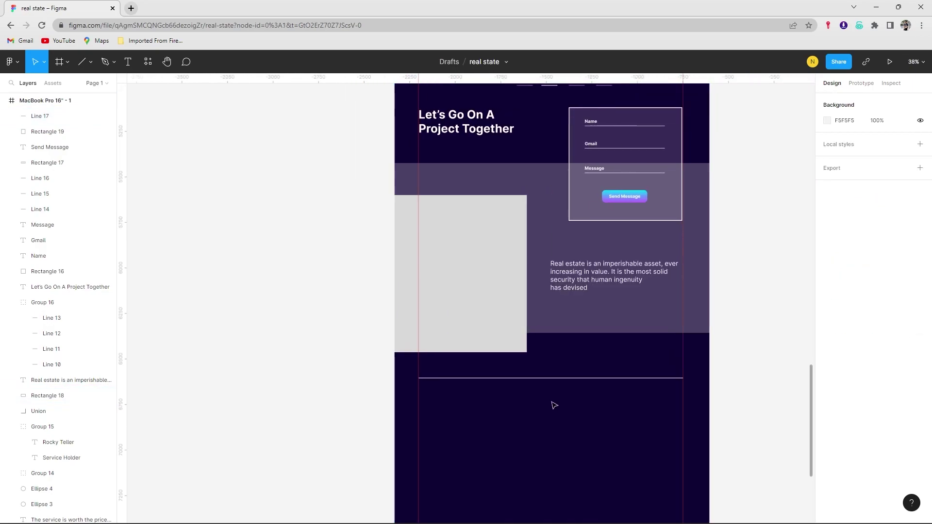
scroll(554, 405, "down", 1)
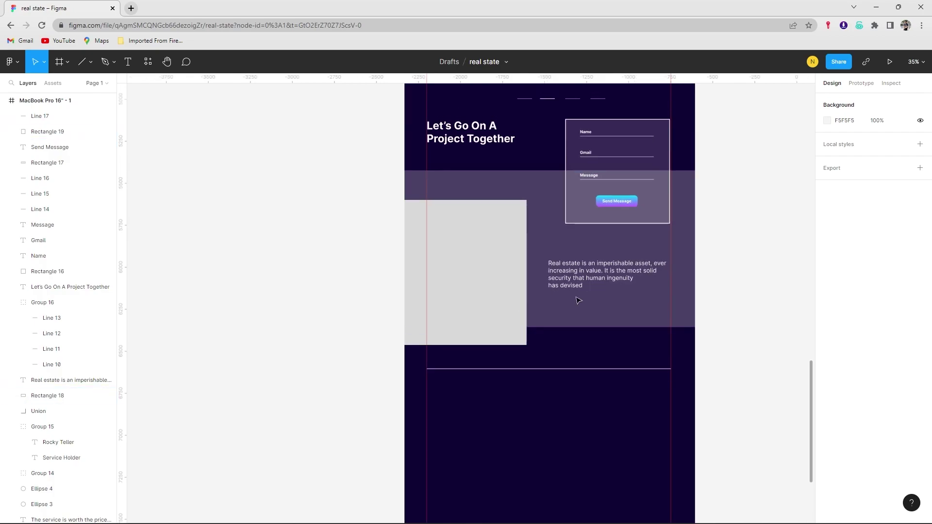
scroll(573, 272, "up", 15)
scroll(558, 215, "down", 1, "ctrl")
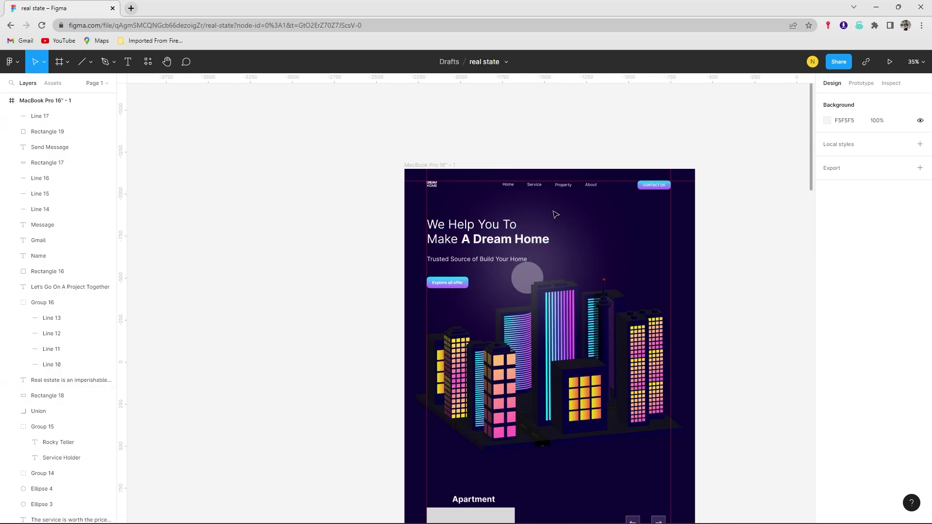
Paste the DREAM HOME logo into the footer, below the divider at left.
left_click(459, 204)
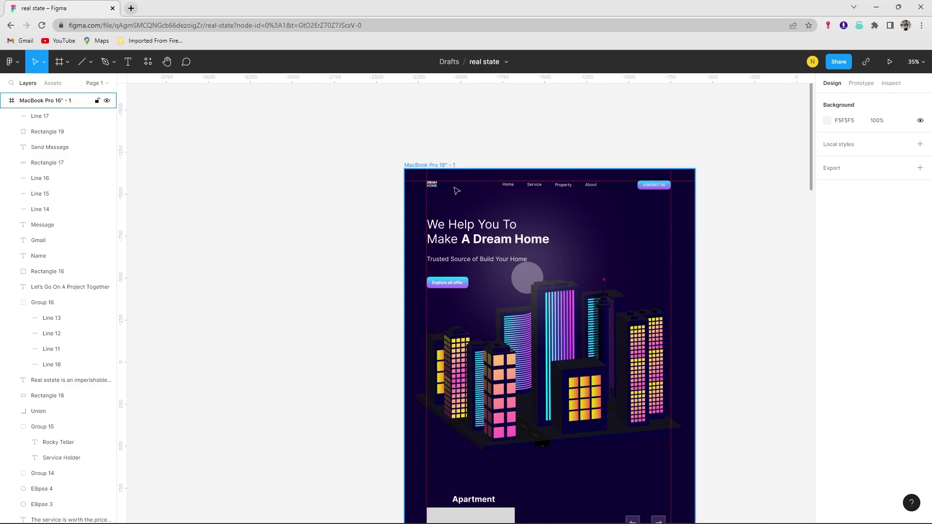
scroll(446, 190, "up", 5, "ctrl")
left_click_drag(428, 201, 382, 156)
scroll(494, 270, "down", 5, "ctrl")
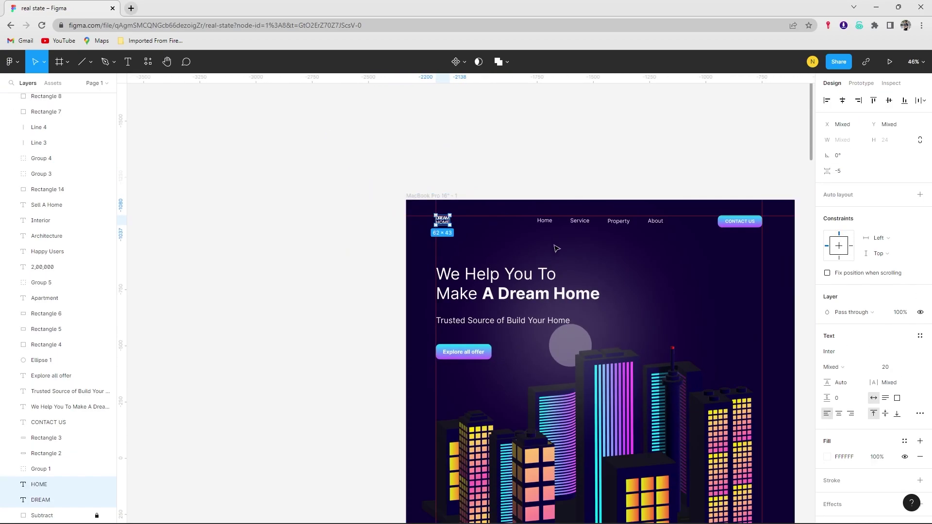
scroll(534, 258, "down", 10)
scroll(534, 257, "down", 10)
scroll(523, 264, "down", 5)
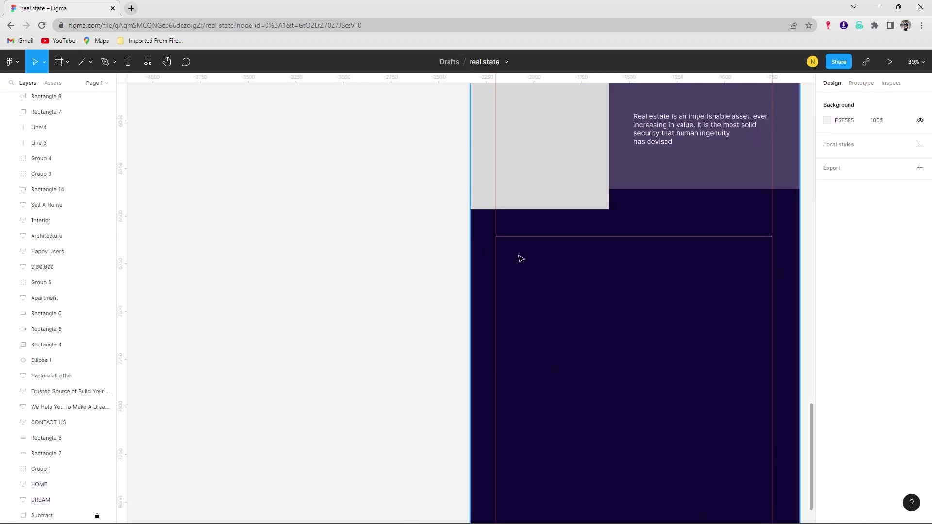
key("ctrl+v")
left_click_drag(463, 303, 508, 267)
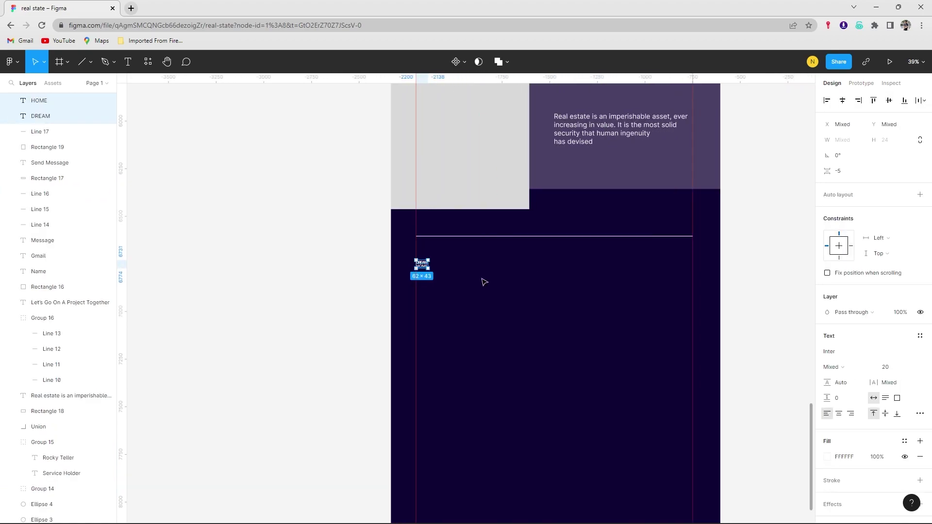
left_click(481, 280)
Start an 'About' text label beside the footer logo.
scroll(478, 280, "up", 5, "ctrl")
scroll(440, 268, "up", 2, "ctrl")
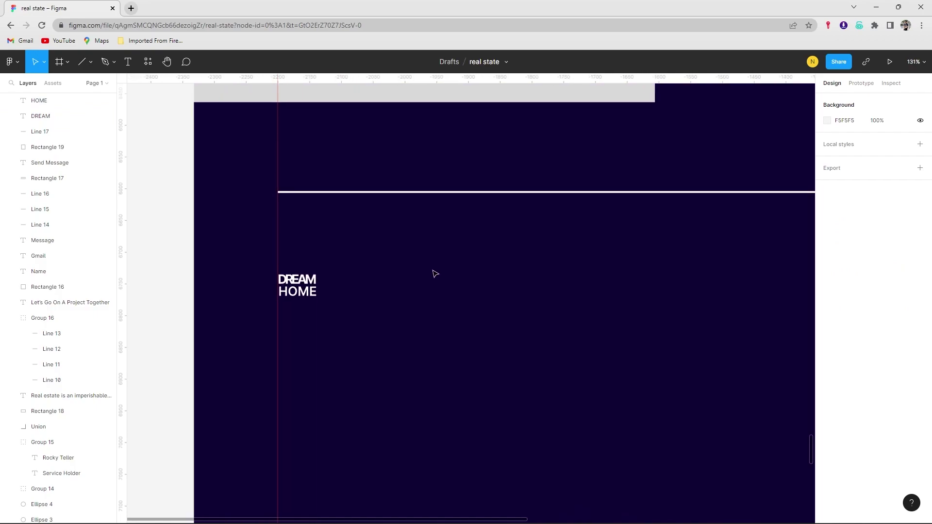
scroll(433, 273, "right", 2)
scroll(403, 279, "right", 2)
left_click(286, 294)
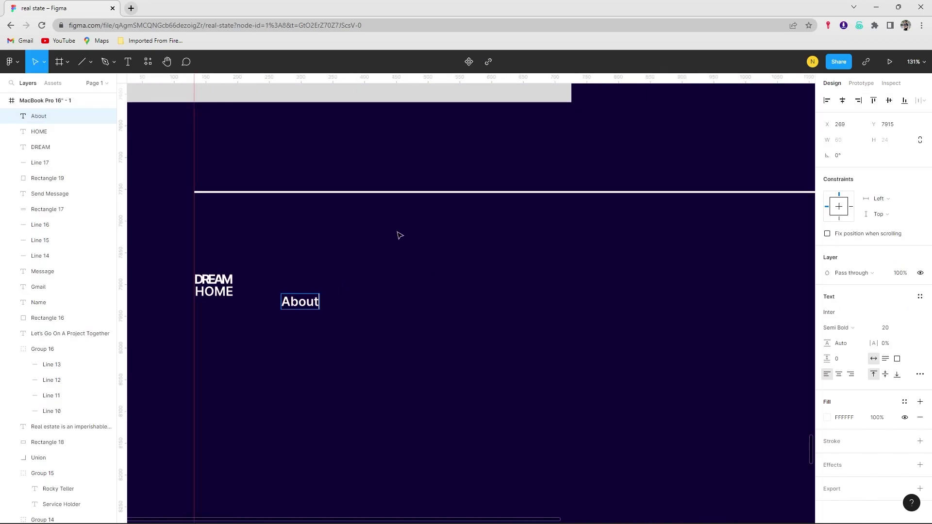
Add Service, Property, Company and Support text labels in the footer.
key("t")
left_click(409, 280)
type("Service")
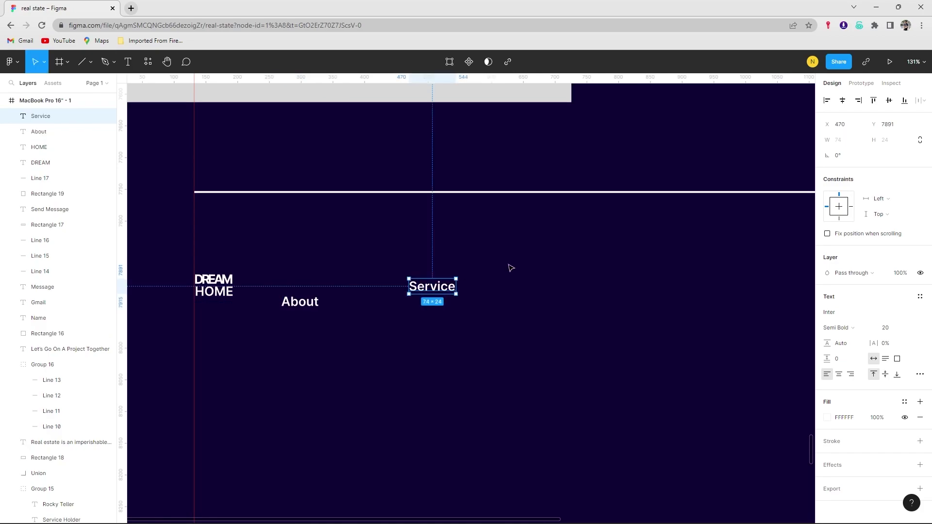
key("t")
left_click(485, 279)
type("Property")
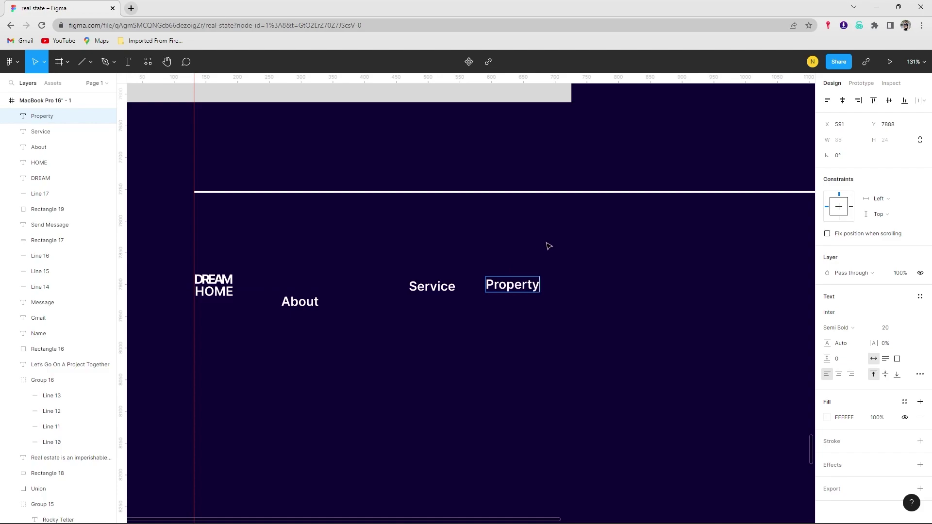
key("t")
left_click(607, 280)
type("Company")
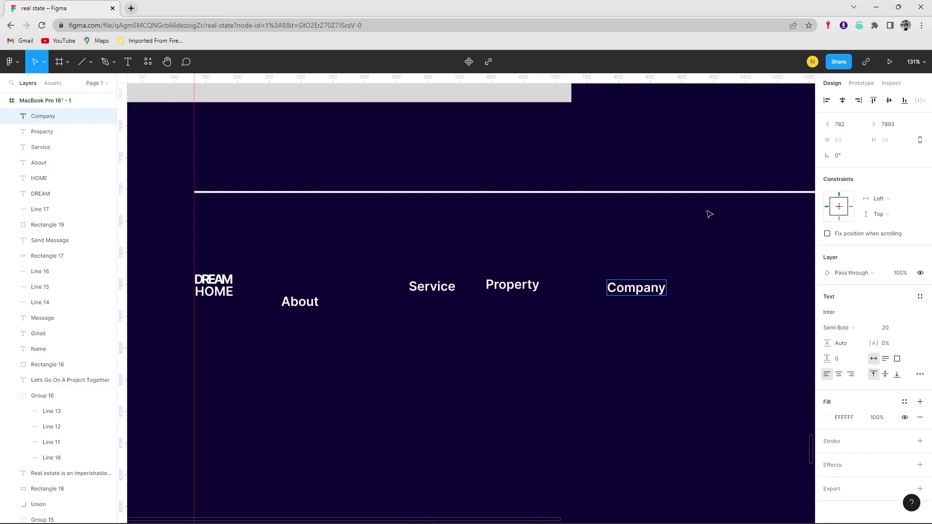
key("Escape")
key("t")
left_click(592, 331)
type("Support")
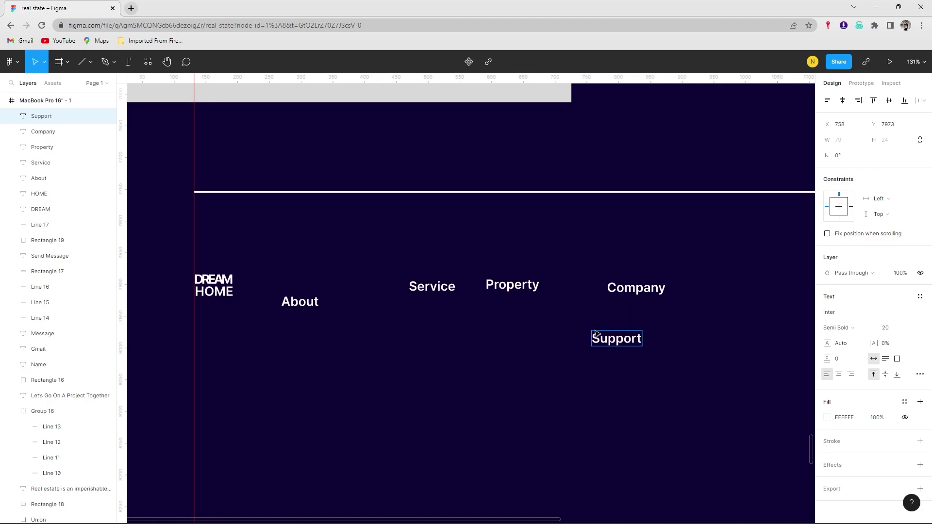
key("Escape")
Drag About, Service, Property, Company and Support into one row.
left_click_drag(300, 302, 322, 281)
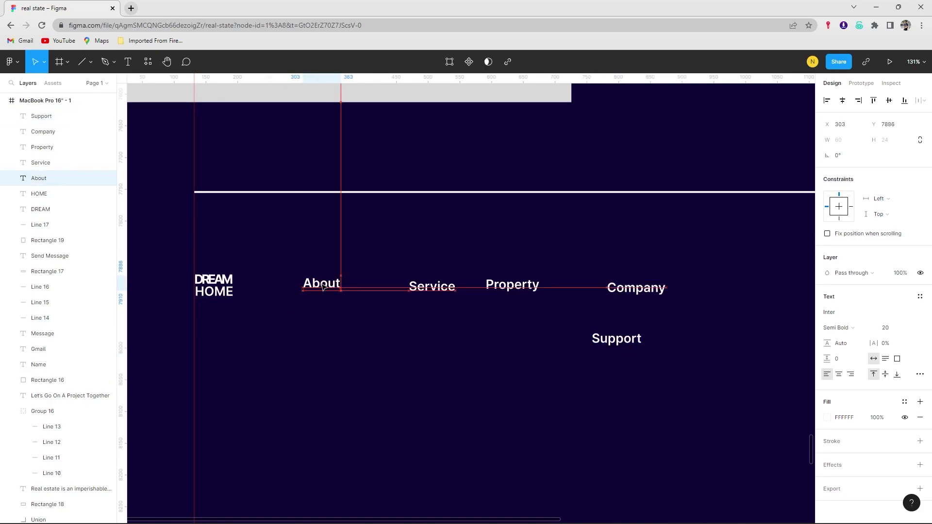
left_click_drag(432, 287, 397, 283)
left_click_drag(510, 291, 492, 290)
left_click_drag(637, 291, 594, 287)
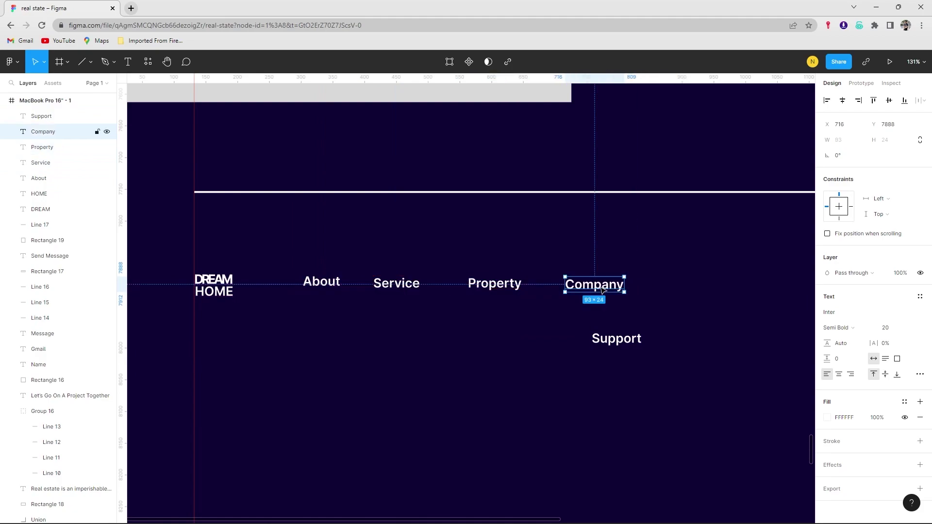
left_click_drag(627, 341, 683, 286)
Distribute the five links with even horizontal spacing and slide the row along the footer.
left_click_drag(738, 331, 292, 247)
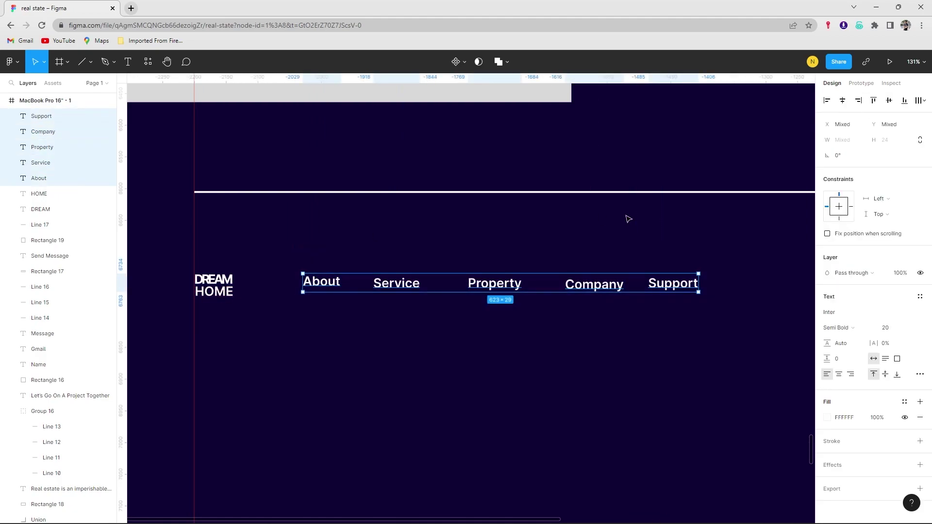
left_click(922, 102)
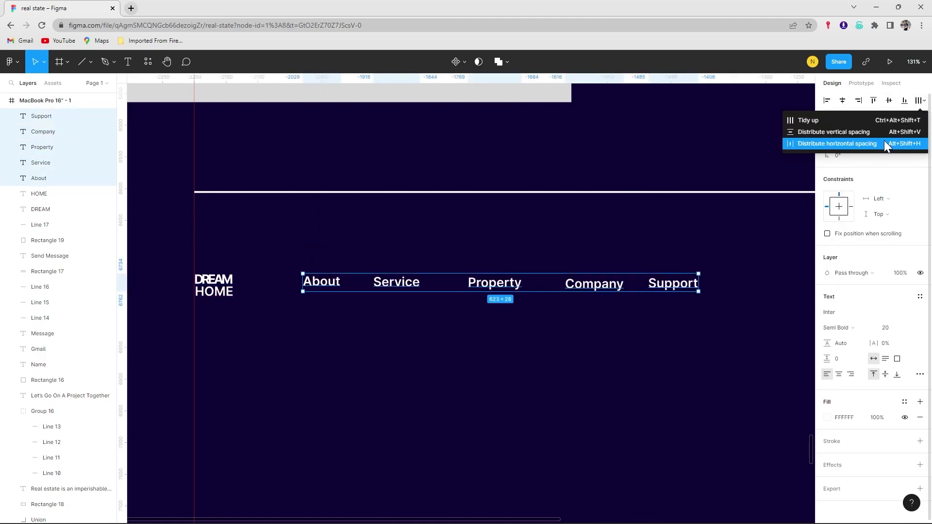
left_click(885, 141)
left_click_drag(476, 286, 493, 291)
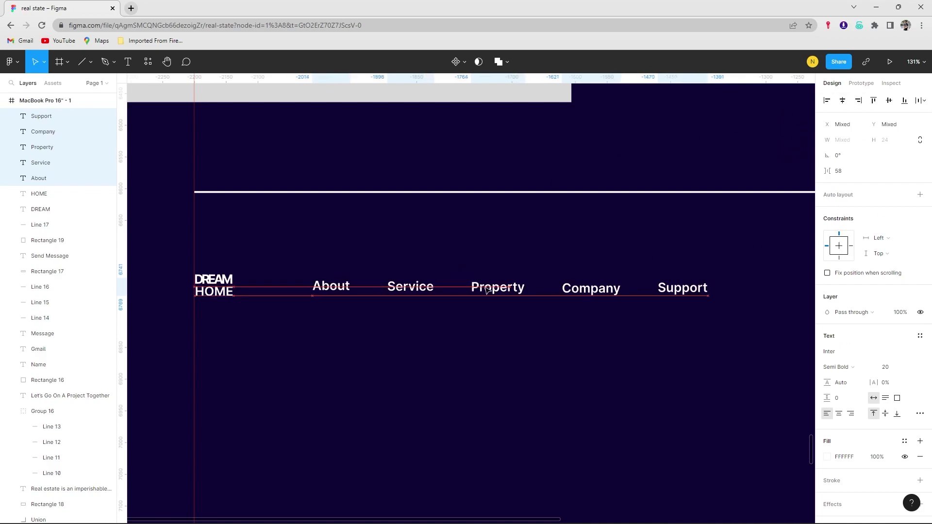
scroll(503, 269, "down", 5)
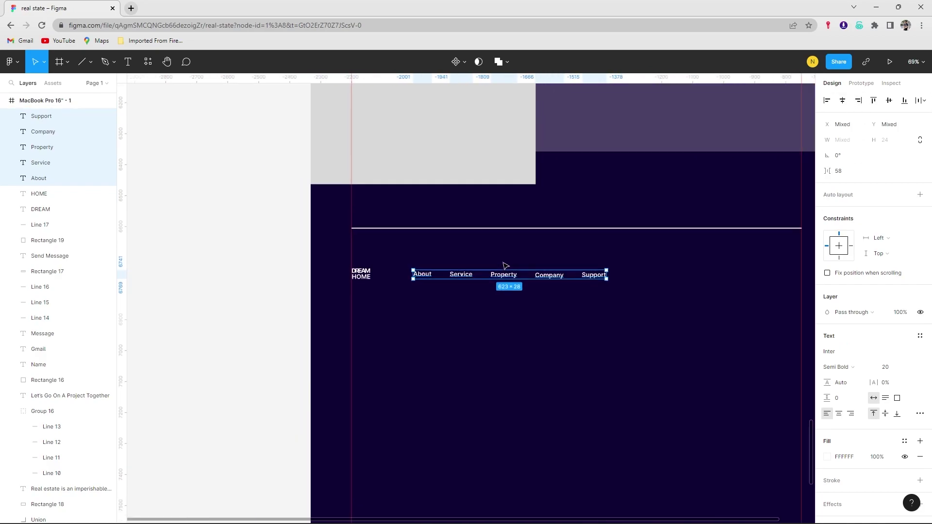
scroll(393, 280, "right", 5)
left_click_drag(350, 279, 432, 278)
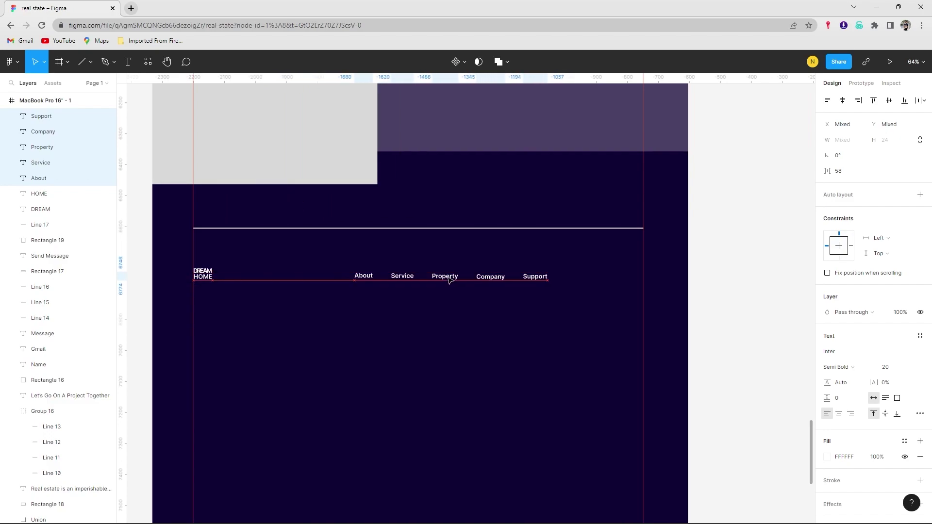
Group the five footer links and check them together with the DREAM HOME logo.
key("ctrl+g")
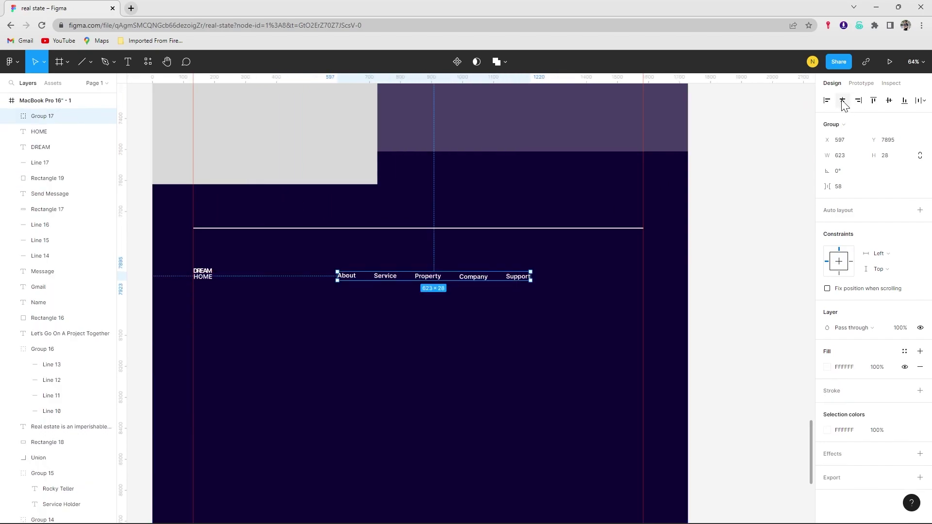
left_click(527, 308)
scroll(527, 308, "down", 3)
left_click_drag(551, 305, 271, 255)
scroll(475, 287, "up", 4)
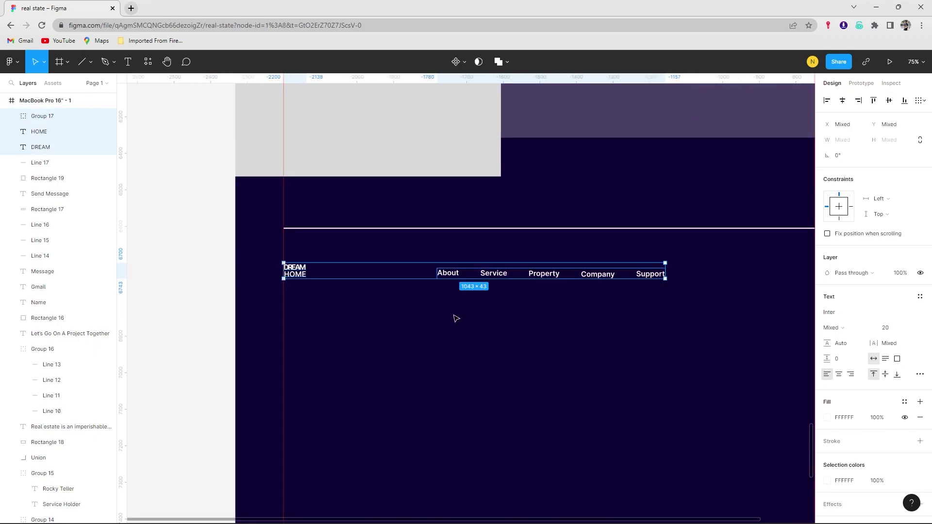
left_click(433, 286)
Shorten the MacBook page frame so it ends just below the footer.
scroll(433, 285, "down", 5)
scroll(433, 285, "down", 2)
scroll(429, 278, "down", 2)
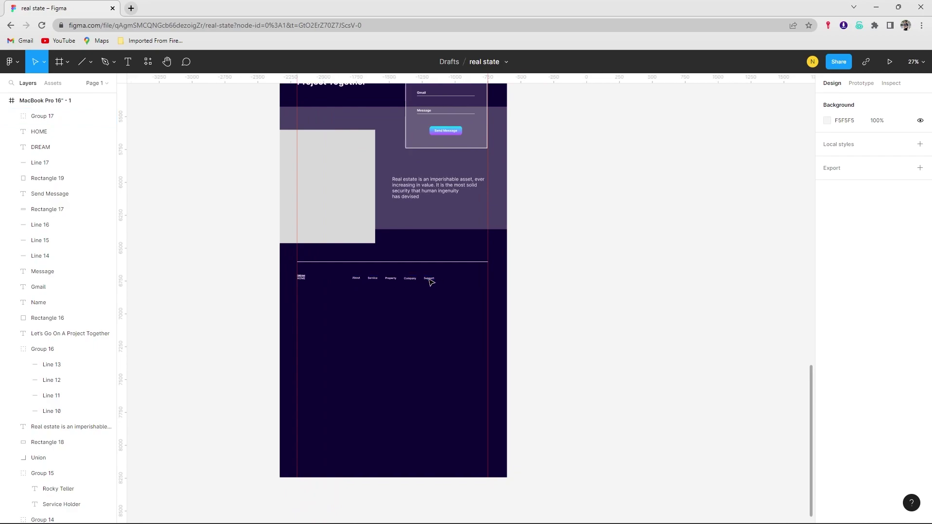
scroll(429, 278, "down", 2)
scroll(365, 192, "down", 1)
left_click(336, 105)
scroll(371, 291, "down", 3)
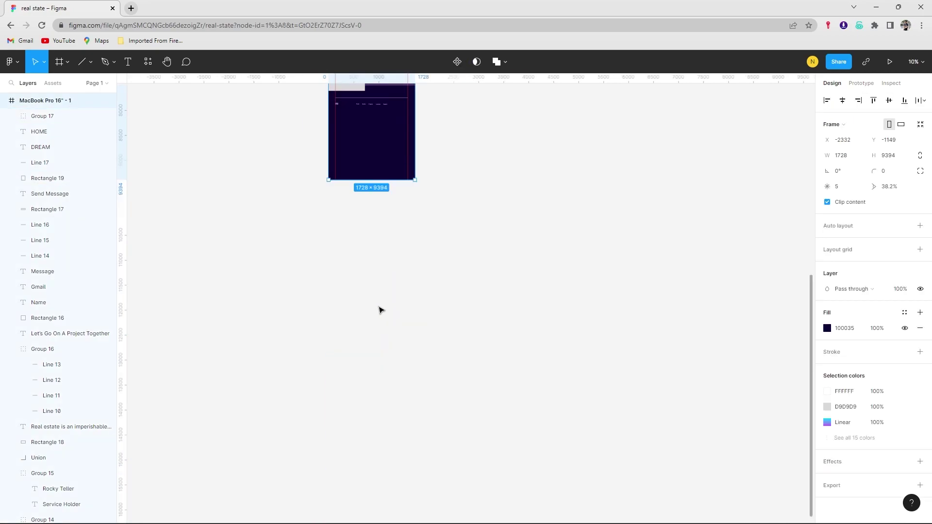
left_click_drag(349, 360, 349, 330)
Paste the five Pexels building photos onto the canvas.
scroll(420, 318, "up", 3)
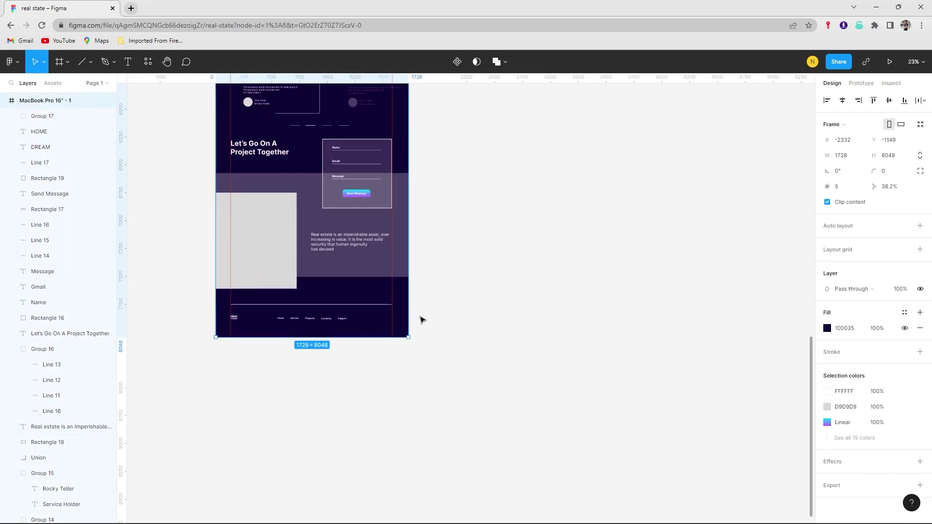
scroll(333, 319, "up", 4)
scroll(369, 310, "left", 2)
scroll(464, 297, "up", 2)
scroll(464, 297, "up", 6)
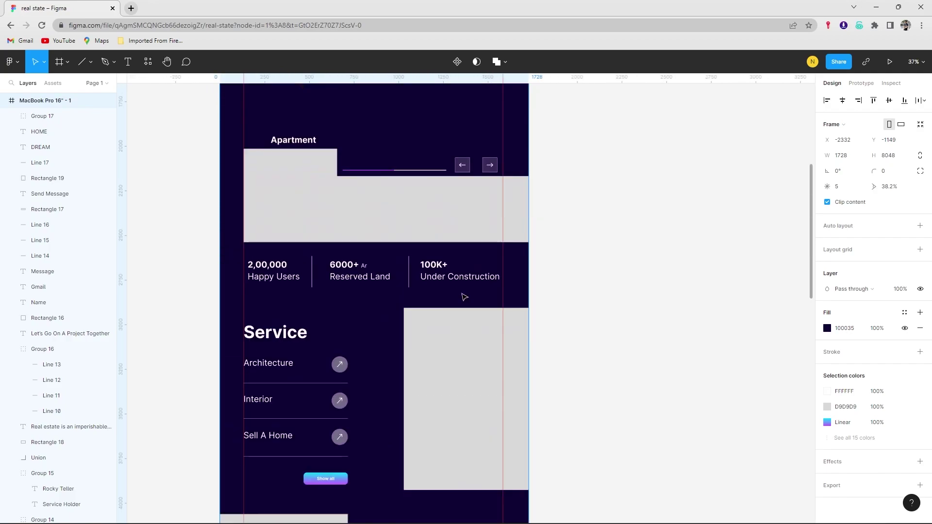
scroll(462, 295, "up", 5)
scroll(437, 286, "up", 6)
scroll(322, 258, "down", 2)
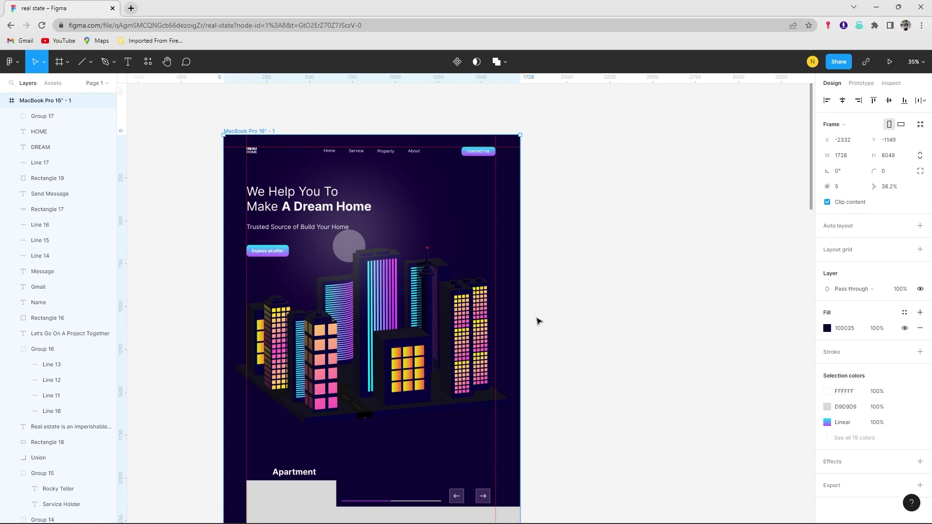
scroll(494, 264, "down", 1)
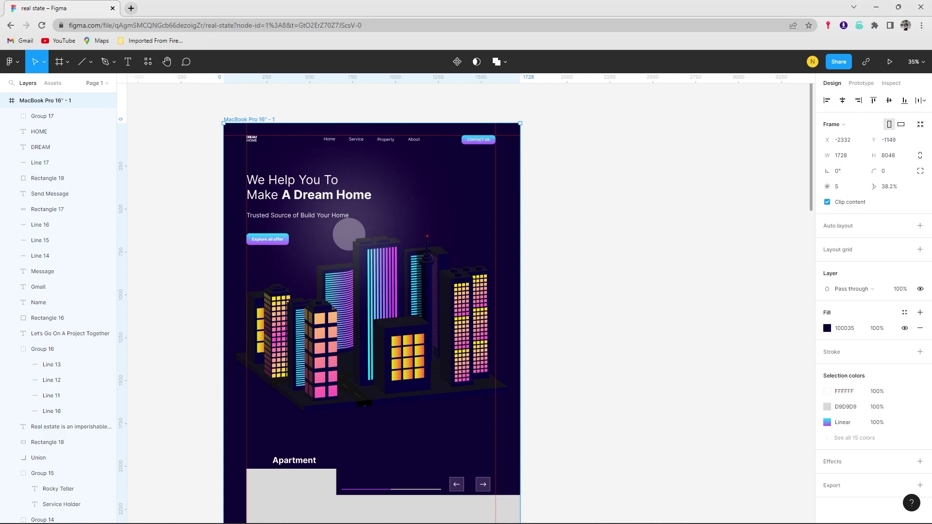
key("ctrl+v")
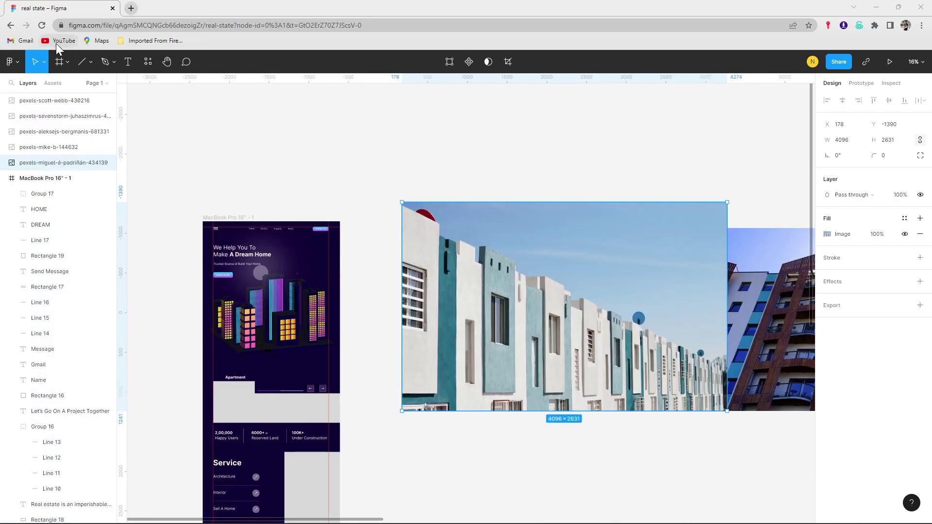
Scale down the row-house and brick apartment photos proportionally, apartment to 1076 wide.
left_click(44, 62)
left_click(29, 105)
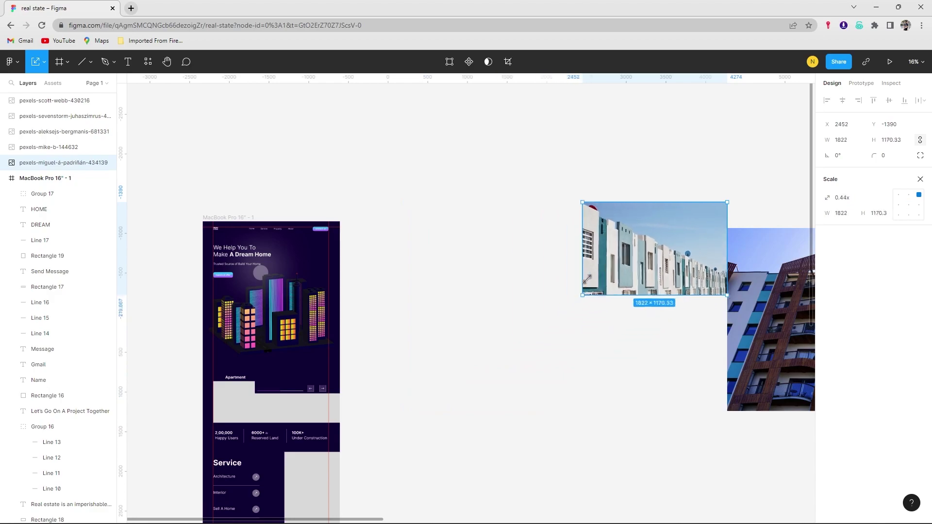
mouse_move(399, 412)
left_mouse_down()
mouse_move(617, 273)
mouse_move(442, 324)
left_mouse_up()
left_click_drag(785, 342, 523, 247)
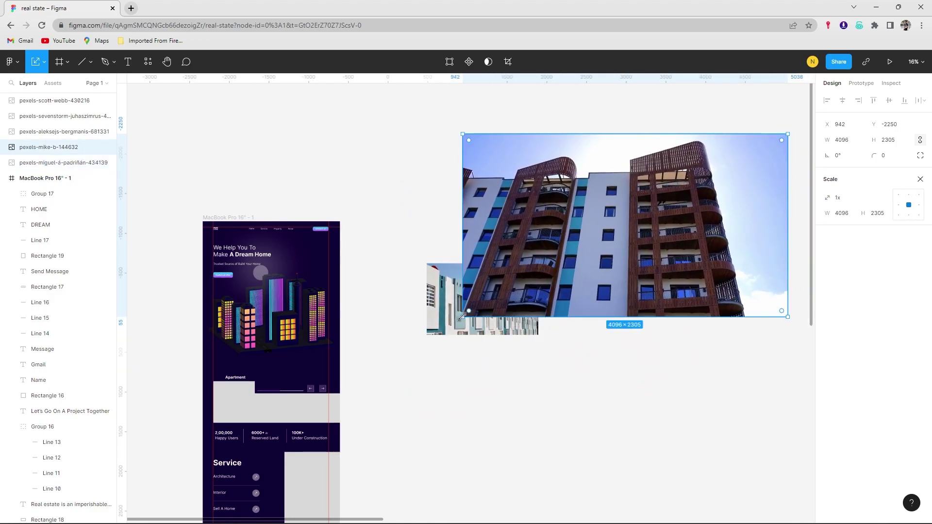
left_click_drag(464, 317, 703, 180)
left_click_drag(745, 156, 446, 385)
scroll(620, 318, "down", 1)
scroll(619, 318, "down", 3)
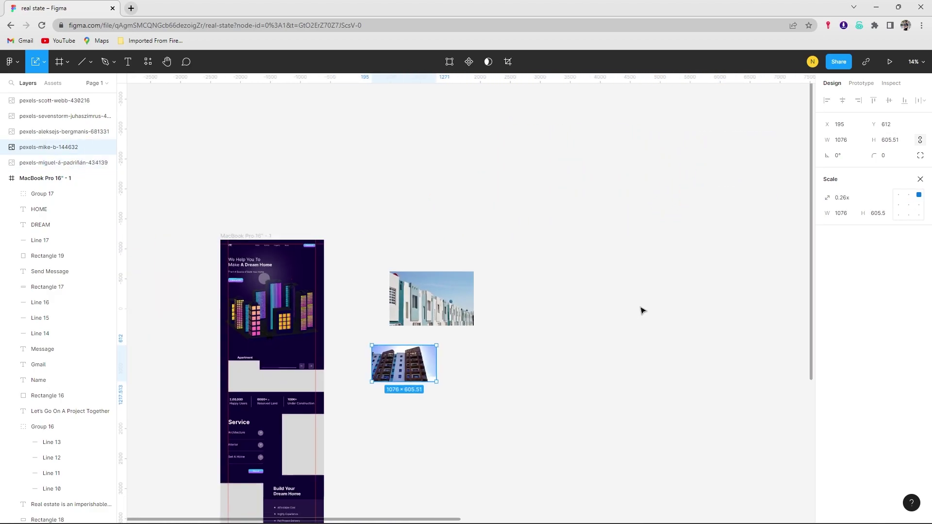
Mask the scaled sunset city photo into the first Apartment placeholder and reframe it.
left_click(64, 132)
left_click_drag(743, 311, 457, 388)
mouse_move(398, 418)
left_mouse_down()
mouse_move(440, 378)
mouse_move(482, 357)
mouse_move(365, 350)
left_mouse_up()
scroll(435, 359, "up", 5)
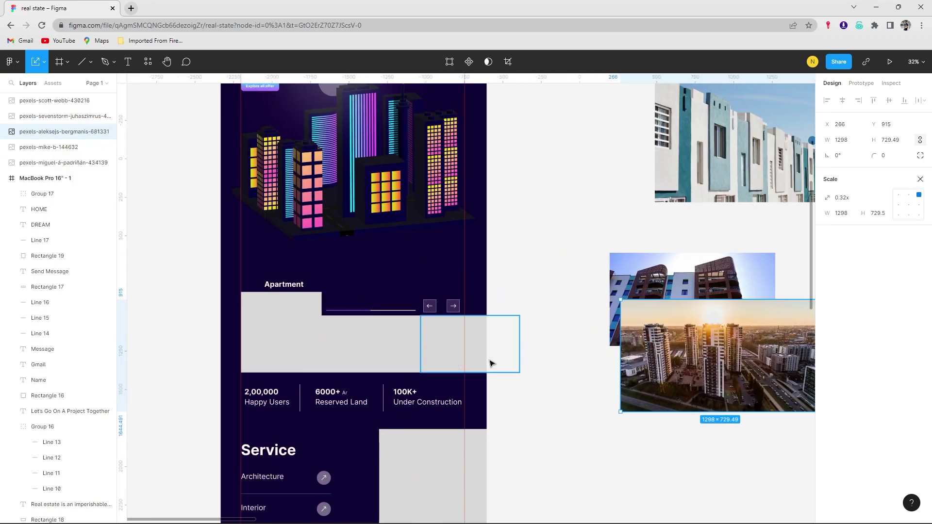
left_click_drag(504, 381, 581, 338)
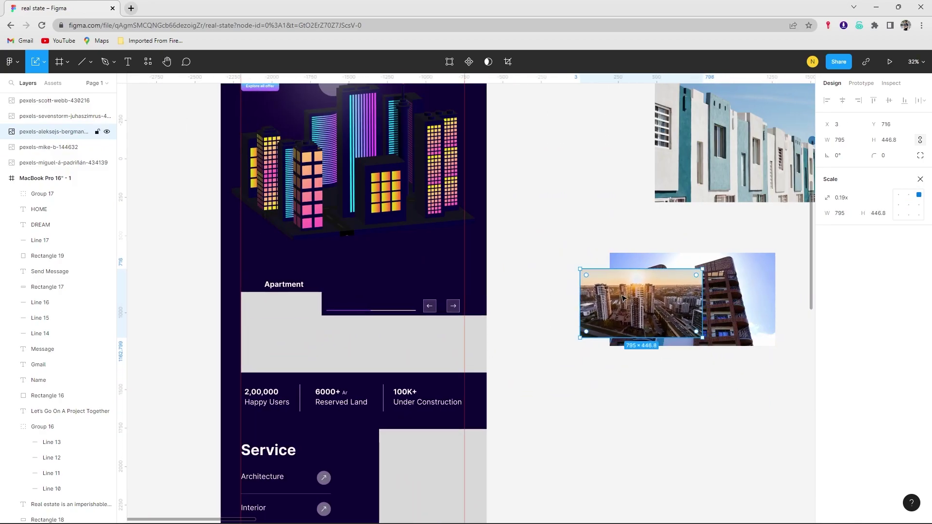
left_click_drag(625, 299, 310, 319)
left_click(253, 322, "shift")
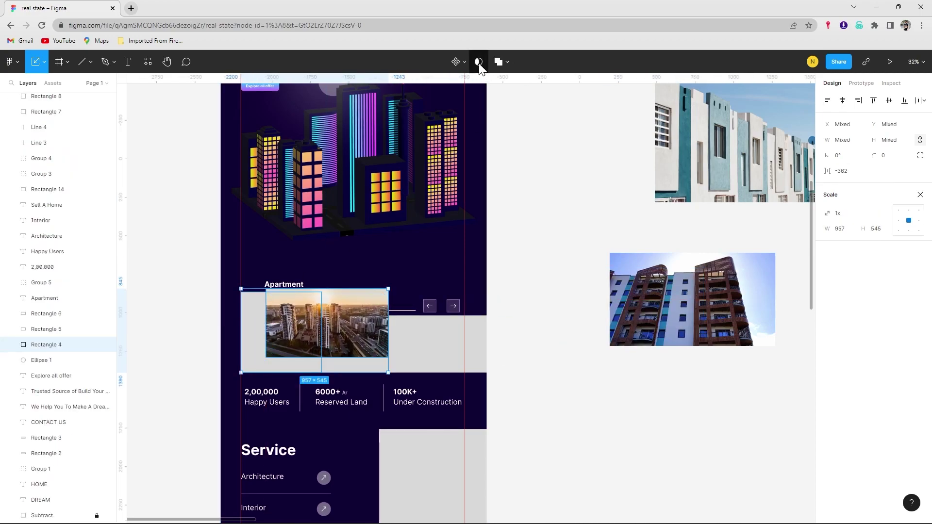
left_click(478, 62)
double_click(293, 320)
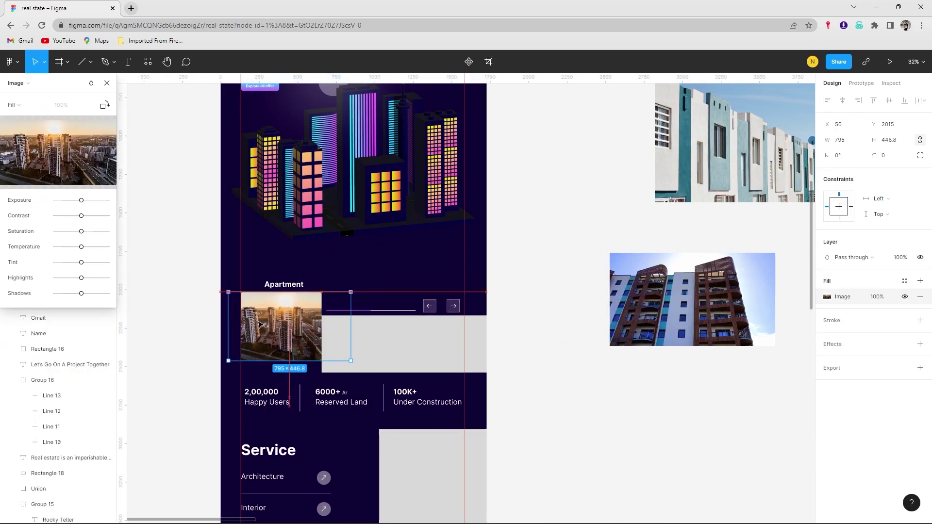
left_click_drag(351, 361, 379, 381)
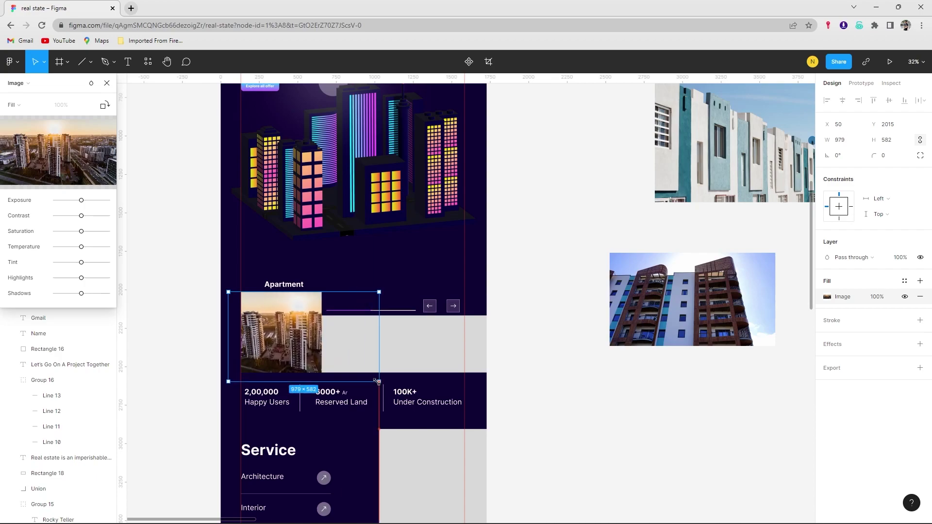
left_click_drag(292, 342, 280, 344)
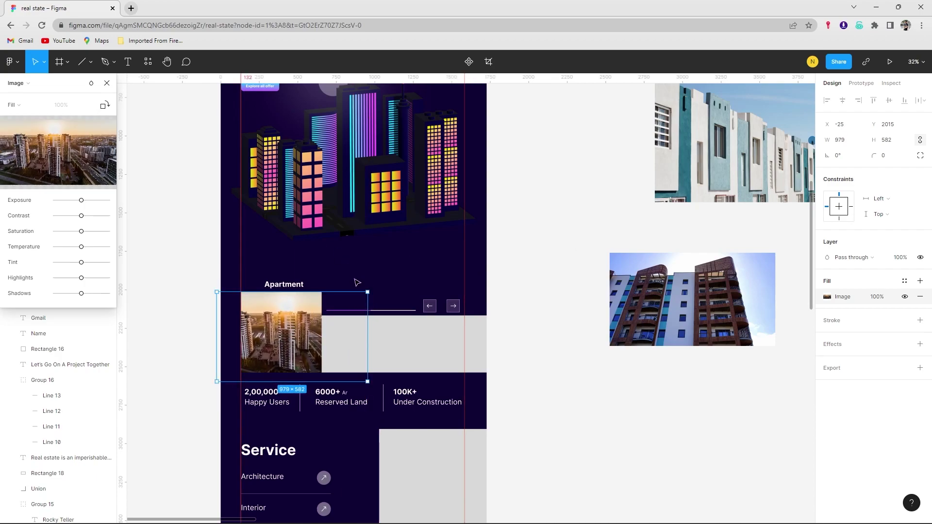
Mask the brick apartment photo into the second Apartment placeholder, resized to fit.
left_click(386, 343)
left_click(646, 307)
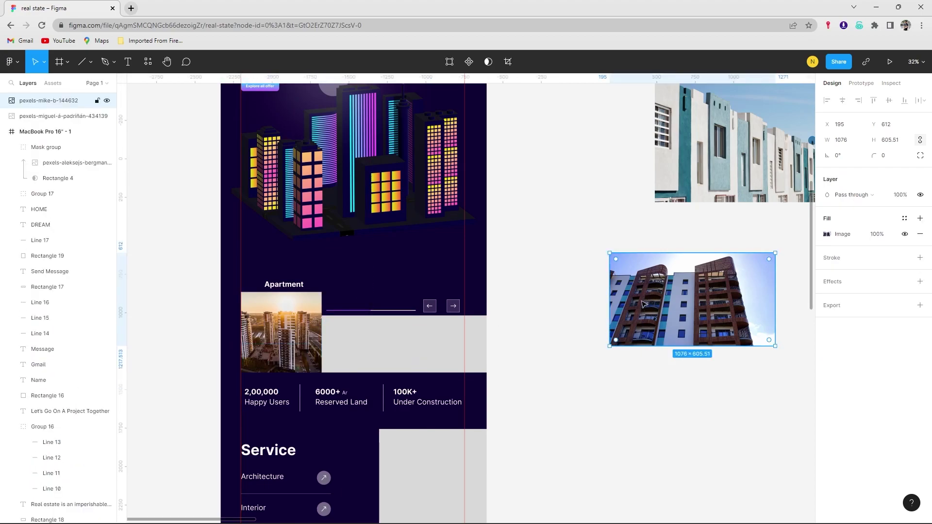
left_click_drag(643, 304, 332, 346)
left_click(479, 61)
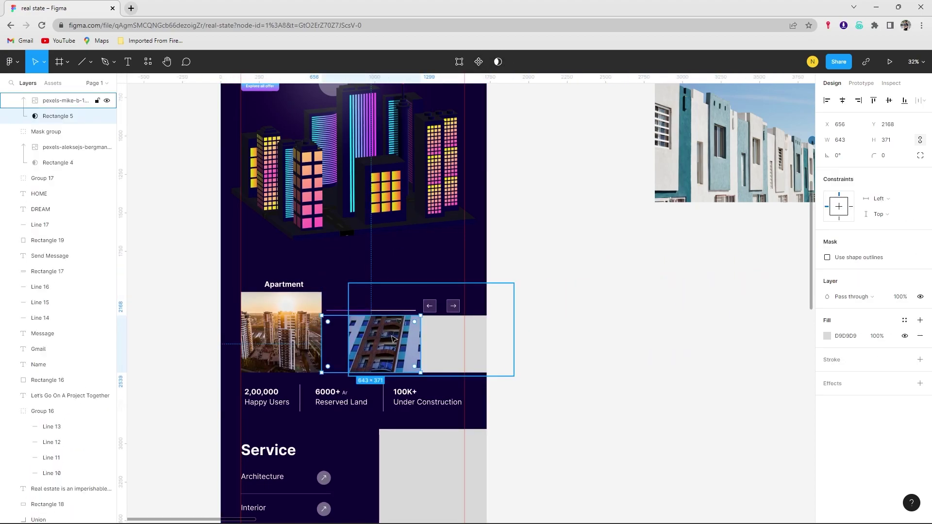
double_click(452, 305)
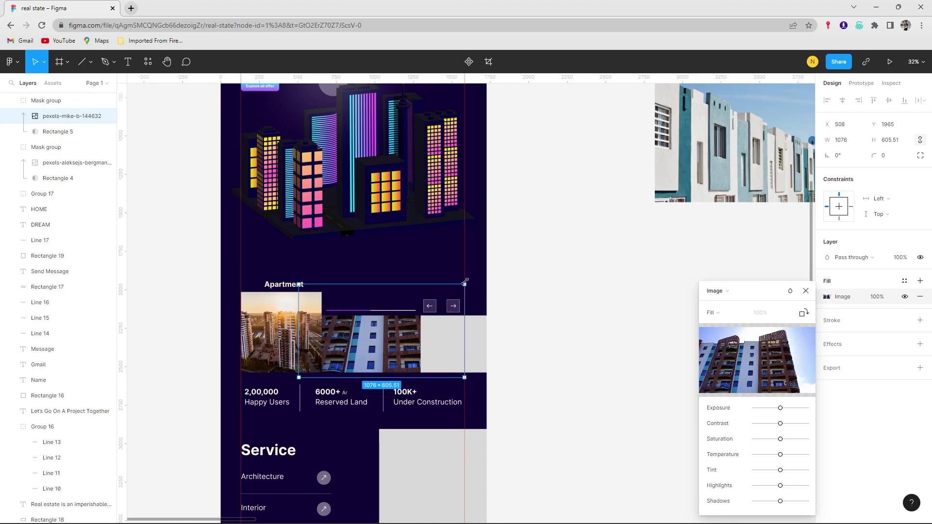
left_click_drag(465, 281, 421, 314)
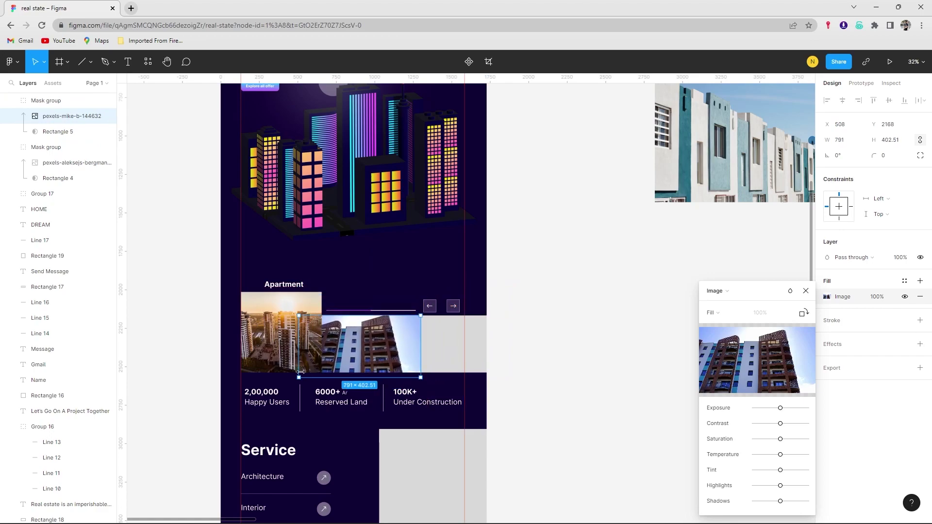
left_click_drag(301, 372, 321, 373)
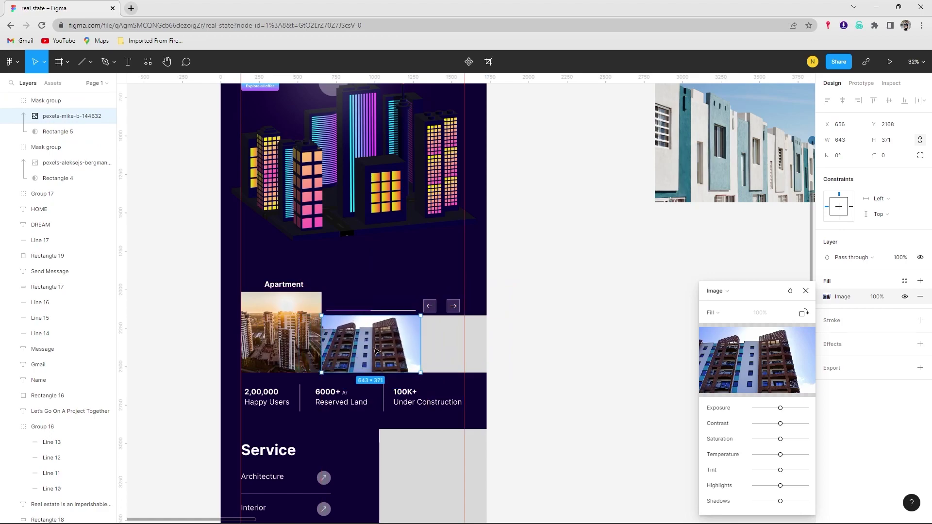
Shrink the row-house photo to about half size and align it over the third slot.
left_click(495, 343)
left_click_drag(707, 119, 559, 293)
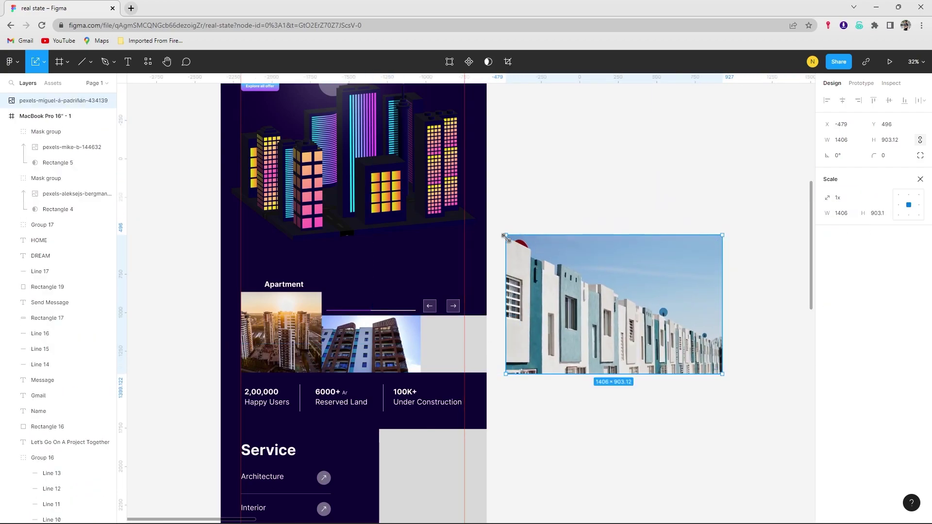
left_click_drag(505, 237, 611, 302)
left_click_drag(641, 340, 481, 338)
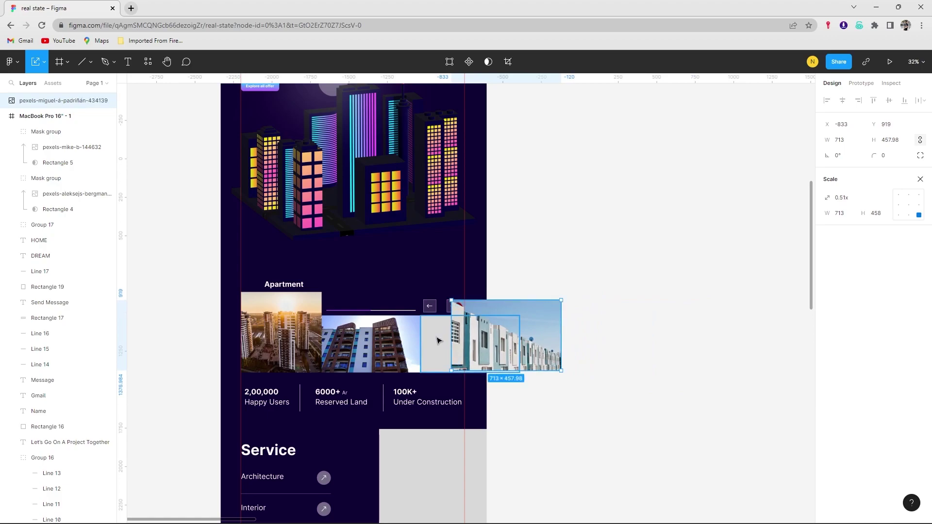
key("v")
left_click(439, 340, "shift")
scroll(481, 304, "up", 5)
left_click(580, 311)
left_click_drag(581, 311, 522, 330)
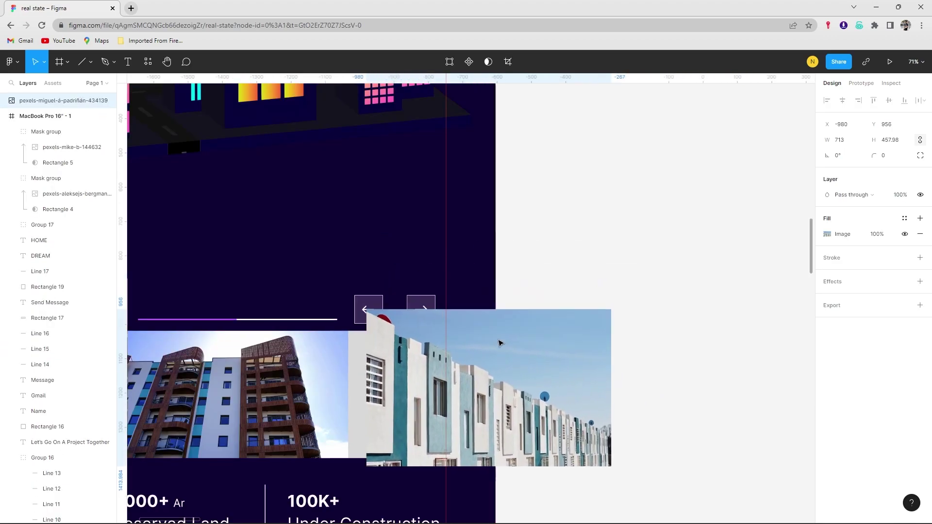
Clip the row-house photo to the third grey Apartment placeholder.
left_click(354, 344, "shift")
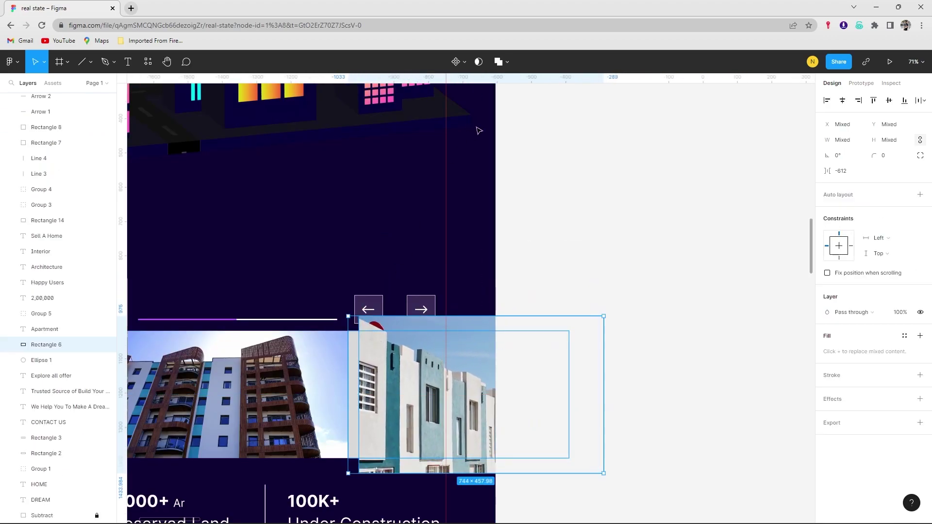
left_click(478, 61)
double_click(395, 374)
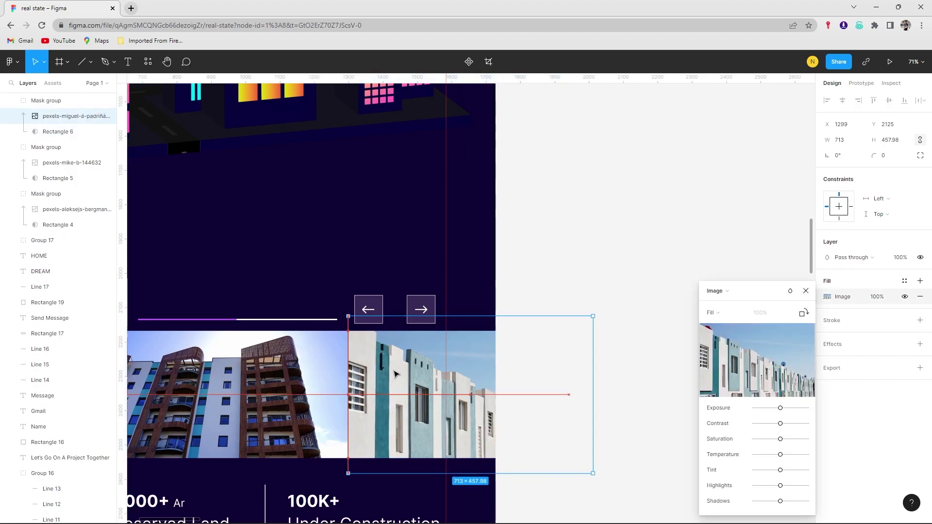
left_click(672, 294)
scroll(504, 287, "down", 5)
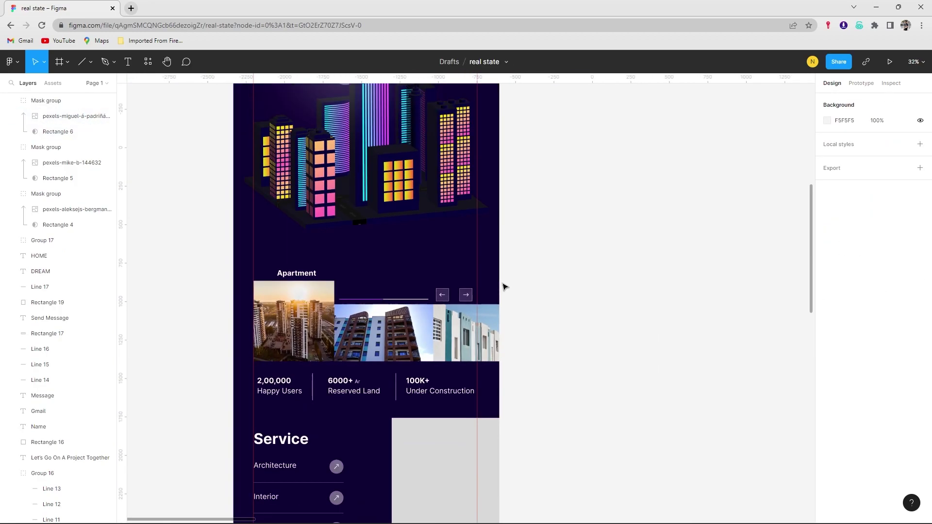
scroll(515, 284, "down", 2)
scroll(539, 281, "right", 4)
Paste a building photo, shrink it to quarter size, and place it over the Service placeholder.
scroll(552, 283, "down", 5)
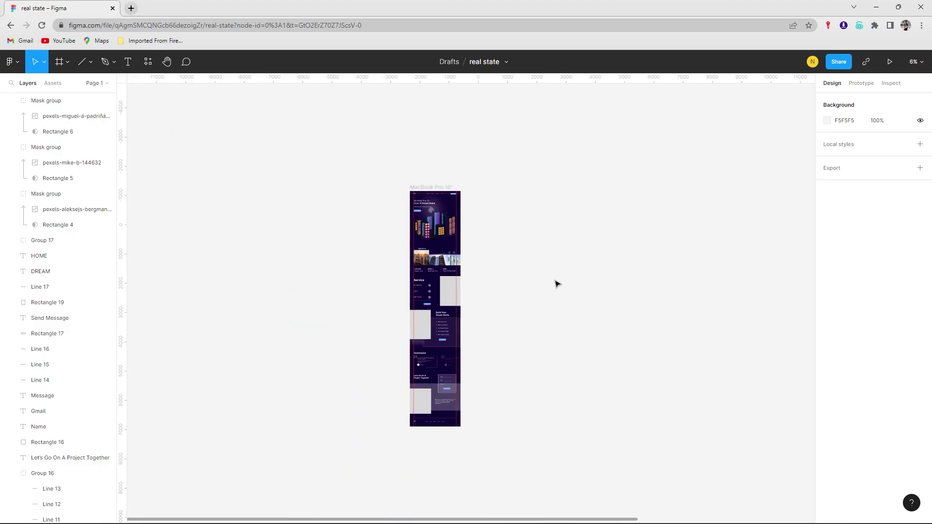
key("ctrl+v")
left_click_drag(453, 290, 361, 306)
scroll(378, 295, "up", 3)
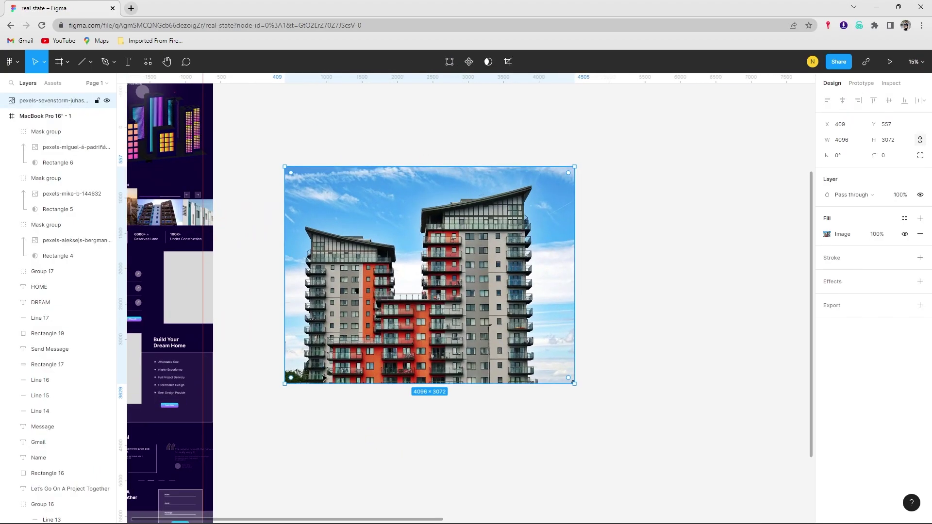
mouse_move(284, 384)
left_mouse_down()
mouse_move(508, 216)
mouse_move(199, 279)
left_mouse_up()
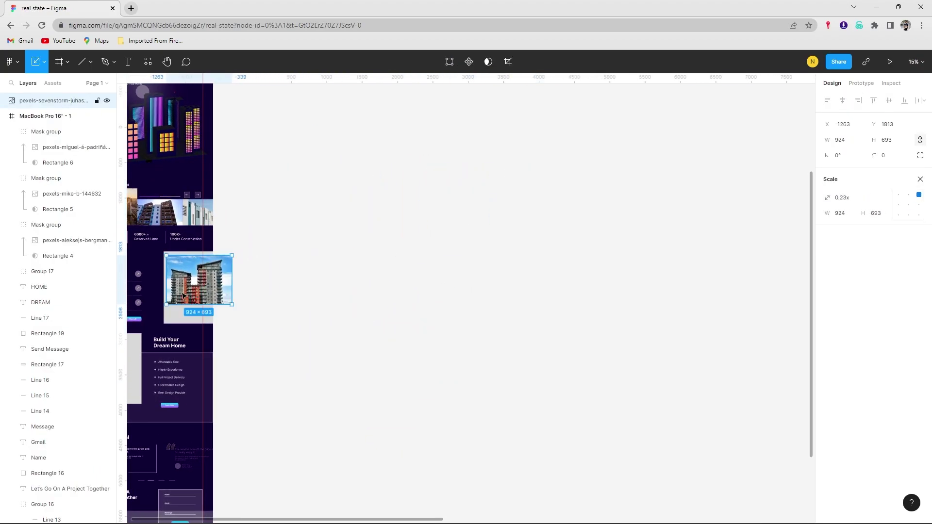
scroll(181, 295, "up", 4)
scroll(181, 296, "up", 3)
left_click_drag(301, 270, 291, 254)
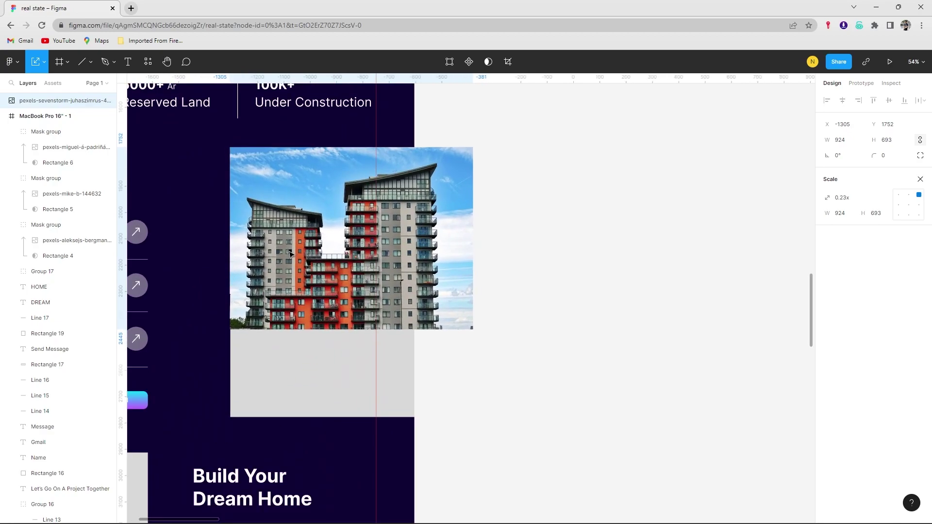
Clip the photo to the Service placeholder and enlarge it to fill the box.
left_click(321, 374, "shift")
left_click(489, 62)
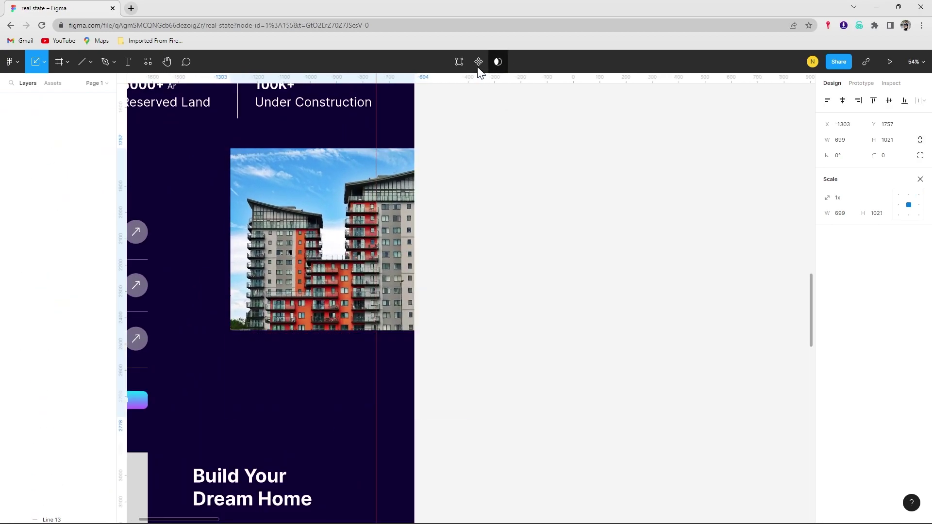
left_click_drag(473, 332, 583, 429)
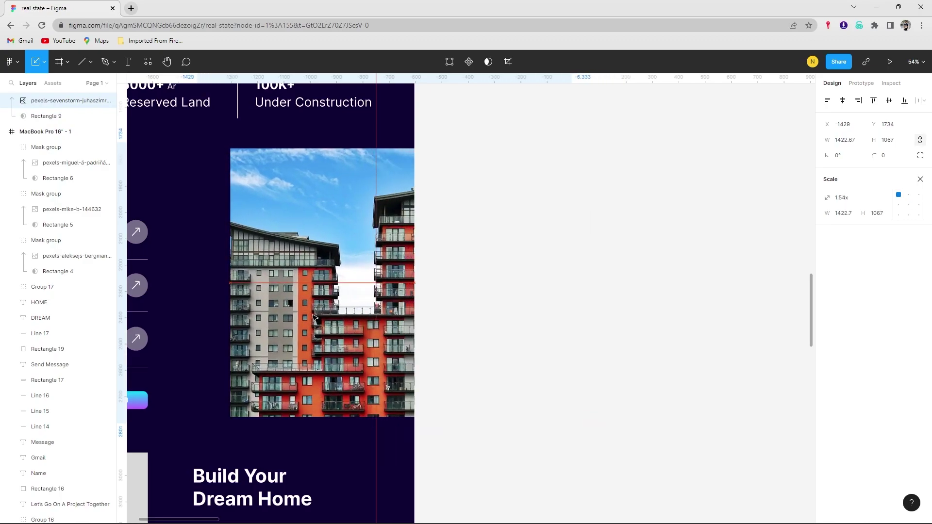
left_click(537, 231)
scroll(537, 232, "down", 5)
scroll(538, 231, "down", 3)
scroll(532, 233, "right", 3)
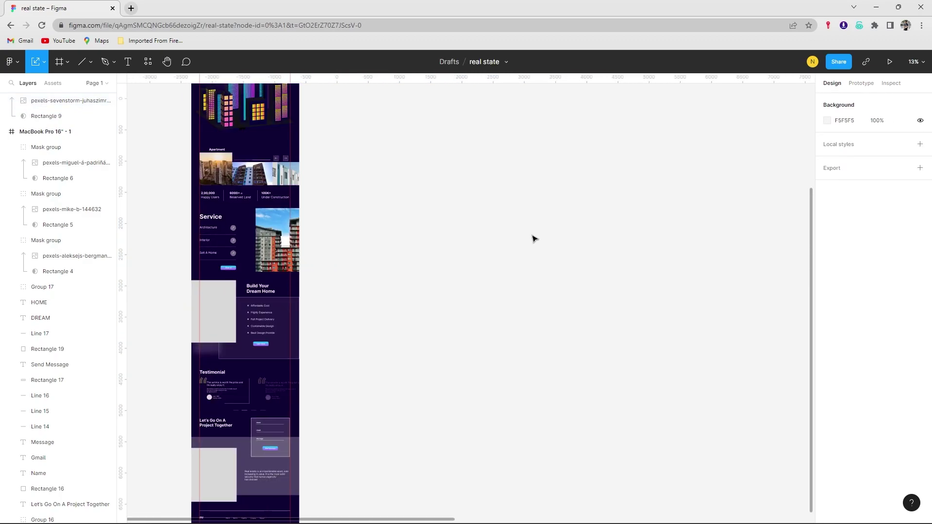
scroll(533, 234, "down", 5)
scroll(530, 236, "right", 2)
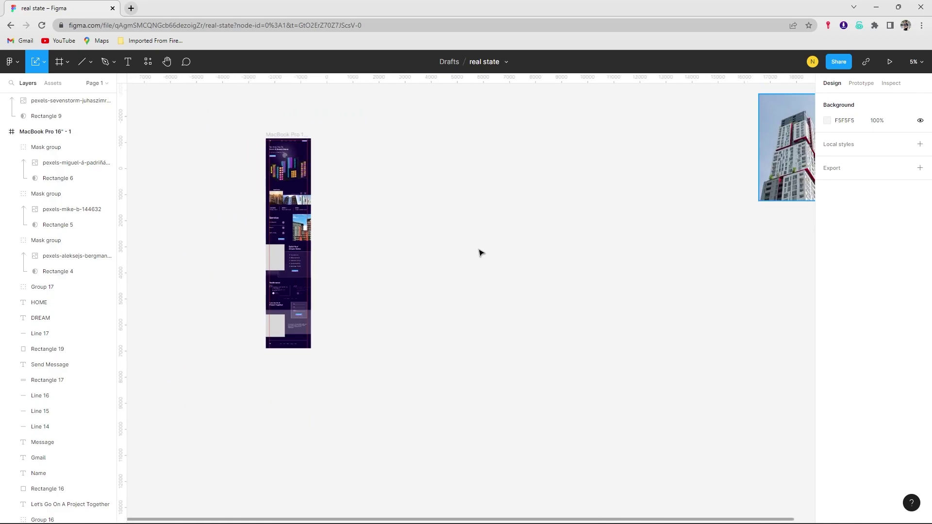
Paste the tall tower photo, shrink it, and move it onto the Build Your Dream Home placeholder.
key("ctrl+v")
scroll(329, 265, "up", 2)
scroll(329, 264, "up", 2)
scroll(329, 264, "left", 3)
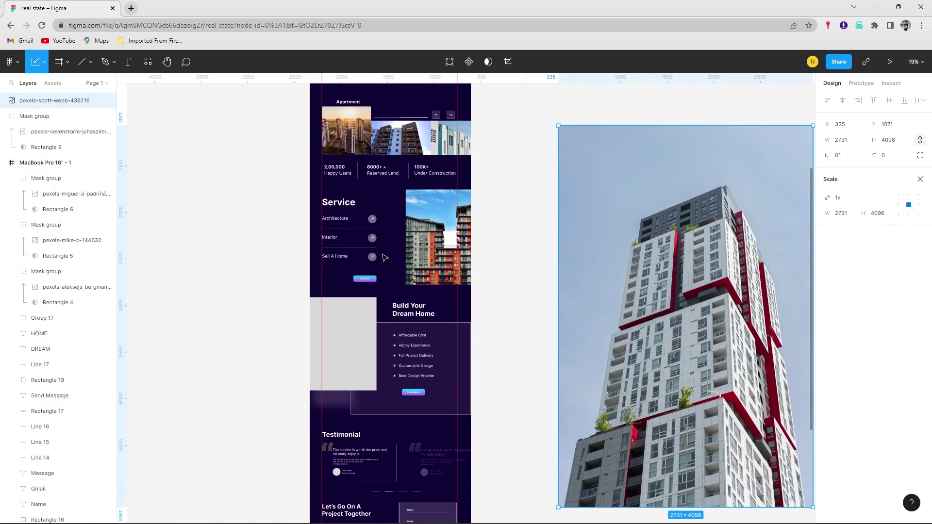
left_click_drag(668, 297, 581, 294)
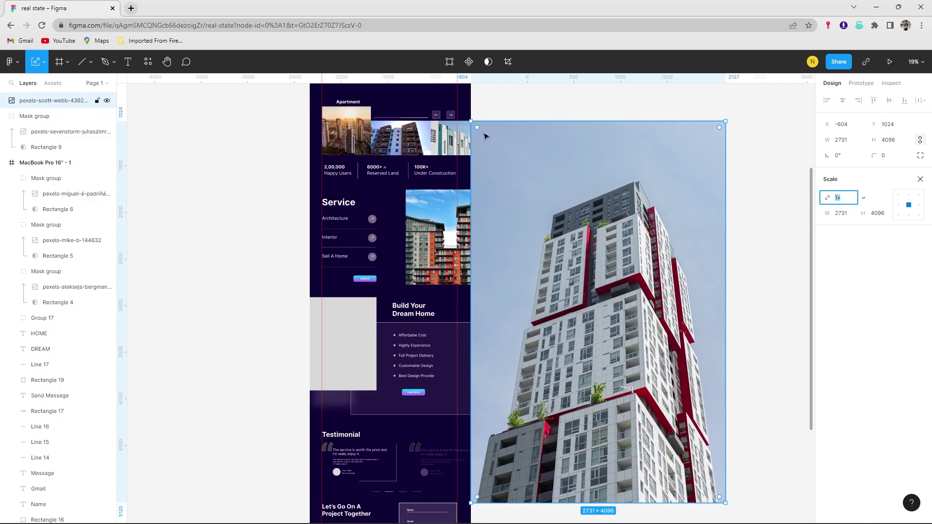
mouse_move(469, 120)
left_mouse_down()
mouse_move(666, 389)
mouse_move(661, 413)
left_mouse_up()
left_click_drag(689, 457, 342, 350)
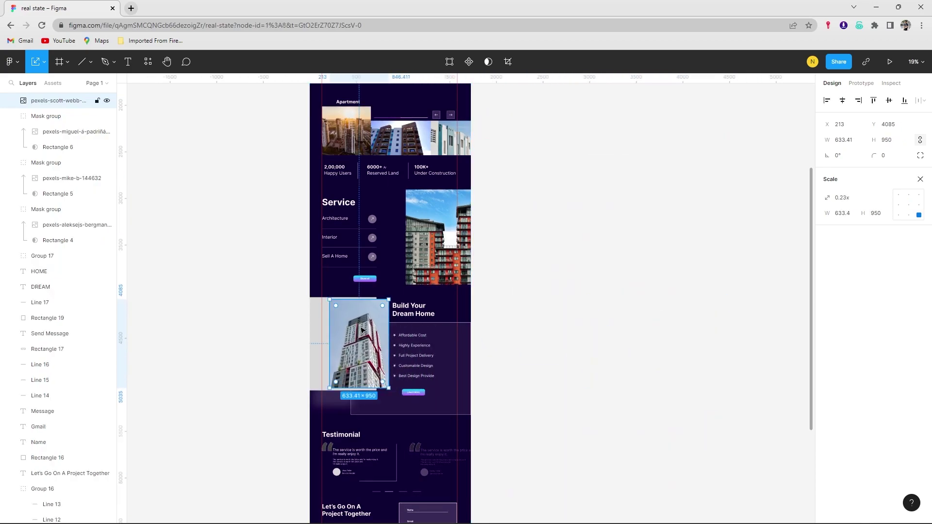
Mask the tower photo to its grey placeholder and enlarge it to cover the box.
scroll(339, 319, "up", 5)
scroll(339, 318, "up", 2)
left_click_drag(377, 312, 340, 311)
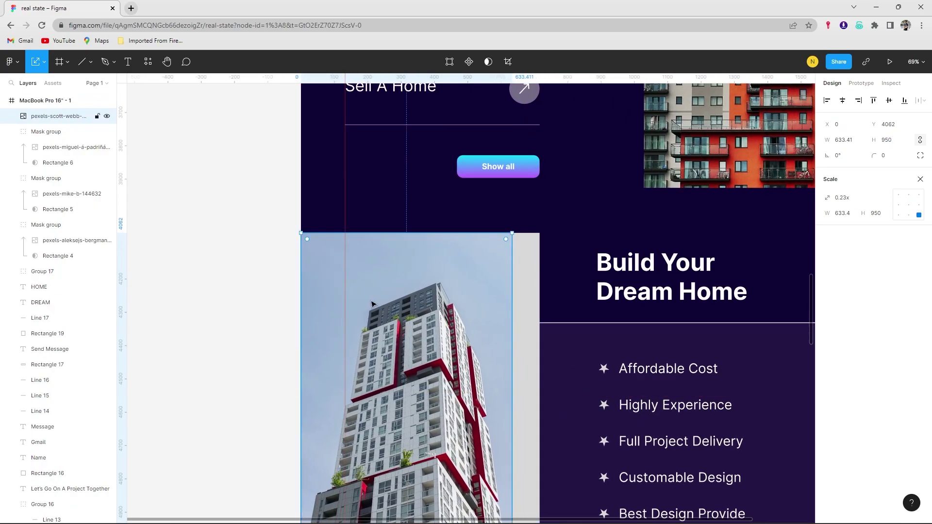
scroll(407, 286, "down", 3)
left_click(510, 289, "shift")
left_click(486, 61)
double_click(471, 349)
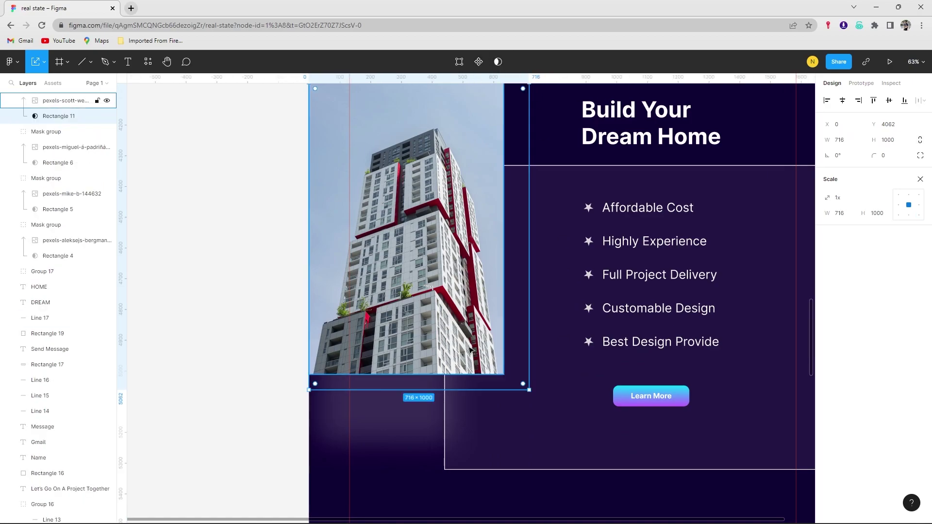
left_click_drag(503, 374, 530, 391)
scroll(453, 294, "up", 3)
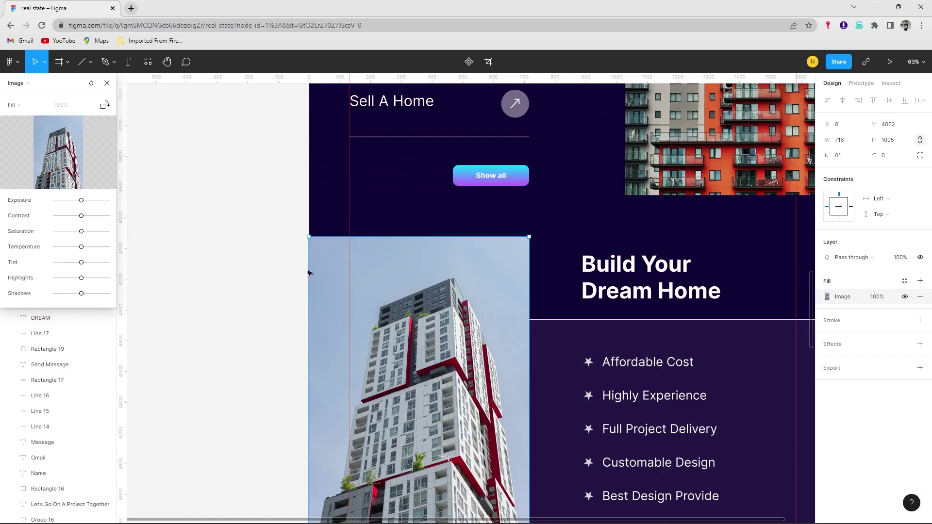
left_click(270, 270)
scroll(271, 270, "down", 5)
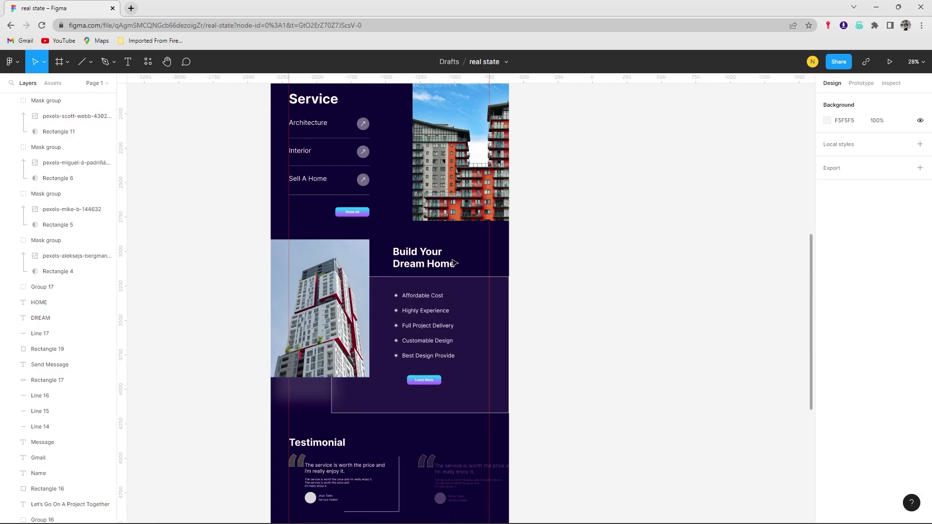
Duplicate the sunset photo from the Apartment row and bring the copy down to the contact section.
scroll(533, 266, "down", 1)
scroll(527, 269, "up", 3)
scroll(437, 252, "up", 1)
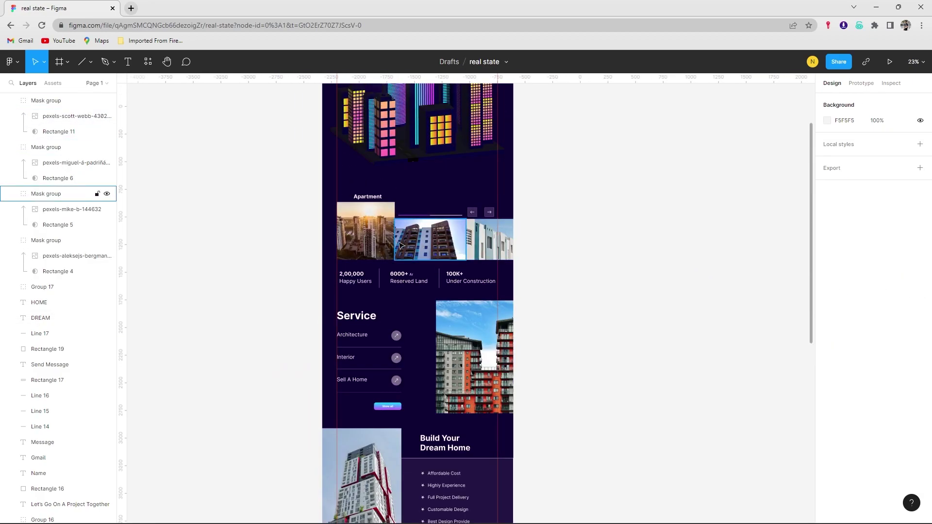
left_click(377, 240)
double_click(369, 238)
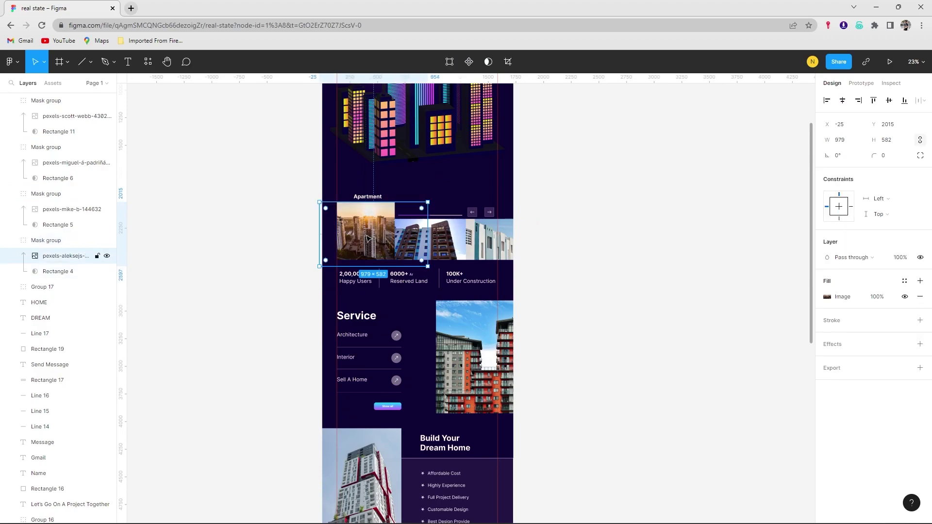
left_click_drag(369, 238, 596, 426)
scroll(596, 427, "down", 3)
scroll(596, 427, "down", 5)
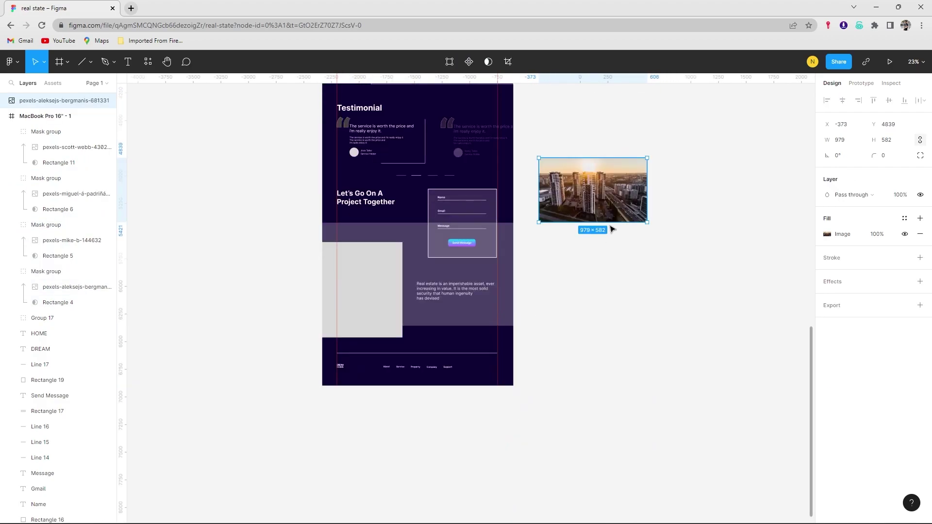
left_click_drag(578, 197, 365, 280)
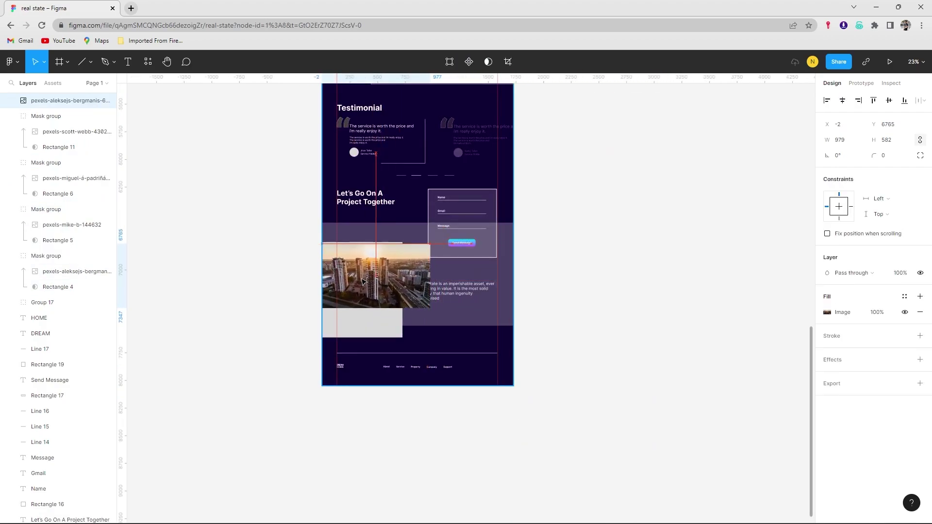
Mask the sunset photo copy into the grey Rectangle 19 placeholder and stretch it taller to fill it.
scroll(354, 277, "up", 2)
scroll(347, 276, "up", 4)
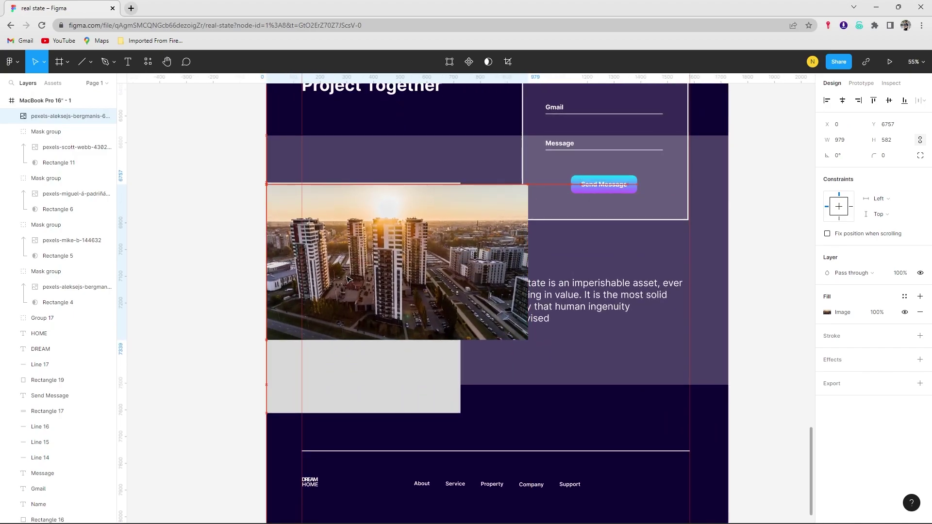
left_click(389, 379, "shift")
key("ctrl+alt+m")
double_click(442, 204)
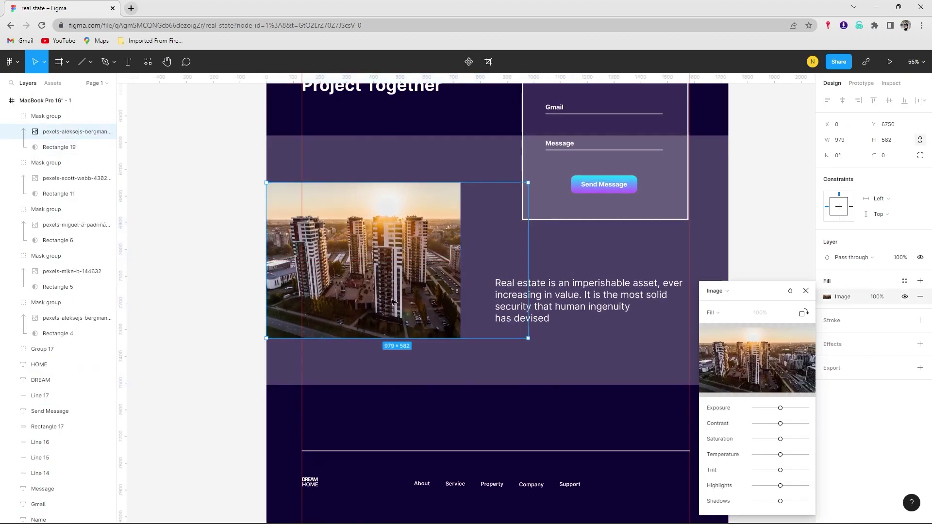
left_click_drag(411, 345, 411, 423)
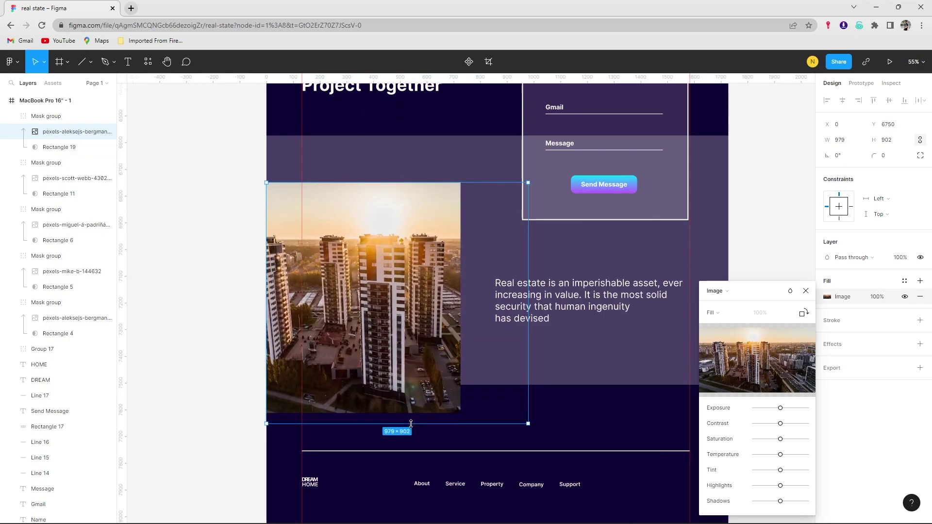
left_click(747, 241)
Preview the whole page frame as a presented prototype.
scroll(437, 292, "down", 5, "ctrl")
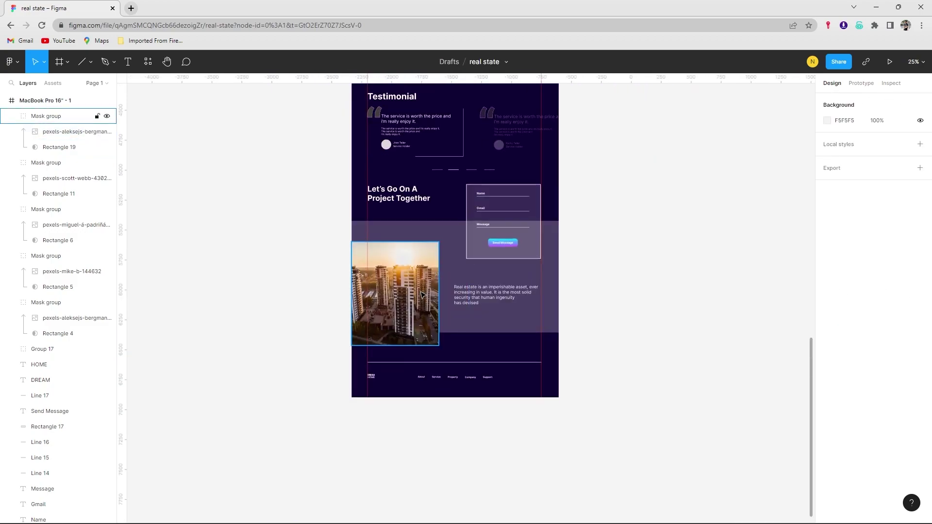
scroll(486, 291, "up", 8)
scroll(495, 292, "up", 8)
scroll(496, 293, "down", 3)
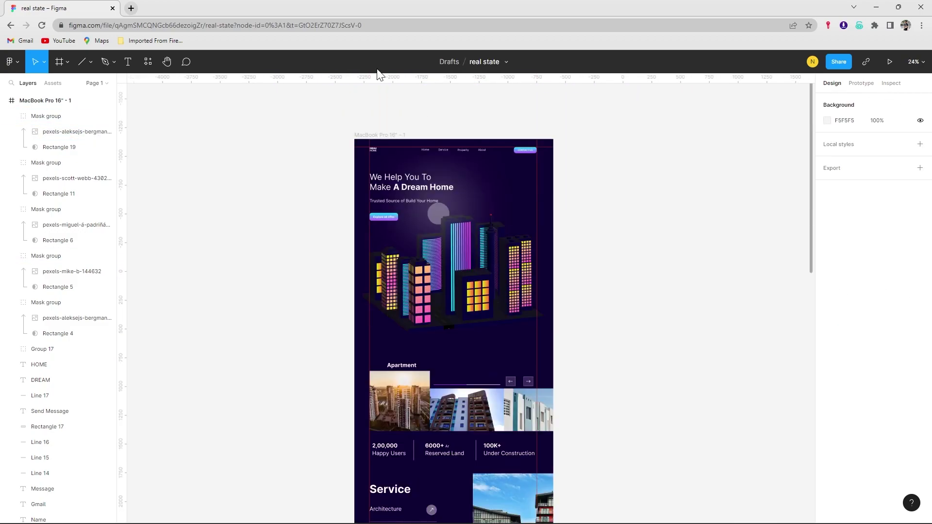
left_click(381, 137)
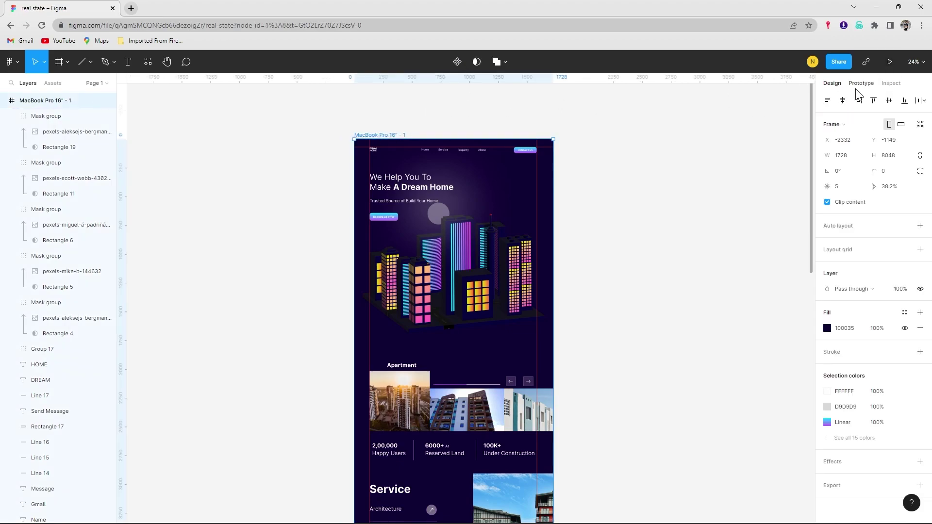
left_click(890, 62)
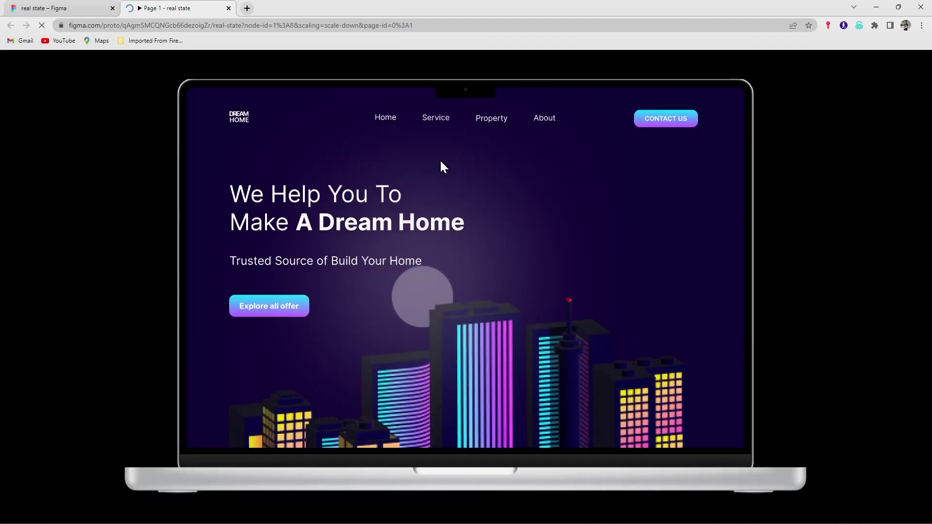
scroll(408, 177, "down", 3)
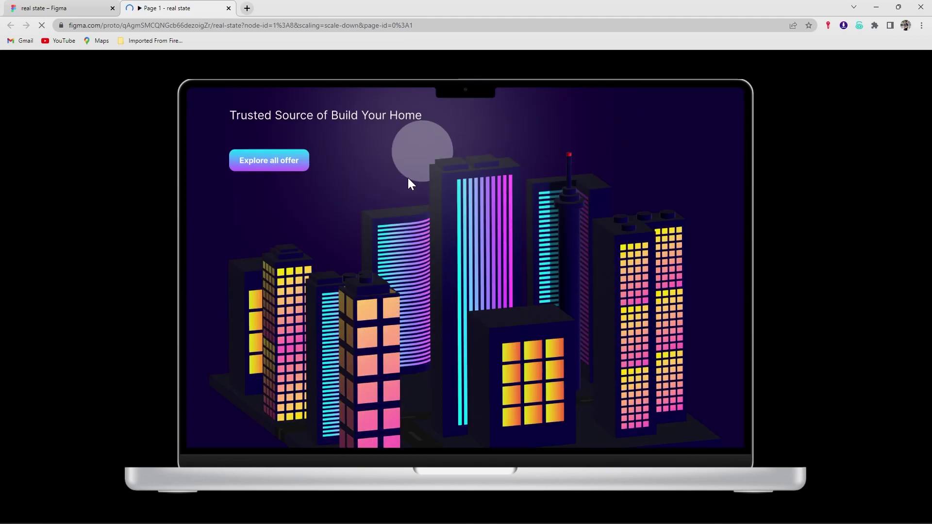
scroll(409, 180, "down", 5)
scroll(410, 182, "down", 4)
scroll(410, 182, "down", 5)
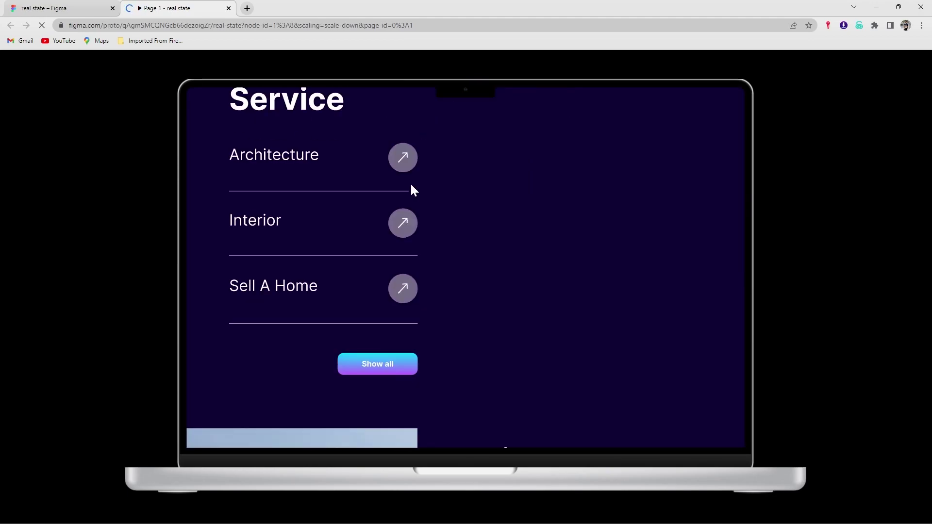
scroll(410, 182, "down", 5)
scroll(411, 185, "down", 3)
scroll(411, 184, "down", 5)
scroll(410, 183, "down", 3)
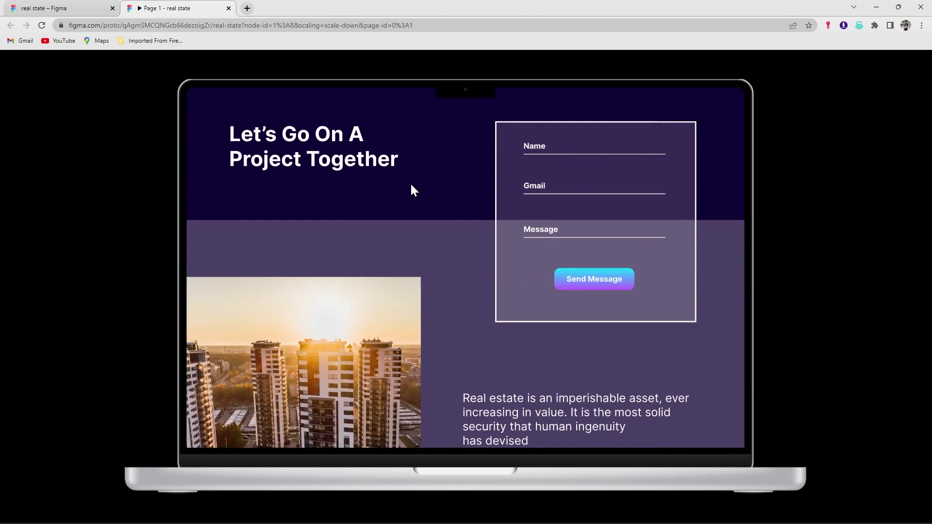
scroll(410, 182, "down", 4)
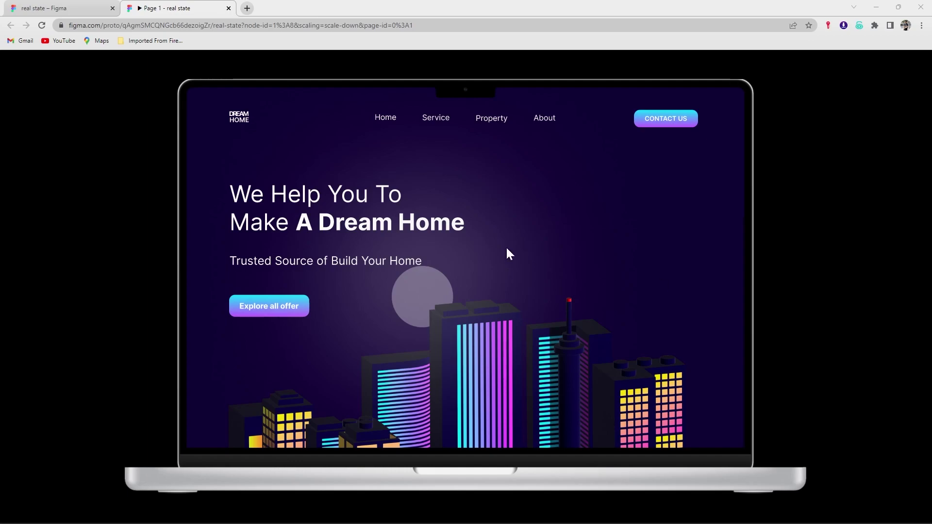
scroll(507, 250, "down", 2)
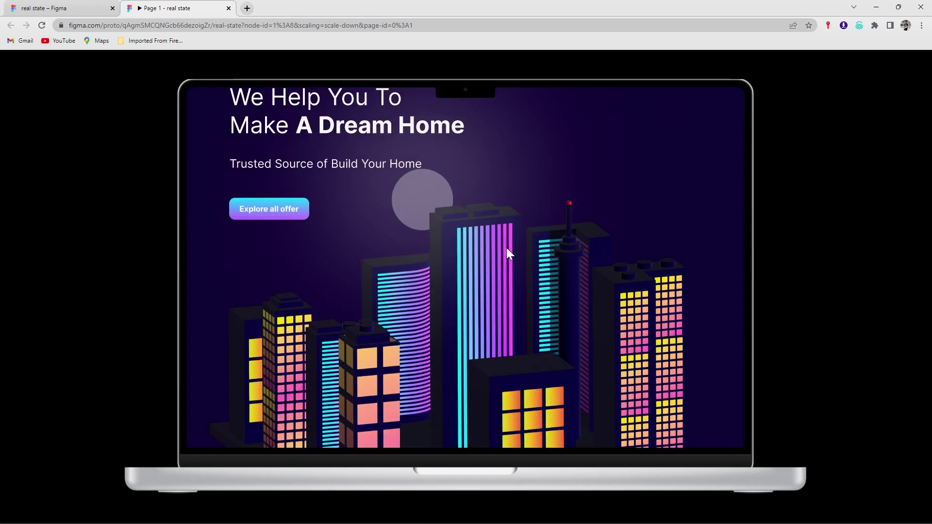
scroll(508, 250, "down", 1)
scroll(507, 251, "down", 2)
scroll(507, 250, "down", 2)
scroll(506, 246, "down", 3)
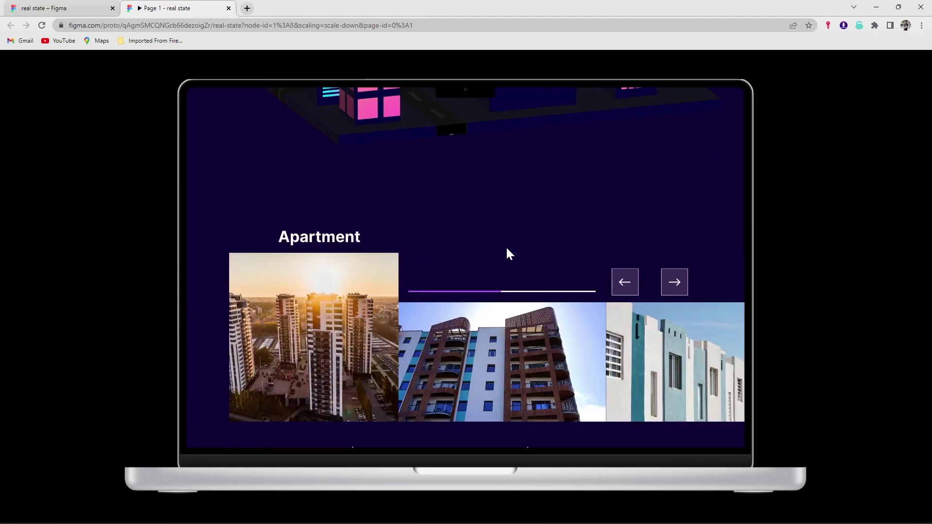
scroll(506, 246, "down", 2)
scroll(506, 246, "down", 2)
scroll(506, 246, "down", 2)
scroll(507, 250, "down", 1)
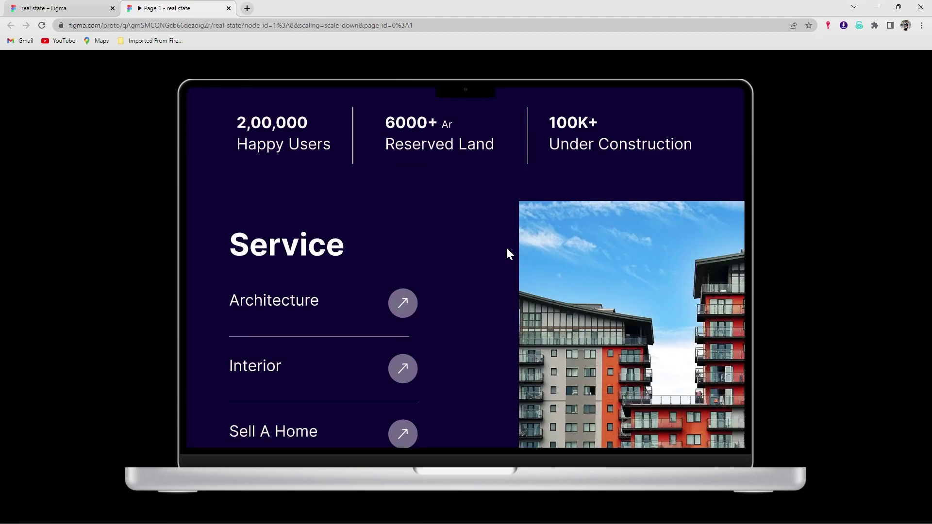
scroll(507, 250, "down", 1)
scroll(507, 250, "down", 2)
scroll(507, 250, "down", 3)
scroll(506, 249, "down", 2)
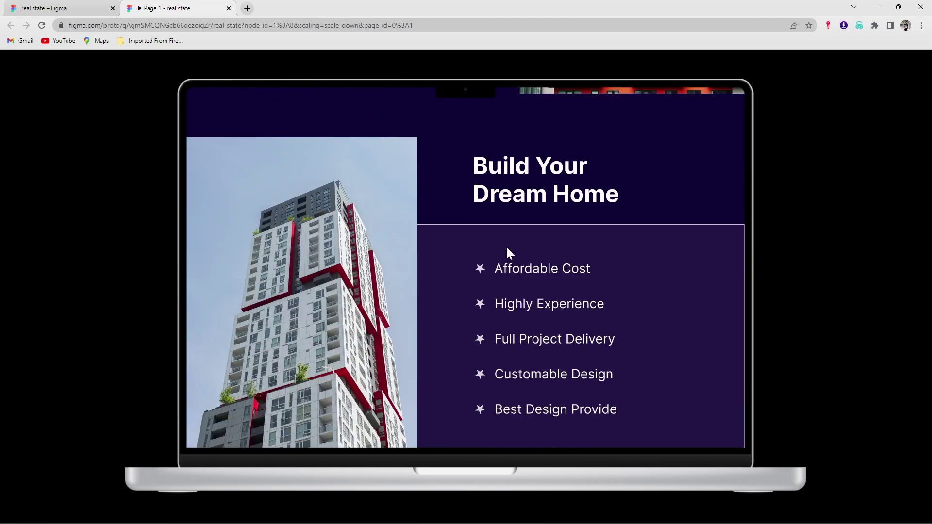
scroll(506, 249, "down", 2)
scroll(506, 249, "down", 1)
scroll(506, 249, "down", 2)
scroll(507, 248, "down", 2)
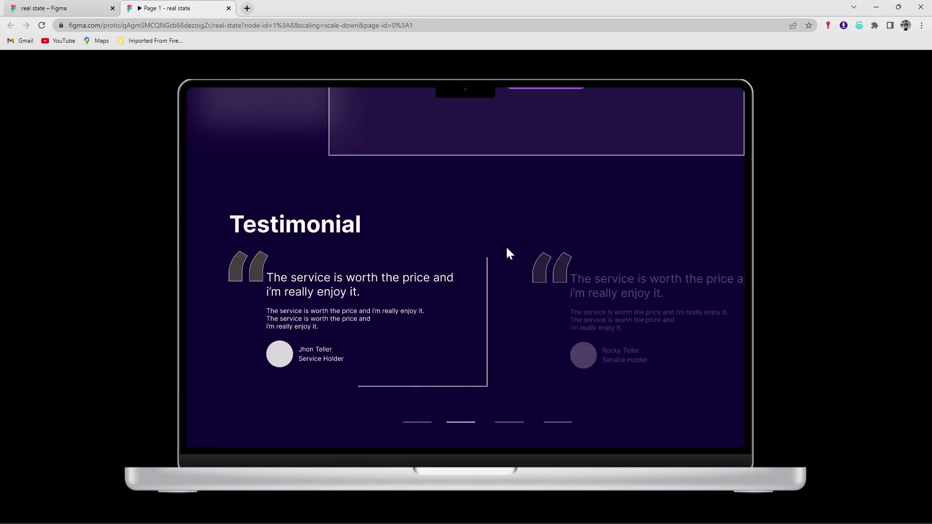
scroll(507, 249, "down", 2)
scroll(507, 249, "down", 2)
scroll(507, 248, "down", 1)
scroll(507, 249, "down", 2)
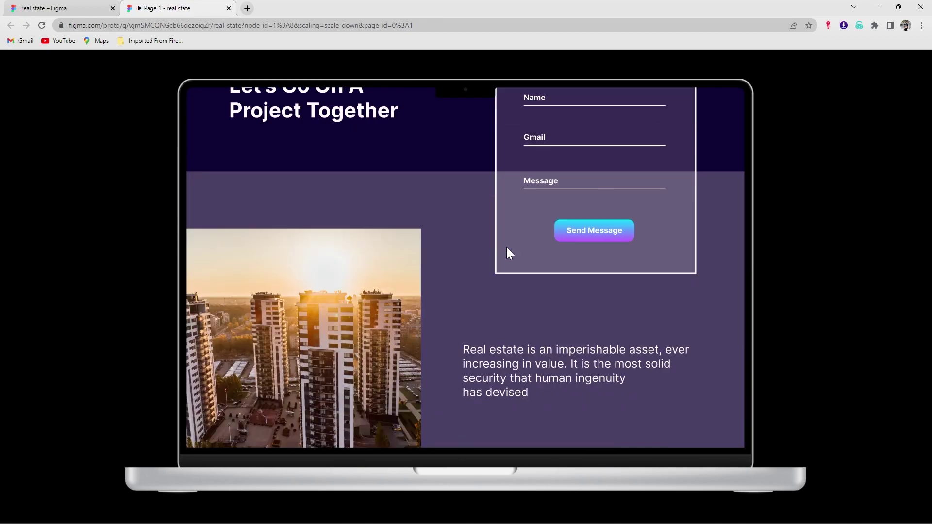
scroll(507, 249, "down", 1)
scroll(507, 249, "down", 2)
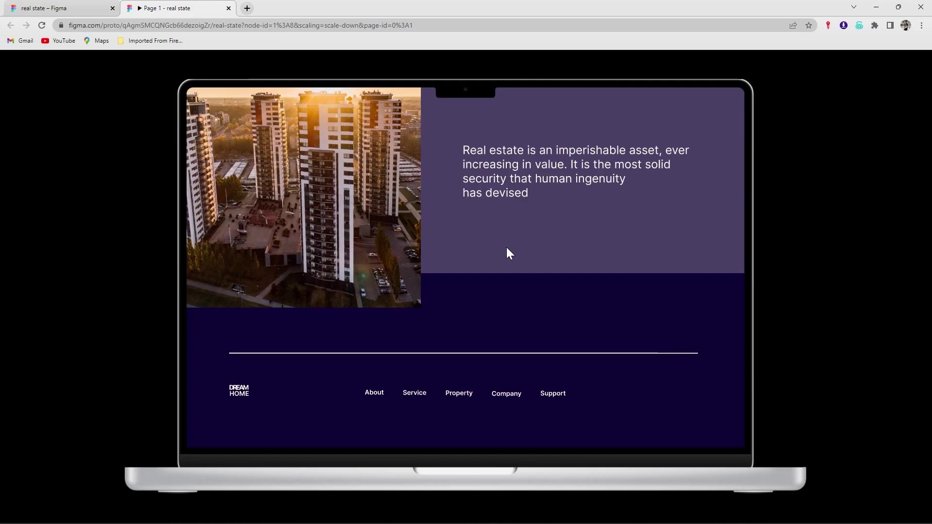
scroll(507, 249, "up", 3)
scroll(507, 249, "up", 4)
scroll(507, 249, "up", 3)
scroll(507, 249, "up", 3)
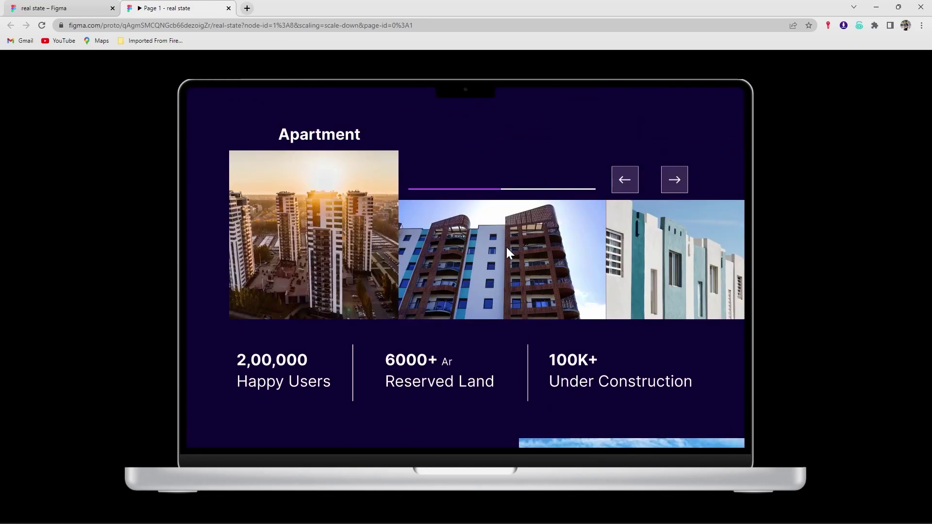
scroll(506, 249, "up", 3)
scroll(506, 248, "up", 3)
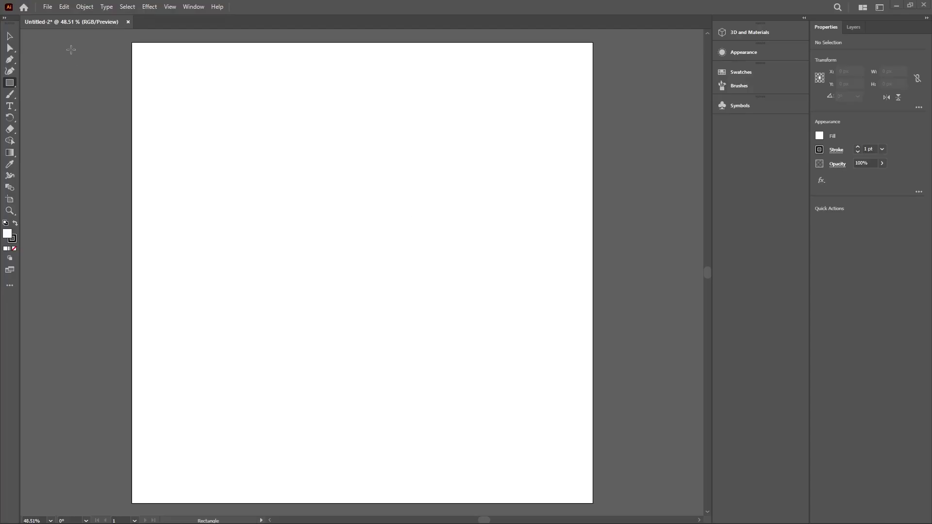
Draw a 1000 px artboard-covering square filled #100035, then a 620 px square on top.
left_click_drag(131, 42, 593, 503)
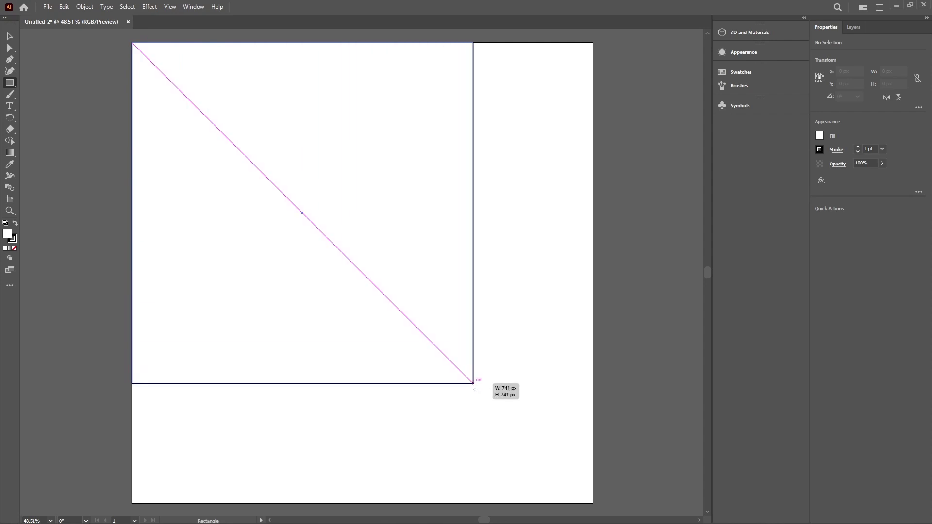
left_click(820, 137)
left_click(774, 154)
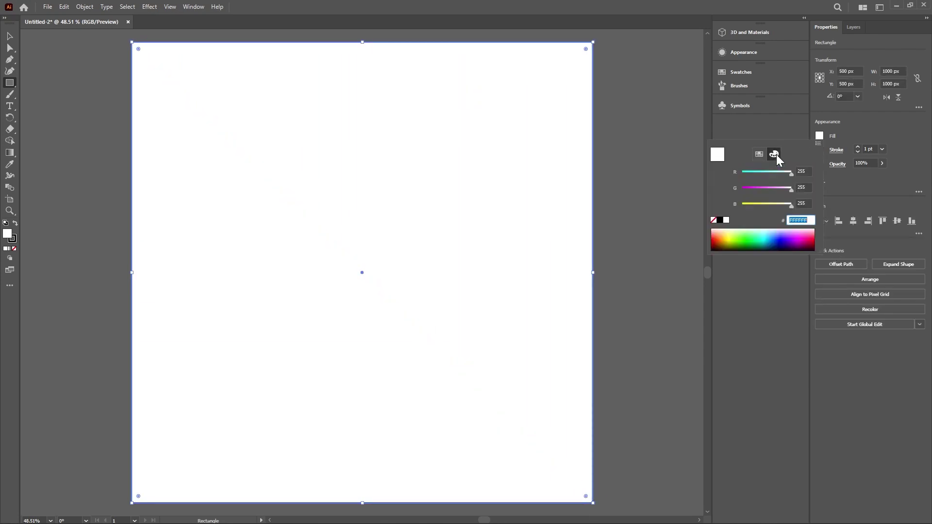
left_click_drag(785, 239, 791, 247)
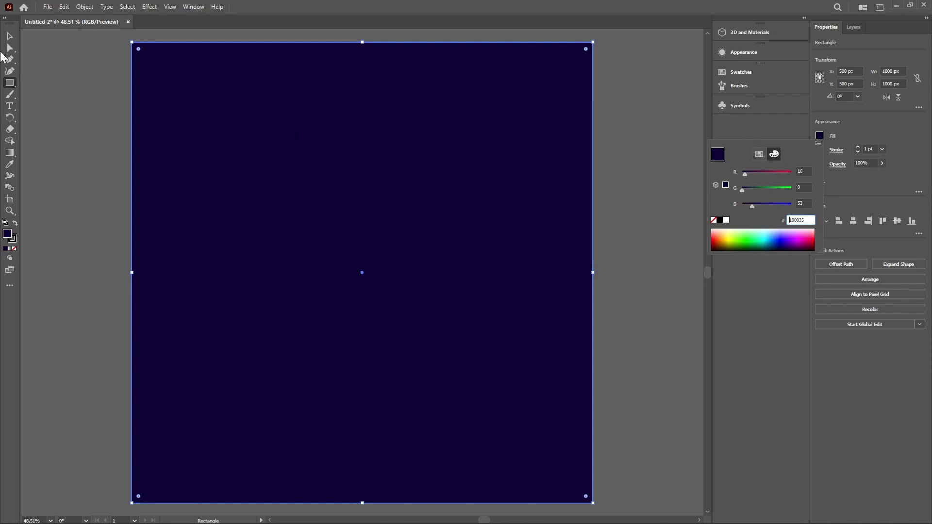
key("Return")
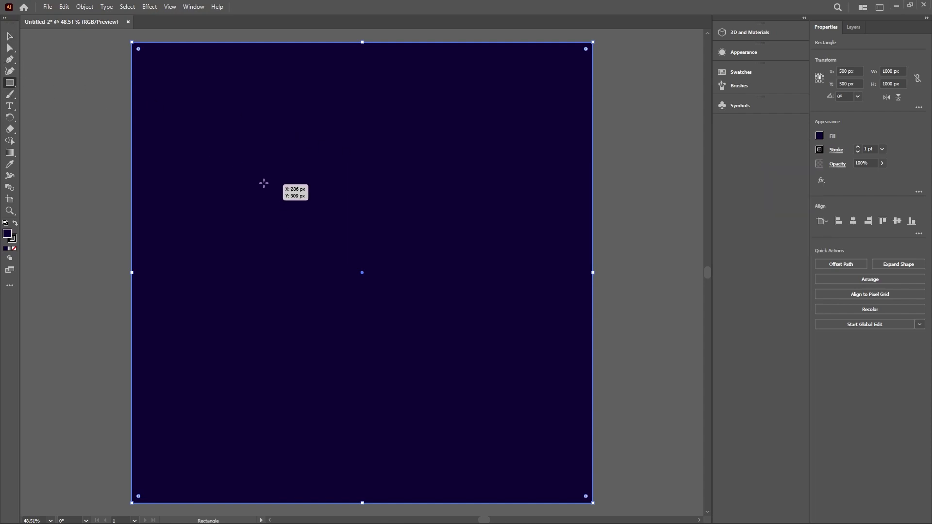
left_click_drag(241, 219, 528, 371)
left_click(10, 37)
Center the square, remove its stroke and give it a brighter indigo swatch fill.
left_click_drag(358, 308, 326, 234)
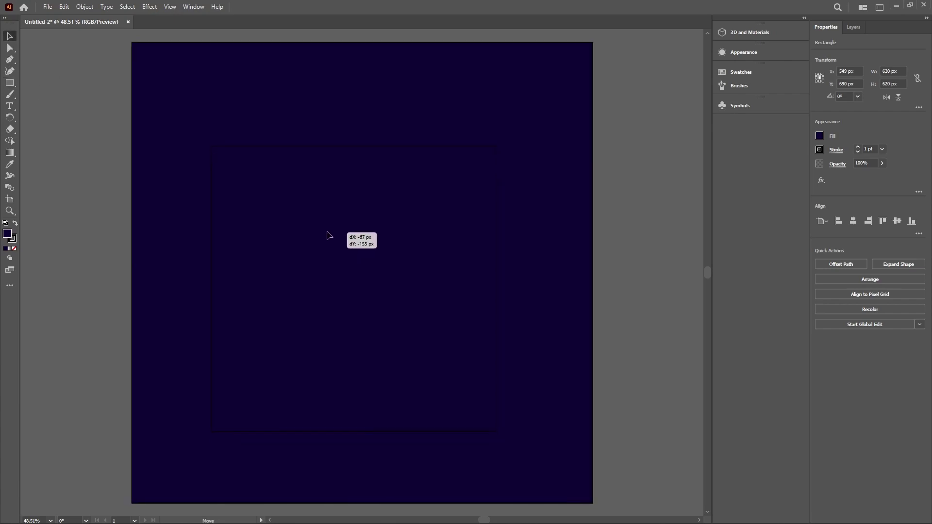
left_click(820, 149)
left_click(715, 188)
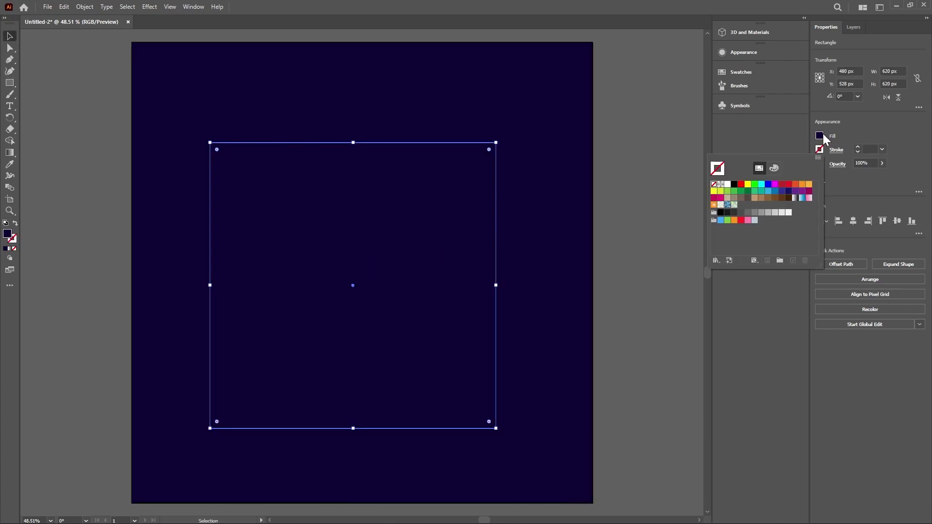
left_click(774, 154)
left_click(760, 154)
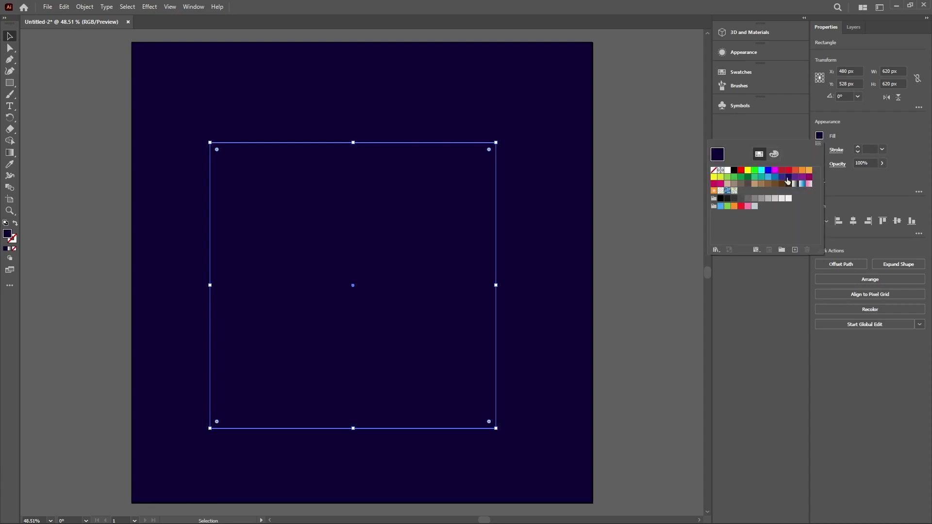
left_click(787, 178)
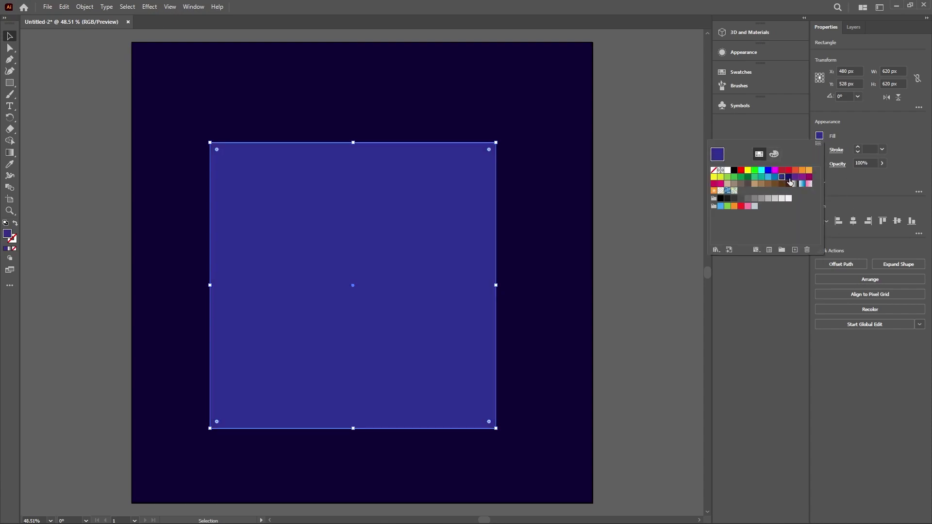
Extrude the square in 3D with the Off-Axis Top rotation preset and nudge it down.
left_click(748, 32)
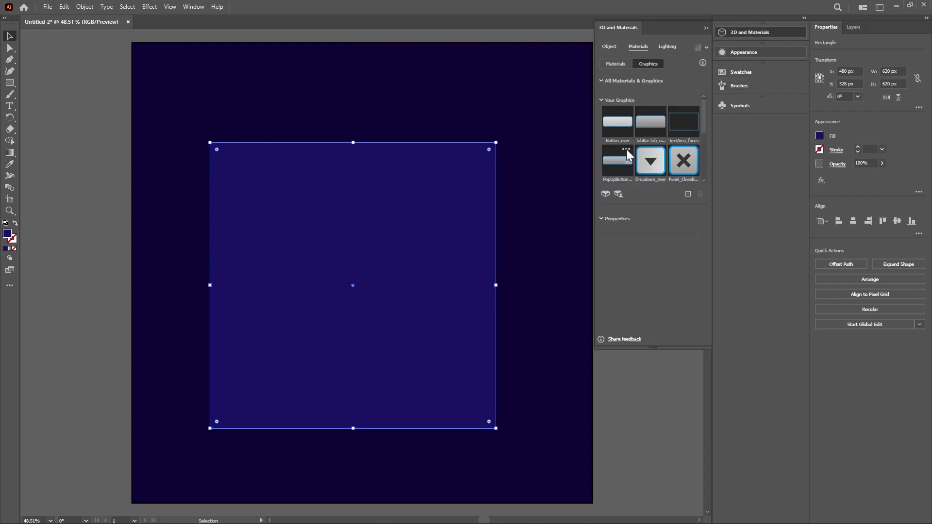
left_click(635, 85)
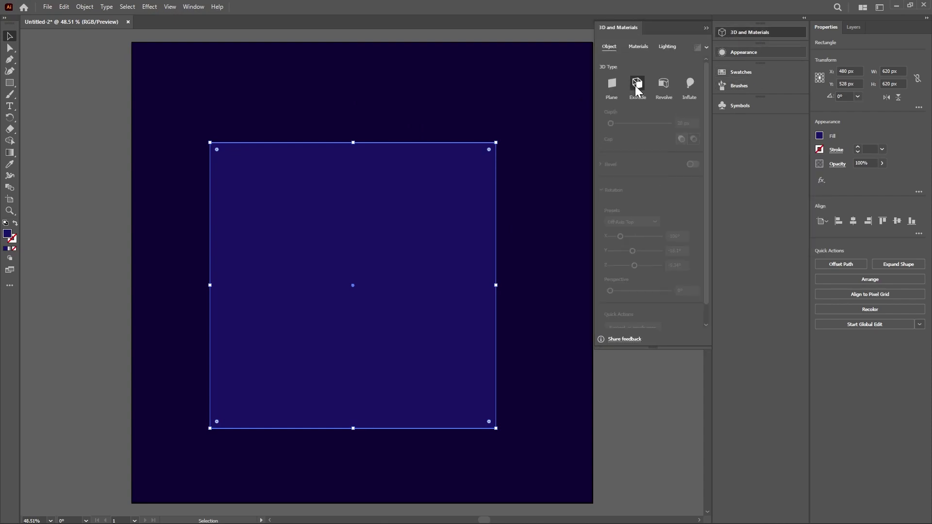
left_click(626, 223)
left_click(630, 355)
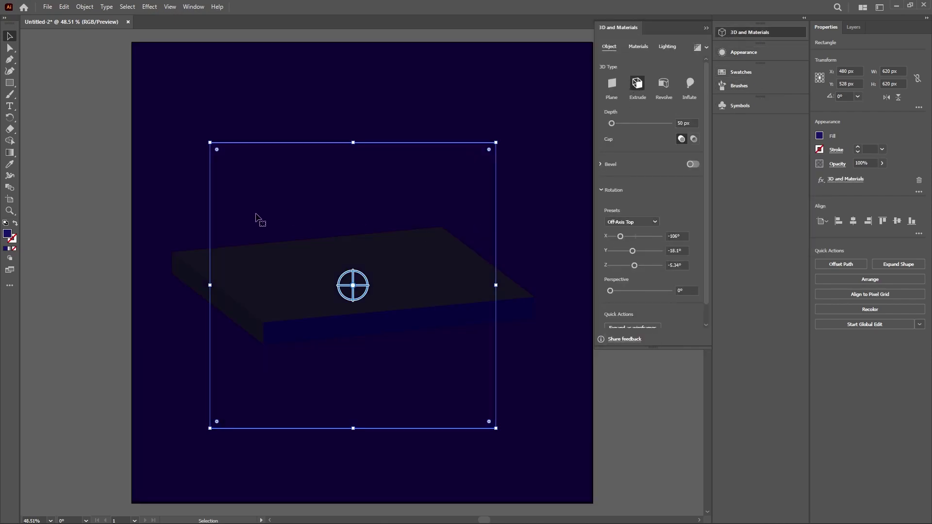
left_click(707, 28)
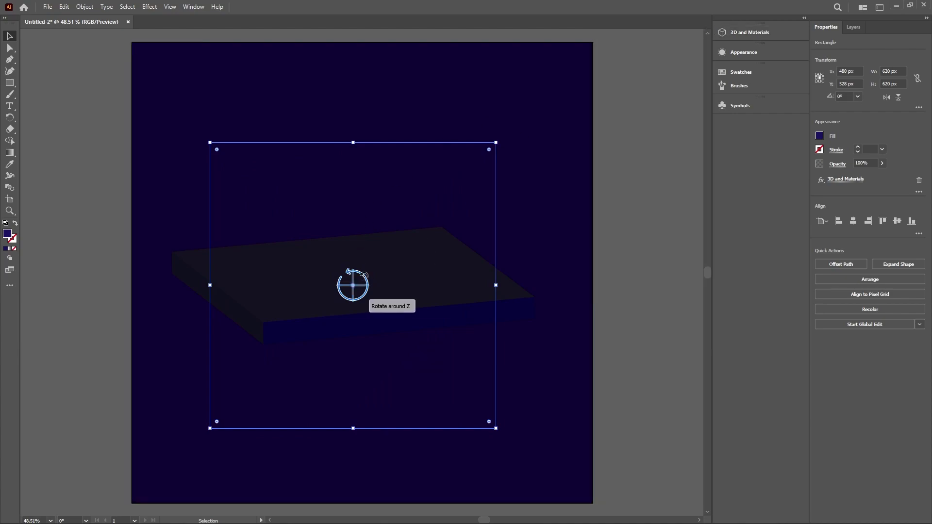
left_click_drag(276, 284, 286, 336)
Set the slab's extrusion depth to 20 px and enlarge it to 724 px across the artboard.
left_click(743, 33)
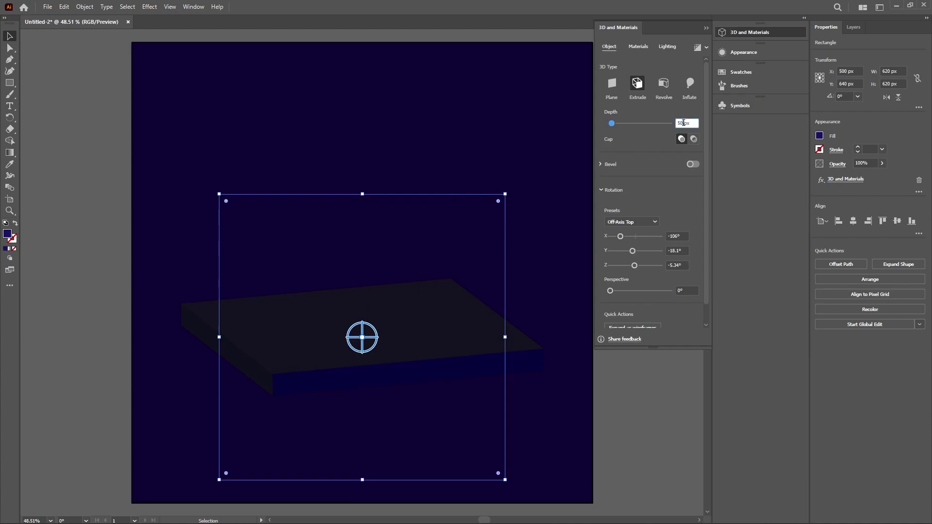
type("20")
key("Return")
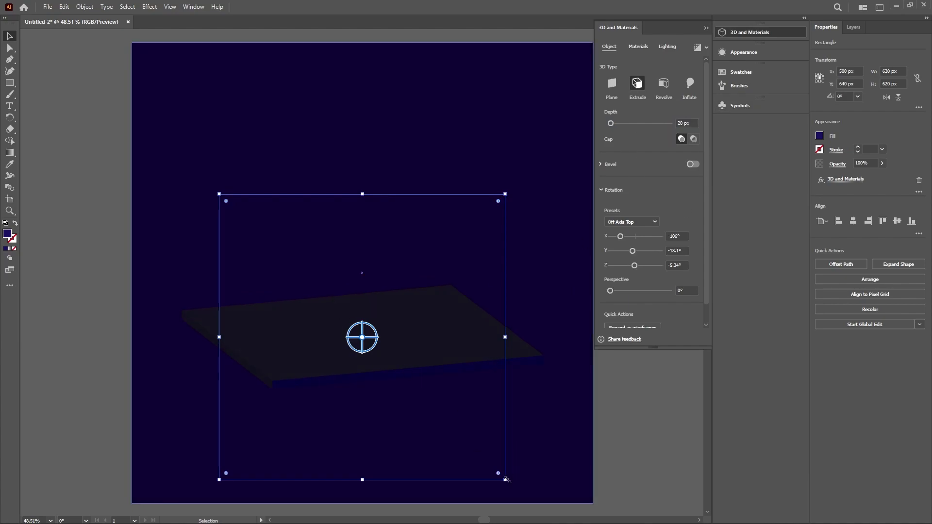
left_click_drag(505, 480, 522, 496)
left_click_drag(357, 371, 349, 347)
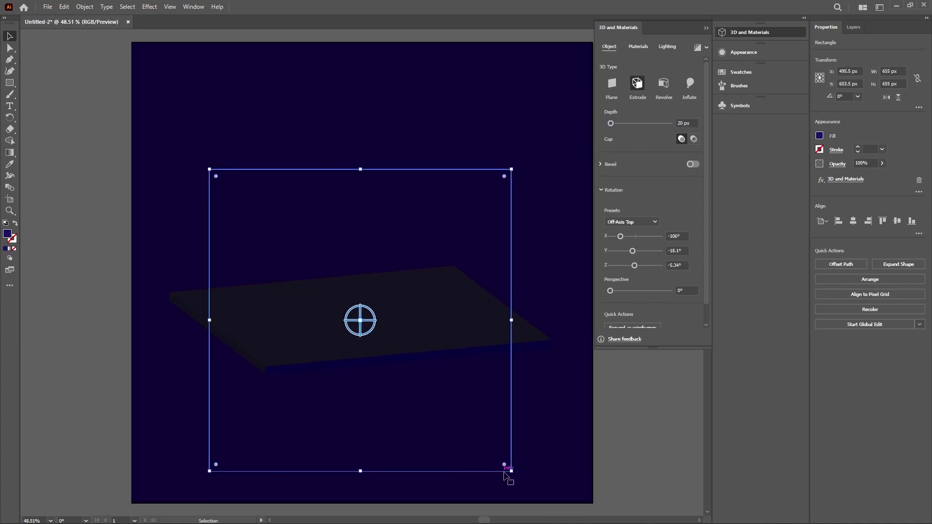
left_click_drag(506, 470, 542, 500)
left_click_drag(368, 367, 353, 370)
Draw a 72 px square, extrude it Off-Axis Top at 294 px depth, and set it on the slab.
left_click(9, 83)
left_click_drag(244, 239, 278, 272)
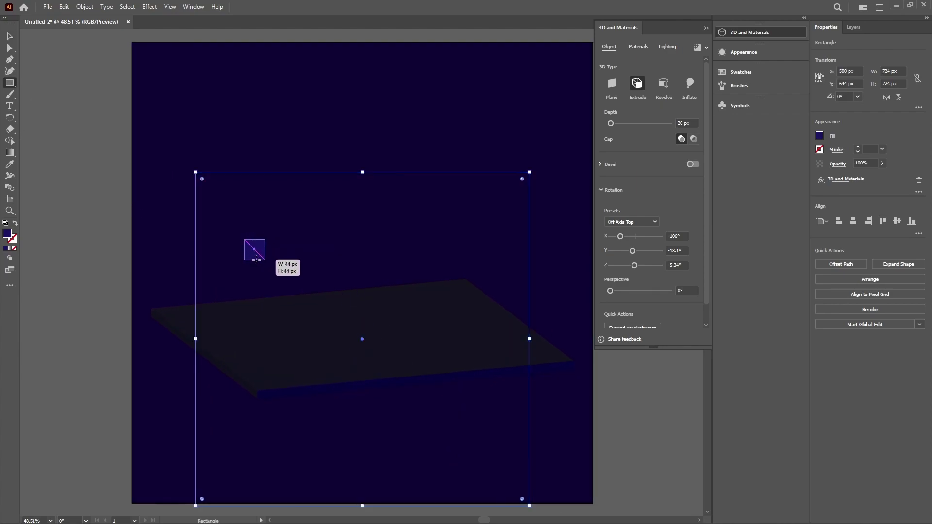
left_click(636, 84)
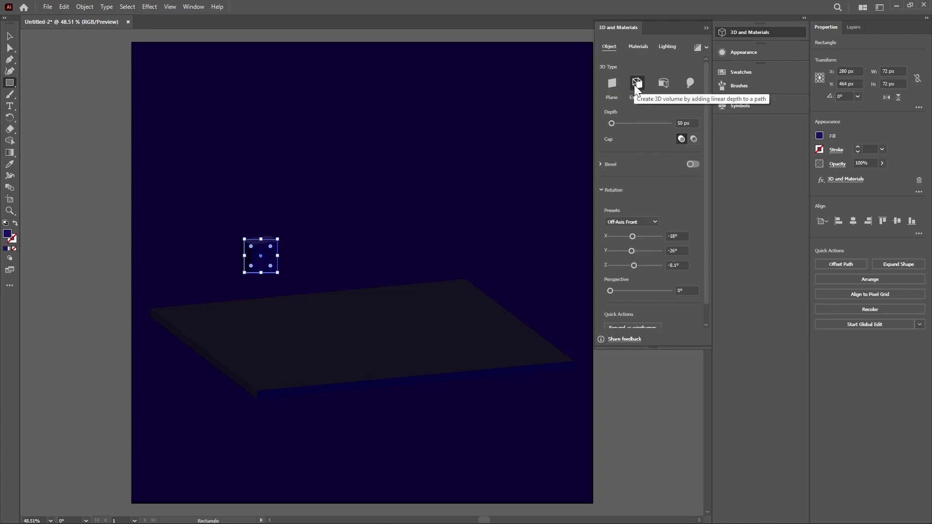
left_click(631, 222)
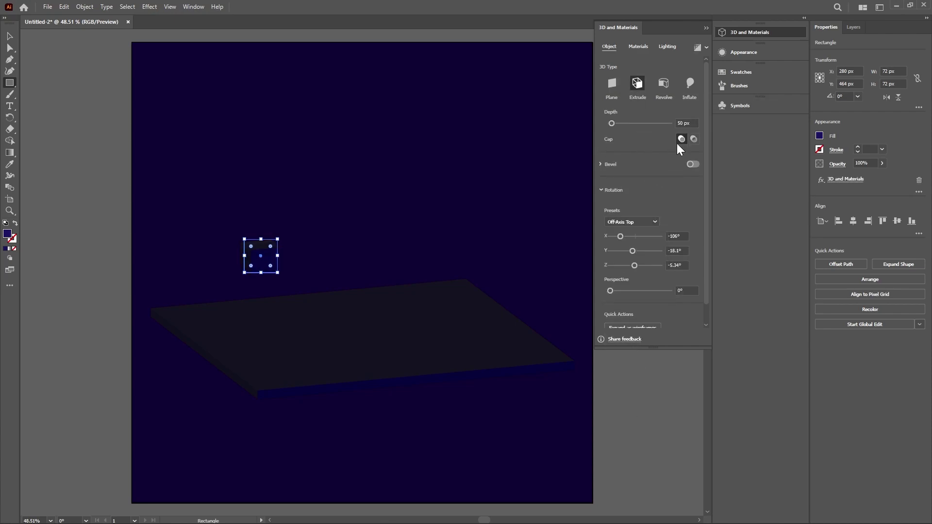
left_click_drag(619, 124, 623, 121)
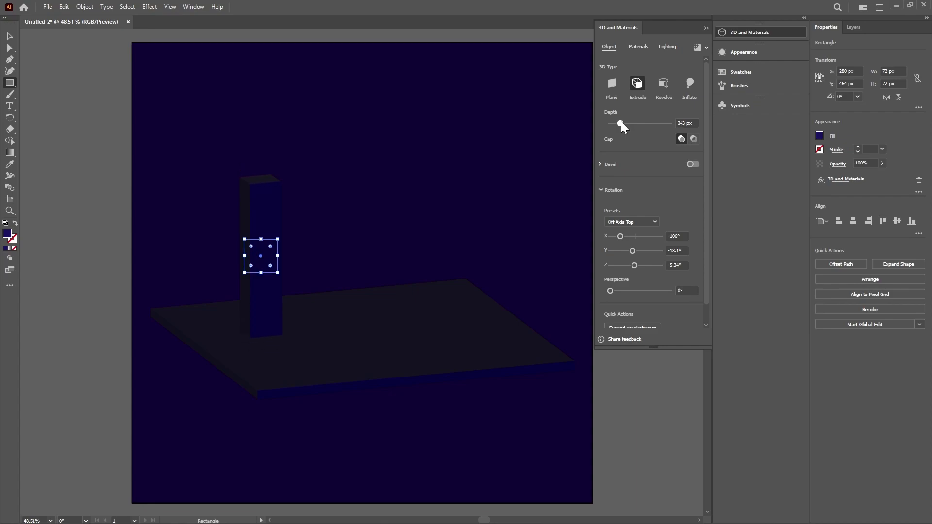
left_click_drag(622, 122, 619, 124)
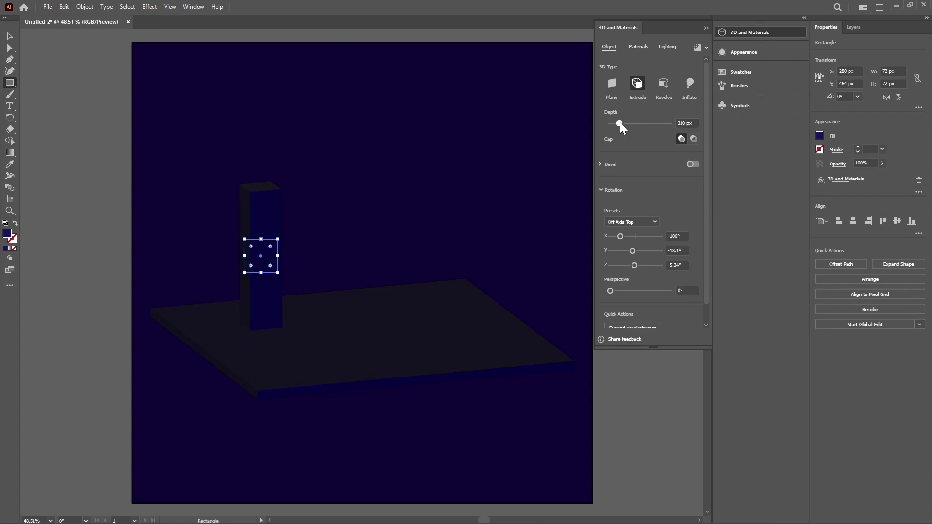
left_click(9, 37)
left_click_drag(262, 208, 272, 266)
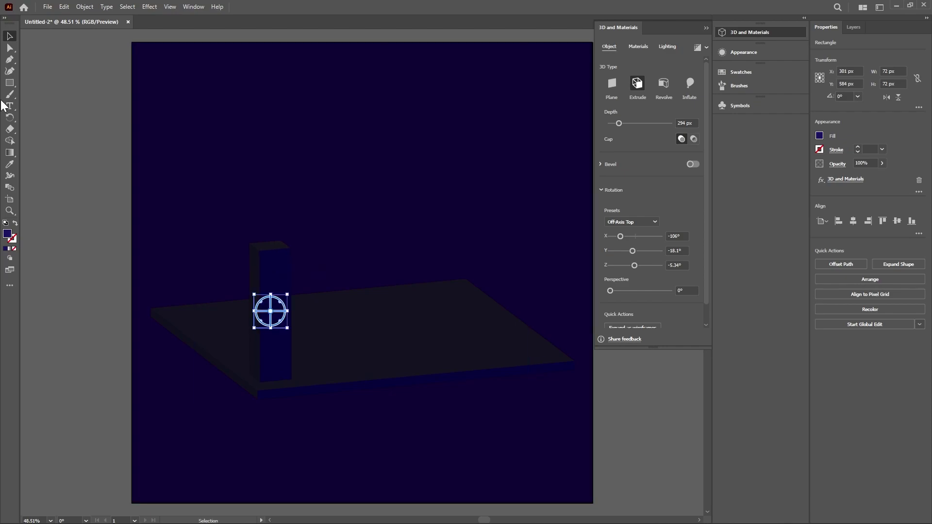
Place a copy of the tower square on the tower top with 50 px depth.
scroll(274, 229, "up", 5)
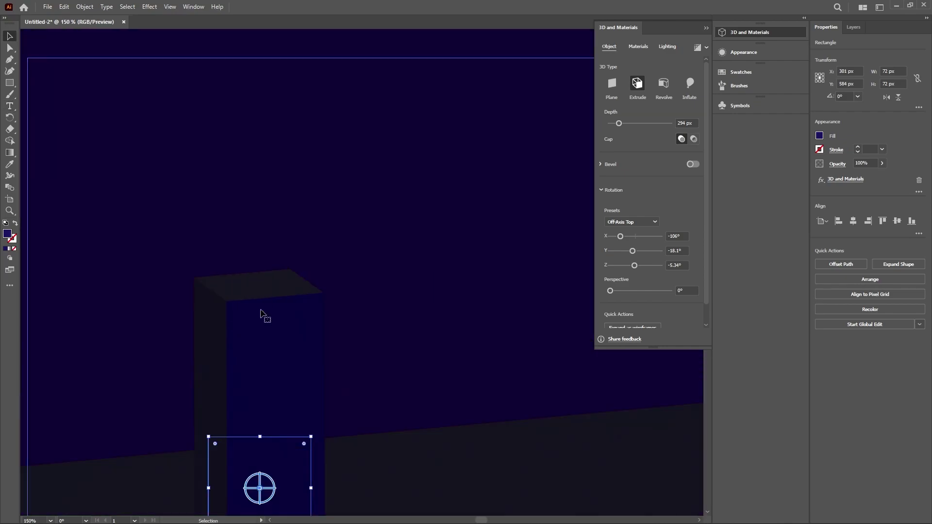
left_click_drag(259, 335, 263, 214)
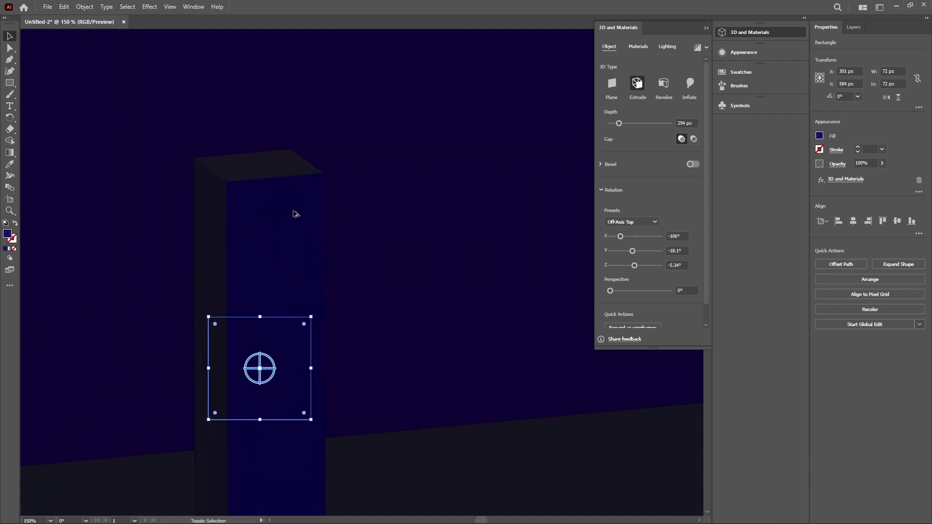
left_click_drag(619, 123, 613, 123)
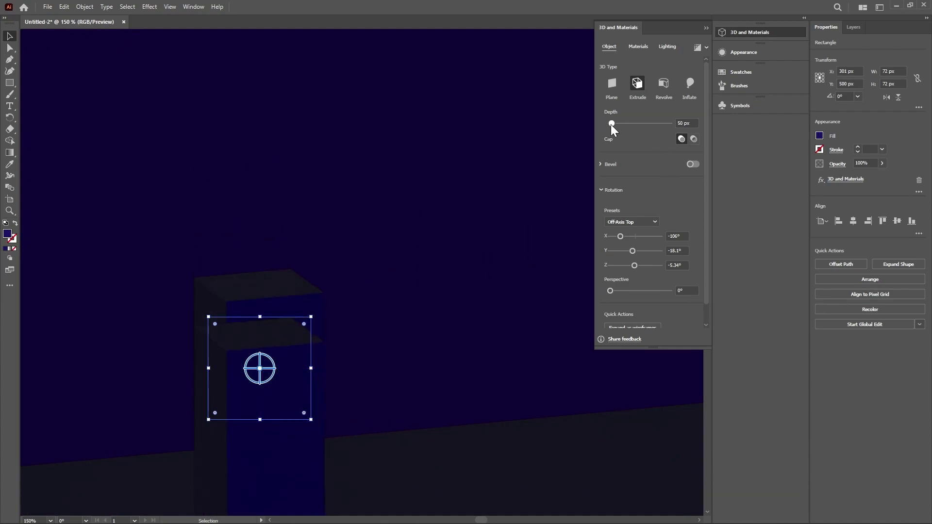
left_click_drag(291, 365, 290, 243)
left_click_drag(204, 194, 289, 275)
key("ctrl+z")
key("ctrl+z")
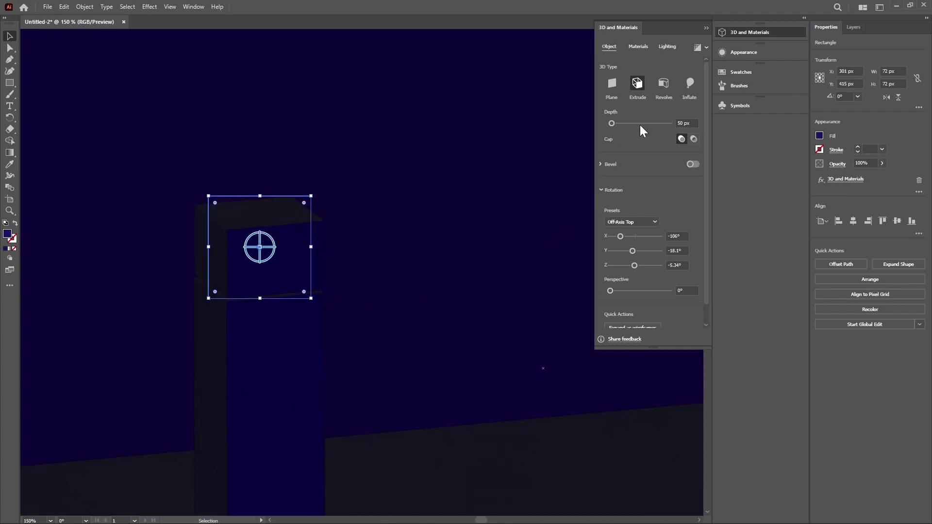
Thin the crown slab's depth to 20 px, then 10 px.
type("20")
key("Return")
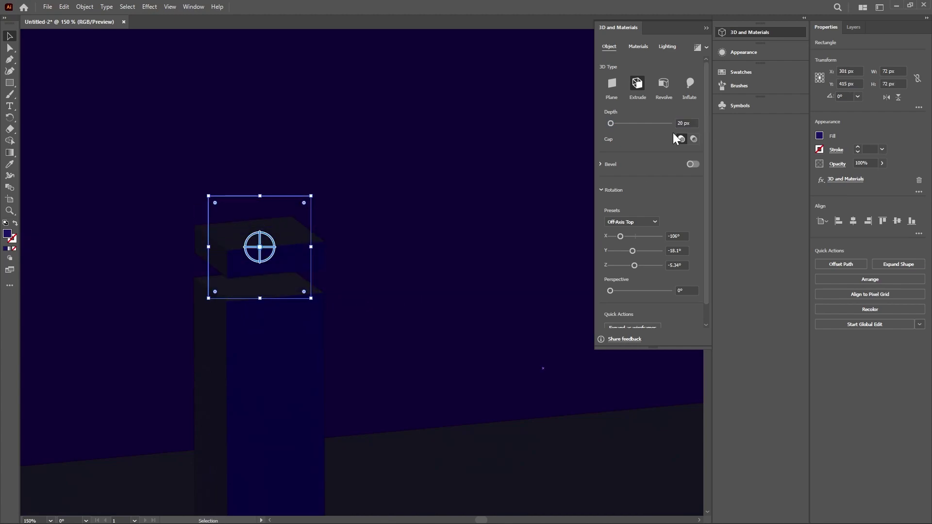
double_click(682, 123)
type("10")
key("Return")
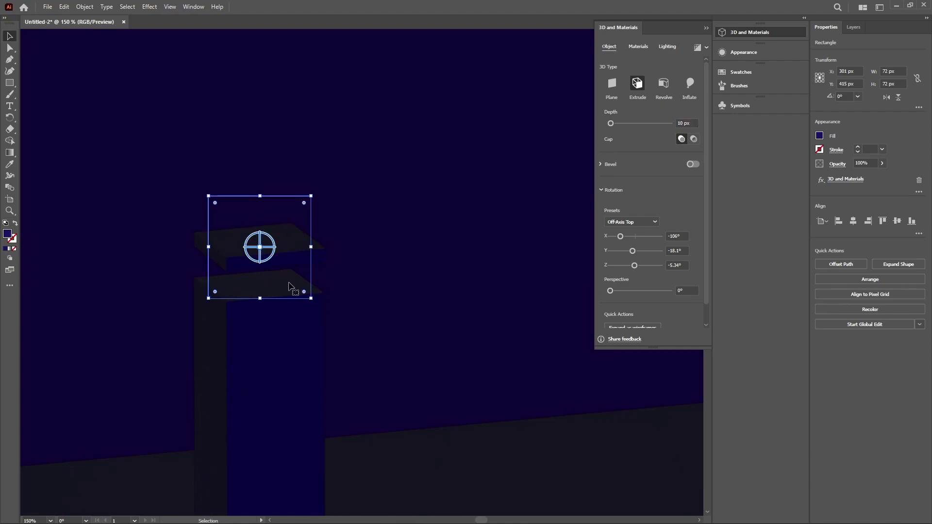
Add a smaller 47 px tier at 5 px depth and an even smaller tier above it.
mouse_move(310, 299)
left_mouse_down()
mouse_move(275, 262)
mouse_move(274, 274)
left_mouse_up()
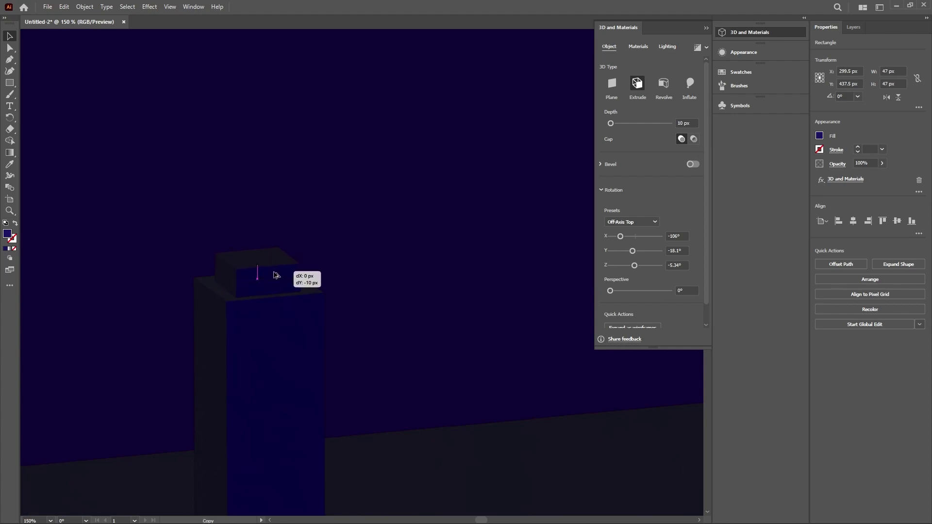
left_click(683, 122)
type("5")
key("Return")
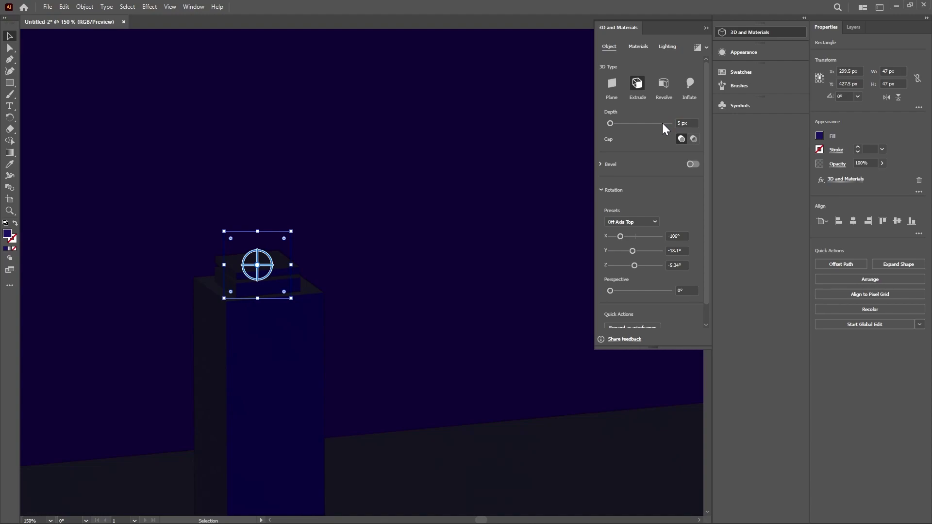
left_click_drag(224, 232, 278, 267)
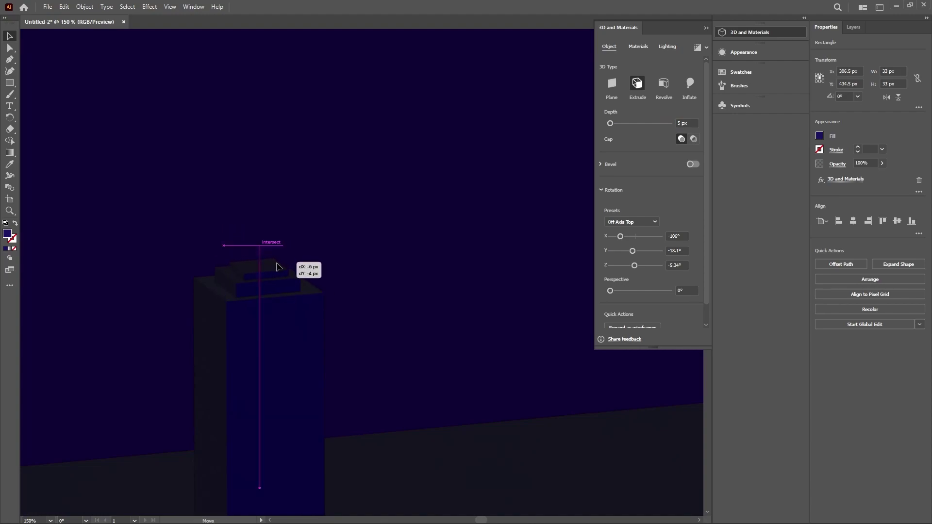
left_click(346, 241)
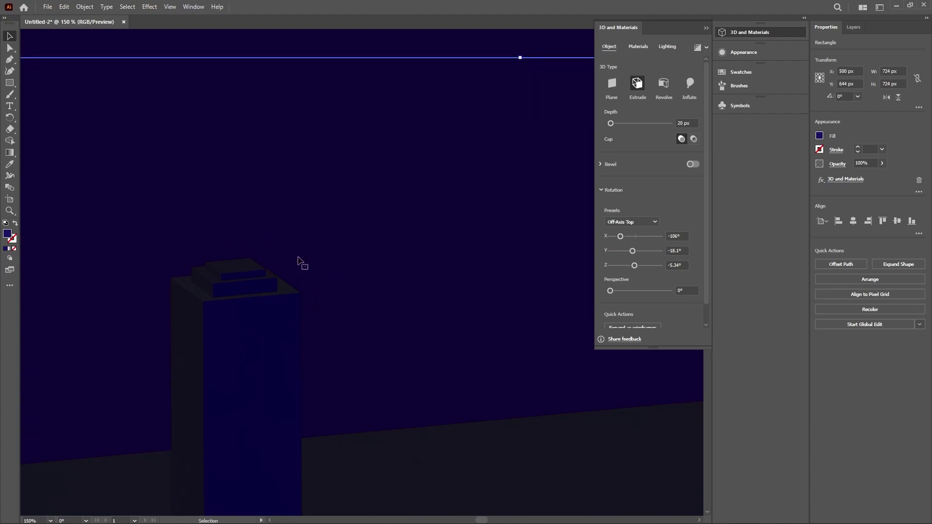
Draw a 16 px square above the scene and give it a gradient fill.
scroll(298, 264, "down", 3)
scroll(295, 261, "down", 5)
scroll(373, 243, "up", 5)
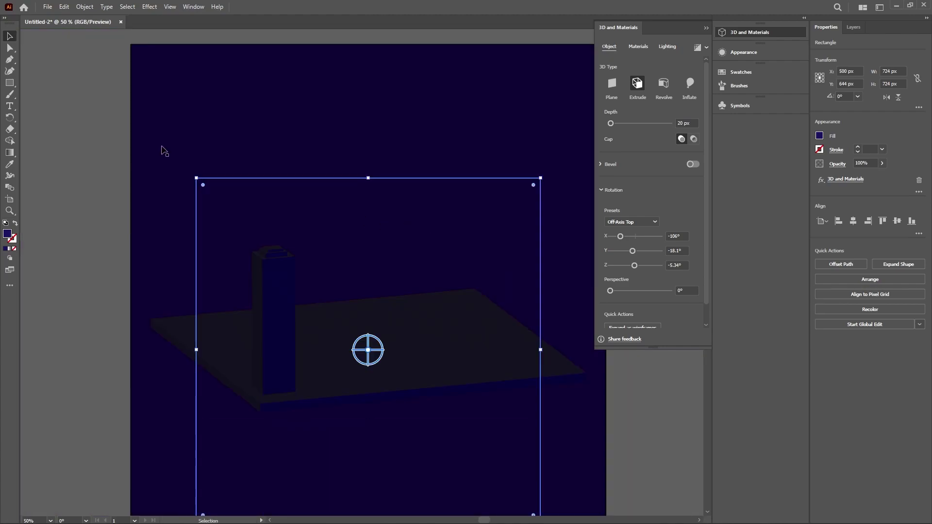
left_click(10, 83)
left_click_drag(337, 72, 343, 80)
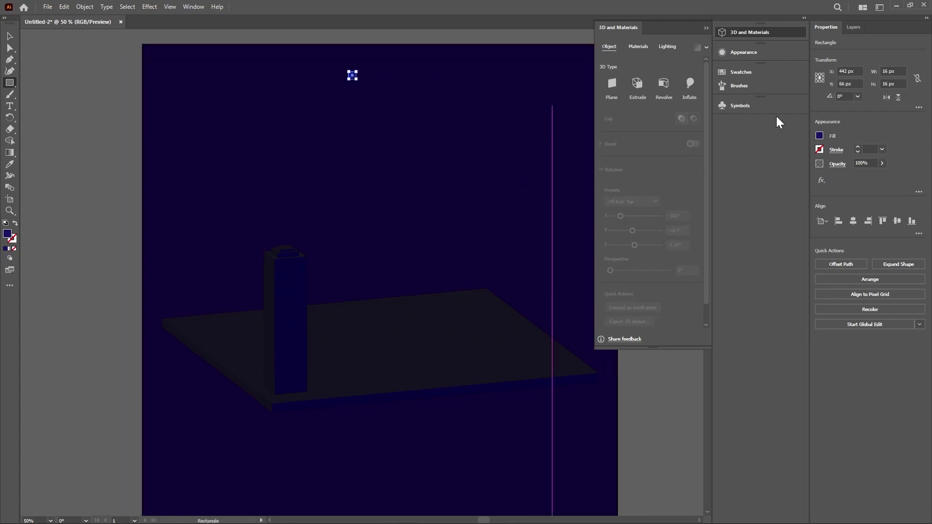
left_click(820, 136)
key("Escape")
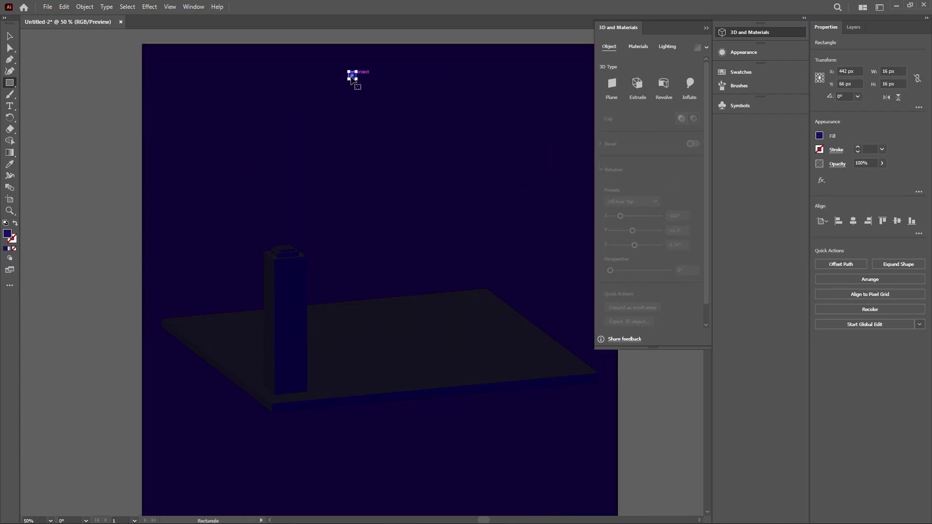
left_click(9, 152)
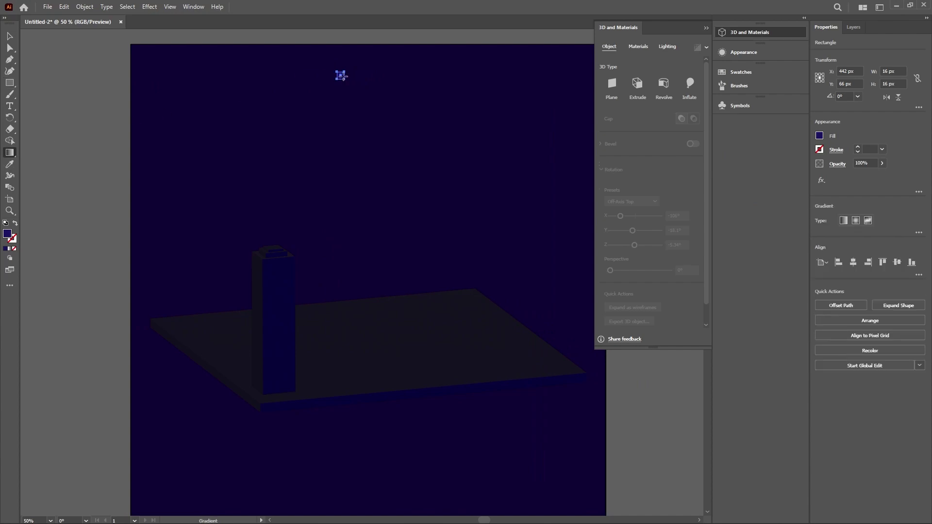
left_click(341, 75)
Set the gradient stops to yellow on the left and magenta on the right.
scroll(340, 68, "up", 4)
left_click(333, 104)
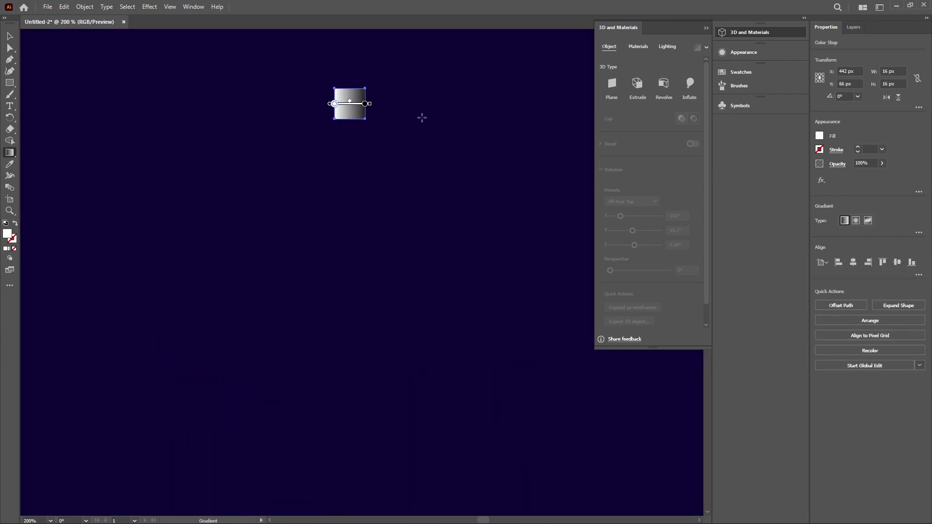
left_click(820, 136)
left_click(752, 174)
key("Escape")
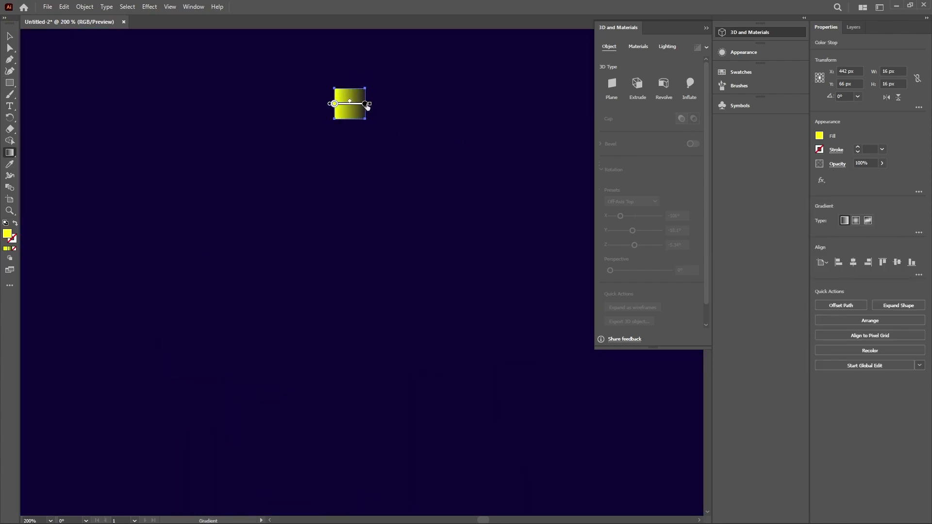
left_click(367, 104)
left_click(819, 136)
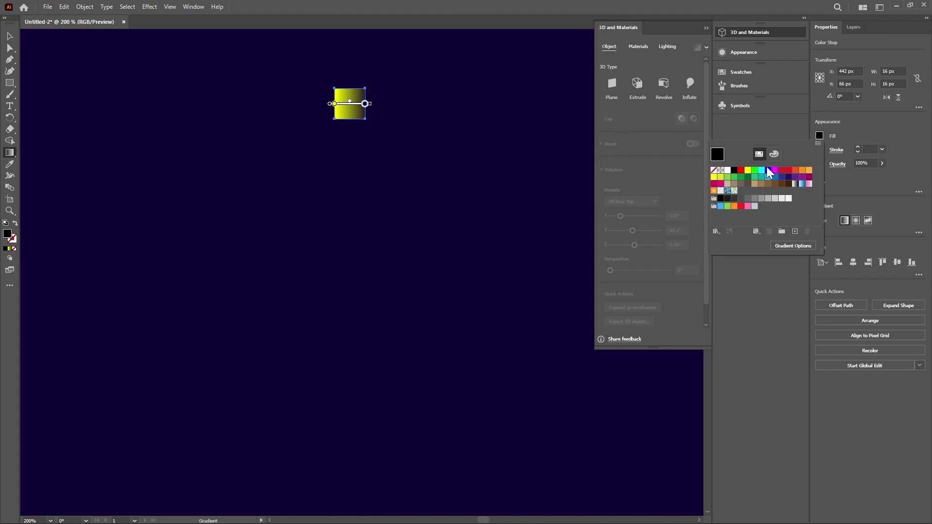
left_click(774, 170)
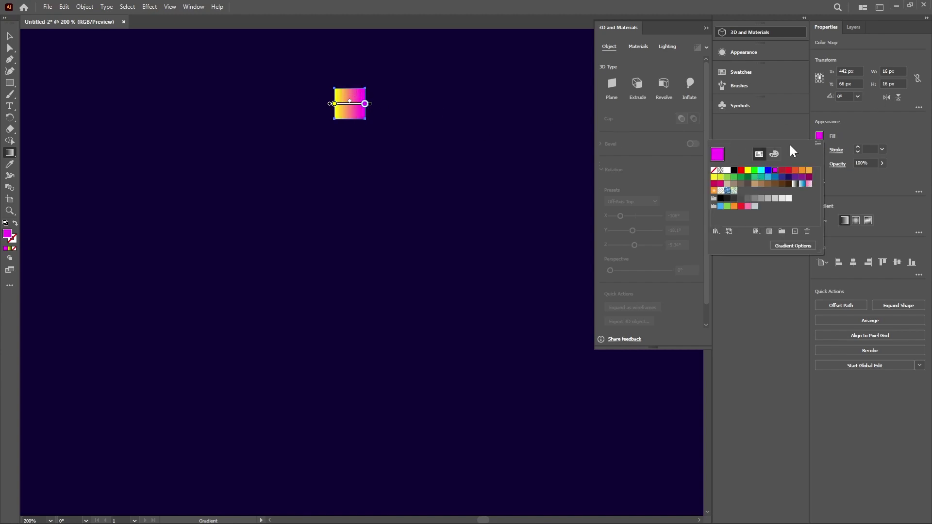
key("Escape")
Duplicate the gradient square to the right to form a row of four.
key("v")
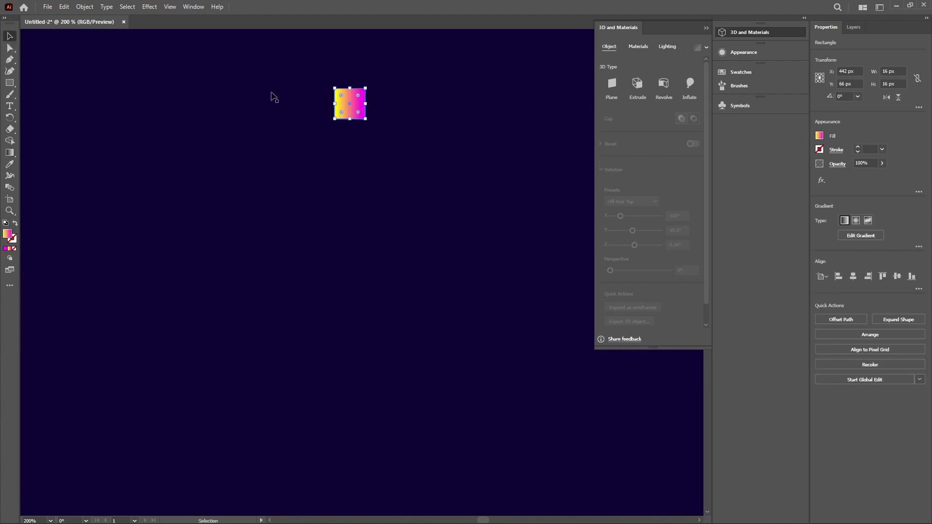
left_click_drag(341, 109, 472, 109)
left_click(480, 116)
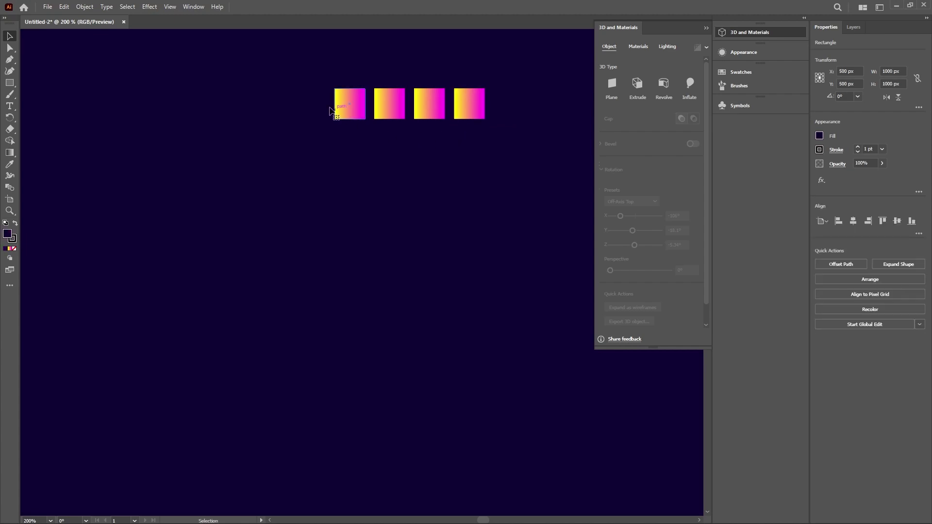
Copy the row of gradient squares downward and repeat to build eight rows.
left_click(853, 27)
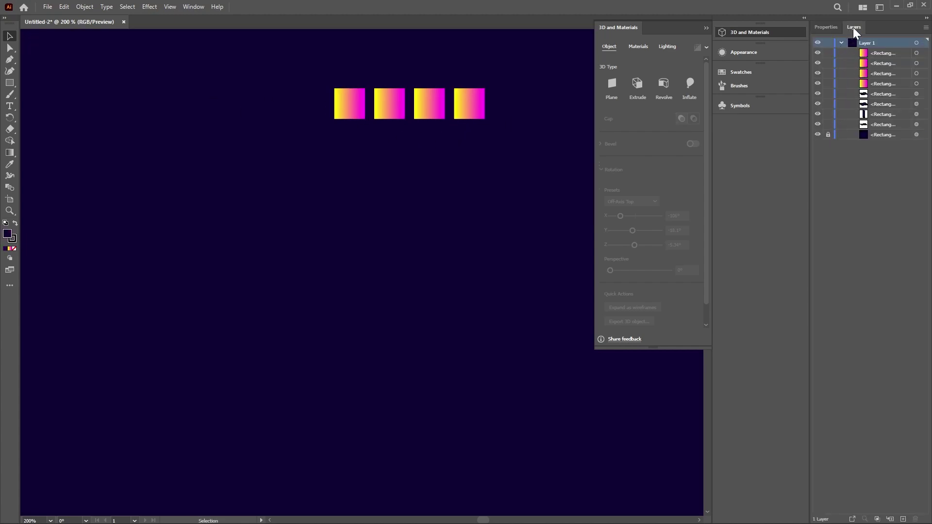
left_click_drag(314, 73, 504, 136)
left_click_drag(430, 108, 430, 154)
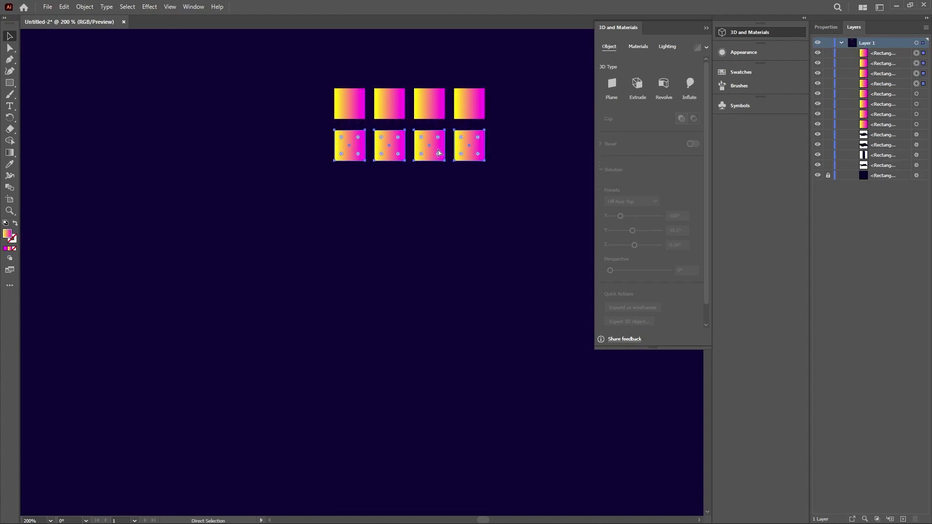
key("ctrl+d")
key("ctrl+d")
key("ctrl+d")
key("ctrl+d")
key("ctrl+d")
key("ctrl+d")
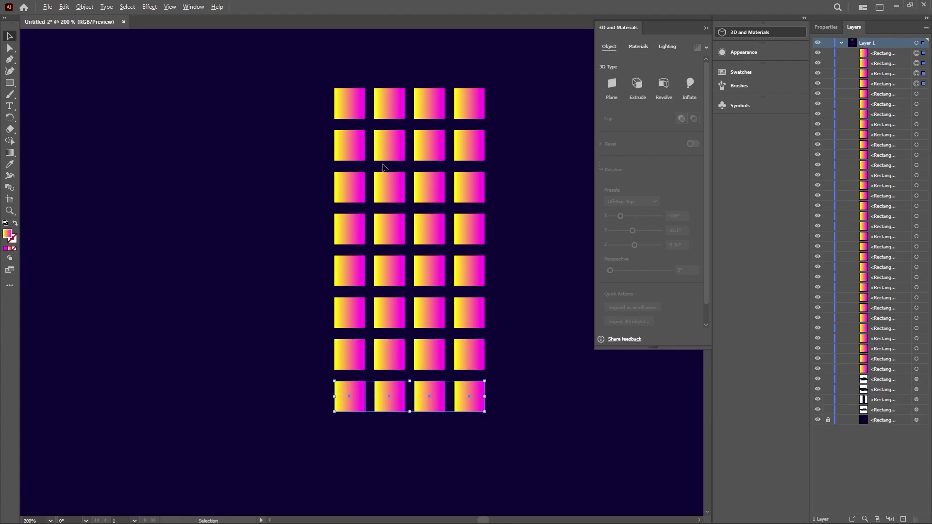
scroll(379, 131, "down", 3)
scroll(372, 124, "down", 1)
Group all the squares and run one diagonal yellow-to-magenta gradient across the grid.
left_click_drag(340, 102, 472, 232)
key("ctrl+g")
left_click(8, 152)
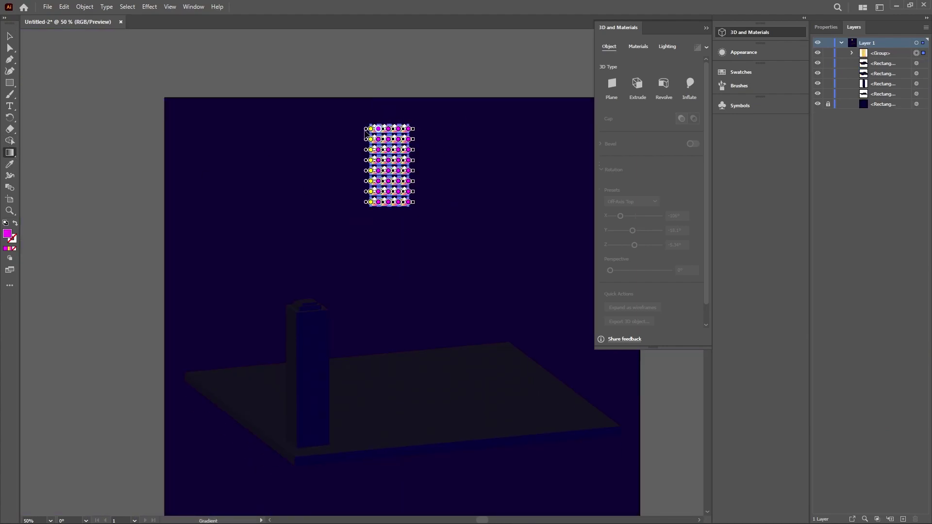
left_click_drag(367, 118, 424, 232)
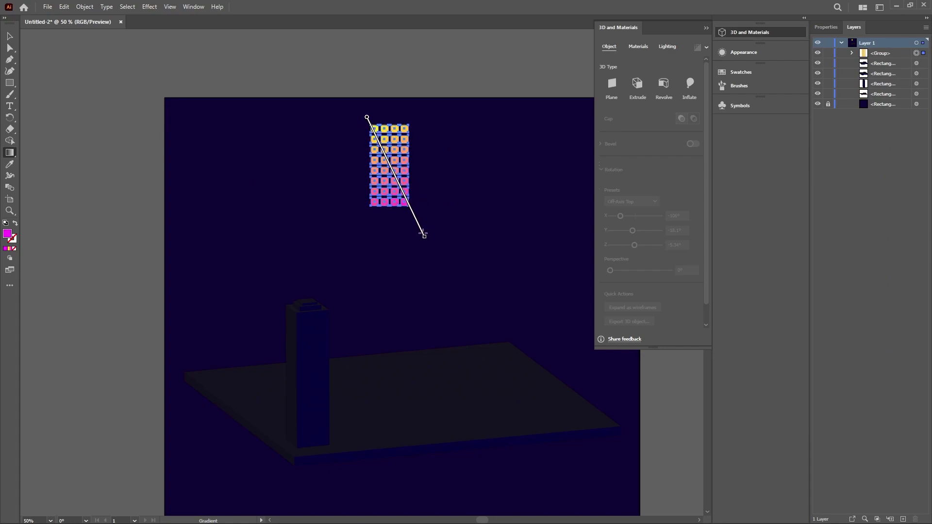
left_click(10, 36)
Save the grid as a new symbol named 'window' and remove the original from the canvas.
left_click(826, 27)
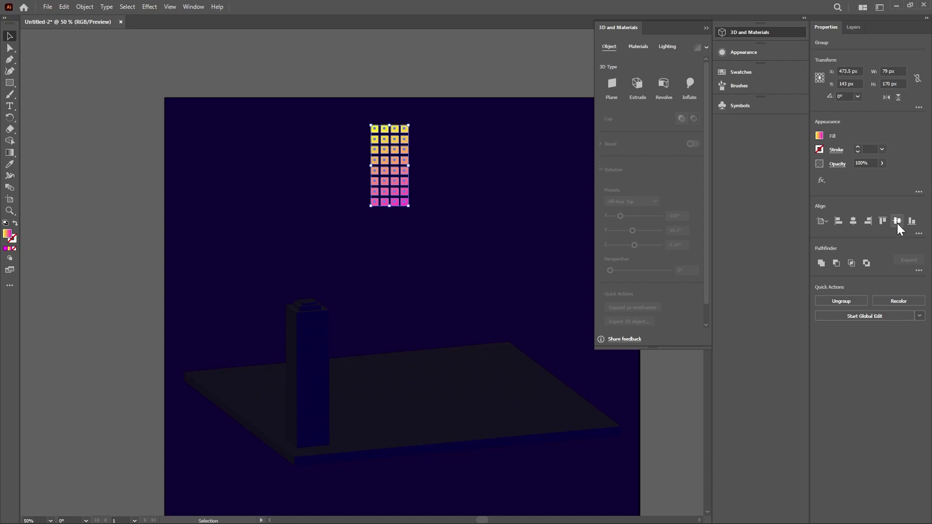
left_click(743, 107)
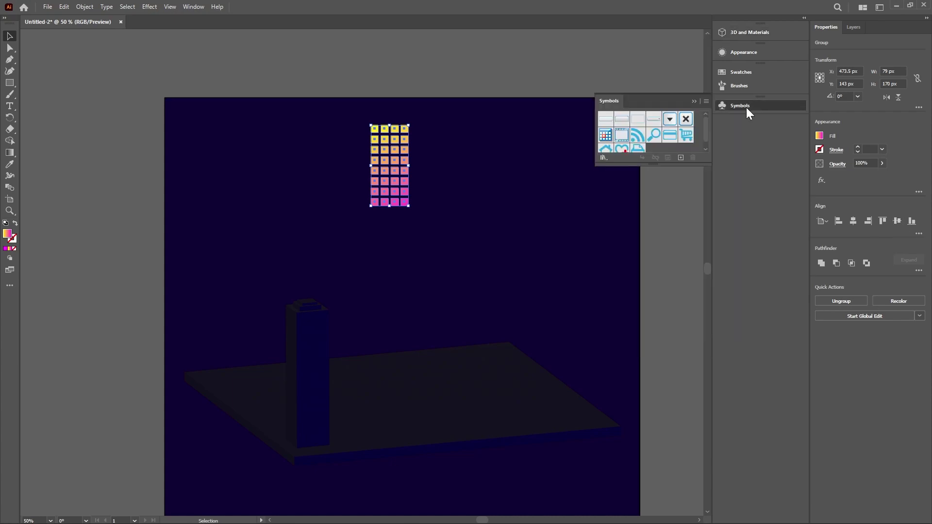
left_click(681, 157)
type("window")
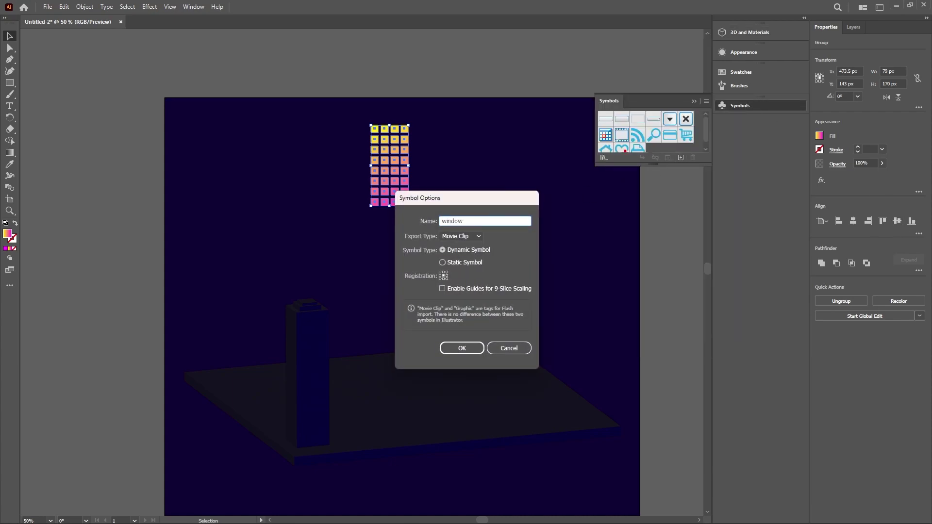
key("Return")
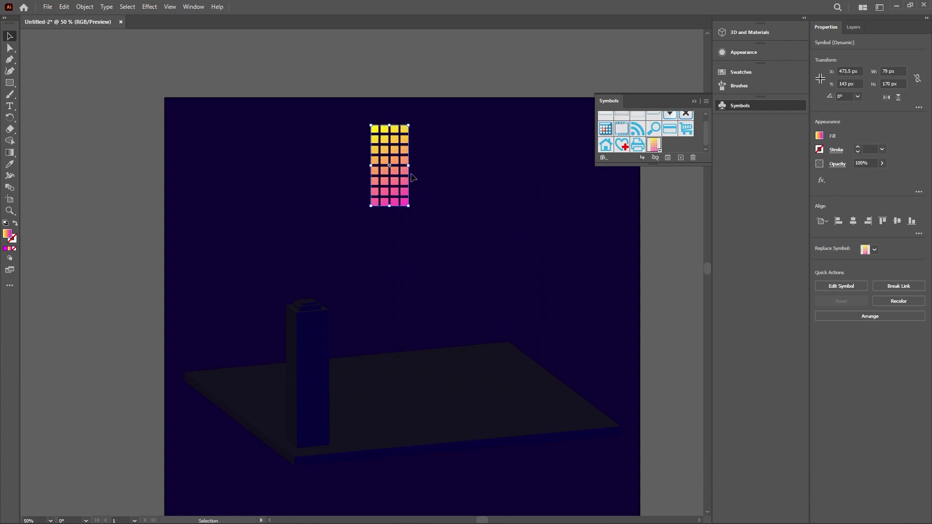
key("Delete")
left_click(307, 375)
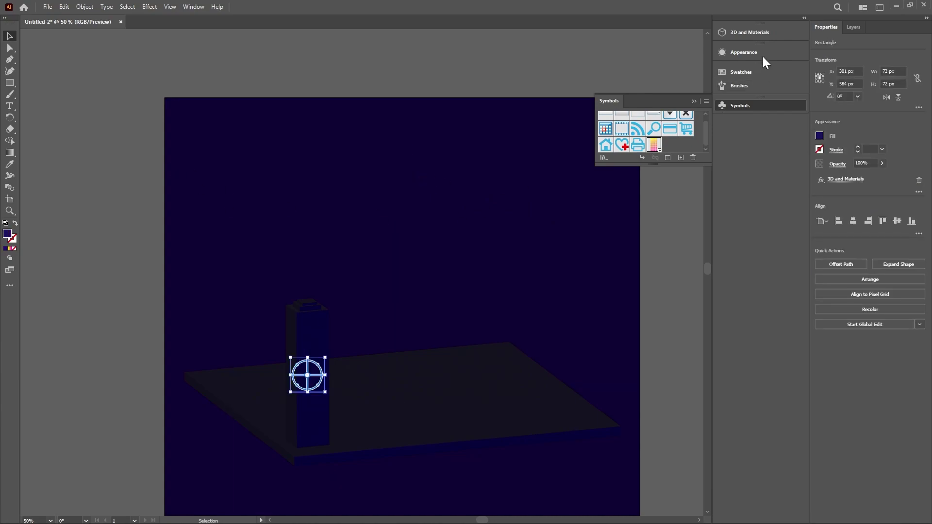
Map the 'window' graphic from the 3D Materials graphics onto the pillar's front face.
left_click(751, 32)
scroll(660, 146, "down", 5)
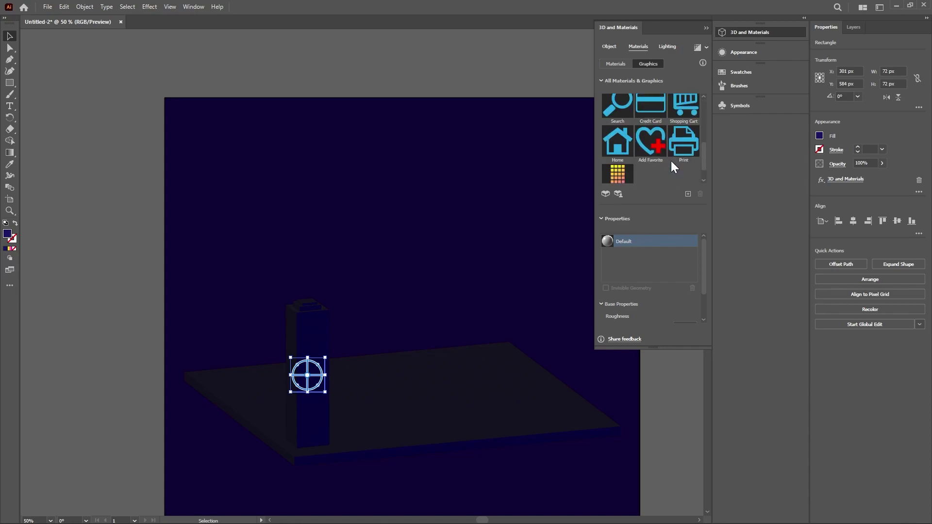
left_click(618, 174)
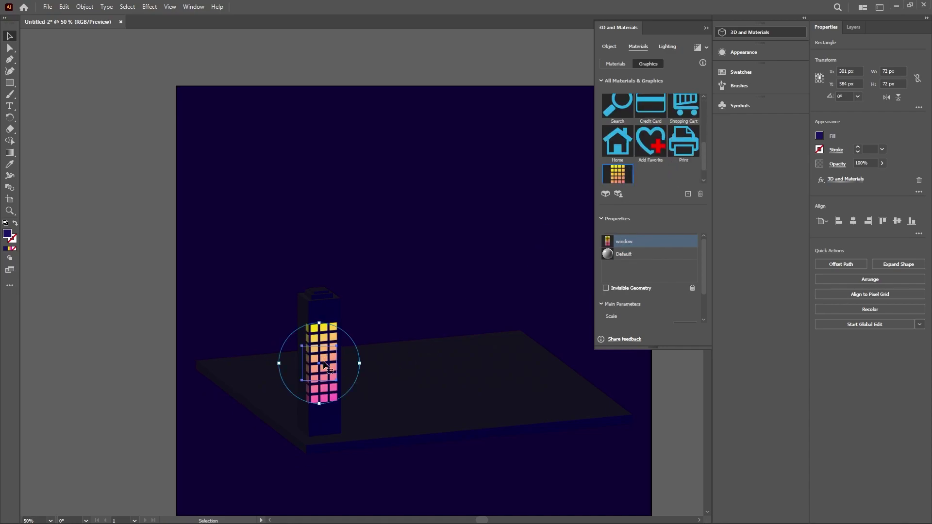
scroll(320, 317, "down", 2)
scroll(320, 317, "up", 3)
left_click_drag(324, 361, 338, 361)
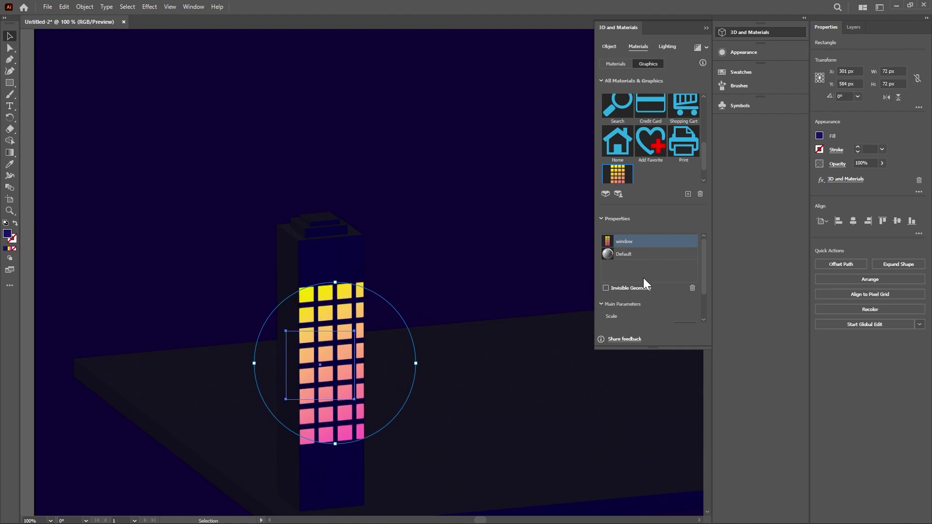
Scale and position the window grid to cover the upper part of the pillar's face.
scroll(641, 286, "down", 2)
left_click_drag(620, 290, 617, 289)
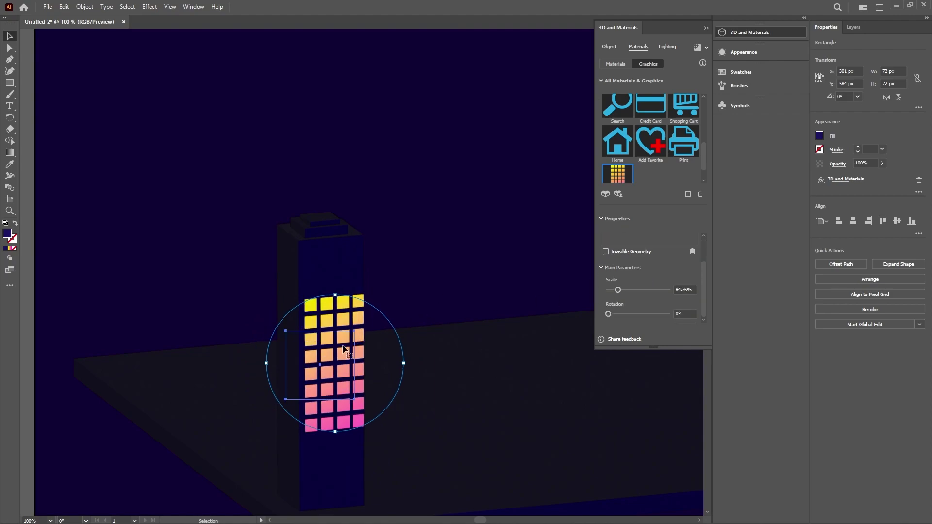
left_click_drag(343, 349, 340, 303)
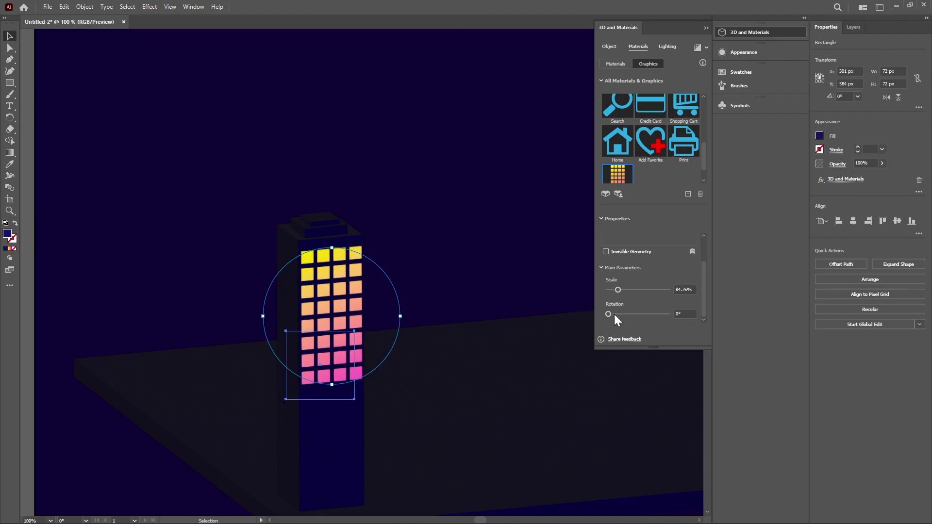
left_click_drag(616, 289, 611, 288)
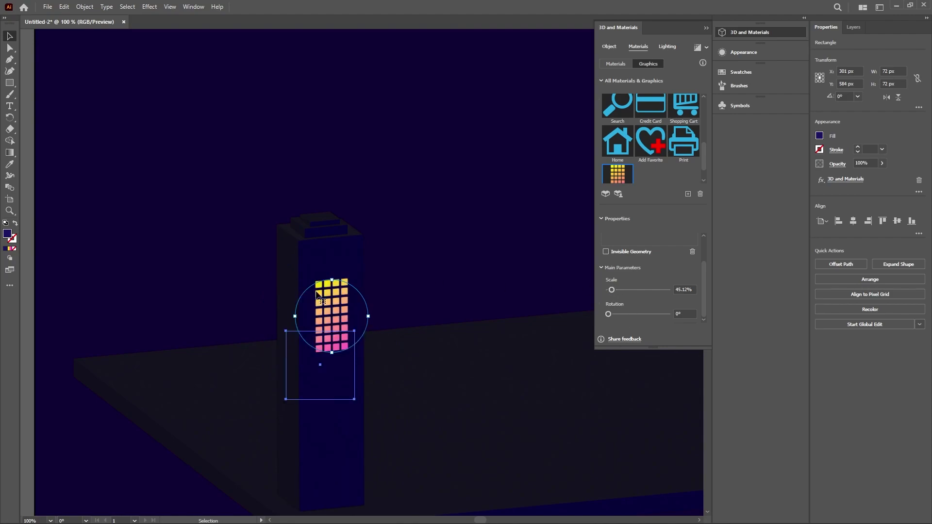
left_click_drag(368, 316, 396, 316)
left_click(339, 274)
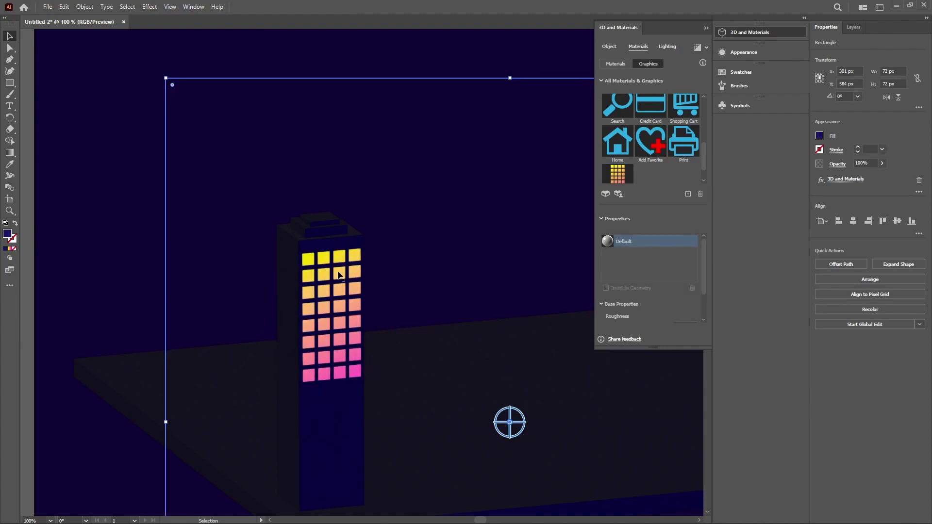
left_click(354, 296)
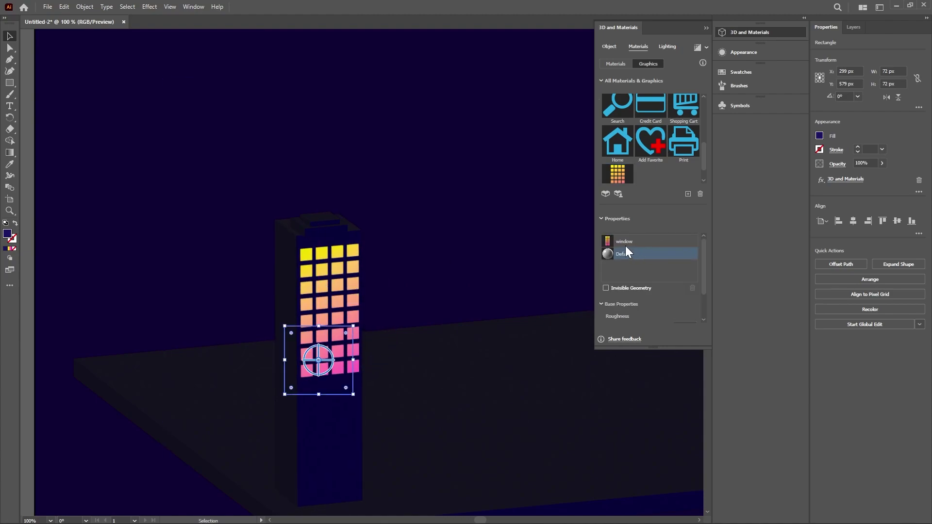
left_click(324, 297)
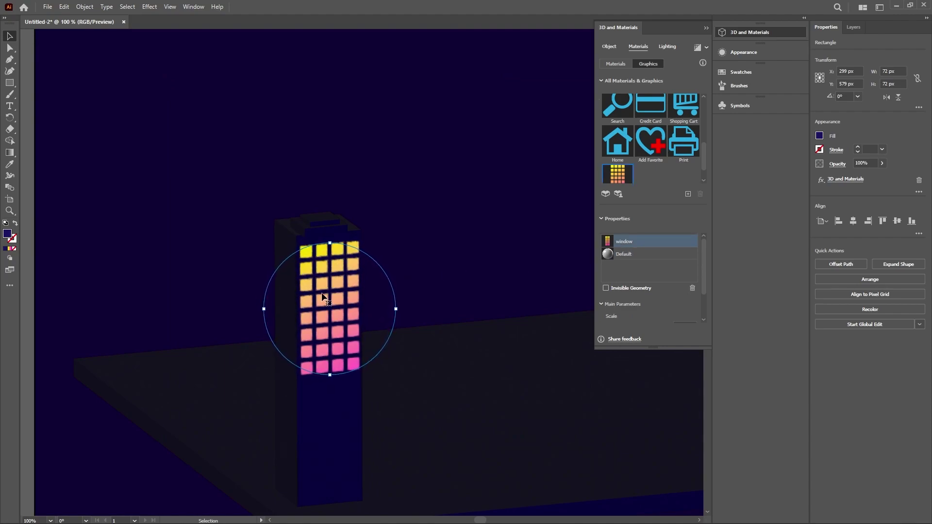
mouse_move(324, 297)
left_mouse_down()
mouse_move(330, 344)
mouse_move(329, 294)
mouse_move(332, 321)
left_mouse_up()
Turn the building to Off-Axis Bottom and drop a second window graphic onto it.
left_click(609, 47)
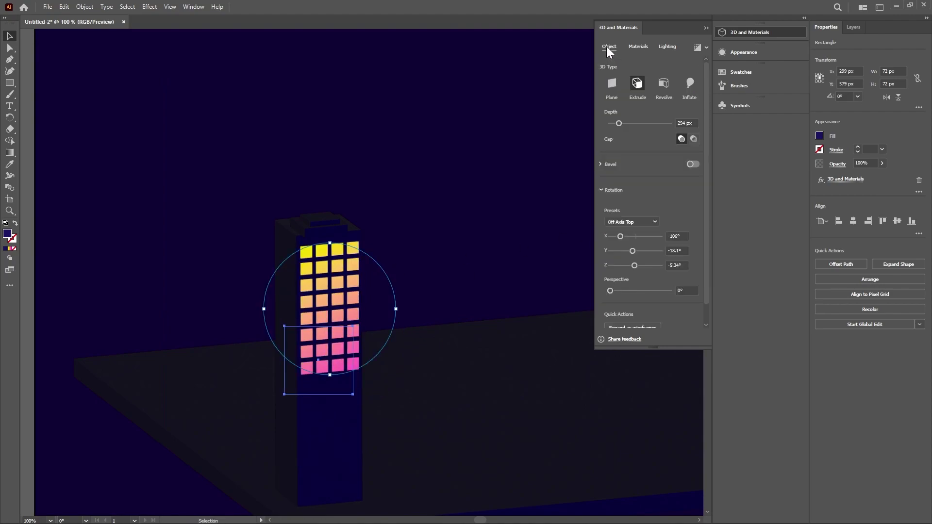
left_click(646, 225)
left_click(642, 365)
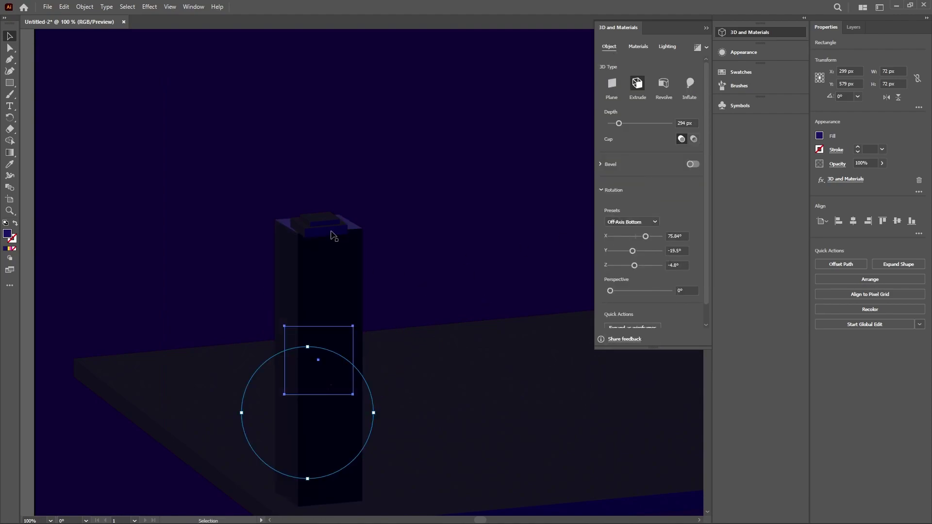
left_click(637, 47)
mouse_move(618, 181)
left_mouse_down()
mouse_move(285, 261)
mouse_move(294, 292)
left_mouse_up()
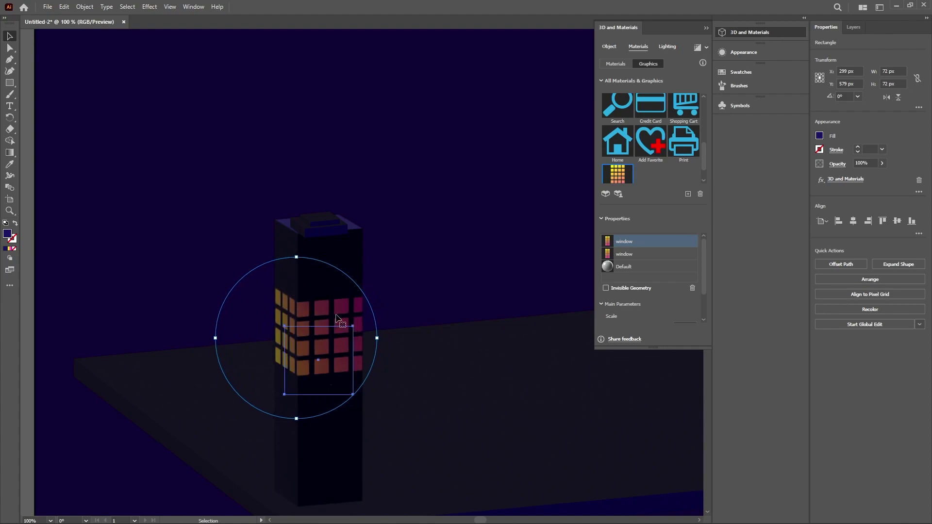
Rotate the second window grid into a tall column along the left side face.
left_click(302, 252)
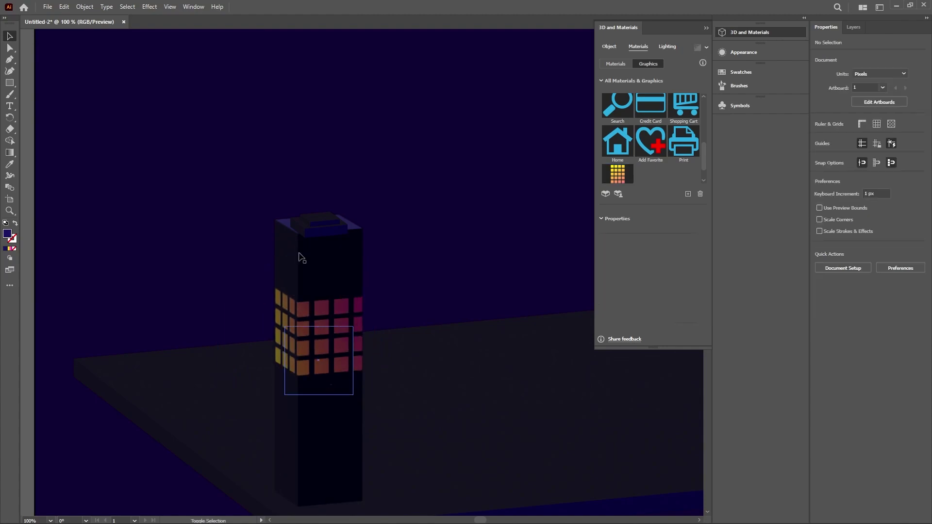
left_click(642, 242)
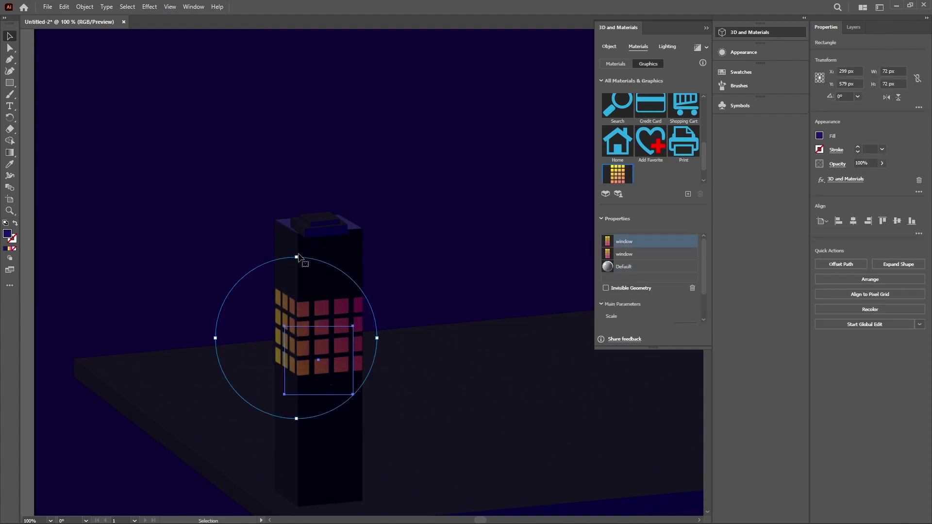
left_click_drag(298, 253, 375, 337)
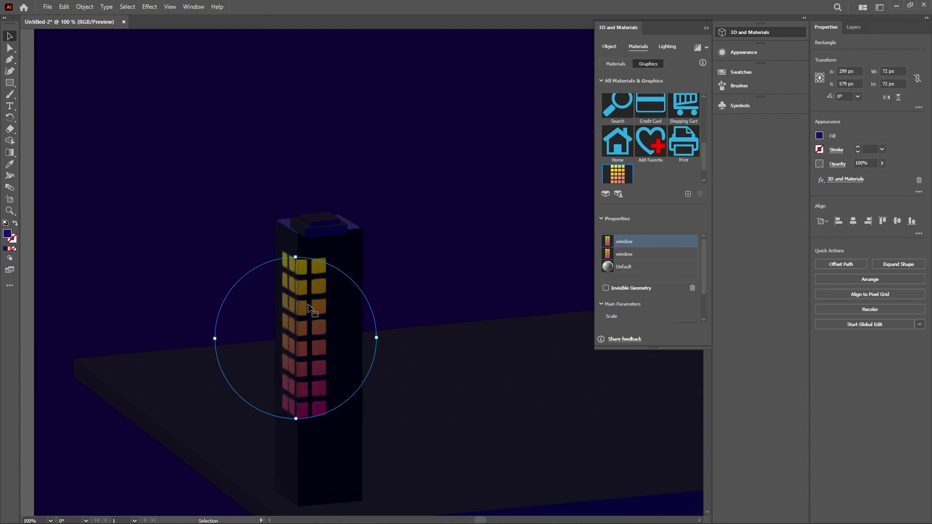
mouse_move(319, 306)
left_mouse_down()
mouse_move(304, 305)
mouse_move(307, 279)
left_mouse_up()
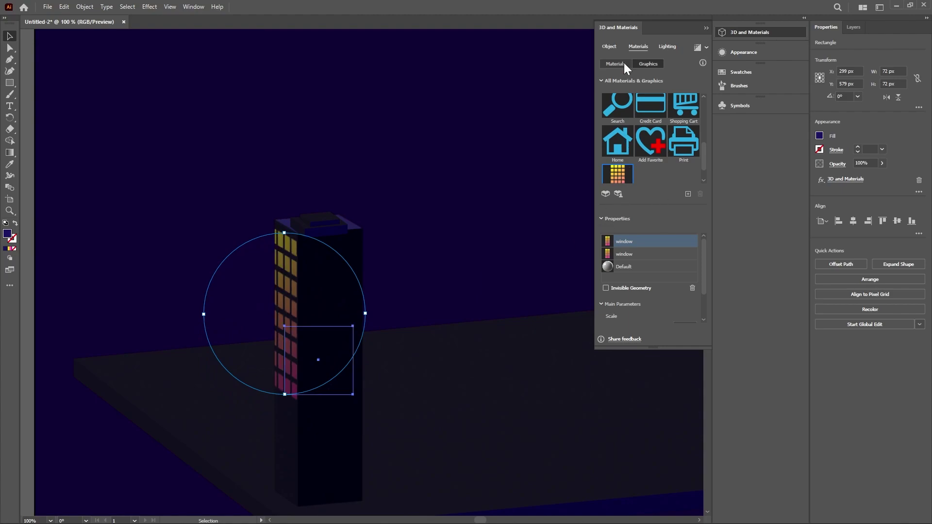
left_click(612, 47)
left_click(630, 222)
In the Off-Axis Top view, move the second window grid higher and rotate it about 30°.
left_click(637, 357)
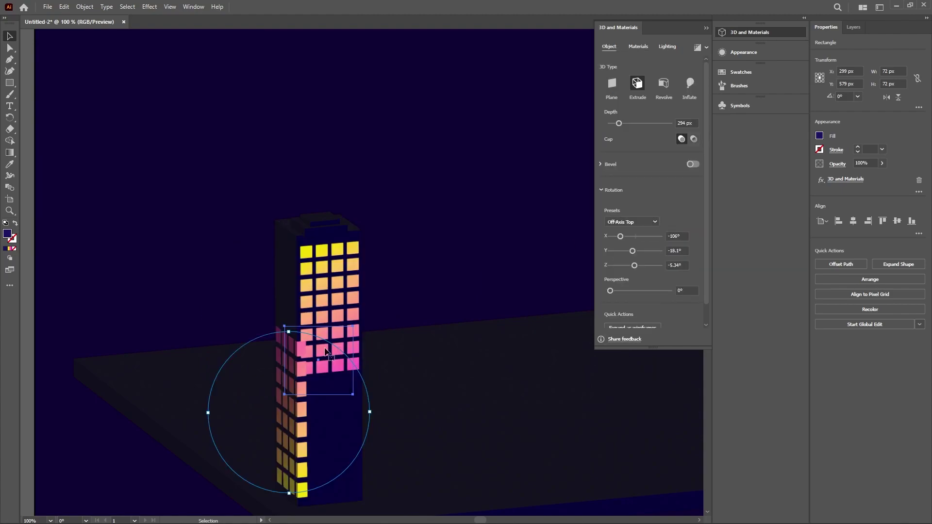
mouse_move(325, 352)
left_mouse_down()
mouse_move(280, 305)
mouse_move(299, 417)
left_mouse_up()
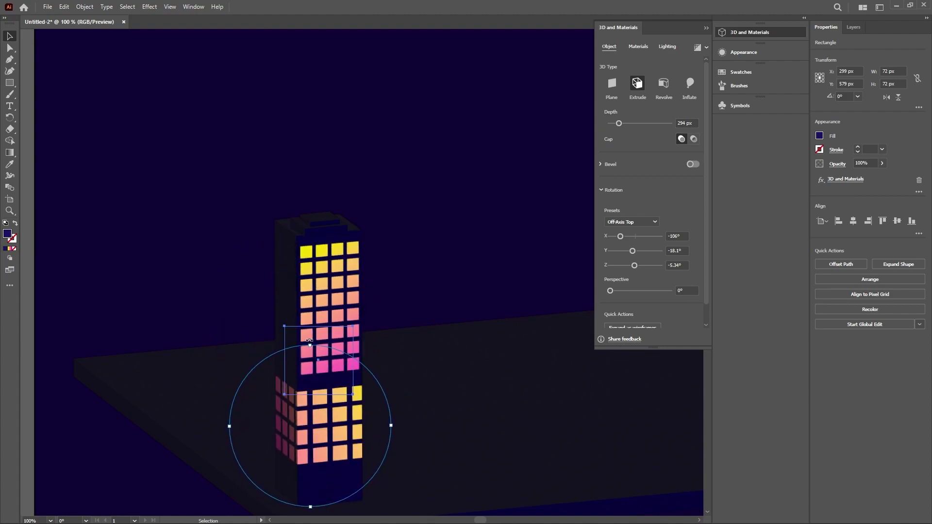
mouse_move(310, 346)
left_mouse_down()
mouse_move(347, 370)
mouse_move(364, 428)
left_mouse_up()
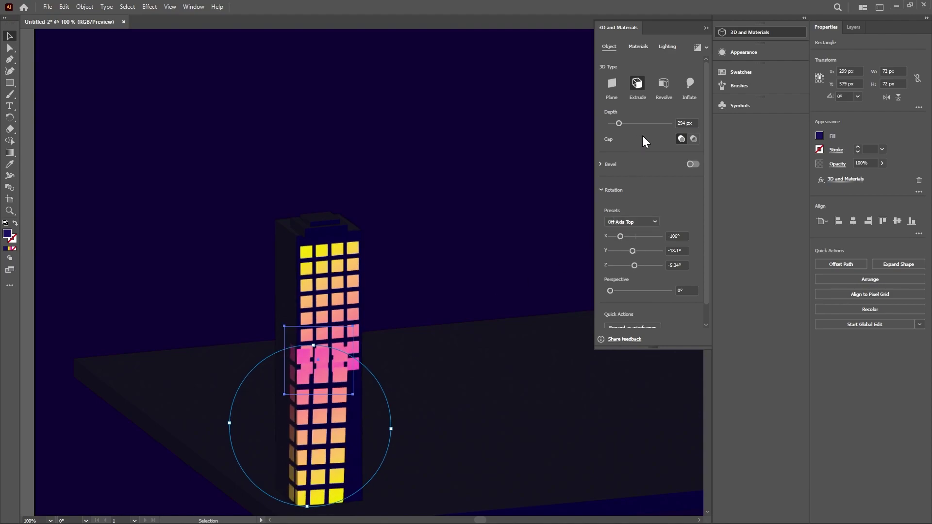
scroll(618, 66, "down", 1)
Scale the second window graphic to 81.7% and align it below the first grid.
left_click(639, 46)
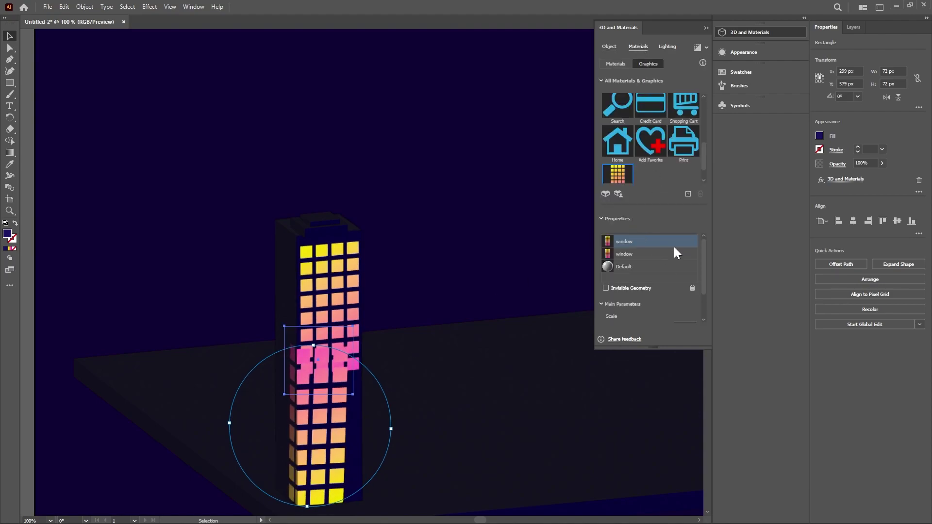
left_click(692, 254)
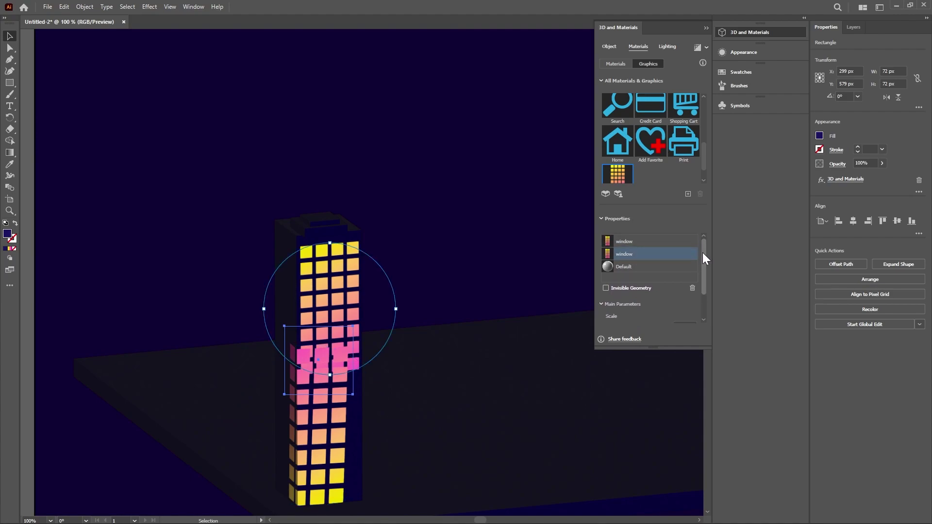
left_click(642, 241)
scroll(687, 267, "down", 2)
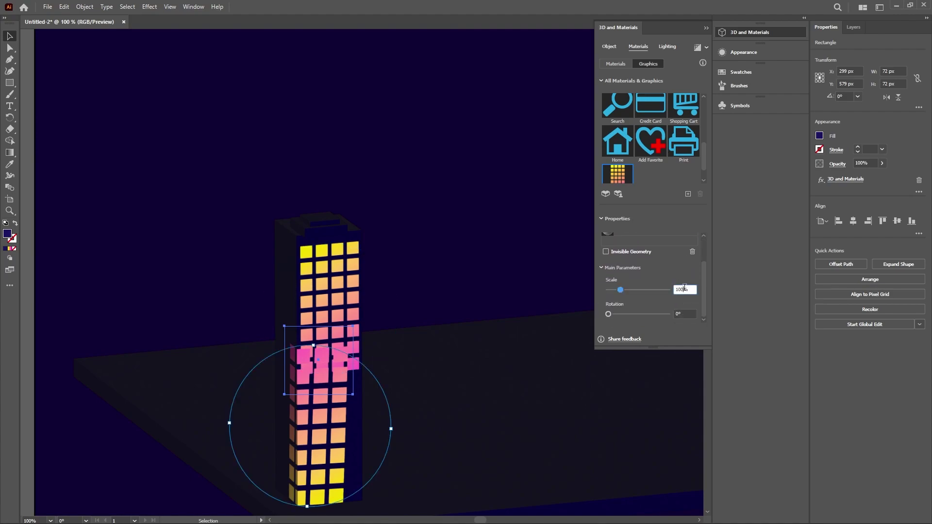
double_click(683, 289)
type("81.7")
key("Return")
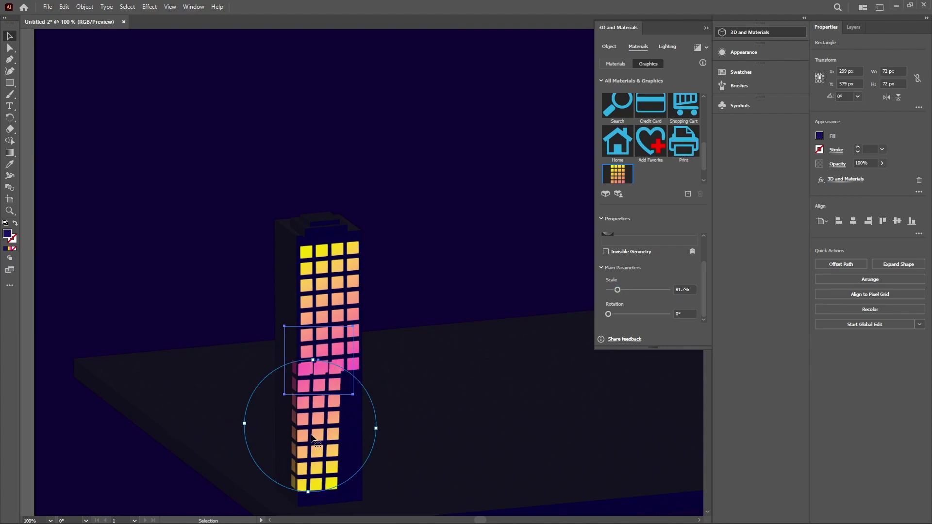
left_click_drag(316, 427, 333, 437)
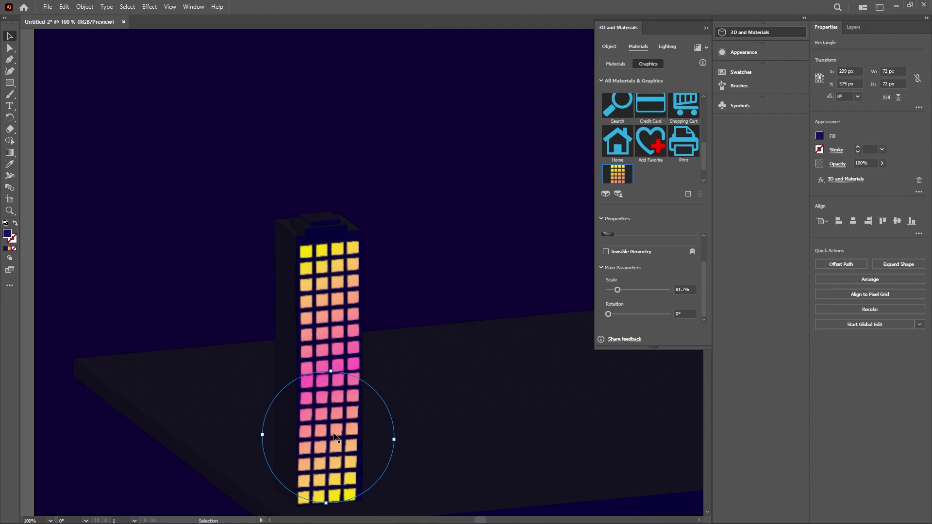
left_click_drag(335, 367, 334, 366)
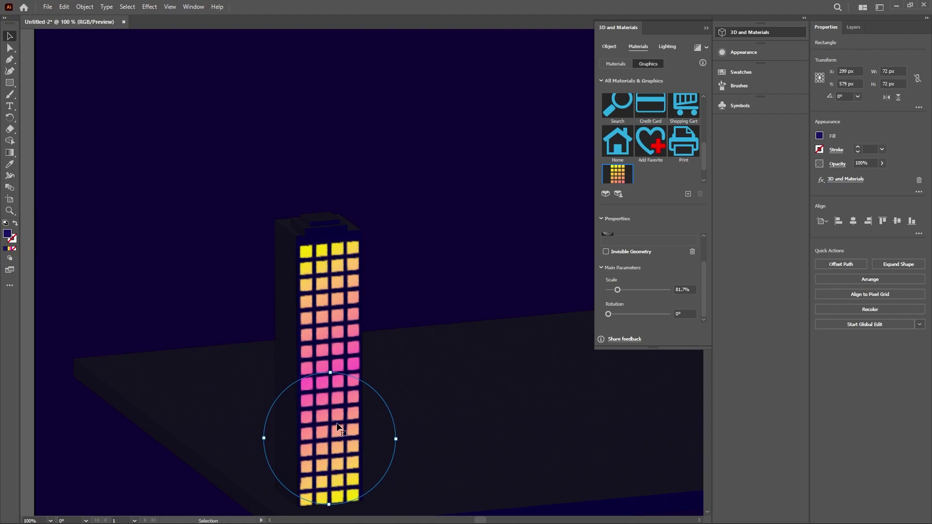
left_click(453, 346)
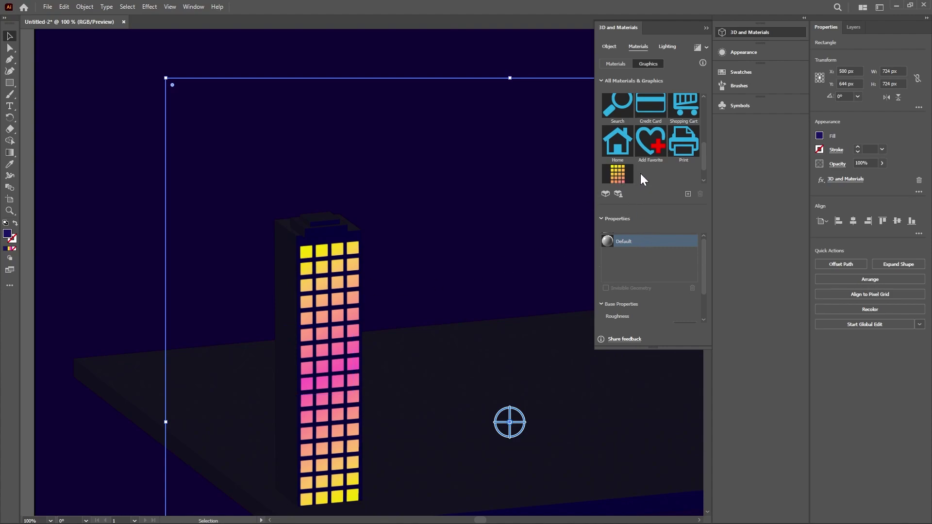
Apply the 'window' graphic to the tower and turn it to the Off-Axis Right preset.
scroll(641, 179, "down", 1)
left_click(617, 157)
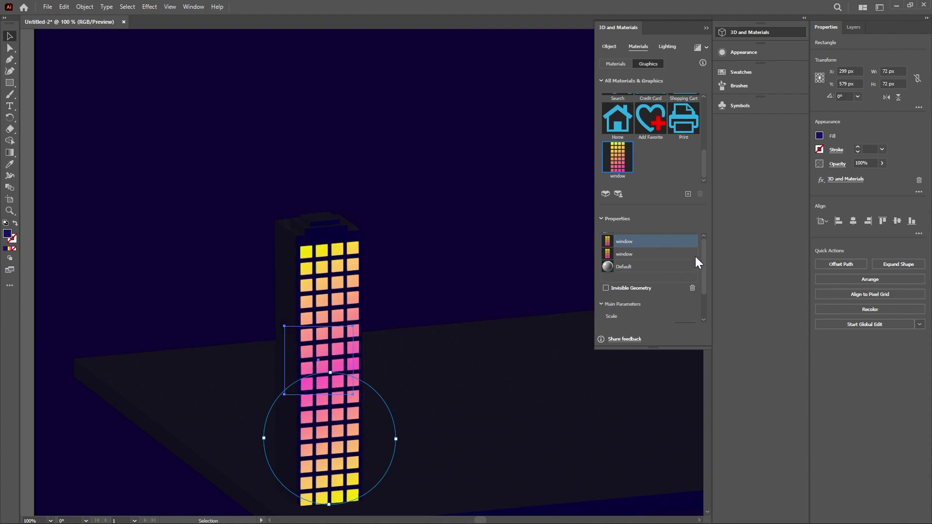
scroll(703, 273, "down", 1)
scroll(693, 240, "up", 1)
left_click(613, 48)
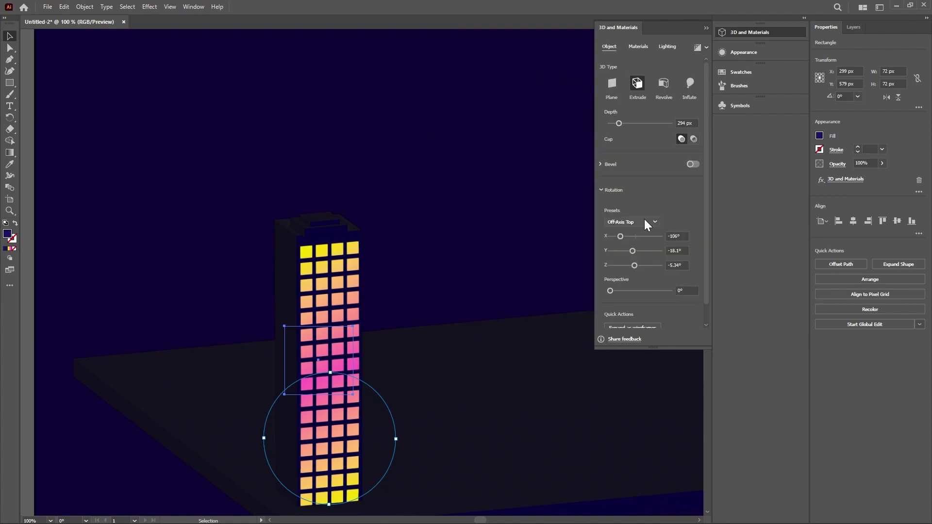
left_click(631, 222)
left_click(644, 348)
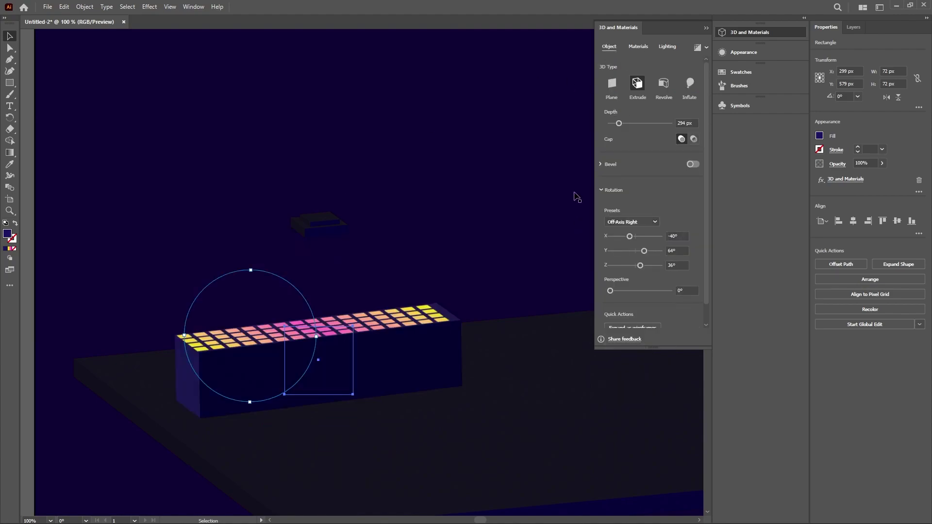
left_click(638, 46)
Place the first window graphic on the face at 90° rotation and about 80% scale, shifted left.
left_click_drag(617, 168, 343, 343)
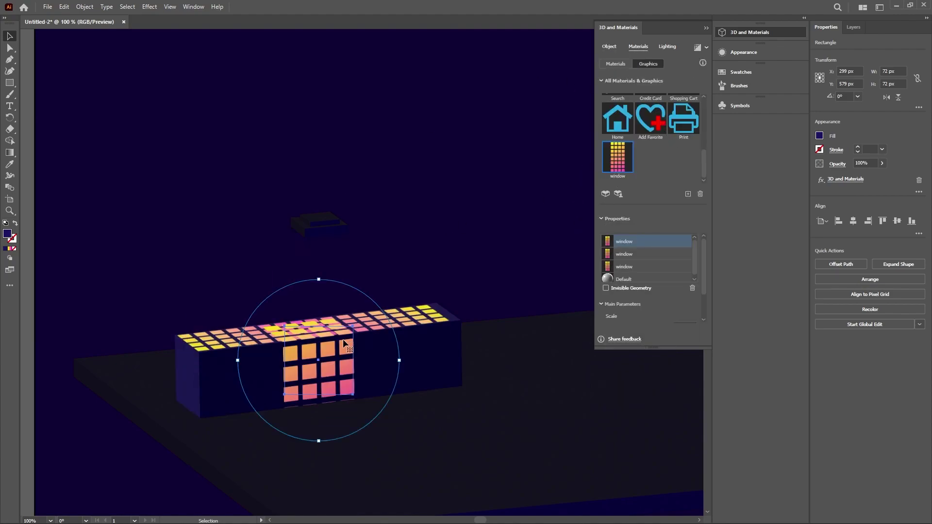
scroll(685, 254, "down", 2)
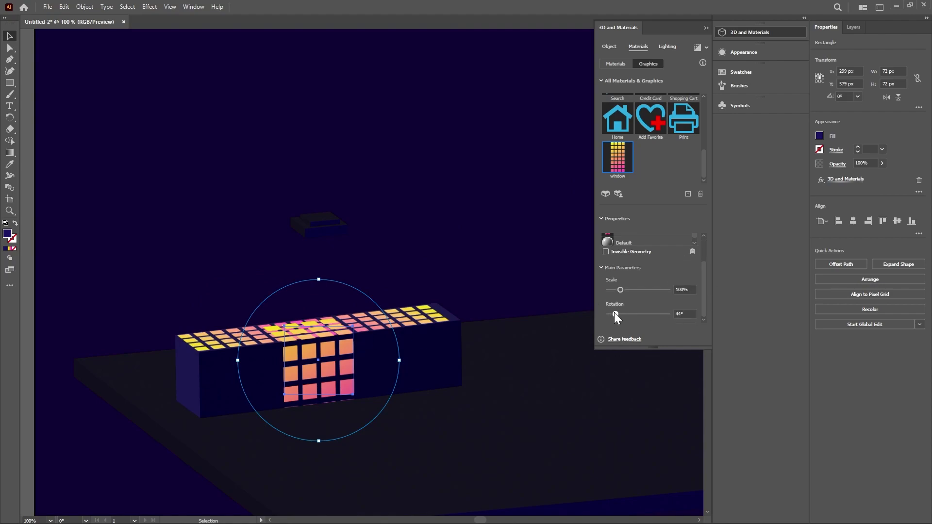
left_click_drag(616, 316, 623, 314)
left_click(682, 314)
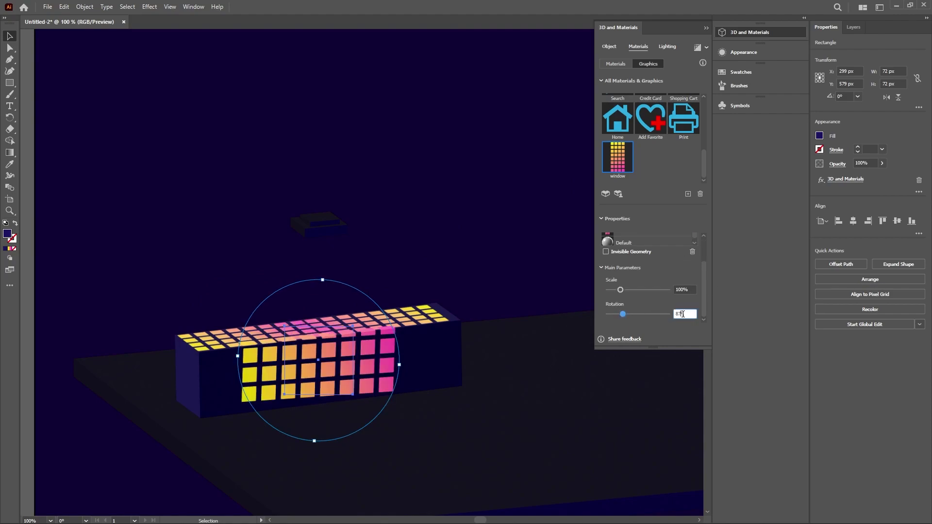
key("Return")
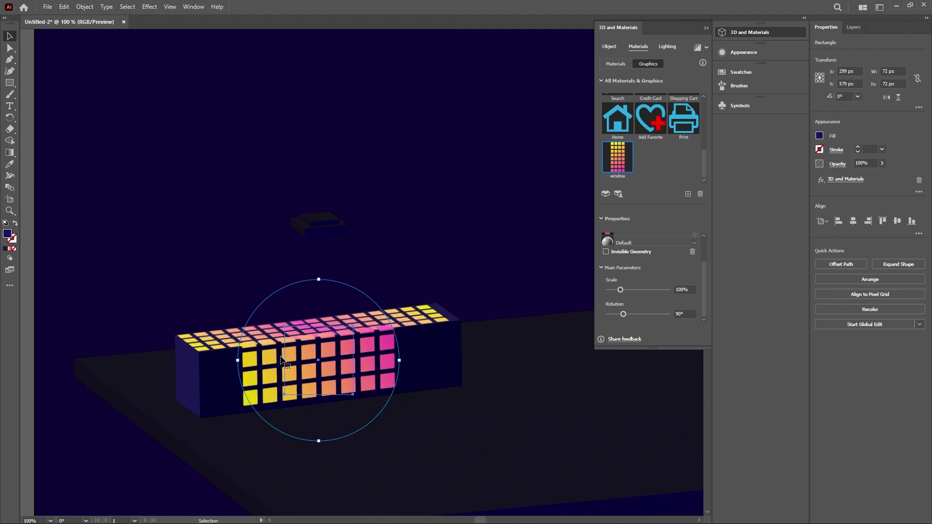
left_click(681, 290)
type("80")
key("Return")
left_click_drag(318, 360, 249, 382)
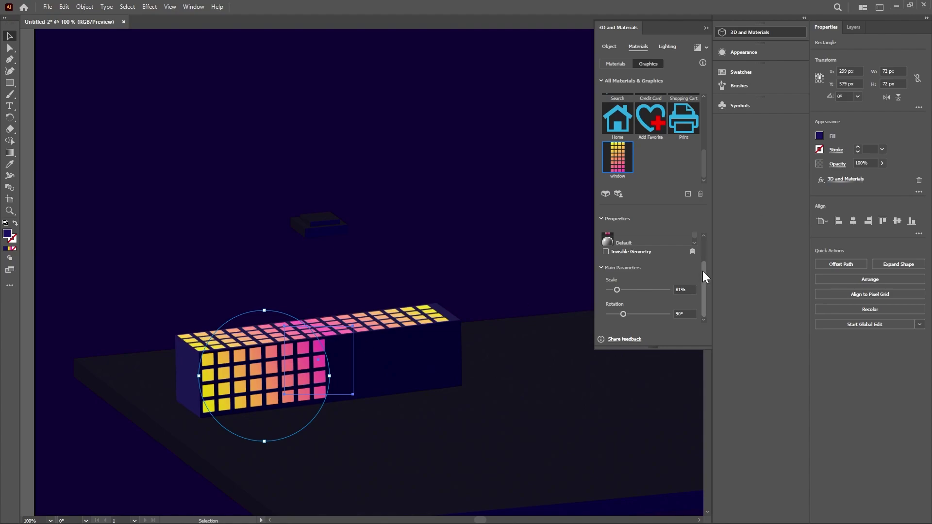
Add a second window graphic at 90° rotation and 81% scale, placed to the right.
left_click(633, 279)
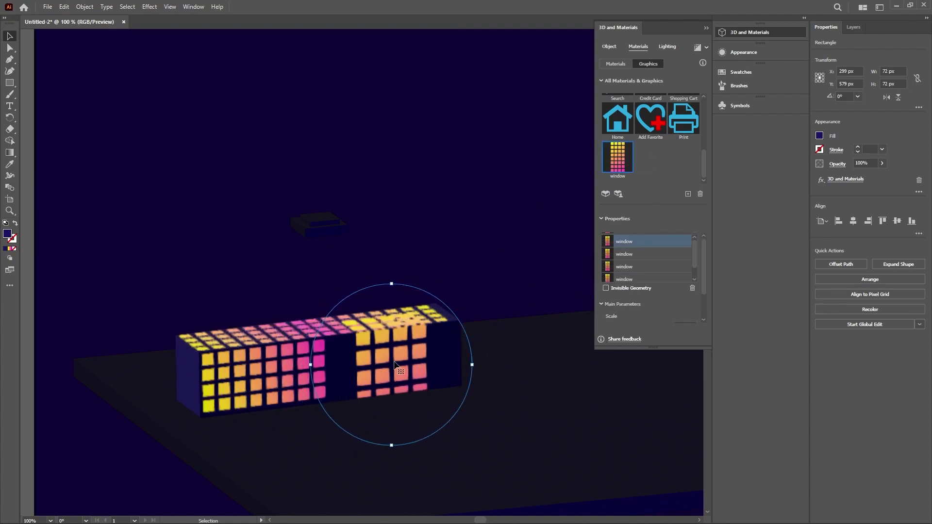
left_click_drag(627, 150, 391, 364)
left_click(686, 313)
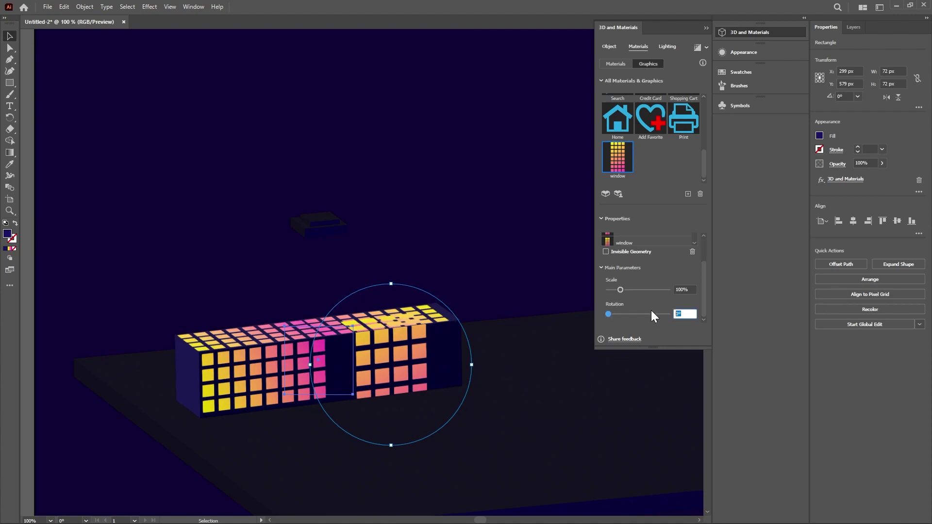
type("90")
key("Return")
left_click(691, 290)
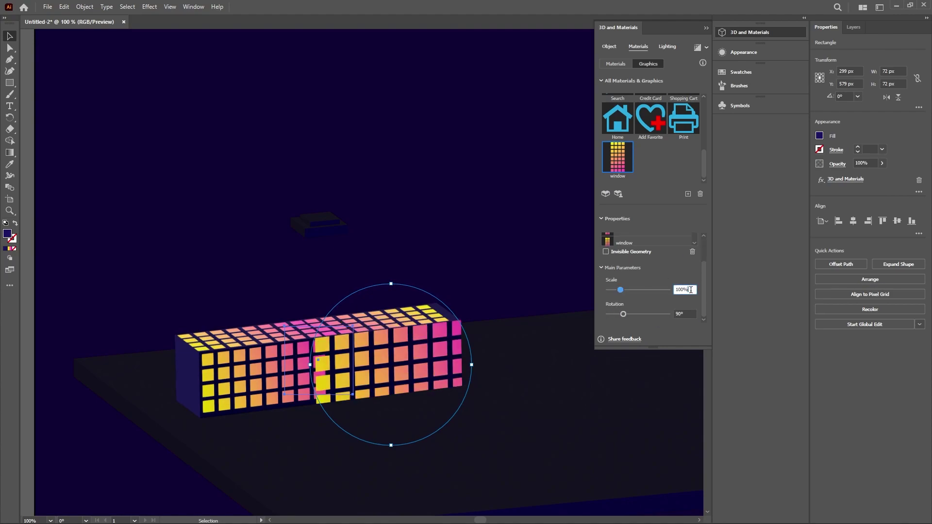
type("81")
key("Return")
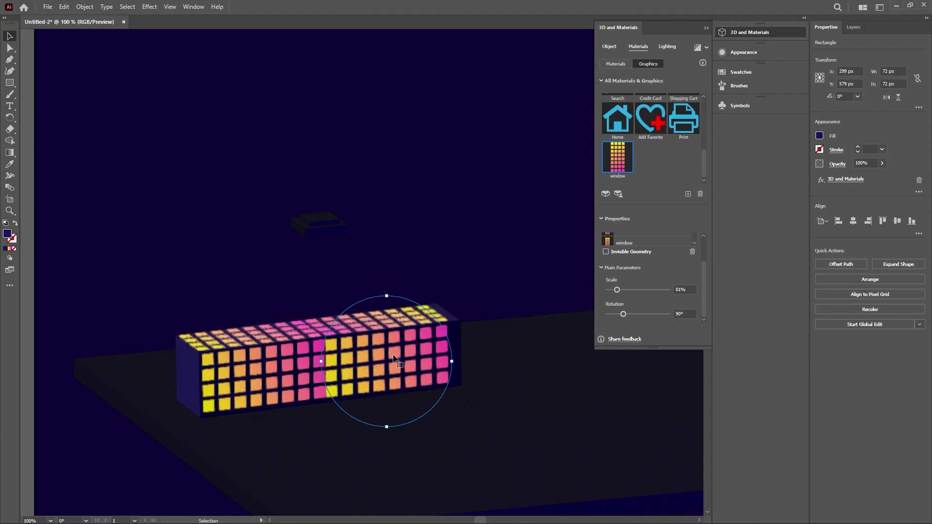
left_click_drag(394, 358, 397, 360)
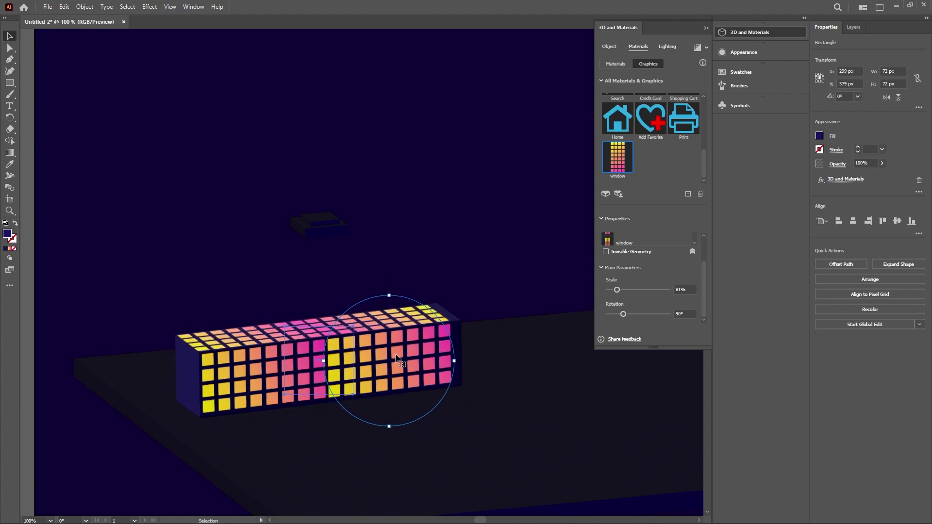
Turn the tower to the Off-Axis Left preset, undoing an accidental floor-slab rotation change.
left_click(609, 46)
left_click(632, 221)
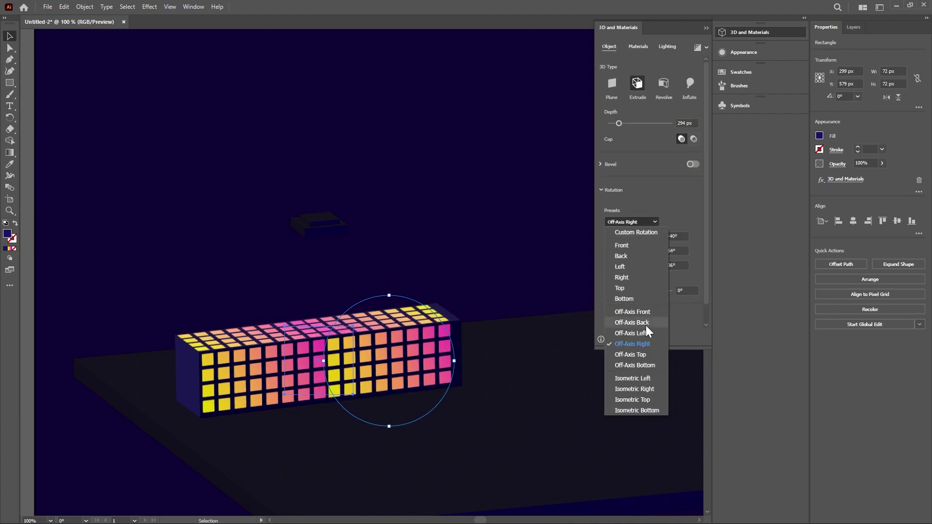
left_click(636, 357)
left_click(444, 239)
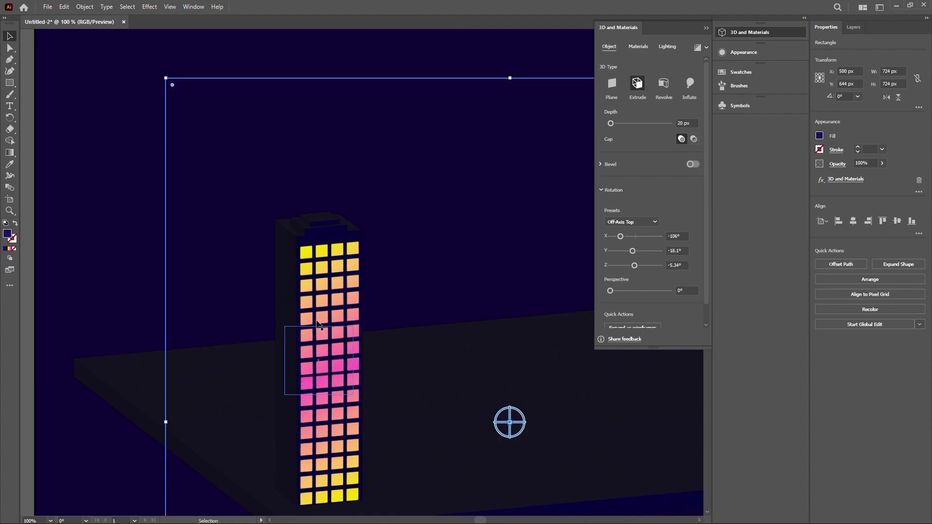
left_click(636, 222)
left_click(631, 333)
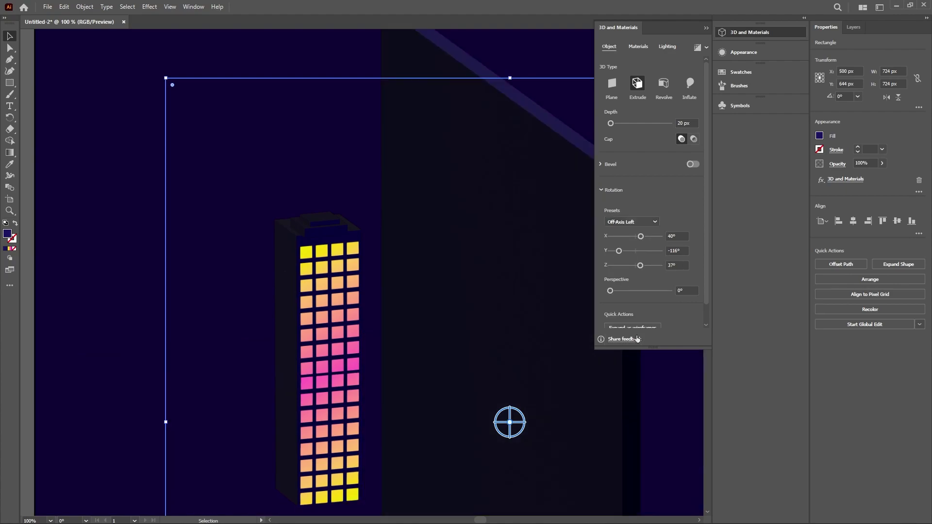
key("ctrl+z")
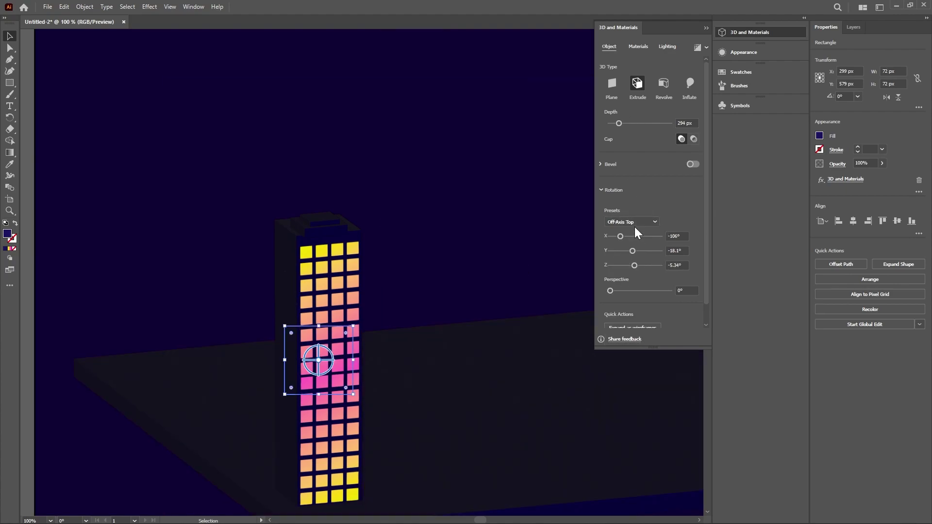
left_click(634, 223)
left_click(639, 337)
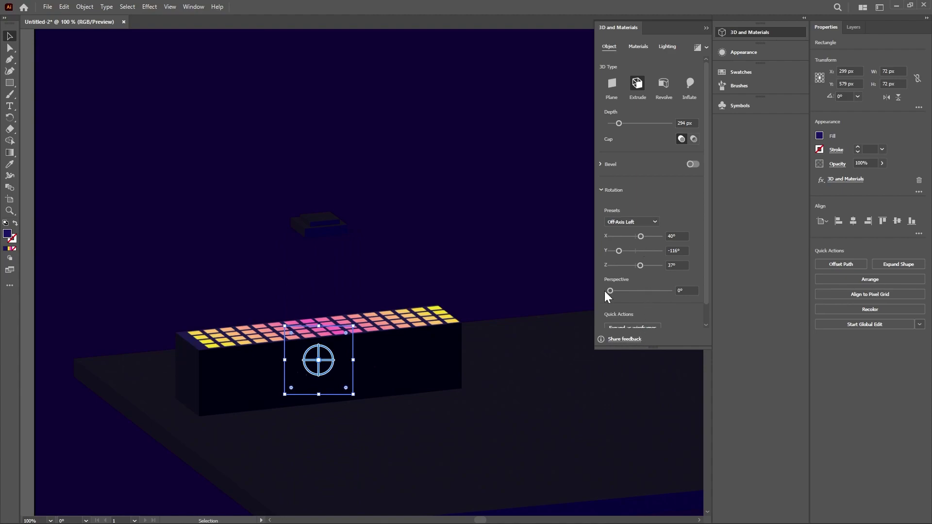
With Invisible Geometry on, drag both window graphics into alignment on the face.
scroll(605, 291, "down", 2)
left_click(638, 47)
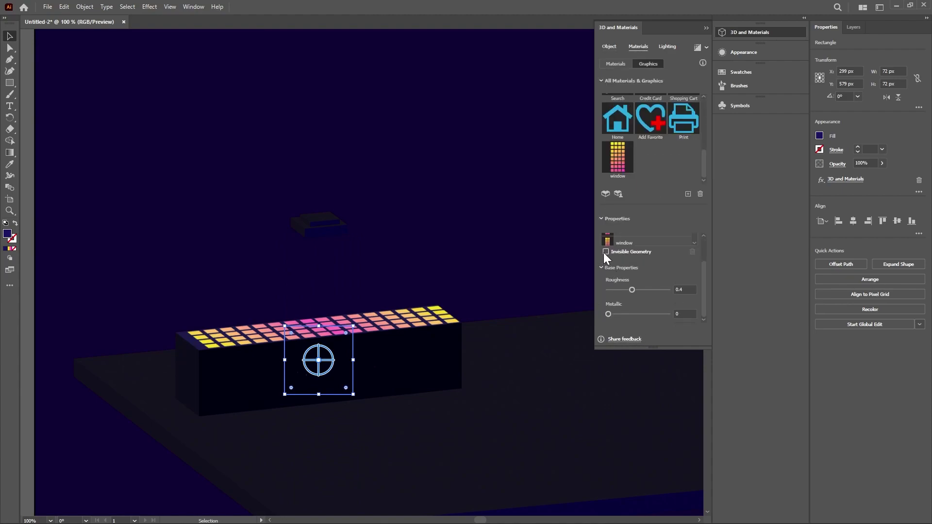
left_click(606, 252)
left_click(685, 240)
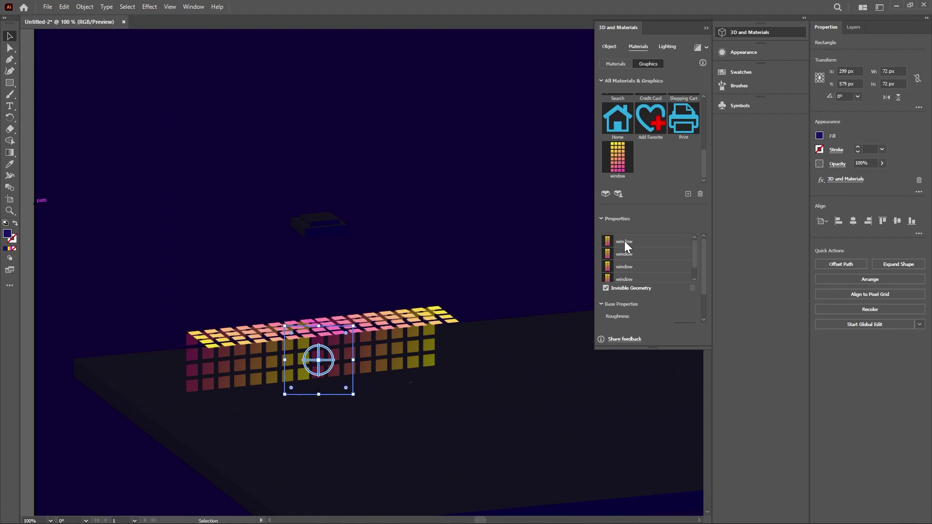
left_click(631, 253)
left_click_drag(313, 360, 312, 354)
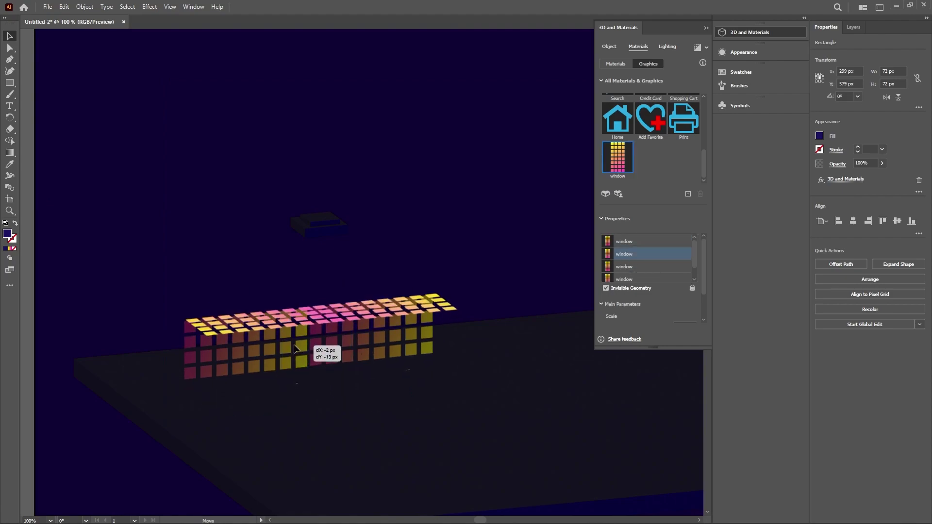
left_click_drag(371, 352, 390, 365)
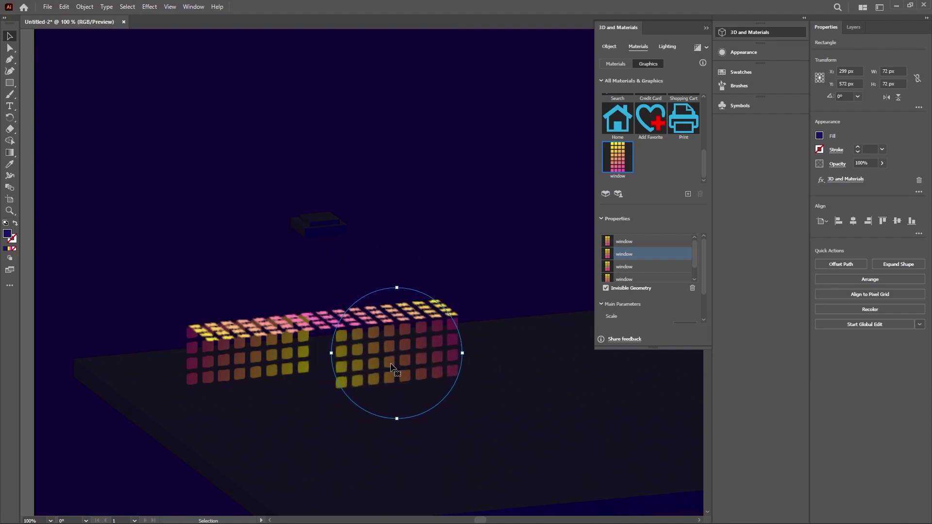
left_click(624, 242)
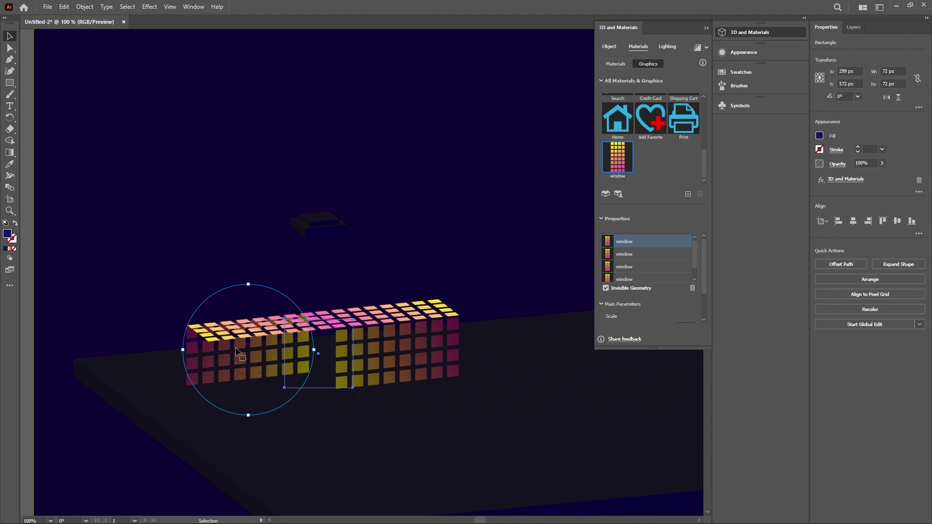
mouse_move(240, 342)
left_mouse_down()
mouse_move(262, 381)
mouse_move(264, 374)
left_mouse_up()
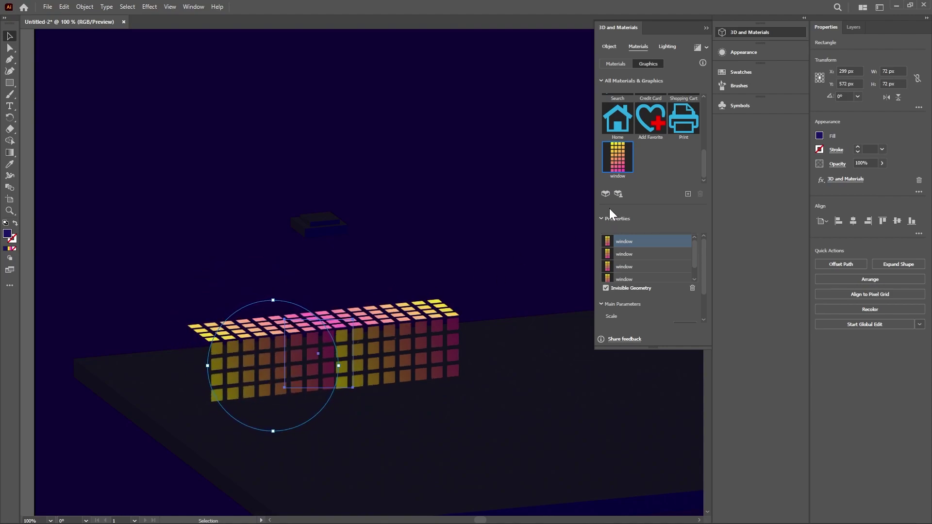
Turn Invisible Geometry off, nudge both graphics into one even grid, and re-stand the tower.
left_click(606, 252)
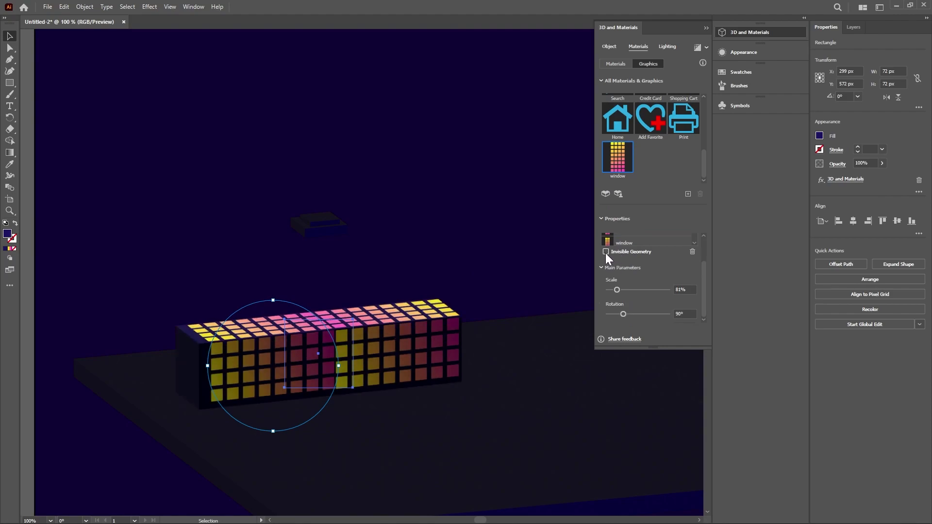
left_click_drag(233, 368, 234, 369)
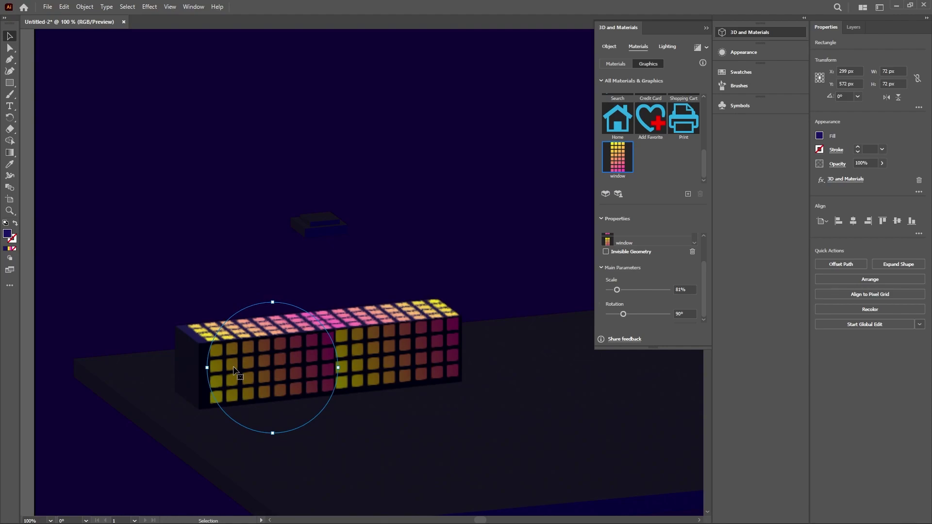
left_click(648, 240)
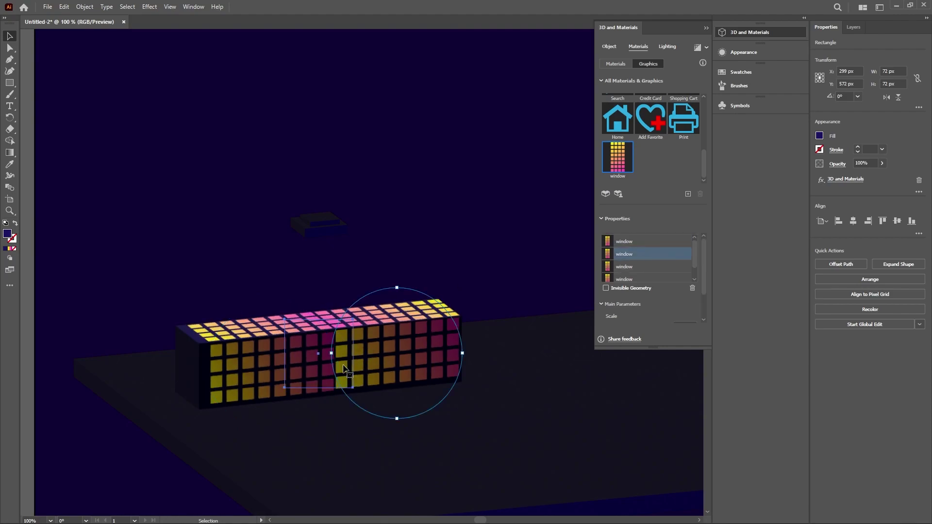
left_click_drag(369, 361, 370, 362)
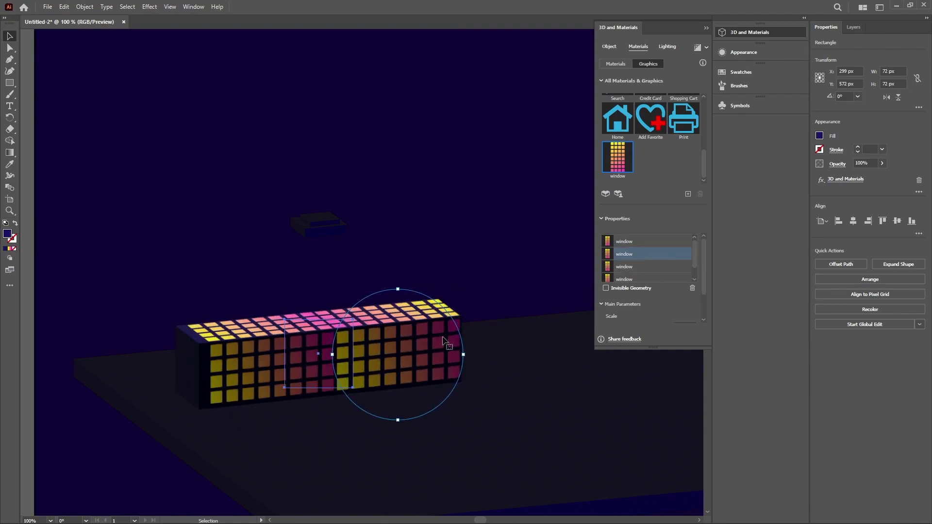
left_click(610, 47)
left_click(631, 222)
Stand the tower upright, then raise the rooftop square and shrink it to a 33 px tier.
left_click(634, 350)
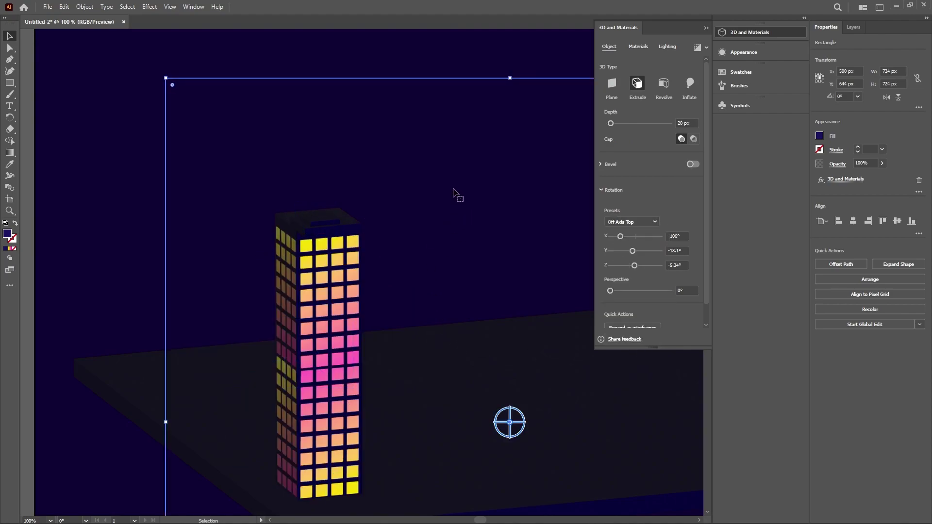
scroll(340, 233, "left", 1)
scroll(340, 235, "up", 3)
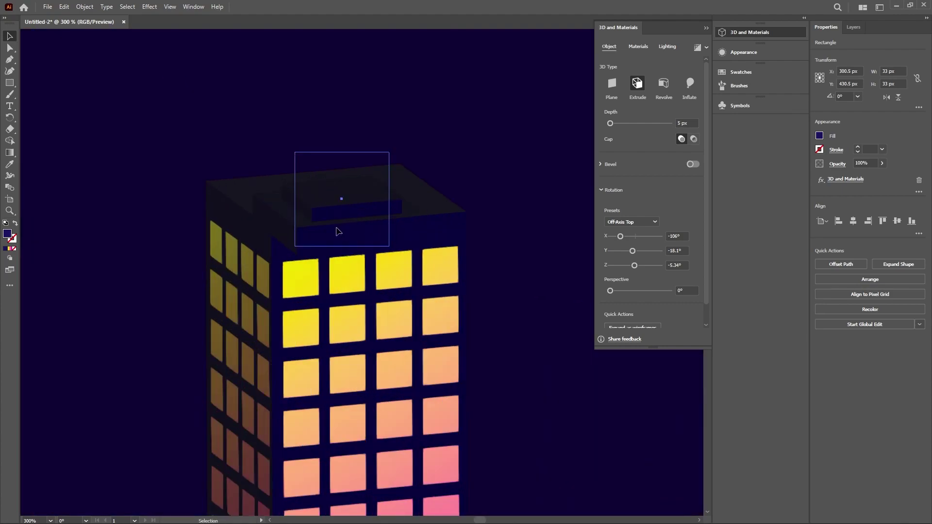
left_click_drag(305, 232, 295, 204)
left_click_drag(410, 221, 375, 209)
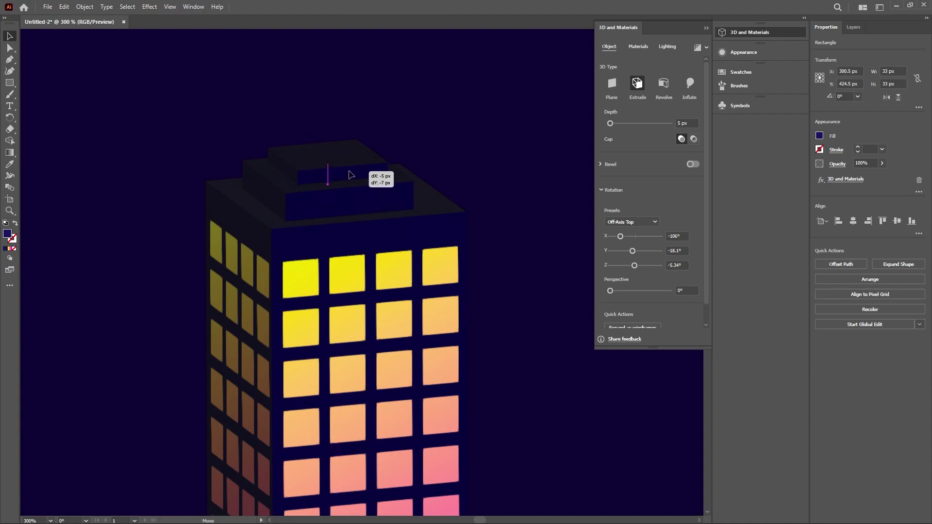
Select the base slab, close the 3D settings, zoom out and clear the selection.
left_click(443, 176)
scroll(443, 177, "down", 3)
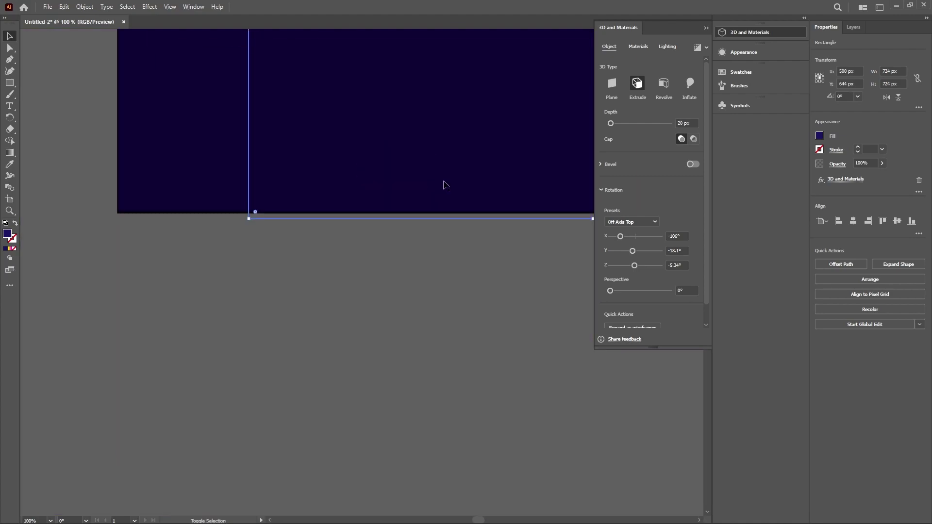
scroll(444, 188, "right", 2)
scroll(440, 194, "right", 2)
scroll(437, 200, "down", 1)
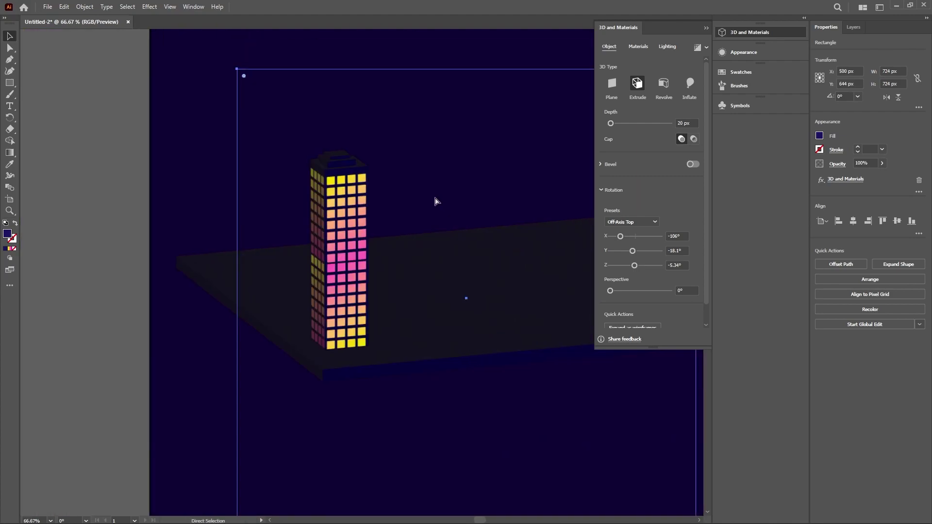
left_click(712, 29)
scroll(436, 161, "right", 1)
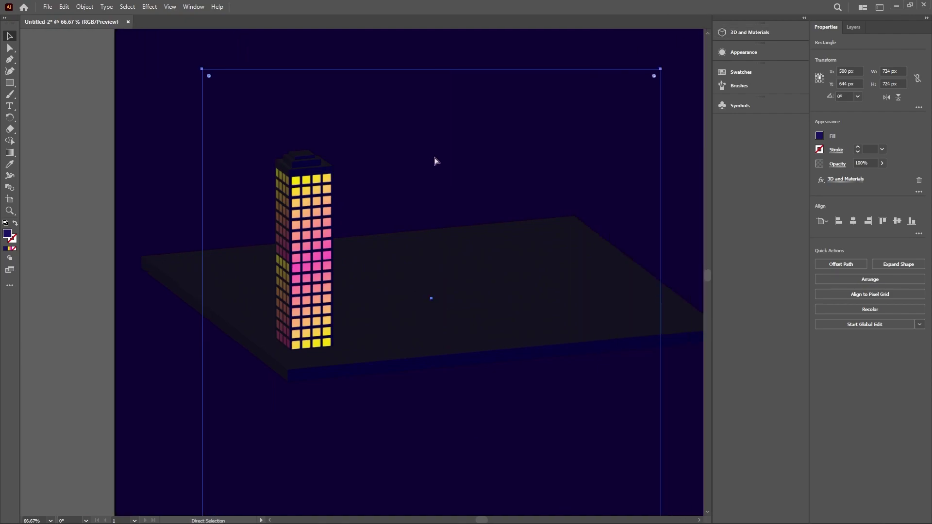
scroll(439, 173, "down", 2)
left_click(619, 153)
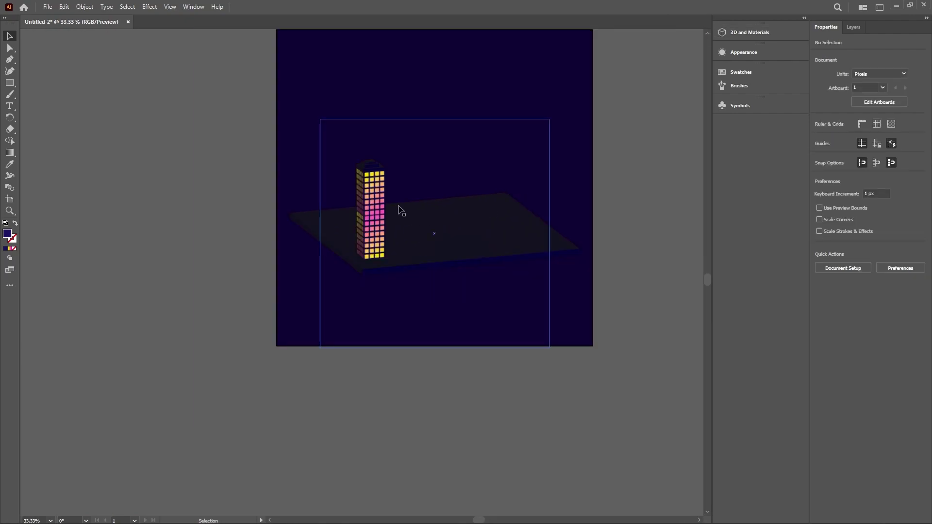
left_click(10, 83)
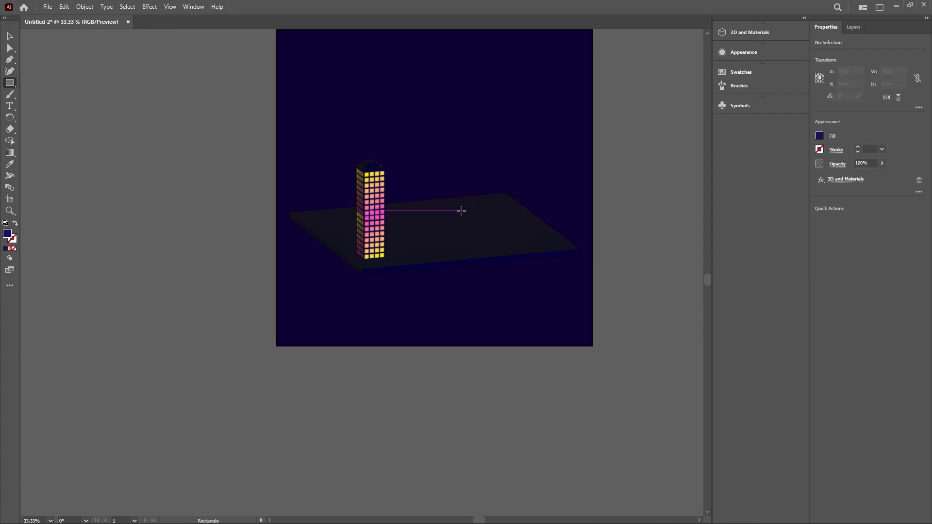
Draw a tall rectangle and an overlapping wide rectangle on the base slab.
scroll(480, 204, "left", 1)
scroll(480, 204, "right", 2)
scroll(460, 204, "up", 1)
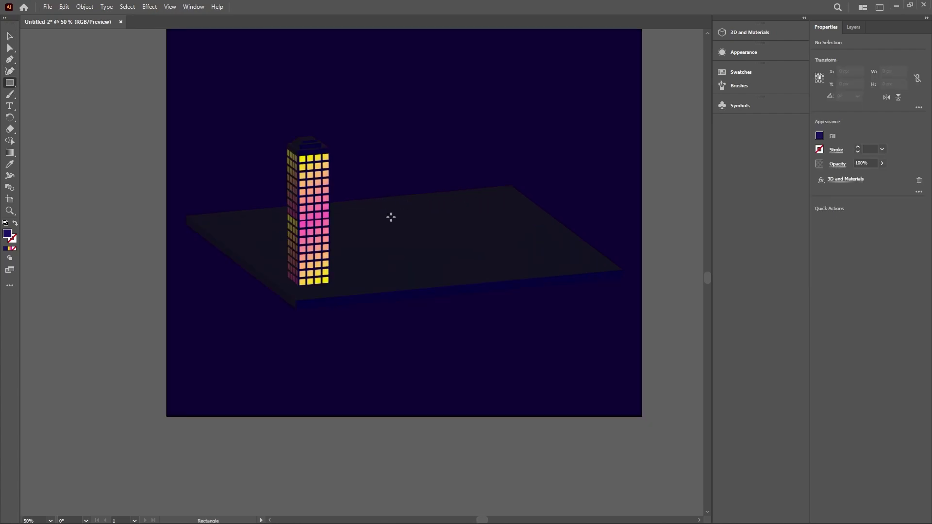
mouse_move(376, 203)
left_mouse_down()
mouse_move(425, 240)
mouse_move(423, 278)
left_mouse_up()
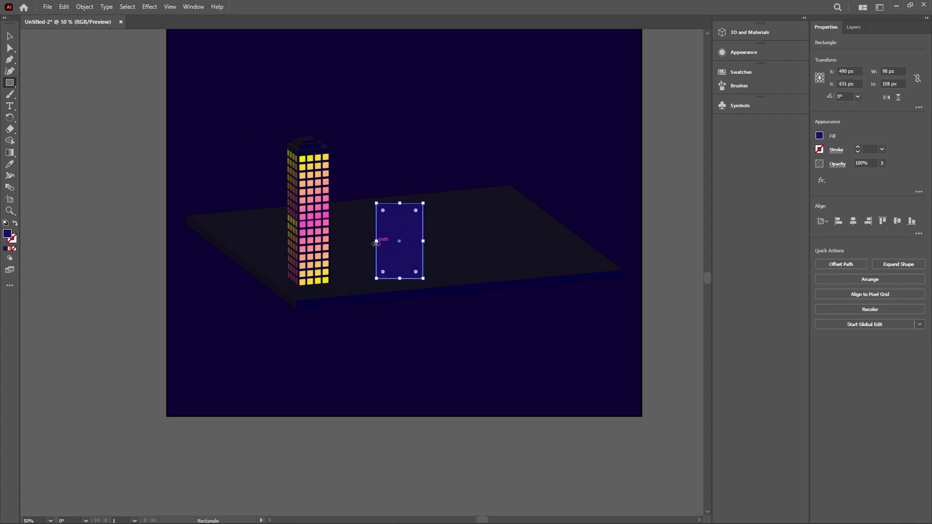
left_click_drag(378, 242, 470, 278)
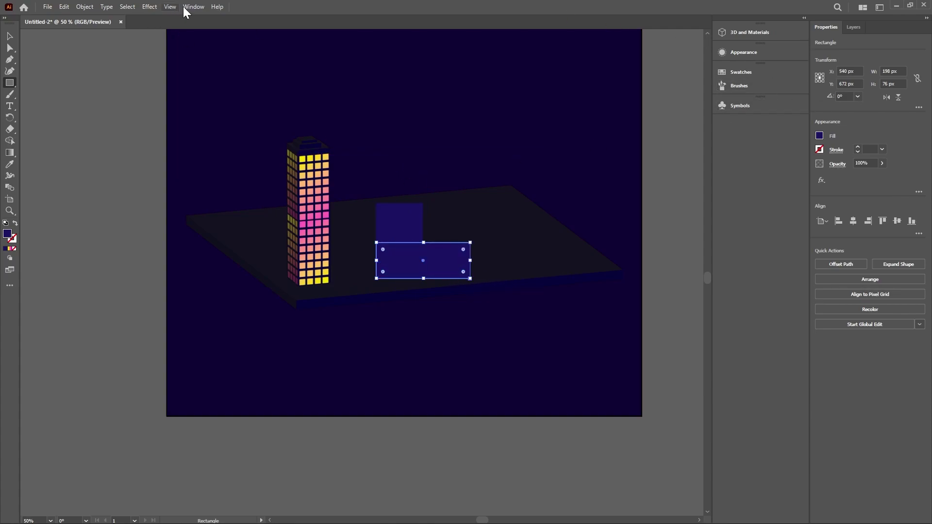
Dock the Pathfinder panel and Unite both rectangles into one L-shape.
left_click(202, 6)
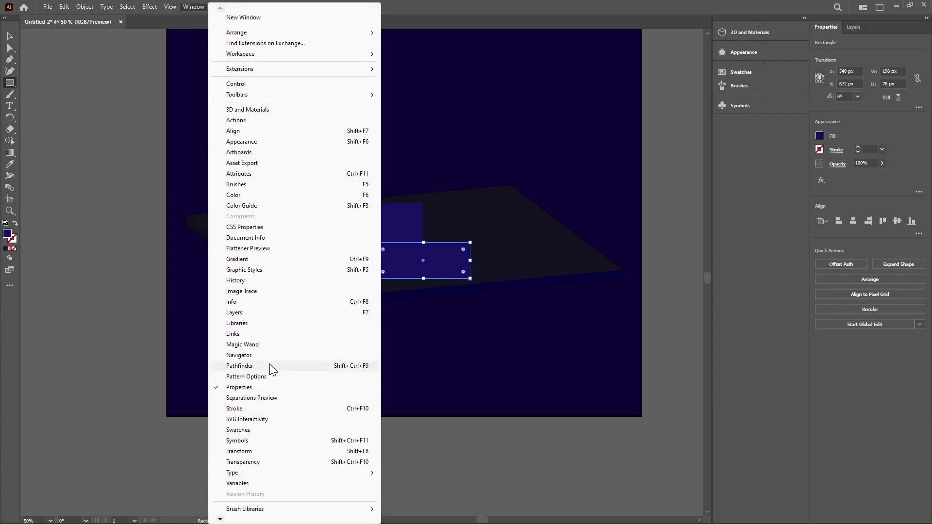
left_click(269, 366)
left_click_drag(74, 330, 744, 124)
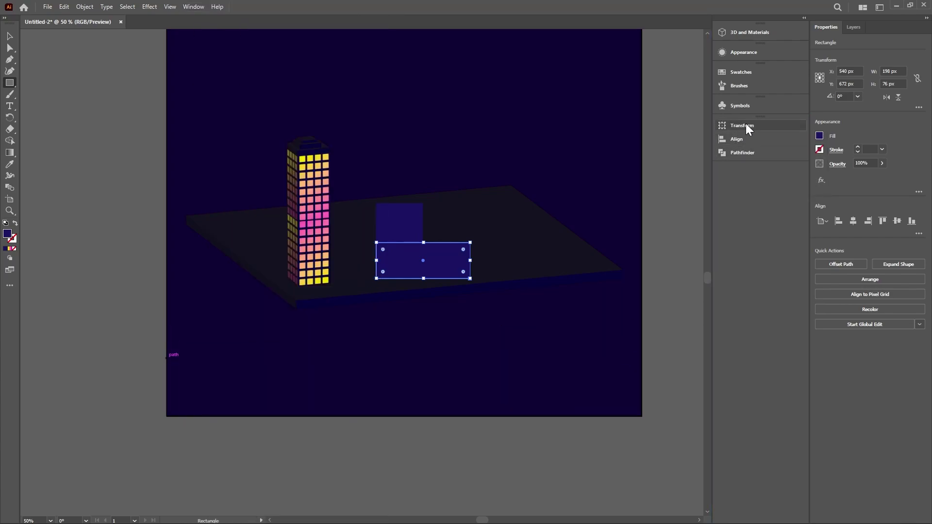
key("v")
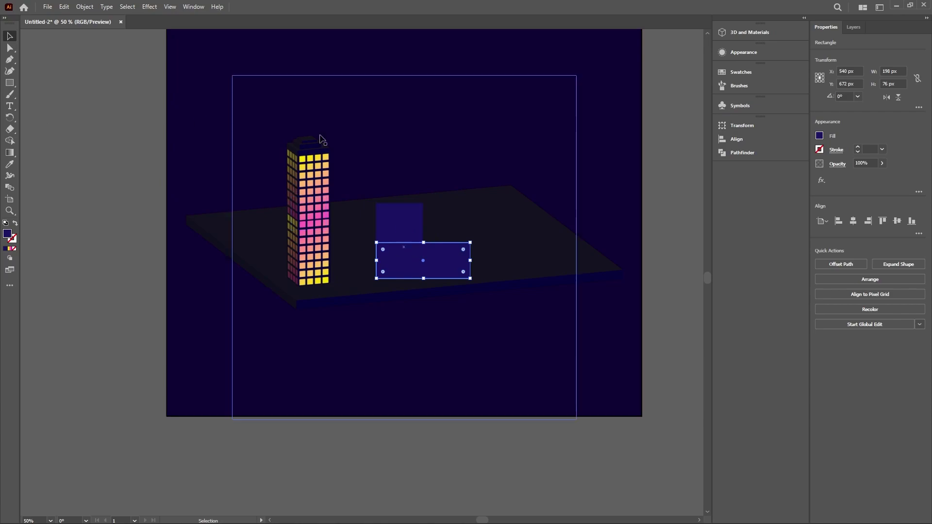
left_click(403, 223, "shift")
left_click(741, 154)
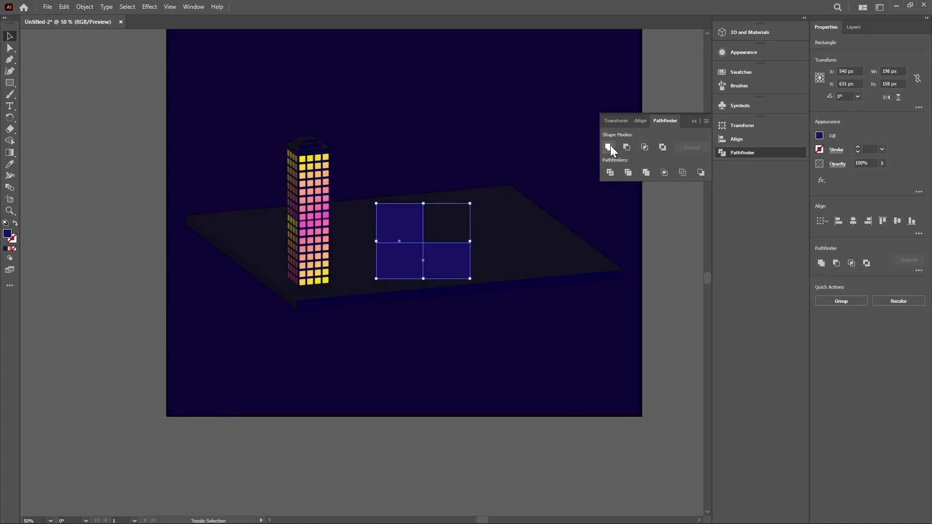
left_click(610, 145)
Extrude the L-shape with the Off-Axis Top preset and 375 px depth, moved up and right.
left_click(740, 35)
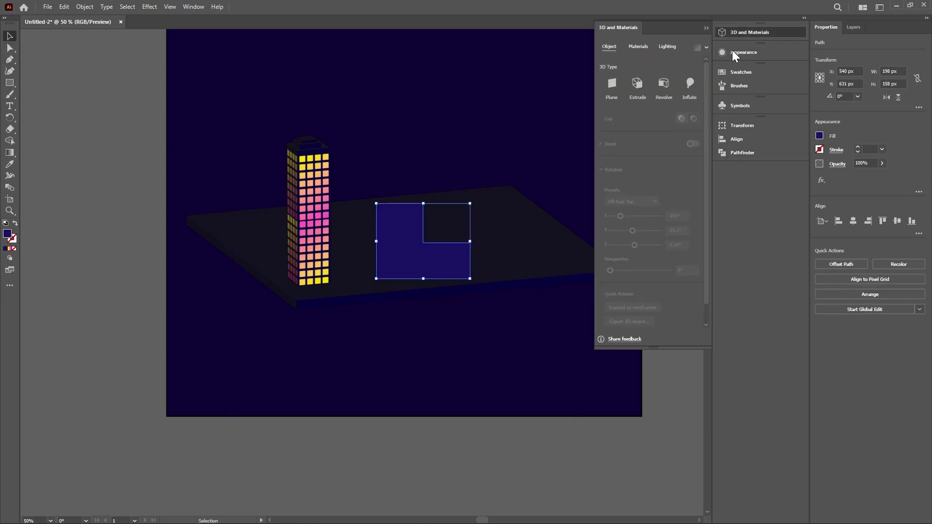
left_click(637, 83)
left_click(632, 222)
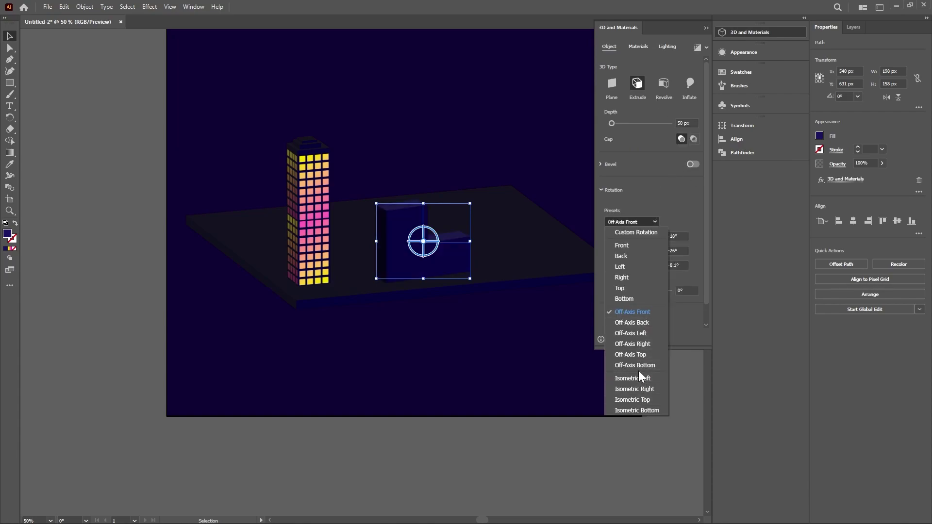
left_click(631, 354)
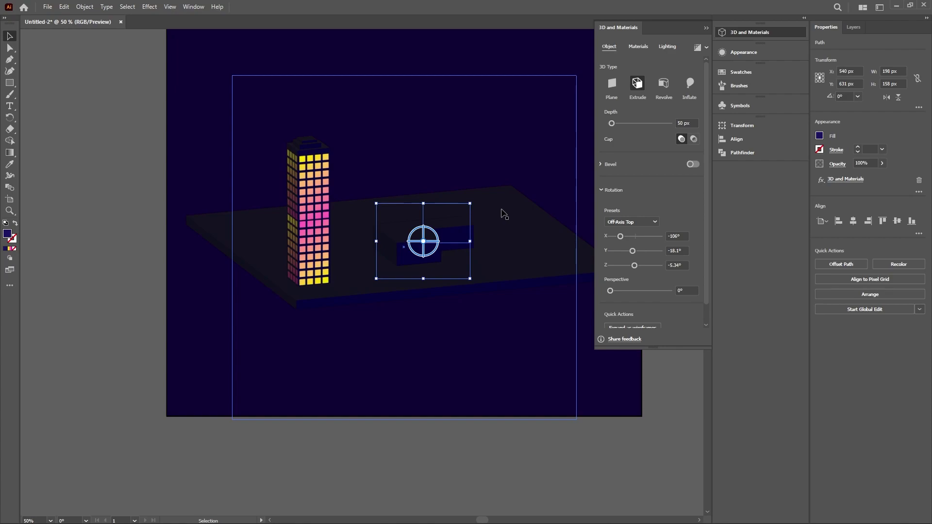
left_click_drag(613, 124, 622, 124)
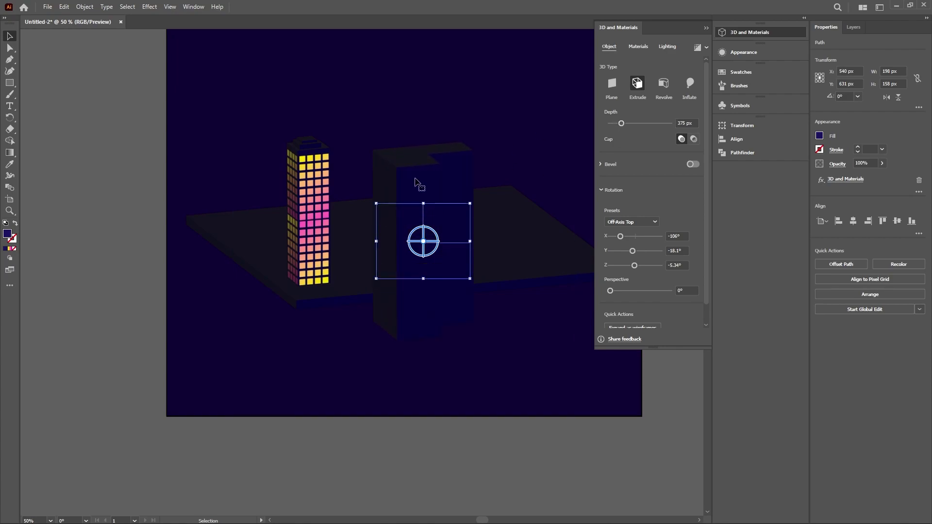
left_click_drag(417, 182, 446, 109)
left_click_drag(436, 222, 450, 171)
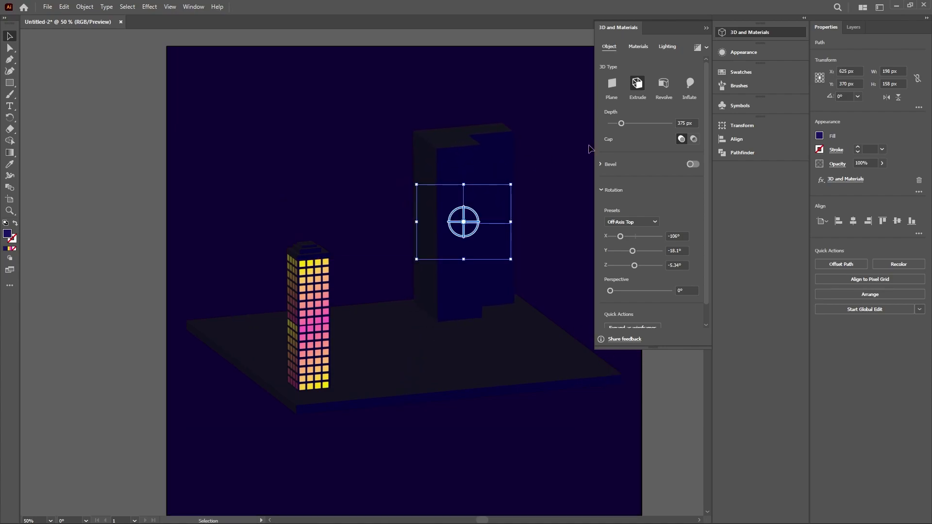
left_click(707, 27)
Shrink the tall building's footprint and move it right and down behind the glowing tower.
left_click(507, 208)
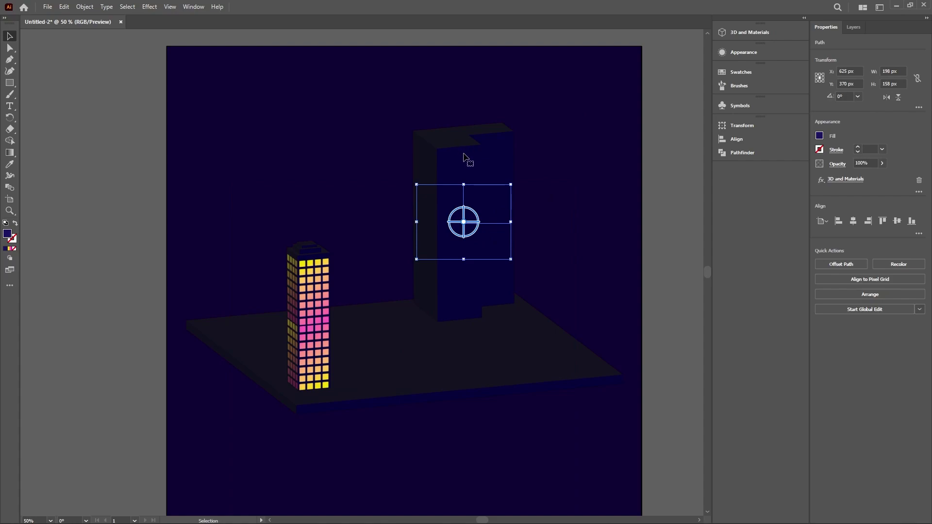
left_click_drag(511, 260, 491, 243)
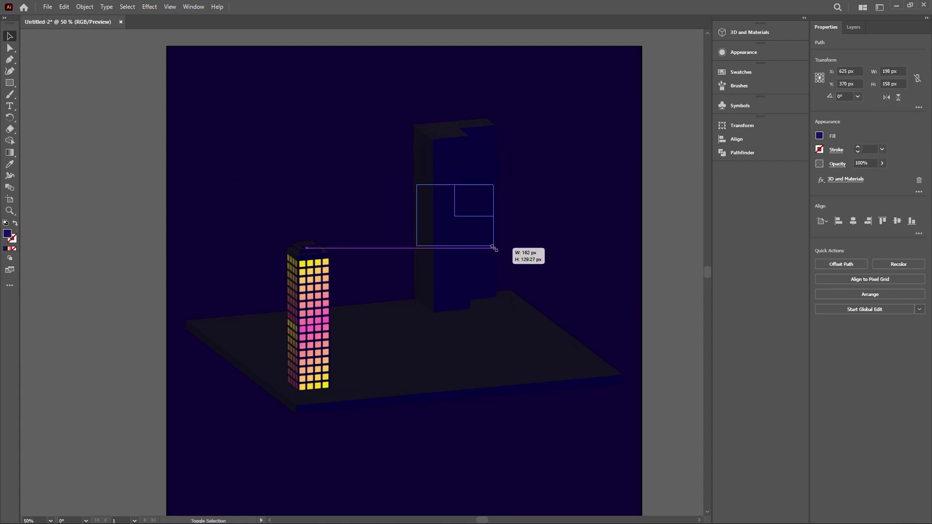
left_click_drag(451, 170, 478, 180)
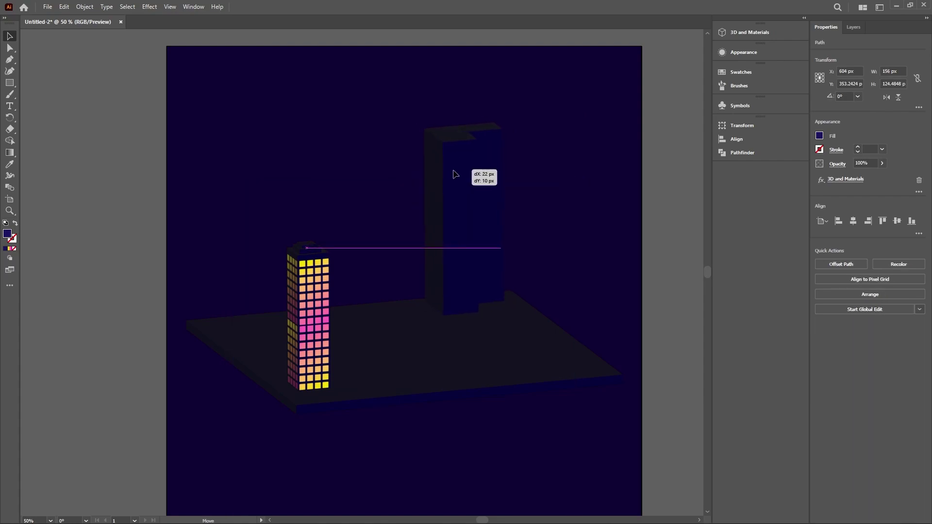
left_click(538, 139)
left_click(477, 177)
left_click(741, 32)
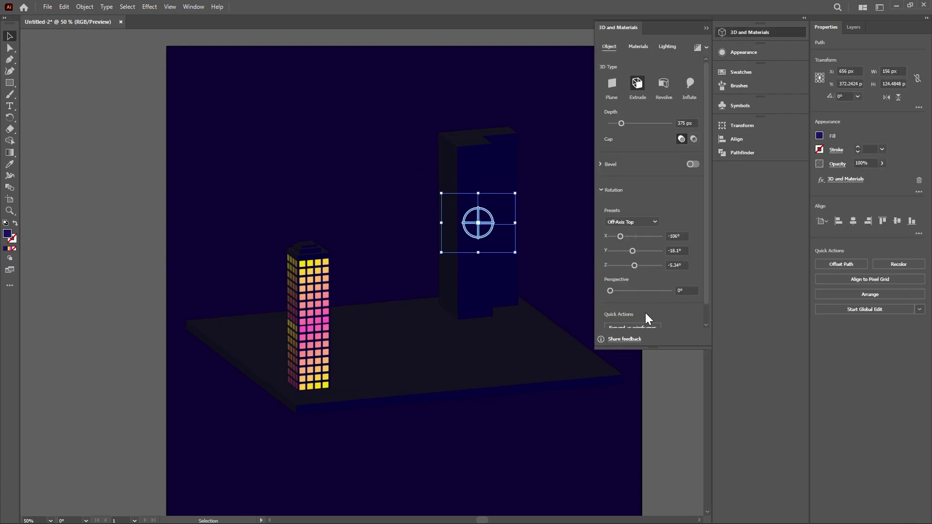
scroll(627, 272, "down", 1)
Apply the window graphic to the back tower and enlarge it to about 130%.
left_click(639, 47)
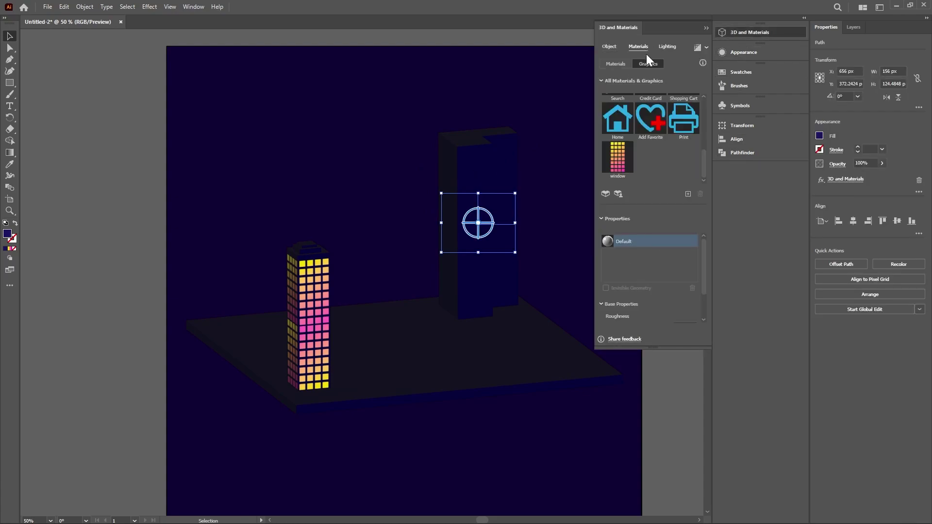
left_click(618, 167)
scroll(635, 263, "down", 2)
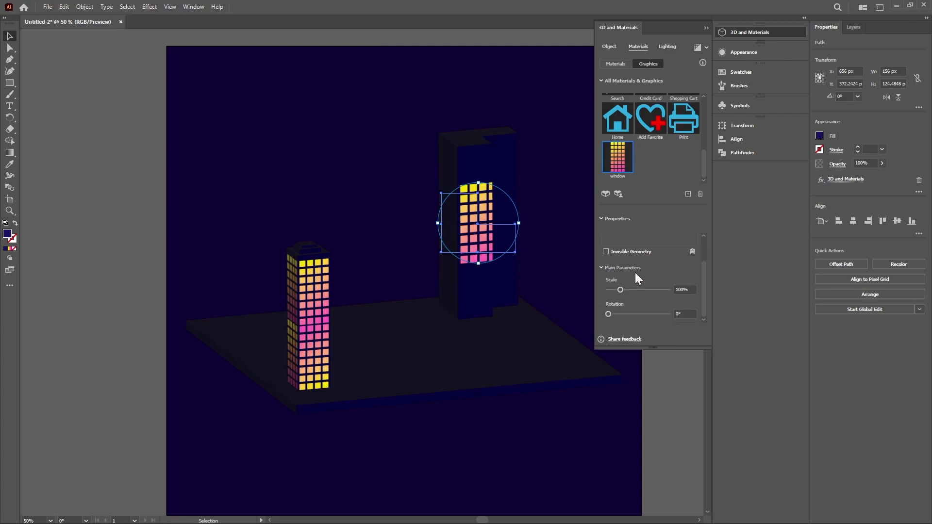
left_click_drag(621, 290, 625, 290)
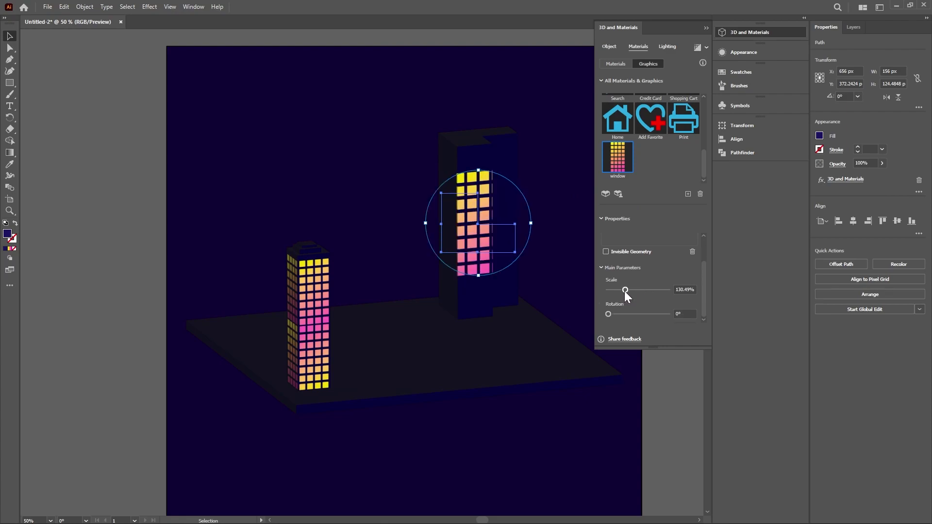
mouse_move(533, 226)
left_mouse_down()
mouse_move(564, 223)
mouse_move(507, 233)
mouse_move(471, 182)
left_mouse_up()
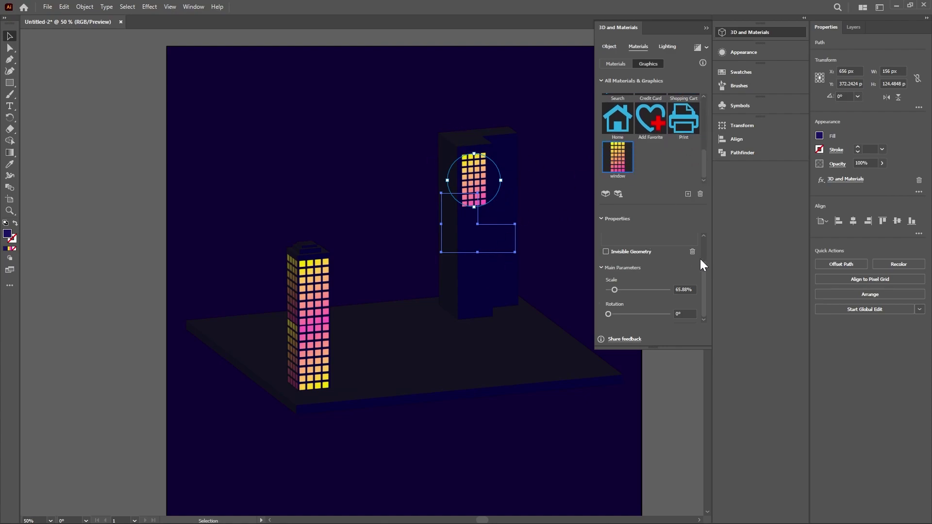
Add a second window graphic at 65% scale, raise it on the face, and zoom to check.
mouse_move(618, 156)
left_mouse_down()
mouse_move(476, 221)
mouse_move(487, 261)
left_mouse_up()
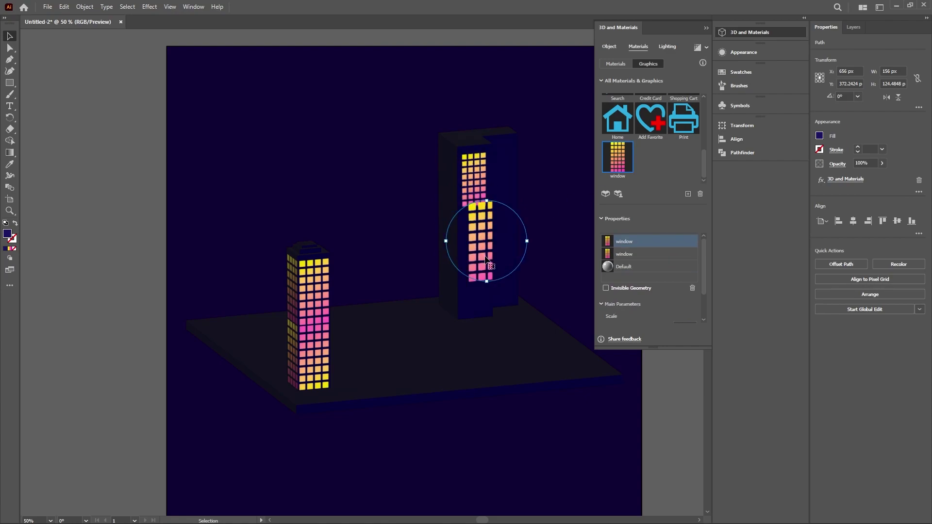
left_click(634, 253)
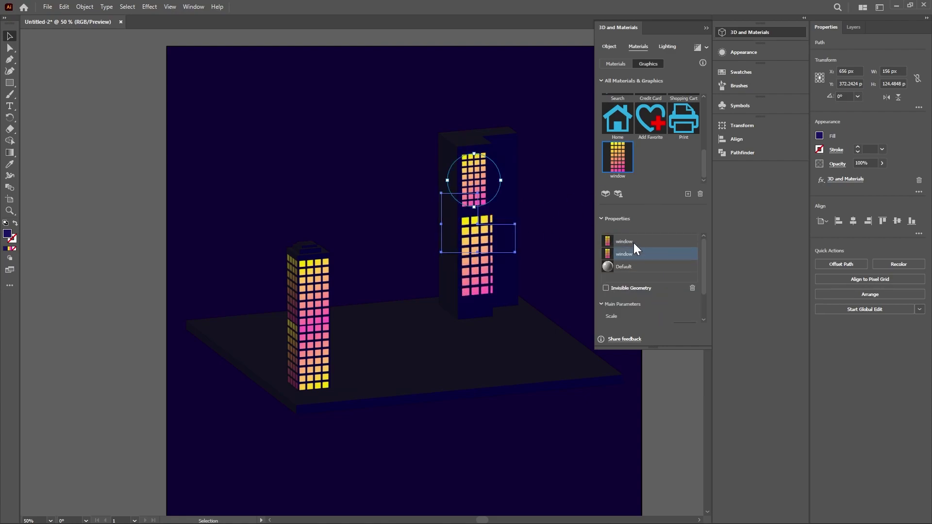
left_click(619, 241)
left_click(681, 289)
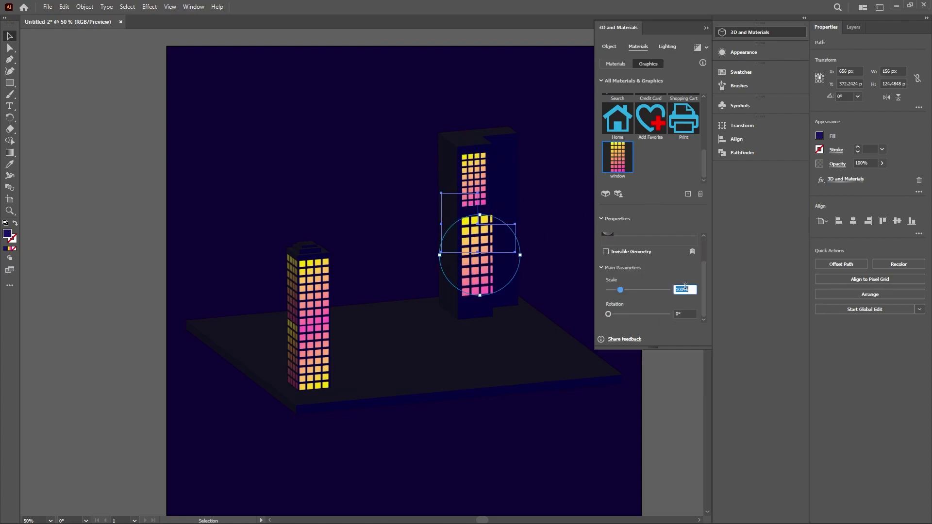
type("65")
key("Return")
left_click_drag(479, 239, 474, 219)
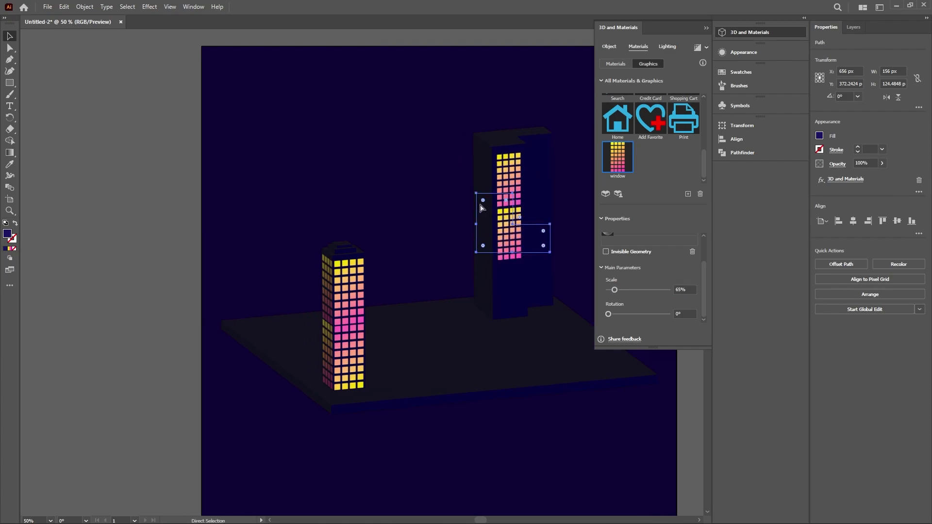
key("ctrl+plus")
key("ctrl+plus")
key("ctrl+plus")
key("ctrl+plus")
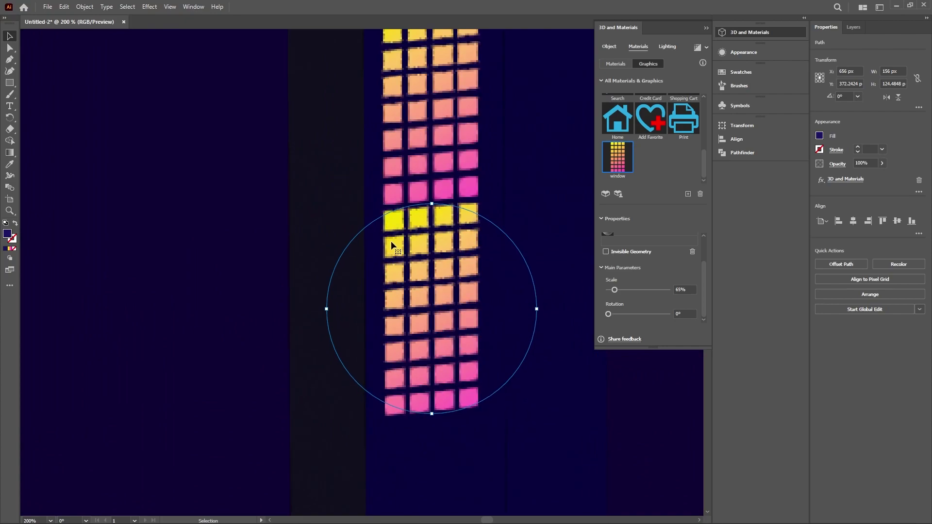
key("ctrl+minus")
key("ctrl+minus")
key("ctrl+minus")
key("ctrl+minus")
Add a 65% window graphic near the top of the tower's right section.
left_click(407, 245)
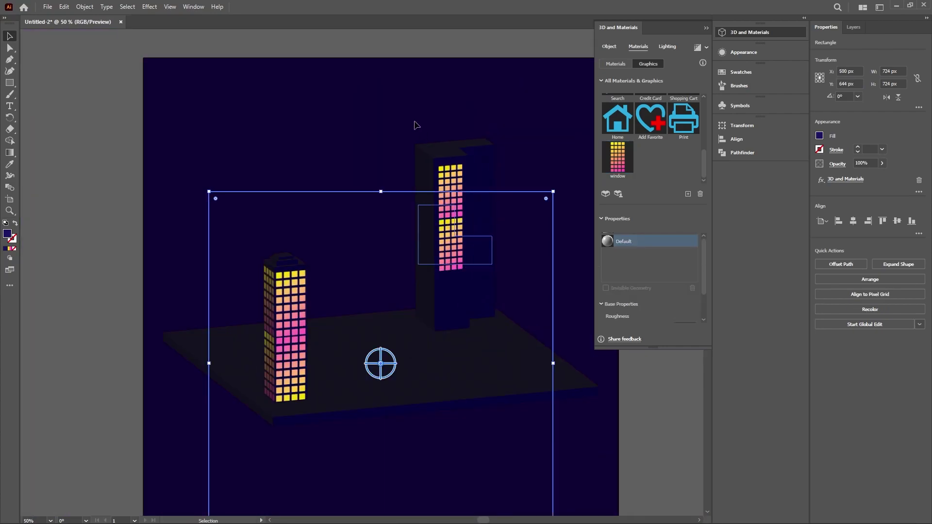
left_click(484, 125)
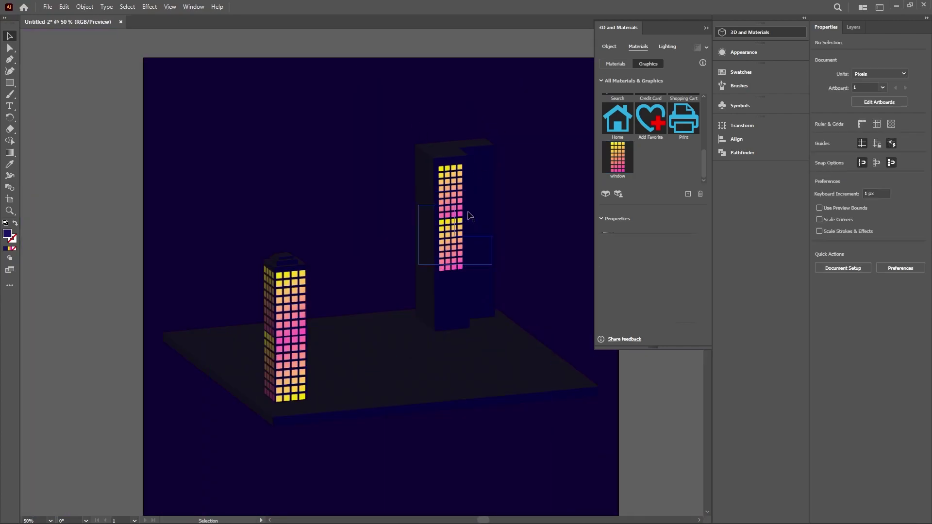
left_click(474, 160)
left_click(618, 165)
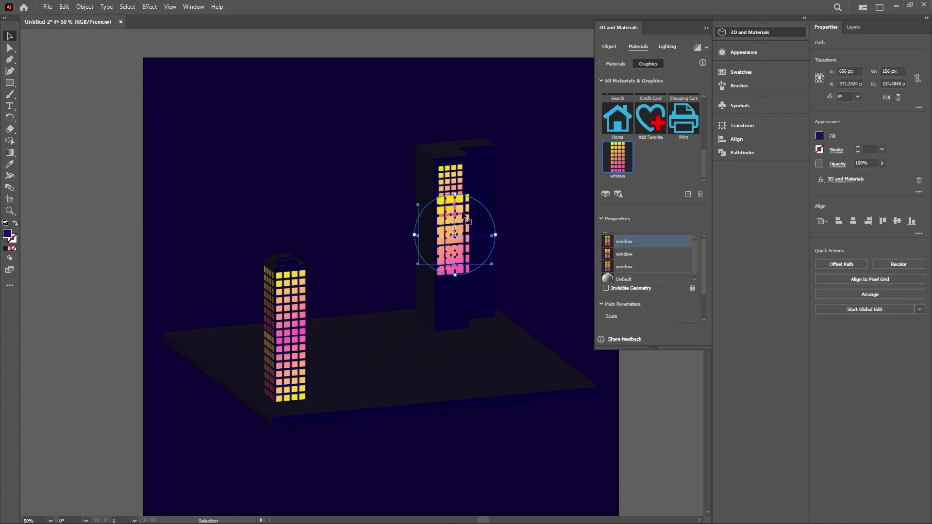
key("ctrl+1")
left_click_drag(445, 215, 449, 127)
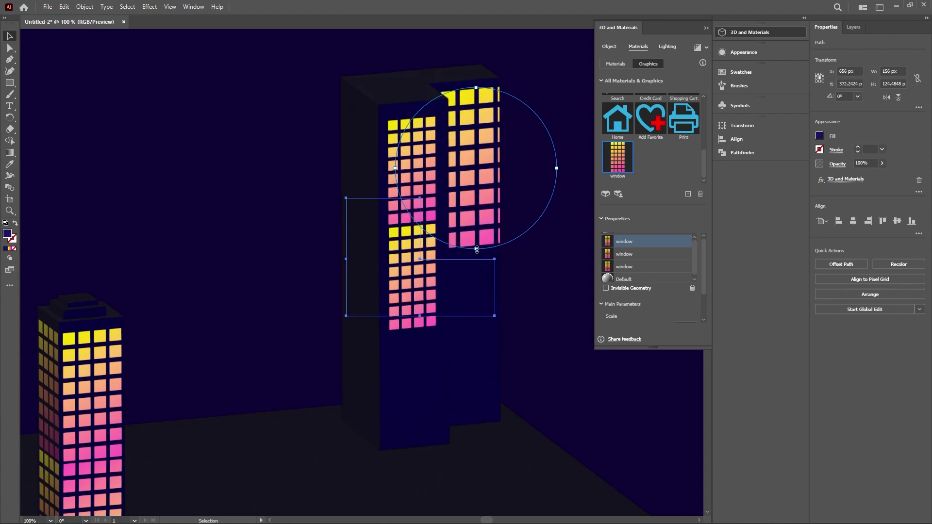
scroll(700, 262, "down", 2)
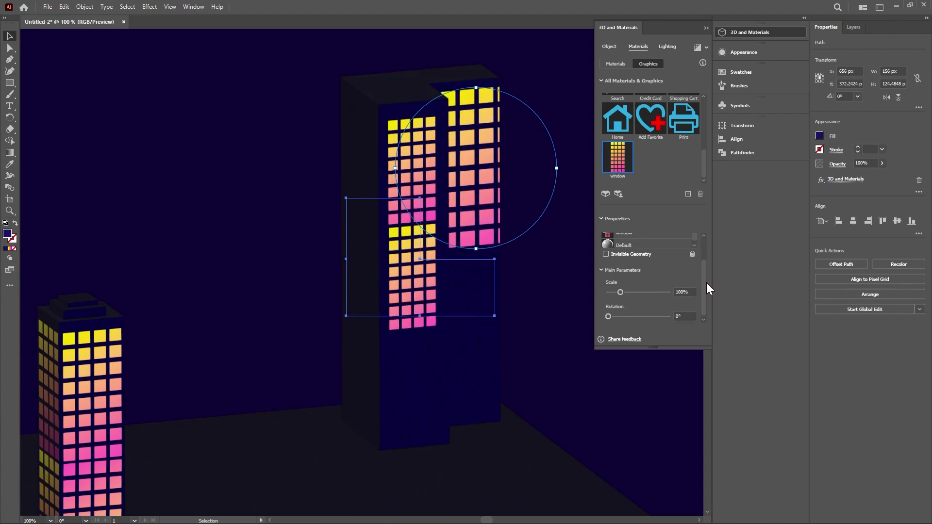
left_click(684, 292)
type("65")
key("Return")
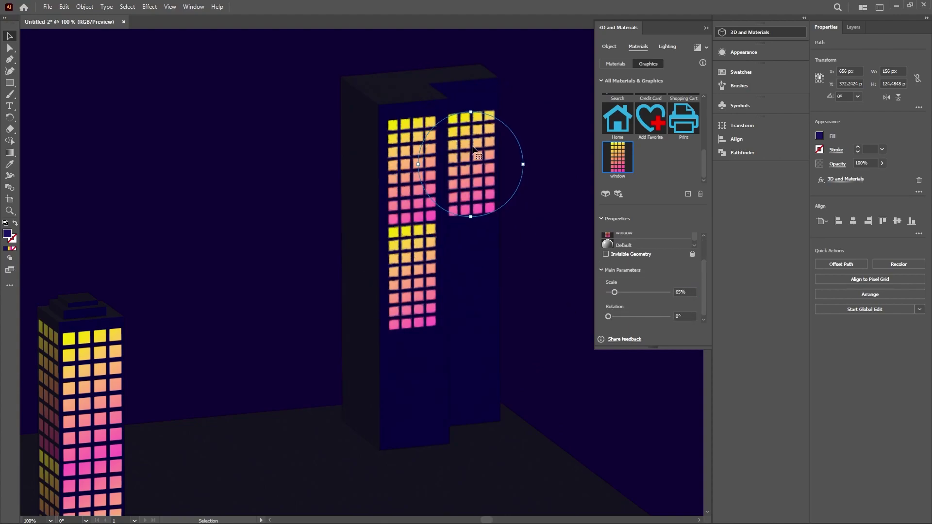
left_click_drag(482, 160, 475, 136)
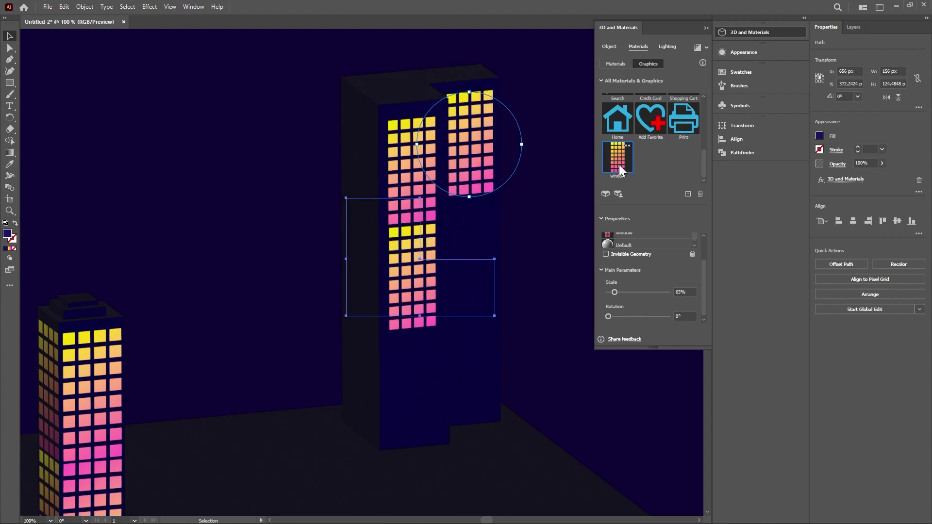
Add two more 65% window graphics, one on the right section and one low on the left.
left_click_drag(620, 170, 416, 248)
left_click(682, 289)
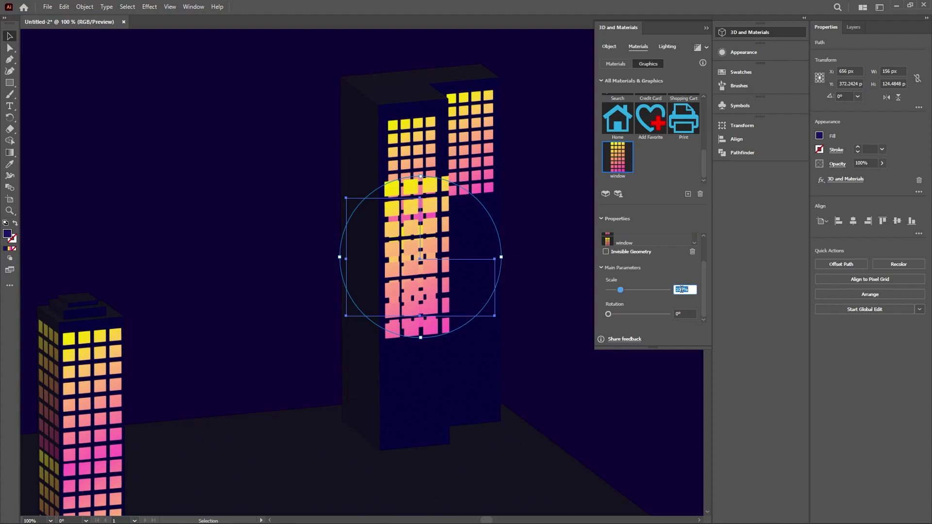
key("Return")
left_click_drag(414, 264, 462, 259)
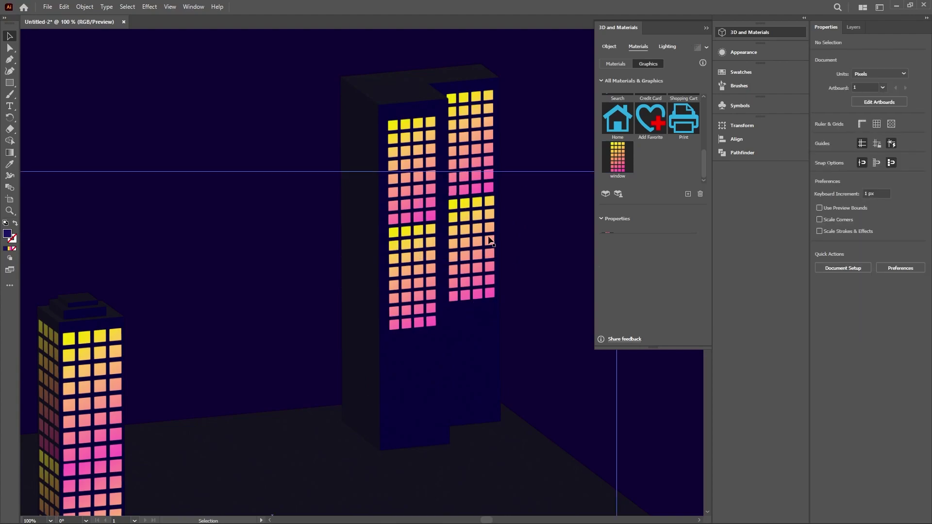
left_click(619, 175)
left_click_drag(704, 258, 704, 306)
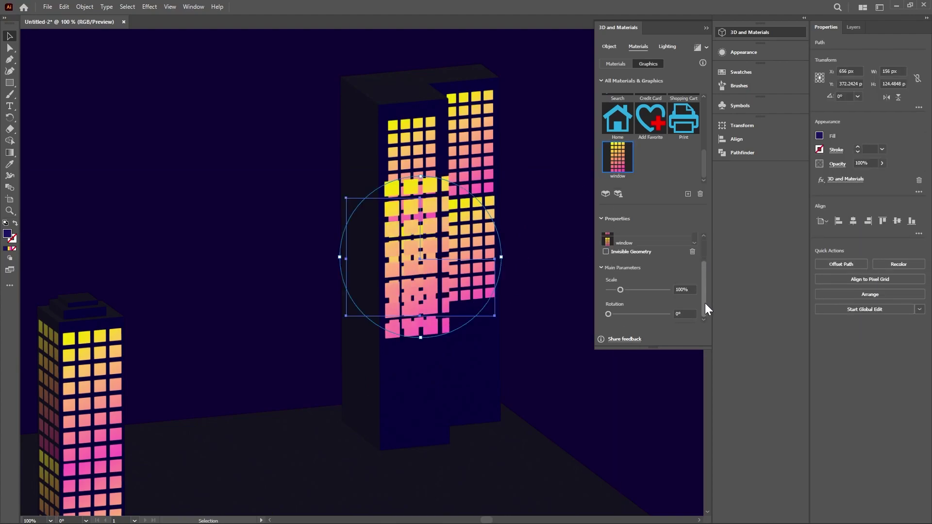
left_click(683, 290)
type("65")
key("Return")
left_click_drag(406, 248, 398, 372)
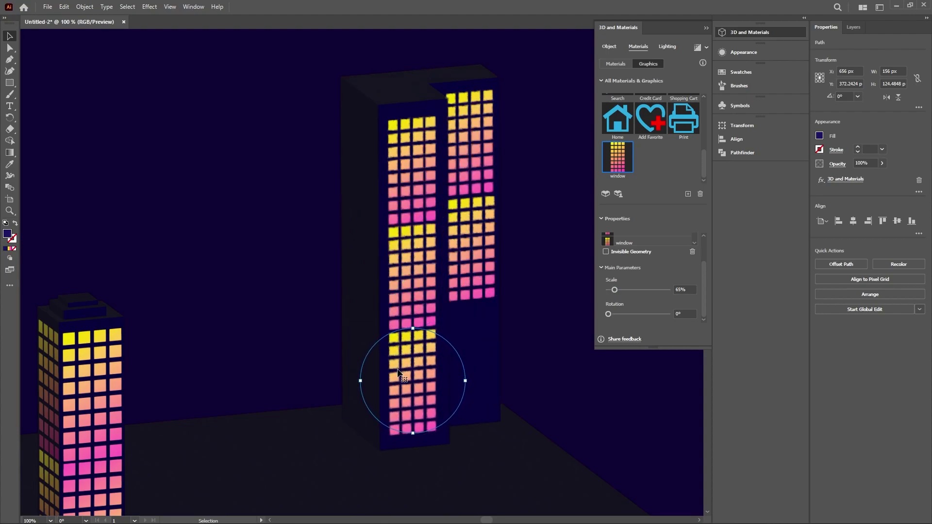
Add a final 65% window graphic lower on the right section and review the facade.
left_click(624, 160)
left_click_drag(416, 254, 470, 335)
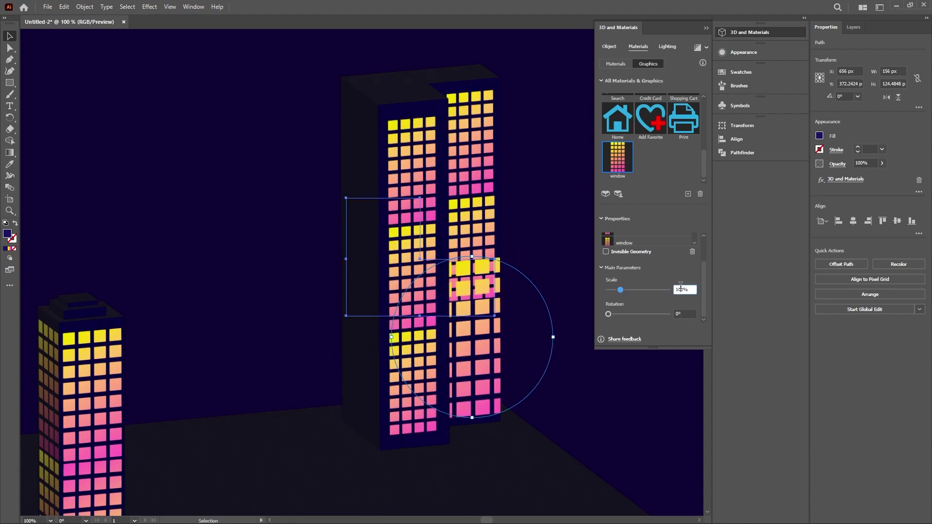
type("5")
key("Return")
left_click_drag(462, 338, 461, 354)
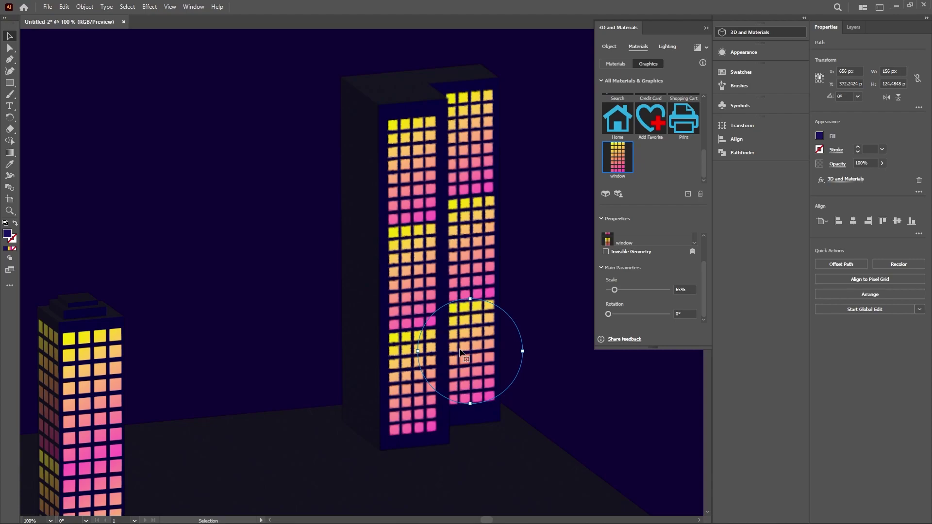
left_click(499, 202)
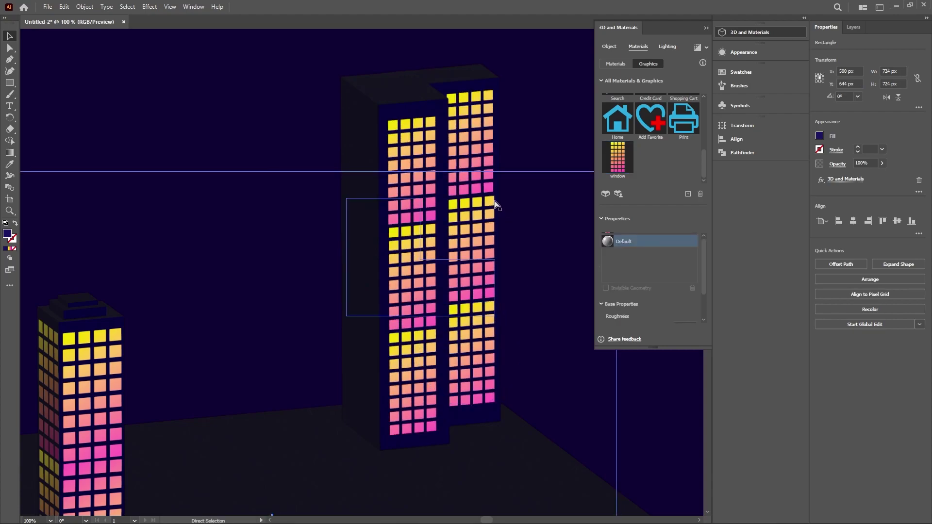
scroll(498, 202, "down", 2, "alt")
left_click(447, 228)
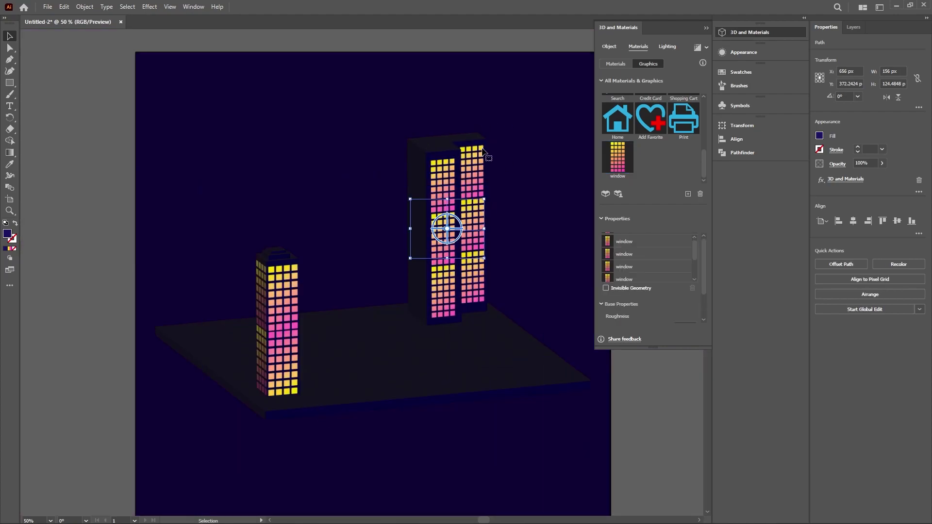
scroll(447, 225, "up", 3)
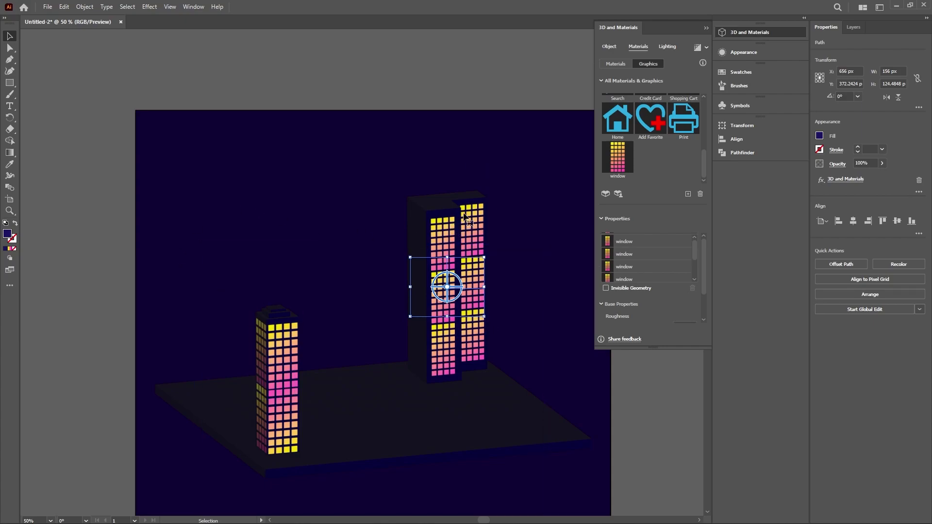
Draw a 27 px circle and extrude it in 3D at the Off-Axis Top angle.
left_click_drag(10, 82, 53, 107)
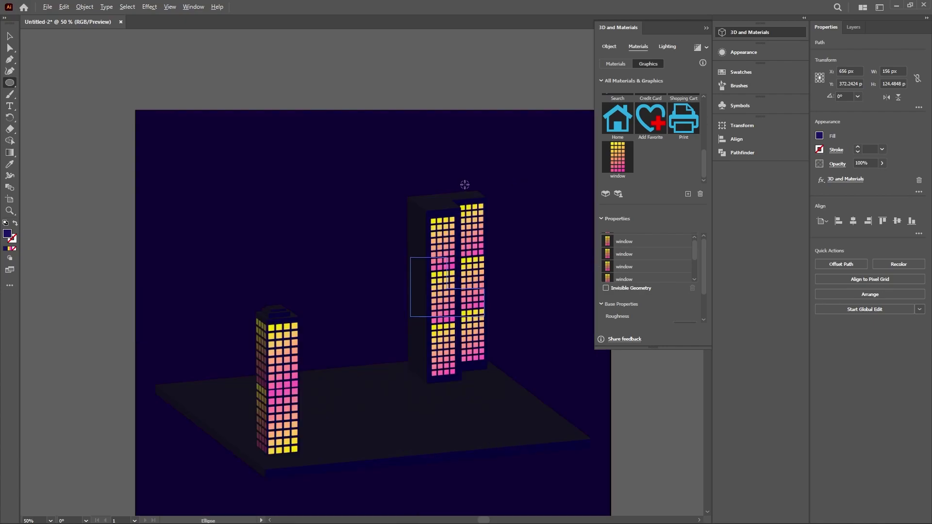
scroll(465, 183, "up", 3)
left_click_drag(306, 160, 345, 199)
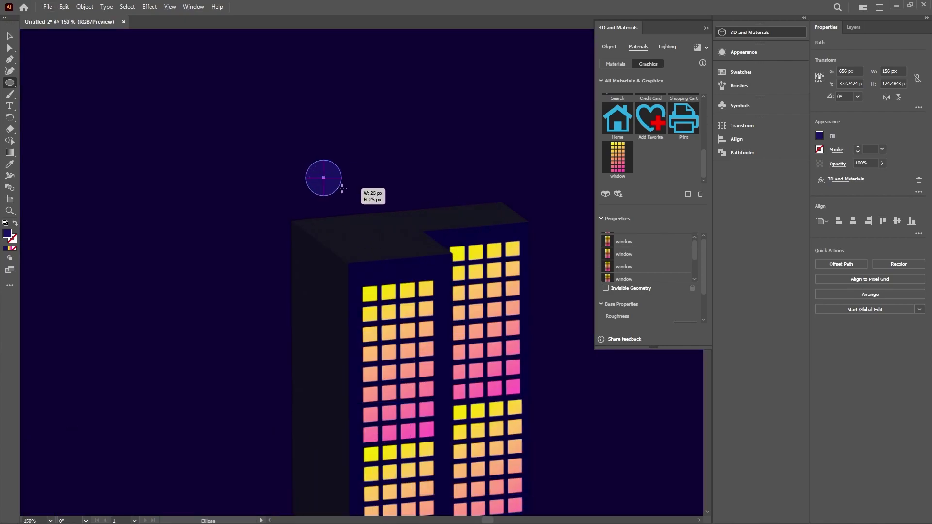
left_click(609, 45)
left_click(637, 84)
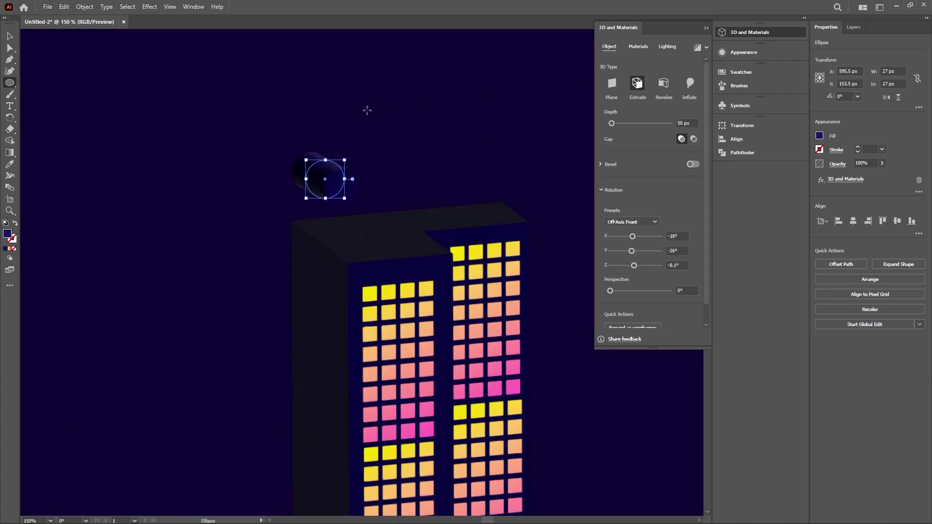
left_click(628, 222)
left_click(634, 357)
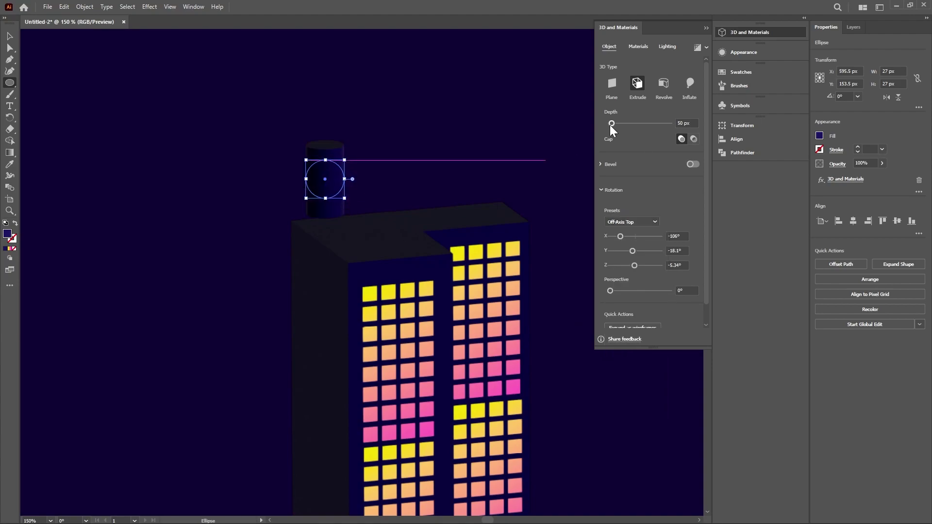
Set the cylinder's extrusion depth to 10 px.
left_click_drag(613, 124, 608, 123)
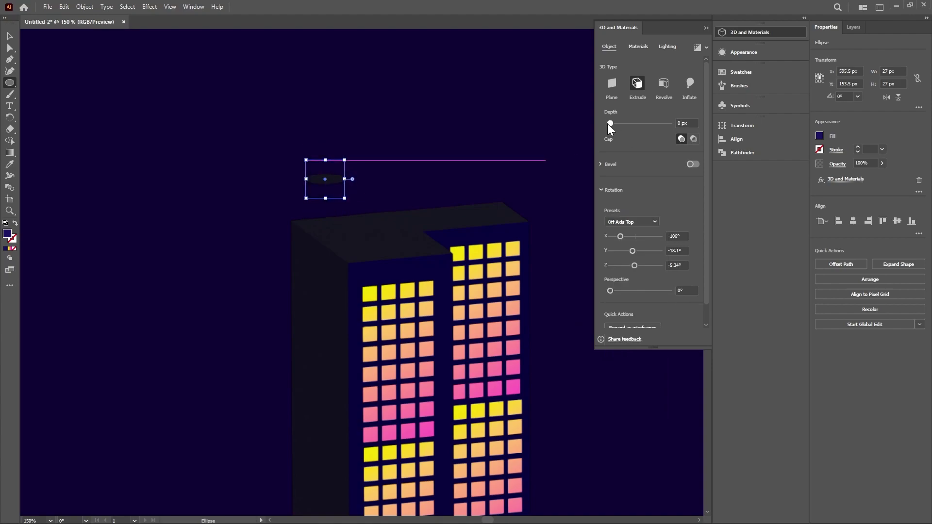
left_click(682, 122)
type("30")
key("Return")
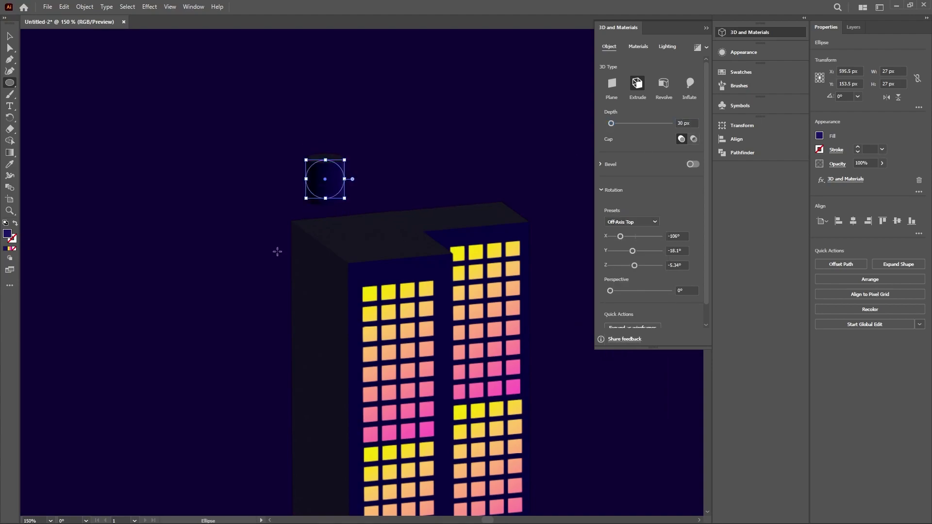
left_click(682, 122)
type("10")
key("Return")
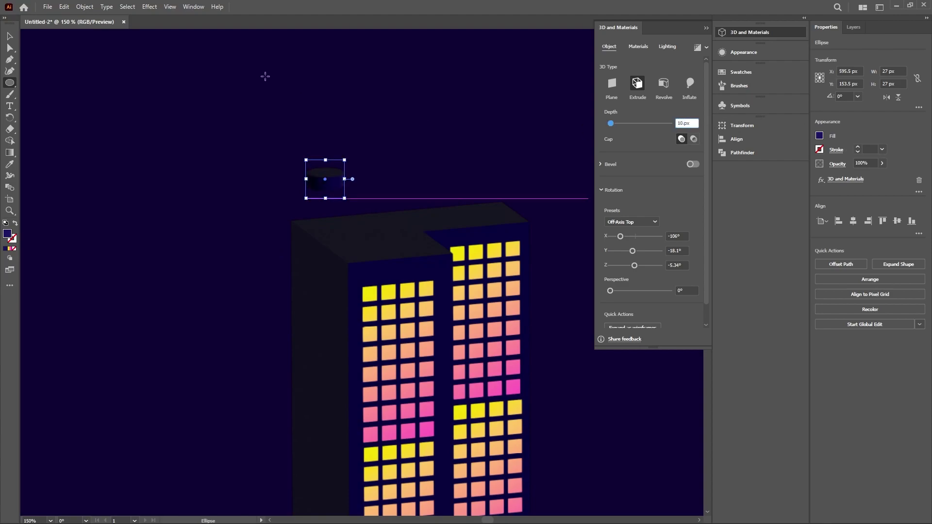
Place the cylinders on the back tower's roof as four round studs.
left_click(266, 76)
key("Escape")
key("v")
mouse_move(335, 184)
left_mouse_down()
mouse_move(384, 240)
mouse_move(424, 217)
mouse_move(364, 215)
mouse_move(481, 206)
mouse_move(434, 216)
left_mouse_up()
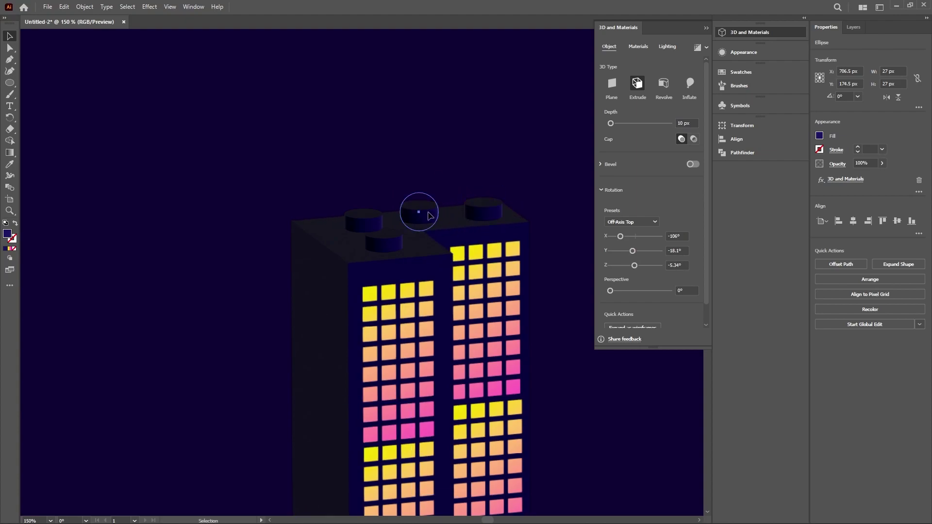
left_click(366, 154)
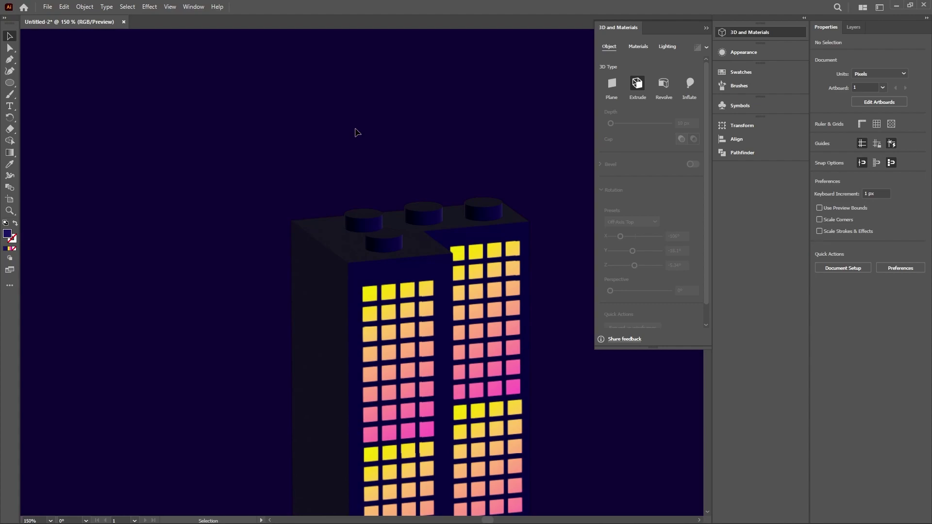
Close the 3D and Materials settings.
key("a")
left_click(706, 28)
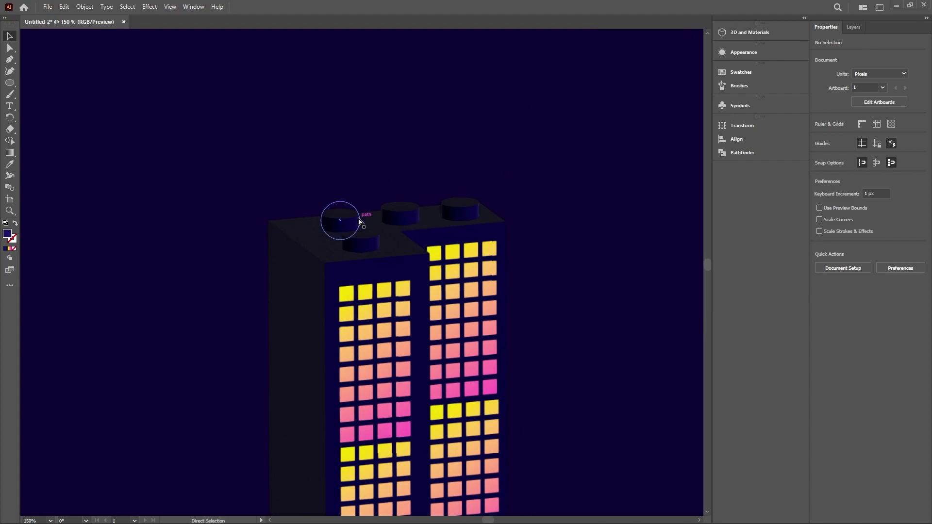
scroll(355, 214, "down", 2)
scroll(367, 216, "down", 2)
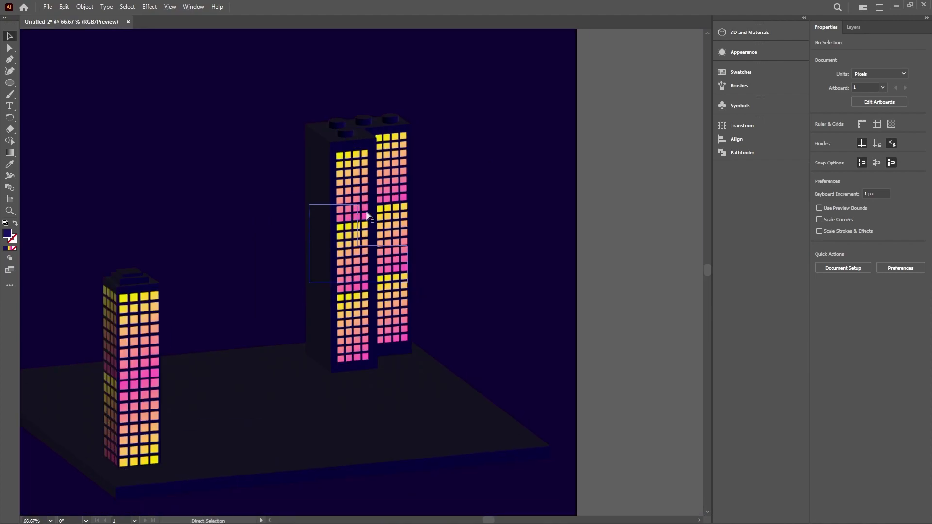
scroll(301, 204, "down", 1)
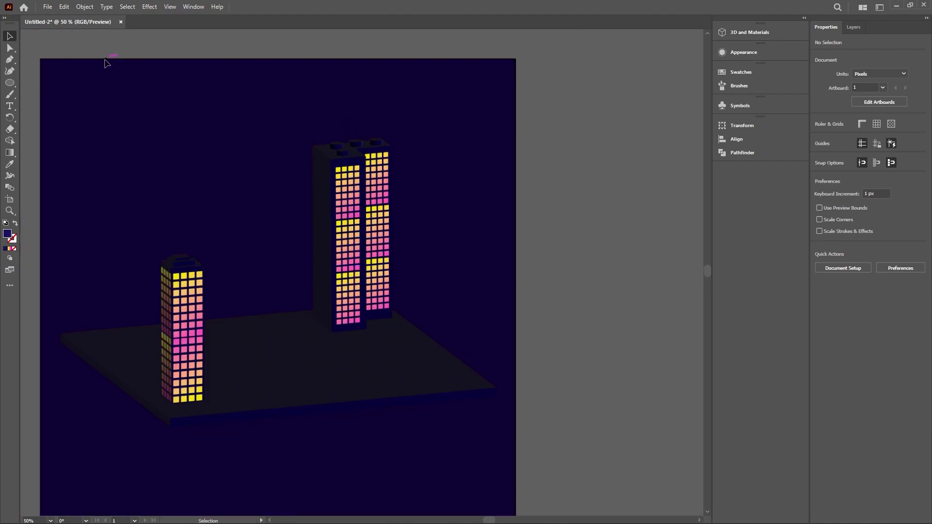
left_click_drag(8, 83, 48, 81)
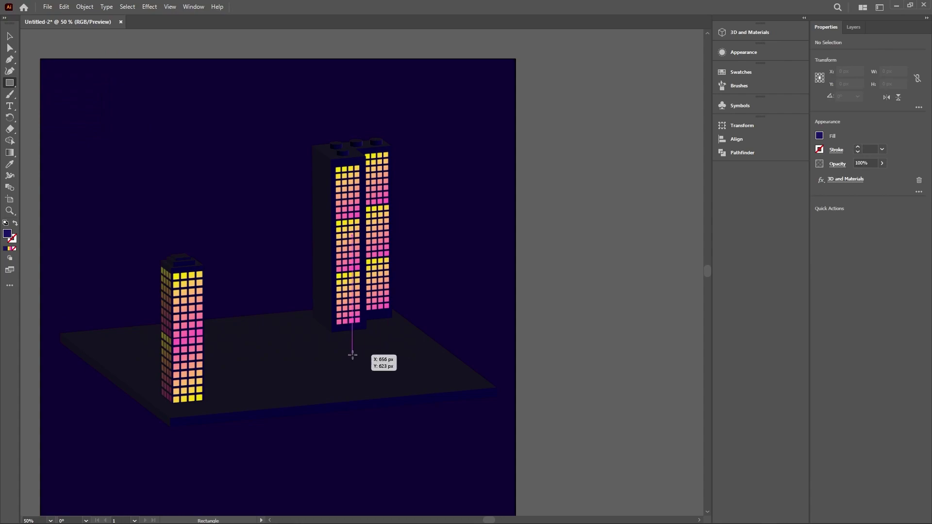
Draw a rectangle on the right of the base with one rounded corner.
left_click_drag(353, 355, 456, 386)
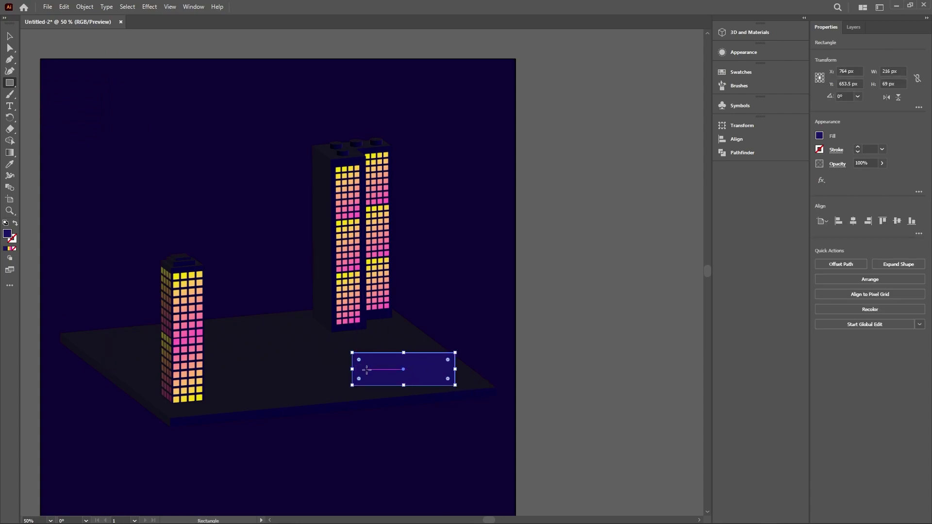
scroll(364, 382, "up", 3)
scroll(363, 382, "up", 2)
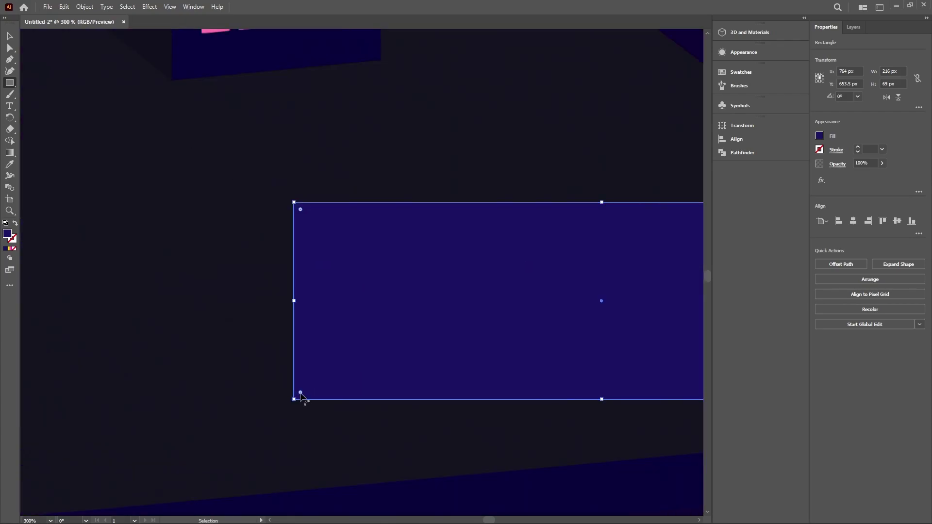
left_click_drag(300, 393, 556, 258)
key("ctrl+z")
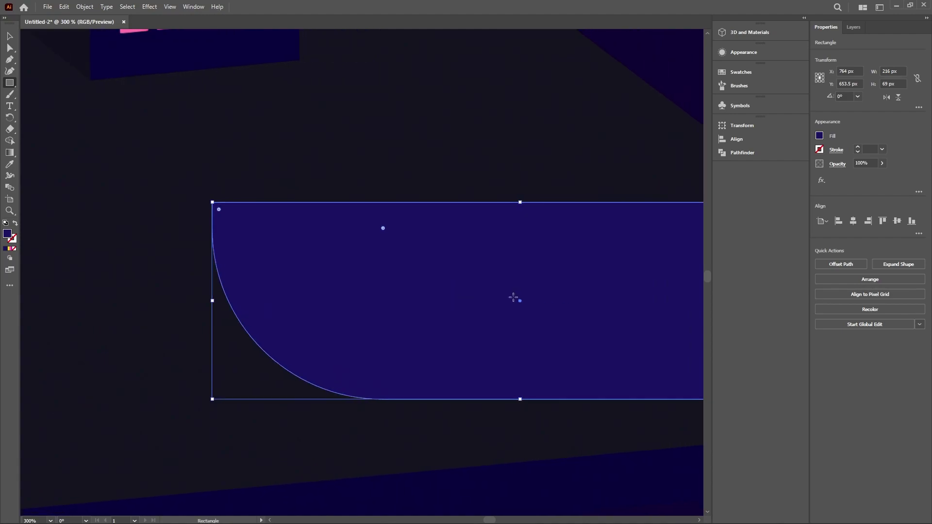
scroll(512, 298, "down", 3)
Extrude the rounded rectangle in 3D at the Off-Axis Top angle.
left_click(743, 32)
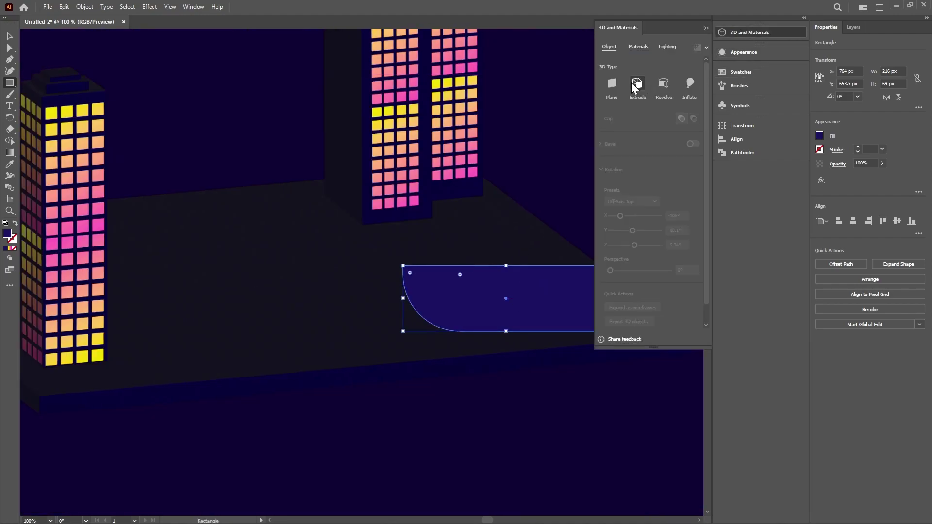
left_click(637, 84)
left_click(641, 222)
left_click(640, 362)
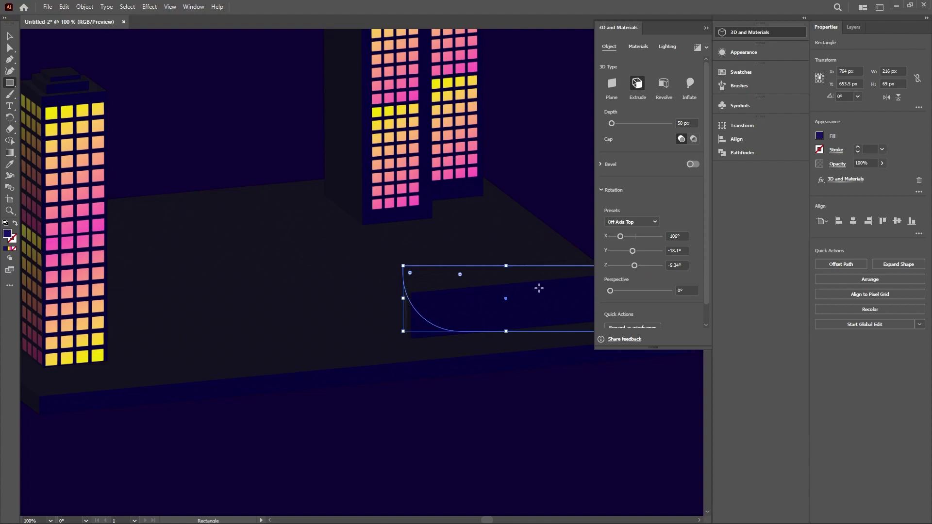
left_click(707, 28)
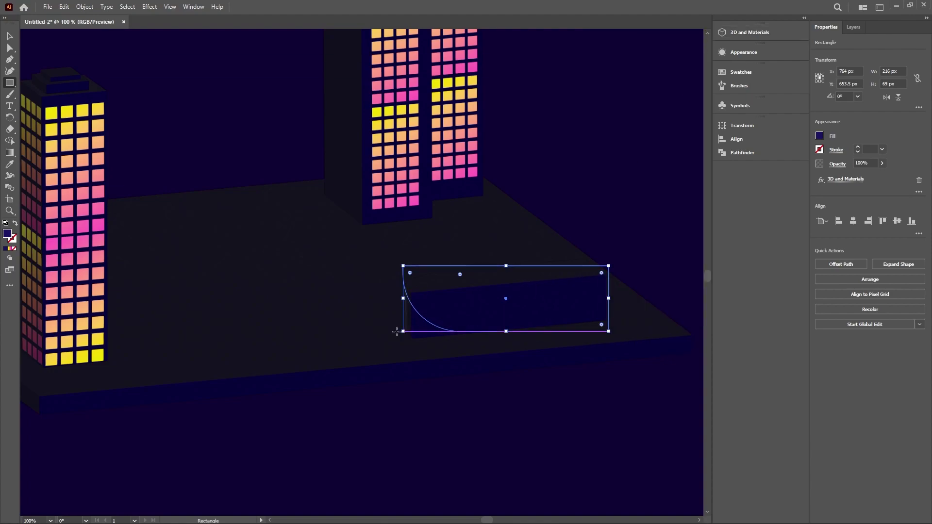
Rotate the slab 180° and nudge it onto the base's front edge.
mouse_move(406, 335)
left_mouse_down()
mouse_move(500, 355)
mouse_move(651, 350)
left_mouse_up()
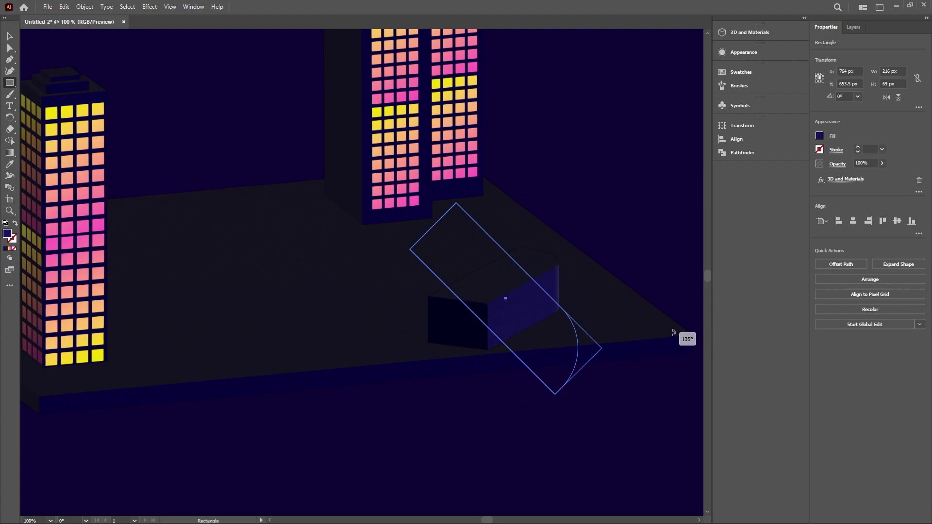
left_click_drag(651, 350, 676, 333)
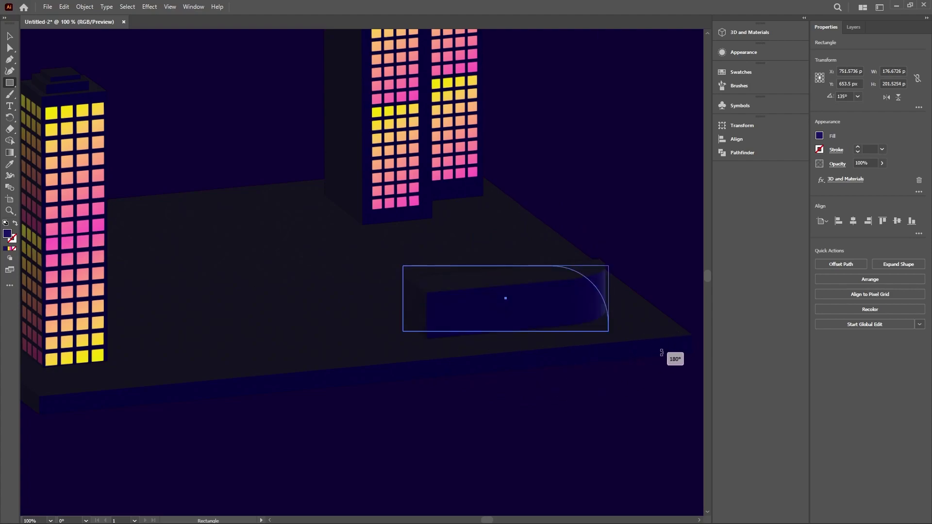
left_click_drag(558, 398, 675, 358)
key("v")
left_click_drag(456, 303, 499, 316)
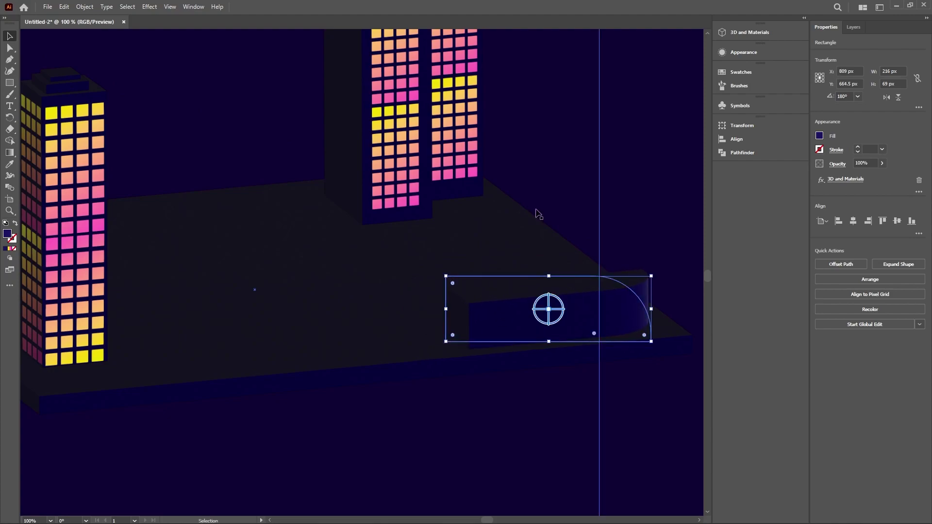
left_click(664, 154)
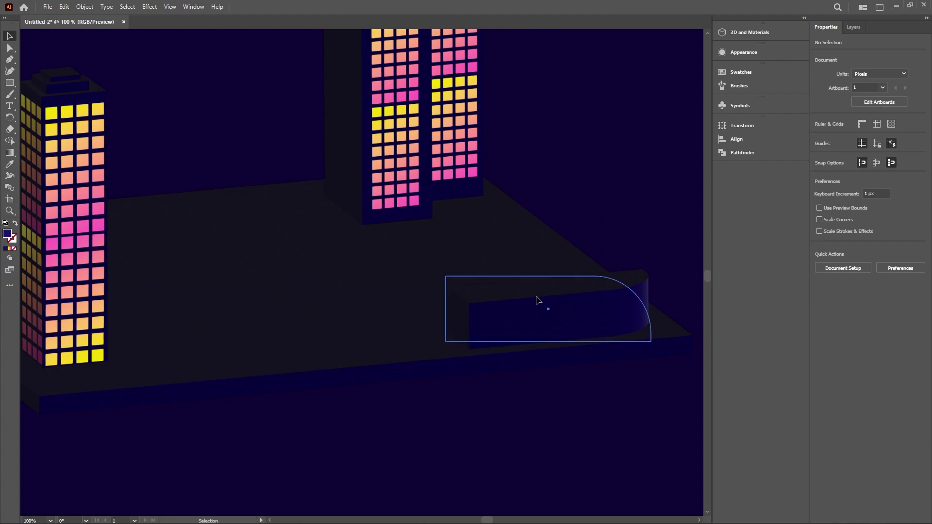
left_click(538, 297)
Raise the slab's extrusion depth into a tall tower and shrink it to about 131 × 60 px.
left_click(750, 32)
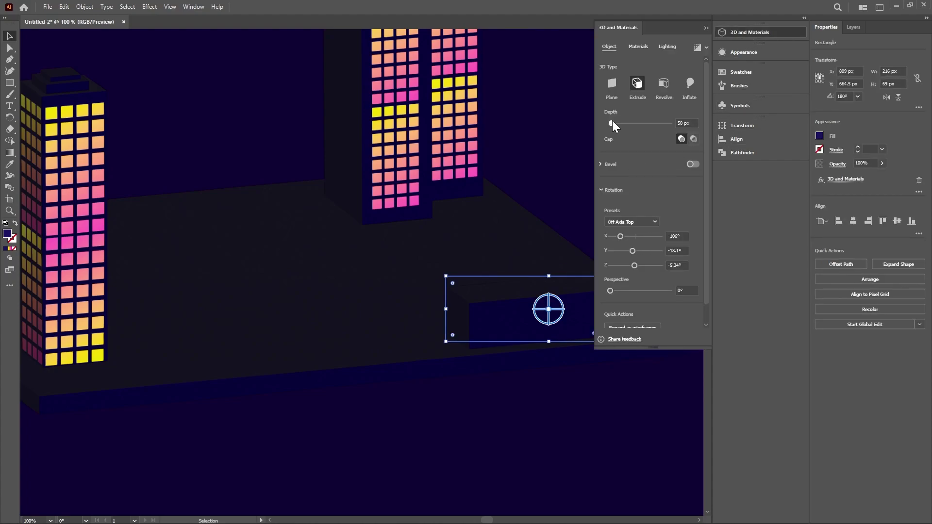
left_click_drag(613, 120, 616, 120)
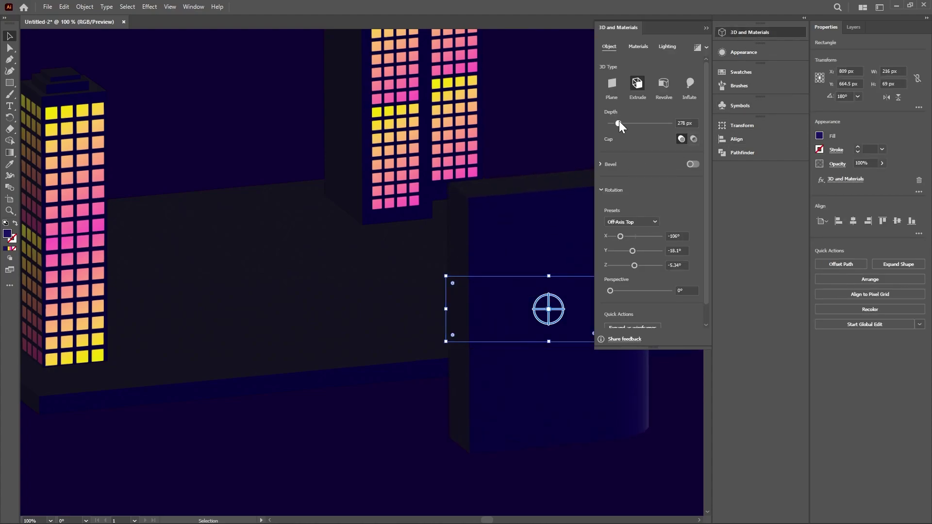
left_click(706, 28)
mouse_move(557, 191)
left_mouse_down()
mouse_move(553, 131)
mouse_move(223, 130)
left_mouse_up()
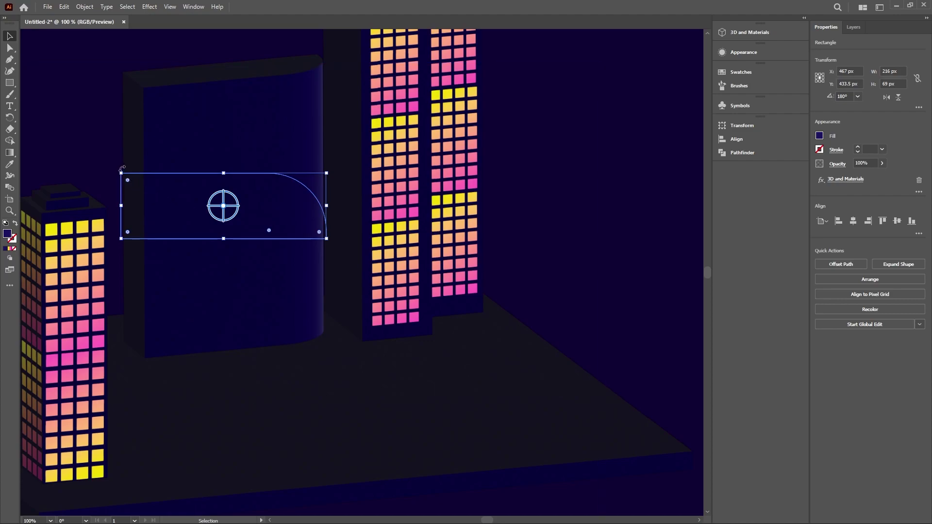
left_click_drag(122, 174, 156, 202)
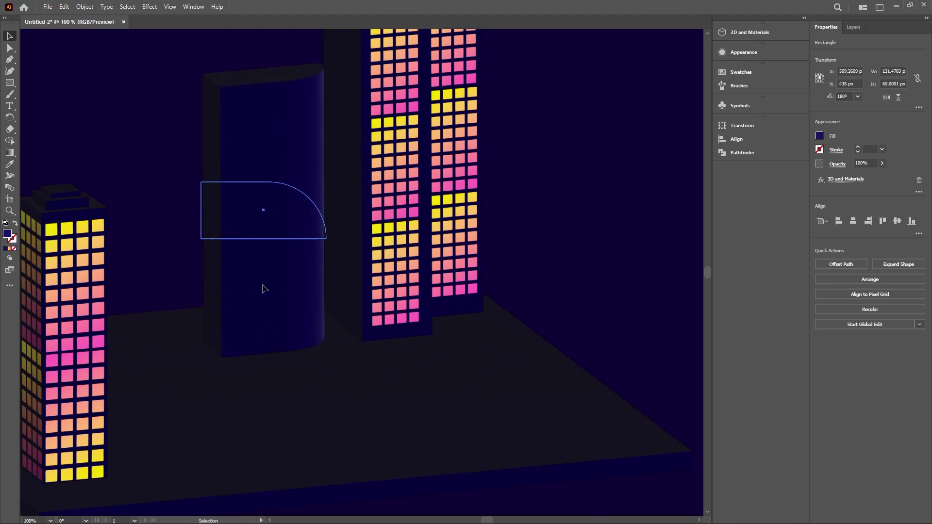
Move the tower to the base's far left edge, then start a thin bar near the top.
mouse_move(262, 291)
left_mouse_down()
mouse_move(253, 269)
mouse_move(187, 281)
left_mouse_up()
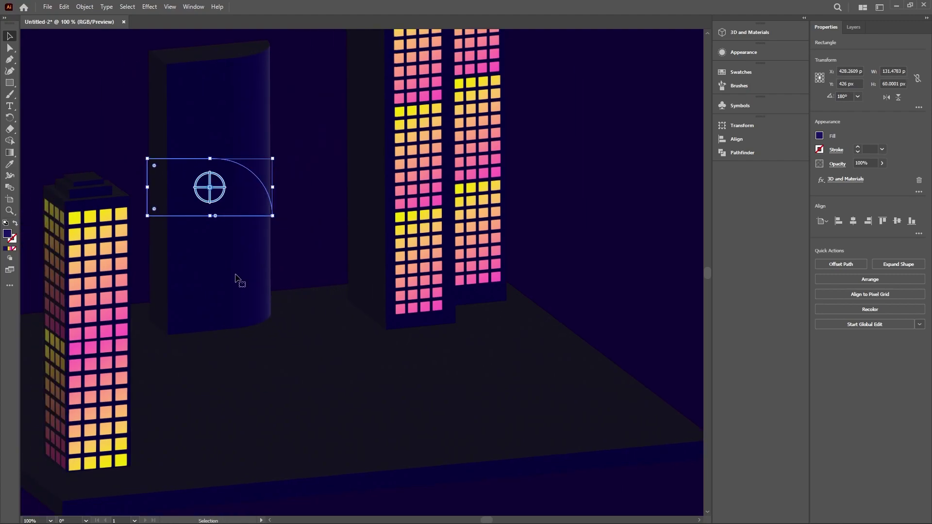
scroll(237, 277, "down", 1)
scroll(239, 276, "down", 1)
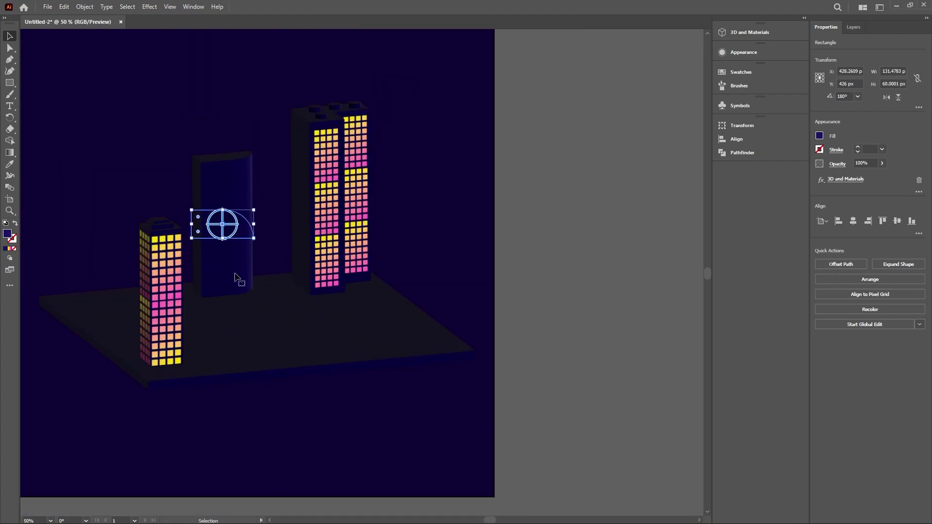
left_click_drag(239, 278, 99, 287)
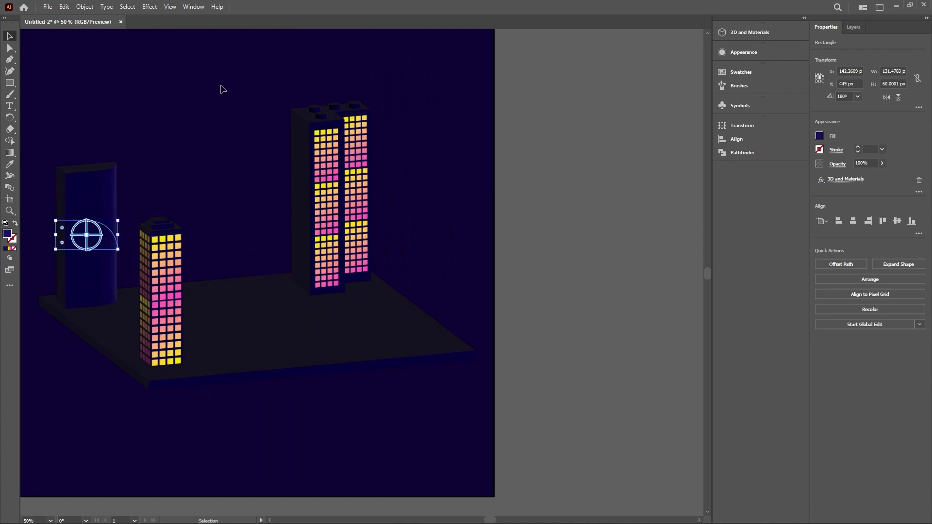
key("m")
left_click_drag(129, 60, 207, 58)
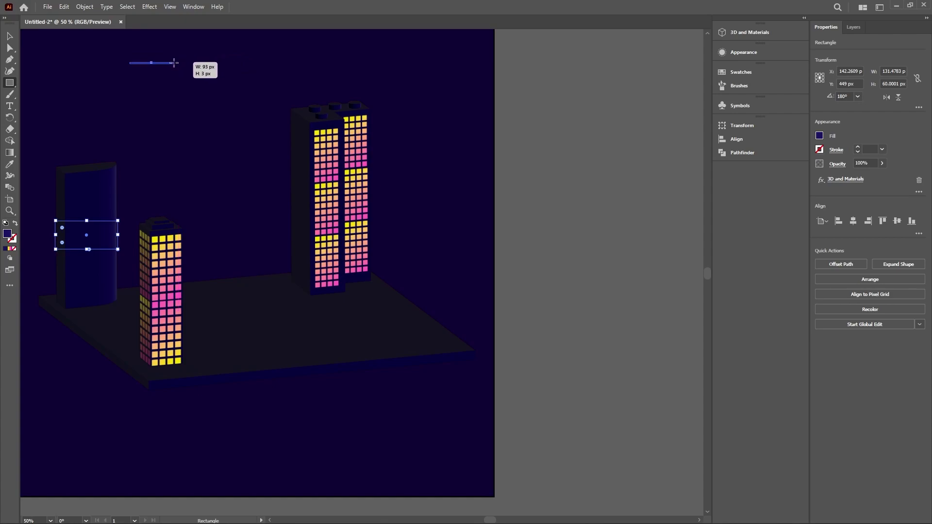
Finish the thin bar at 93 × 3 px near the top of the artboard.
left_click_drag(207, 57, 175, 63)
scroll(174, 64, "left", 1)
scroll(216, 50, "up", 2)
scroll(216, 50, "up", 2)
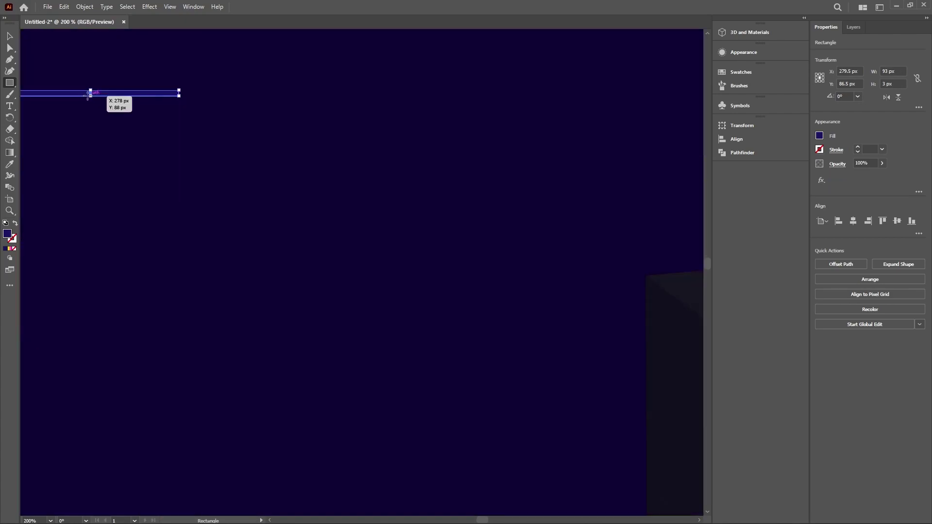
scroll(57, 102, "left", 1)
scroll(56, 103, "left", 1)
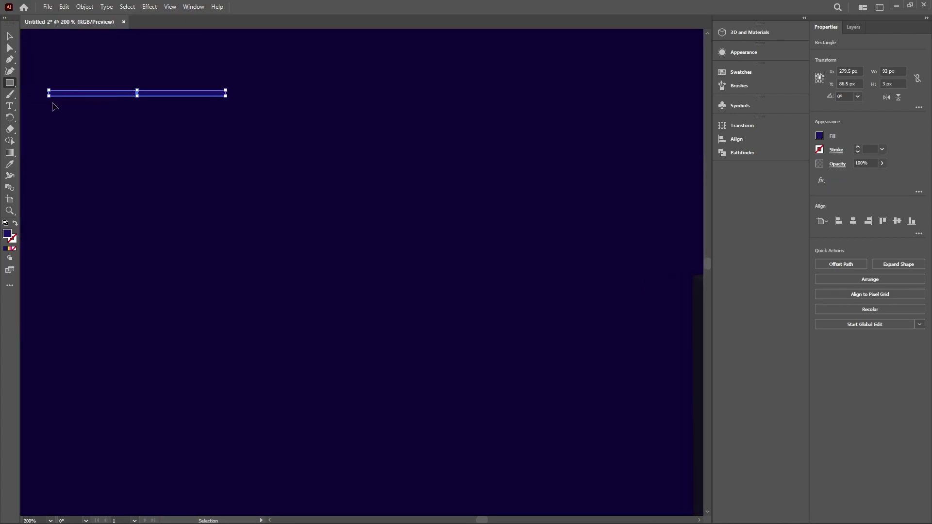
scroll(57, 103, "left", 1)
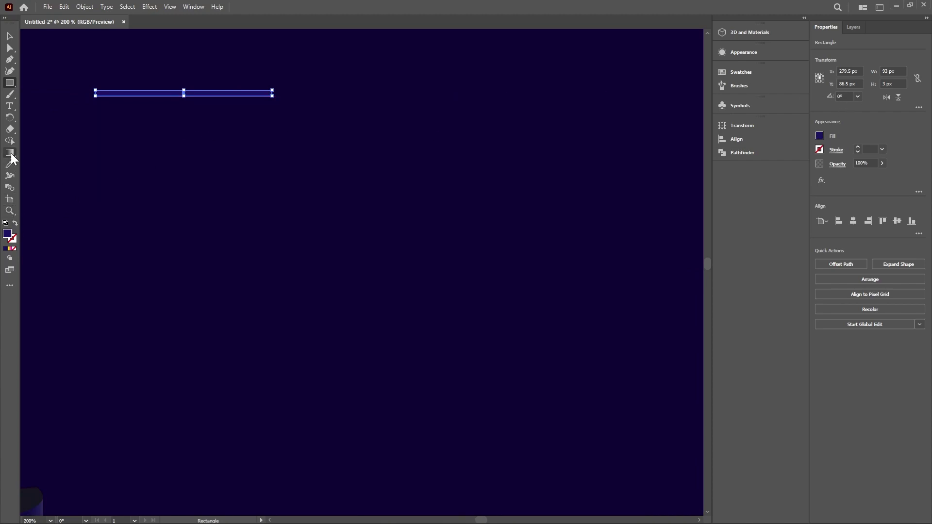
Give the bar a gradient fill with a cyan left colour stop.
left_click(9, 153)
left_click(121, 95)
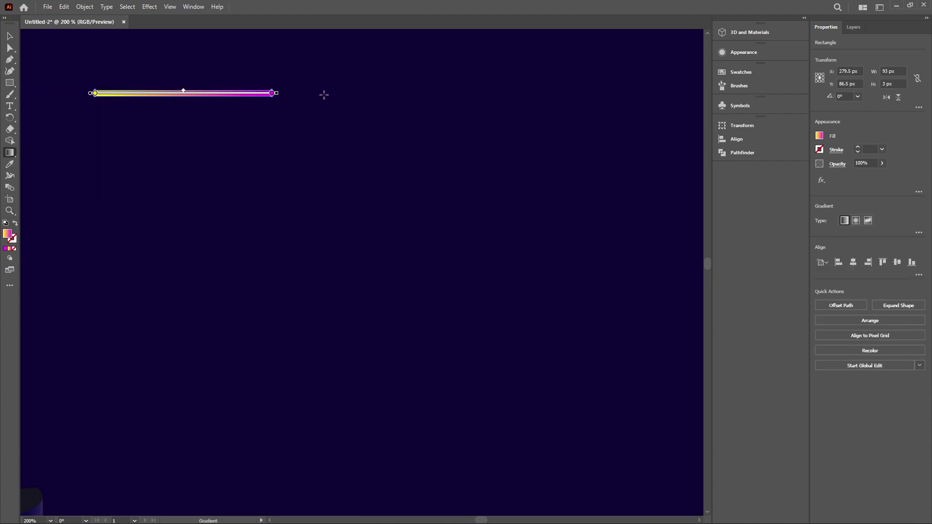
left_click(820, 136)
left_click(95, 93)
left_click(95, 93)
left_click(819, 136)
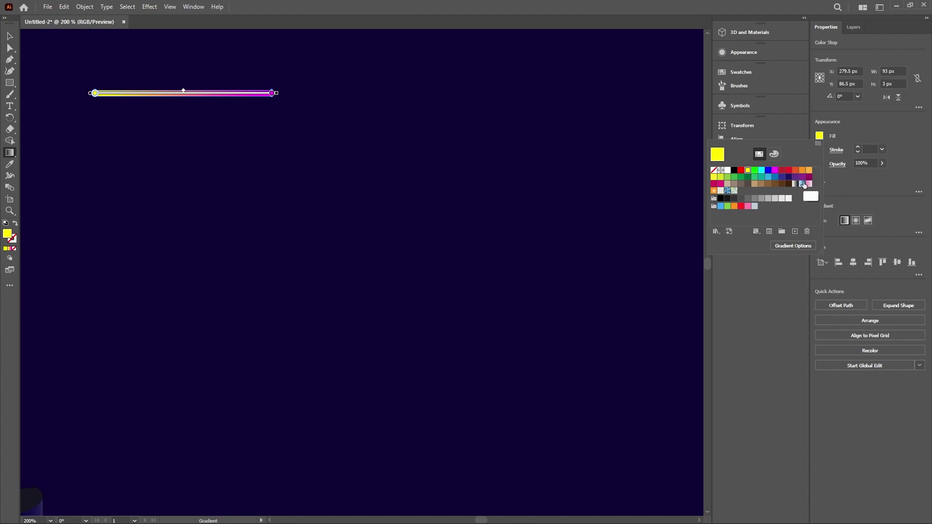
left_click(762, 171)
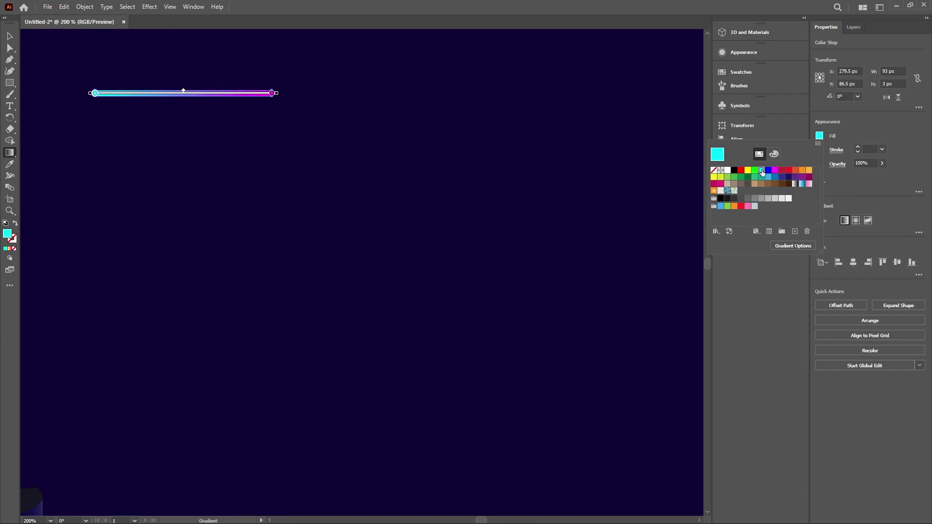
key("Escape")
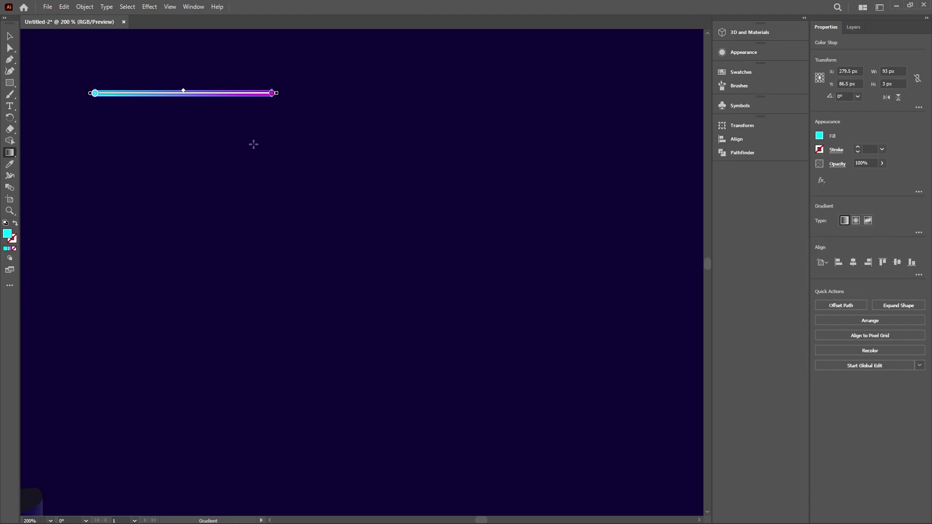
Duplicate the bar downward repeatedly with Ctrl+D into a stacked column of stripes.
left_click(10, 36)
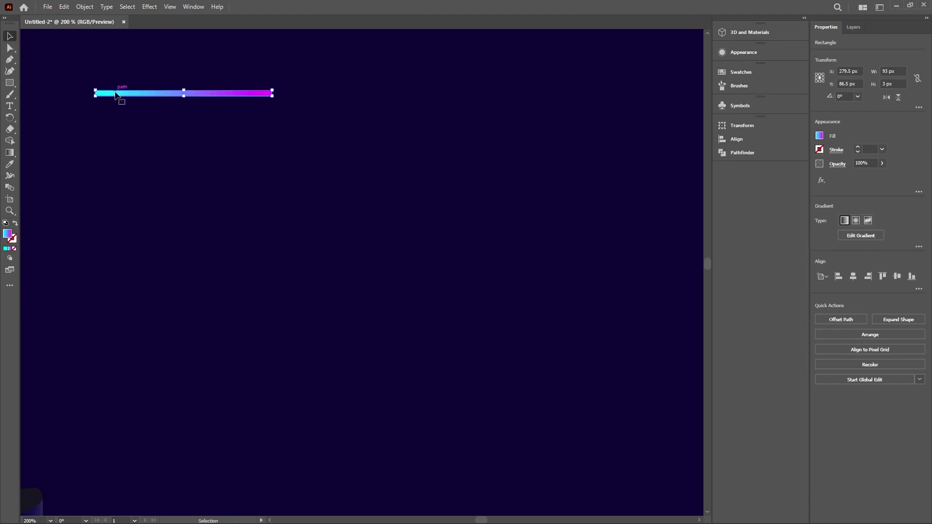
left_click_drag(116, 95, 115, 106)
key("ctrl+d")
key("ctrl+d")
key("ctrl+d")
key("ctrl+d")
key("ctrl+d")
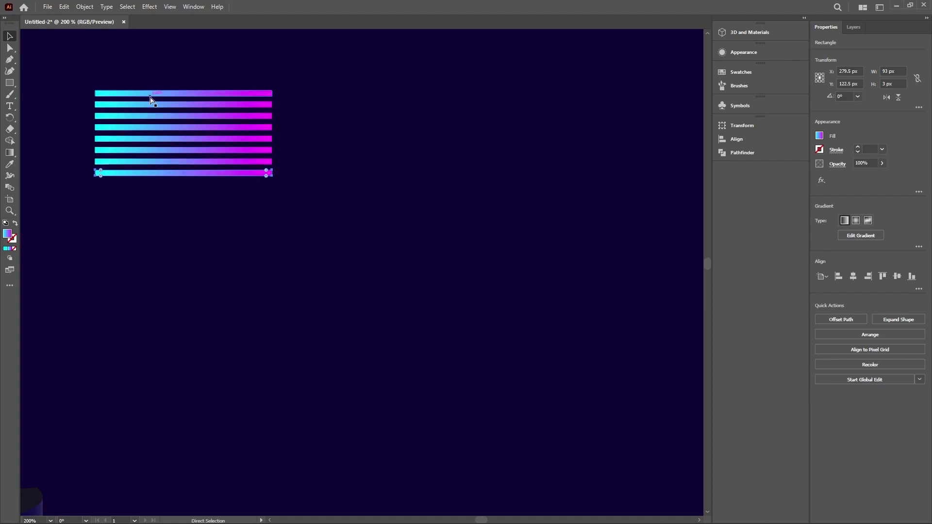
key("ctrl+d")
key("ctrl+d")
key("ctrl+d")
scroll(180, 119, "down", 1)
scroll(180, 122, "down", 2)
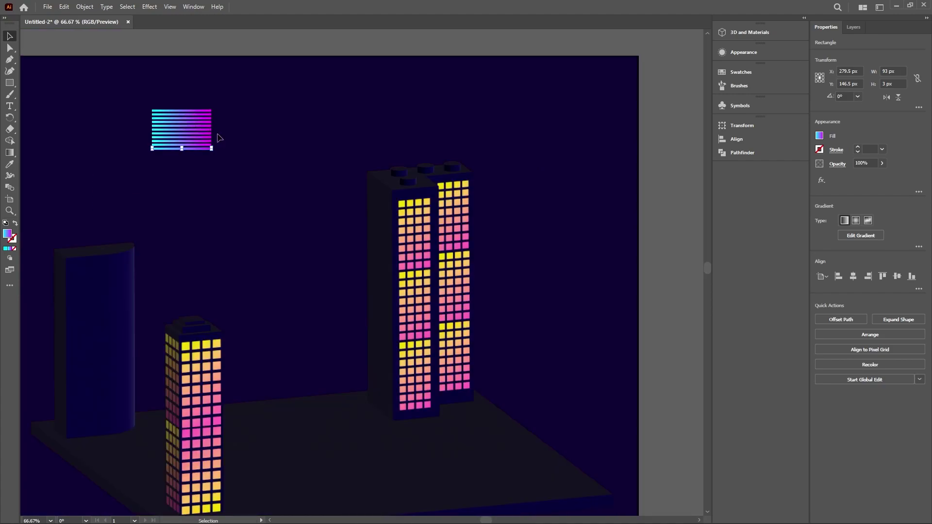
key("ctrl+d")
key("ctrl+d")
key("ctrl+d")
key("ctrl+d")
key("ctrl+d")
key("ctrl+d")
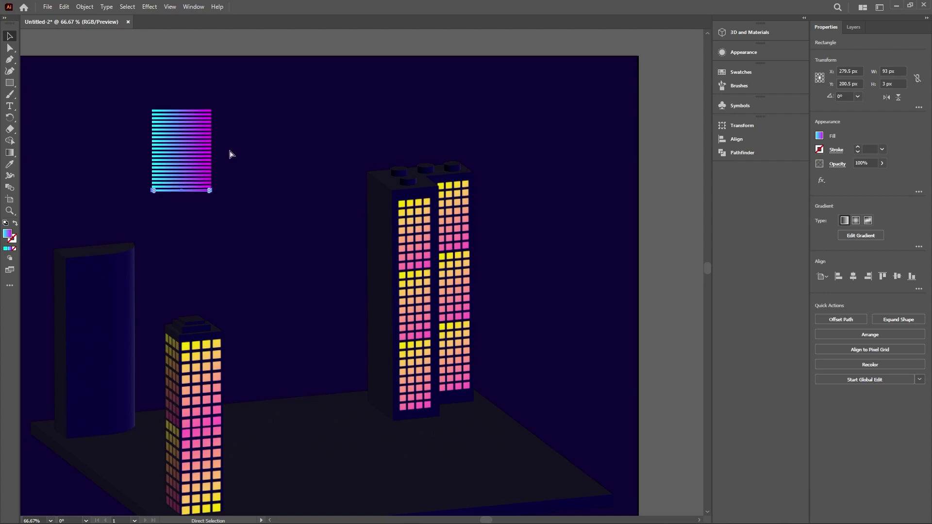
key("ctrl+d")
key("ctrl+d")
key("ctrl+d")
key("ctrl+d")
key("ctrl+d")
key("ctrl+d")
key("ctrl+d")
key("ctrl+d")
key("ctrl+d")
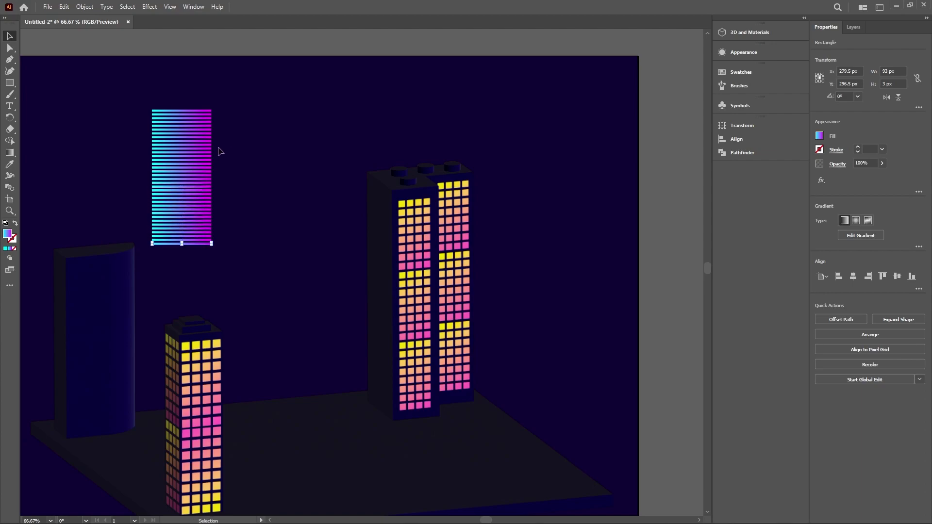
Marquee the stripe bars, deselect, then select the large background rectangle.
left_click_drag(133, 90, 291, 263)
left_click(204, 218)
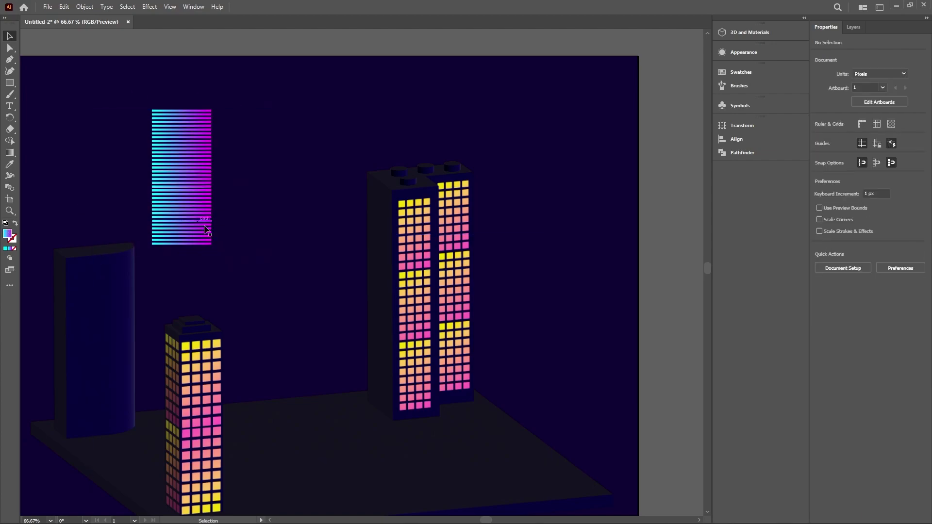
left_click(246, 254)
left_click(238, 123)
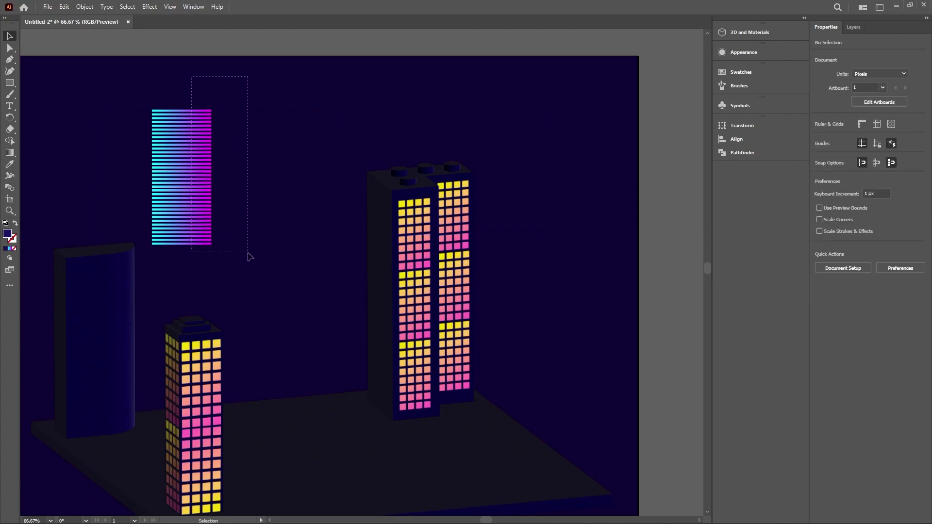
left_click_drag(191, 77, 254, 259)
left_click(257, 197)
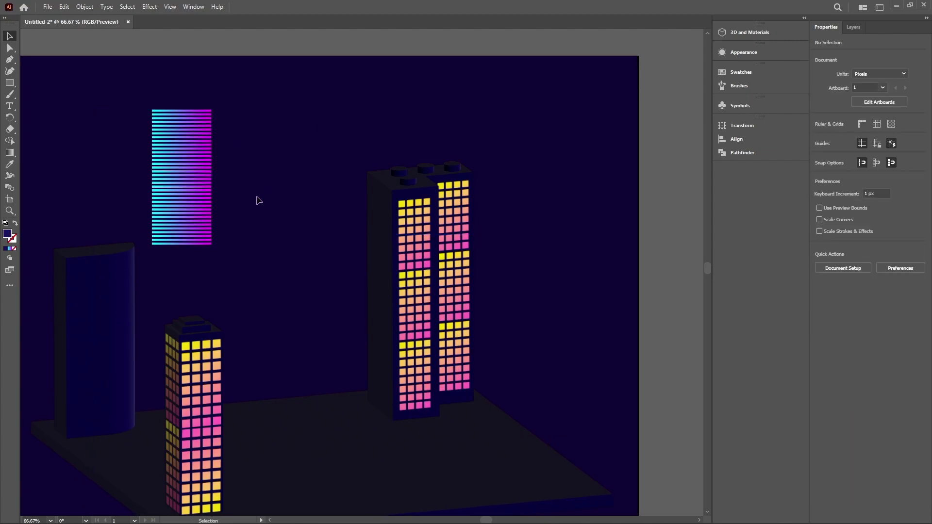
left_click(191, 250)
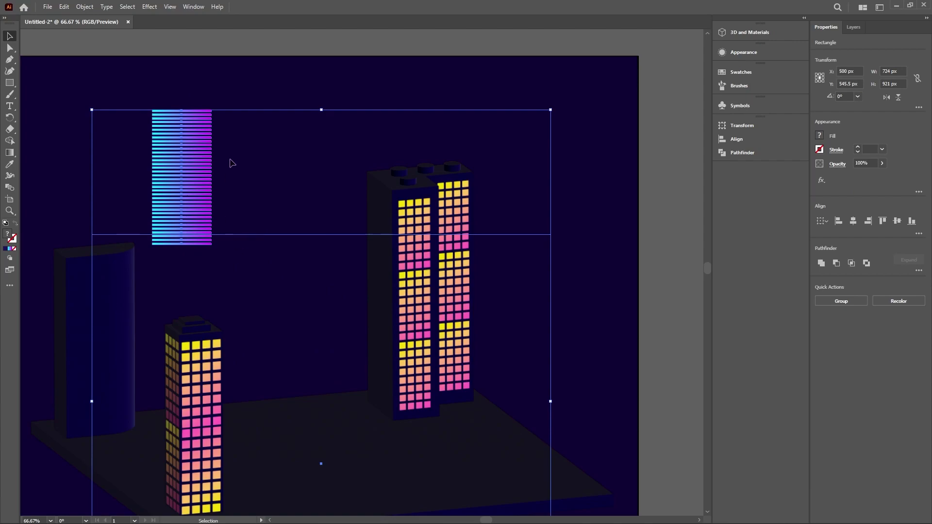
Lock the bottom-most background objects in the Layers panel.
key("ctrl+z")
left_click(243, 298)
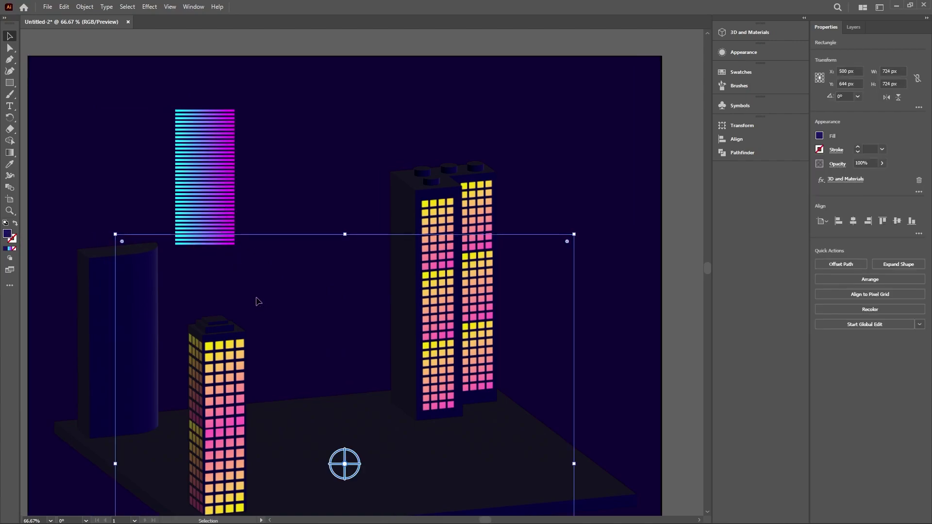
left_click(854, 27)
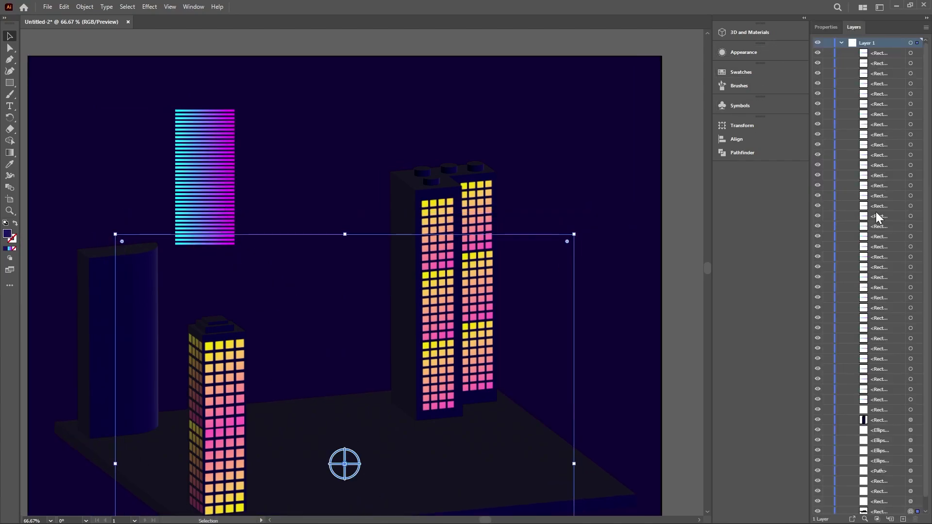
left_click(826, 499)
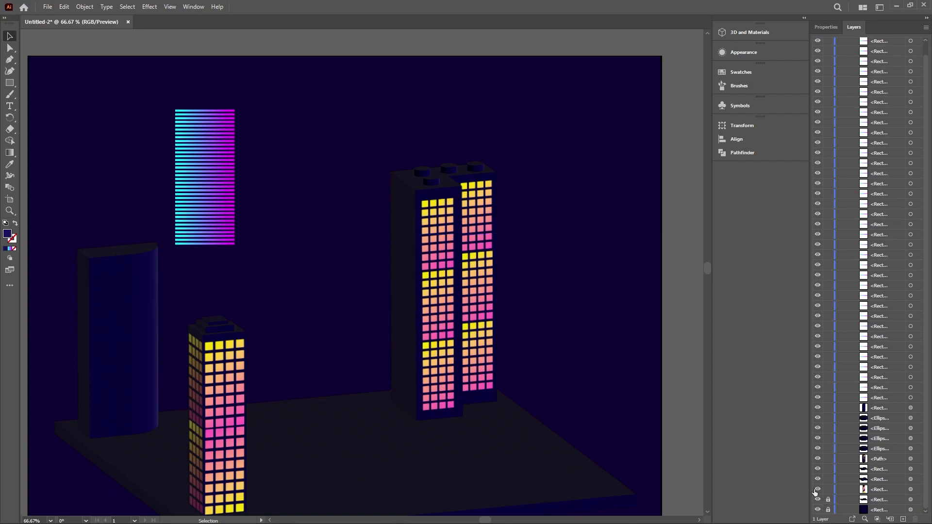
Group the stripe bars and save them as a new symbol named 'wud'.
left_click_drag(181, 82, 261, 296)
key("ctrl+g")
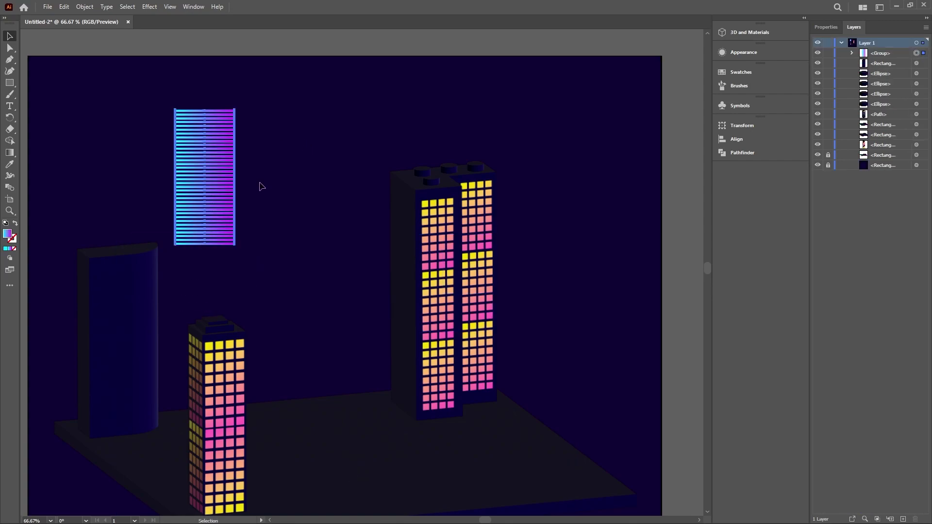
left_click(827, 27)
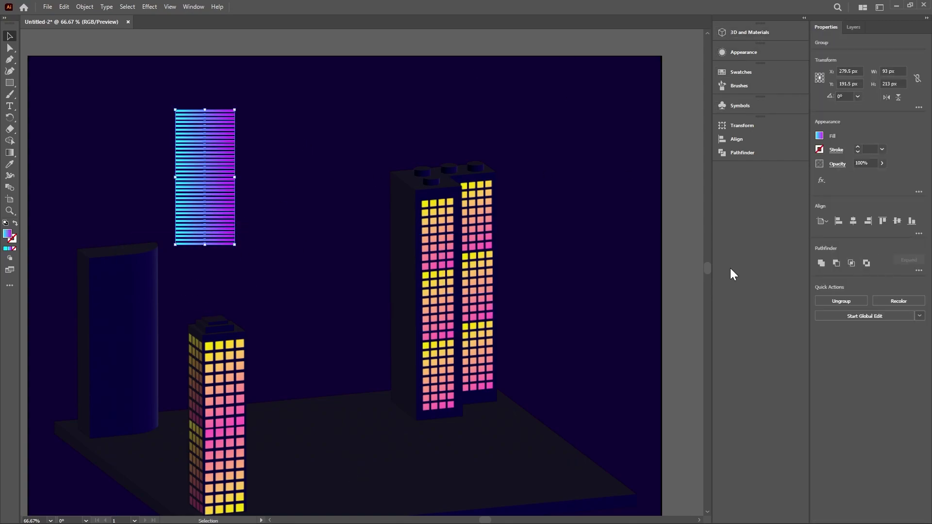
left_click(740, 106)
left_click(681, 158)
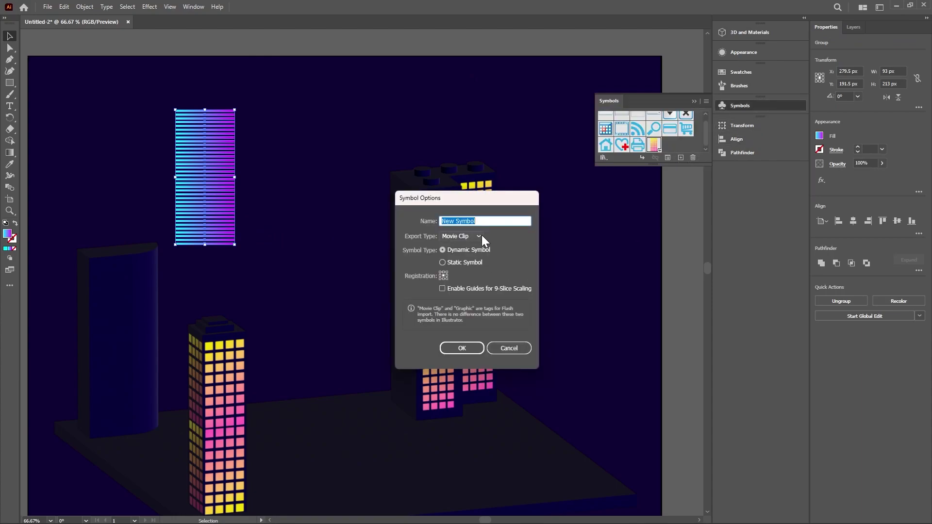
type("wud")
key("Return")
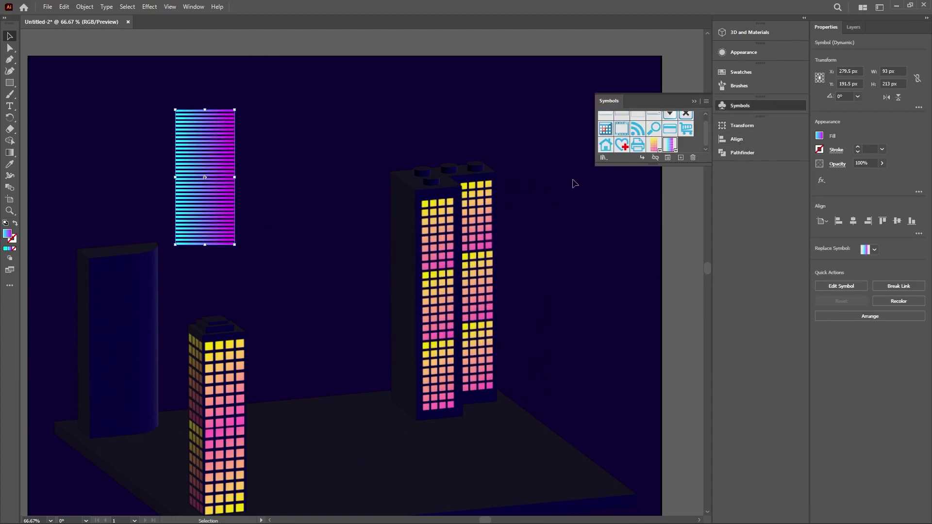
left_click(149, 303)
Map the stripe symbol onto the left tower's material, enlarged to cover its face.
left_click(734, 34)
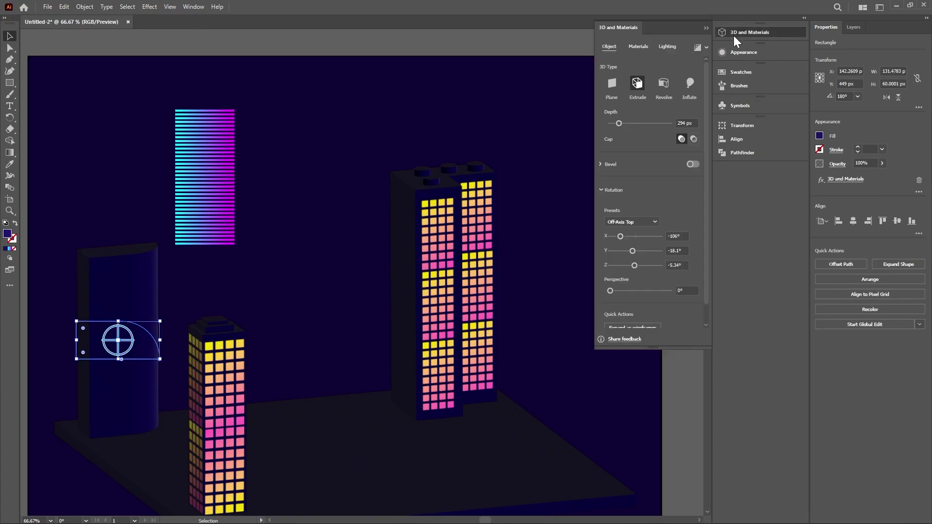
left_click(638, 46)
left_click(648, 64)
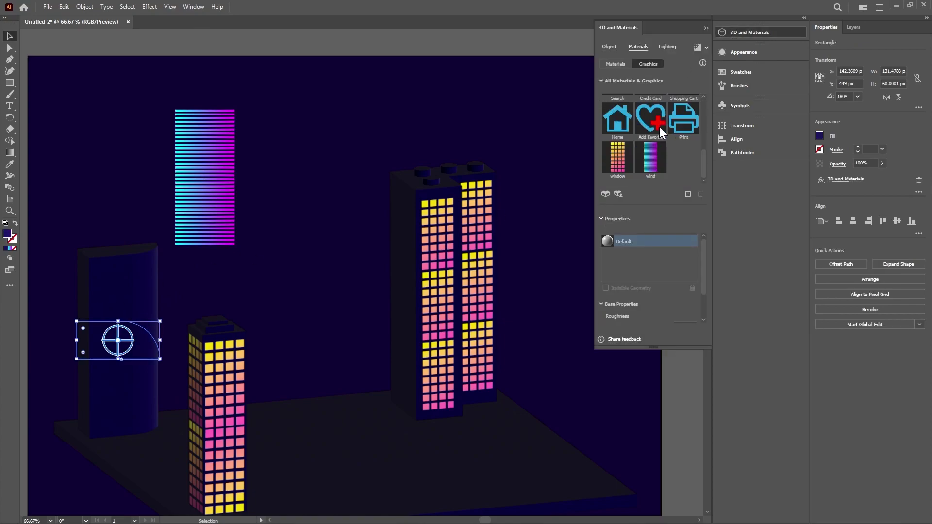
left_click(649, 159)
left_click_drag(118, 301, 120, 287)
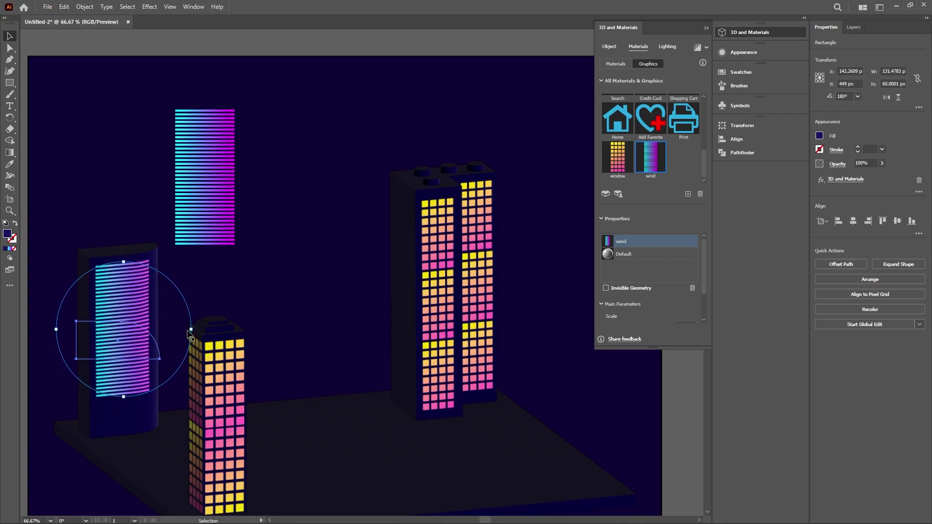
left_click_drag(194, 330, 213, 339)
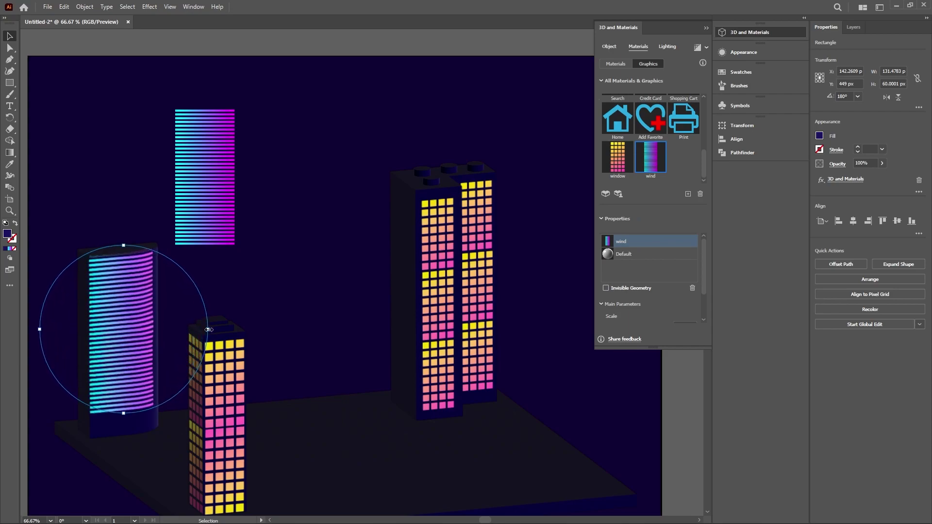
left_click_drag(130, 306, 133, 310)
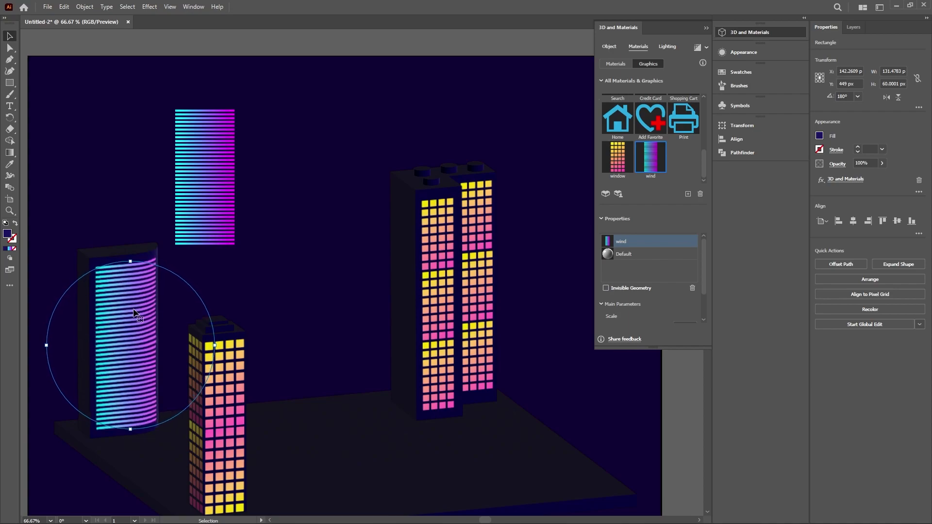
left_click(316, 245)
Delete the original stripe symbol and zoom out to the whole artboard.
scroll(183, 258, "right", 1)
left_click(207, 209)
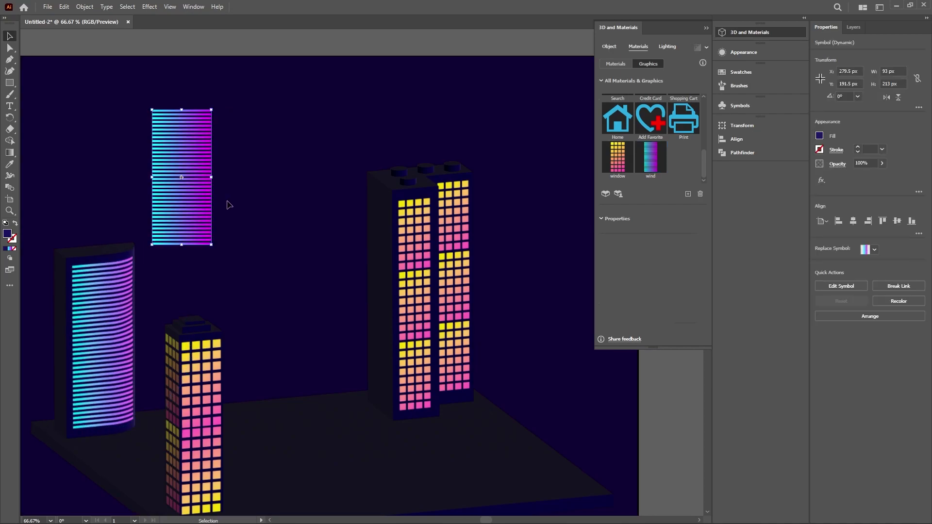
key("Delete")
key("ctrl+minus")
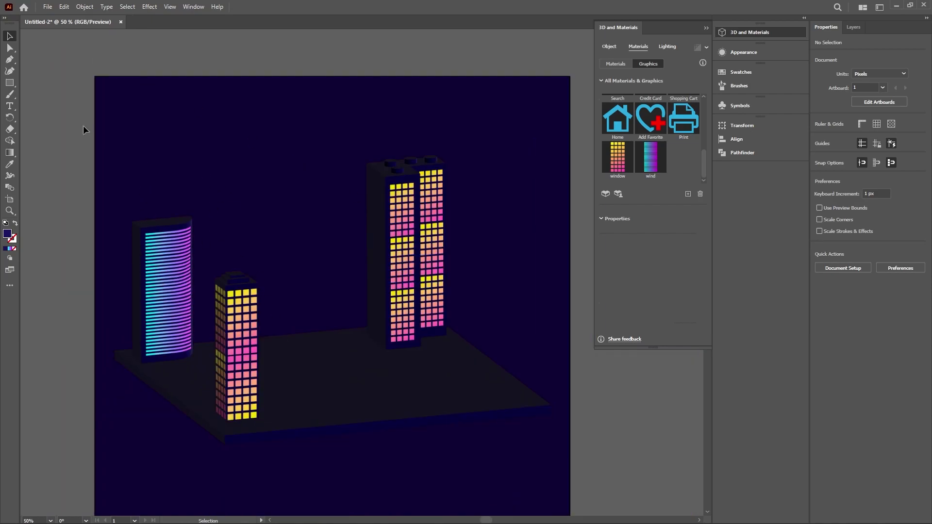
Draw a vertical line in the scene's middle with a black 27 pt stroke.
left_click_drag(10, 83, 39, 81)
left_click_drag(301, 170, 301, 336)
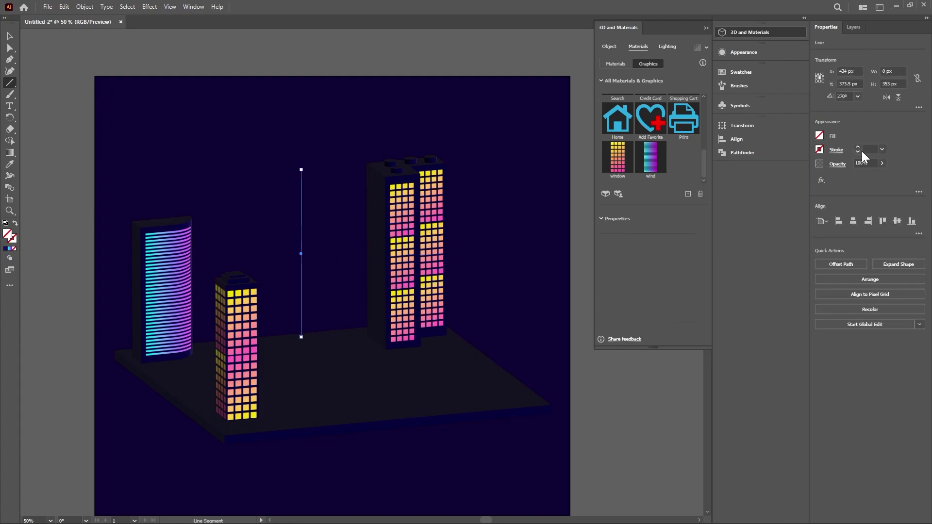
left_click(819, 149)
left_click(734, 185)
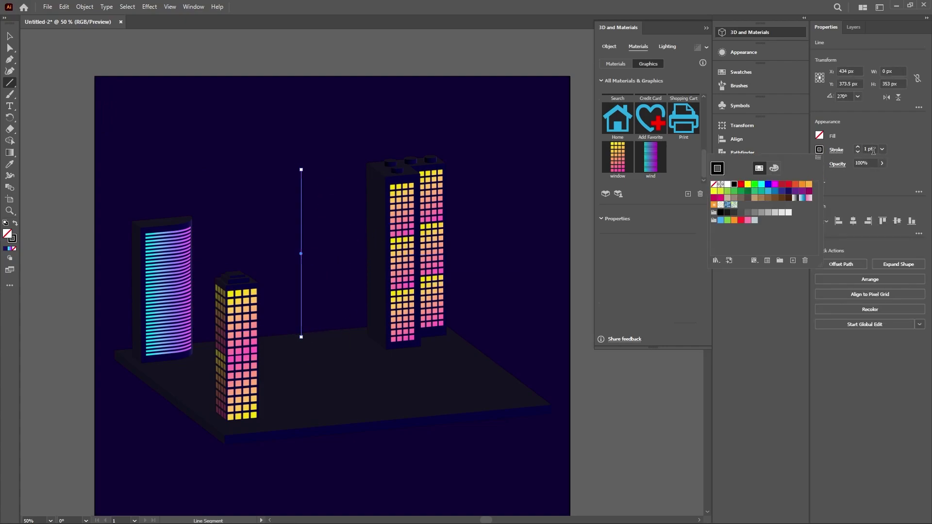
left_click(882, 149)
left_click(896, 266)
type("27")
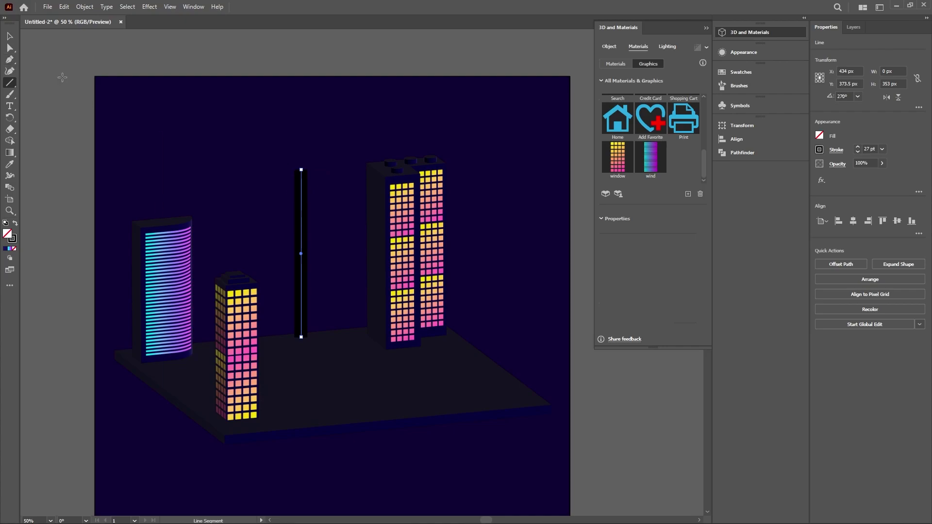
Duplicate the line and turn the copy horizontal to form a cross.
key("v")
mouse_move(300, 201)
left_mouse_down()
mouse_move(316, 200)
mouse_move(327, 177)
mouse_move(389, 250)
left_mouse_up()
left_click_drag(329, 250, 311, 224)
Try twice to merge the two lines, which produces no result.
left_click_drag(276, 135, 330, 260)
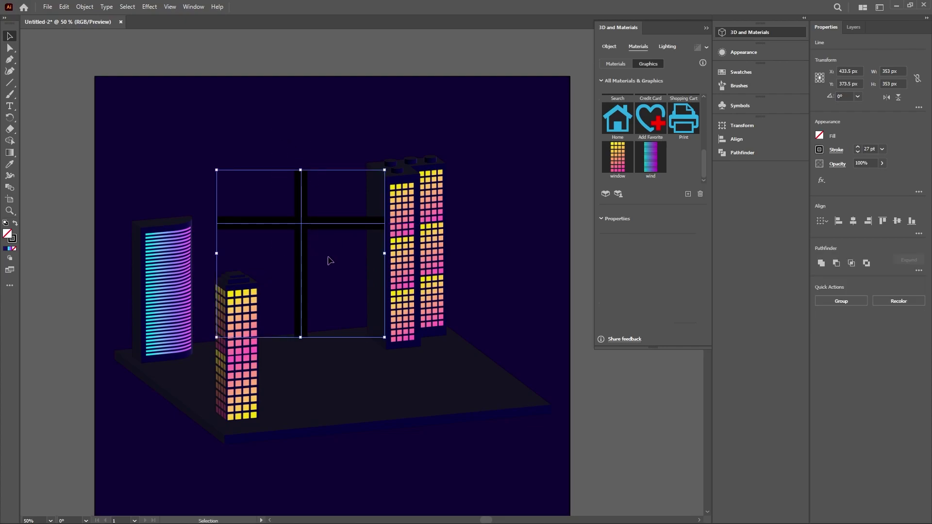
left_click(820, 263)
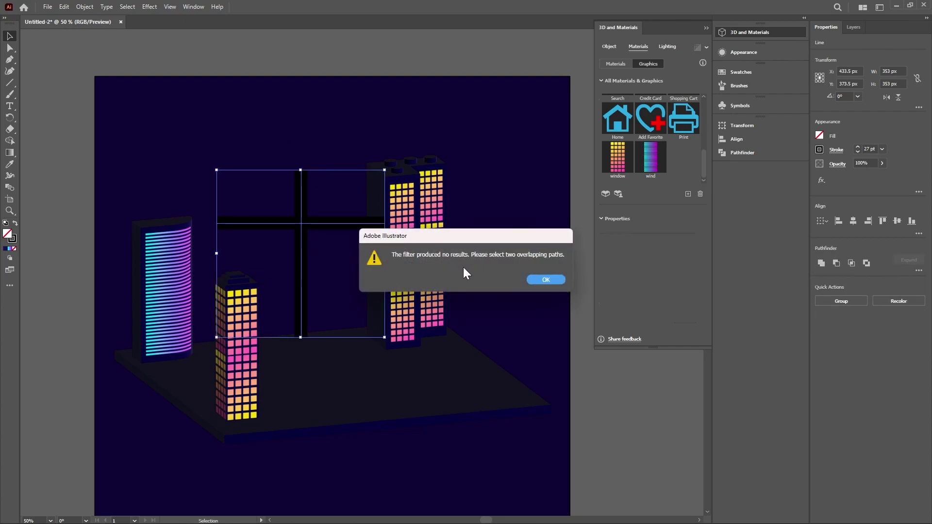
left_click(544, 279)
left_click(304, 192)
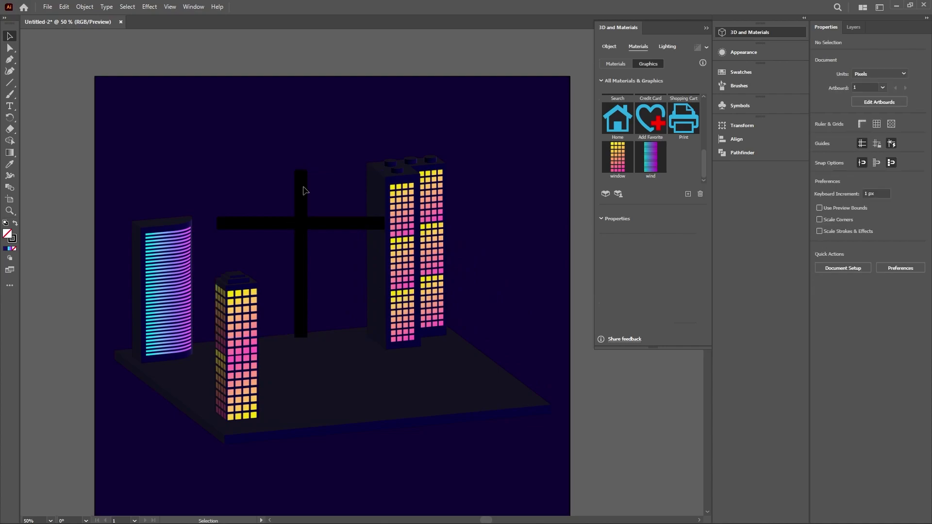
left_click(253, 226, "shift")
left_click(822, 262)
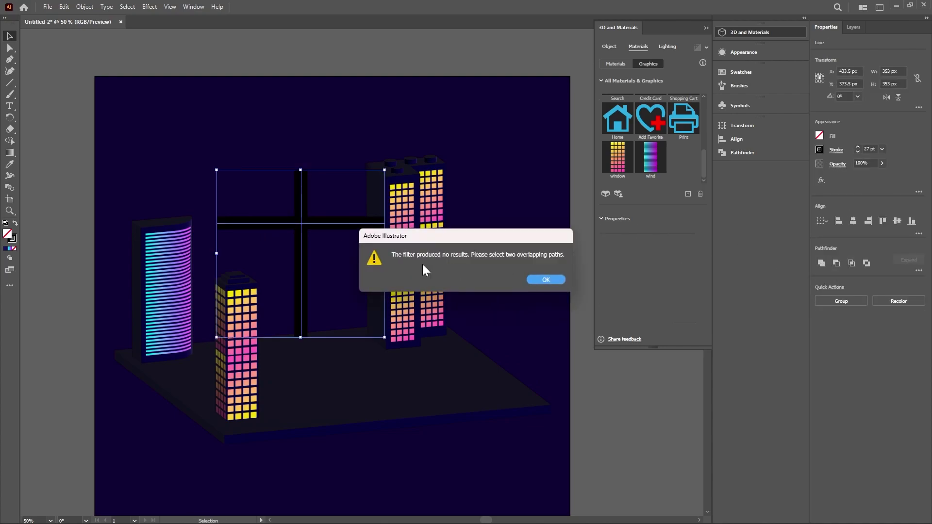
left_click(539, 280)
Move the grouped cross up and to the left.
left_click(325, 211)
left_click(310, 229)
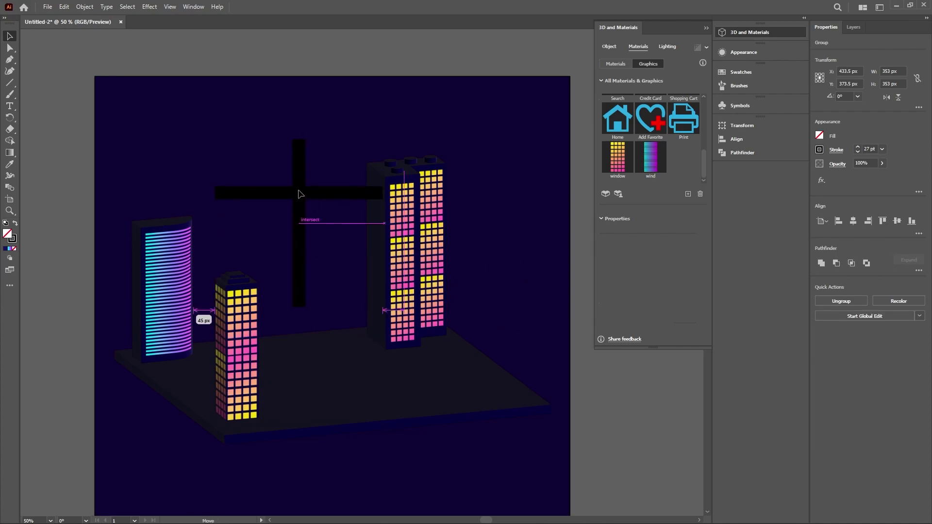
left_click_drag(309, 226, 297, 186)
Paste a copy of the cross in front and give its stroke white.
left_click(64, 7)
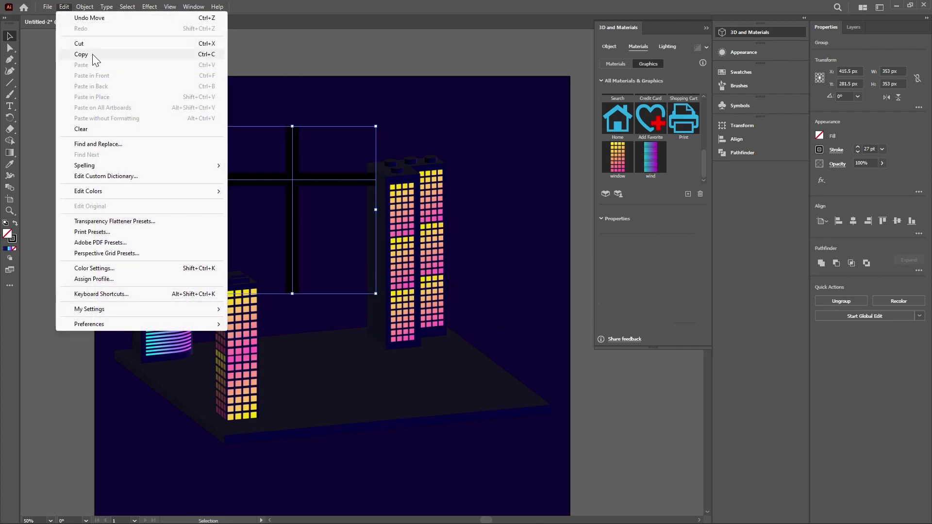
left_click(119, 77)
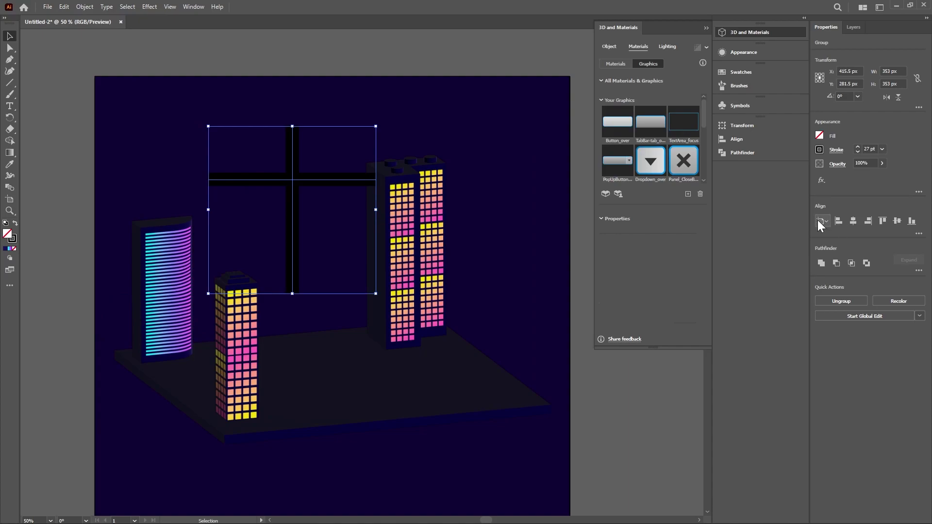
left_click(820, 149)
left_click(726, 190)
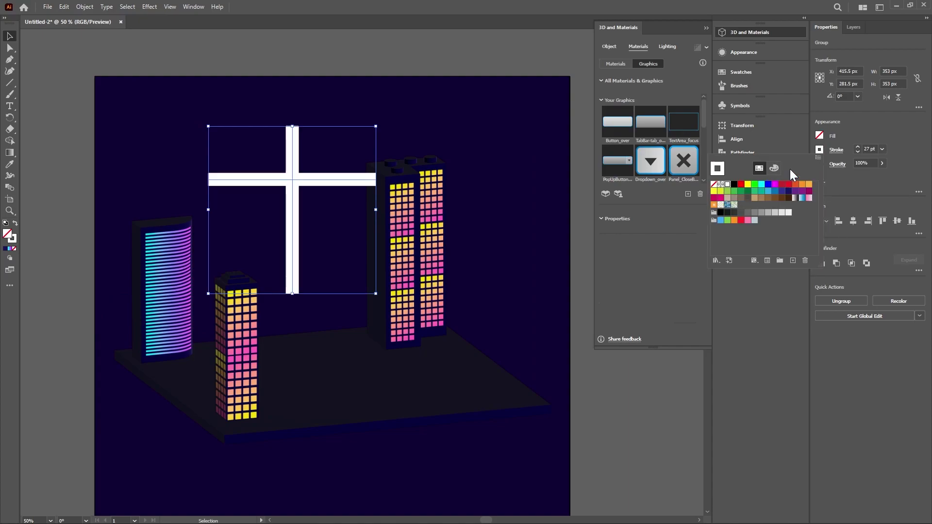
Make the white cross stroke dashed, with dashes aligned to corners and path ends.
left_click(836, 150)
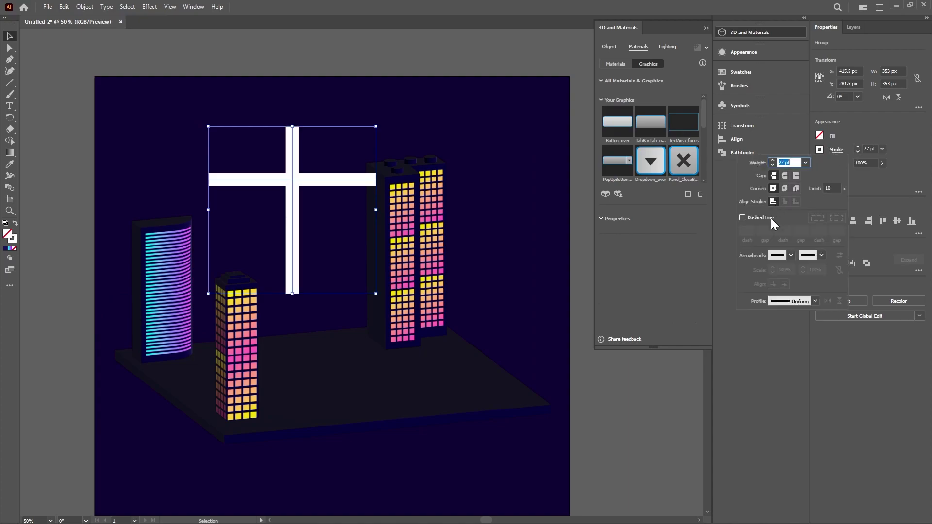
left_click(743, 218)
type("20")
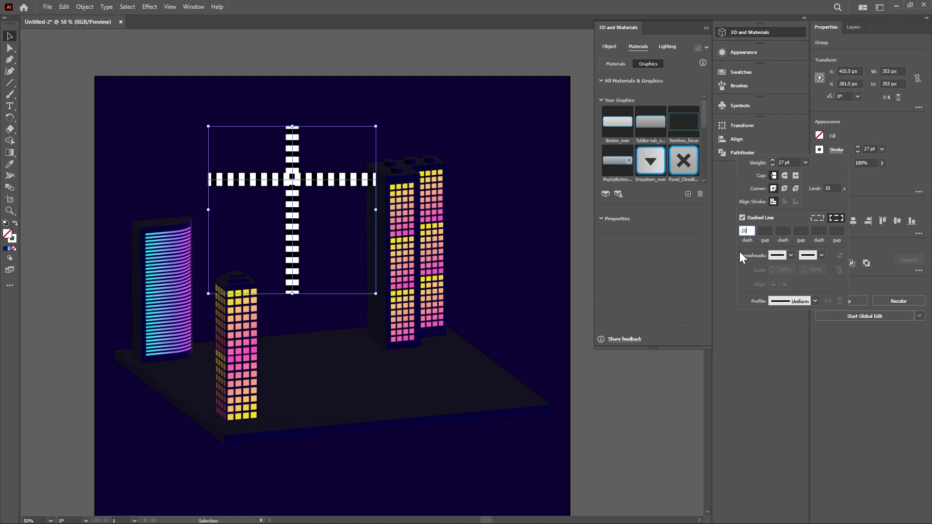
key("Tab")
left_click(815, 219)
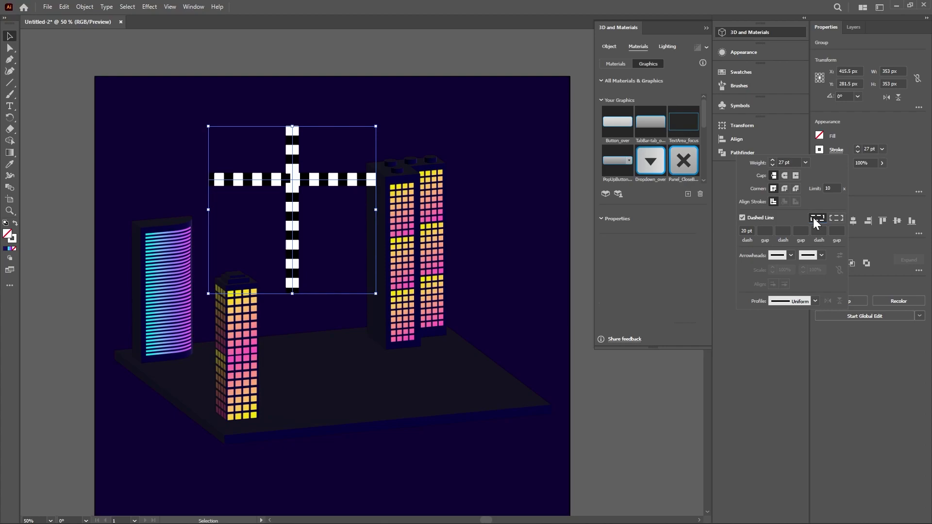
left_click(836, 218)
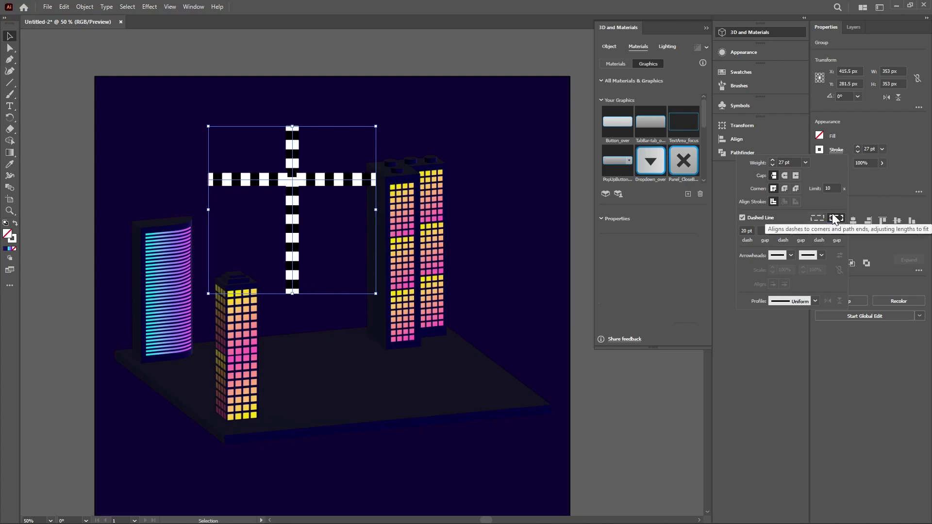
left_click(791, 253)
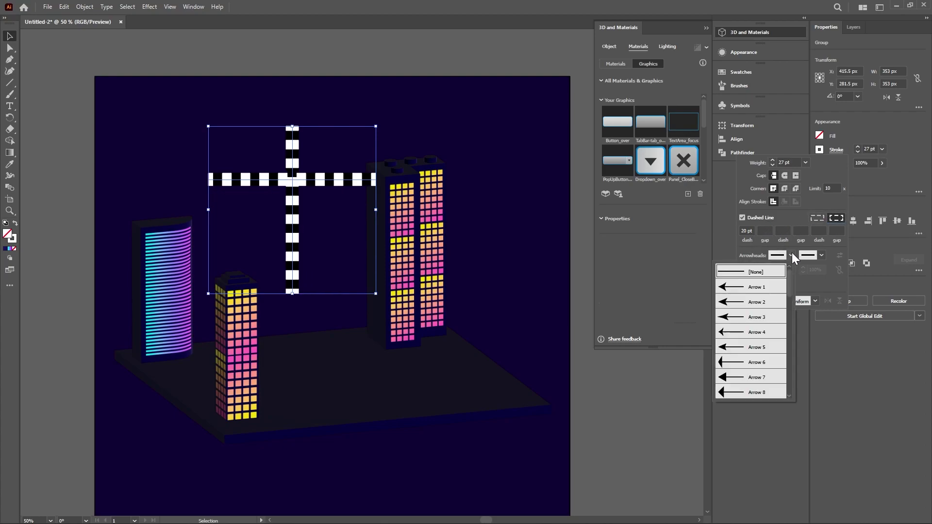
left_click(829, 188)
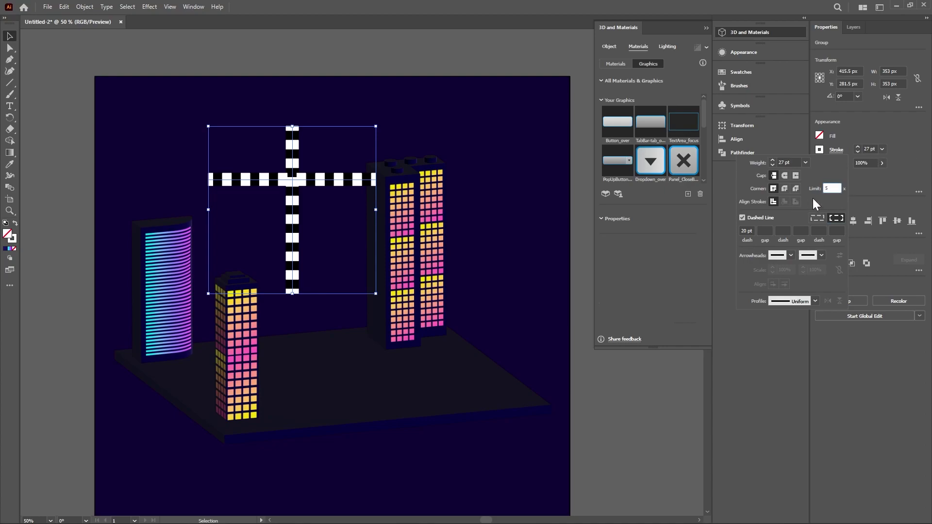
left_click(766, 231)
key("shift+Tab")
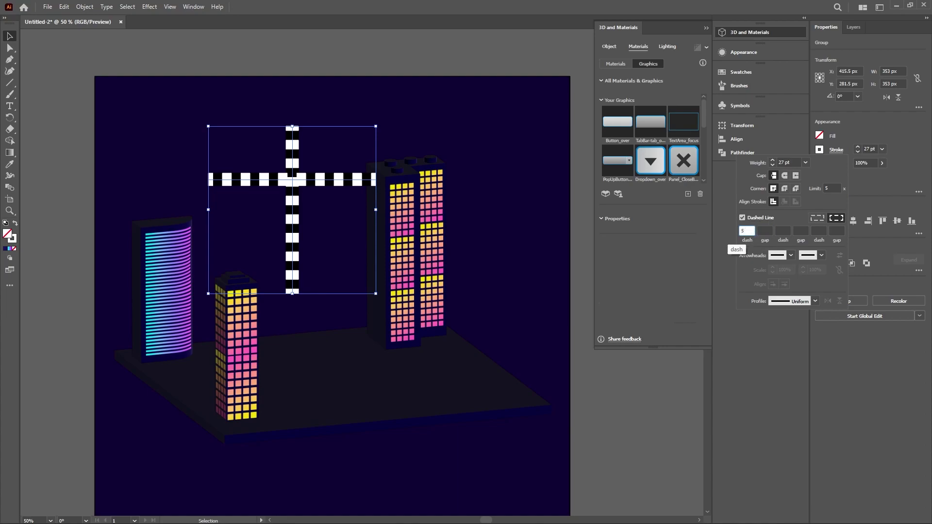
left_click(761, 232)
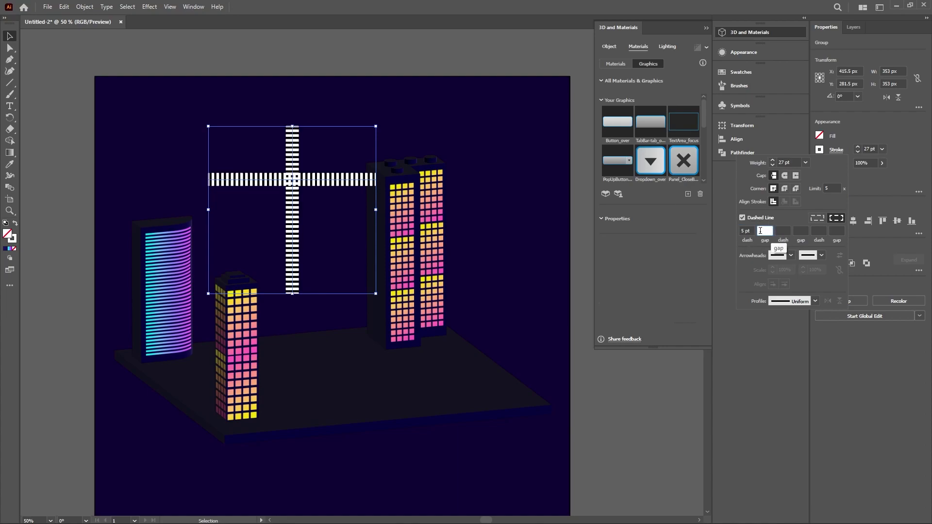
key("shift+Tab")
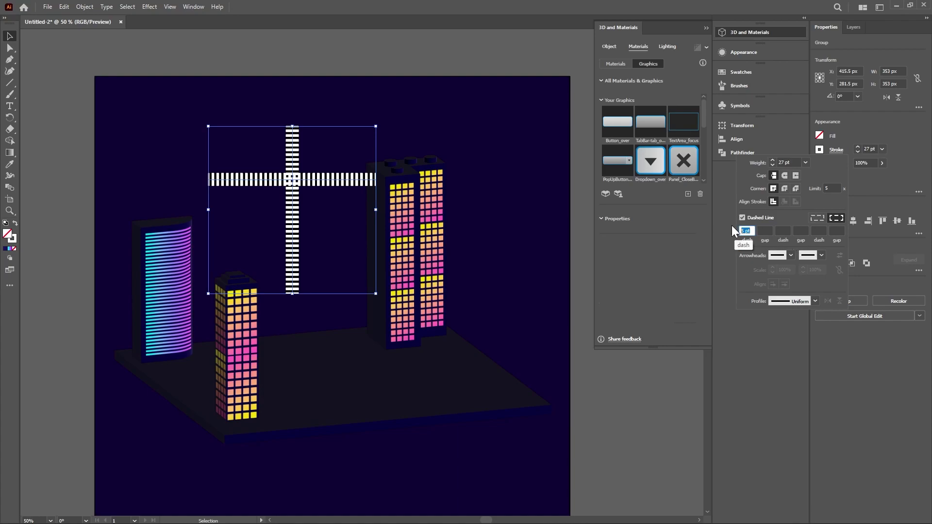
type("50")
left_click(766, 230)
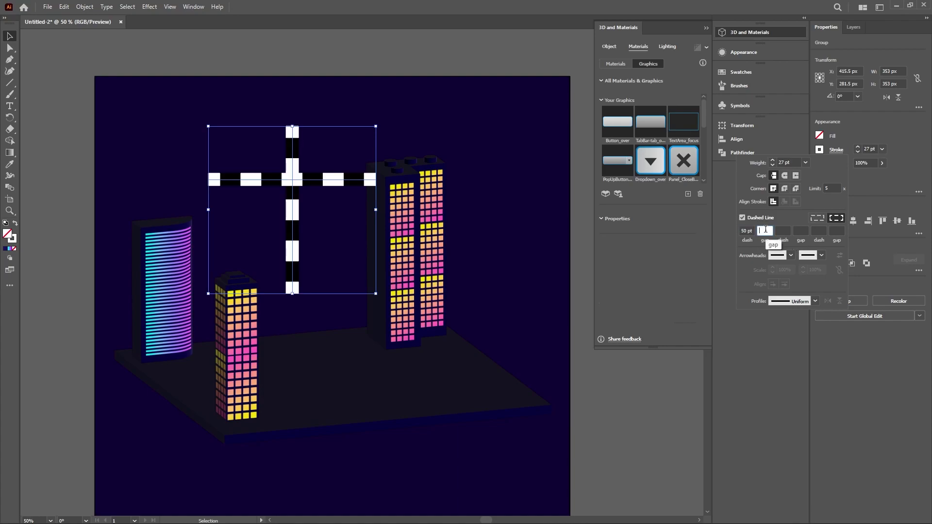
Thin the dashed stroke to 10 pt and set its opacity to 30%.
left_click(879, 159)
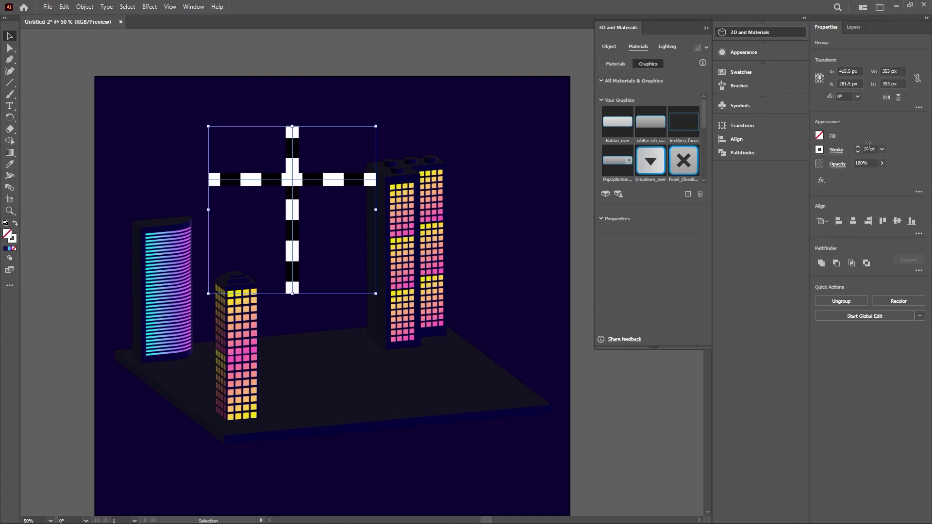
type("10")
key("Return")
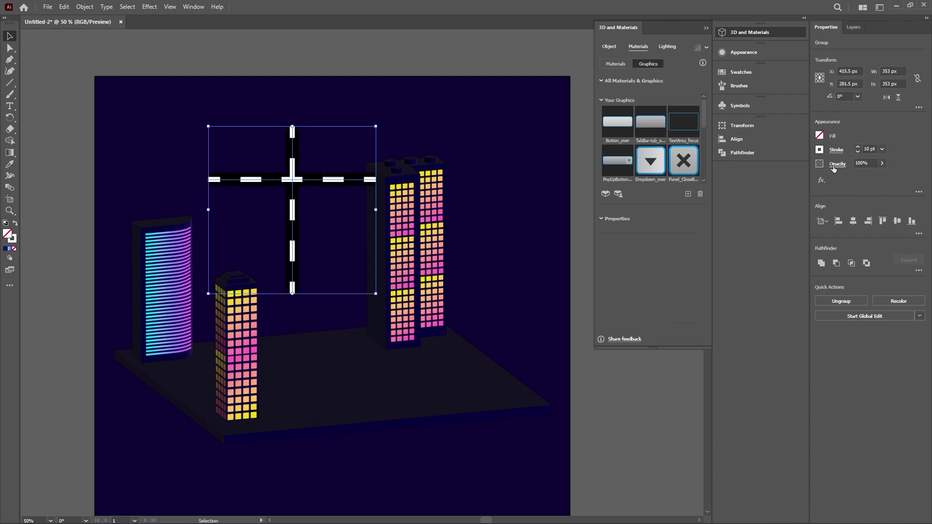
left_click(834, 165)
type("30")
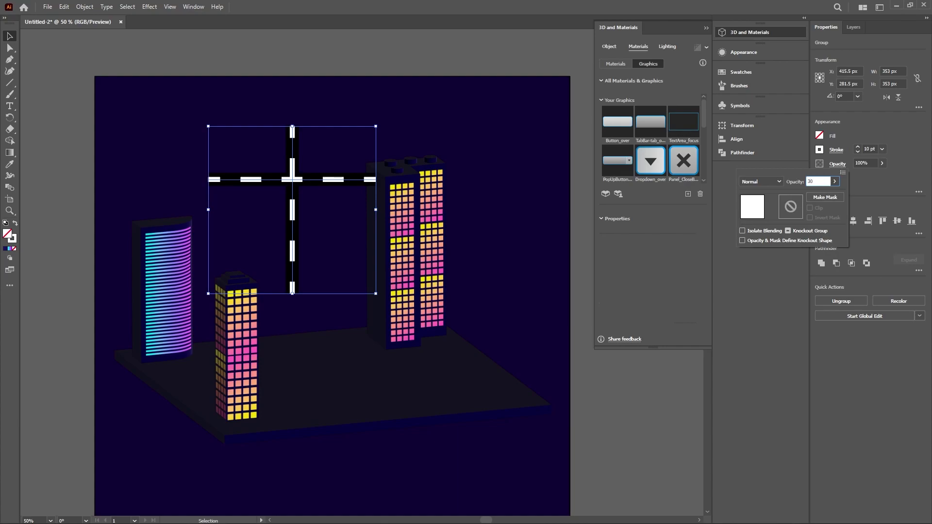
key("Return")
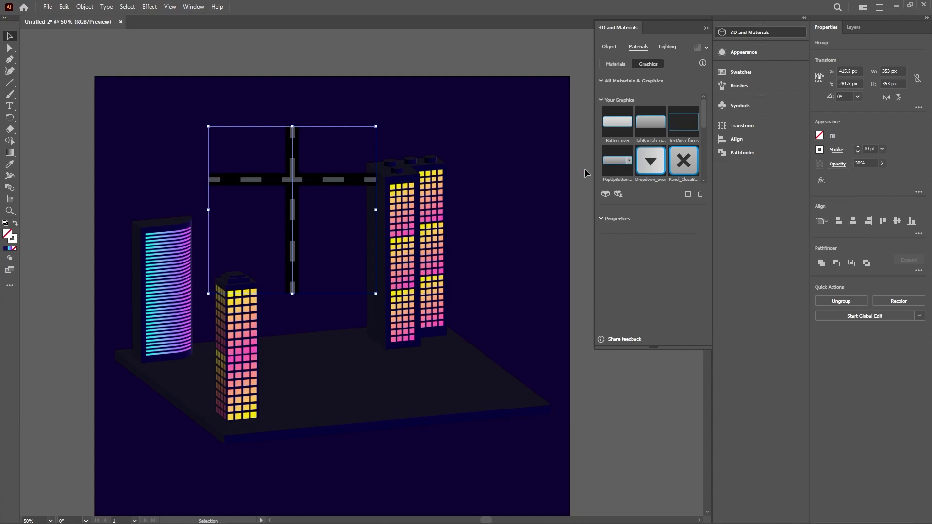
Set the dash length to 30 pt and thin the stroke further to 4 pt.
left_click(836, 150)
double_click(748, 231)
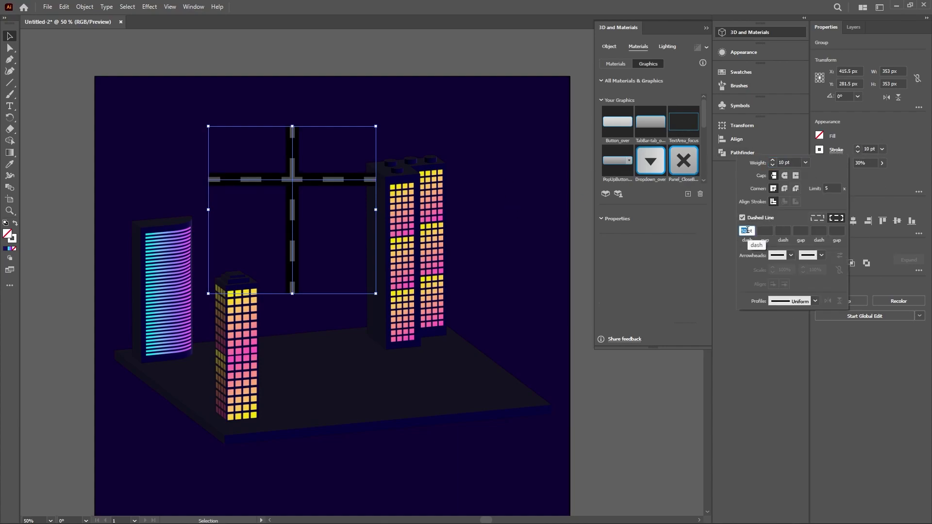
left_click(762, 231)
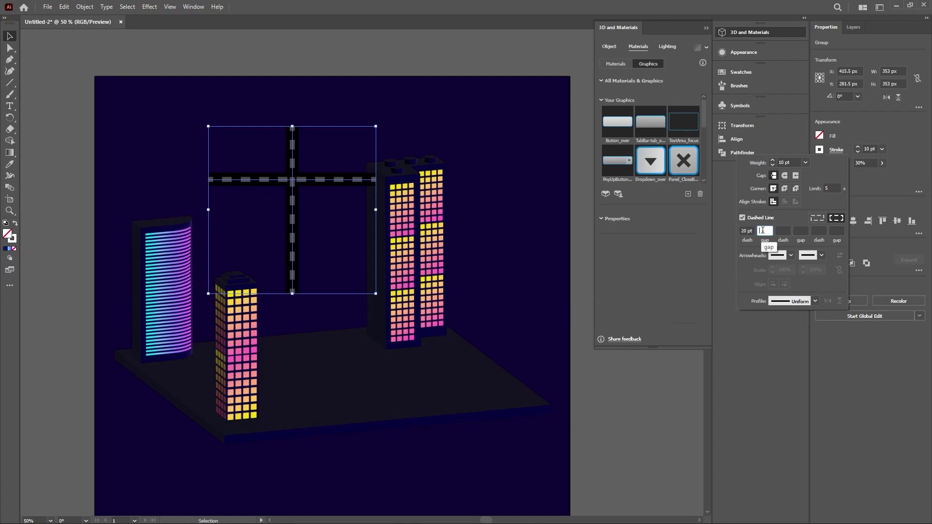
left_click(746, 231)
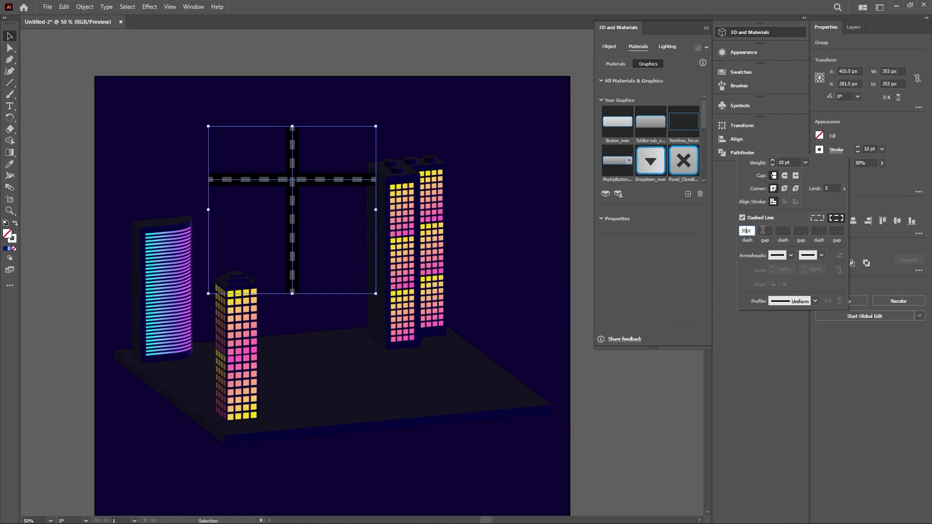
left_click(763, 231)
left_click(868, 149)
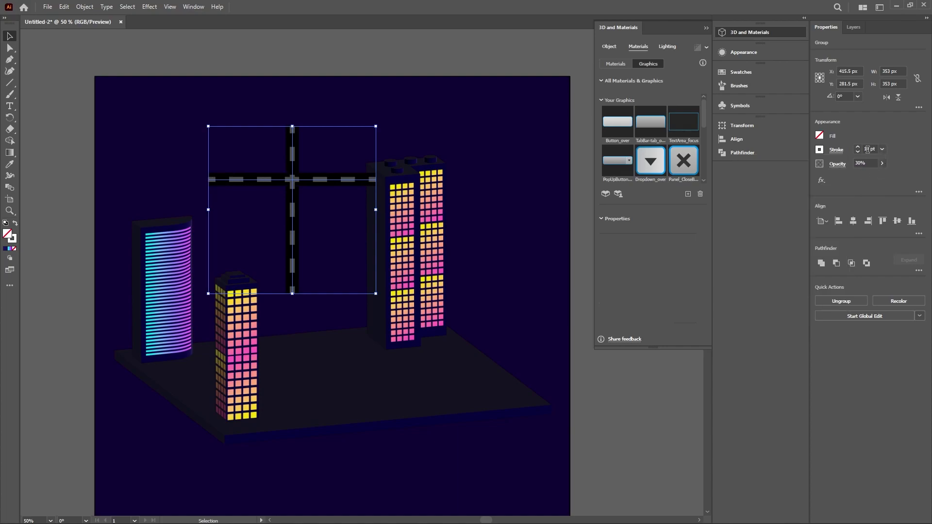
type("9")
triple_click(860, 153)
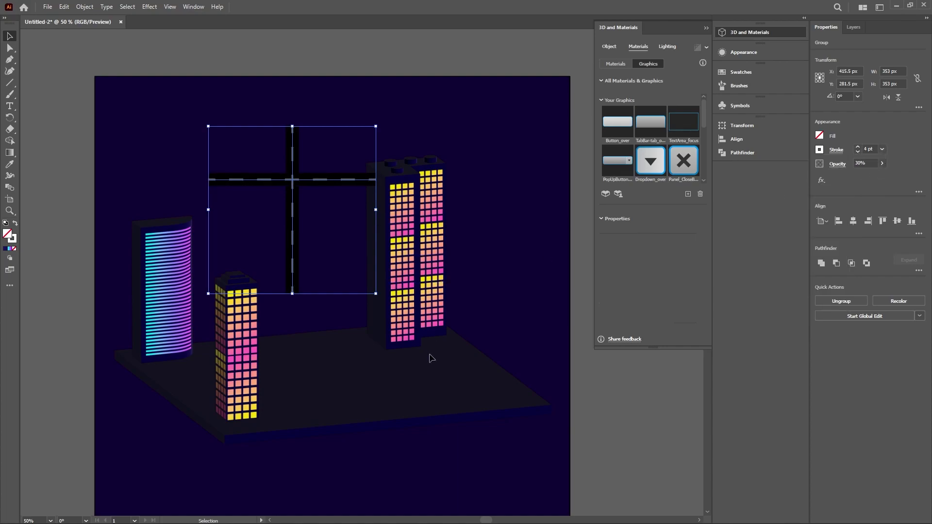
Select the whole road cross and move it higher on the artboard.
left_click(369, 105)
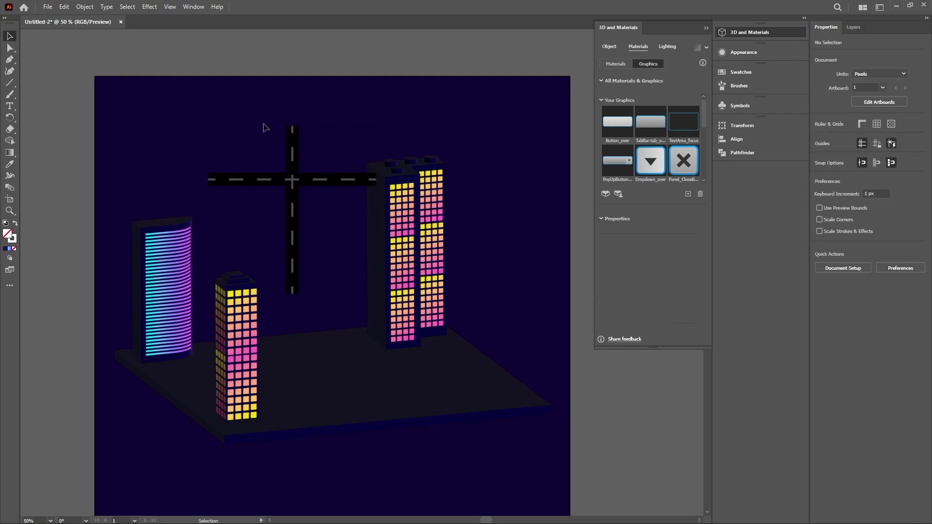
left_click_drag(264, 122, 318, 239)
key("a")
key("v")
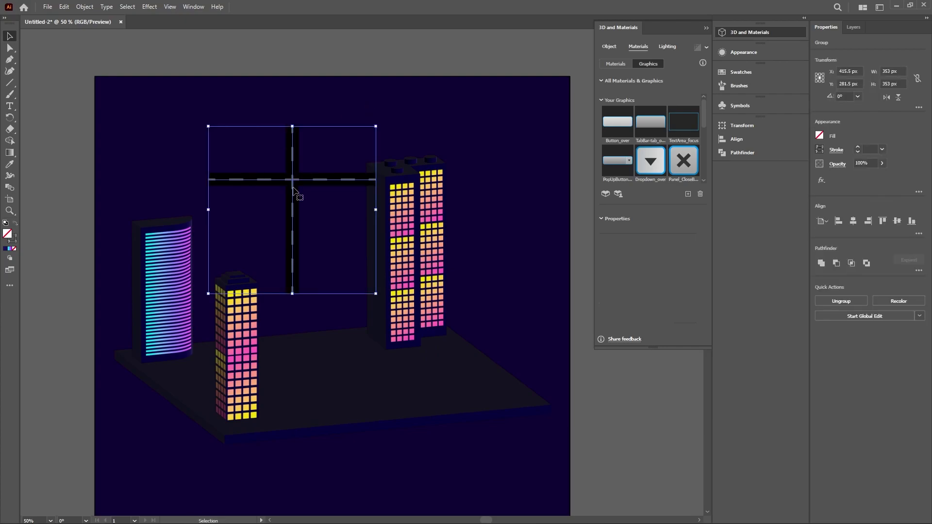
left_click_drag(293, 191, 297, 162)
Save the road cross as a new symbol named 'road'.
left_click(740, 106)
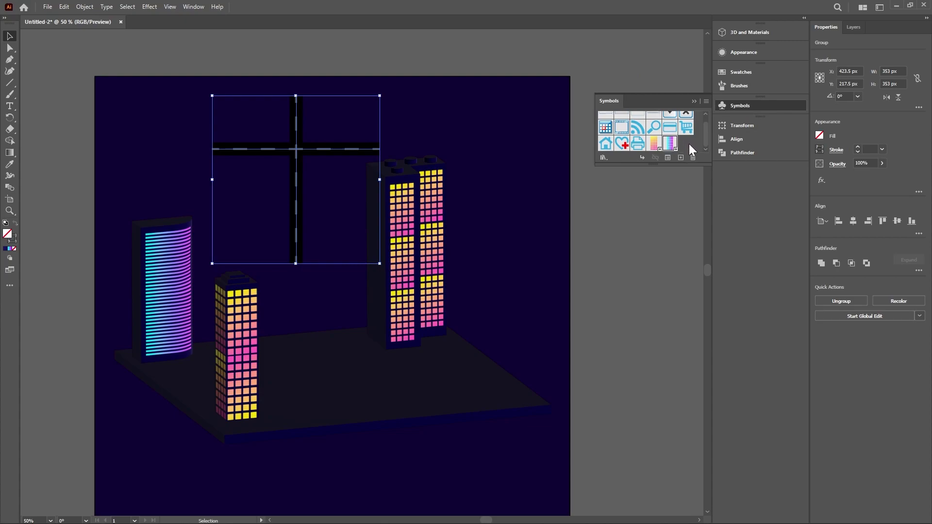
left_click(679, 157)
type("ro")
key("Return")
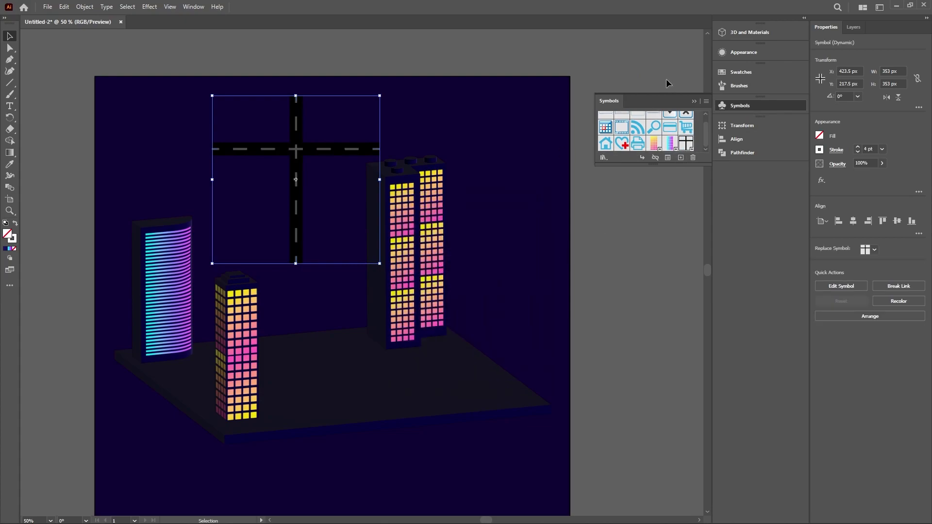
Select the 3D base slab and map the road graphic onto it.
left_click(347, 317)
left_click(853, 27)
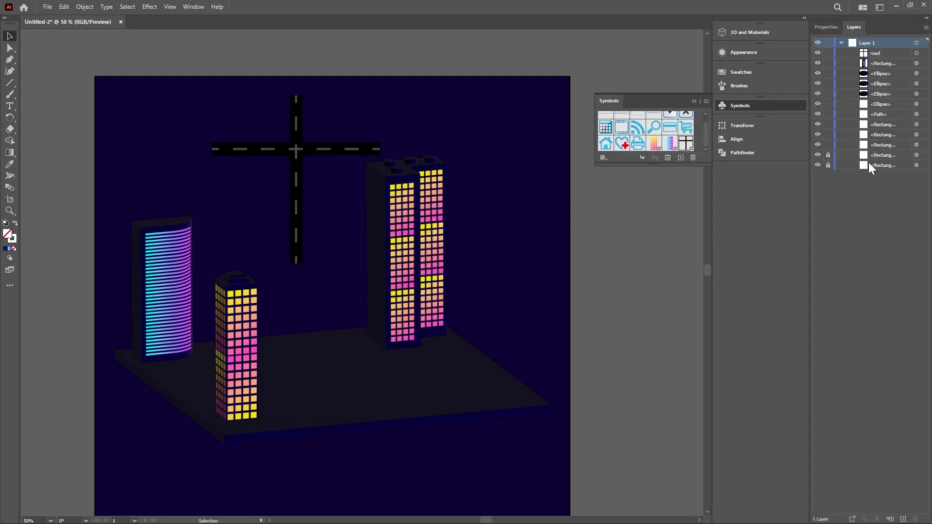
left_click(323, 416)
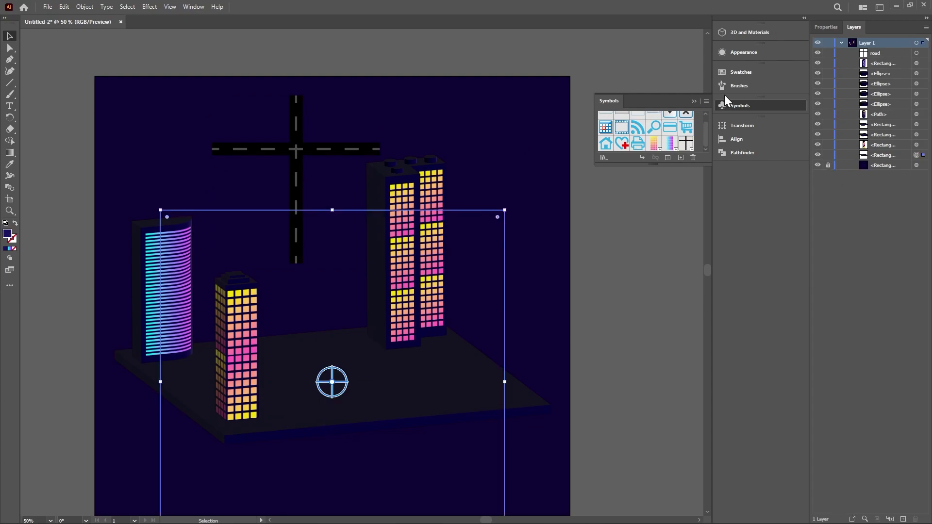
left_click(748, 32)
scroll(699, 180, "down", 5)
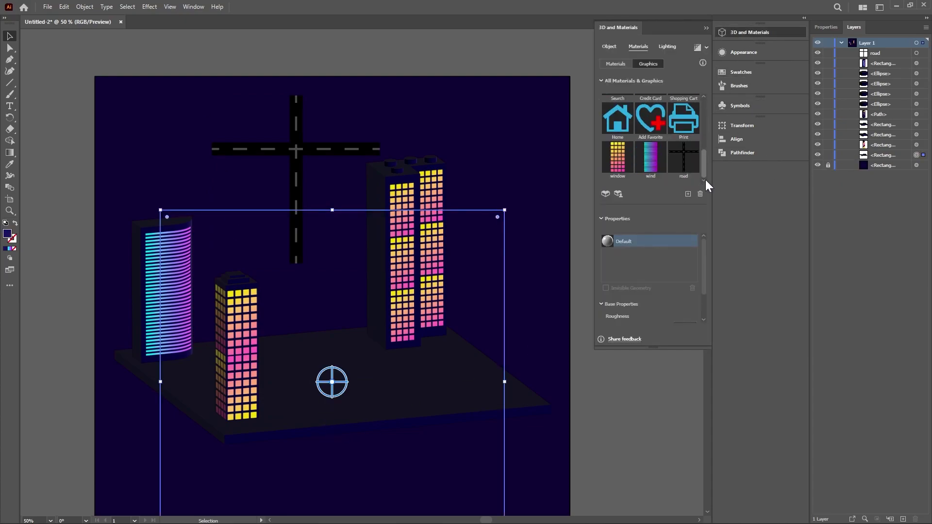
left_click(680, 154)
Scale the road graphic to 227.77% and rotate it 90° on the slab.
left_click_drag(417, 383, 524, 382)
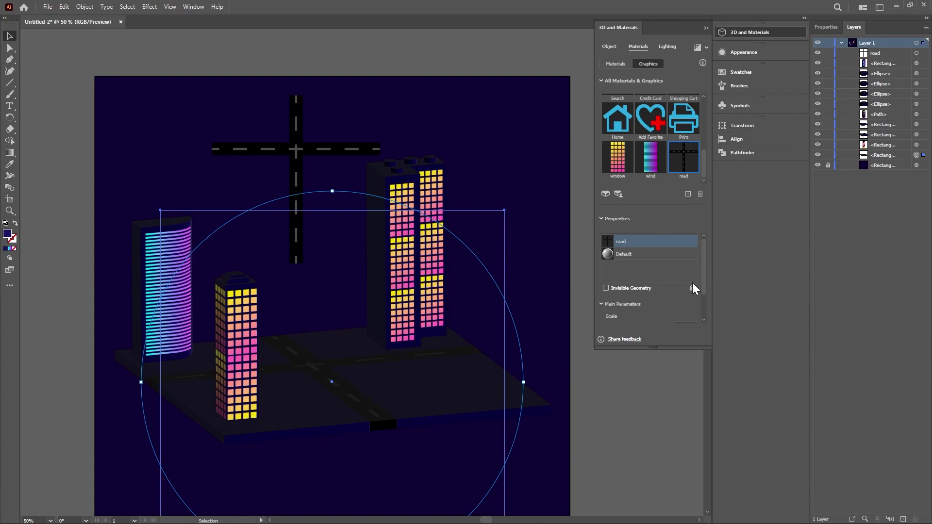
left_click_drag(707, 283, 704, 320)
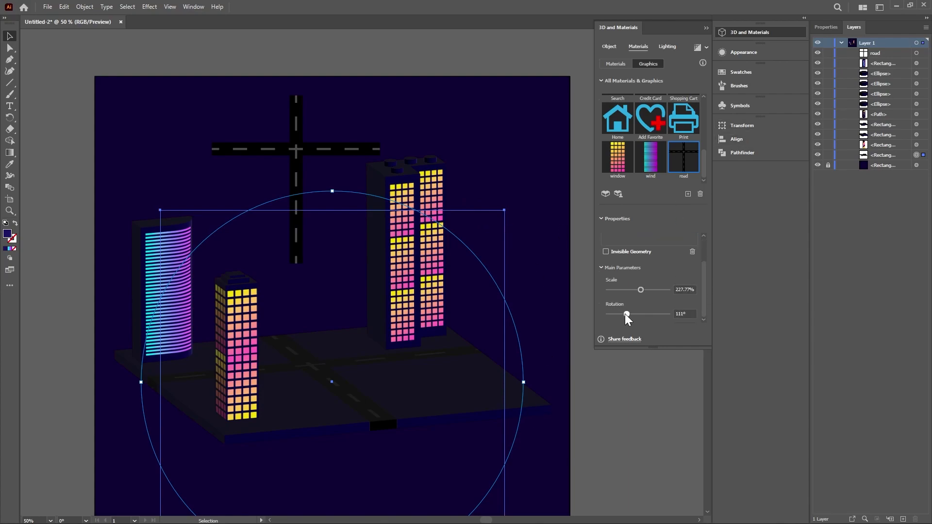
left_click(682, 313)
type("90")
mouse_move(525, 382)
left_mouse_down()
mouse_move(489, 388)
mouse_move(511, 388)
left_mouse_up()
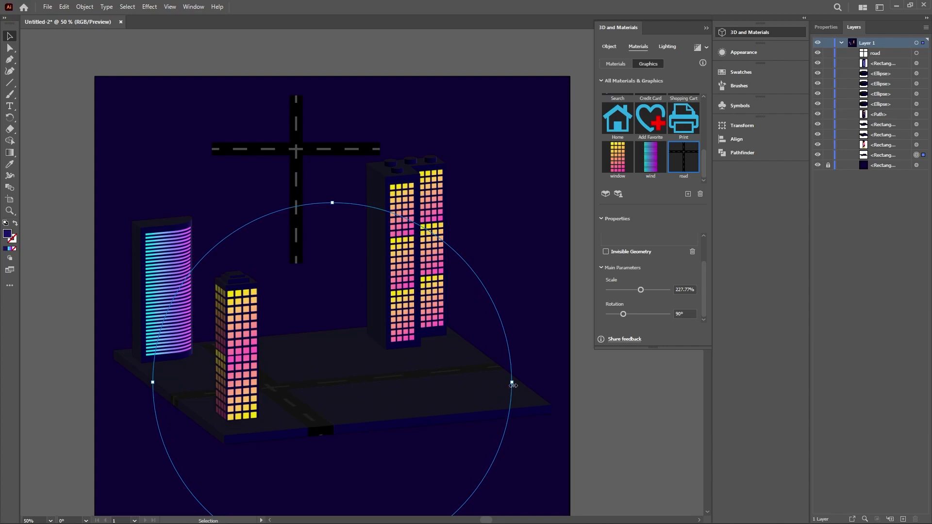
key("ctrl+shift+a")
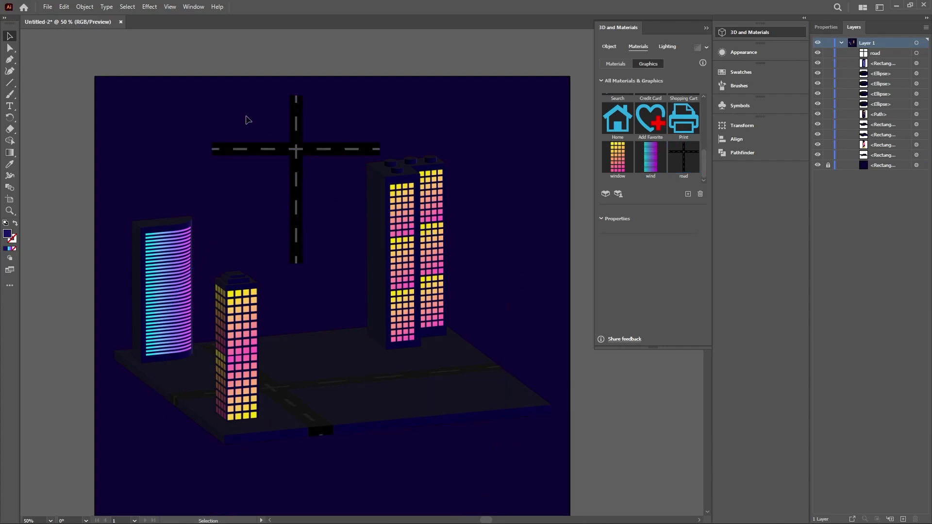
left_click_drag(246, 120, 287, 199)
Delete the loose road cross and shift the window and curved striped towers together.
key("Delete")
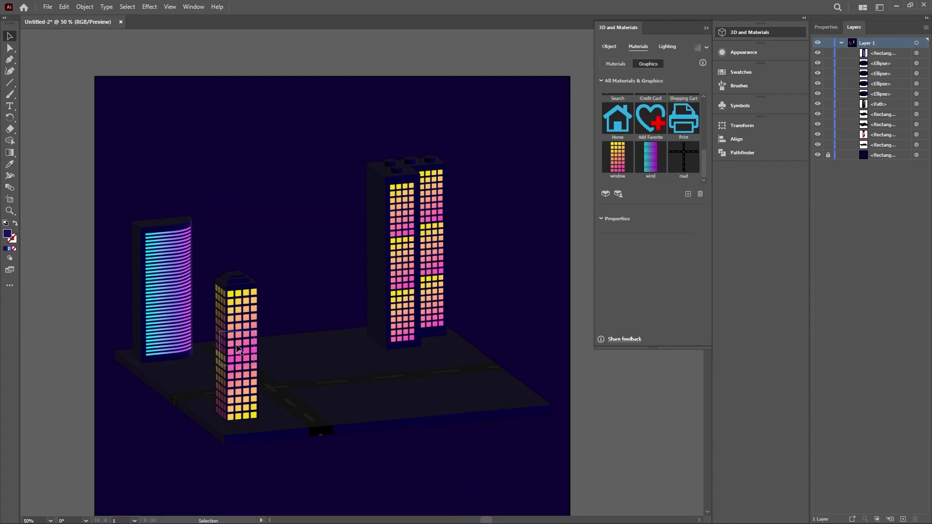
left_click_drag(231, 386, 172, 363)
mouse_move(143, 292)
left_mouse_down()
mouse_move(219, 348)
mouse_move(205, 347)
left_mouse_up()
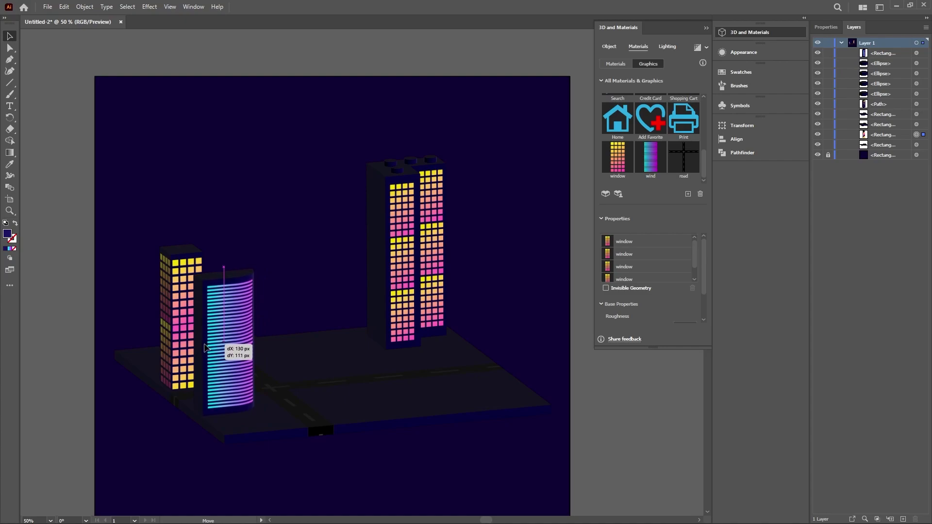
left_click_drag(205, 346, 204, 347)
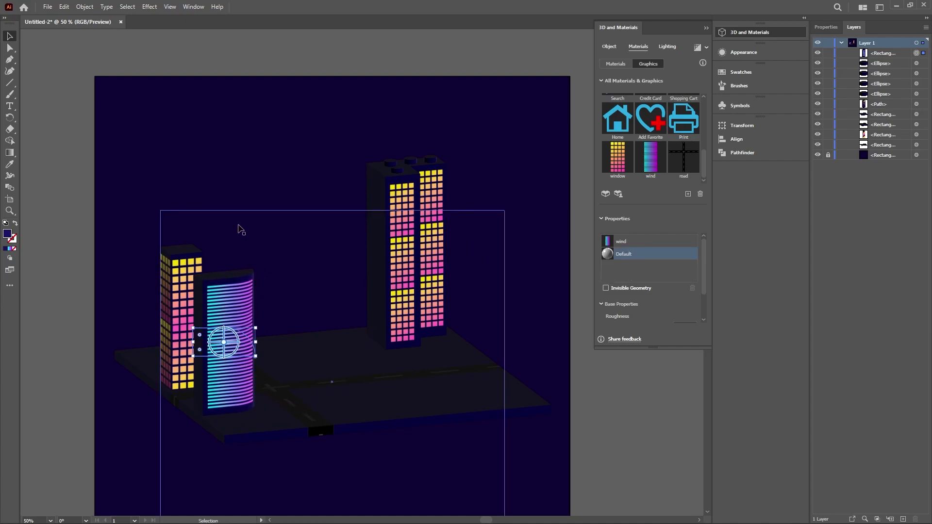
Group the twin tower's parts and move it further left.
mouse_move(414, 266)
left_mouse_down()
mouse_move(289, 276)
mouse_move(414, 266)
left_mouse_up()
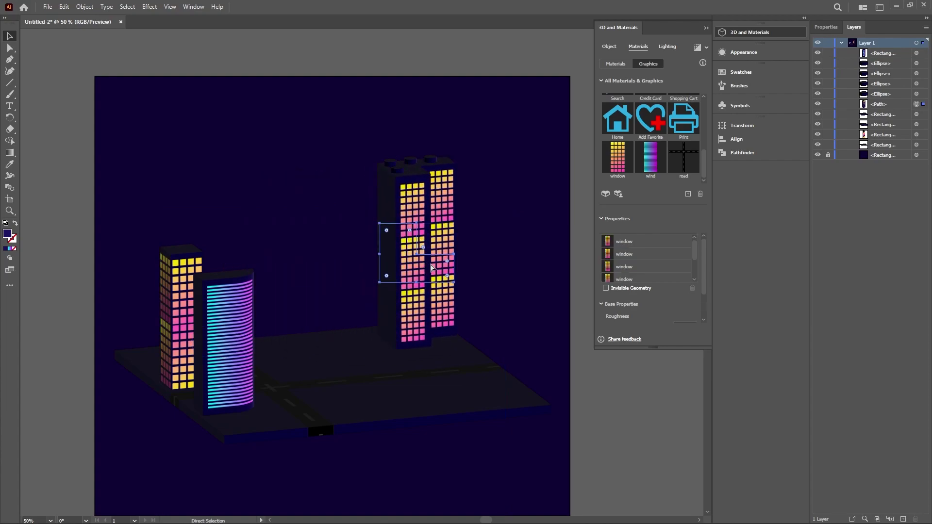
left_click_drag(339, 138, 489, 229)
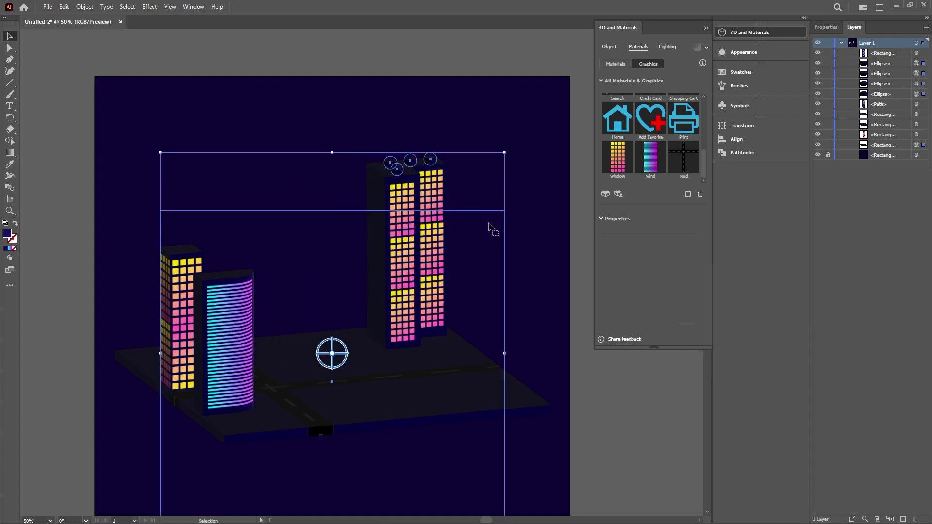
key("a")
left_click_drag(298, 125, 490, 233)
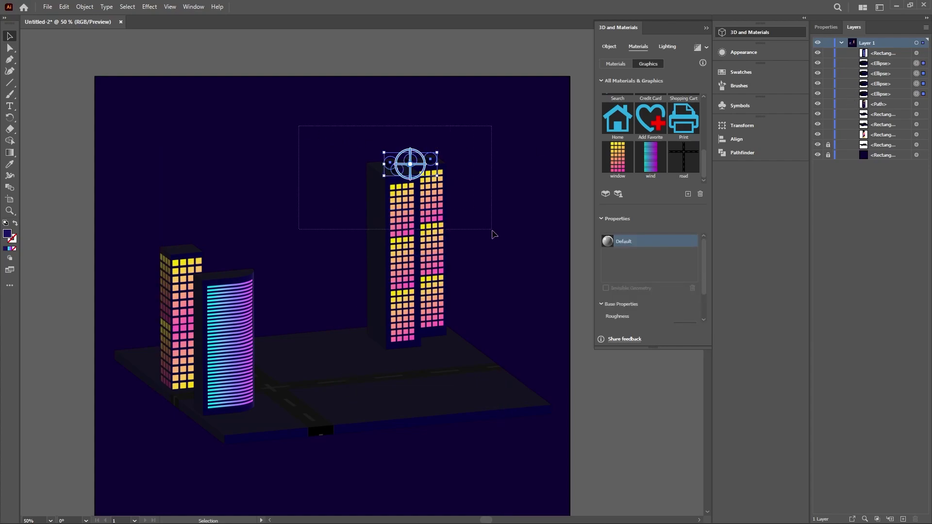
key("ctrl+g")
key("v")
left_click_drag(411, 216, 292, 229)
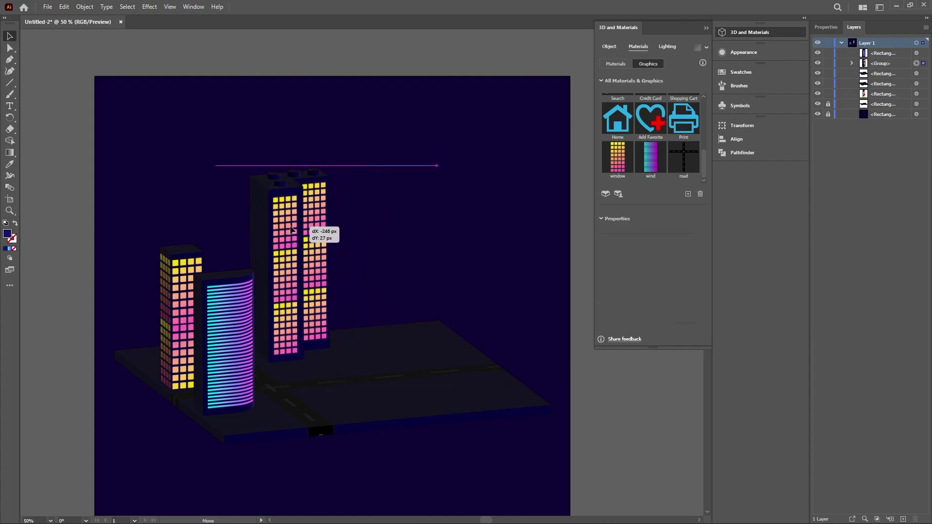
left_click(425, 192)
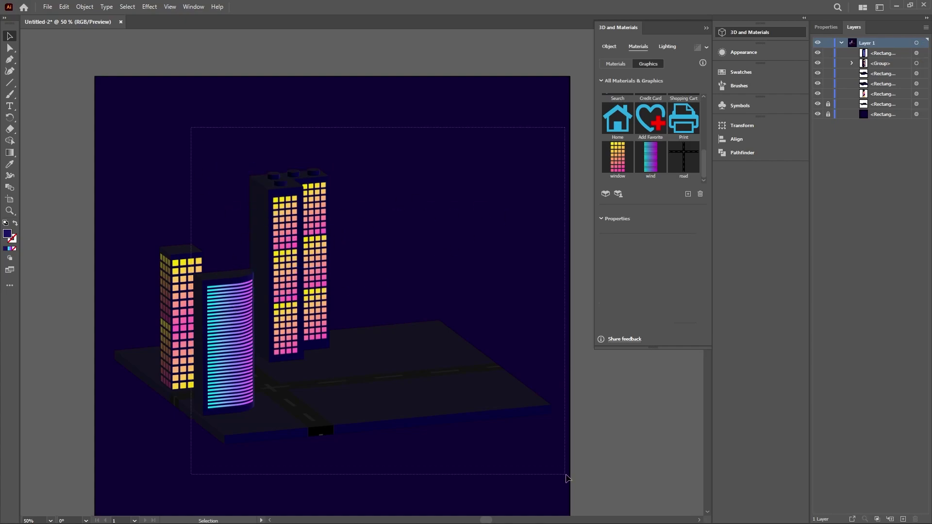
Move the tall tower behind the striped tower and the striped tower beside the tall towers.
left_click_drag(192, 126, 566, 478)
left_click_drag(235, 276, 410, 199)
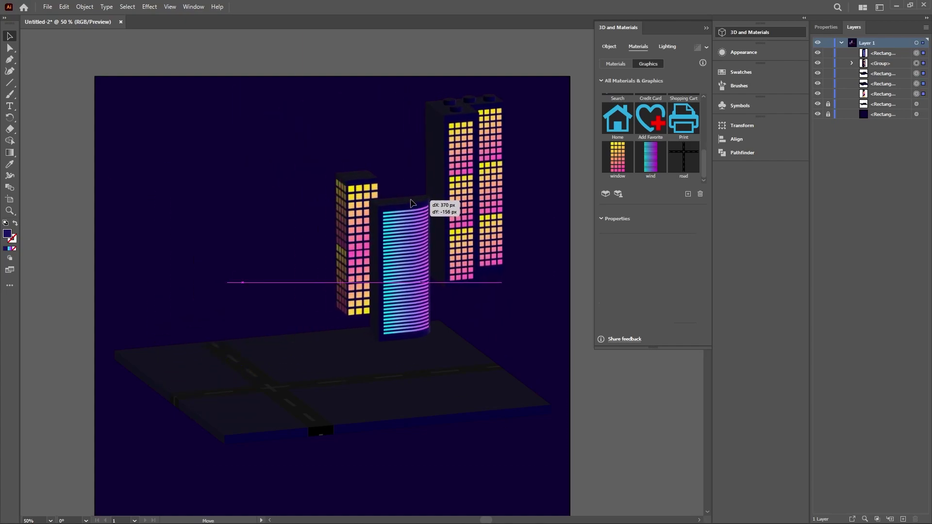
key("a")
key("ctrl+z")
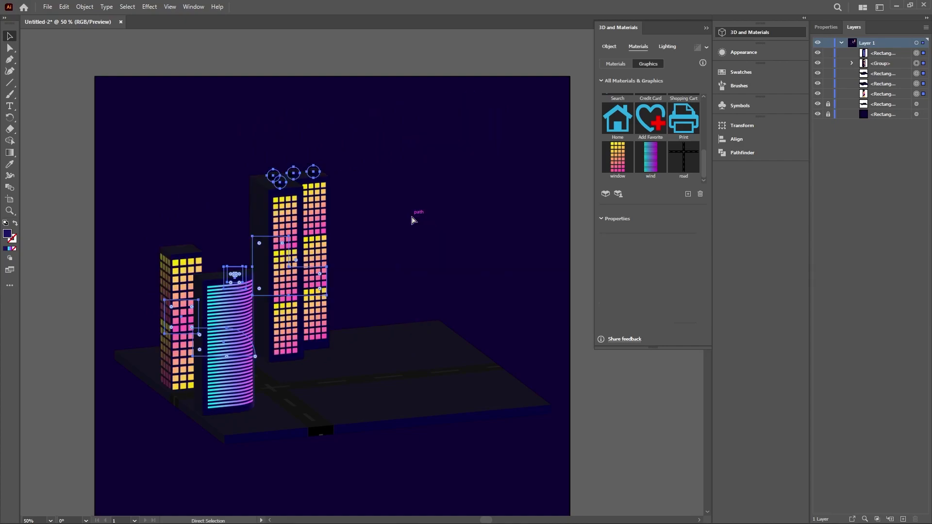
key("ctrl+z")
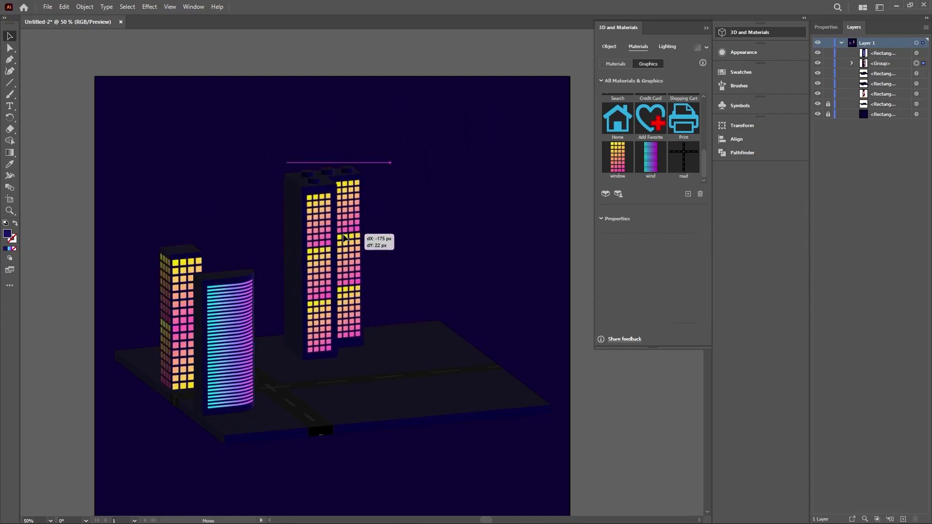
left_click_drag(430, 227, 314, 248)
left_click(244, 307)
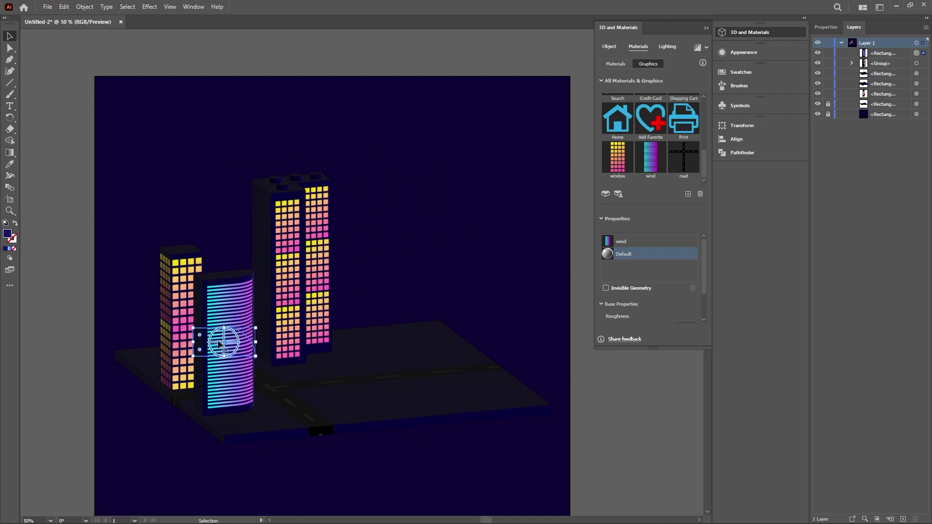
left_click_drag(221, 346, 379, 297)
Place the scene light over the left tower's top.
left_click(235, 273)
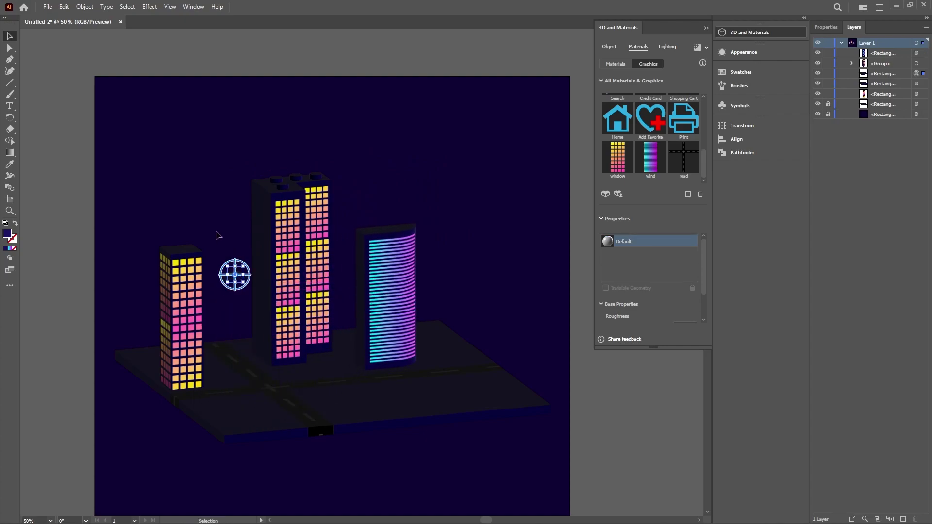
left_click_drag(235, 275, 201, 243)
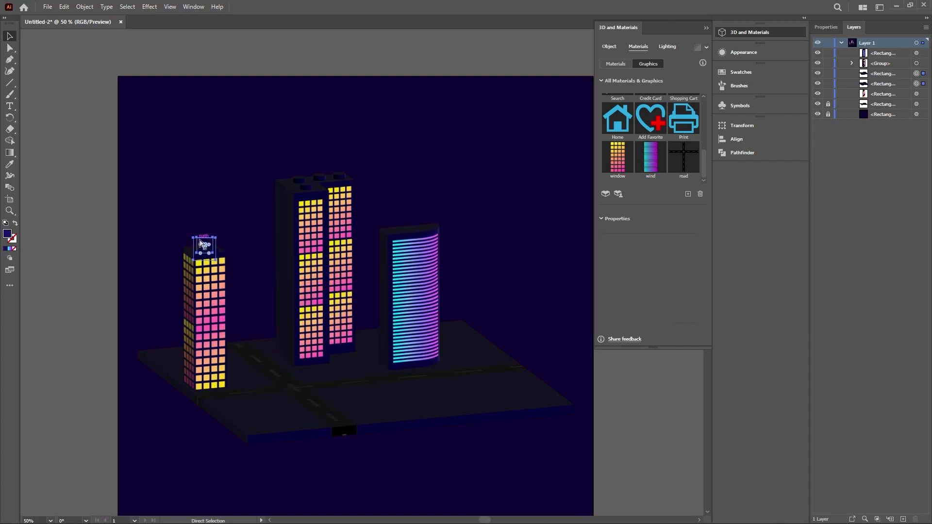
scroll(200, 243, "up", 5)
left_click_drag(148, 299, 145, 292)
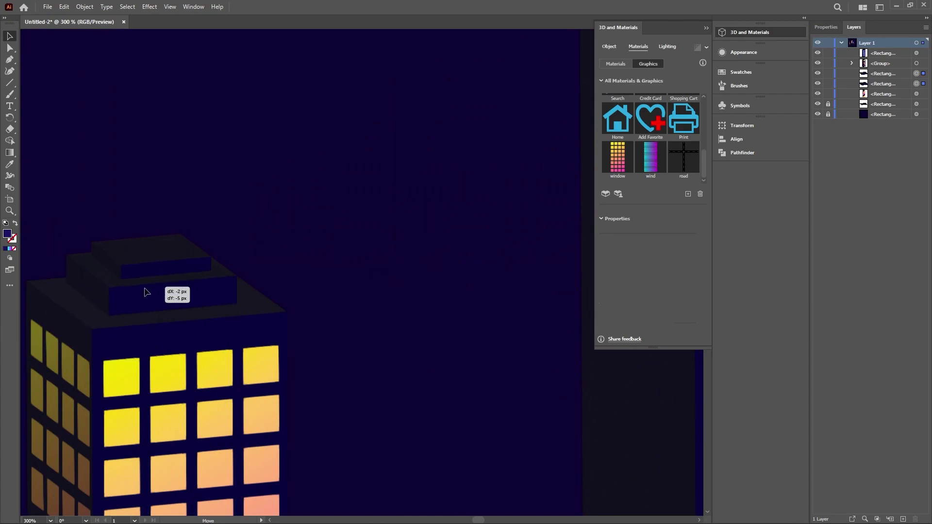
scroll(333, 252, "down", 3)
scroll(342, 257, "down", 2)
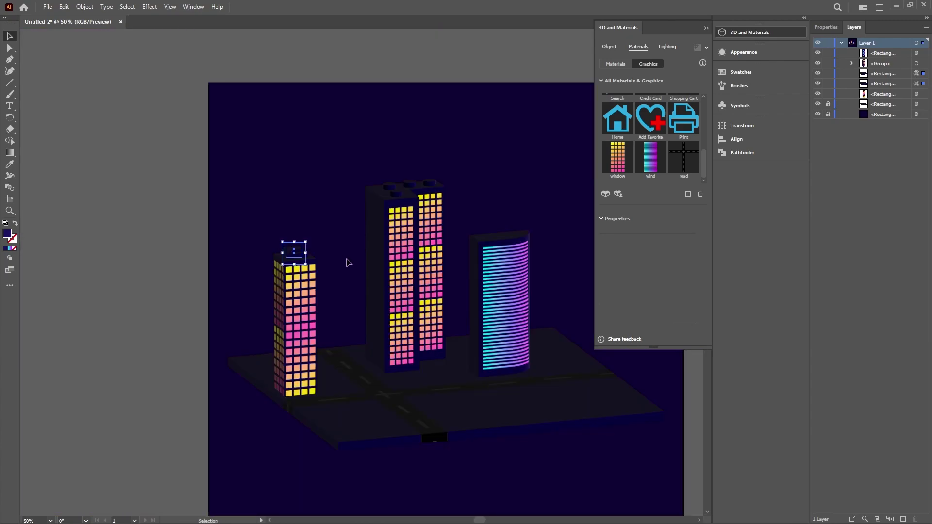
scroll(456, 277, "right", 3)
Move the striped building front-left and the twin tower to the base's far right.
left_click_drag(435, 272, 273, 313)
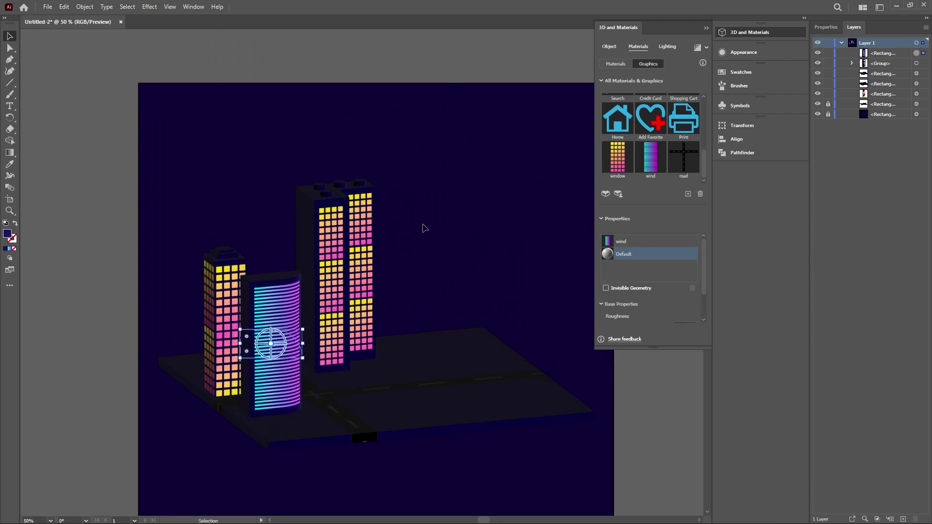
left_click_drag(342, 261, 331, 258)
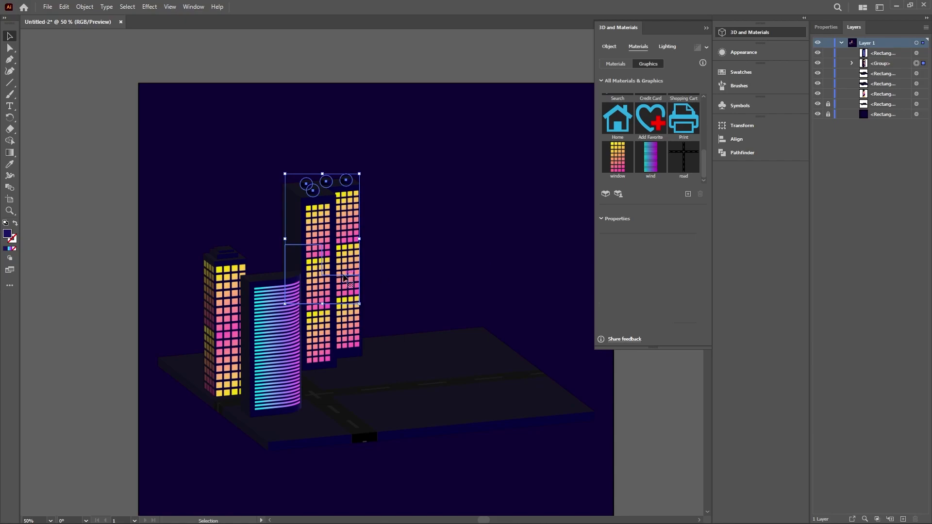
left_click_drag(329, 221, 536, 262)
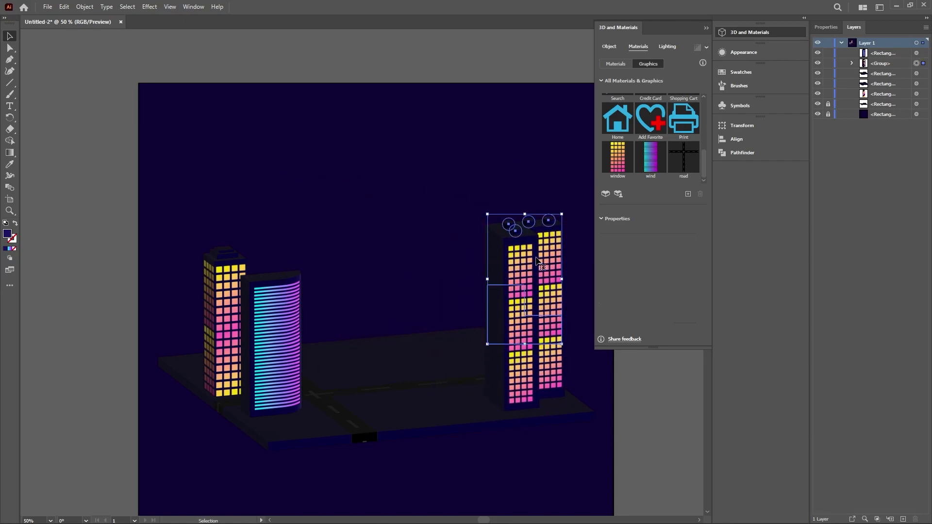
left_click(395, 189)
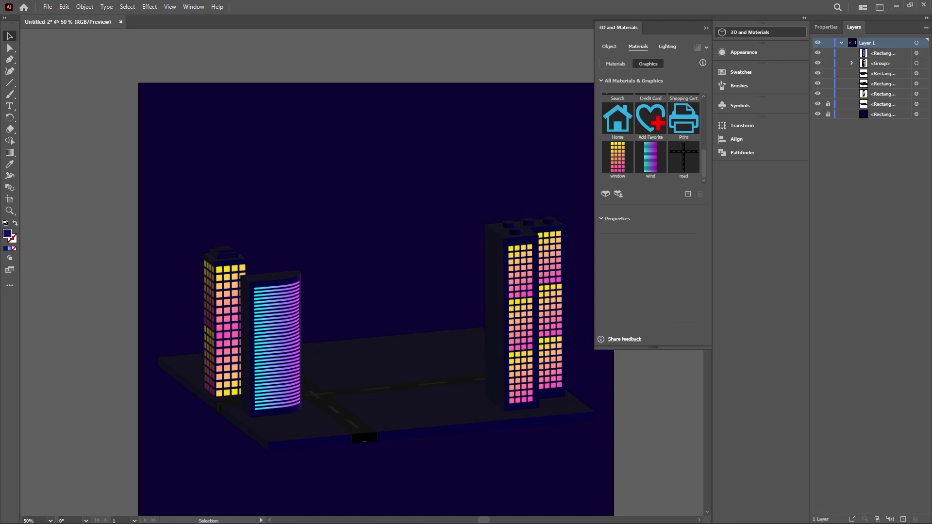
key("m")
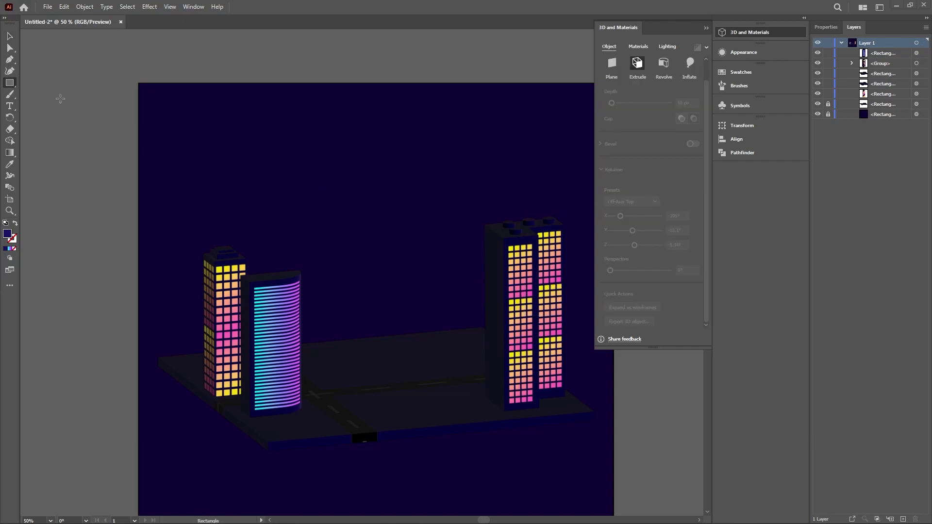
Draw a wide and a tall rectangle and unite them into one L shape.
left_click_drag(301, 129, 381, 151)
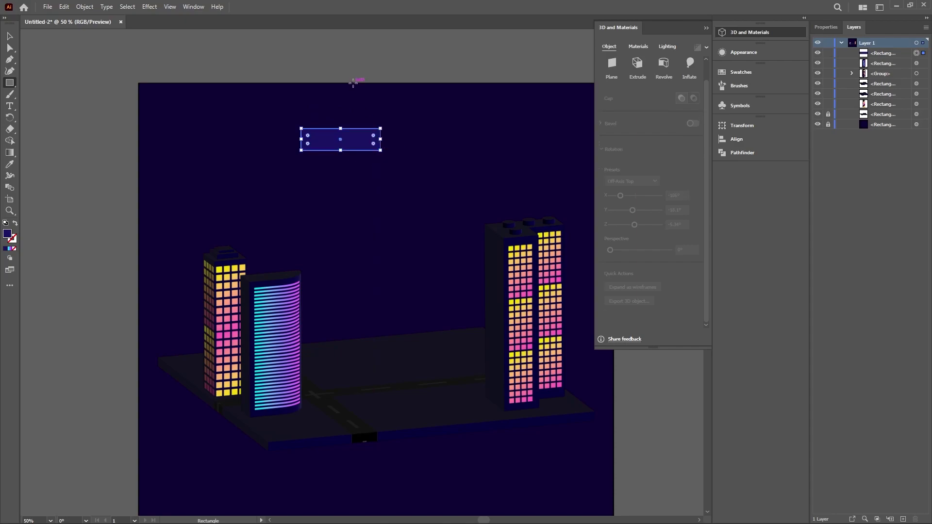
left_click_drag(353, 83, 380, 150)
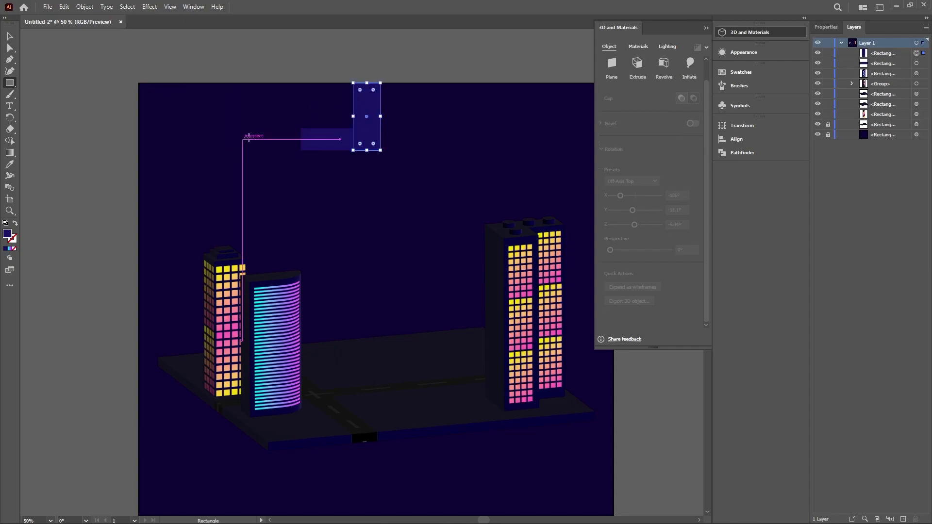
key("v")
left_click_drag(248, 137, 527, 114)
left_click(743, 153)
left_click(609, 147)
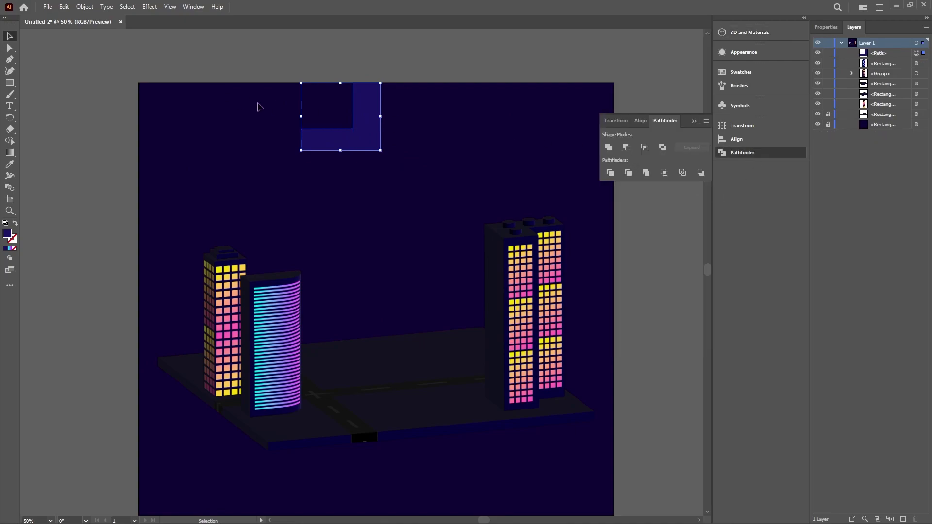
Extrude the L shape in 3D with the Off-Axis Top rotation preset.
left_click(743, 33)
left_click(634, 66)
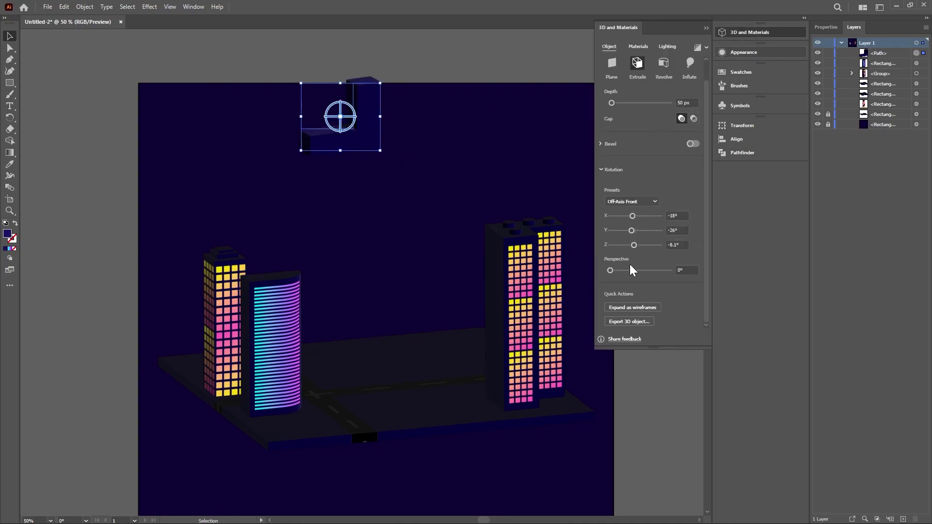
left_click(631, 201)
left_click(639, 346)
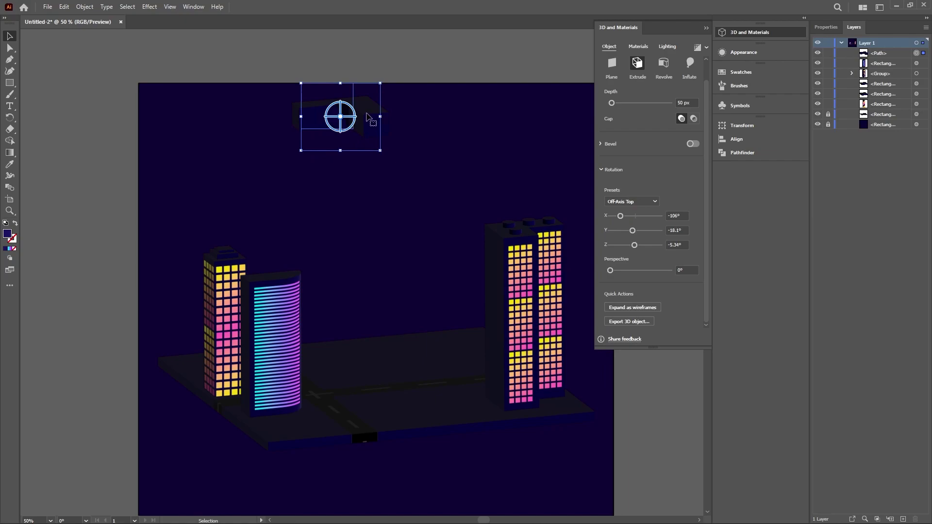
left_click_drag(367, 116, 408, 205)
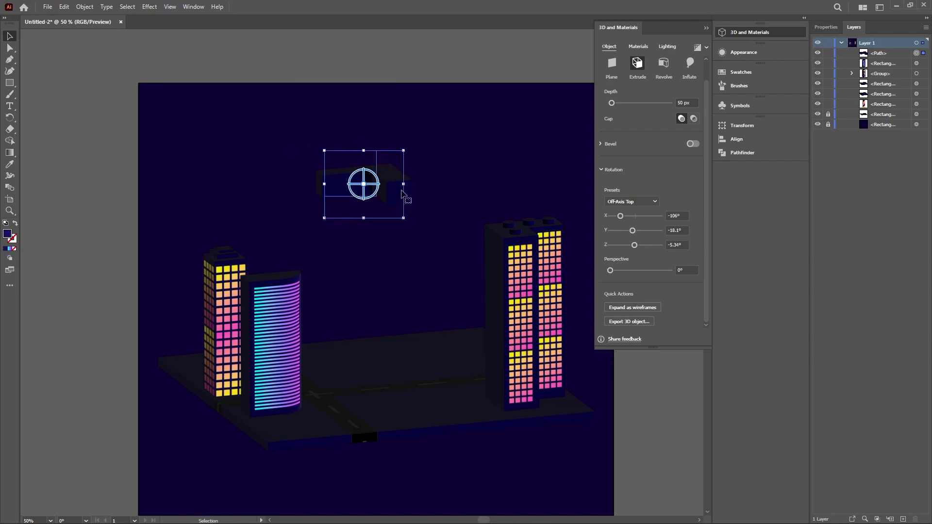
Set the L-shape extrusion depth to 359 px.
left_click_drag(613, 104, 620, 104)
mouse_move(368, 188)
left_mouse_down()
mouse_move(381, 189)
mouse_move(384, 202)
mouse_move(383, 191)
mouse_move(253, 178)
mouse_move(358, 197)
mouse_move(425, 192)
mouse_move(375, 187)
left_mouse_up()
key("a")
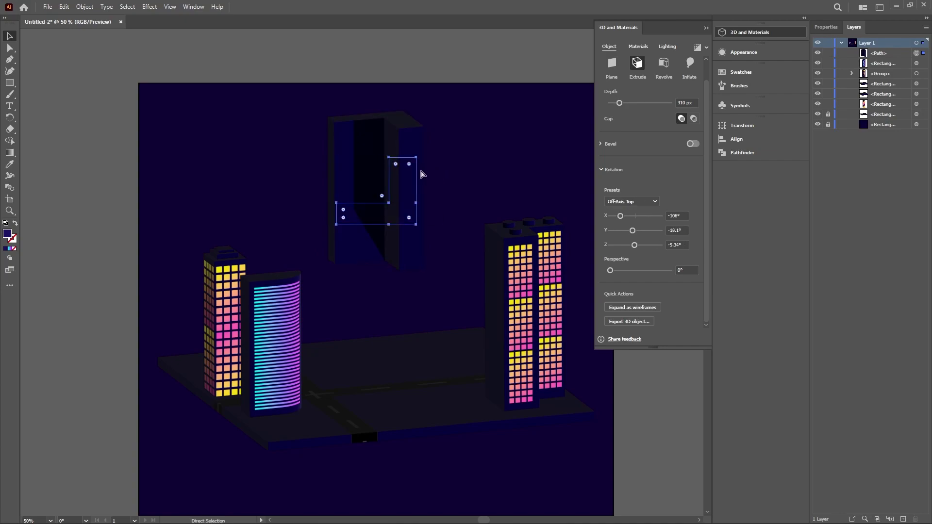
key("ctrl+z")
key("ctrl+z")
key("v")
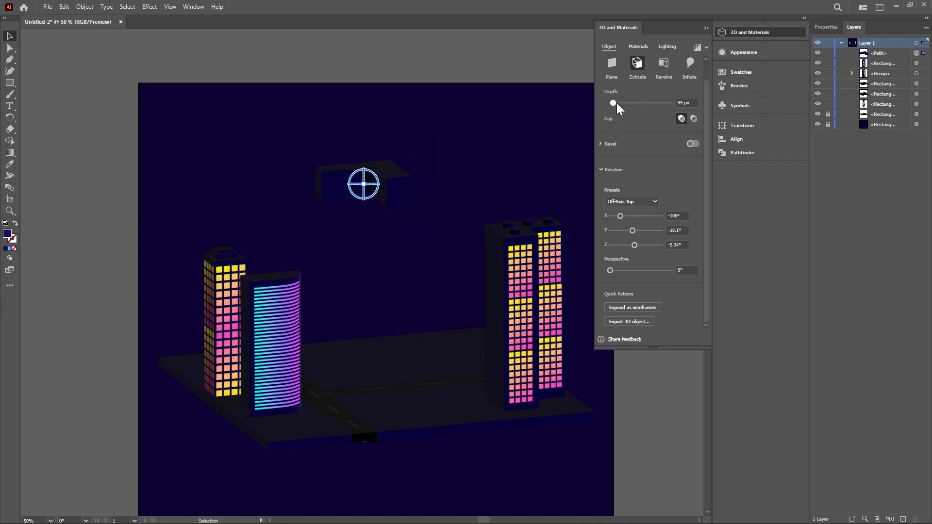
left_click_drag(616, 103, 621, 103)
Move and shrink the 3D building, then send it backward in stacking order.
left_click_drag(406, 133, 483, 210)
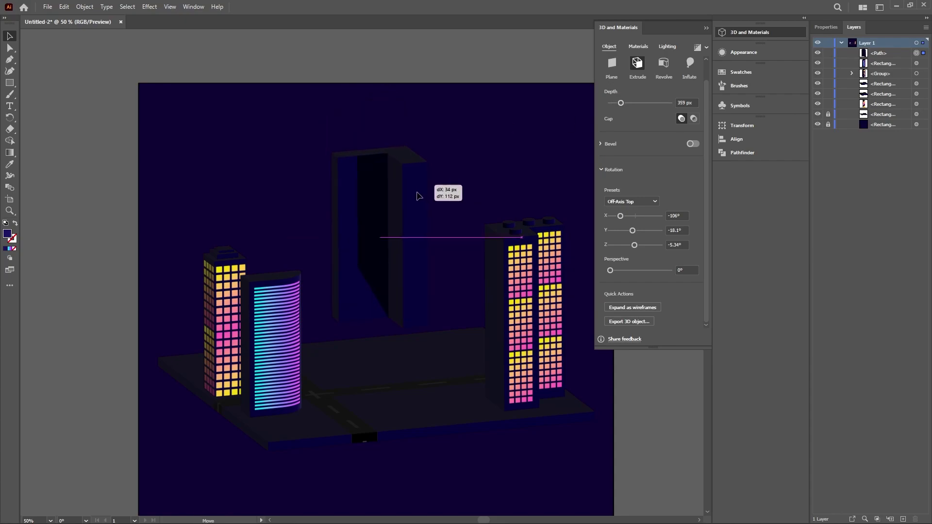
mouse_move(479, 296)
left_mouse_down()
mouse_move(461, 279)
mouse_move(482, 317)
left_mouse_up()
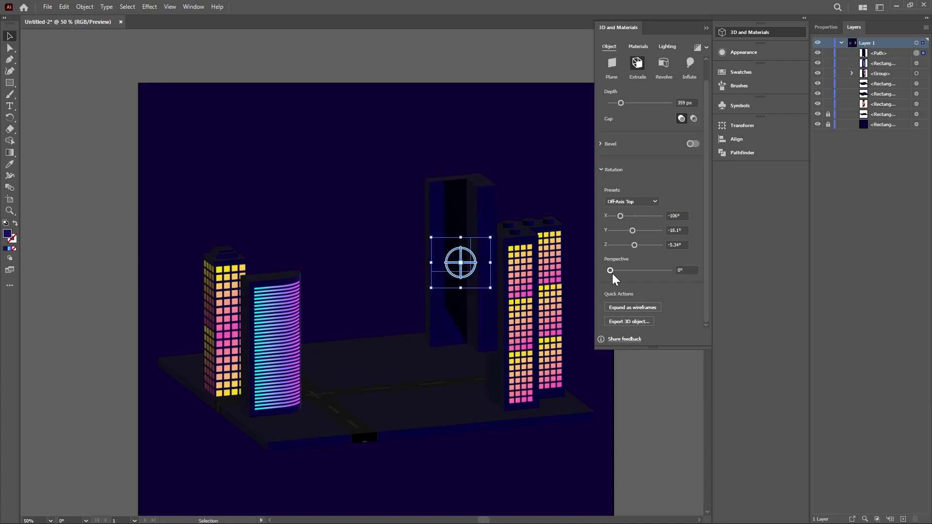
key("ctrl+bracketleft")
key("ctrl+bracketleft")
key("ctrl+bracketleft")
key("ctrl+bracketleft")
key("ctrl+bracketleft")
Shift the dark building down-right and apply the 'wind' graphic to its facade.
left_click(317, 177)
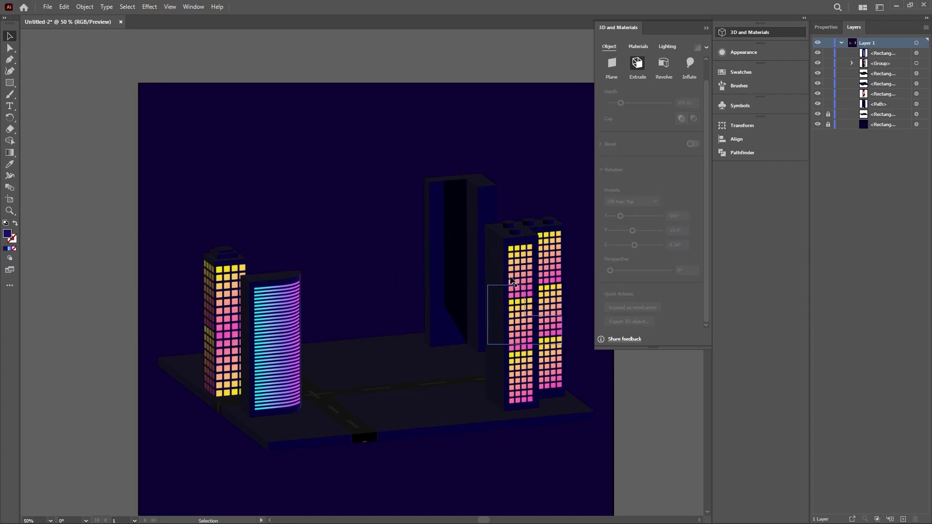
left_click_drag(447, 308, 453, 322)
left_click(638, 46)
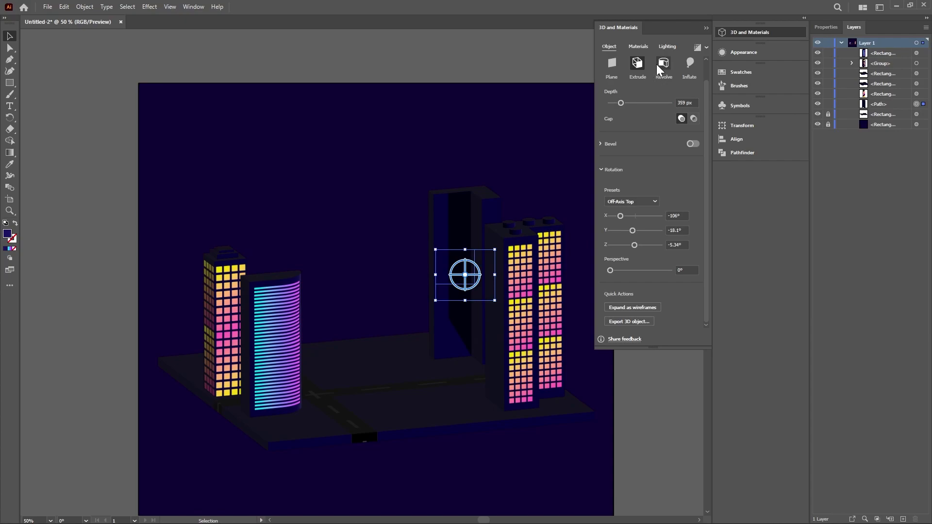
left_click(651, 66)
left_click(654, 153)
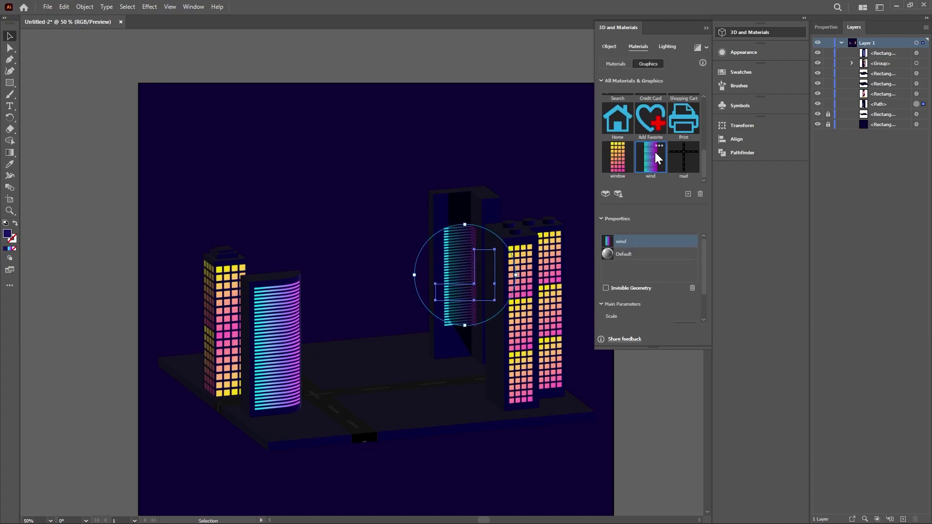
Move the wind stripes higher and scale them to about 146%.
scroll(627, 284, "down", 2)
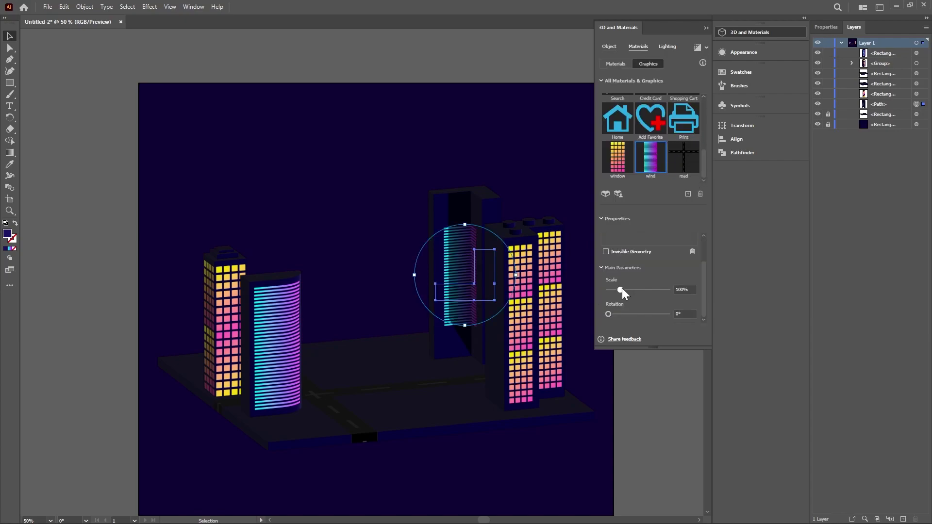
left_click_drag(622, 287, 628, 289)
left_click_drag(474, 256, 455, 241)
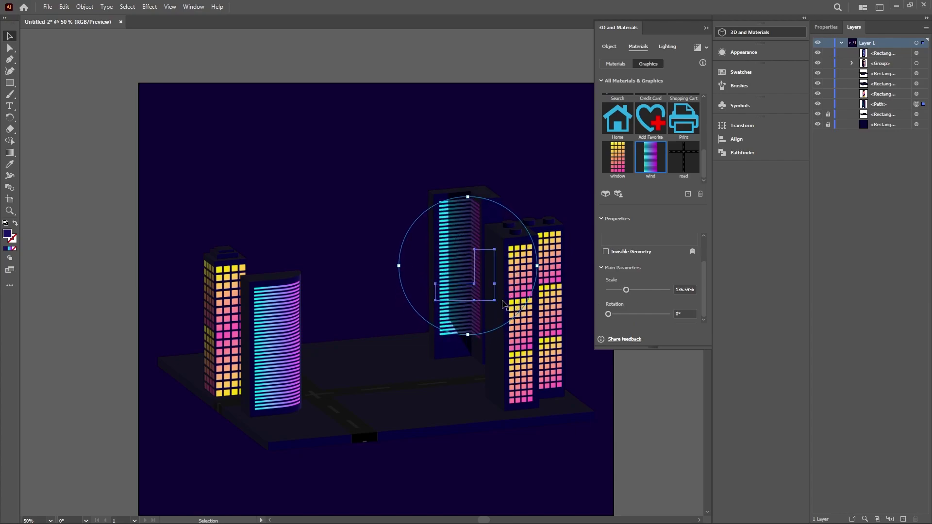
left_click_drag(537, 266, 542, 266)
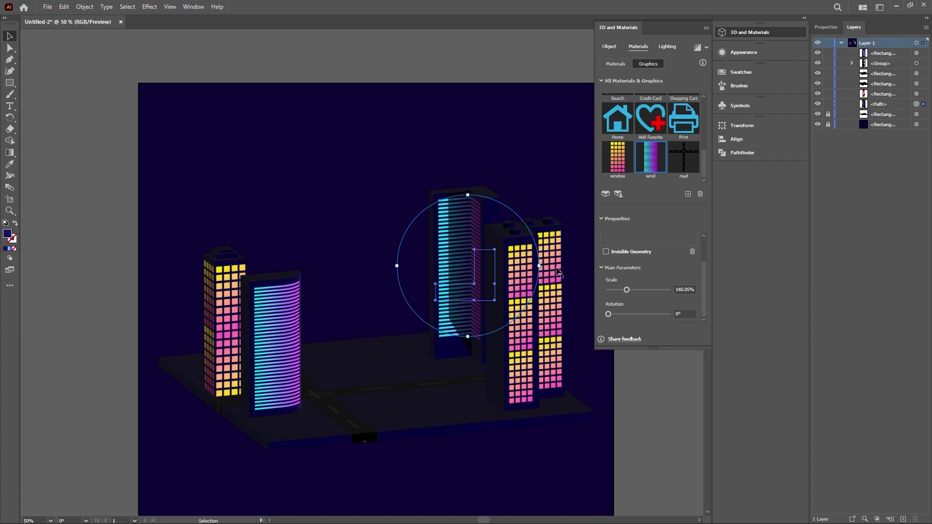
left_click_drag(541, 267, 544, 270)
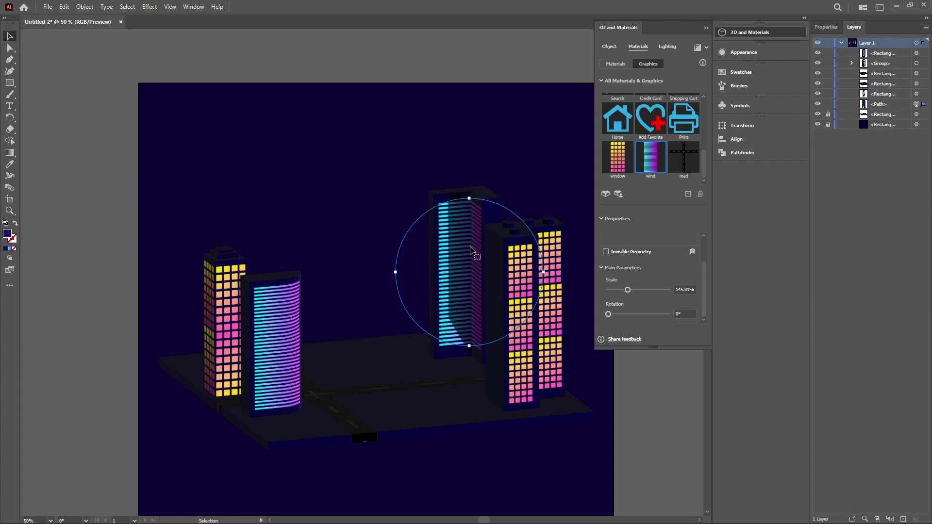
left_click(352, 219)
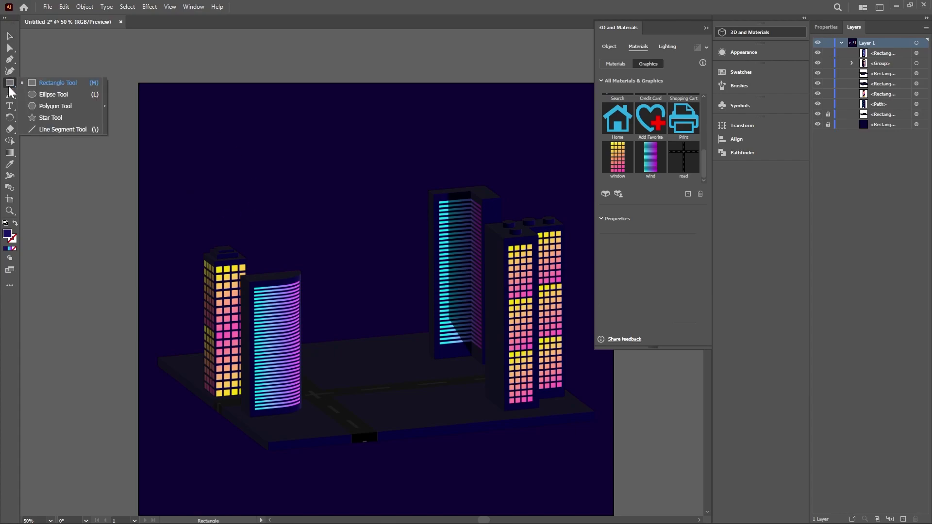
Draw a small circle and extrude it into a 3D shape.
left_click_drag(9, 83, 44, 106)
left_click_drag(343, 187, 376, 220)
left_click(611, 48)
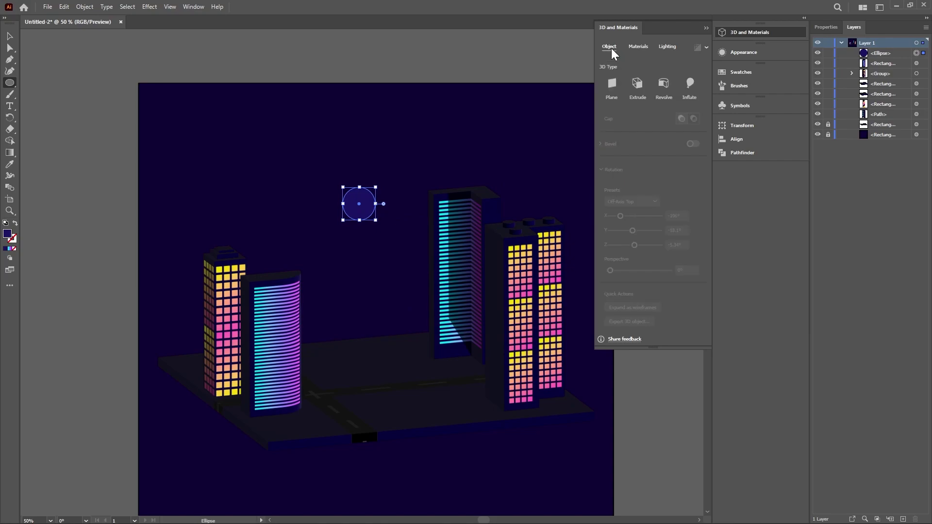
left_click(636, 86)
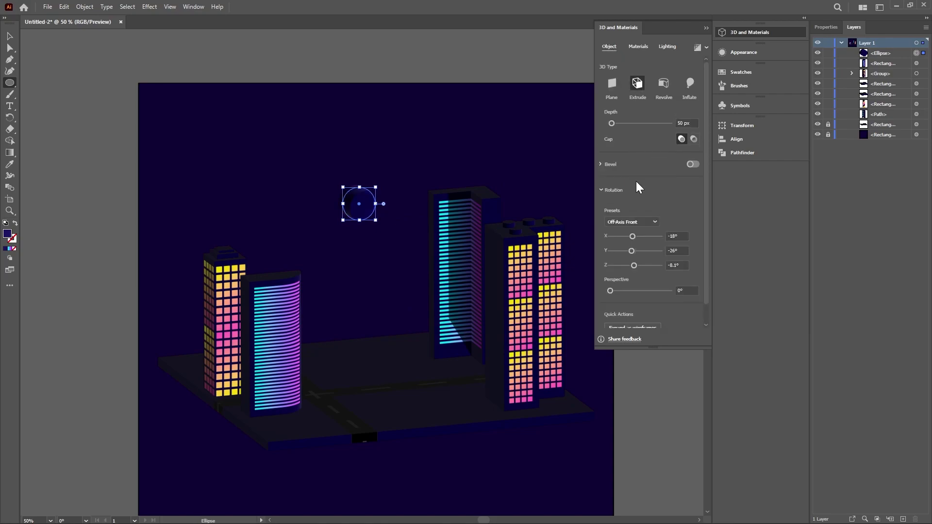
Apply Off-Axis Top rotation and place the circle in front of the middle building.
left_click(631, 222)
left_click(631, 355)
key("v")
left_click_drag(367, 199, 442, 352)
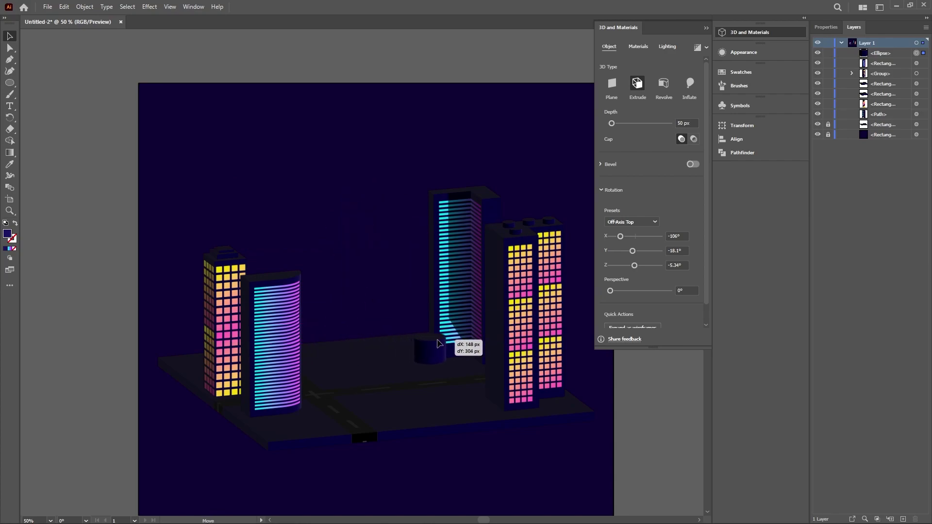
mouse_move(430, 353)
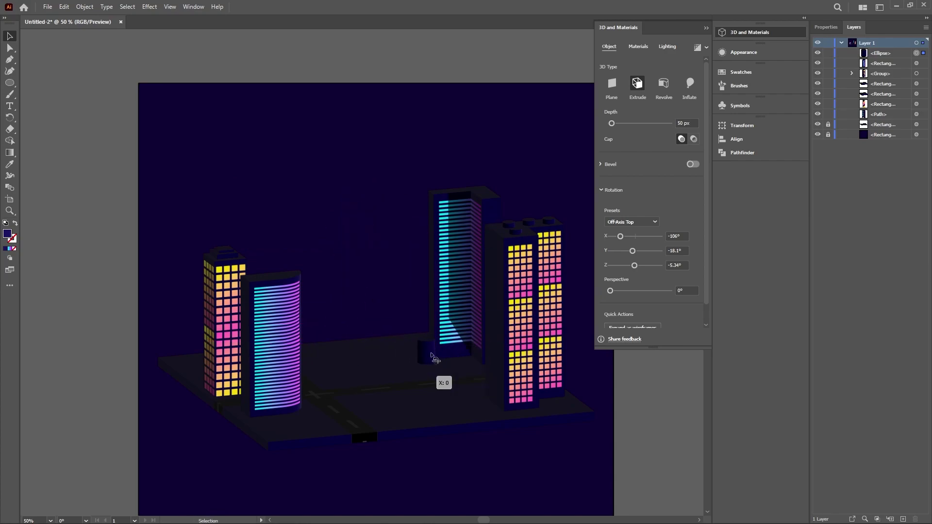
left_click_drag(431, 348, 464, 358)
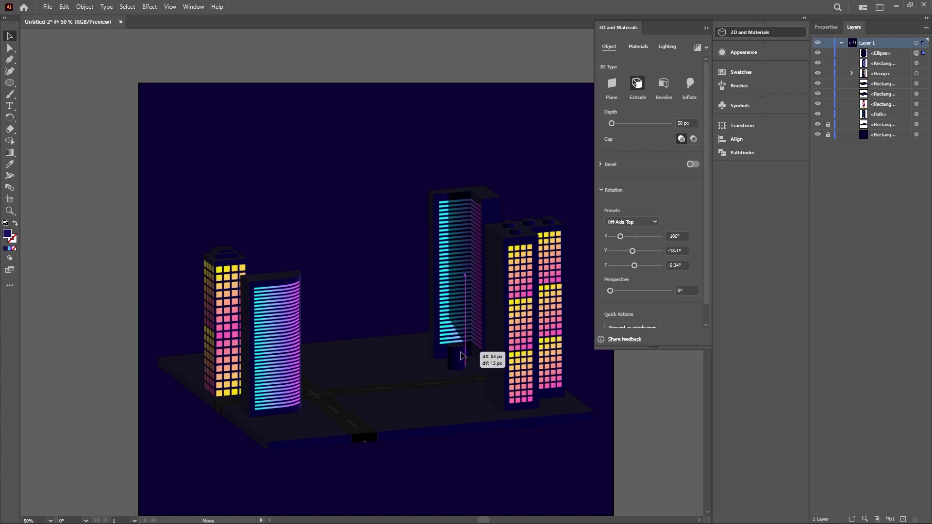
Deepen the cylinder to 343 px and add a 10 px-deep disc copy above it.
left_click_drag(612, 124, 622, 123)
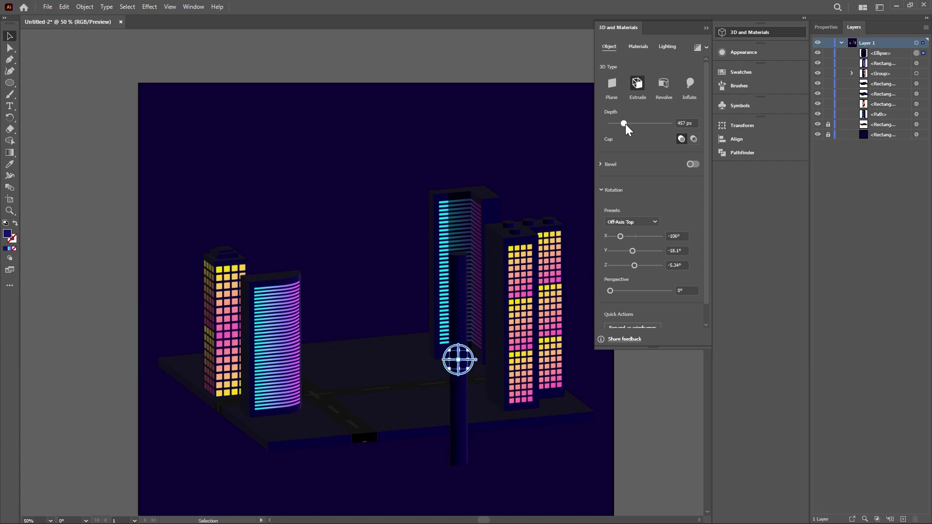
left_click_drag(464, 312, 470, 242)
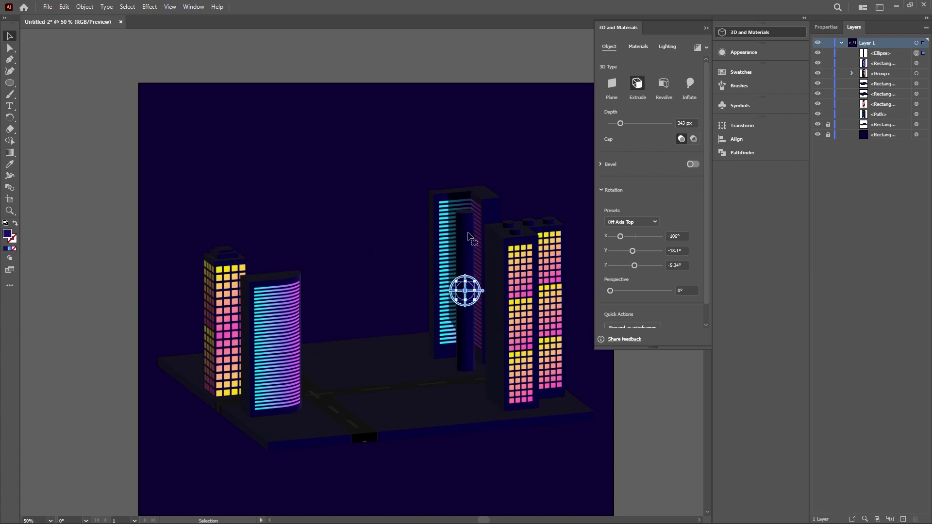
left_click_drag(470, 236, 470, 161)
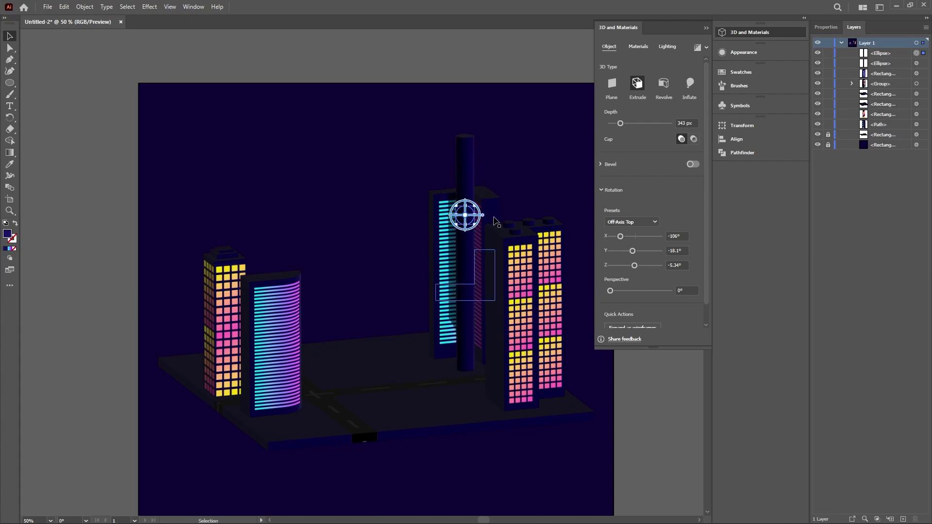
left_click_drag(619, 123, 609, 126)
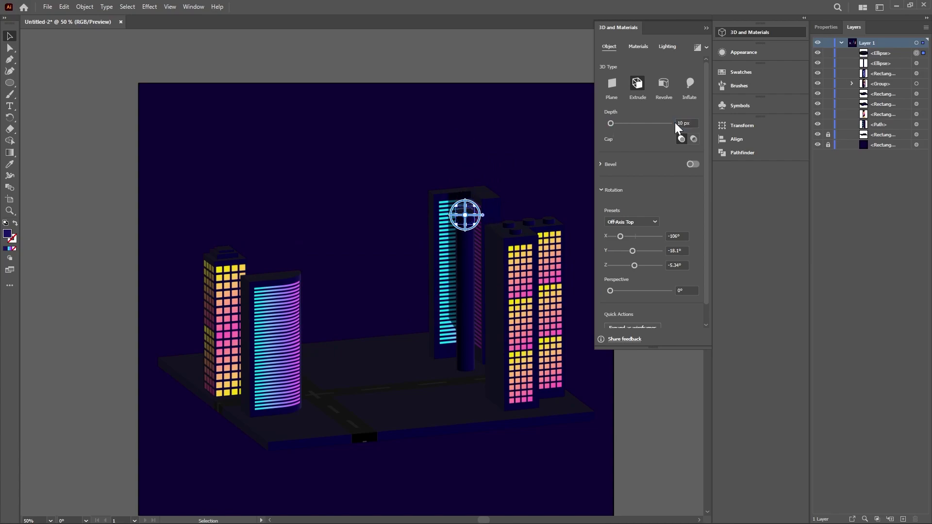
Move the thin disc onto the cylinder top, enlarge it slightly wider, and centre it.
scroll(481, 226, "up", 4, "alt")
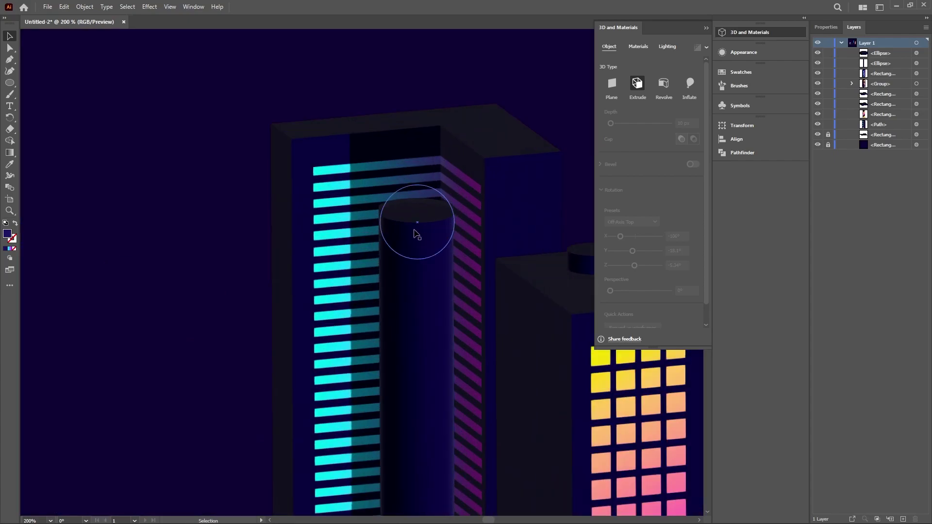
left_click_drag(415, 216, 415, 198)
left_click_drag(455, 228, 469, 242)
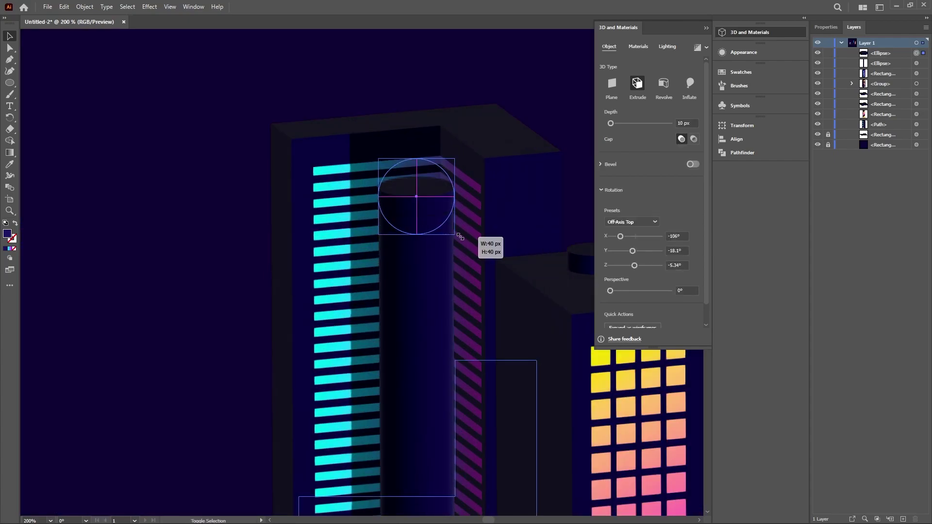
left_click_drag(426, 214, 425, 215)
left_click_drag(454, 247, 478, 254)
left_click_drag(437, 220, 436, 219)
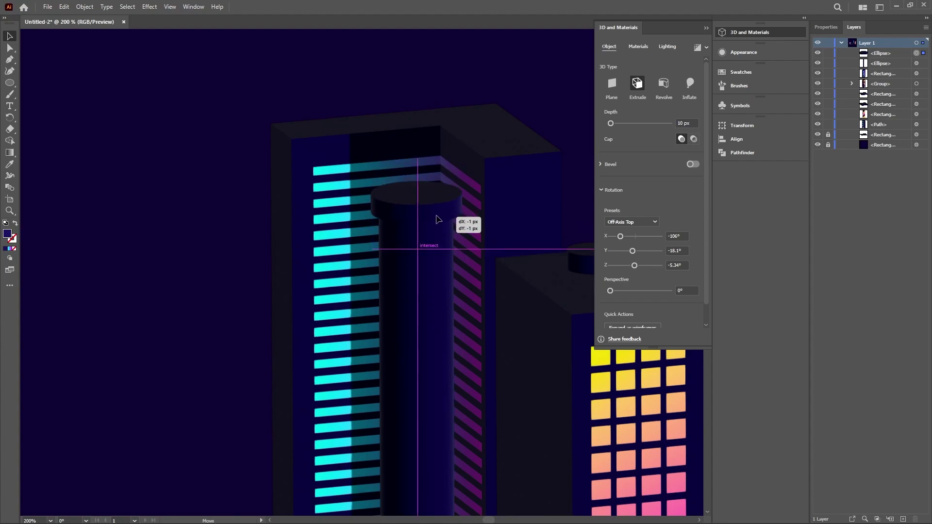
left_click(229, 246)
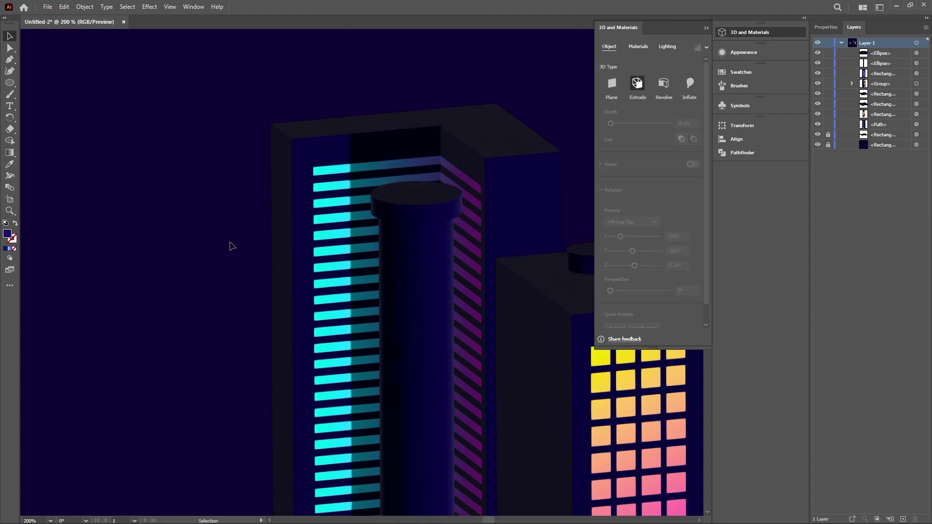
Enlarge the cap disc a little more and re-centre it over the column.
left_click(436, 215)
scroll(648, 306, "down", 1)
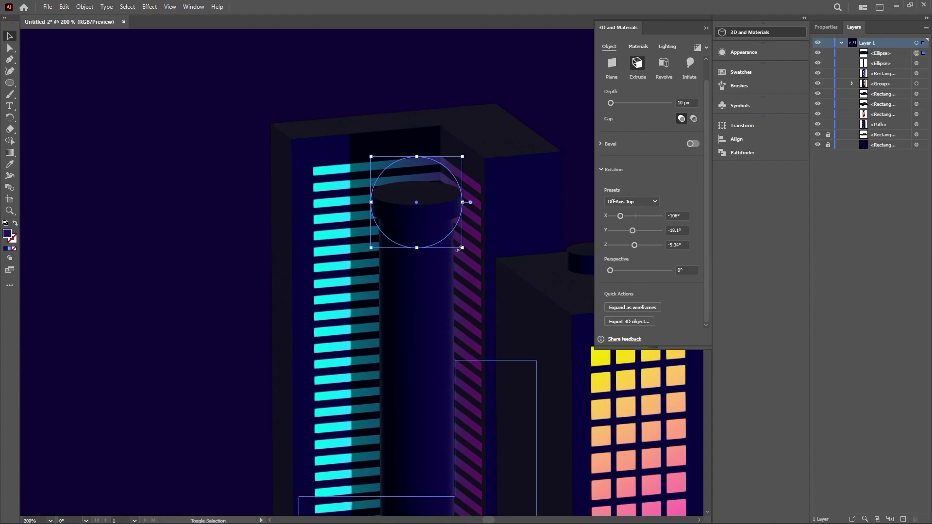
left_click_drag(459, 249, 466, 255)
left_click_drag(442, 220, 439, 219)
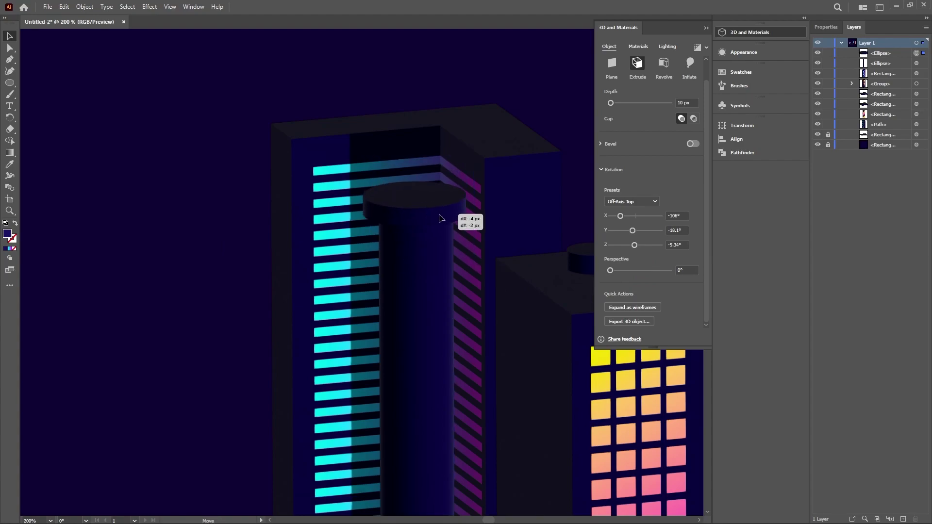
left_click(192, 212)
Compare the cap against the column's base ellipse, then deselect and zoom out to the whole scene.
left_click(424, 243)
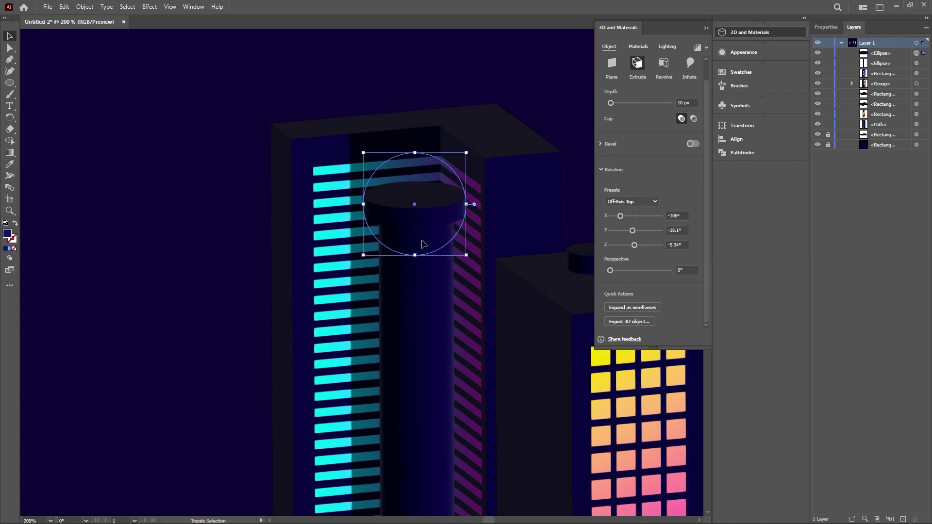
left_click(422, 287, "shift")
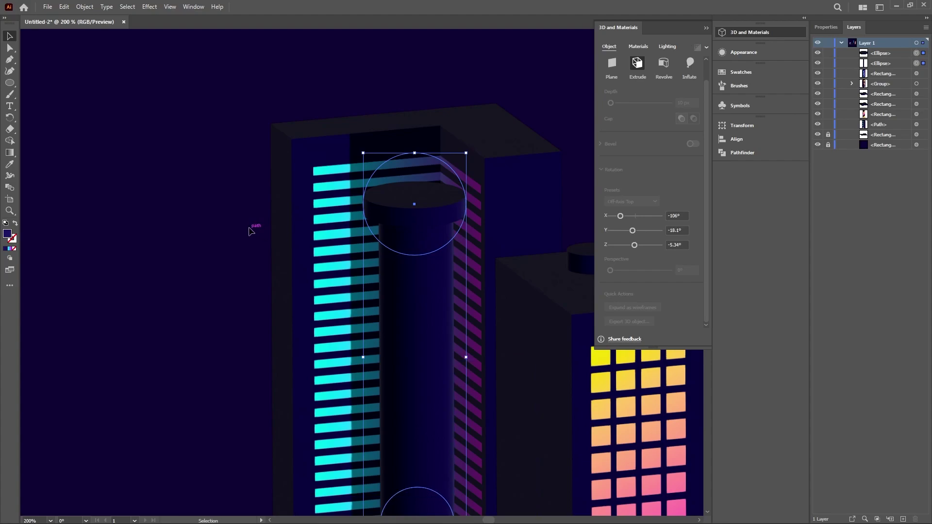
left_click(415, 203)
left_click(196, 225)
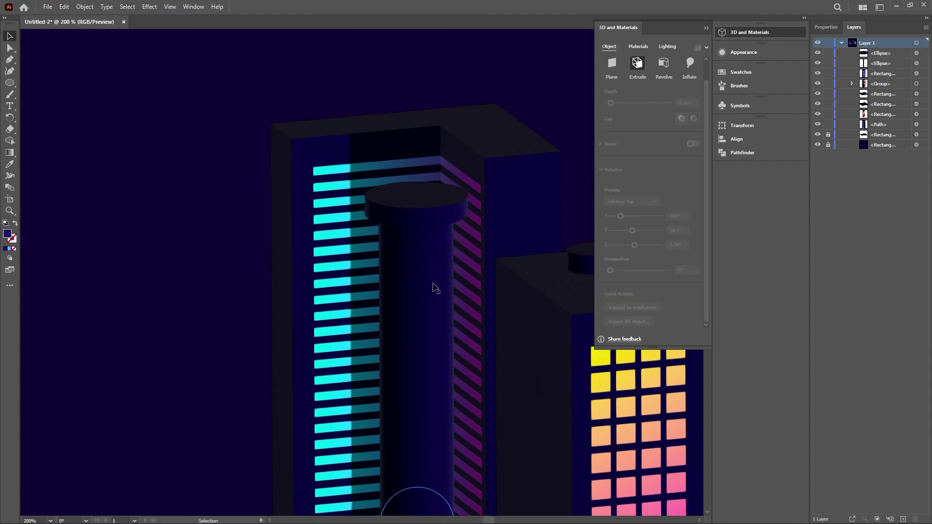
key("ctrl+minus")
key("ctrl+minus")
key("ctrl+minus")
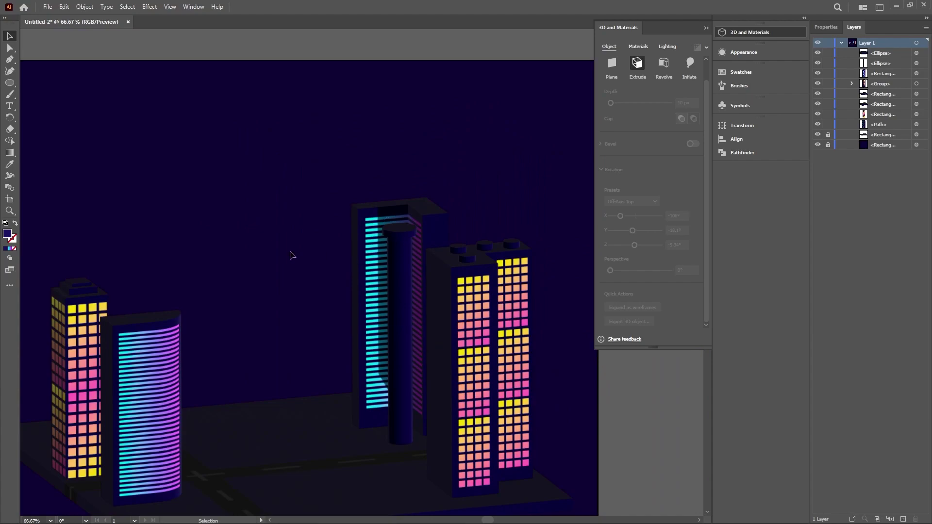
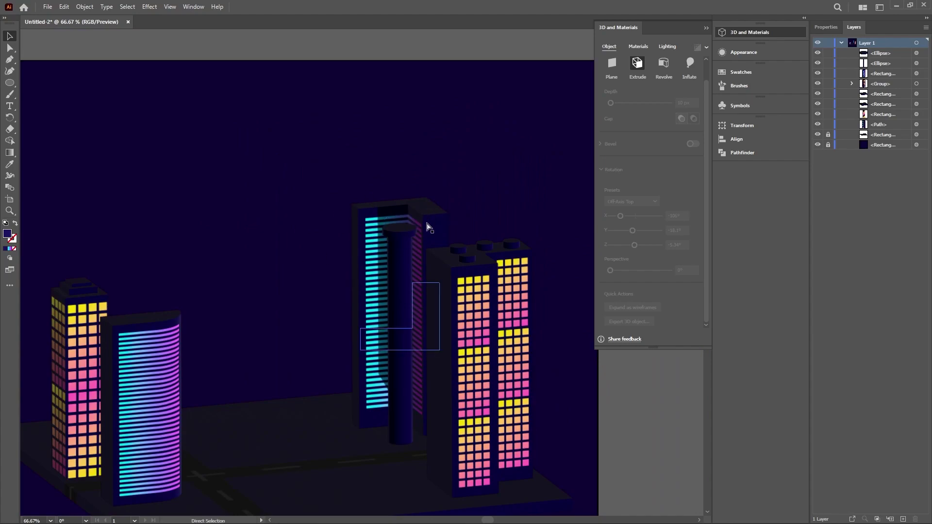
Alt-drag a smaller copy of the column's top ellipse upward as a third tier.
scroll(423, 223, "up", 2)
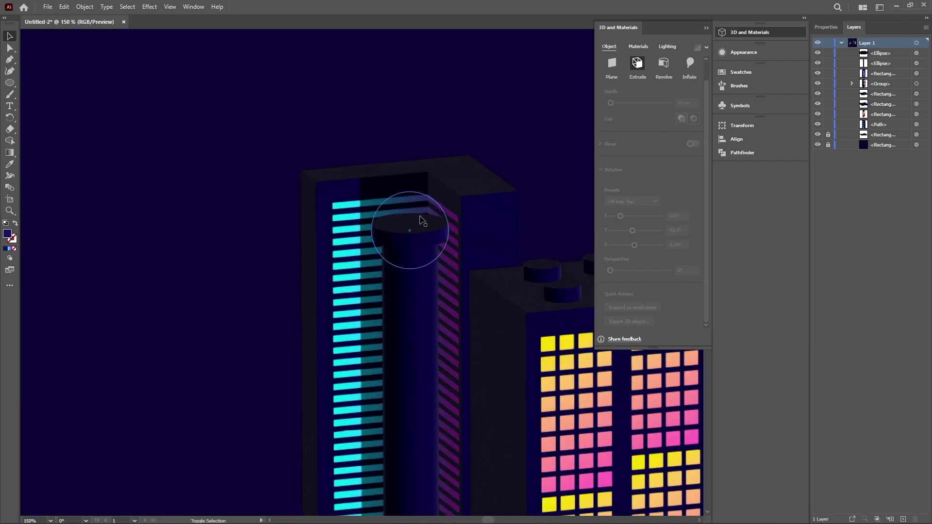
mouse_move(422, 244)
left_mouse_down()
mouse_move(427, 228)
mouse_move(433, 237)
mouse_move(417, 203)
mouse_move(431, 218)
mouse_move(410, 206)
left_mouse_up()
key("ctrl+shift+a")
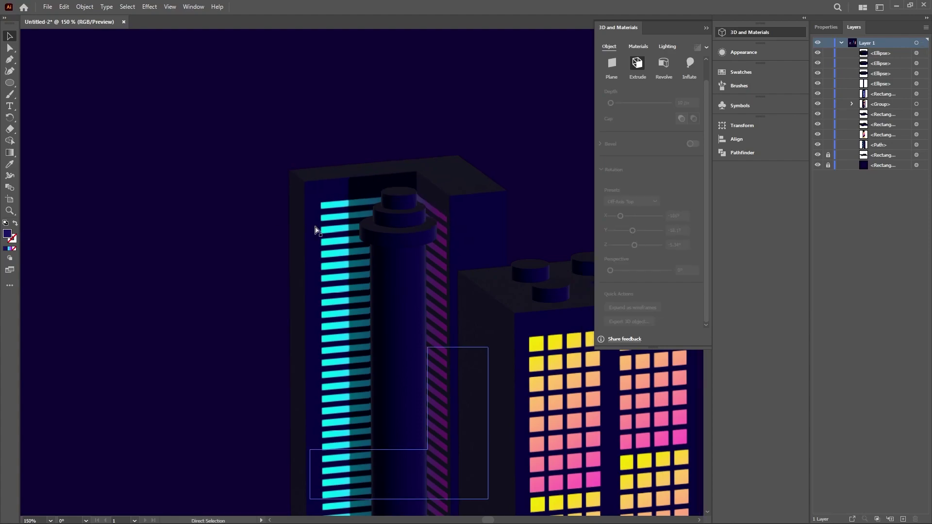
scroll(316, 229, "down", 2)
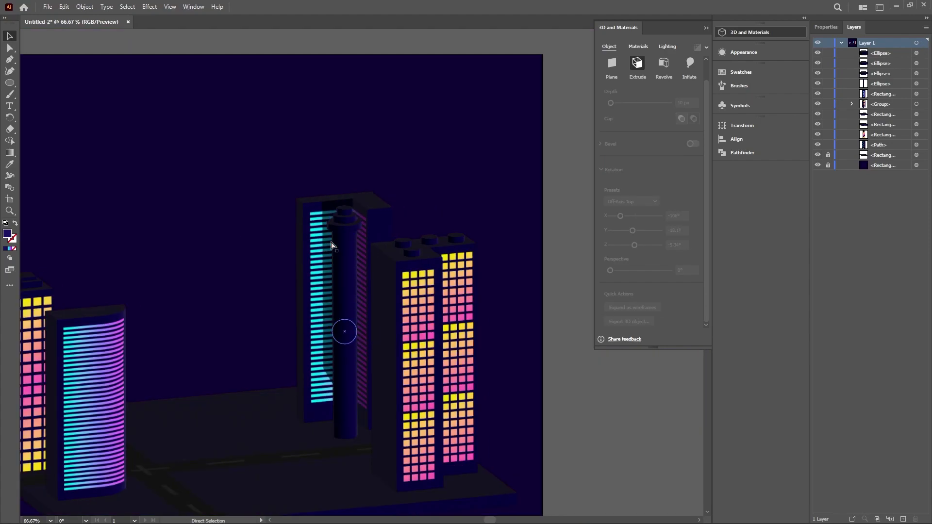
scroll(204, 255, "up", 1)
scroll(185, 262, "down", 2)
scroll(123, 275, "up", 5)
scroll(123, 272, "down", 5)
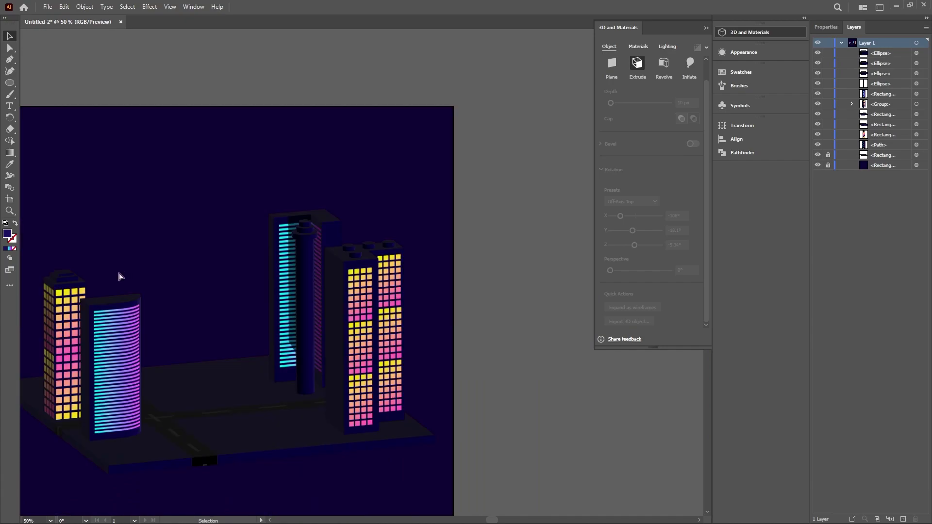
scroll(117, 272, "left", 2)
scroll(113, 271, "left", 1)
Duplicate the curved striped tower up-right, widen its base, and shift it up-left.
left_click_drag(195, 360, 261, 277)
scroll(297, 311, "down", 3)
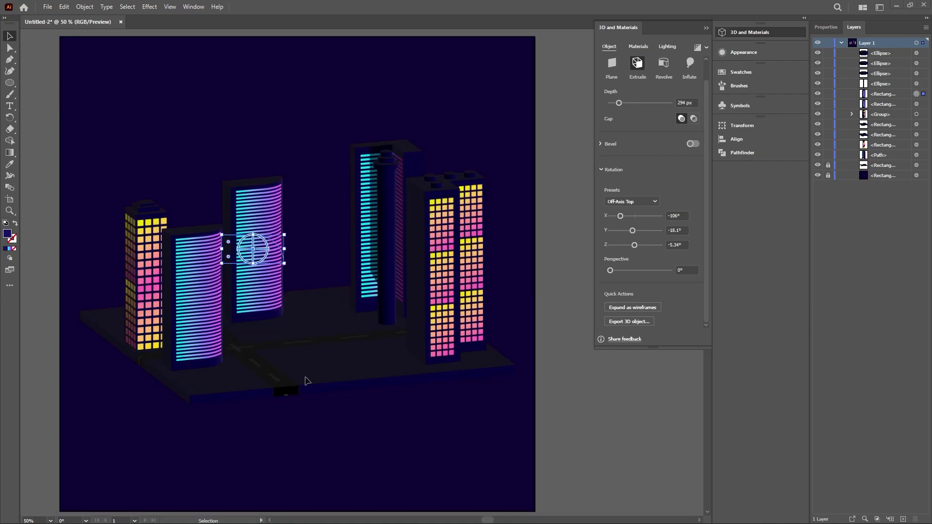
key("a")
left_click_drag(258, 232, 269, 235)
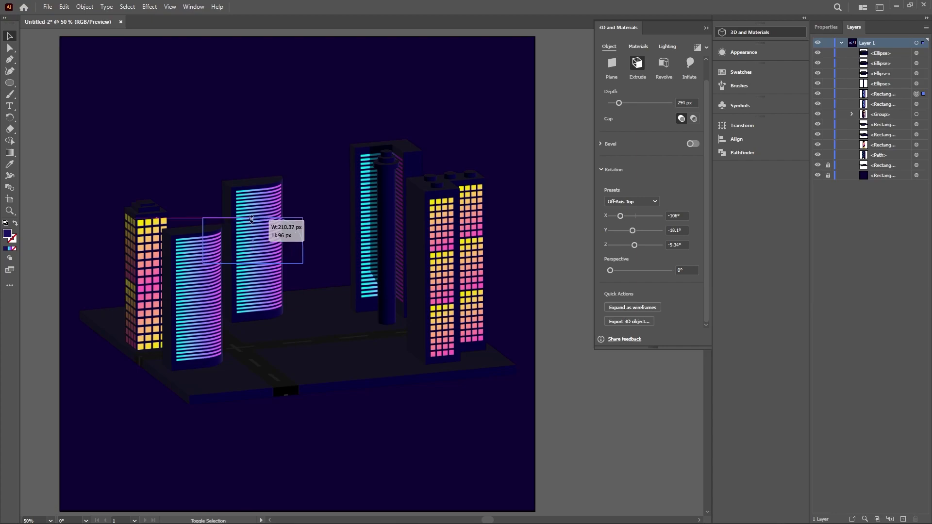
left_click_drag(264, 291, 251, 280)
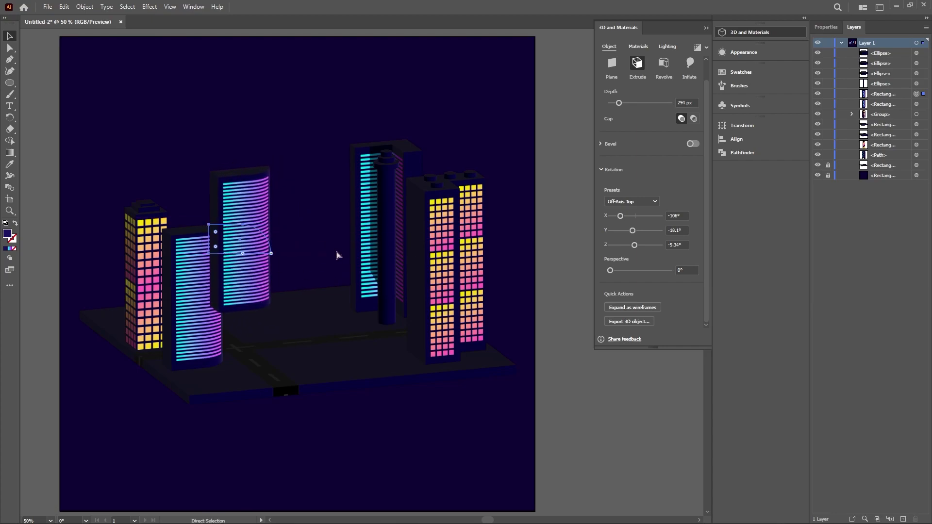
key("v")
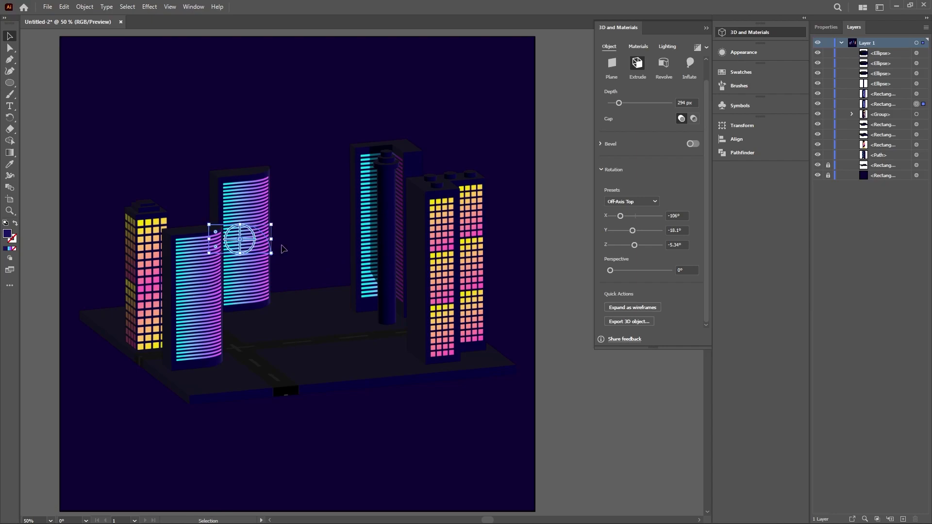
Select the buildings and the column's top tier to check them, then deselect.
left_click_drag(152, 154, 440, 415)
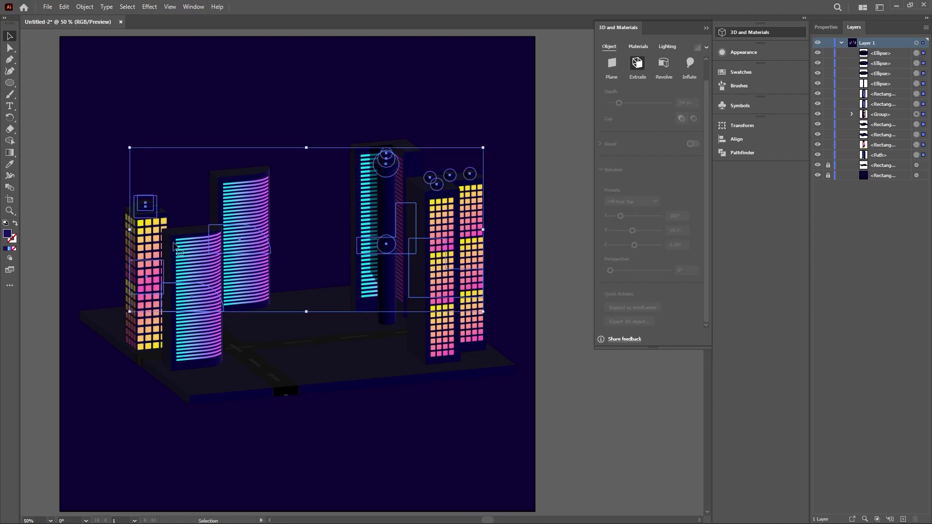
left_click(261, 97)
left_click(387, 176)
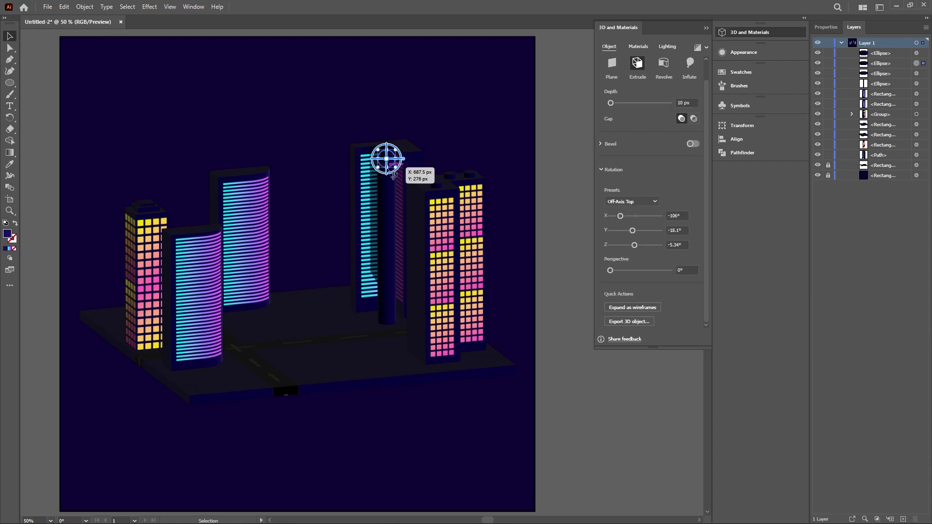
left_click(262, 129)
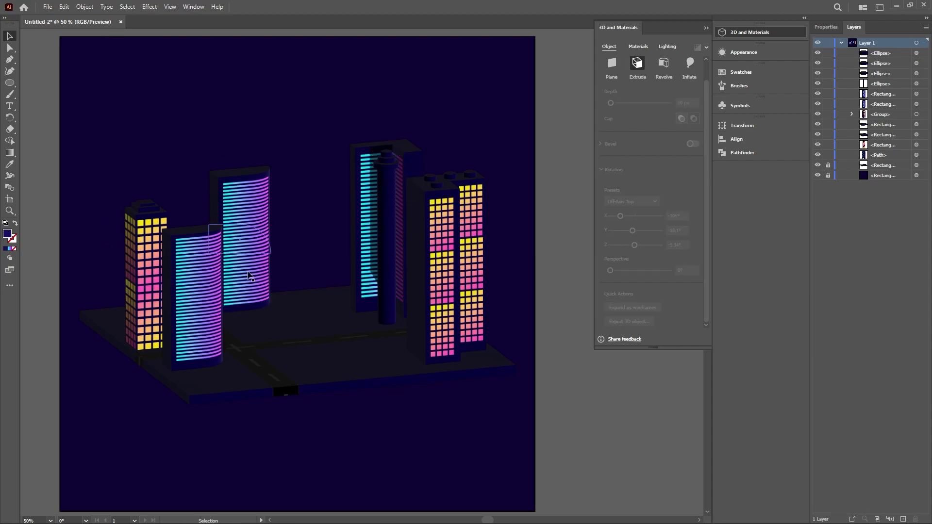
Draw a rectangle on the city floor and extrude it with Off-Axis Top at 489 px depth.
left_click_drag(8, 86, 49, 81)
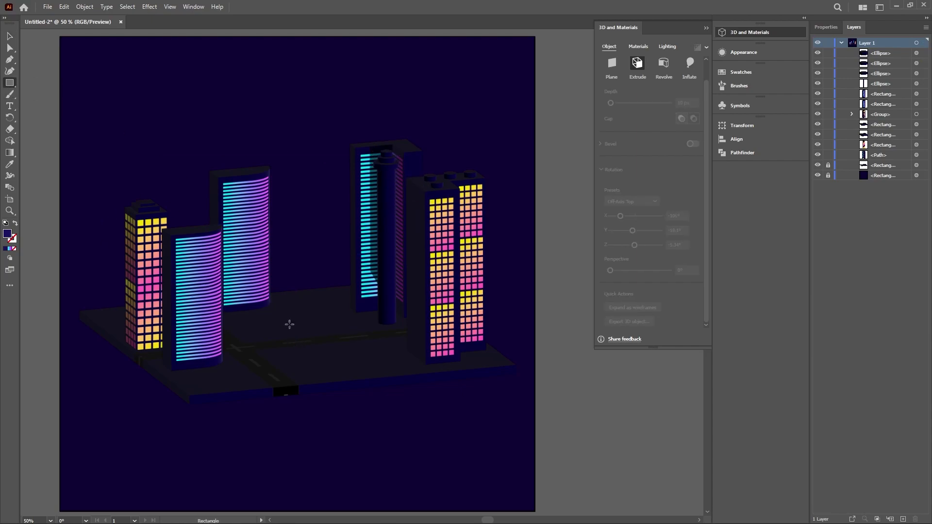
mouse_move(287, 316)
left_mouse_down()
mouse_move(363, 384)
mouse_move(396, 366)
left_mouse_up()
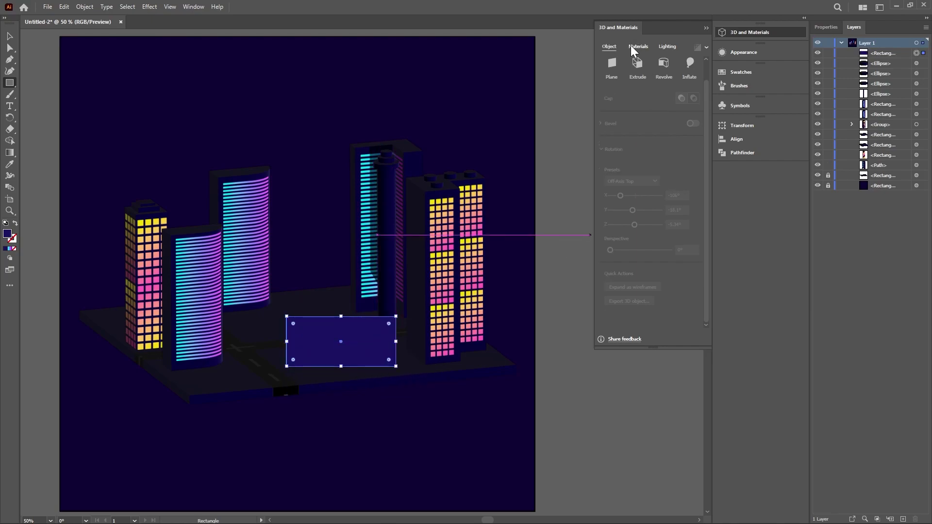
left_click(637, 63)
left_click(627, 201)
left_click(626, 331)
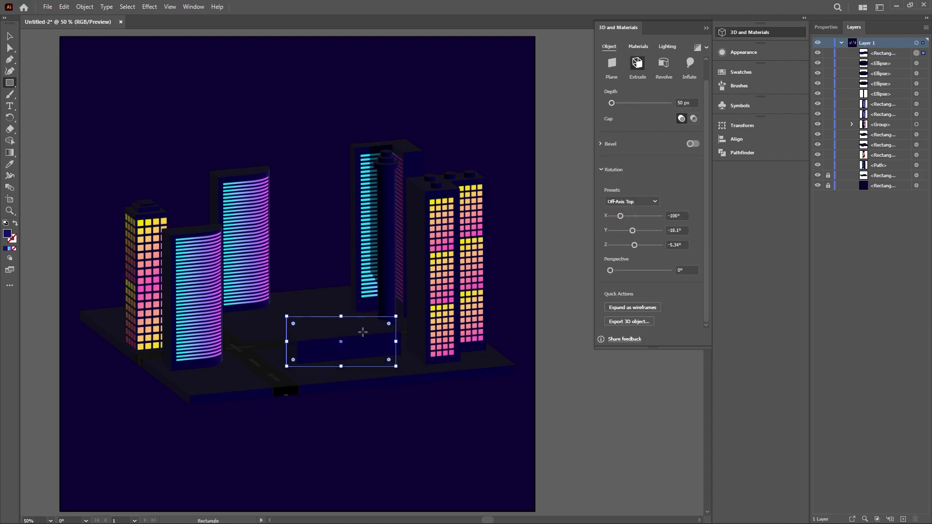
left_click_drag(612, 103, 625, 103)
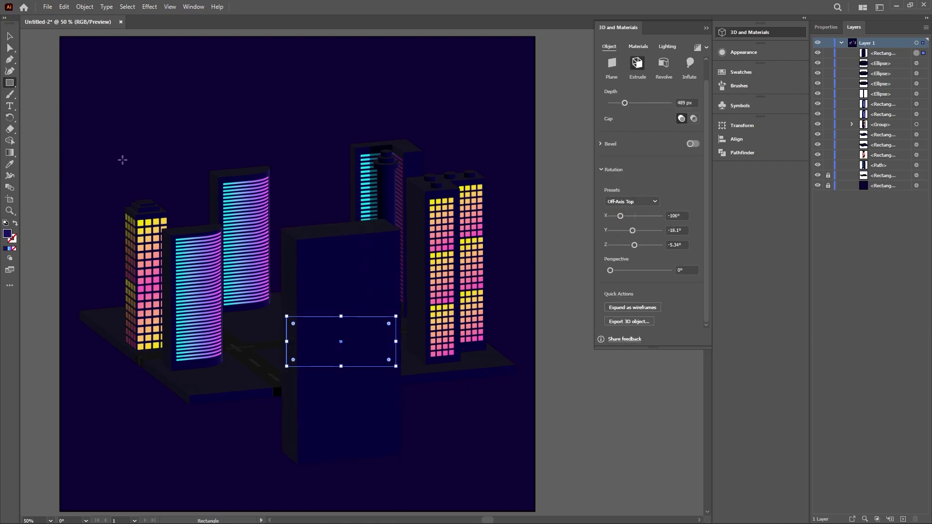
Move the tall block up into the city centre and narrow it to a slim tower.
key("v")
left_click_drag(343, 283, 338, 189)
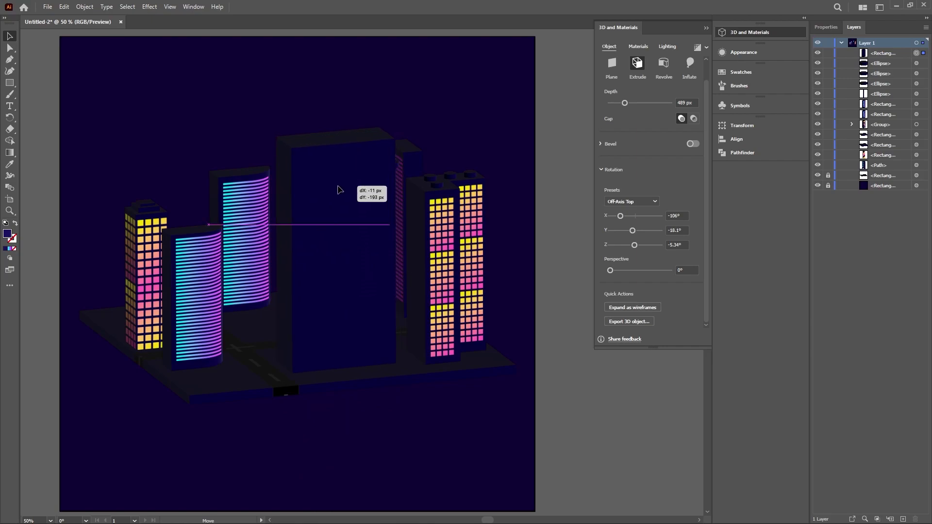
left_click_drag(395, 250, 378, 249)
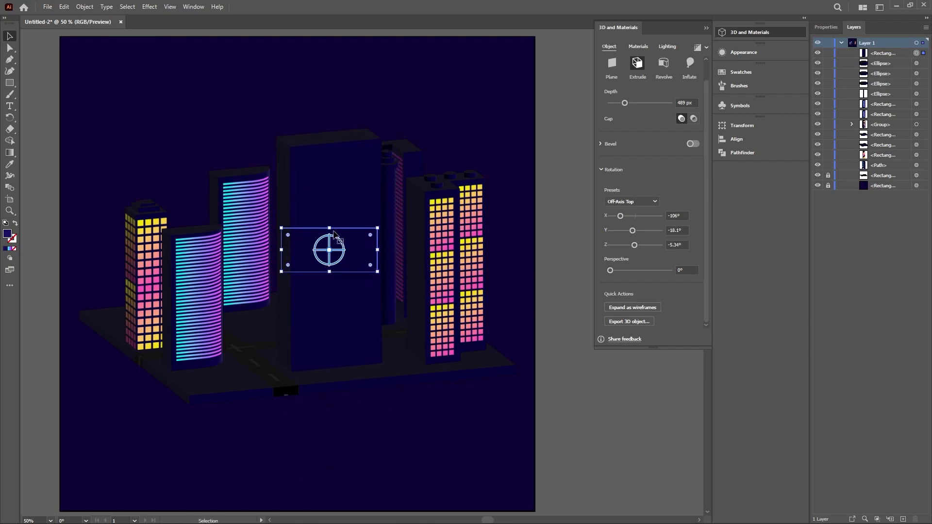
key("a")
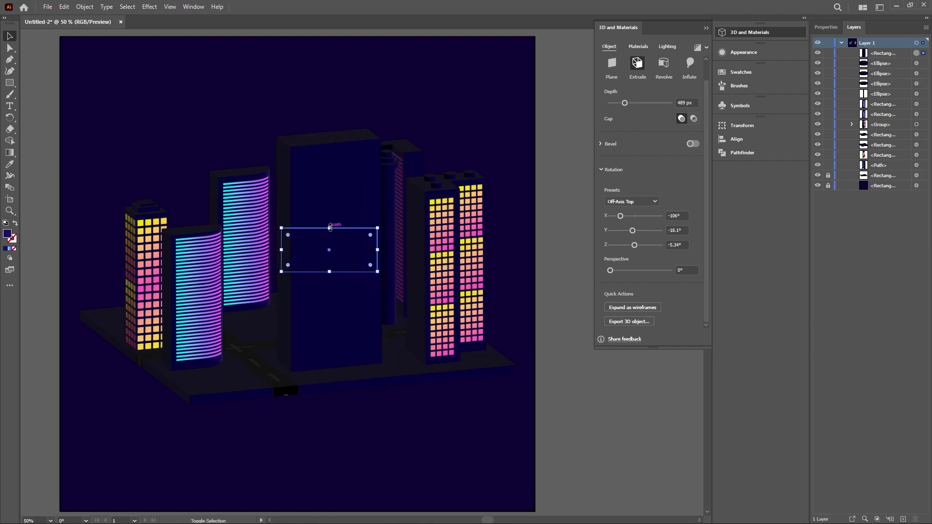
left_click_drag(341, 216, 320, 207)
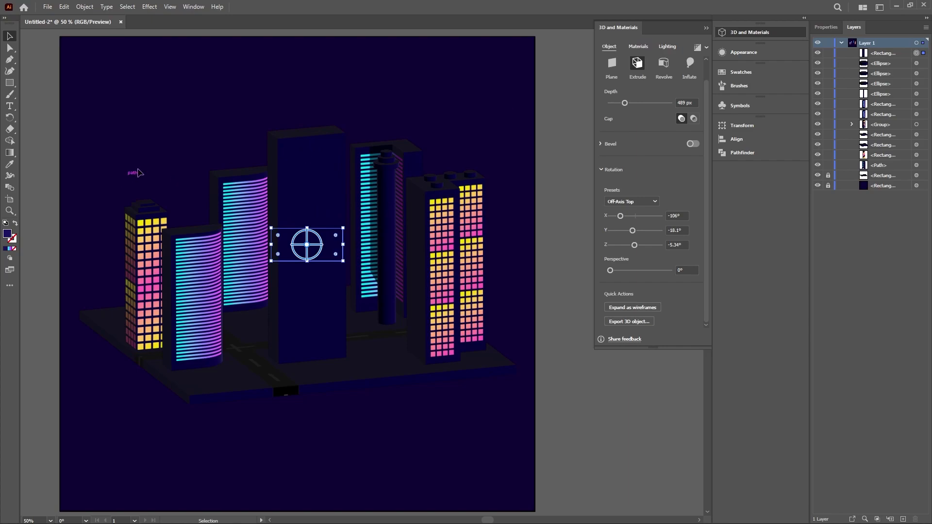
left_click(97, 131)
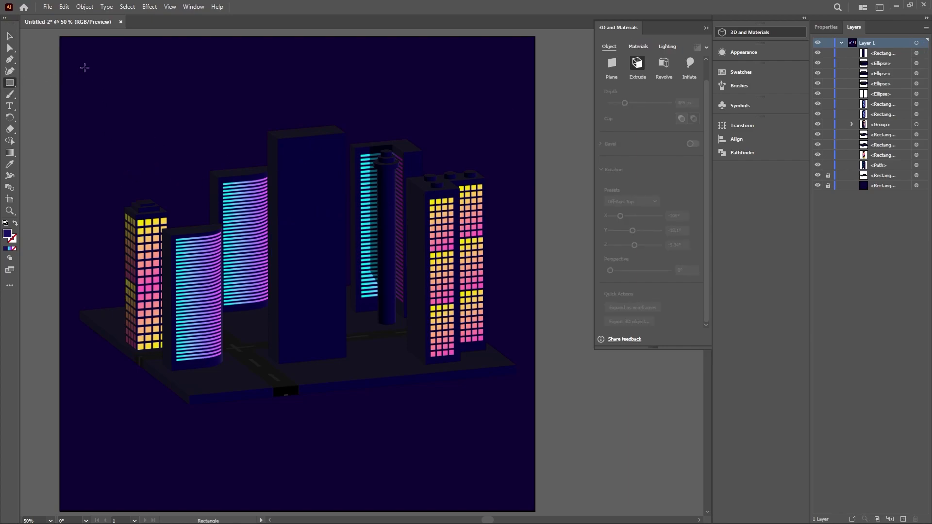
Draw a thin vertical bar at top-left and fill it with a gradient.
left_click_drag(85, 62, 89, 213)
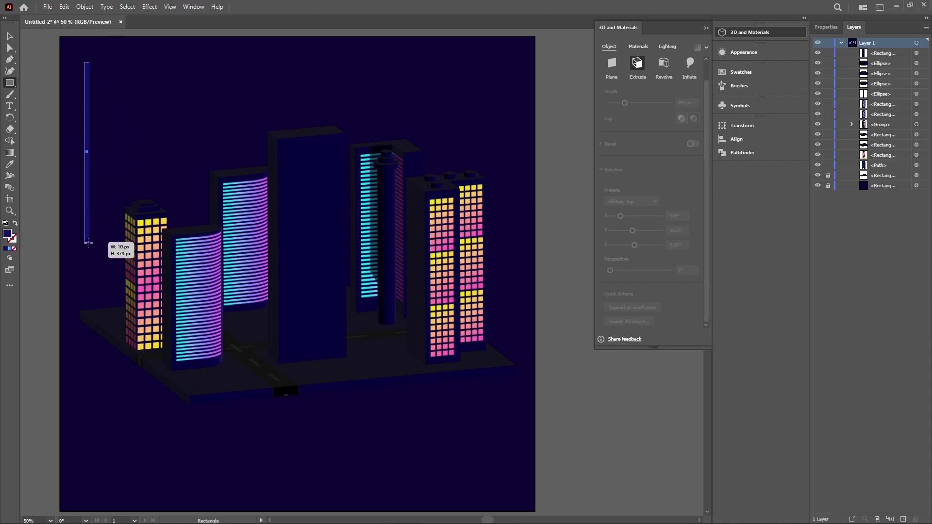
left_click_drag(89, 214, 89, 241)
left_click_drag(90, 152, 88, 152)
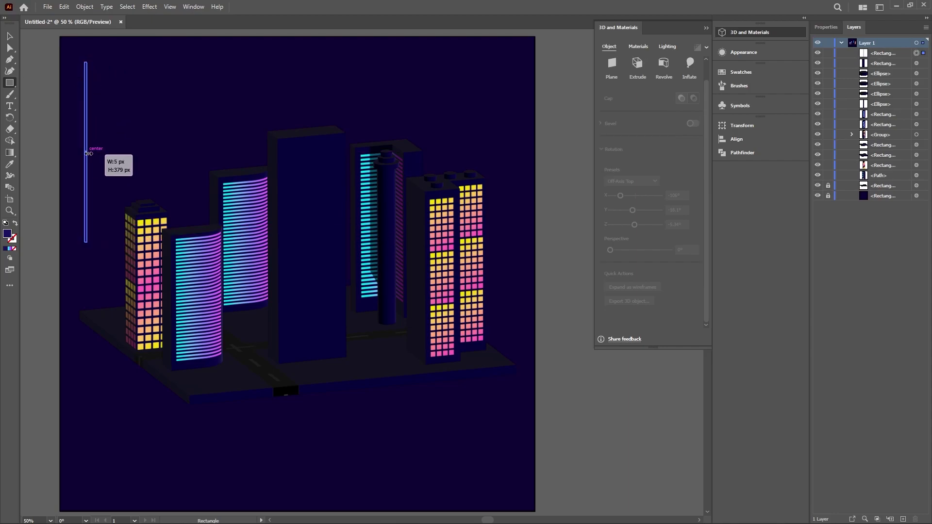
left_click(10, 153)
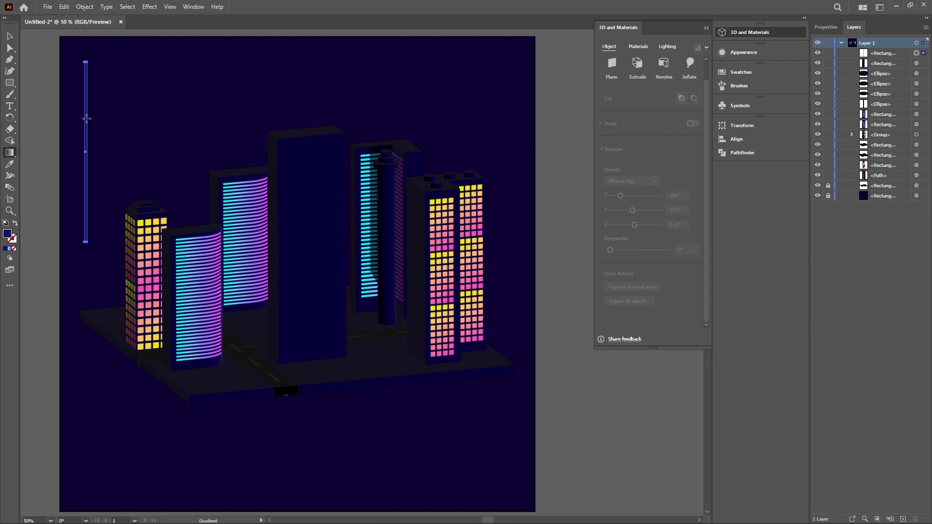
left_click(87, 118)
scroll(79, 129, "up", 3)
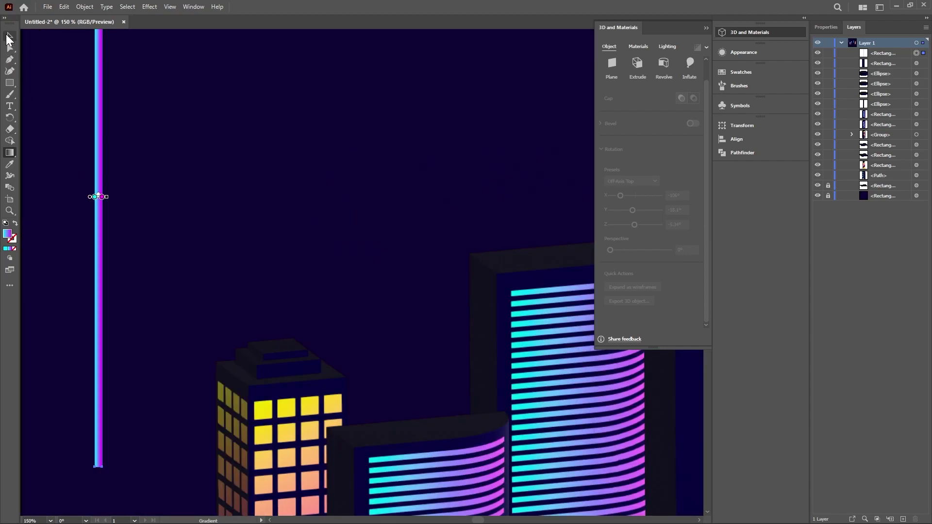
Copy the gradient stripe to the right and repeat with Ctrl+D, then select all stripes.
left_click(9, 37)
left_click_drag(97, 134, 111, 141)
key("ctrl+d")
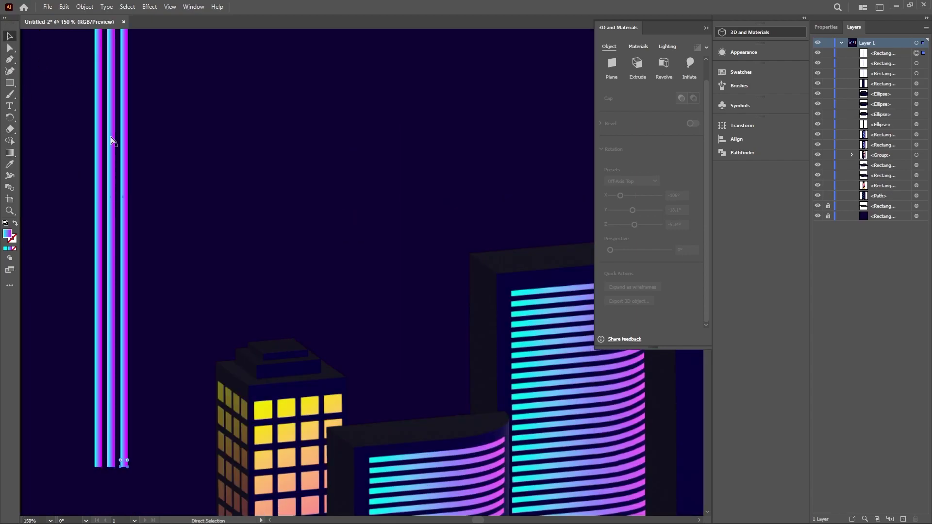
key("ctrl+d")
key("ctrl+d")
key("ctrl+d")
key("ctrl+d")
key("ctrl+d")
key("ctrl+d")
scroll(148, 146, "right", 1)
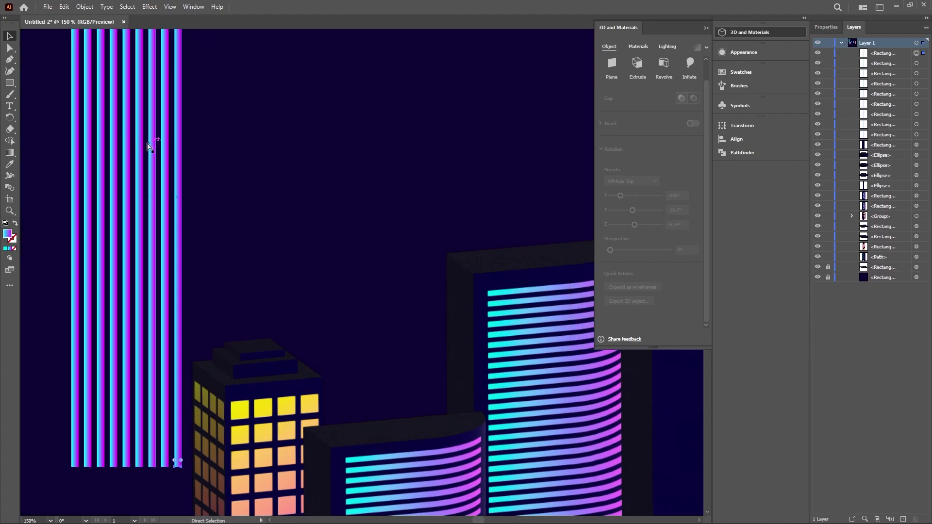
key("ctrl+minus")
key("ctrl+minus")
key("ctrl+minus")
key("ctrl+d")
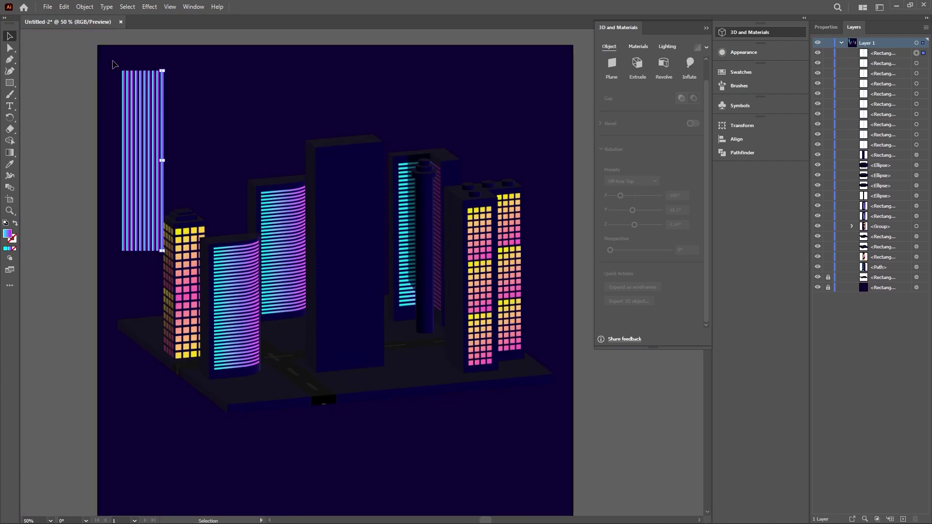
left_click(136, 104)
left_click_drag(184, 115, 184, 115)
Spread one cyan-to-magenta gradient across all stripes and group them.
key("g")
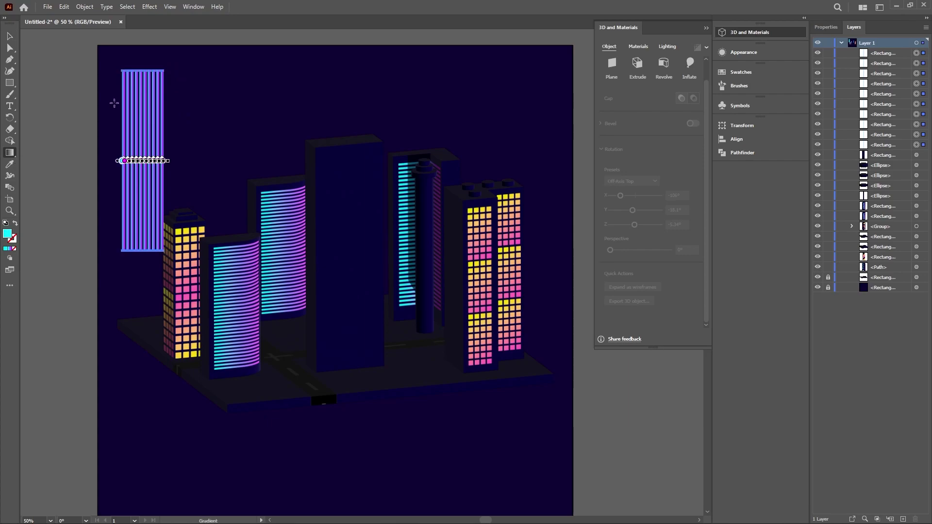
left_click_drag(123, 184, 165, 184)
key("v")
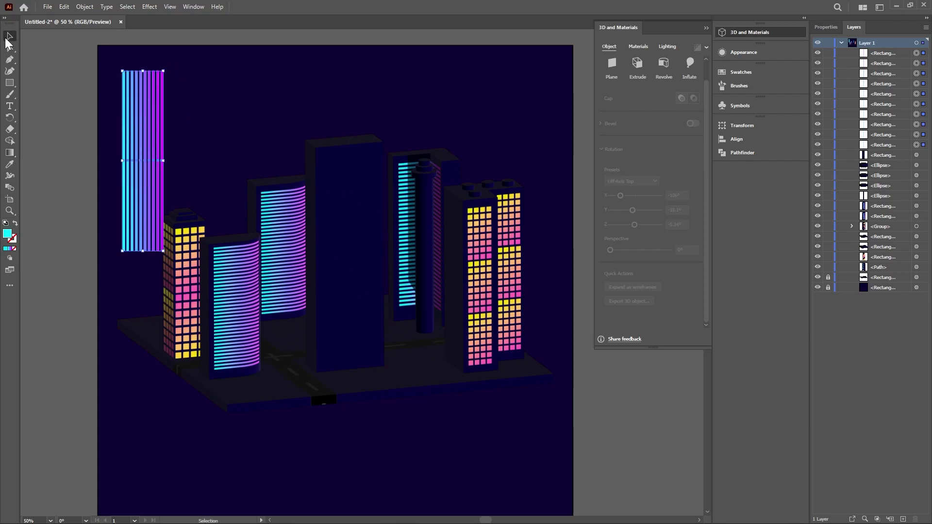
key("ctrl+g")
Save the stripe group as a new symbol named win2.
left_click(740, 105)
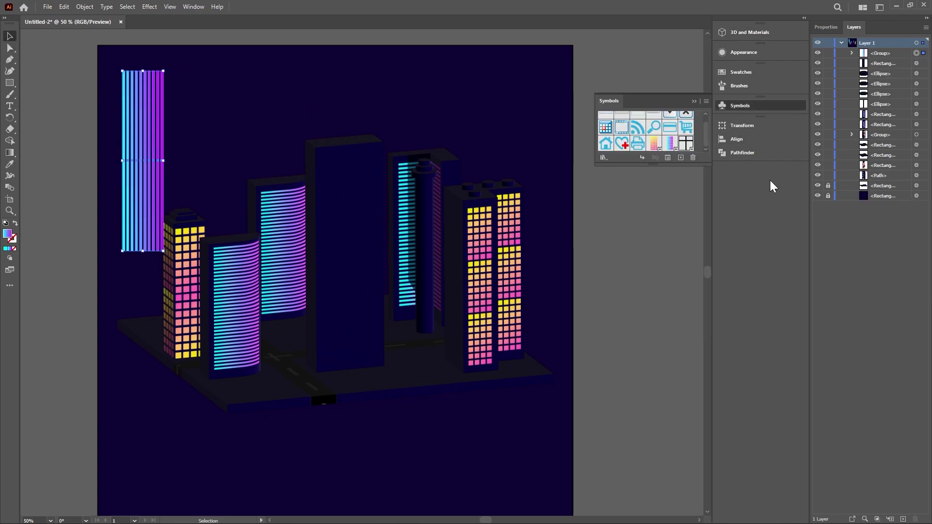
left_click(680, 159)
type("win2")
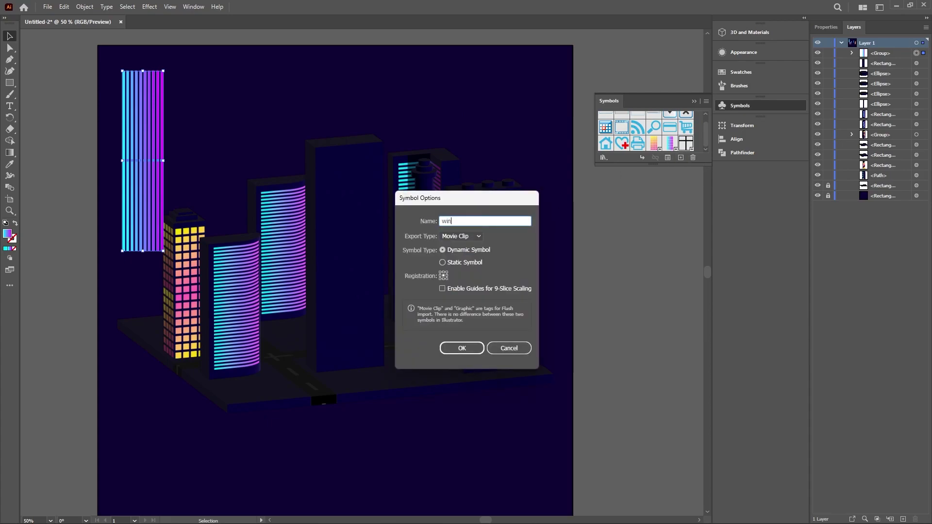
key("Return")
left_click_drag(266, 222, 334, 228)
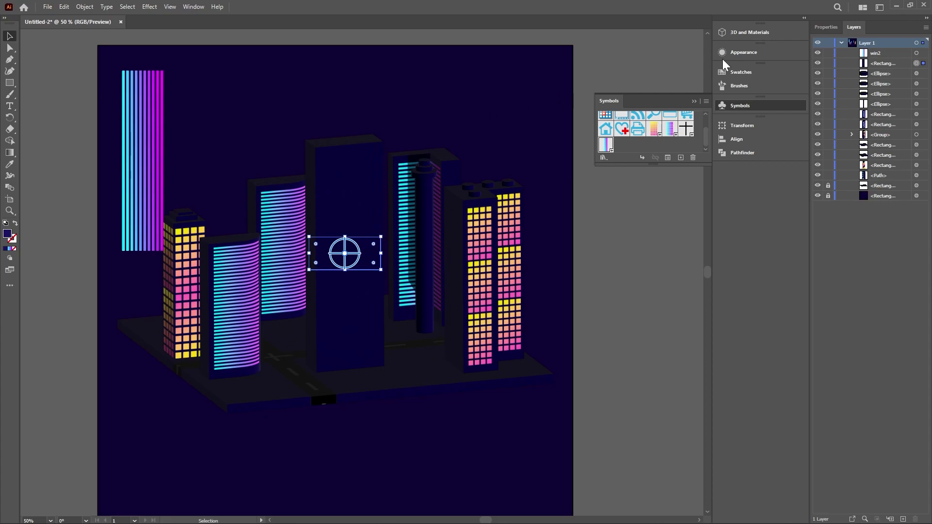
Map the win2 graphic onto the tall building's facade, repositioning and enlarging it.
left_click(743, 32)
left_click(638, 46)
left_click(648, 63)
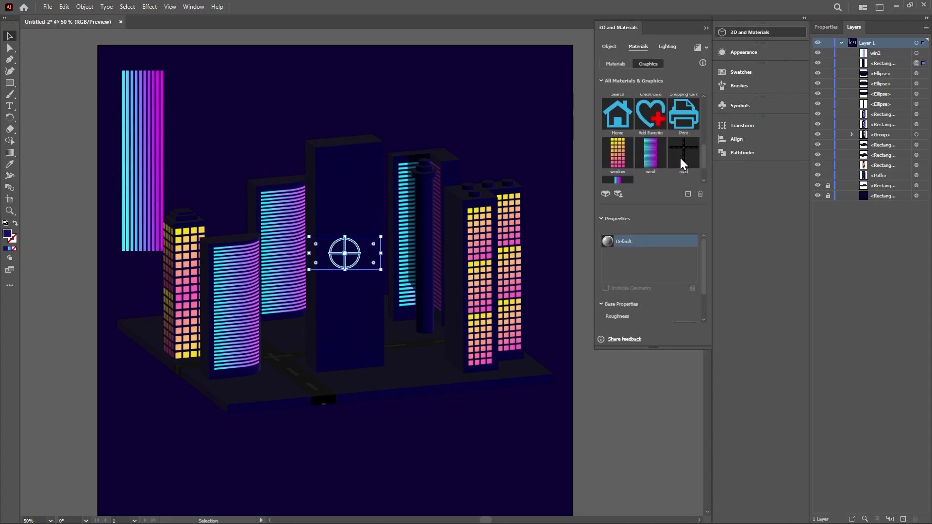
scroll(651, 145, "down", 2)
left_click(619, 156)
left_click_drag(329, 221, 333, 208)
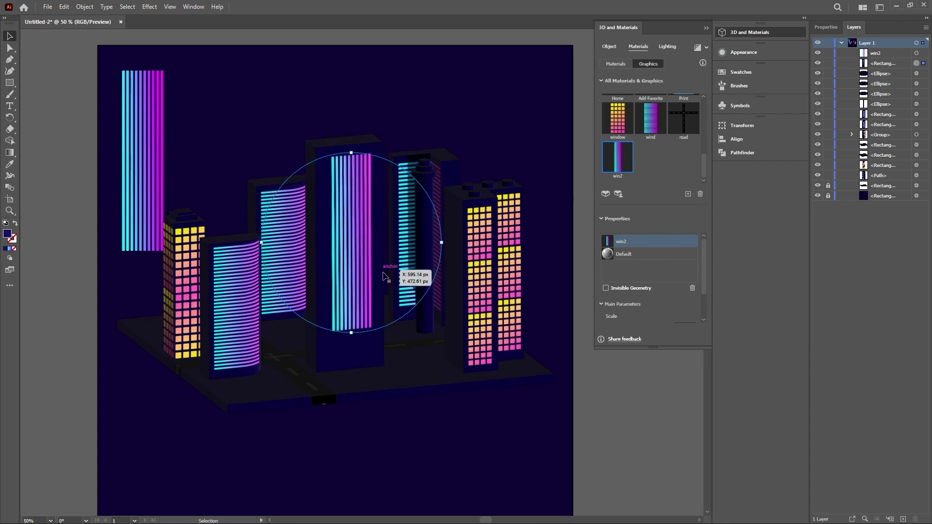
left_click_drag(383, 272, 389, 275)
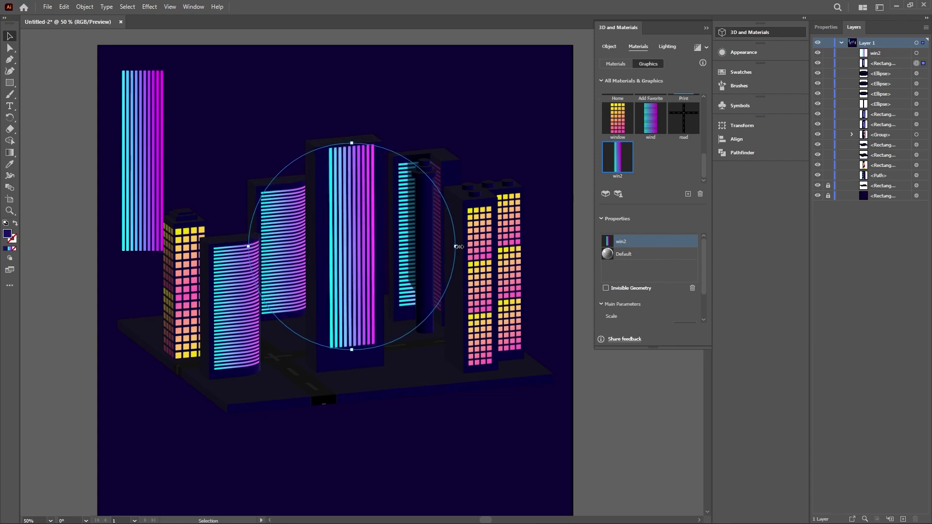
left_click_drag(445, 247, 461, 253)
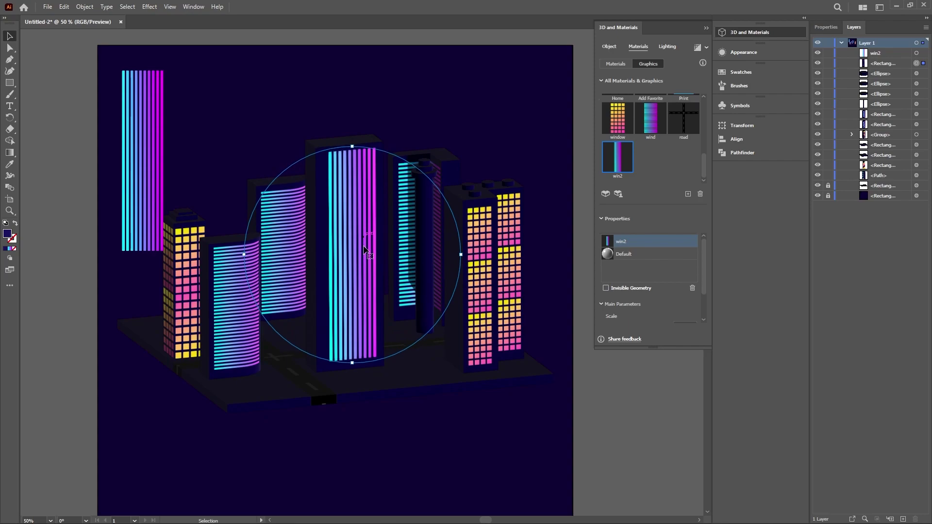
Delete the flat stripe artwork at the top-left of the artboard.
left_click(358, 124)
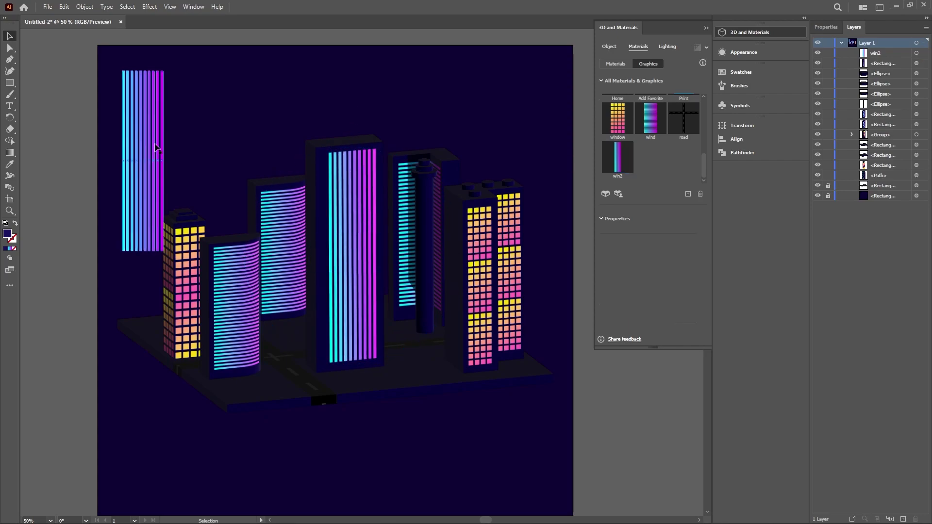
left_click(144, 117)
key("Delete")
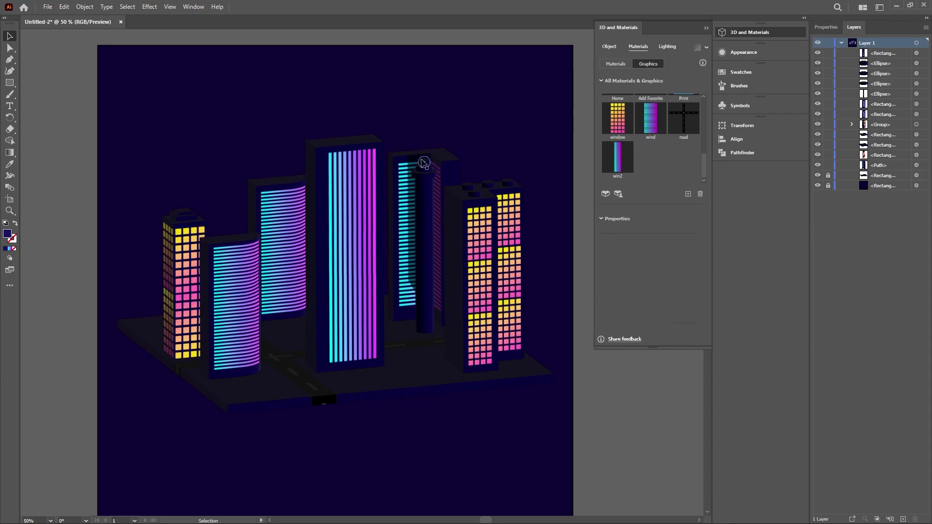
Move the left building's rooftop piece onto the tall central building's roof.
left_click(329, 154)
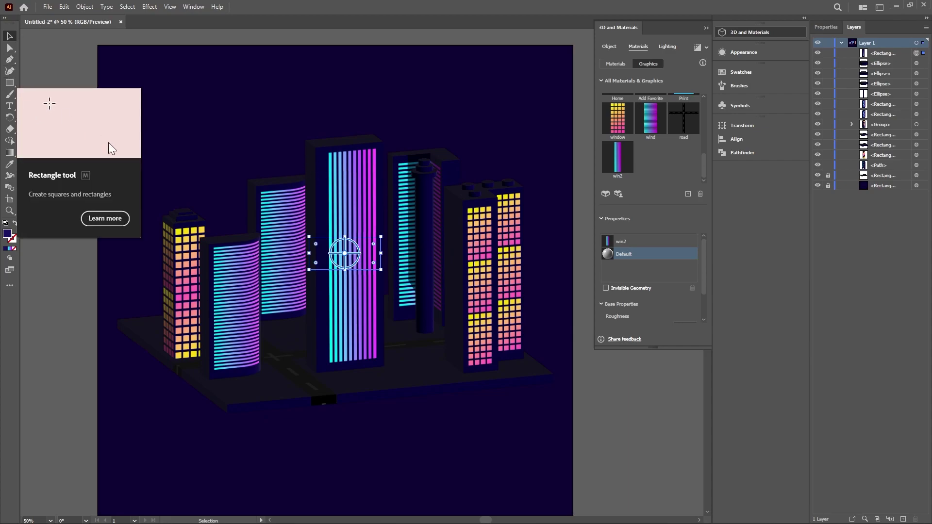
left_click(184, 216)
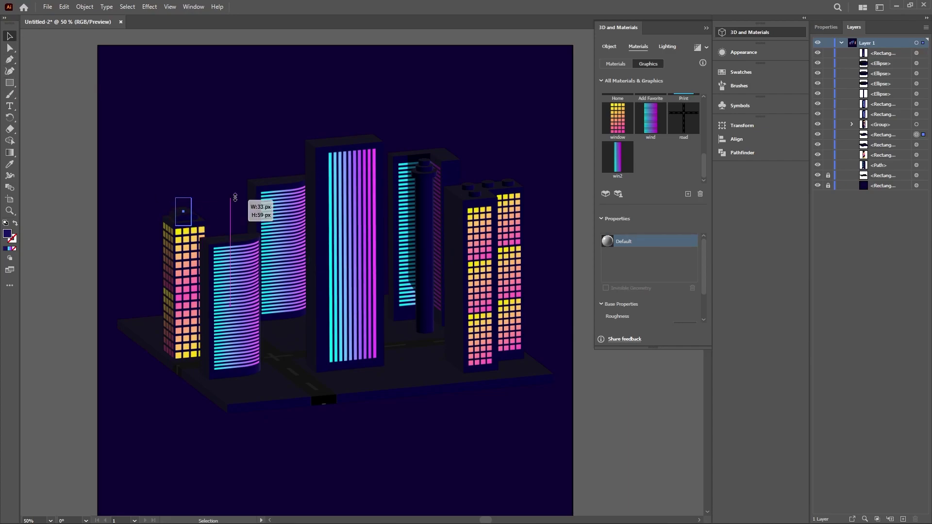
scroll(210, 219, "left", 1)
scroll(216, 219, "up", 2, "alt")
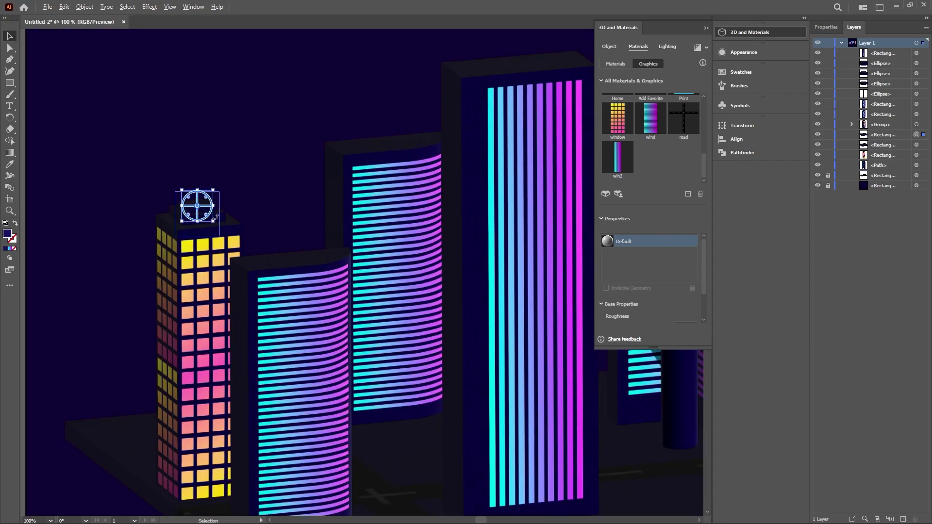
left_click_drag(221, 221, 488, 78)
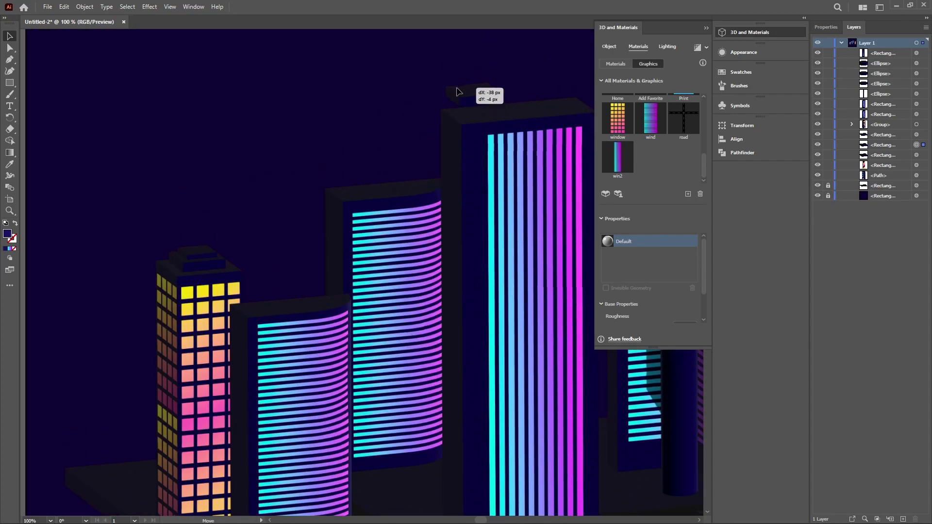
left_click_drag(488, 78, 459, 91)
key("ctrl+bracketright")
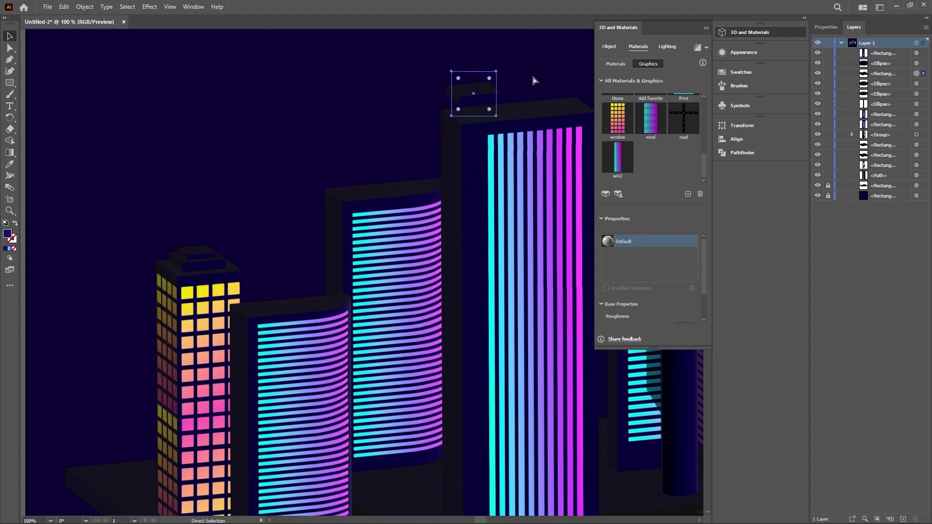
key("ctrl+z")
mouse_move(494, 93)
left_mouse_down()
mouse_move(499, 108)
mouse_move(551, 102)
left_mouse_up()
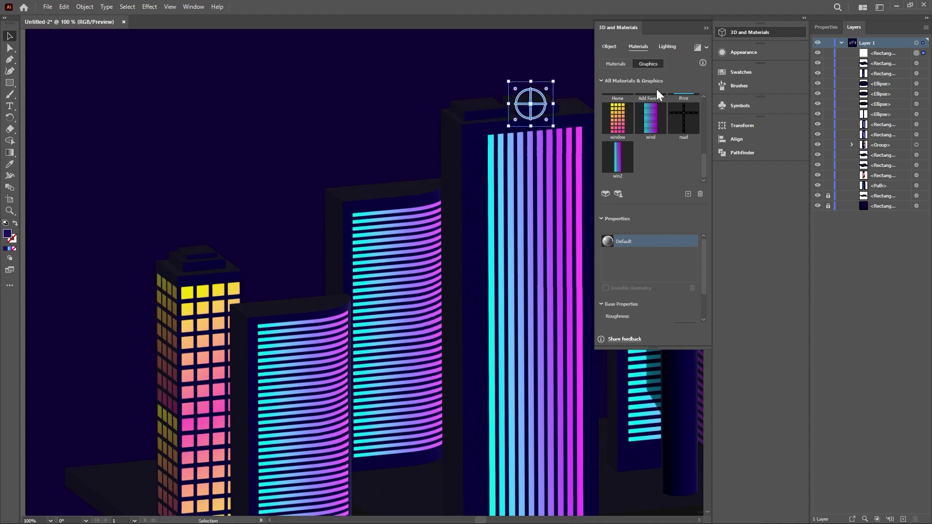
left_click(384, 113)
Copy a rooftop piece onto the middle building.
scroll(405, 118, "down", 5)
scroll(456, 204, "up", 10)
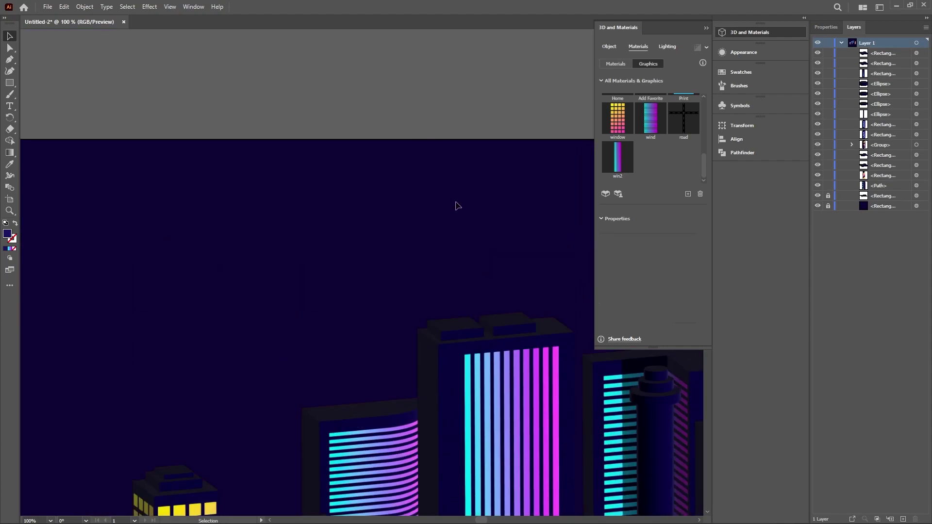
scroll(457, 217, "up", 2)
scroll(452, 224, "down", 2)
scroll(445, 232, "down", 5)
scroll(443, 232, "up", 5)
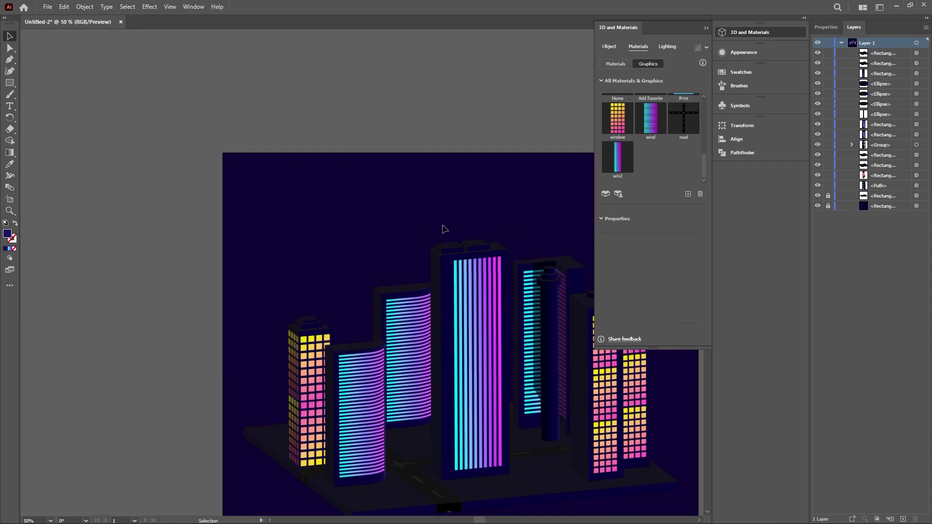
scroll(444, 232, "right", 2)
scroll(447, 236, "down", 2)
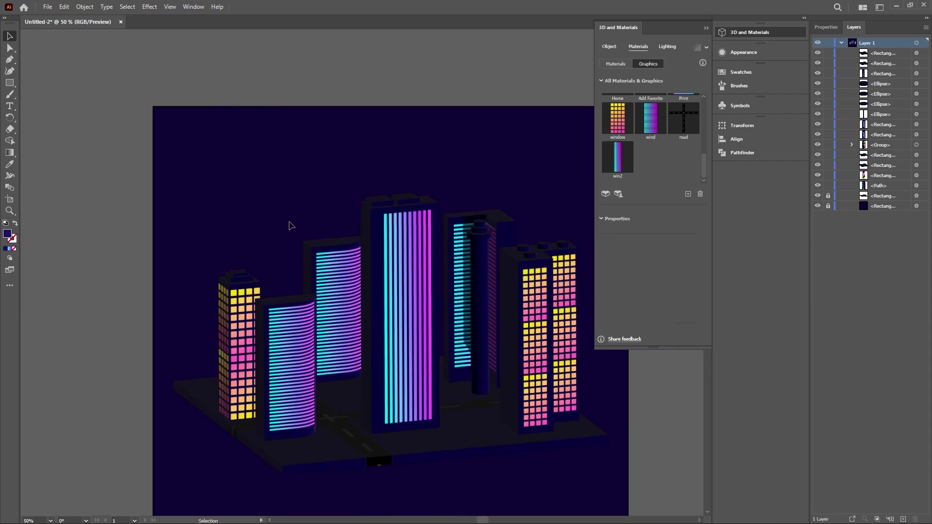
mouse_move(410, 197)
left_mouse_down()
mouse_move(289, 292)
mouse_move(279, 312)
left_mouse_up()
scroll(292, 298, "up", 1)
scroll(293, 302, "up", 2)
left_click(304, 232)
Copy the right building's rooftop ellipse onto a building further left.
scroll(304, 231, "down", 1)
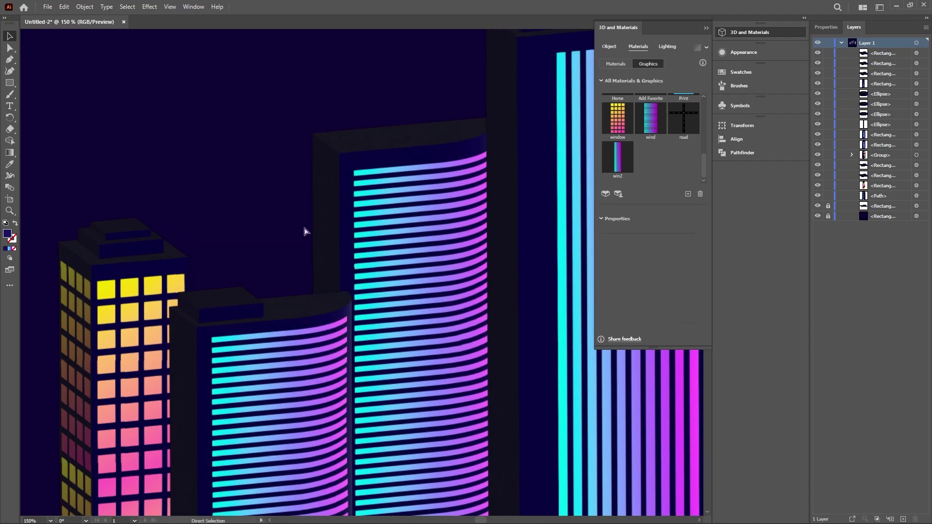
scroll(305, 231, "down", 2)
left_click(547, 204)
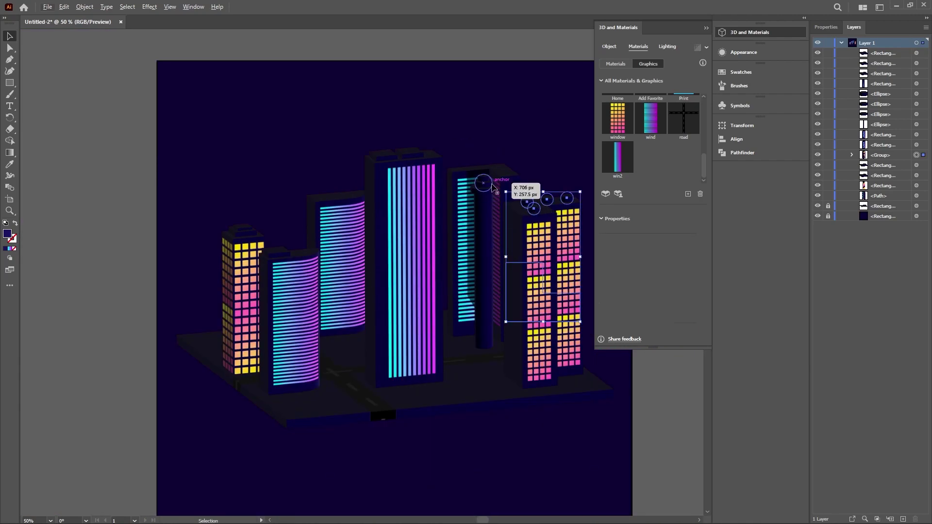
mouse_move(547, 204)
left_mouse_down()
mouse_move(295, 249)
mouse_move(316, 253)
mouse_move(289, 263)
mouse_move(348, 262)
left_mouse_up()
scroll(318, 252, "up", 1)
scroll(320, 252, "up", 1)
scroll(320, 252, "up", 2)
left_click(320, 252)
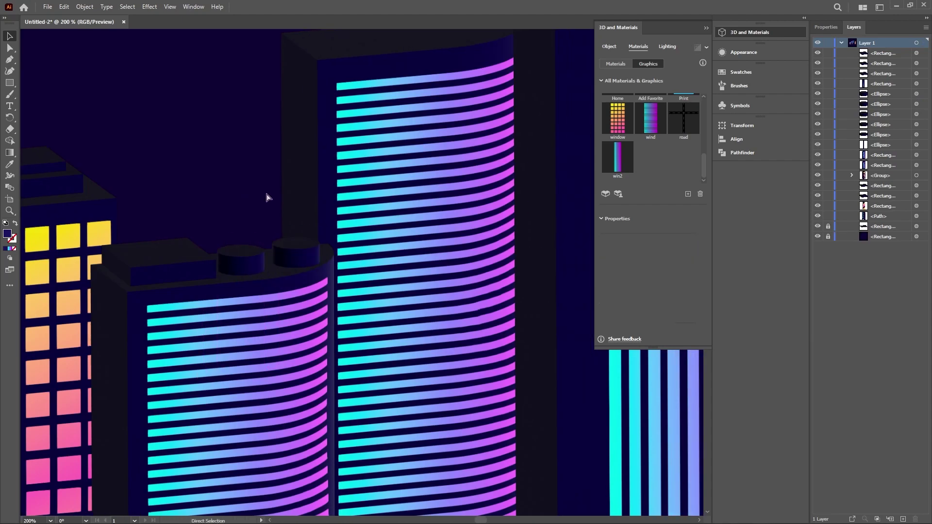
scroll(271, 193, "down", 3)
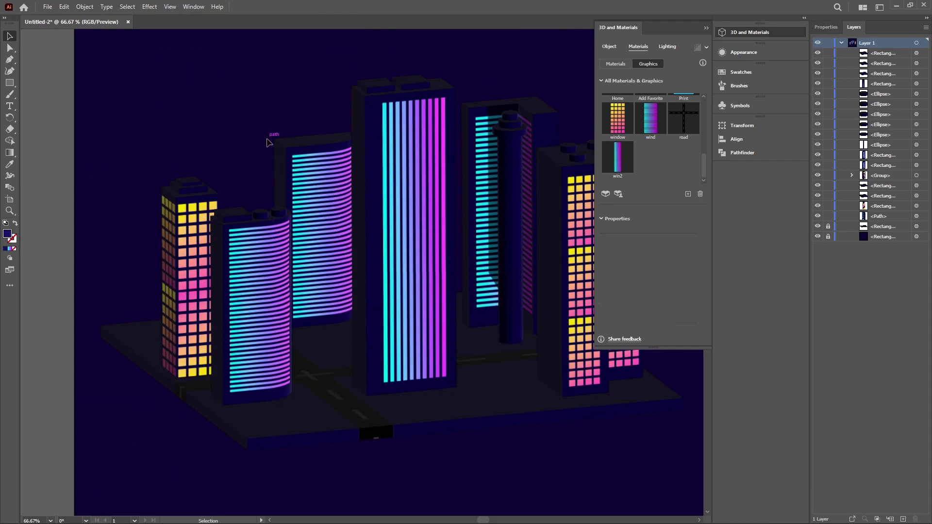
scroll(272, 145, "right", 1)
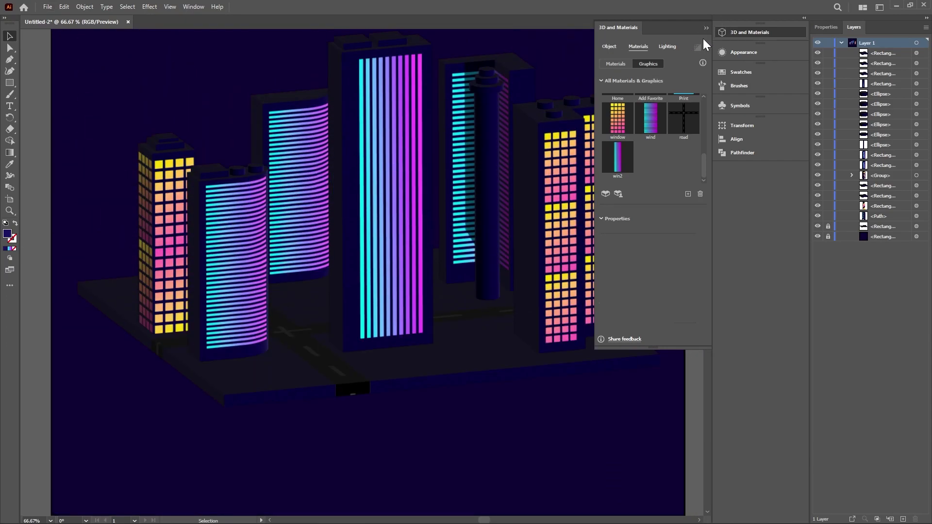
Collapse the floating 3D and Materials panel and scroll back to the whole city.
left_click(358, 164)
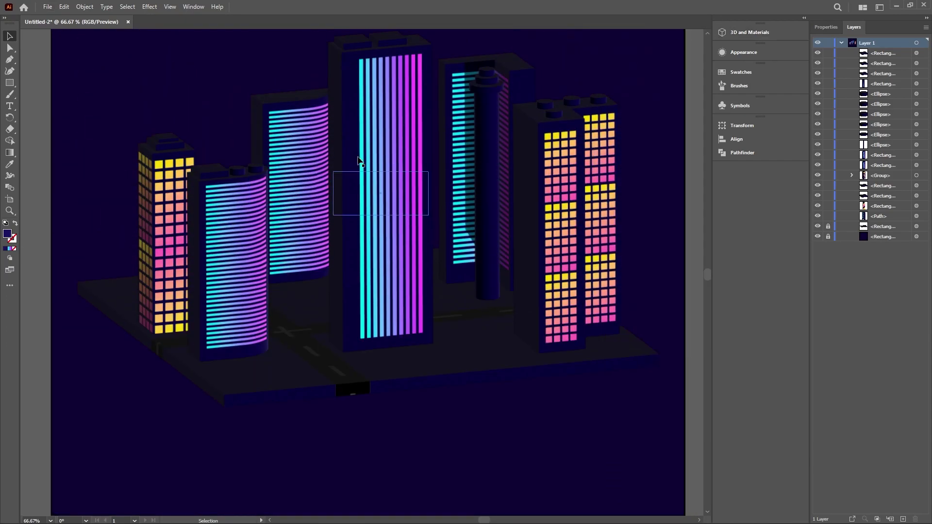
scroll(454, 152, "up", 2)
scroll(417, 151, "right", 1)
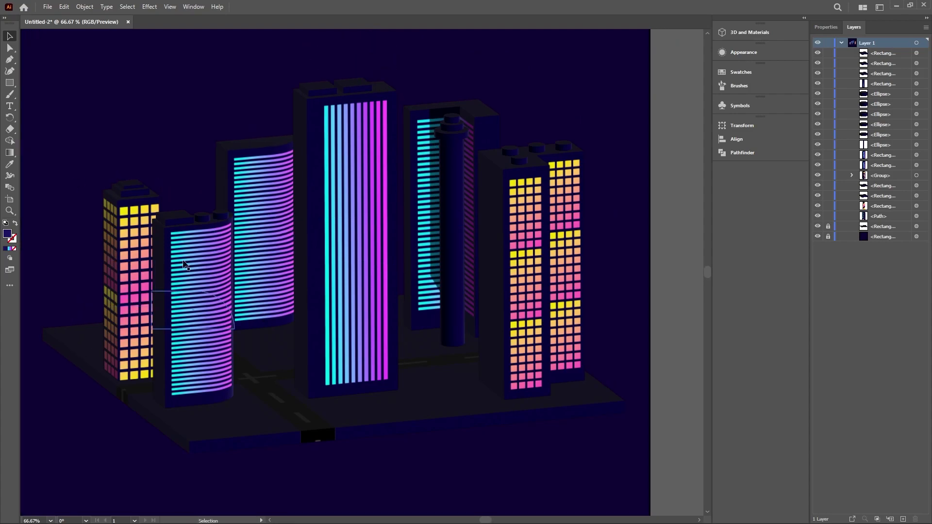
left_click(9, 83)
Draw a square and extrude it with Off-Axis Top at 310 px depth.
mouse_move(180, 362)
left_mouse_down()
mouse_move(239, 405)
mouse_move(234, 416)
left_mouse_up()
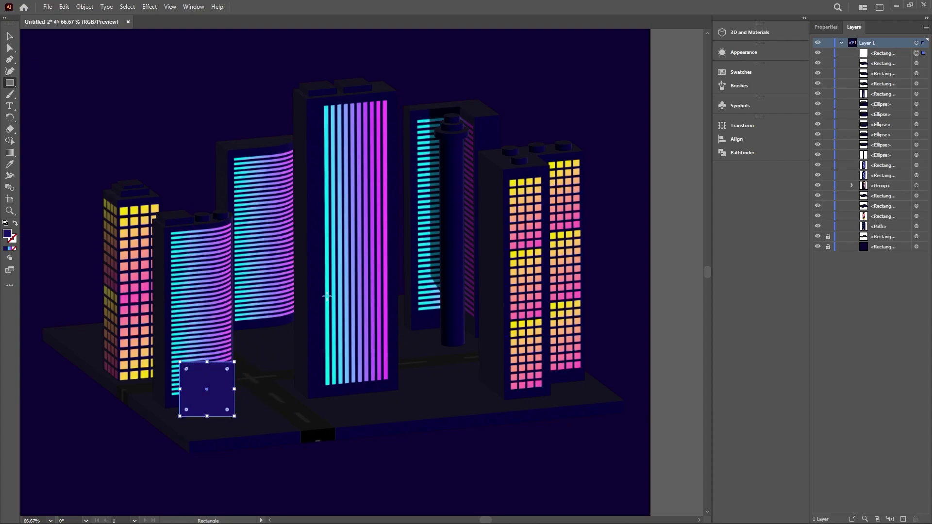
left_click(743, 32)
left_click(608, 46)
left_click(637, 83)
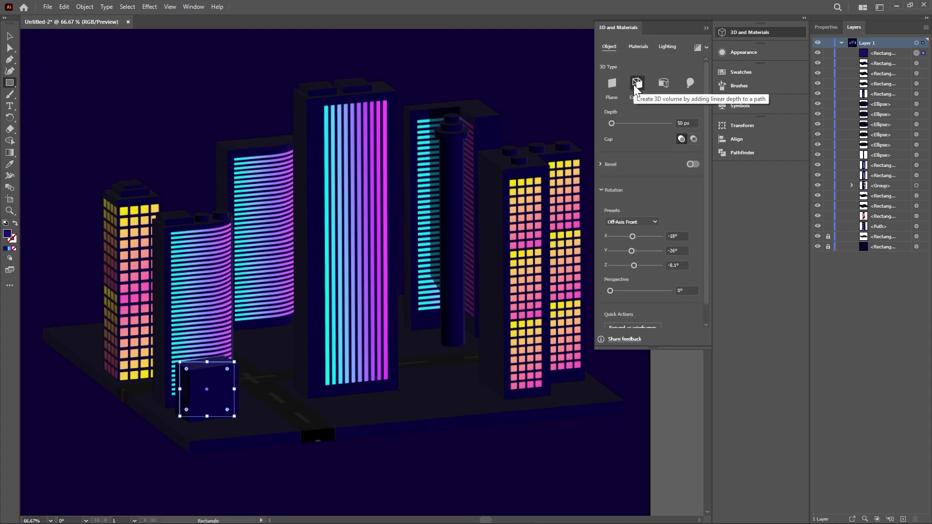
left_click(631, 222)
left_click(640, 355)
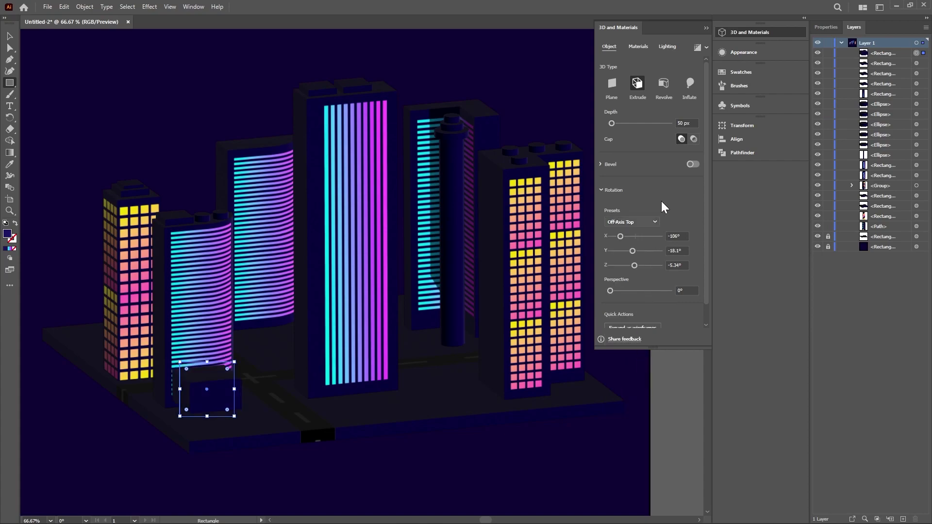
left_click_drag(613, 125, 621, 126)
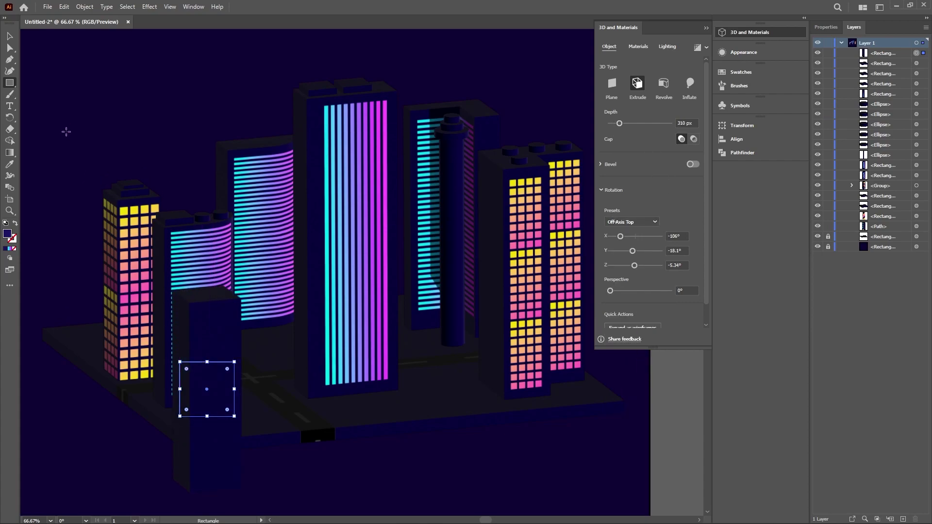
Move the new tower up into place in front of the curved striped building.
key("v")
left_click_drag(203, 322, 223, 273)
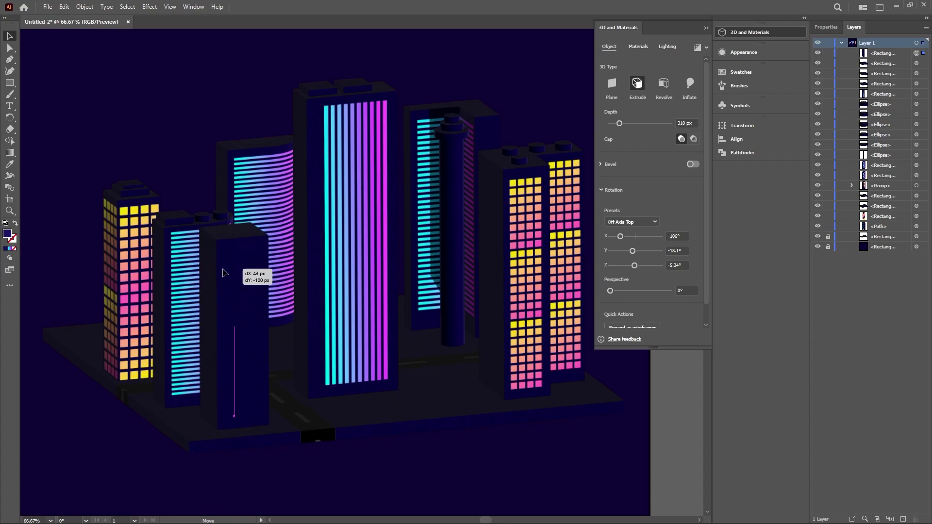
left_click_drag(224, 273, 290, 197)
scroll(229, 270, "left", 1)
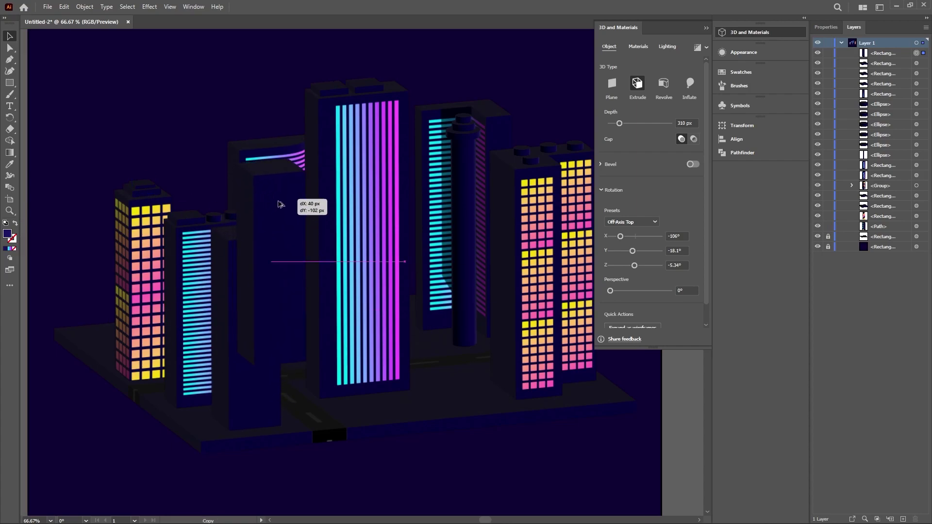
Shrink a rooftop block and set it on top of the new tower.
left_click_drag(619, 123, 611, 124)
key("a")
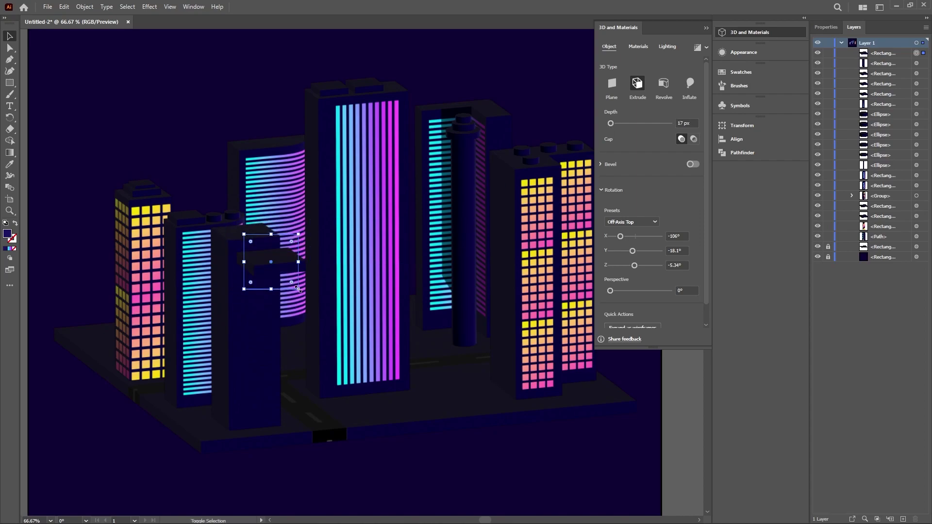
left_click(298, 284)
scroll(298, 283, "left", 2)
scroll(298, 284, "up", 2)
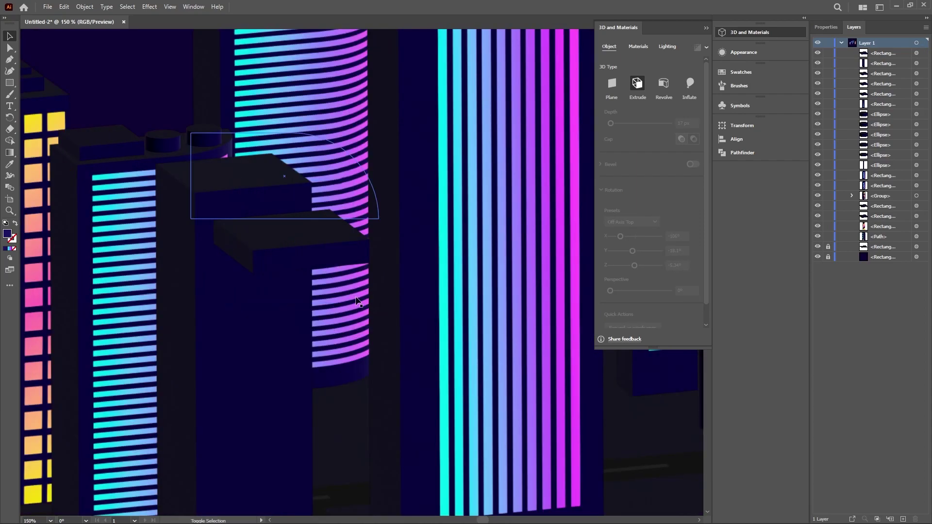
key("v")
left_click(335, 286)
left_click_drag(354, 305, 322, 271)
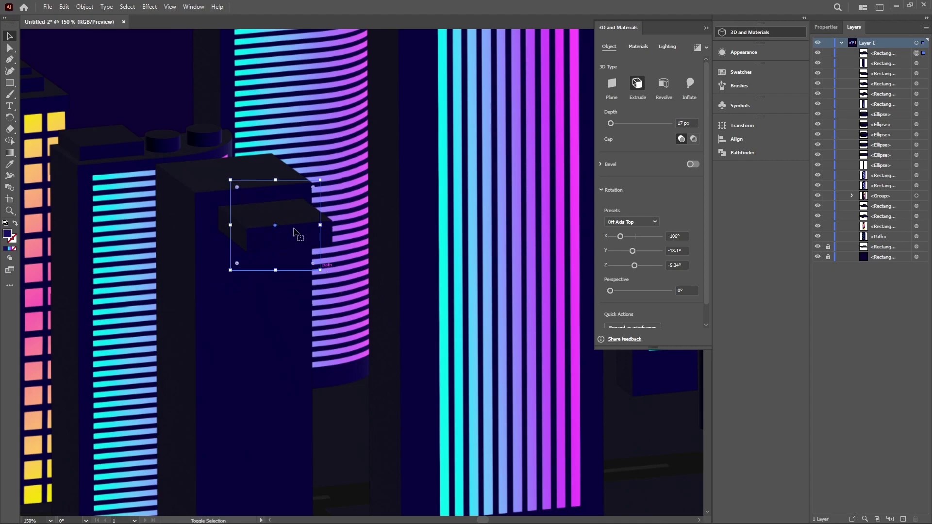
left_click_drag(268, 192, 253, 170)
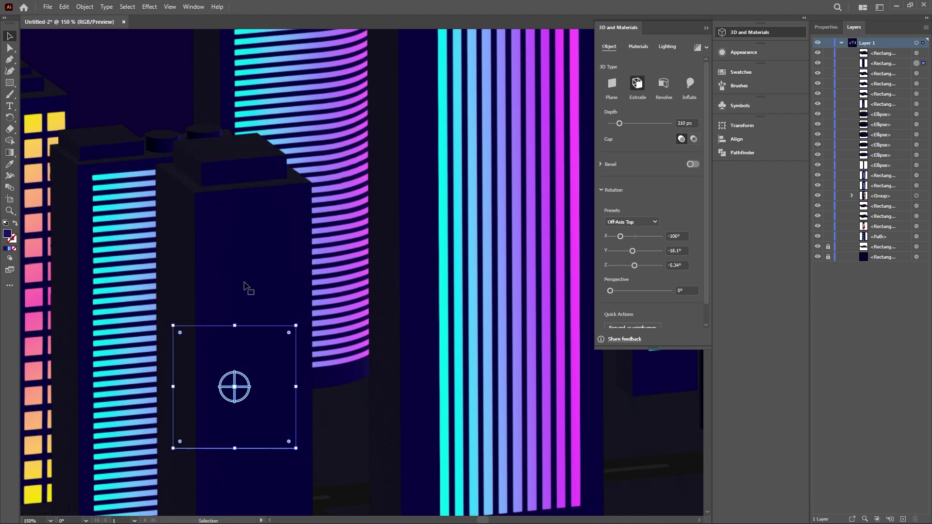
Copy the neighbouring rooftop cylinder onto the new tower's roof, brought to front.
left_click(165, 141)
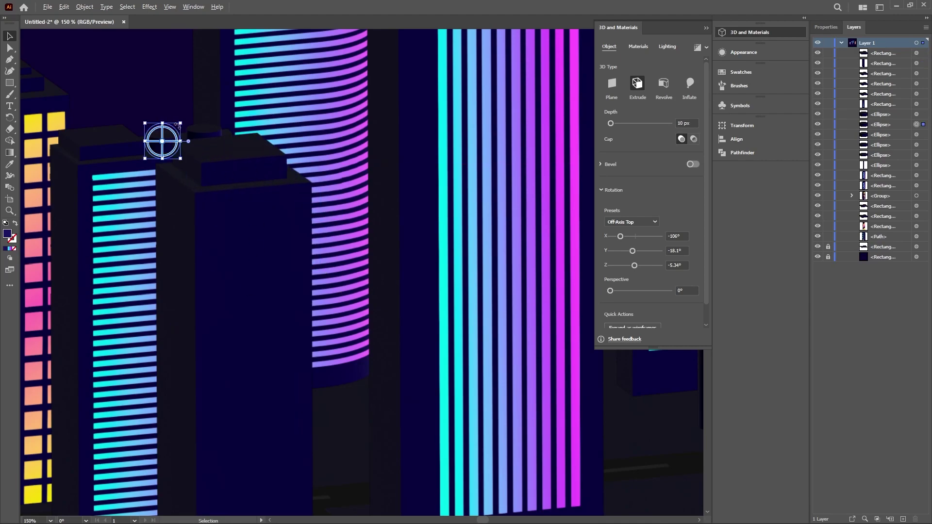
left_click_drag(165, 138, 238, 123)
key("a")
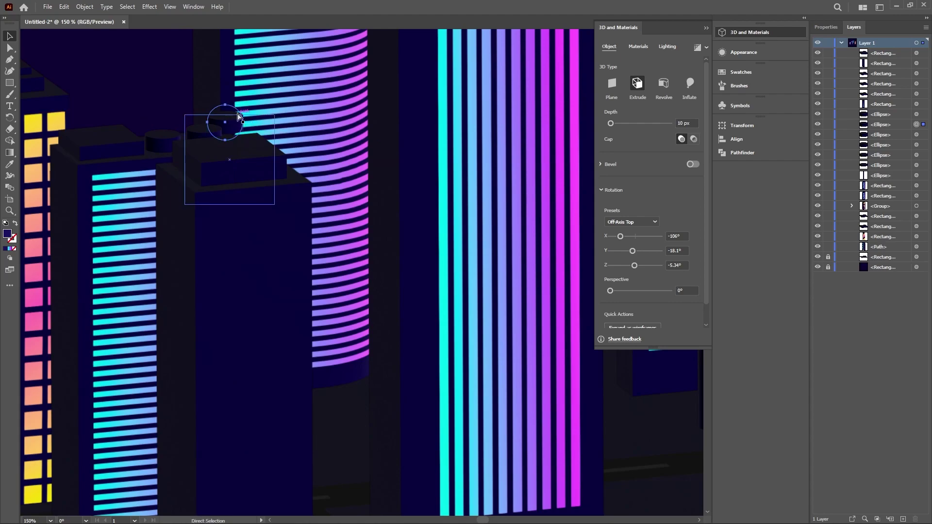
key("ctrl+shift+bracketright")
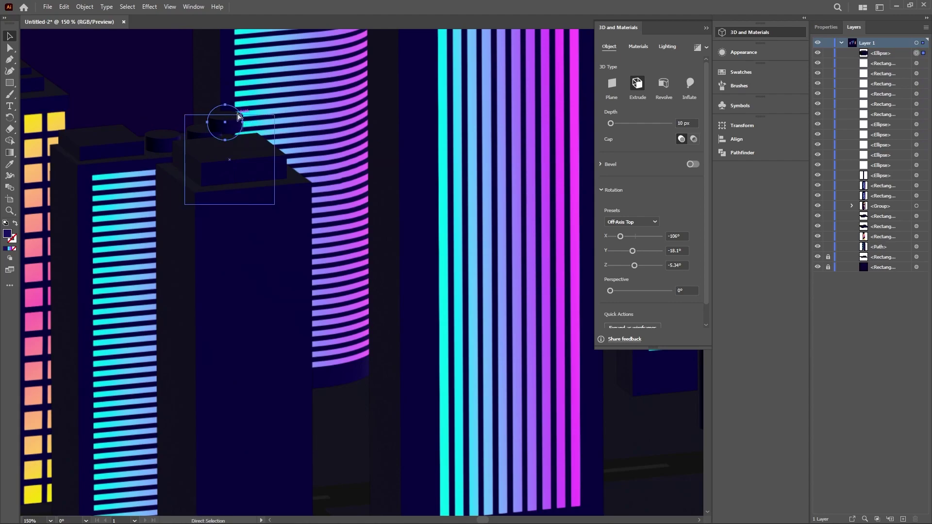
key("v")
left_click_drag(235, 128, 239, 143)
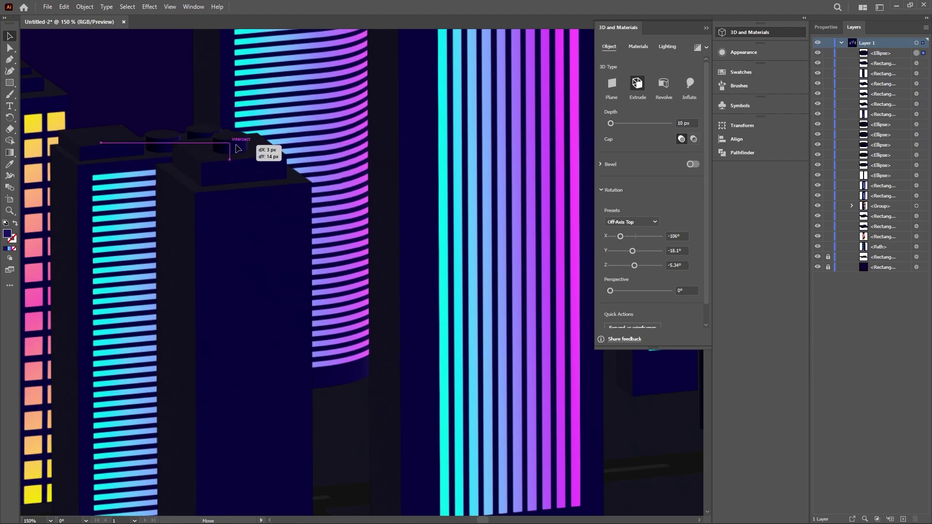
left_click(290, 256)
scroll(211, 252, "right", 1)
scroll(234, 244, "down", 2)
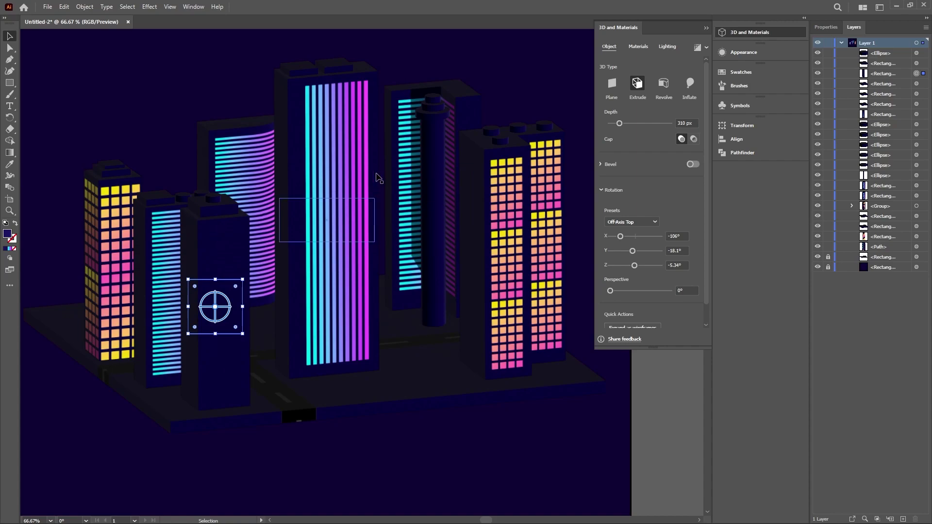
Map the window graphic onto the tower's front face, then enlarge and position it.
left_click(638, 46)
left_click(649, 63)
left_click(618, 119)
left_click_drag(217, 303, 241, 317)
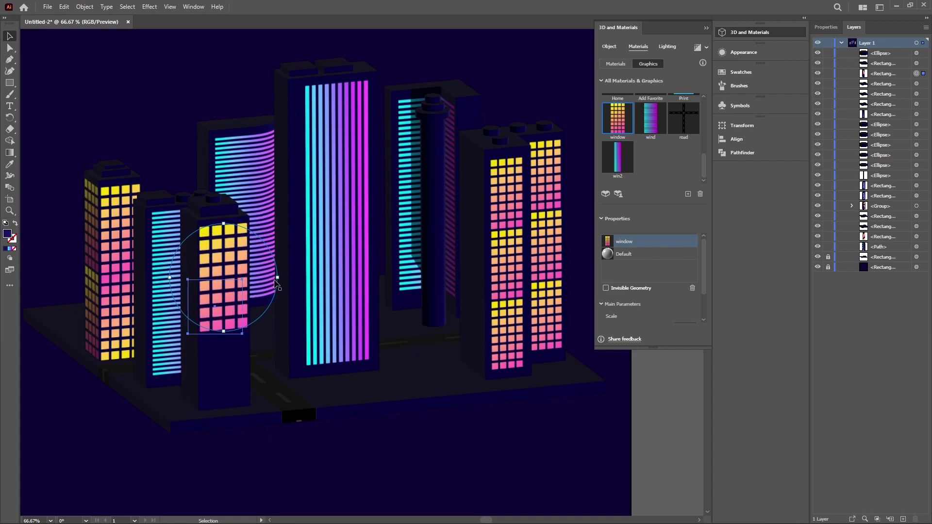
left_click_drag(277, 278, 350, 280)
left_click(150, 151)
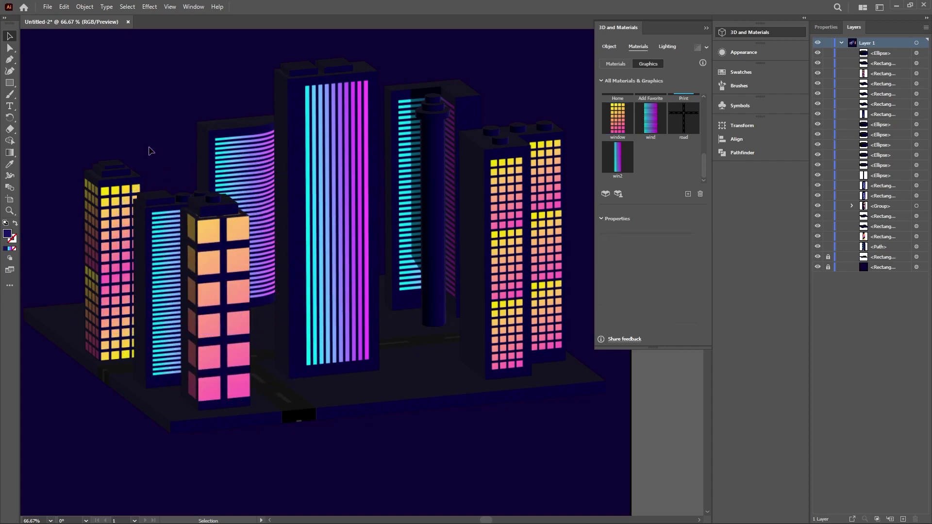
left_click(207, 291)
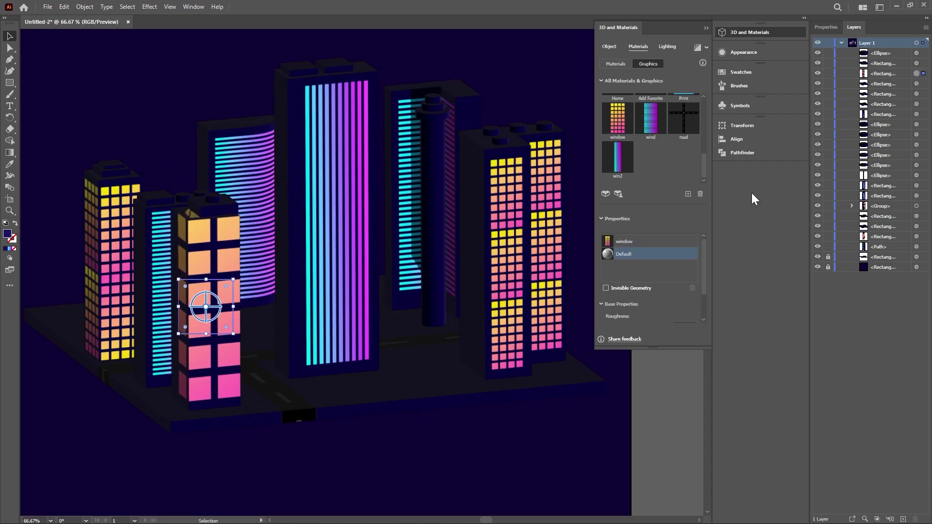
left_click_drag(195, 302, 176, 303)
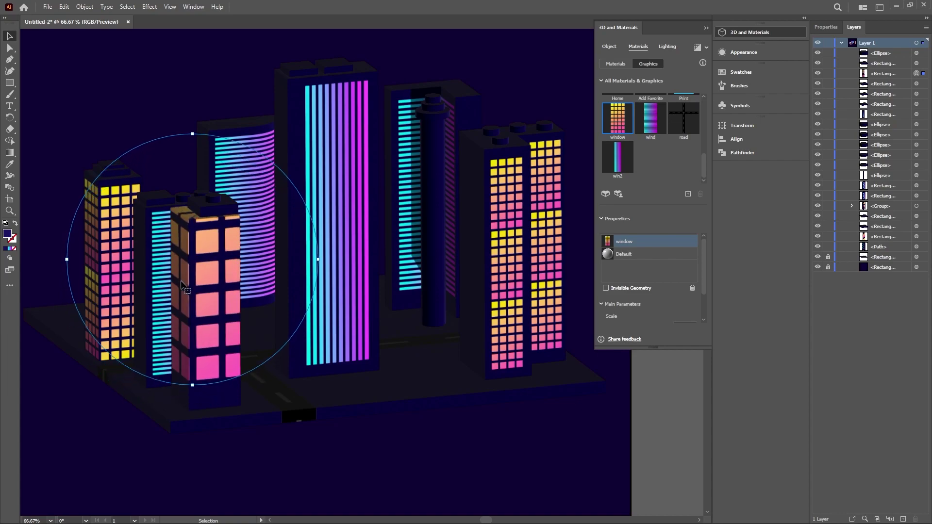
mouse_move(177, 304)
left_mouse_down()
mouse_move(174, 291)
mouse_move(206, 305)
left_mouse_up()
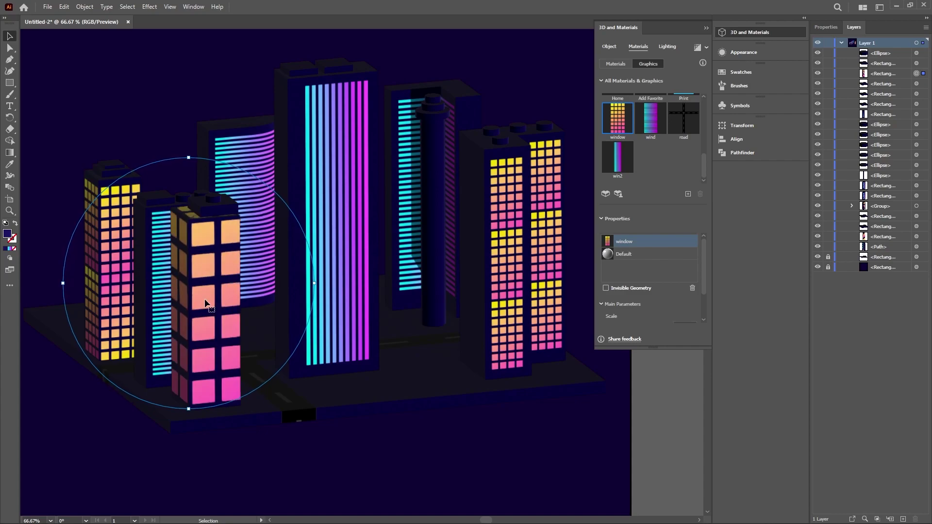
left_click_drag(206, 304, 206, 306)
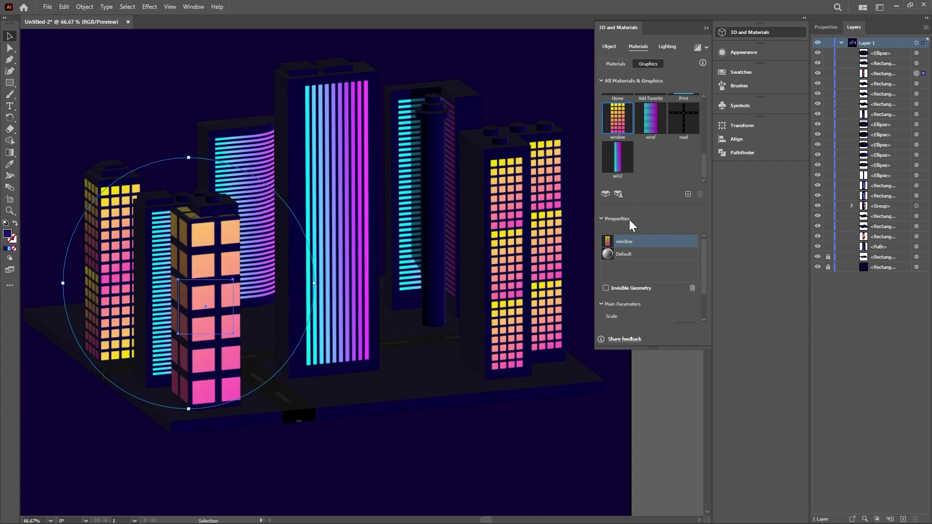
Move the rooftop cylinder cap across the roof, select the roof rectangle, and zoom out to 50%.
left_click(235, 202)
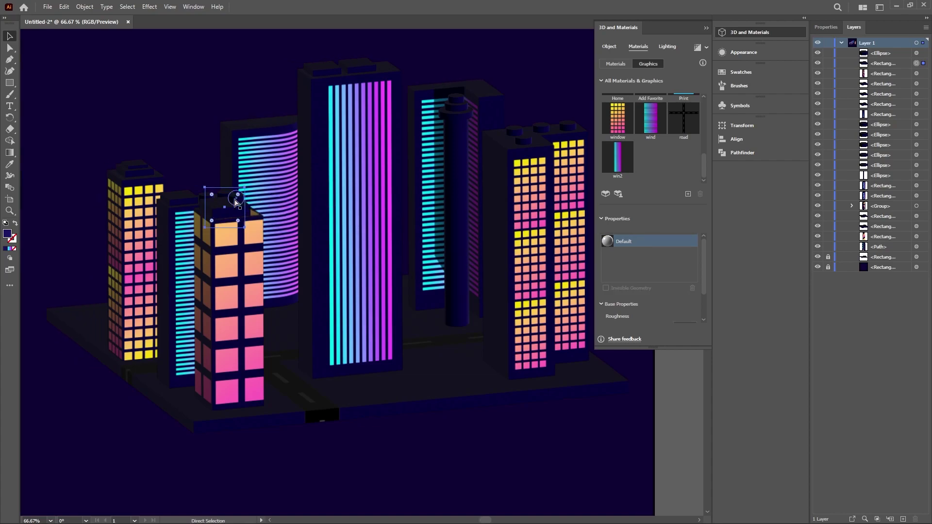
scroll(235, 202, "up", 3)
left_click_drag(166, 200, 179, 212)
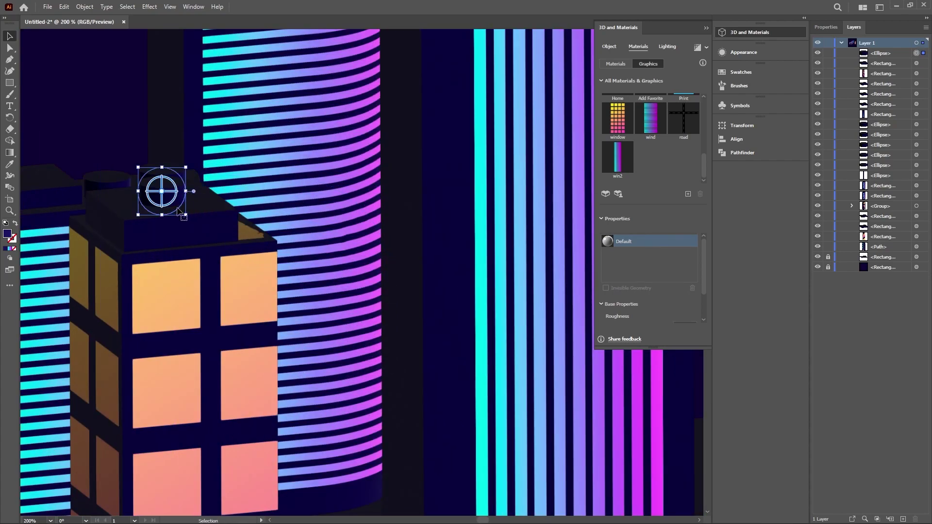
left_click(199, 231)
scroll(176, 260, "right", 2)
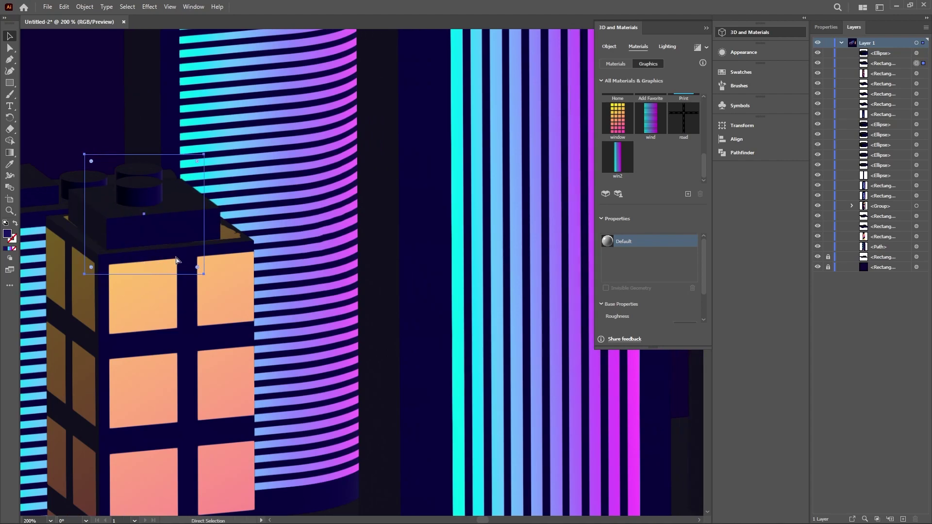
scroll(176, 260, "down", 3)
key("ctrl+shift+a")
scroll(204, 250, "right", 2)
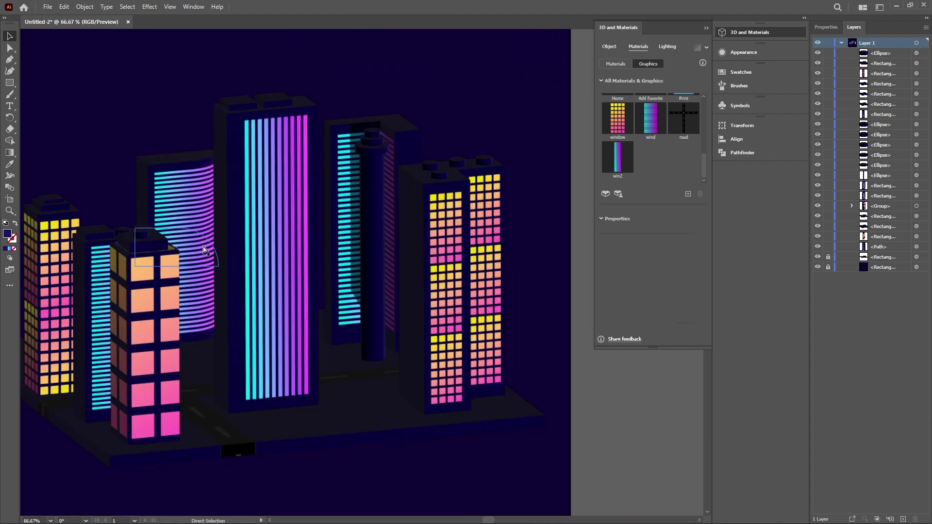
scroll(204, 250, "down", 1)
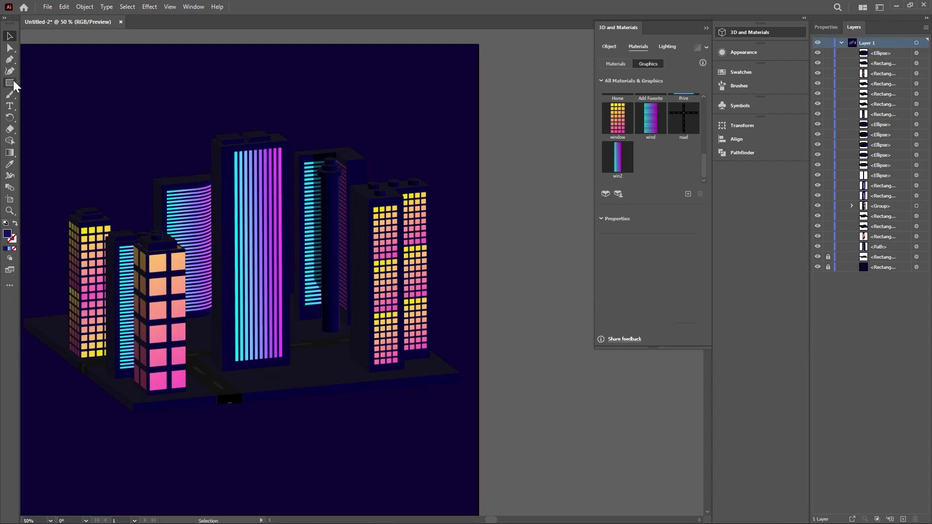
Draw a rectangle and extrude it with the Off-Axis Top preset, 229 px depth, in front of the striped tower.
left_click_drag(253, 305, 331, 364)
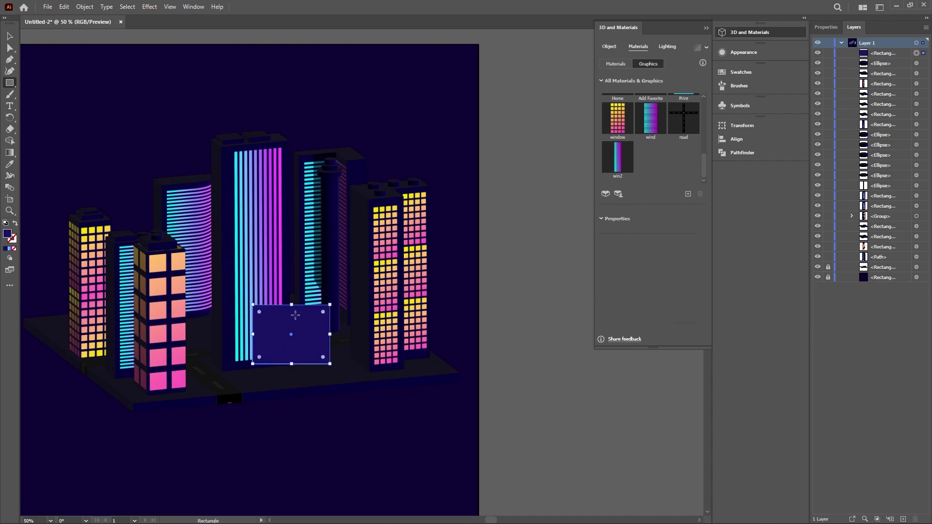
left_click(609, 47)
left_click(638, 84)
left_click(632, 222)
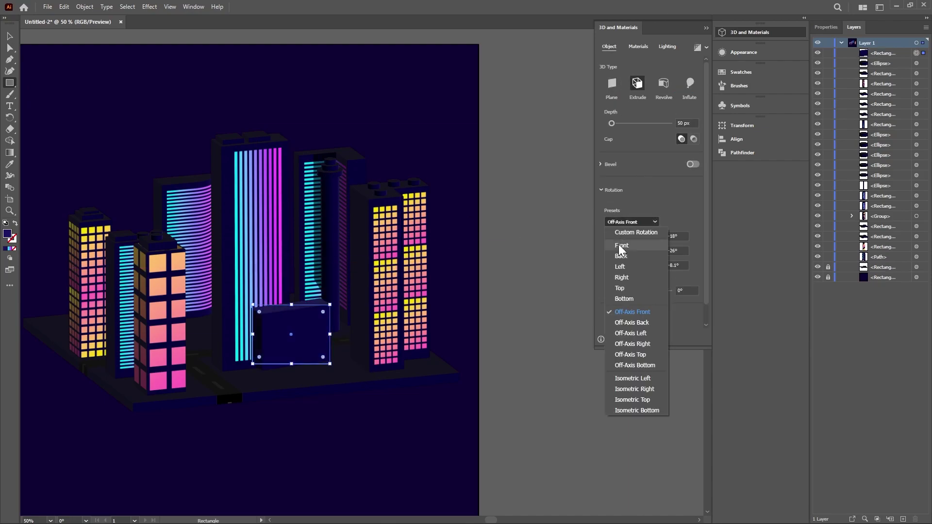
left_click(635, 359)
left_click_drag(612, 123, 617, 124)
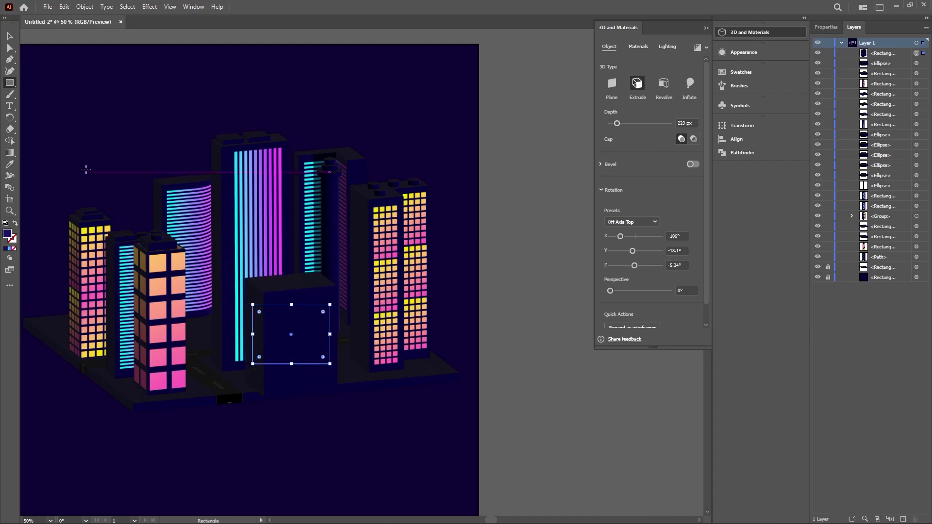
key("v")
mouse_move(323, 326)
left_mouse_down()
mouse_move(311, 311)
mouse_move(320, 313)
left_mouse_up()
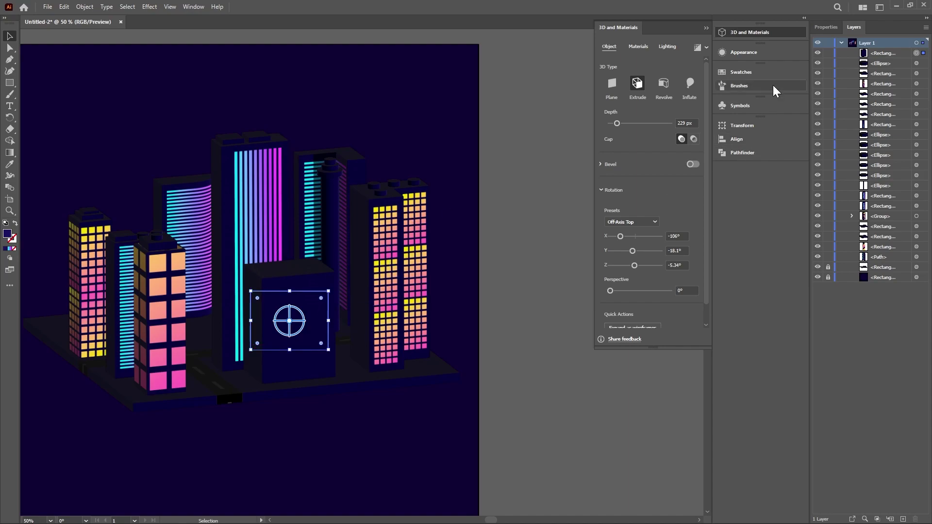
Try the wind graphic on the block, then remove it to leave a plain block.
left_click(635, 47)
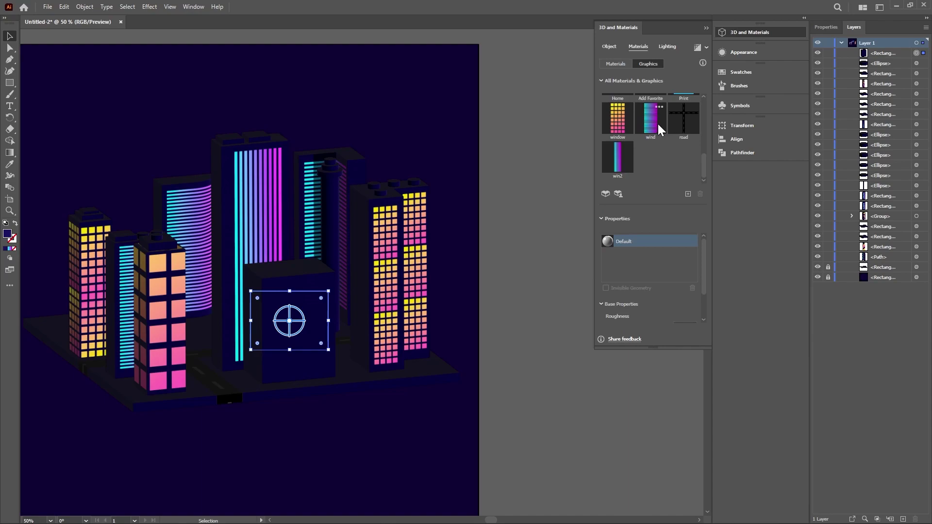
left_click(645, 126)
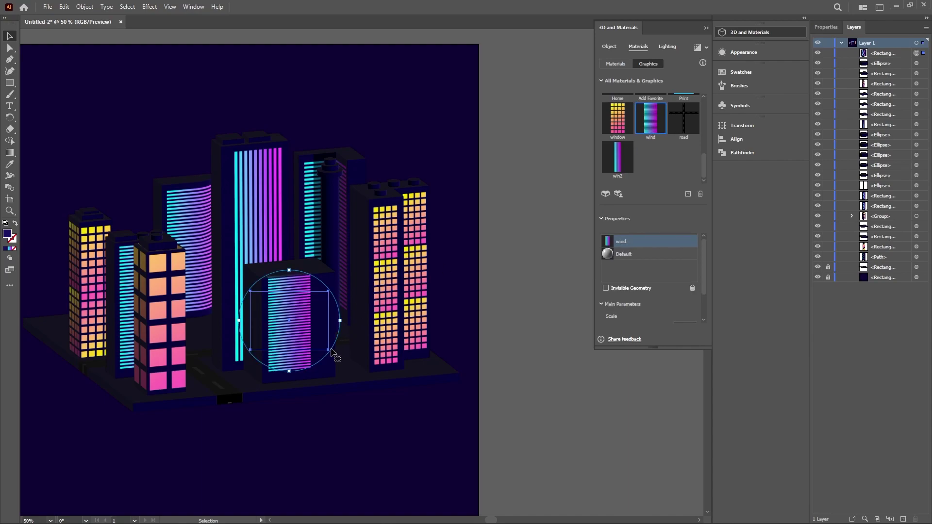
left_click_drag(342, 323, 302, 327)
key("Delete")
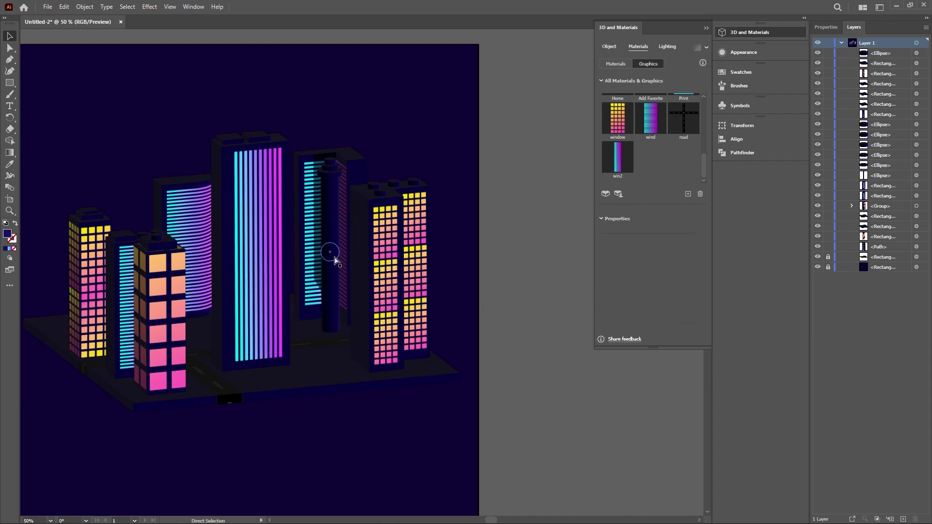
key("ctrl+z")
left_click(693, 288)
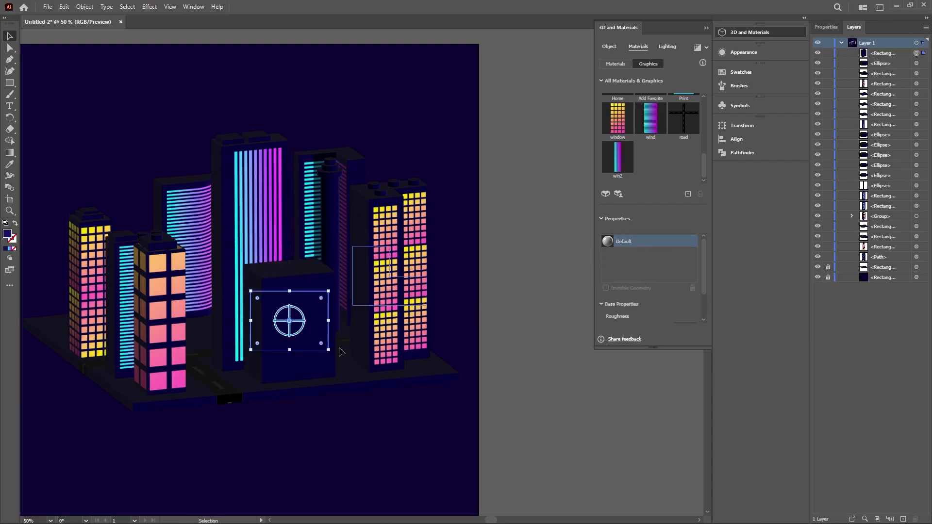
Draw a 34 px square window on the front block's face.
left_click(393, 150)
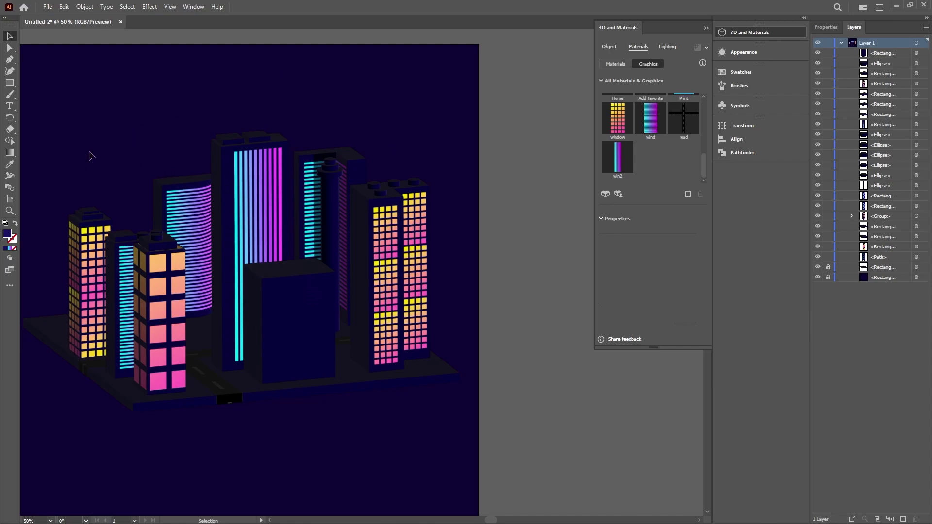
left_click(10, 82)
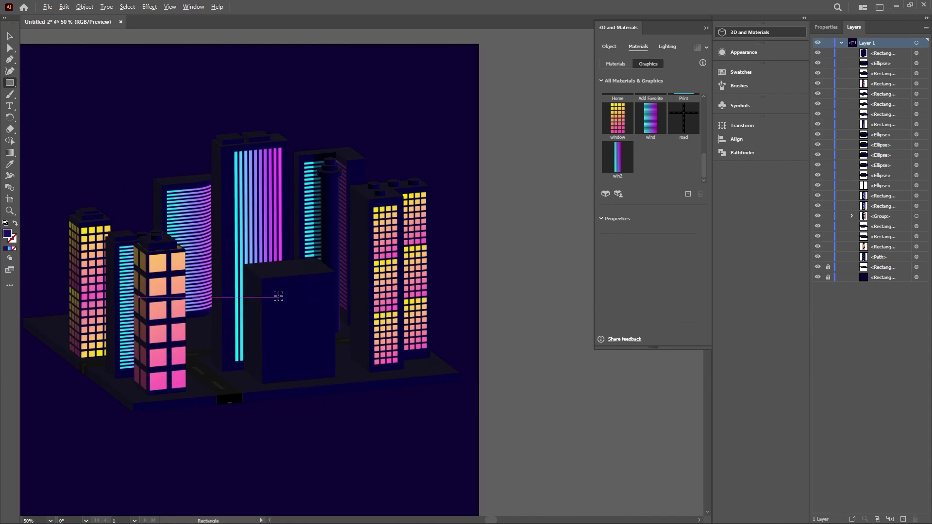
scroll(265, 275, "up", 2)
left_click_drag(260, 275, 286, 305)
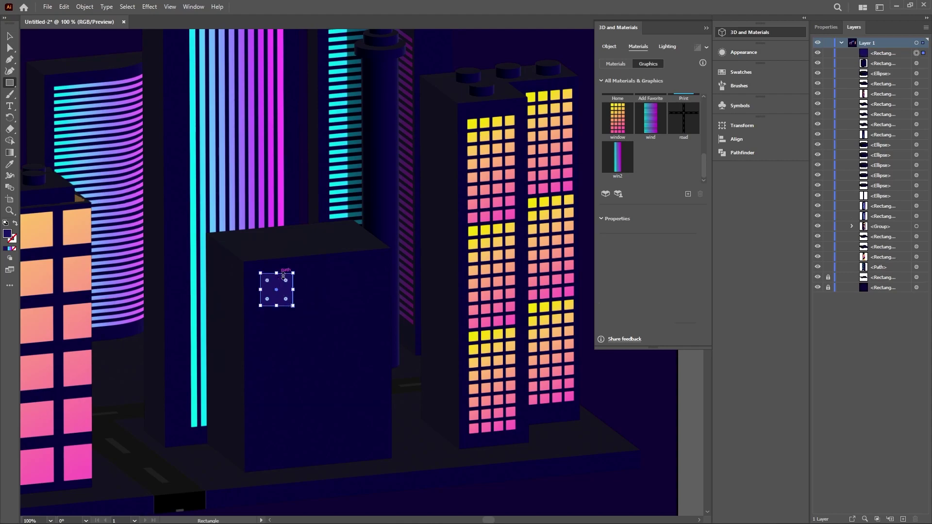
Fill the square with a linear gradient from yellow to orange-red.
left_click(826, 27)
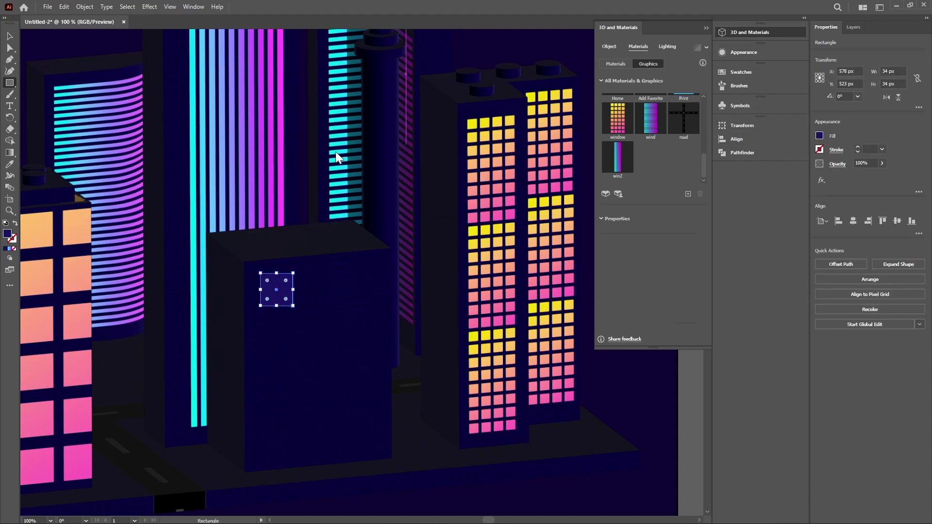
key("g")
left_click(844, 221)
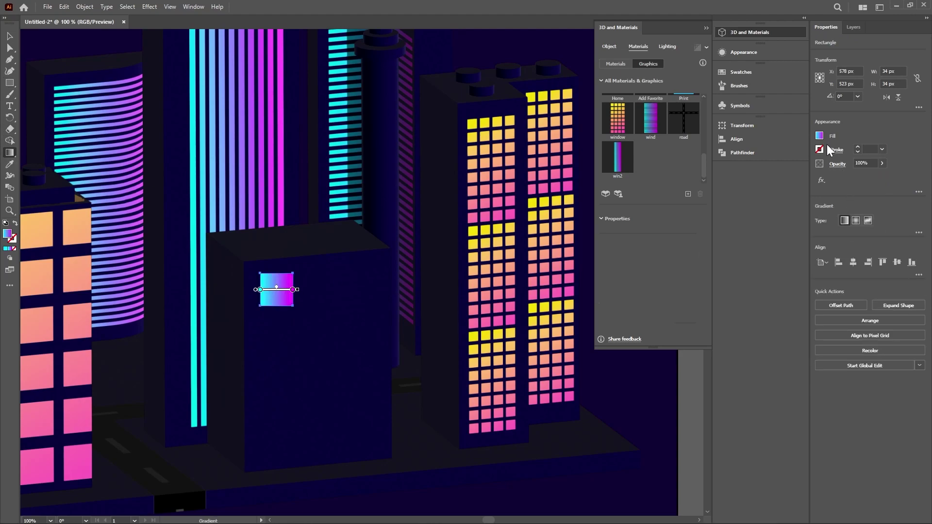
left_click(260, 290)
left_click(819, 136)
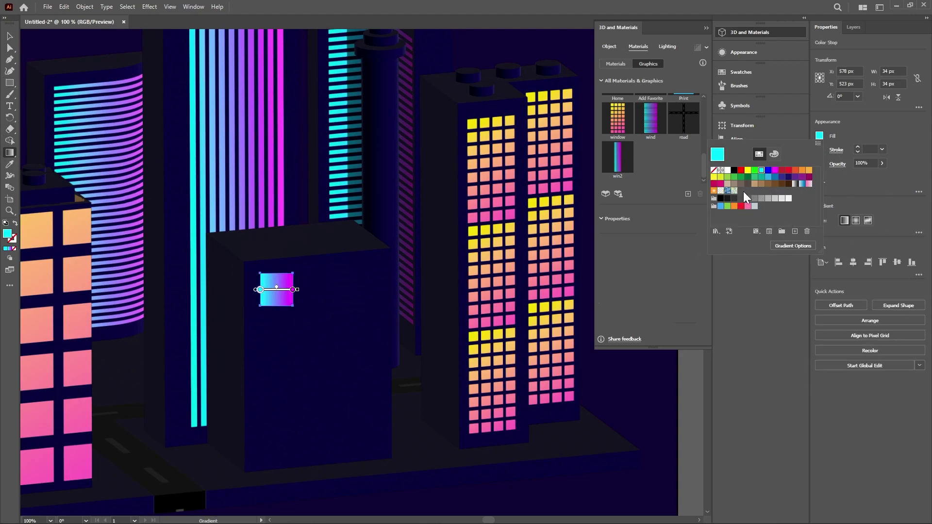
left_click(755, 170)
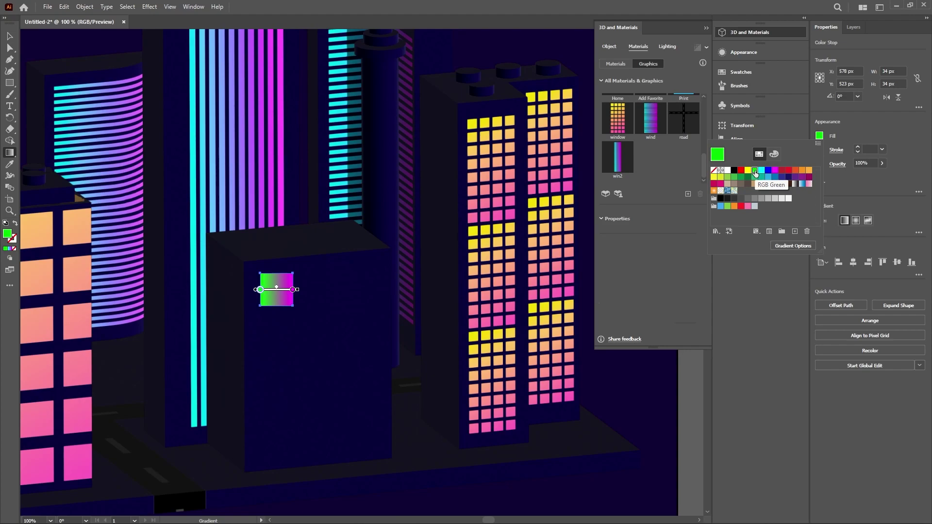
left_click(721, 177)
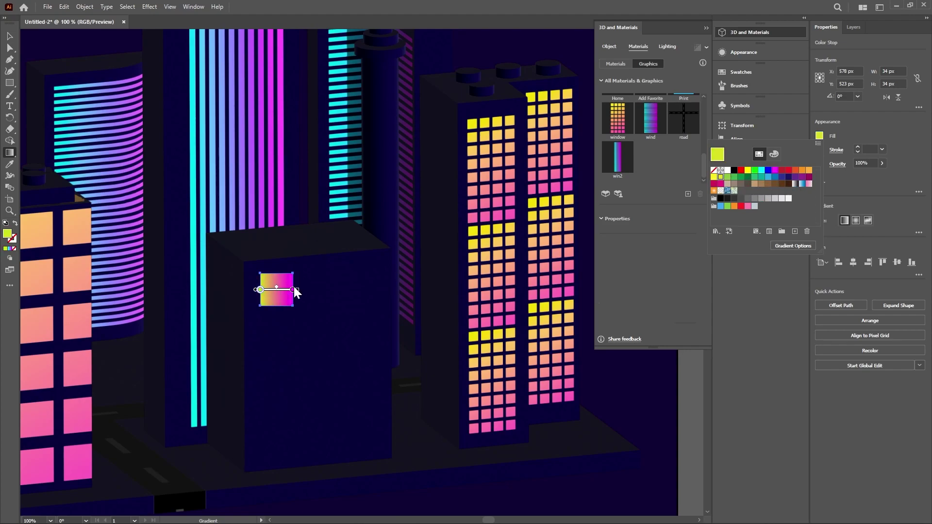
left_click(293, 290)
left_click(820, 136)
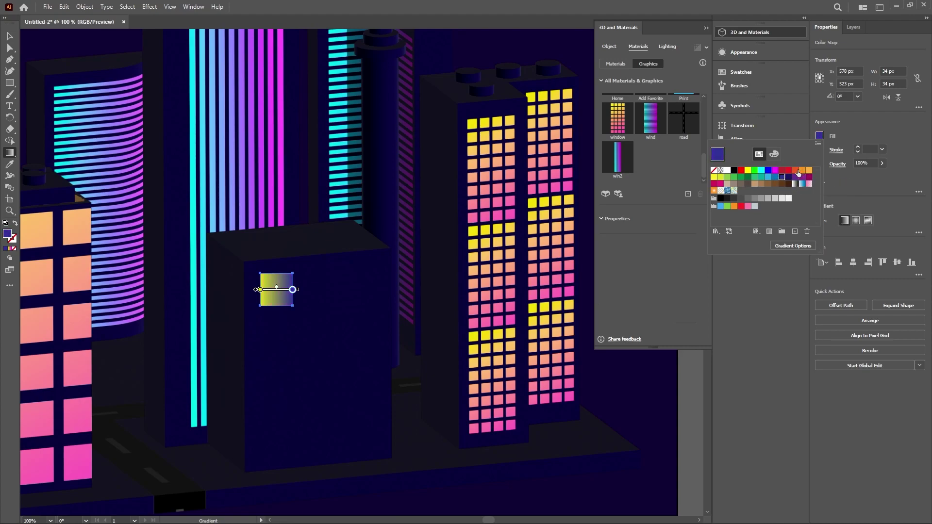
left_click(795, 170)
left_click(277, 297)
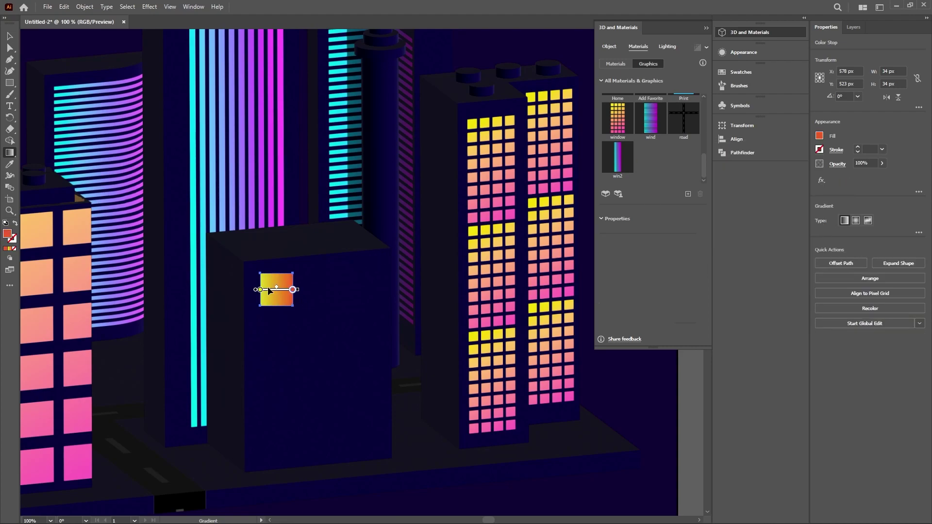
Duplicate the square into a 3-by-4 window grid and group the twelve squares.
key("v")
left_click_drag(274, 291, 355, 290)
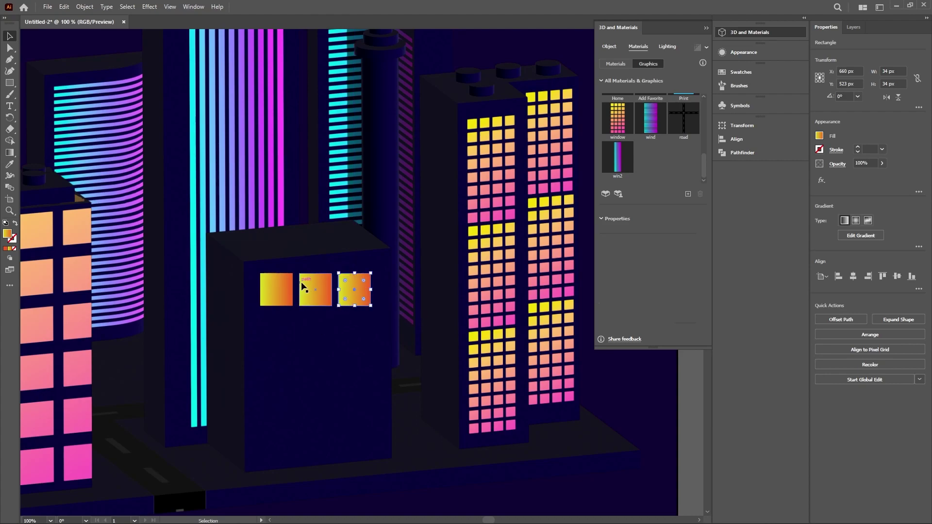
key("ctrl+a")
left_click_drag(311, 287, 308, 402)
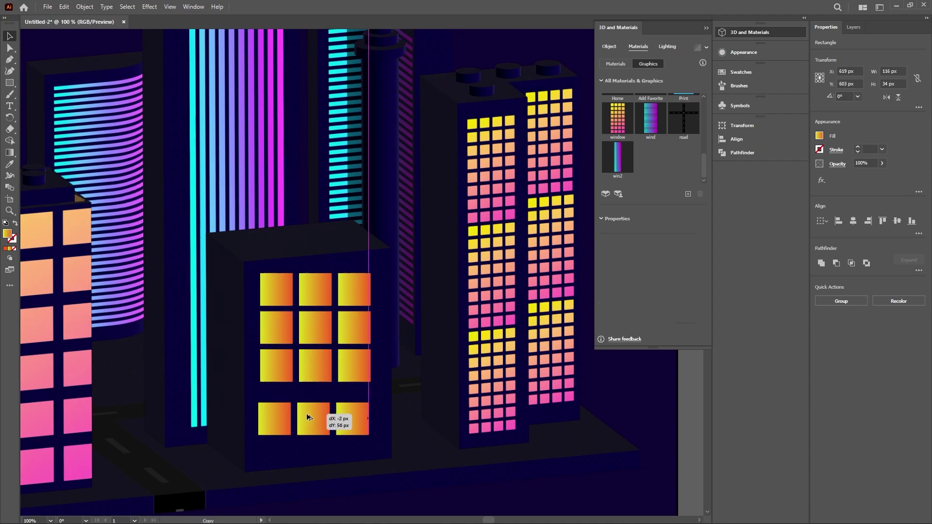
left_click(311, 365, "shift")
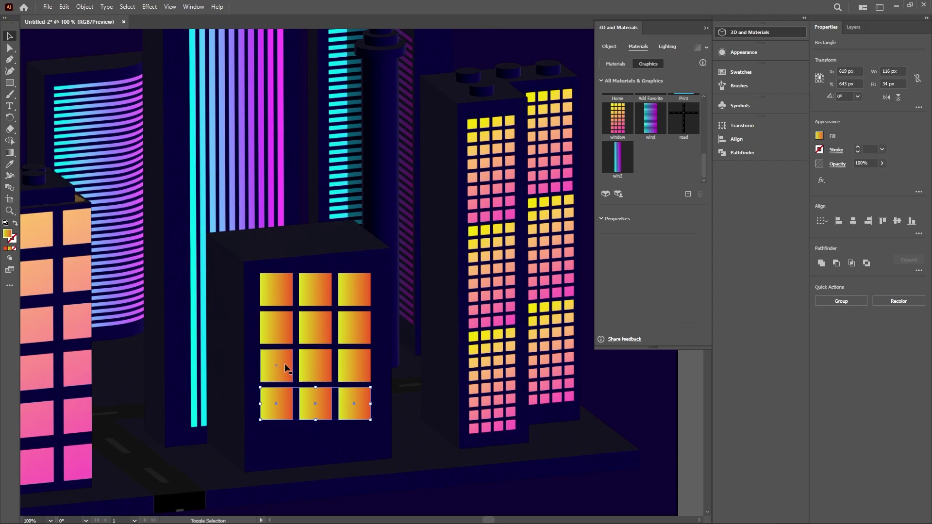
left_click(351, 330, "shift")
left_click(333, 297, "shift")
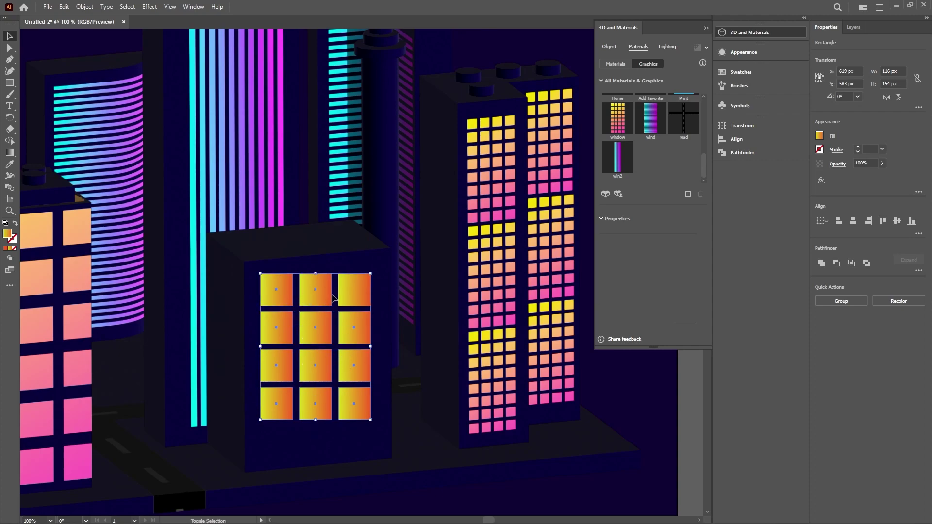
left_click_drag(318, 328, 319, 331)
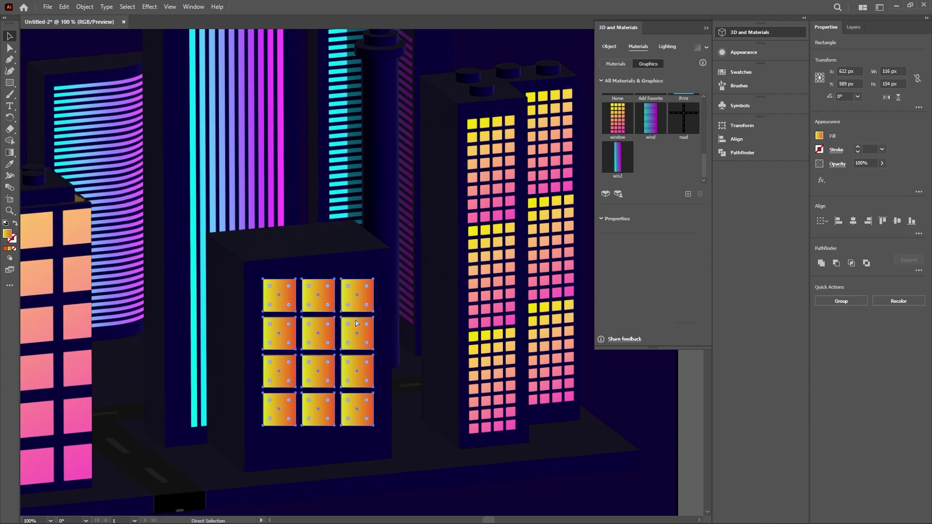
key("ctrl+g")
Save the window grid as a new symbol named win3 and delete the original.
left_click(688, 194)
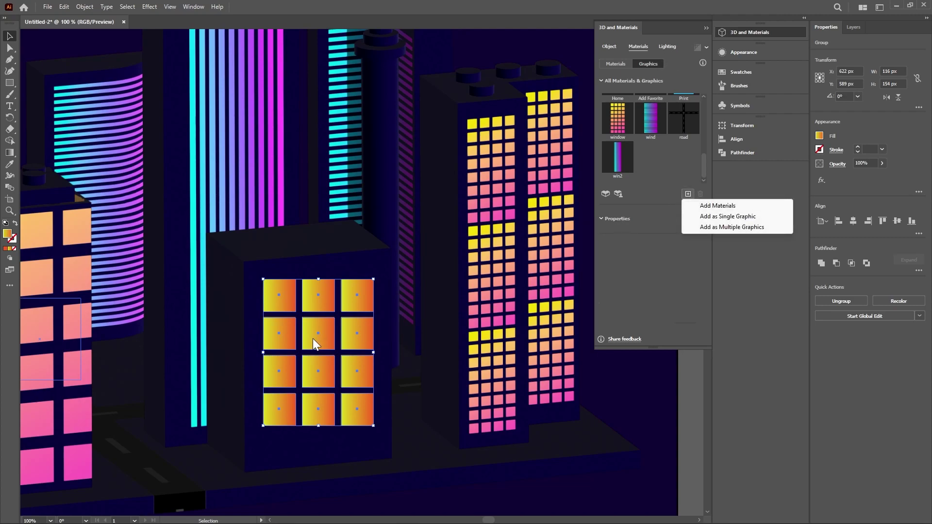
mouse_move(308, 337)
left_mouse_down()
mouse_move(326, 318)
mouse_move(325, 334)
left_mouse_up()
key("v")
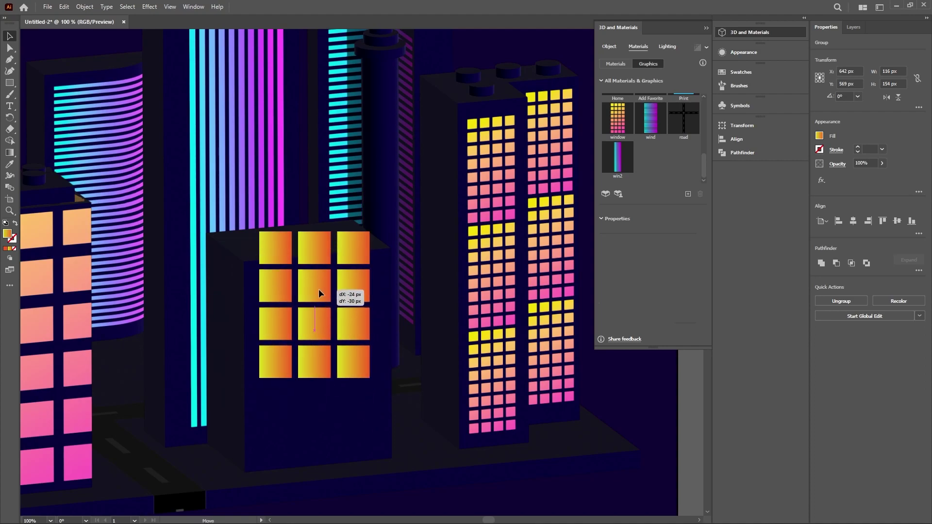
left_click(771, 109)
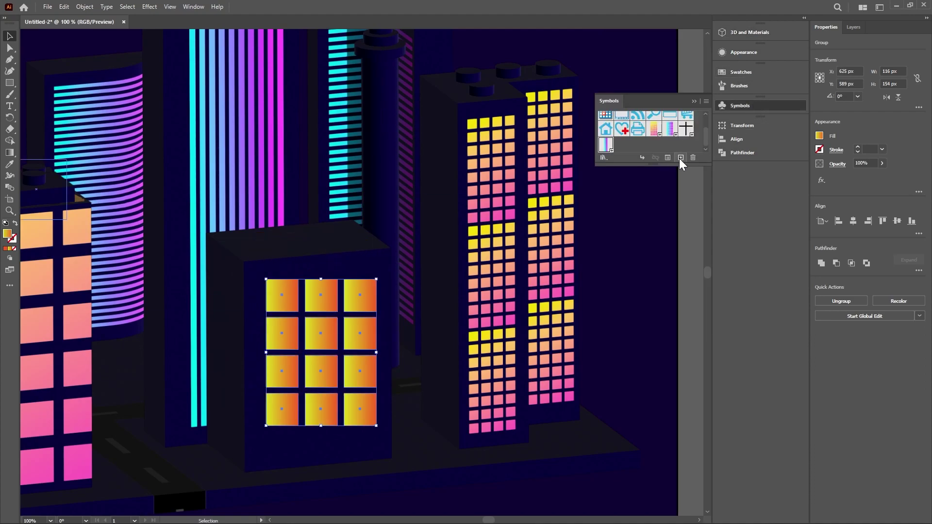
left_click(679, 159)
type("win3")
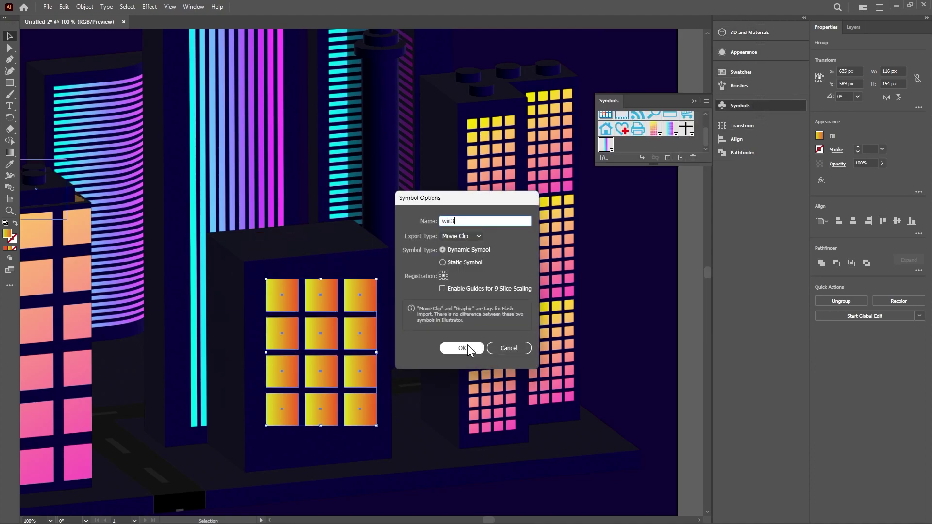
left_click(461, 348)
key("Delete")
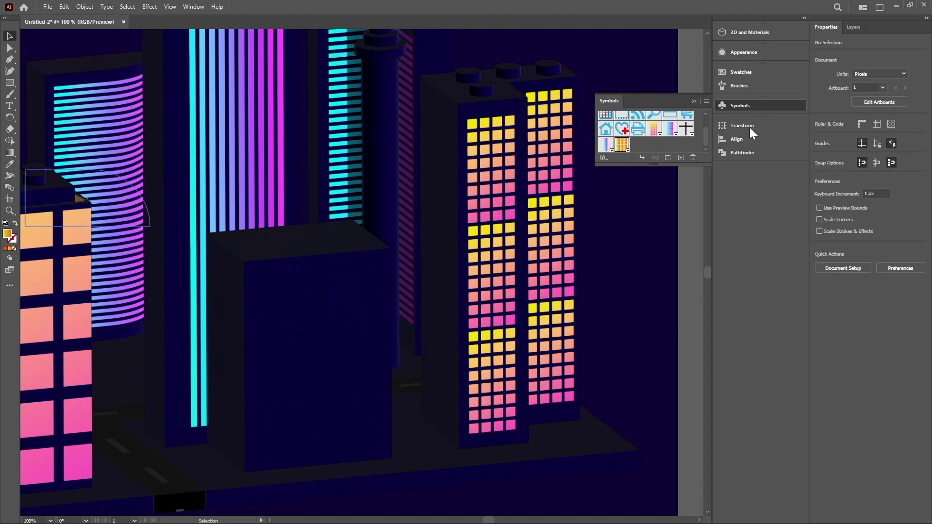
Apply the win3 graphic to the block's front face and position the windows.
left_click(359, 302)
left_click(732, 32)
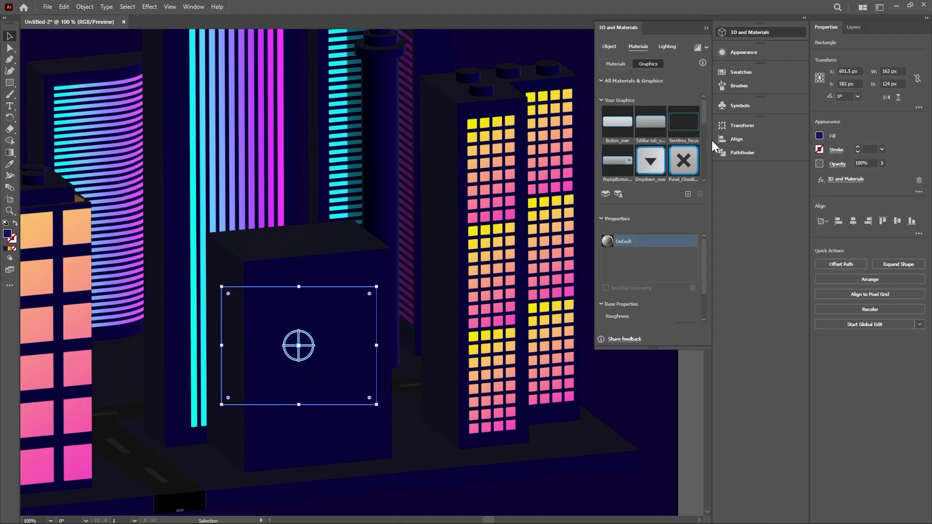
scroll(680, 155, "down", 5)
scroll(680, 156, "down", 3)
left_click(650, 158)
left_click_drag(293, 333, 313, 340)
left_click(401, 308)
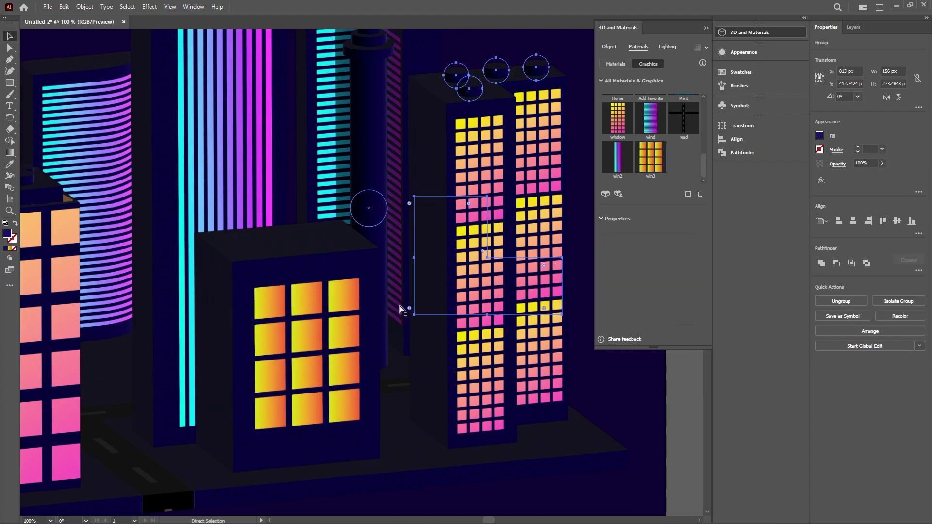
scroll(399, 308, "down", 3)
left_click(418, 404)
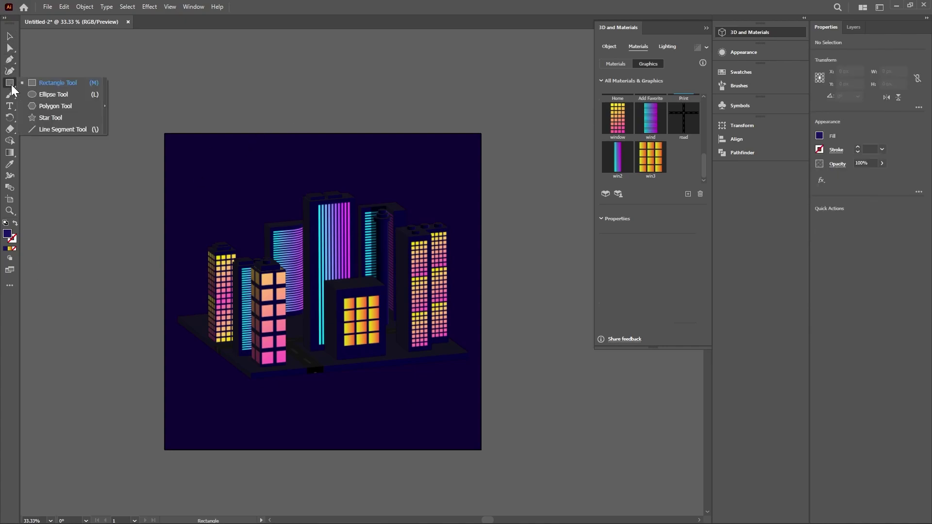
Draw a circle, fill it white, and lower its opacity to about 32%.
left_click_drag(10, 83, 48, 100)
left_click_drag(196, 159, 247, 201)
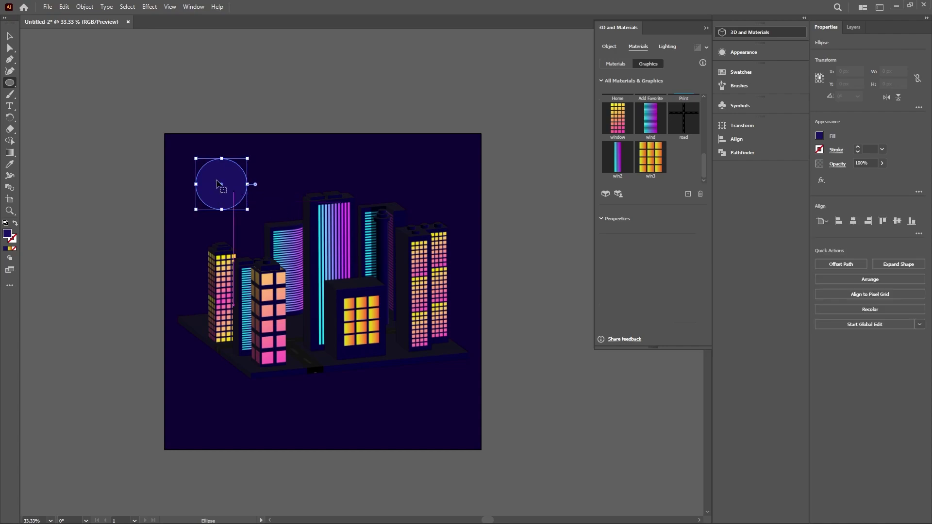
key("v")
left_click_drag(232, 166, 243, 163)
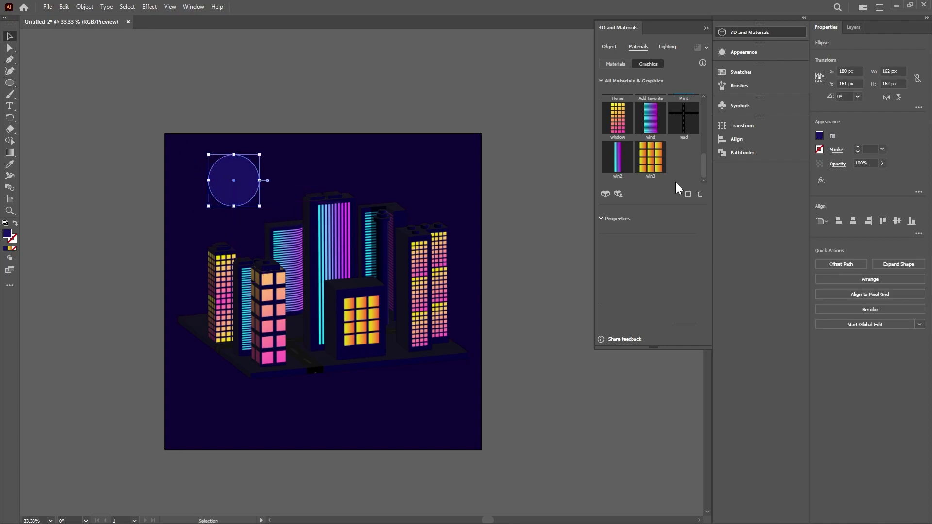
left_click(820, 136)
left_click(727, 170)
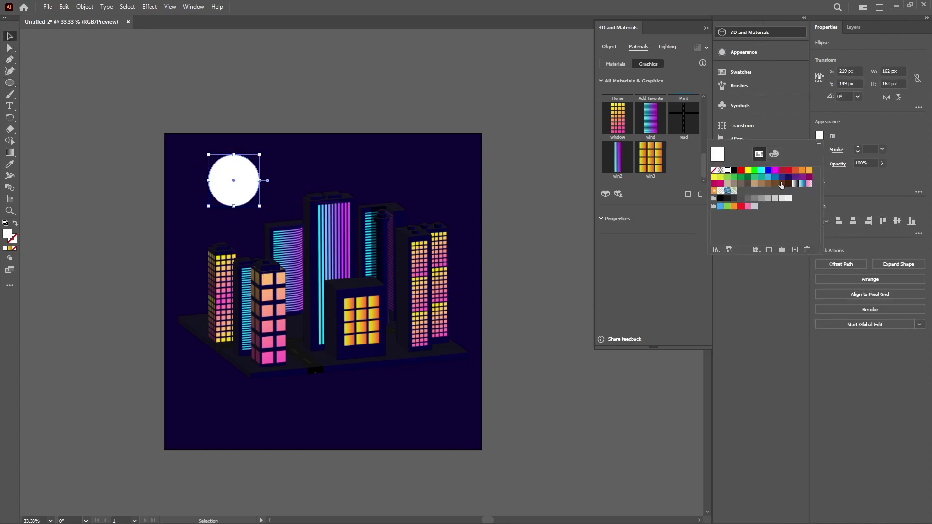
left_click(883, 164)
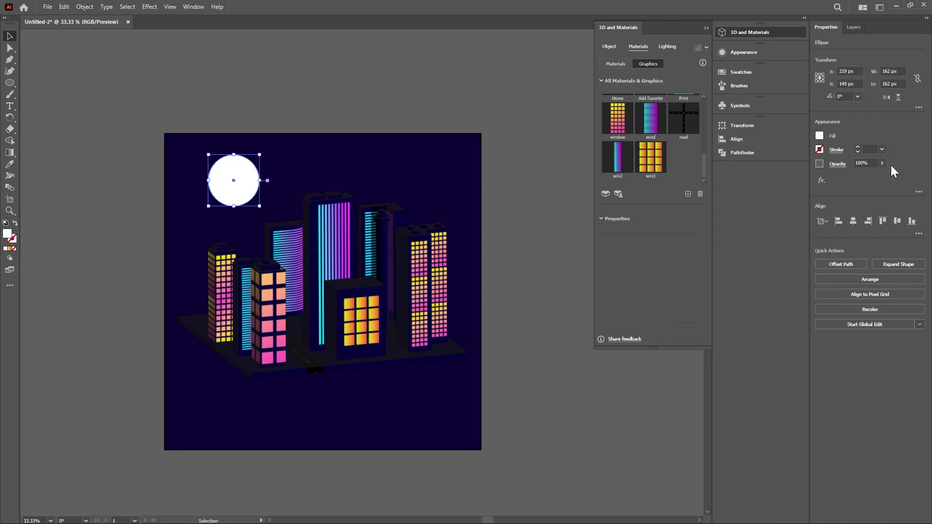
left_click_drag(869, 174, 853, 178)
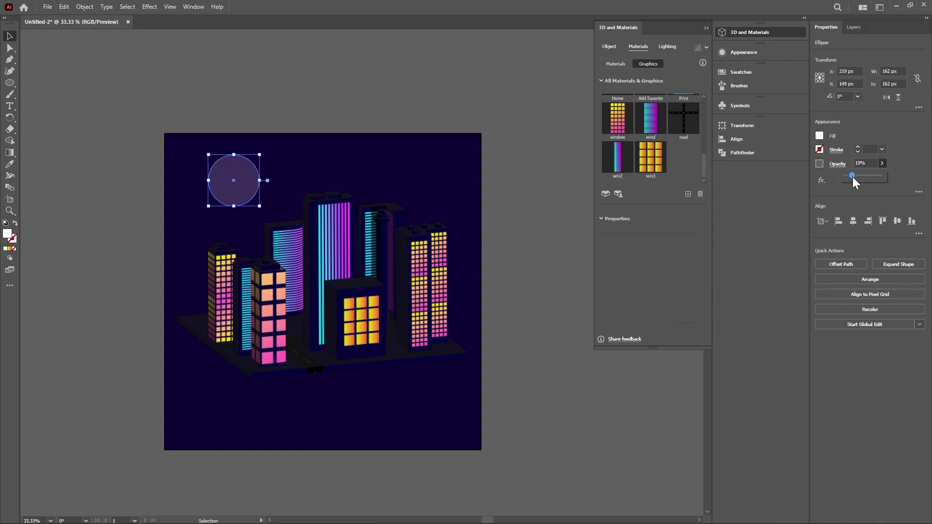
Move the moon above the central towers and send it backward behind their tops.
left_click(269, 109)
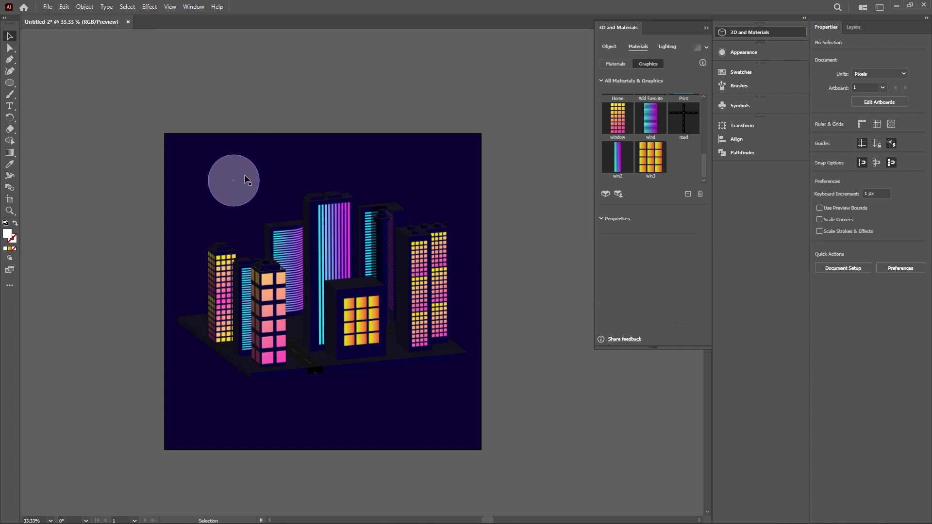
left_click_drag(246, 179, 301, 200)
key("a")
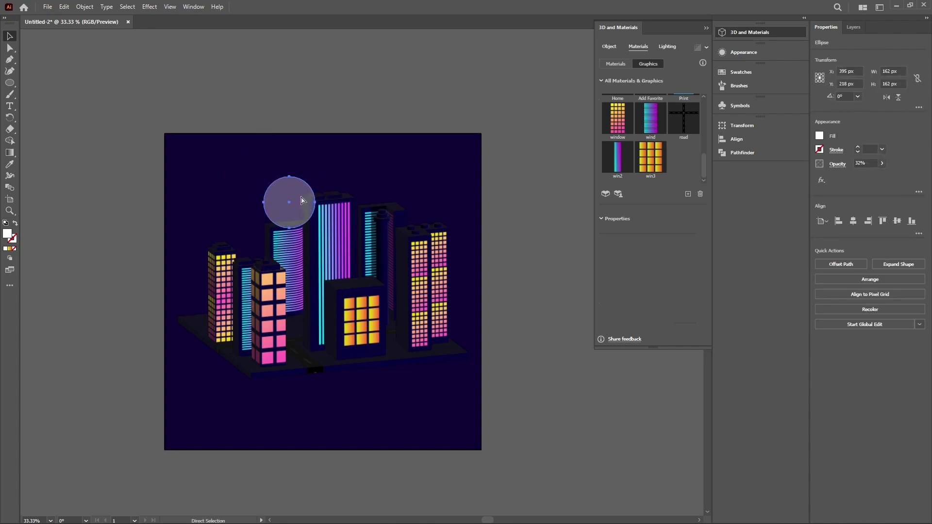
key("ctrl+bracketleft")
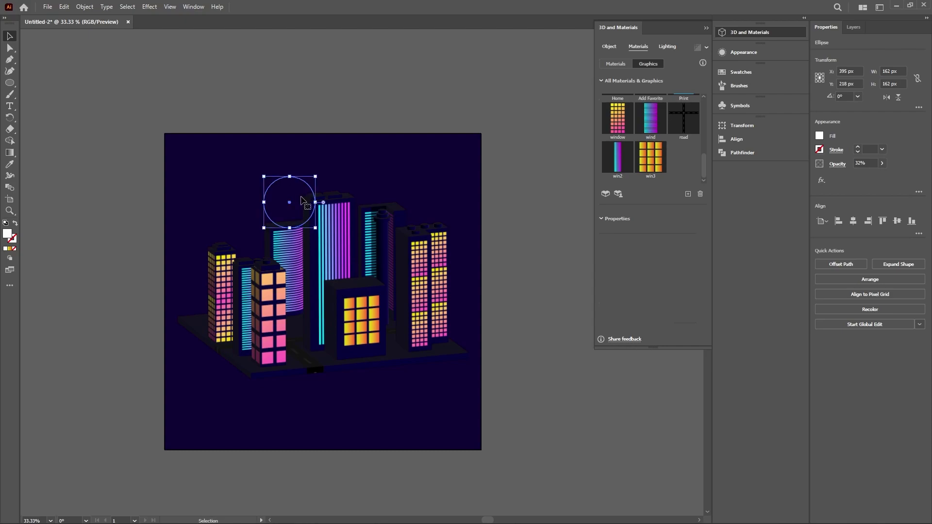
key("v")
left_click(370, 183)
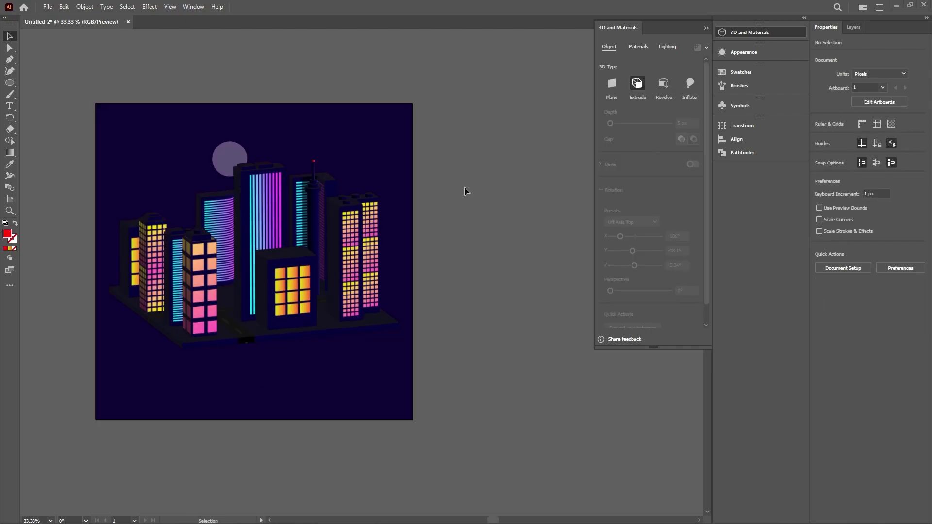
Start Save As and navigate to the illustrator folder under Videos.
left_click(48, 7)
left_click(85, 107)
type("building")
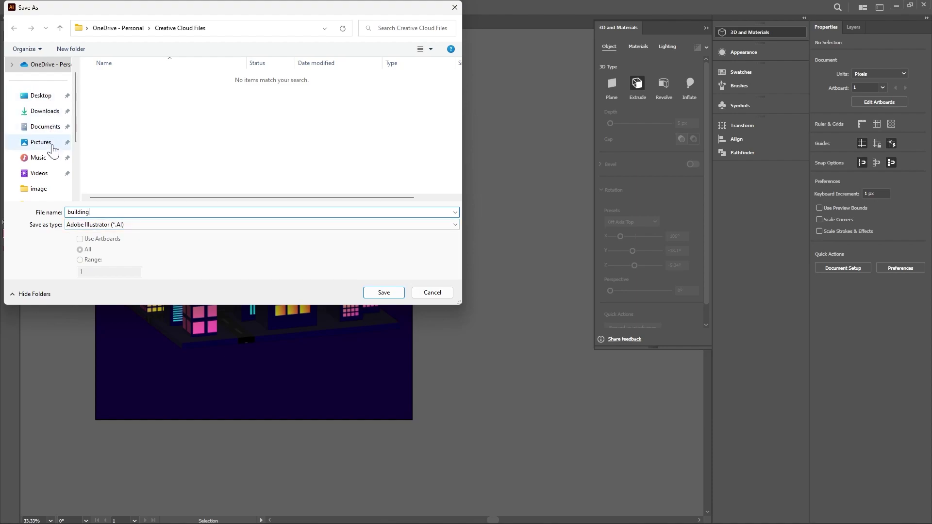
left_click(41, 173)
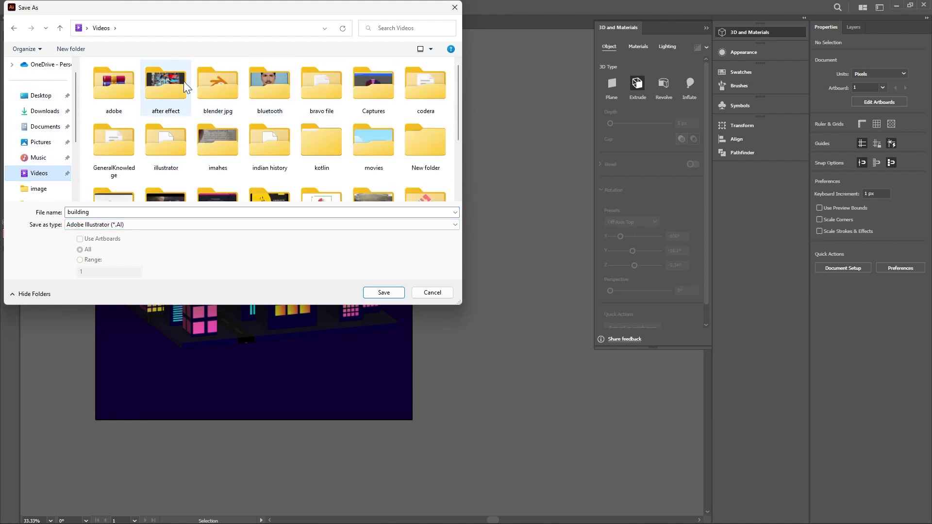
left_click(73, 48)
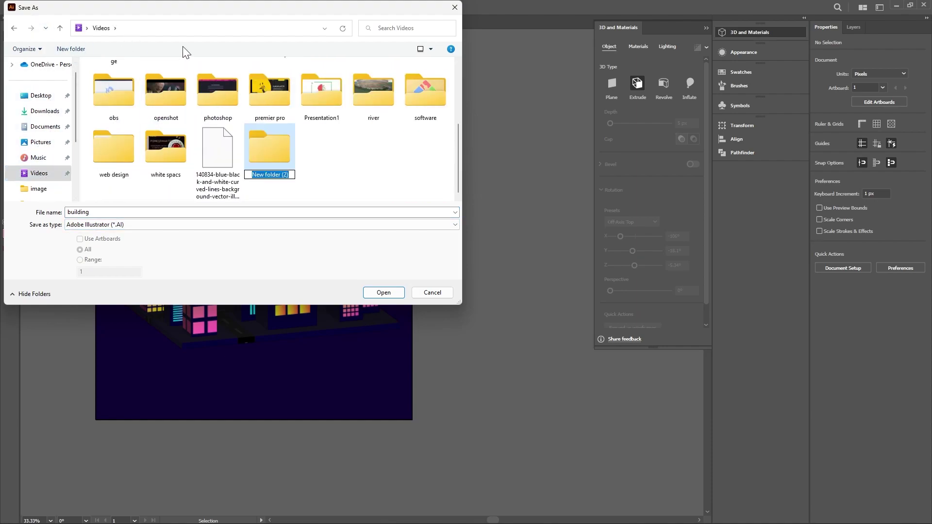
type("illustrator")
key("Return")
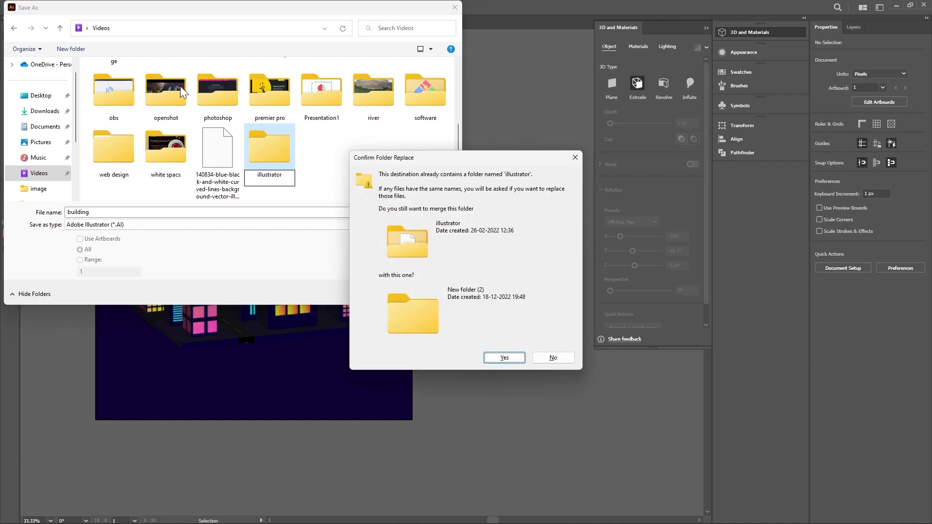
left_click(549, 359)
scroll(278, 108, "up", 1)
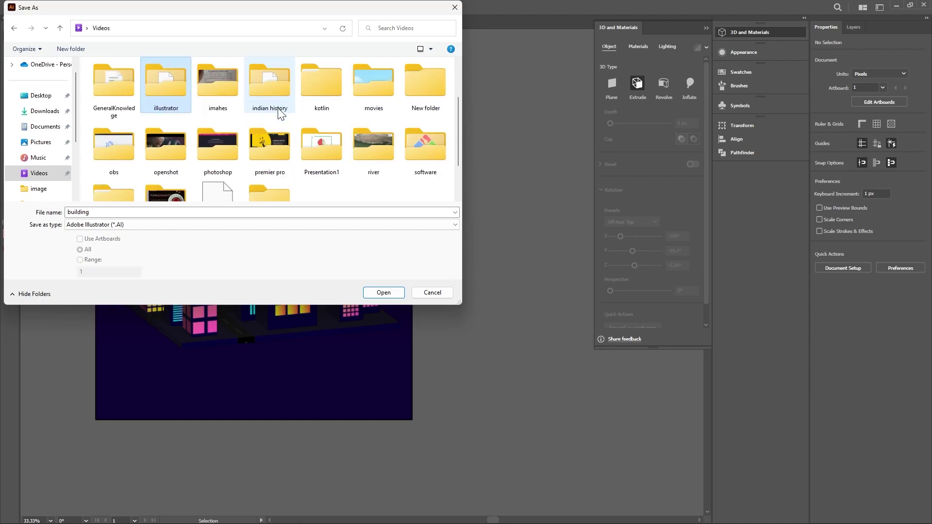
double_click(175, 100)
Save the file as building.ai in Illustrator 2020 format.
double_click(98, 212)
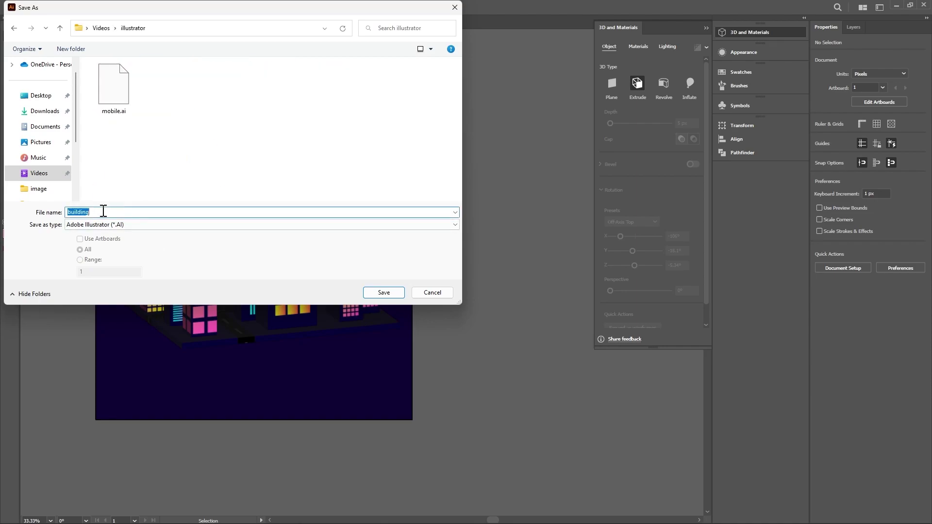
left_click(384, 292)
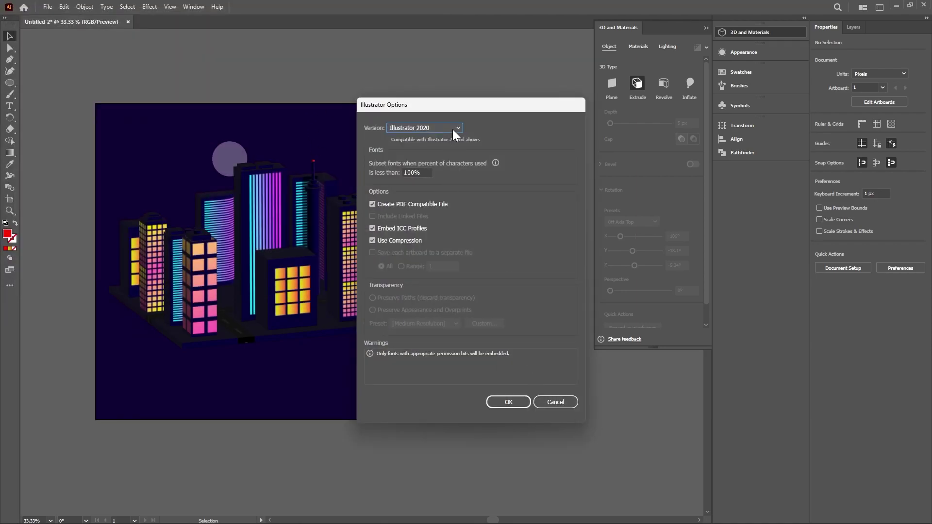
left_click(452, 130)
left_click(577, 131)
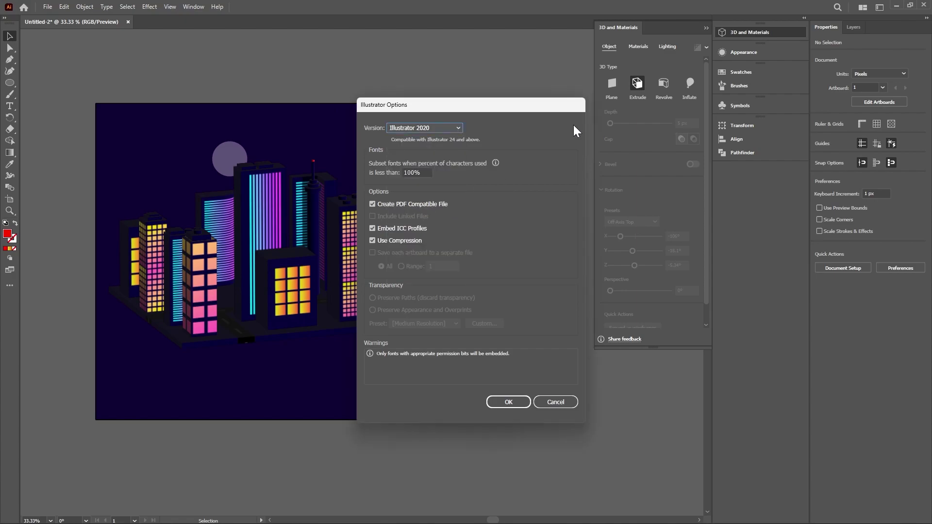
left_click(517, 404)
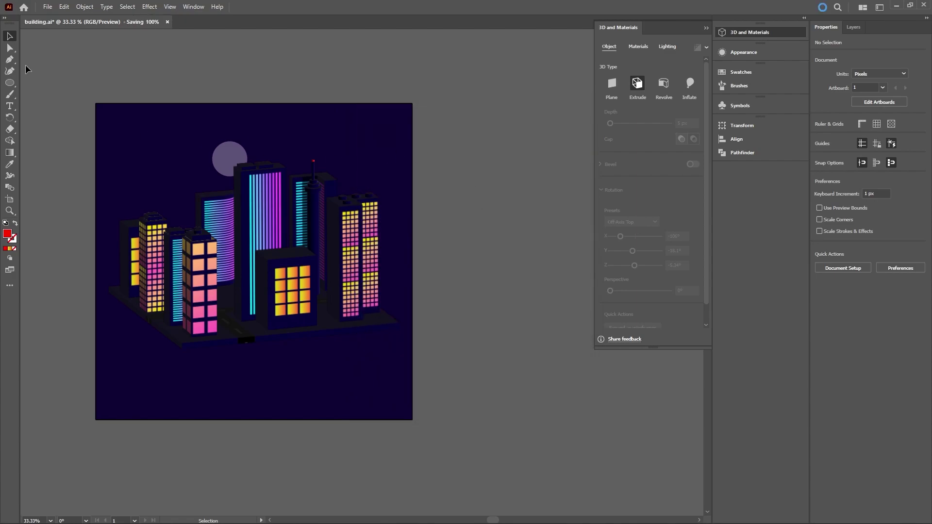